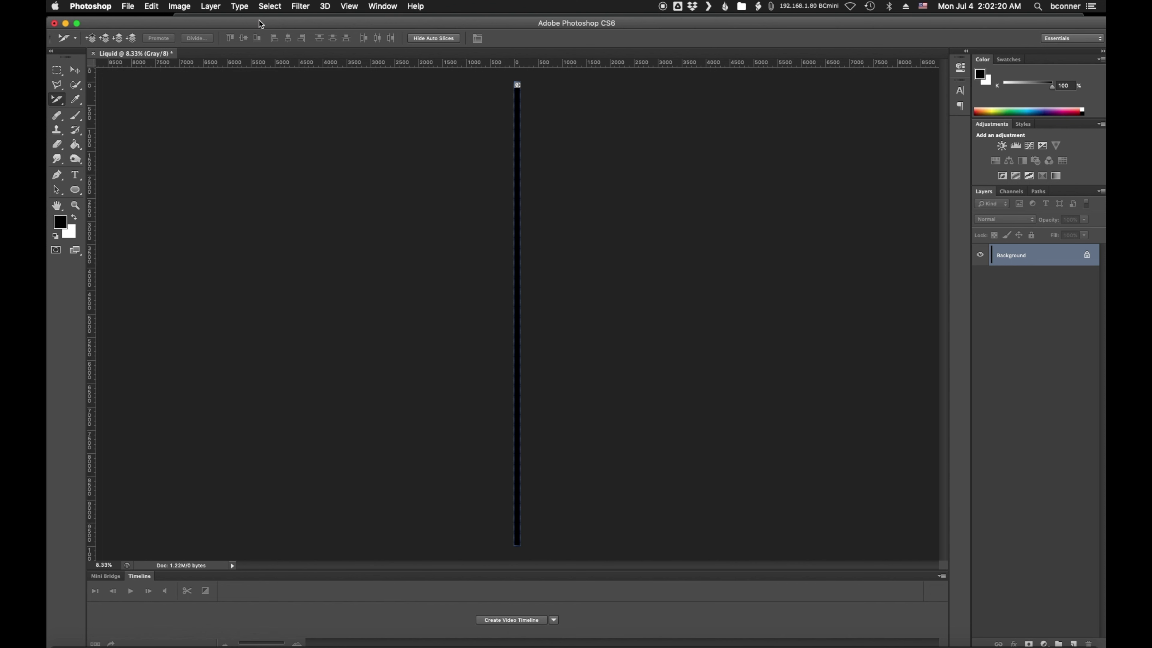
# Divide the slice covering the canvas horizontally into slices of 32 pixels each.
pyautogui.click(353, 8)
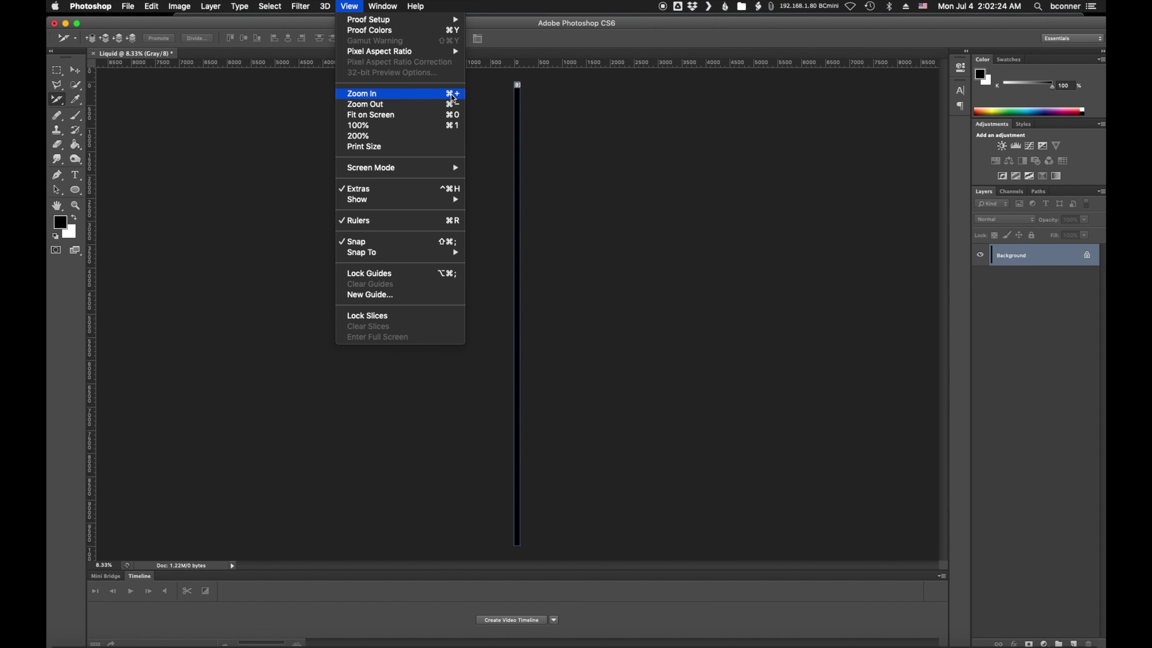
pyautogui.click(938, 169)
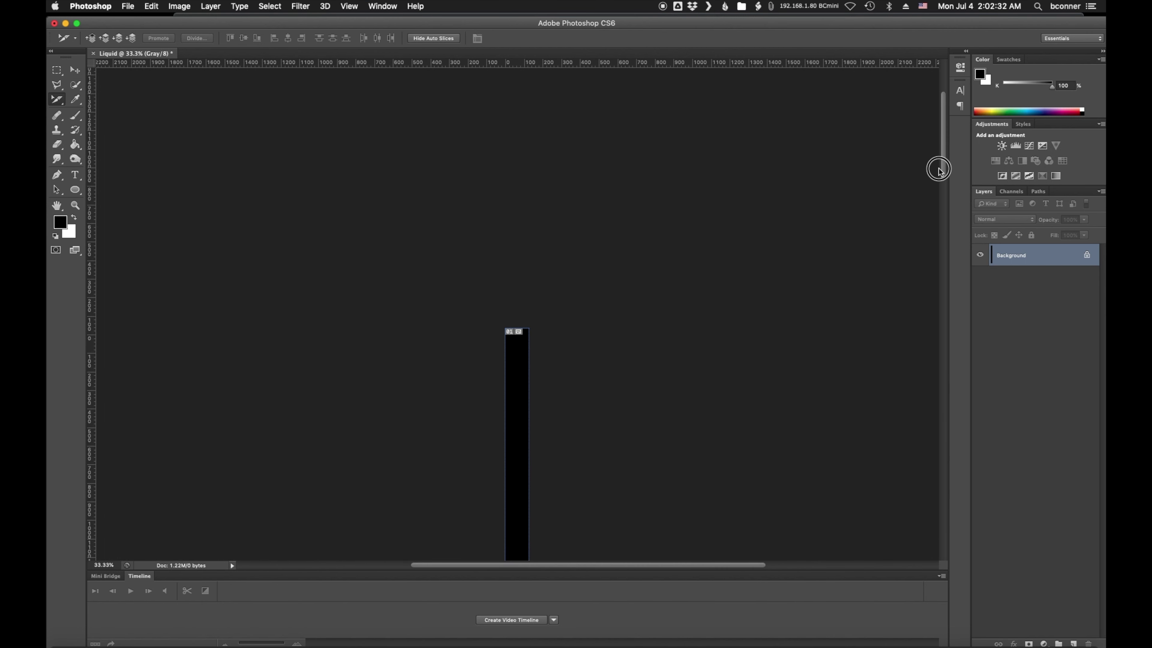
pyautogui.moveTo(939, 169); pyautogui.dragTo(938, 192)
pyautogui.scroll(3, 612, 235)
pyautogui.press('super+plus')
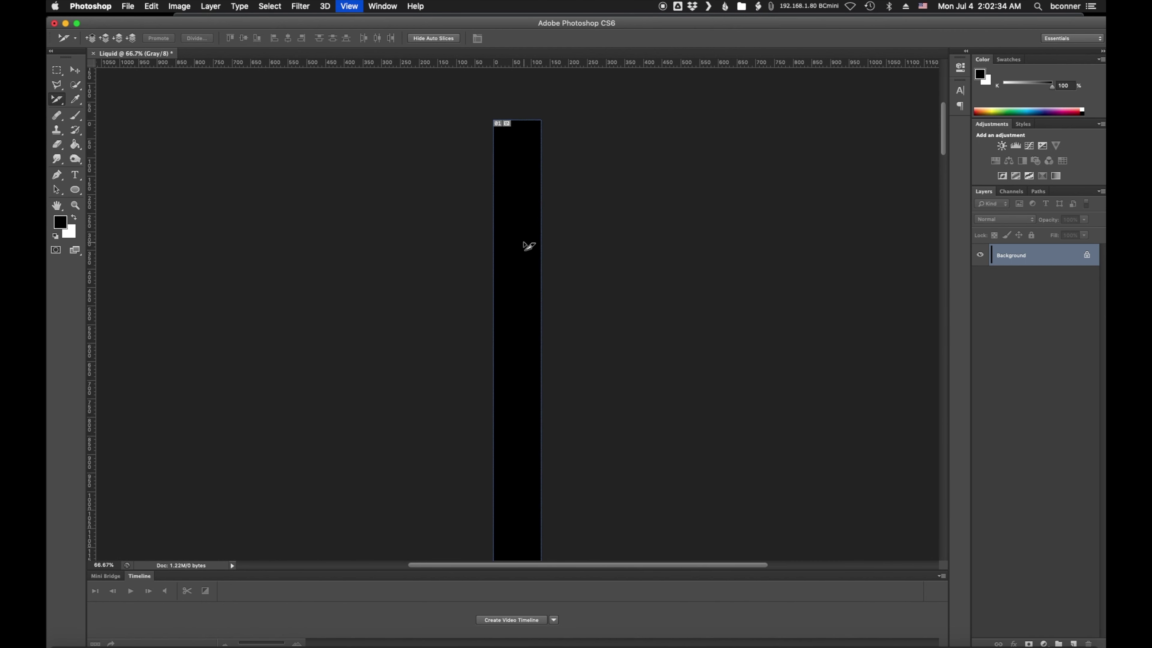
pyautogui.press('super+plus')
pyautogui.scroll(5, 527, 245)
pyautogui.scroll(-2, 527, 247)
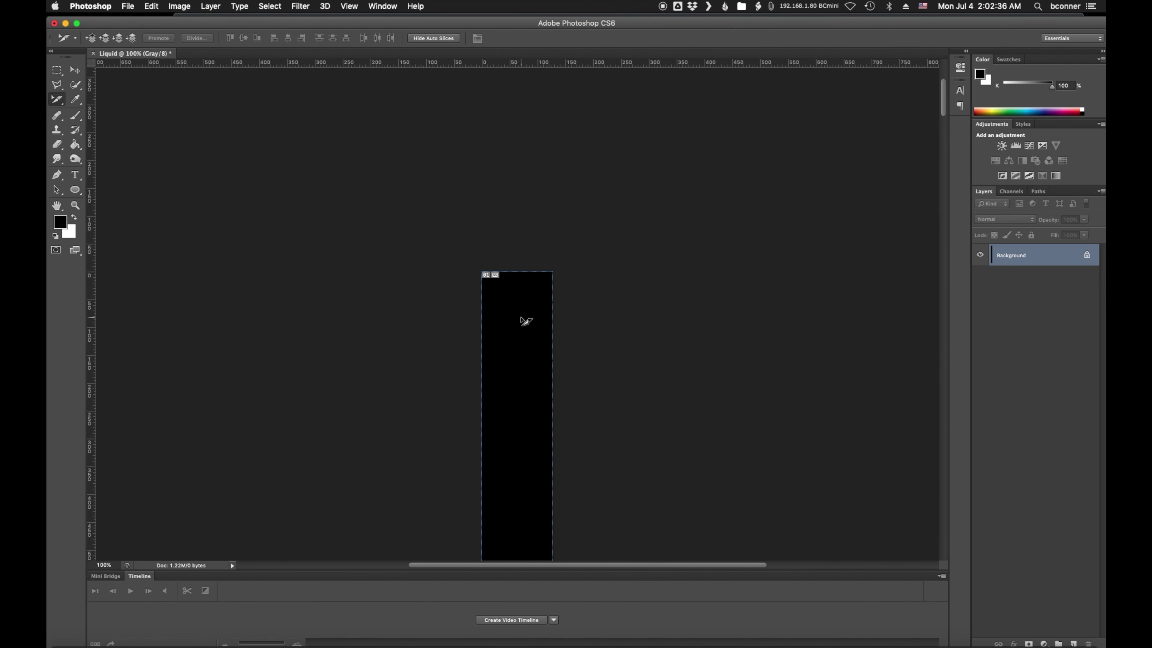
pyautogui.rightClick(521, 319)
pyautogui.click(531, 366)
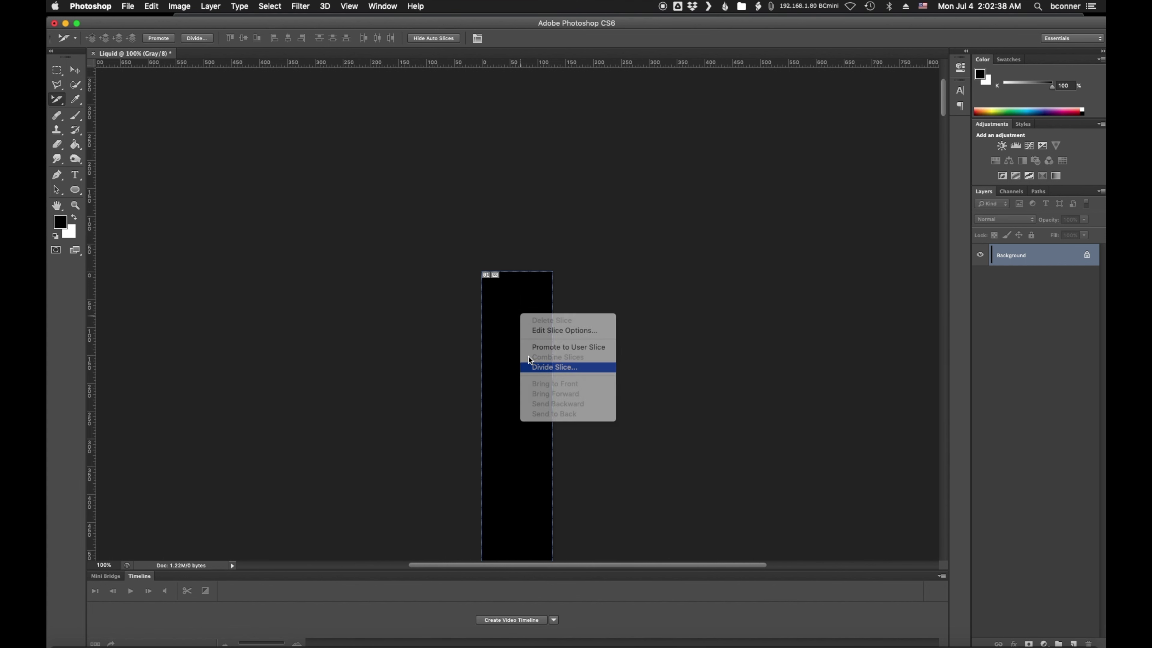
pyautogui.click(638, 210)
pyautogui.click(632, 243)
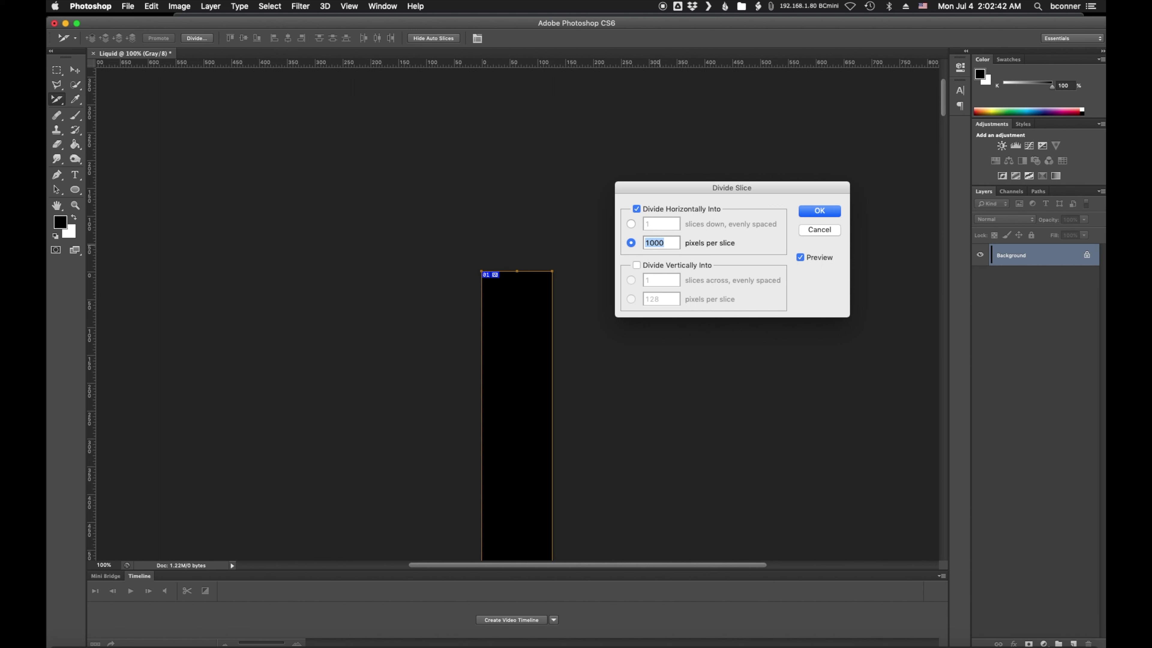
pyautogui.write('32')
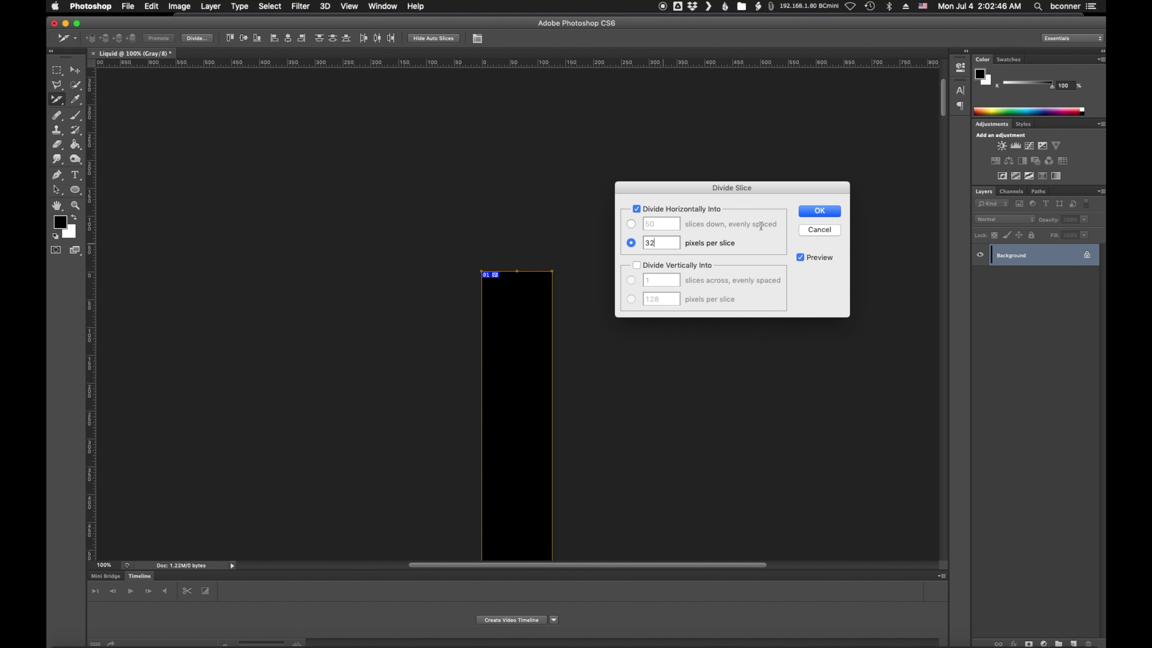
pyautogui.click(818, 211)
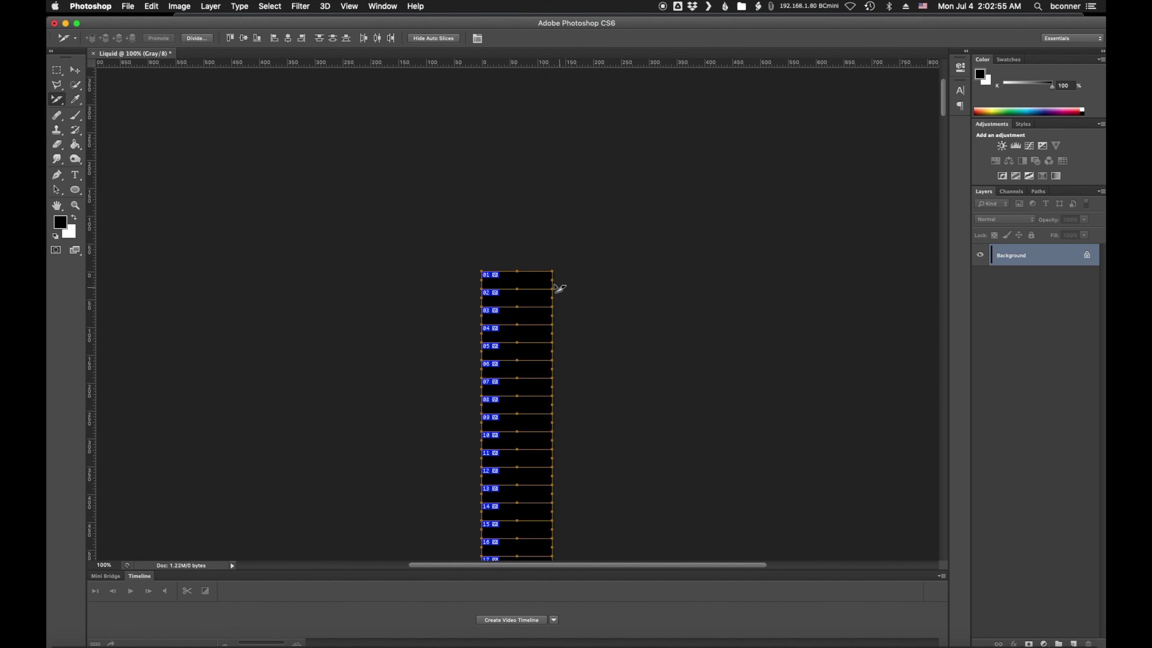
# Start a text layer in the first slice and swap the foreground and background colors.
pyautogui.press('super+equal')
pyautogui.press('super+equal')
pyautogui.press('super+equal')
pyautogui.press('super+equal')
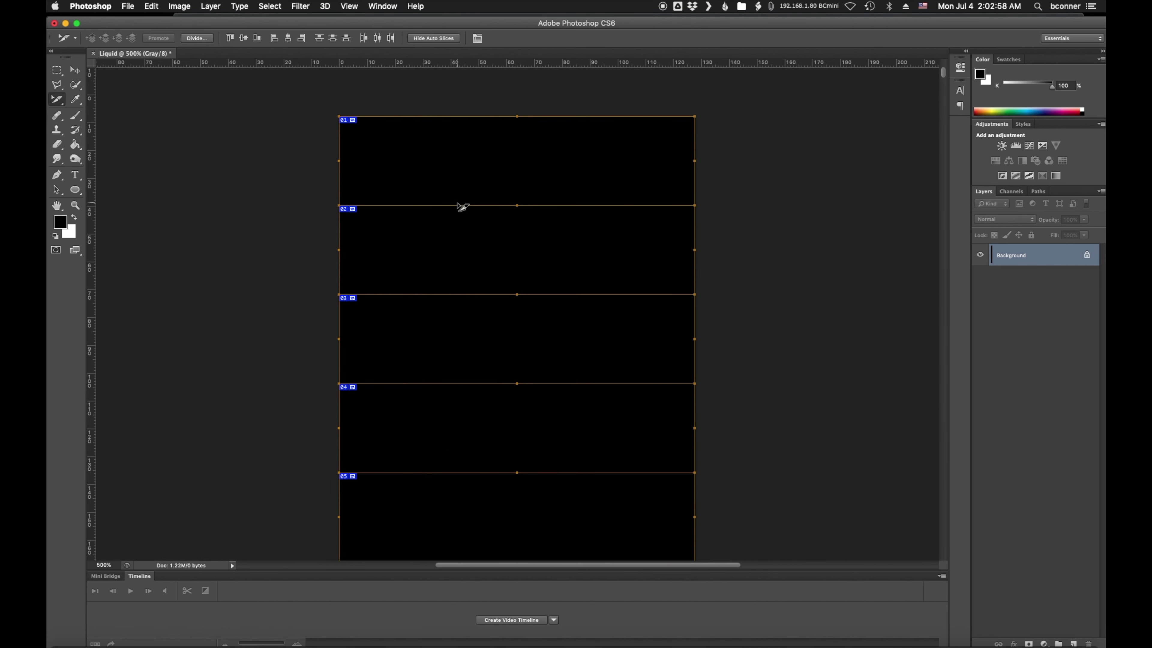
pyautogui.press('super+equal')
pyautogui.press('h')
pyautogui.click(76, 175)
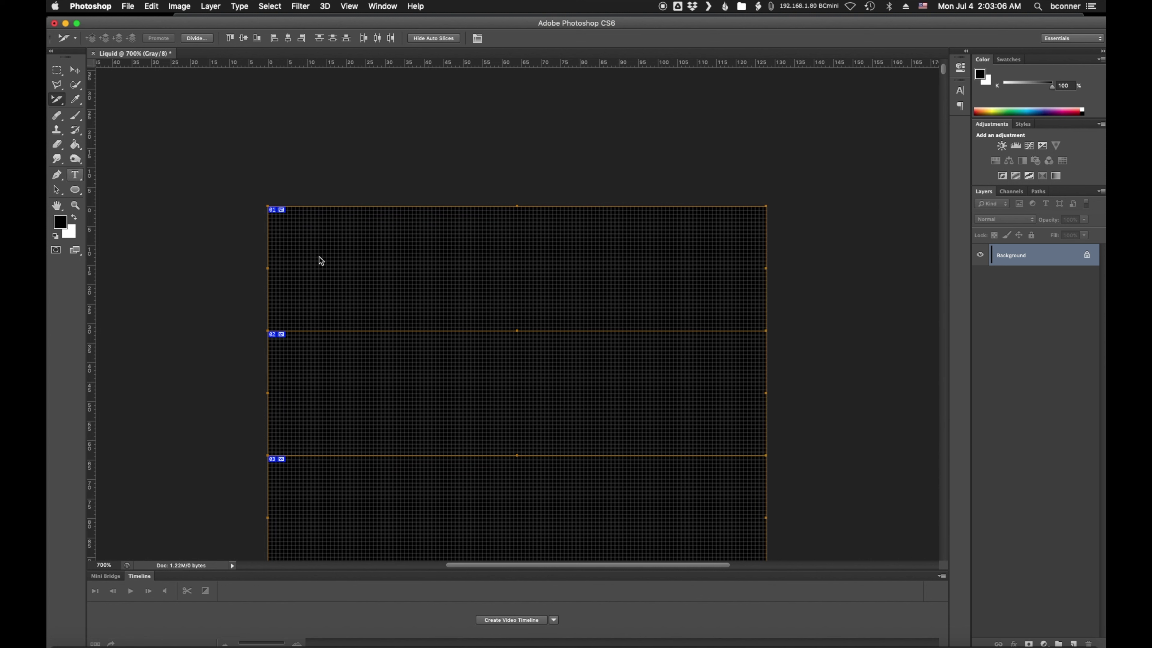
pyautogui.press('t')
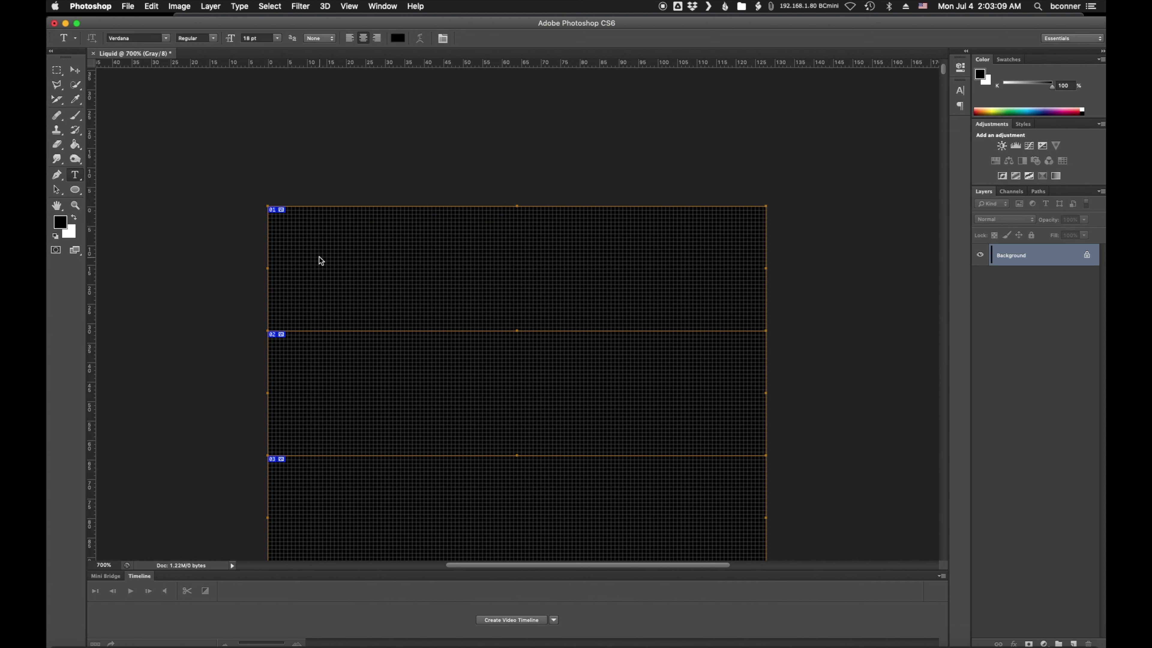
pyautogui.click(319, 258)
pyautogui.write('1')
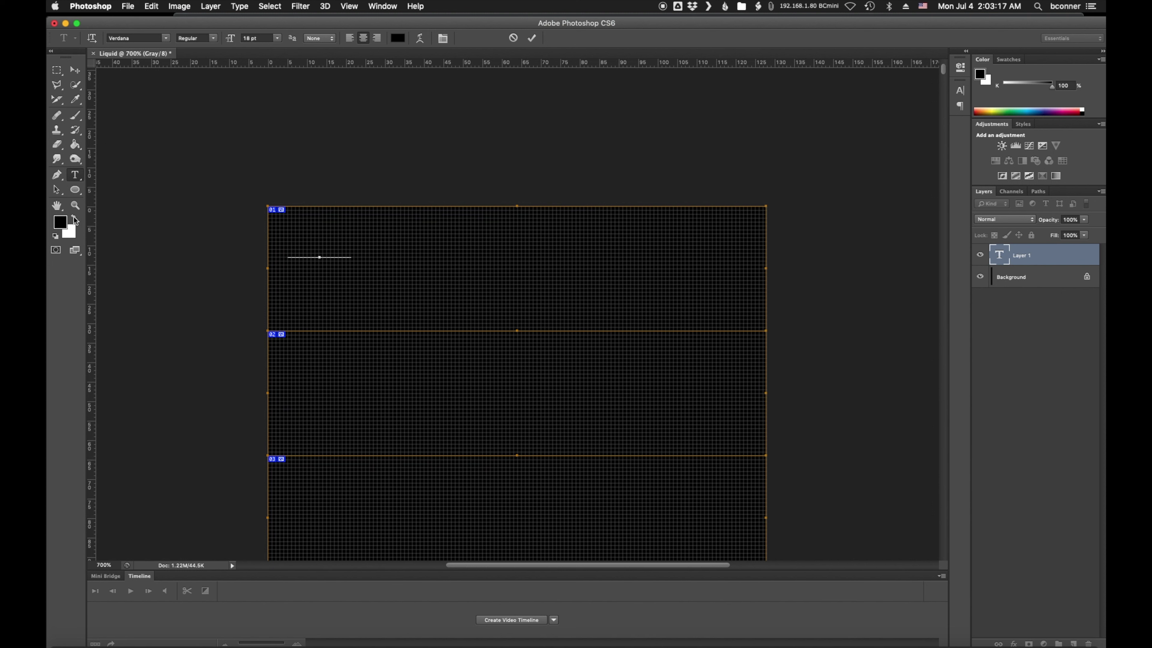
pyautogui.click(74, 219)
pyautogui.press('BackSpace')
pyautogui.press('BackSpace')
pyautogui.write('01')
# Replace the trial text in the first slice with "LIQUID STAIC".
pyautogui.doubleClick(320, 239)
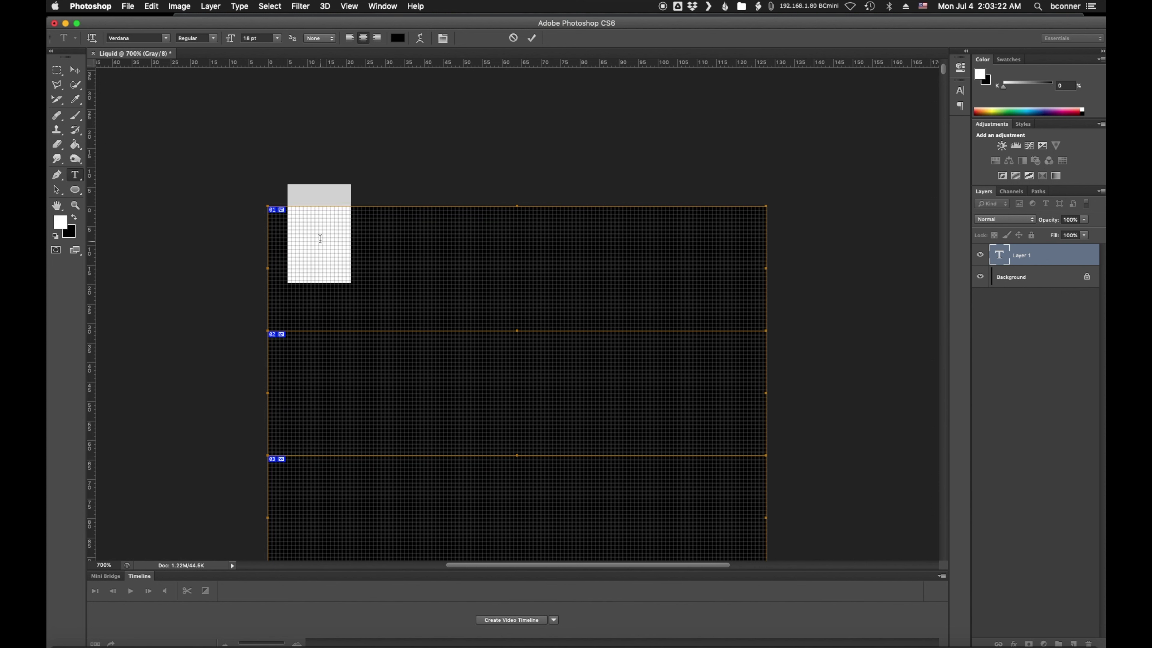
pyautogui.write('1')
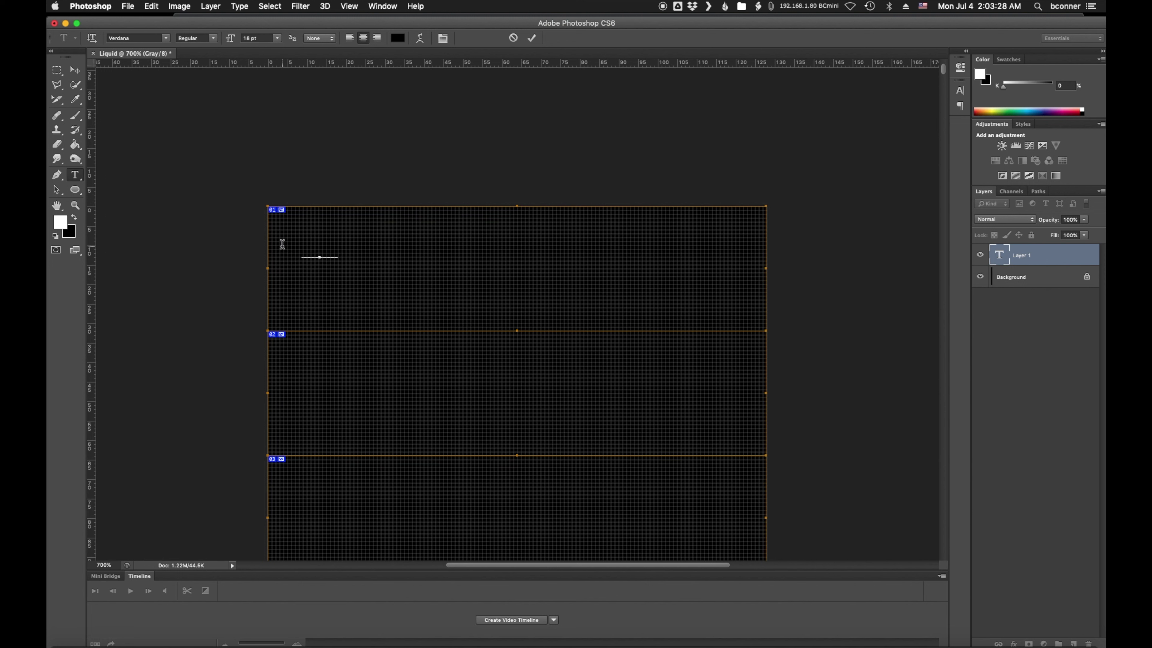
pyautogui.write('Liquid Text')
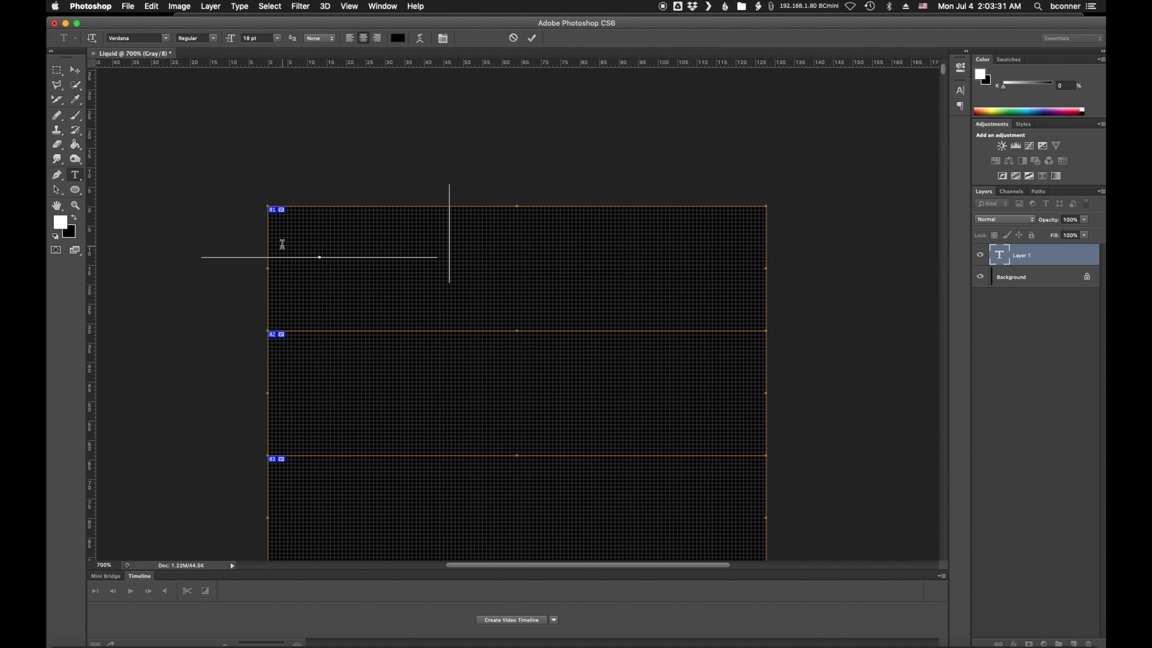
pyautogui.write('xt')
# Set the text color to white (ffffff) and move the text fully inside the first slice.
pyautogui.doubleClick(327, 229)
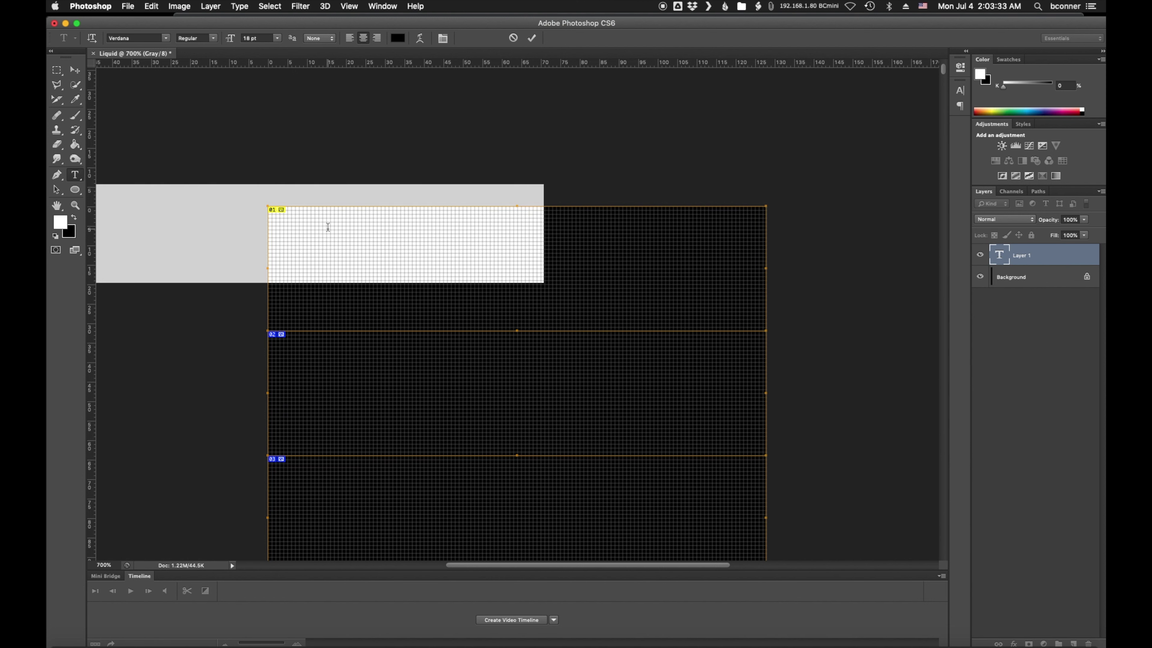
pyautogui.click(398, 39)
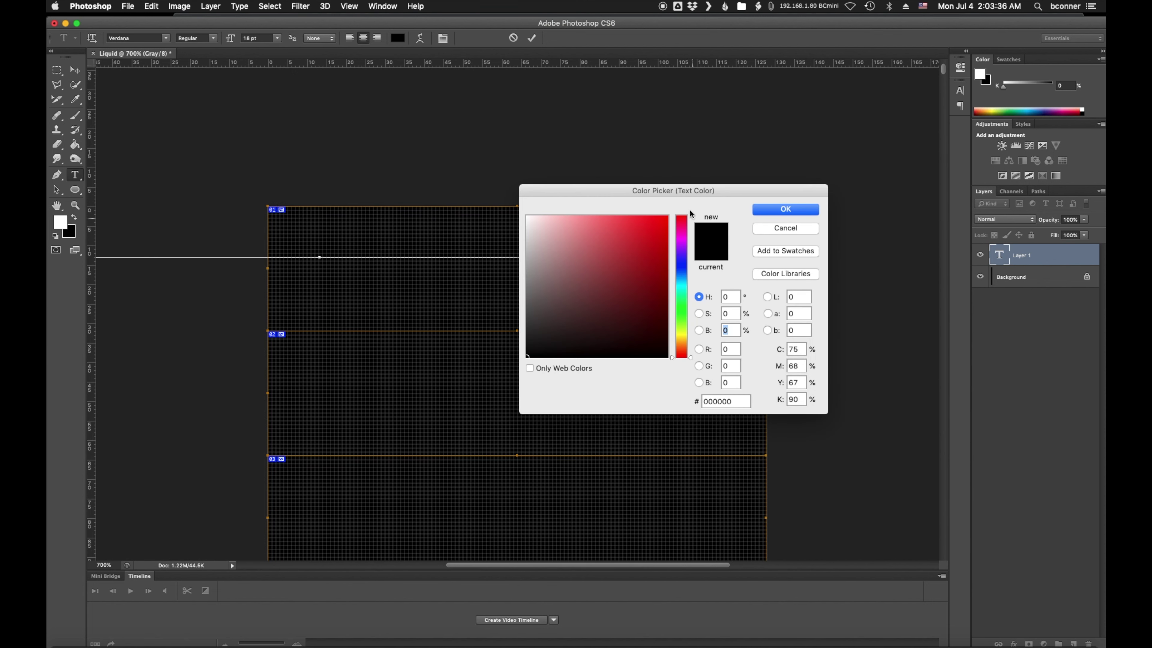
pyautogui.click(533, 221)
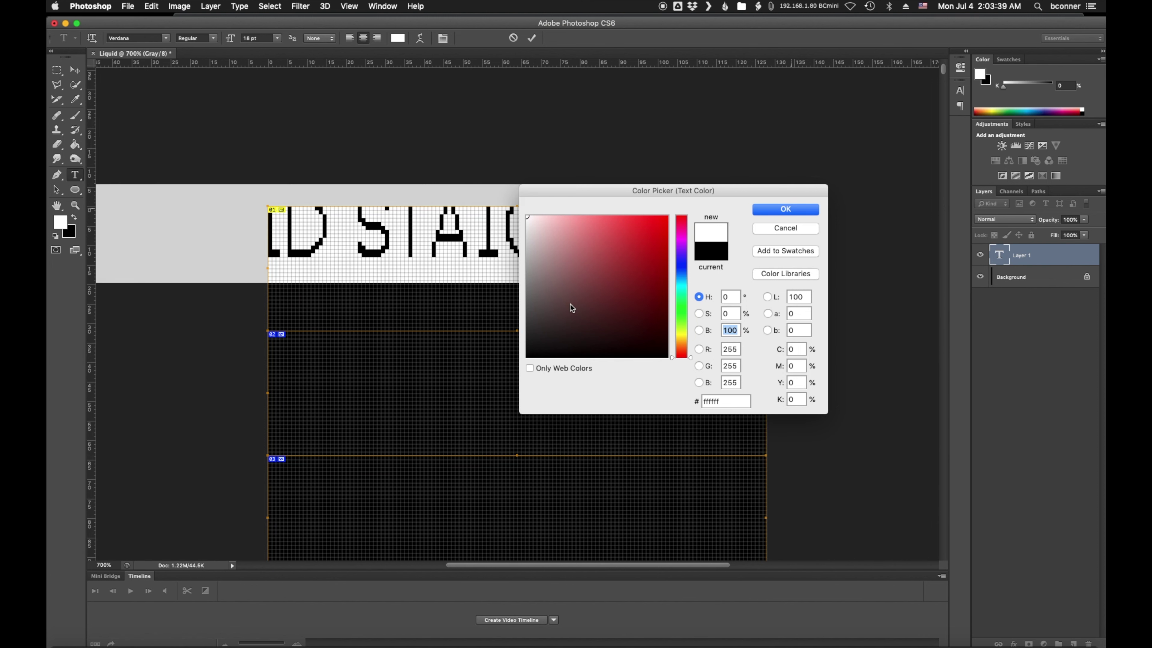
pyautogui.press('Return')
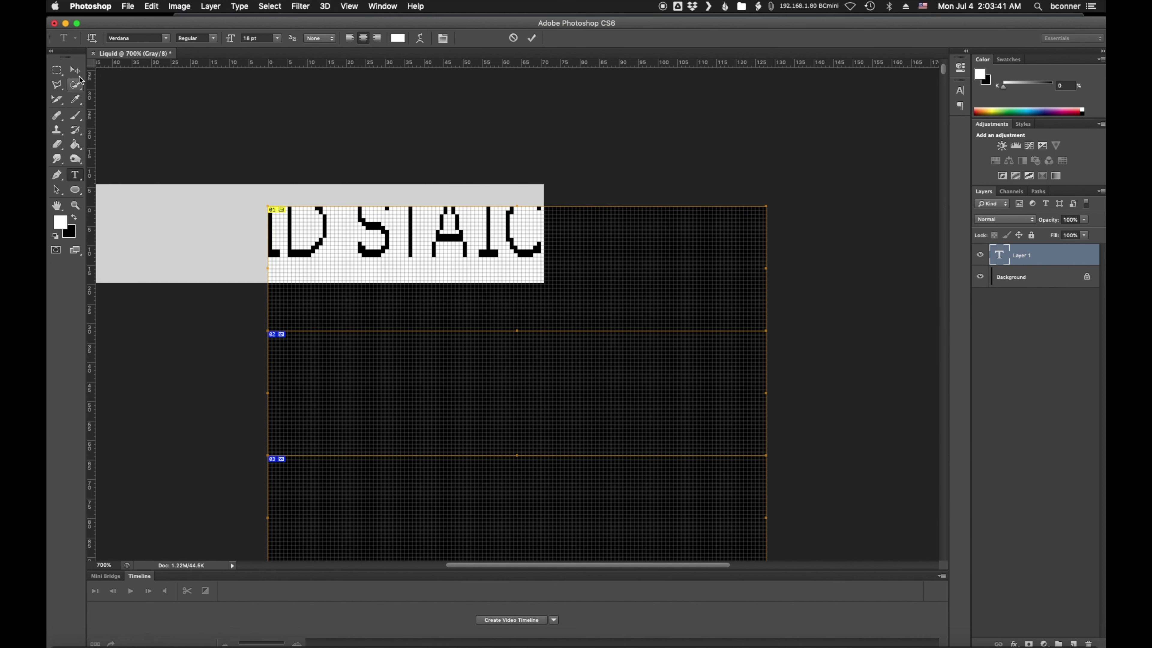
pyautogui.click(76, 70)
pyautogui.moveTo(264, 258); pyautogui.dragTo(423, 292)
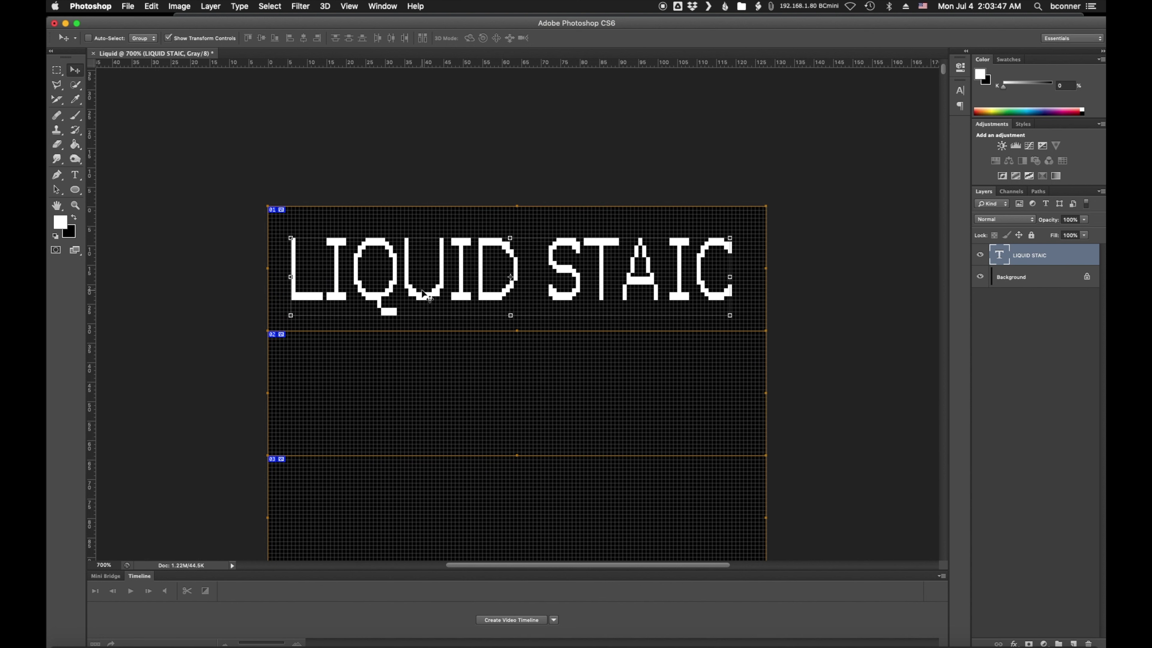
# Change the font of the word "LIQUID" to Syncopate.
pyautogui.click(75, 174)
pyautogui.moveTo(289, 266); pyautogui.dragTo(518, 272)
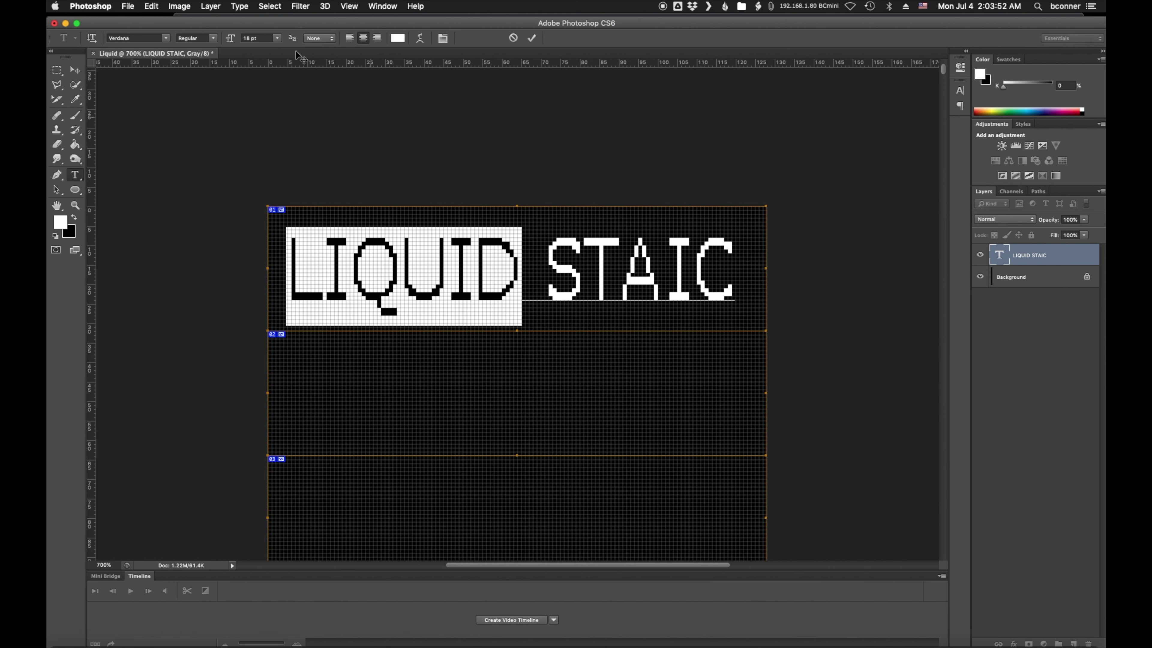
pyautogui.click(167, 39)
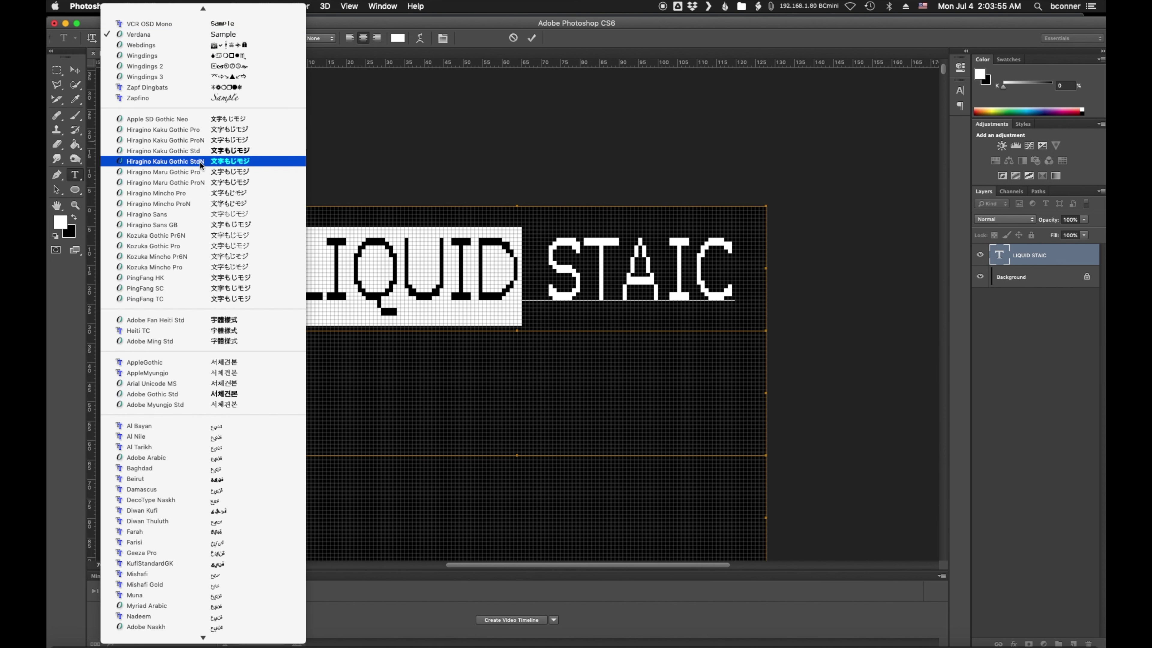
pyautogui.scroll(6, 208, 205)
pyautogui.scroll(5, 210, 217)
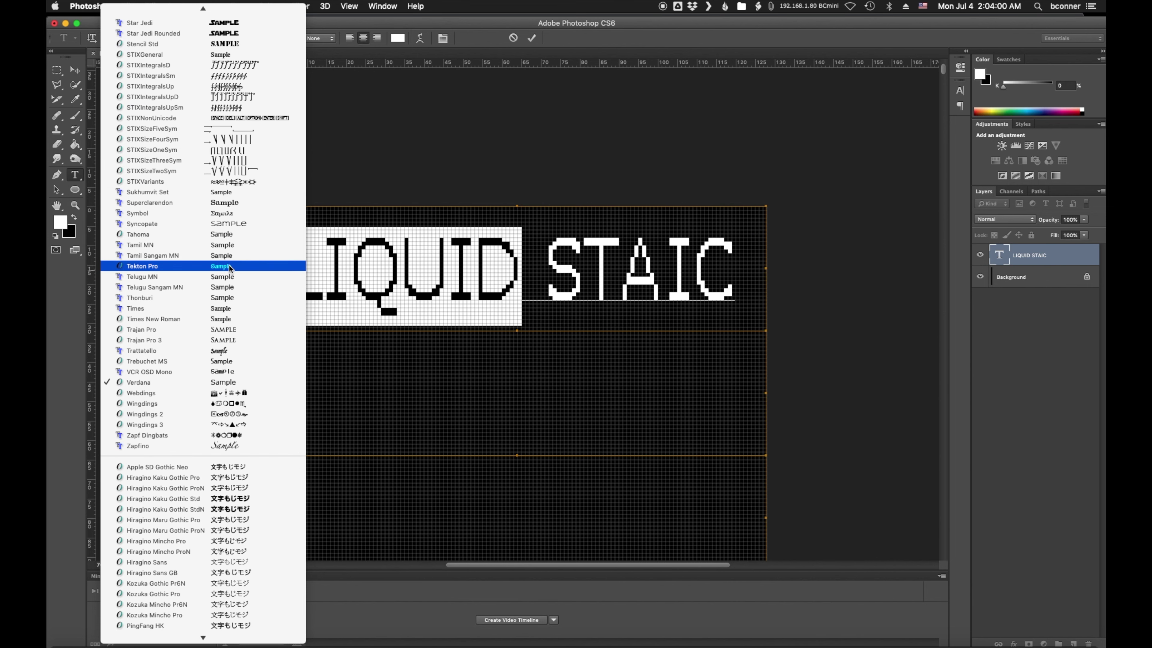
pyautogui.scroll(3, 242, 286)
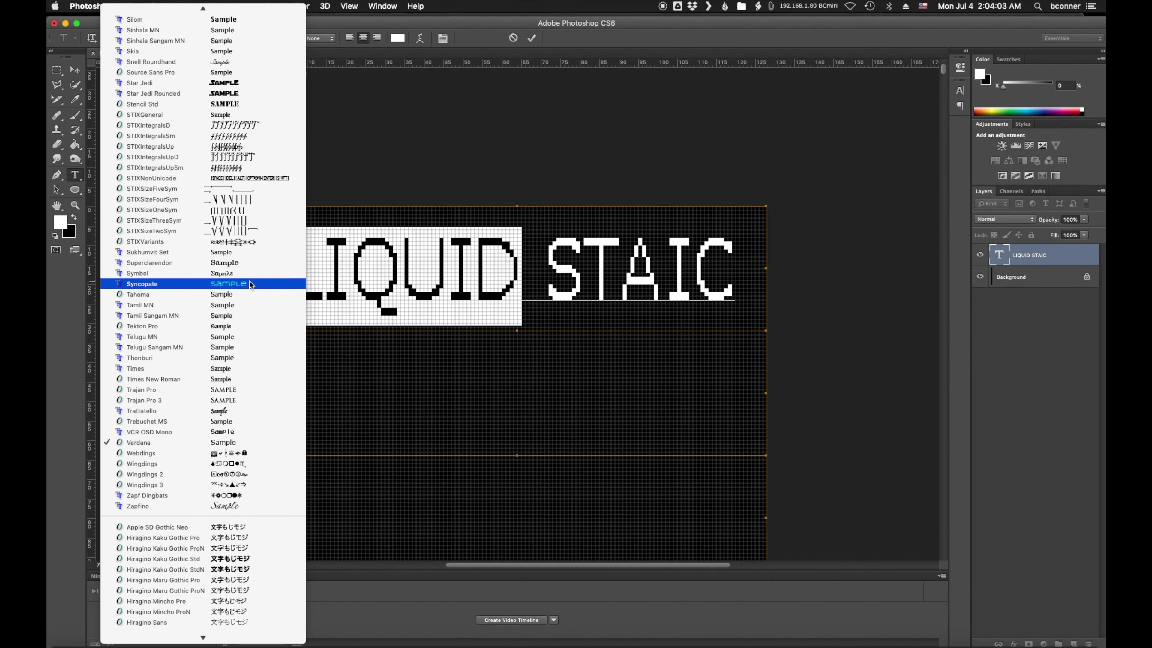
pyautogui.click(250, 283)
# Set the word "liquid" in lowercase Noteworthy Bold and the word "STAIC" in Chalkduster.
pyautogui.click(167, 39)
pyautogui.scroll(2, 199, 186)
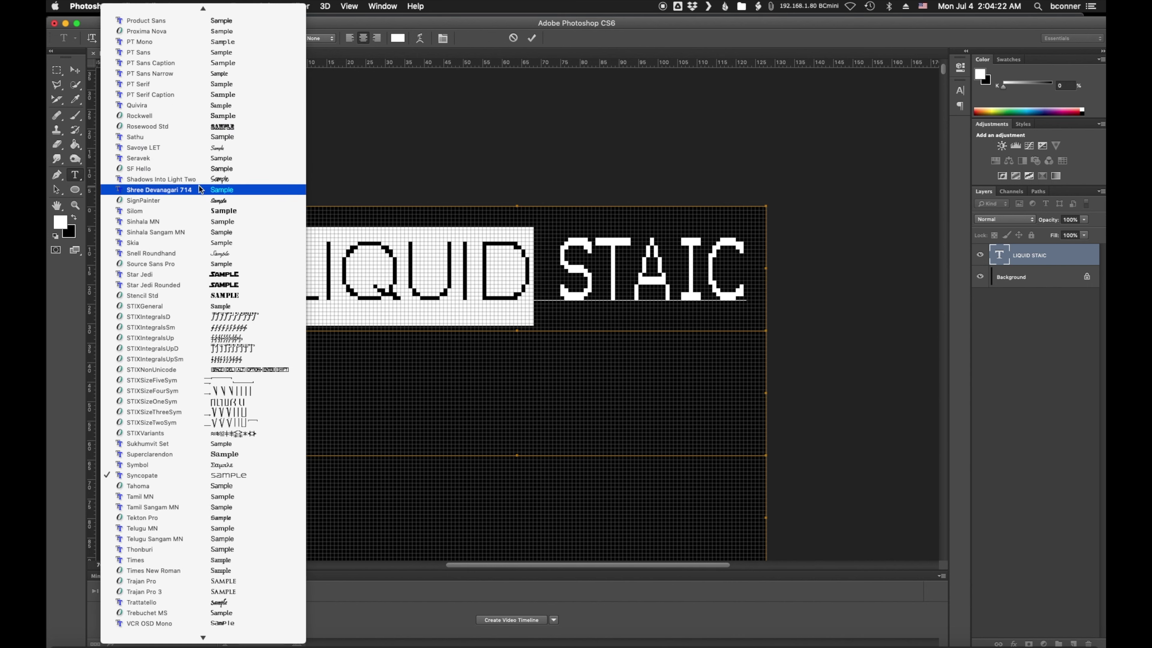
pyautogui.click(199, 186)
pyautogui.press('Up')
pyautogui.press('Up')
pyautogui.press('Up')
pyautogui.press('Up')
pyautogui.click(166, 38)
pyautogui.press('Escape')
pyautogui.click(166, 38)
pyautogui.scroll(5, 177, 295)
pyautogui.click(286, 262)
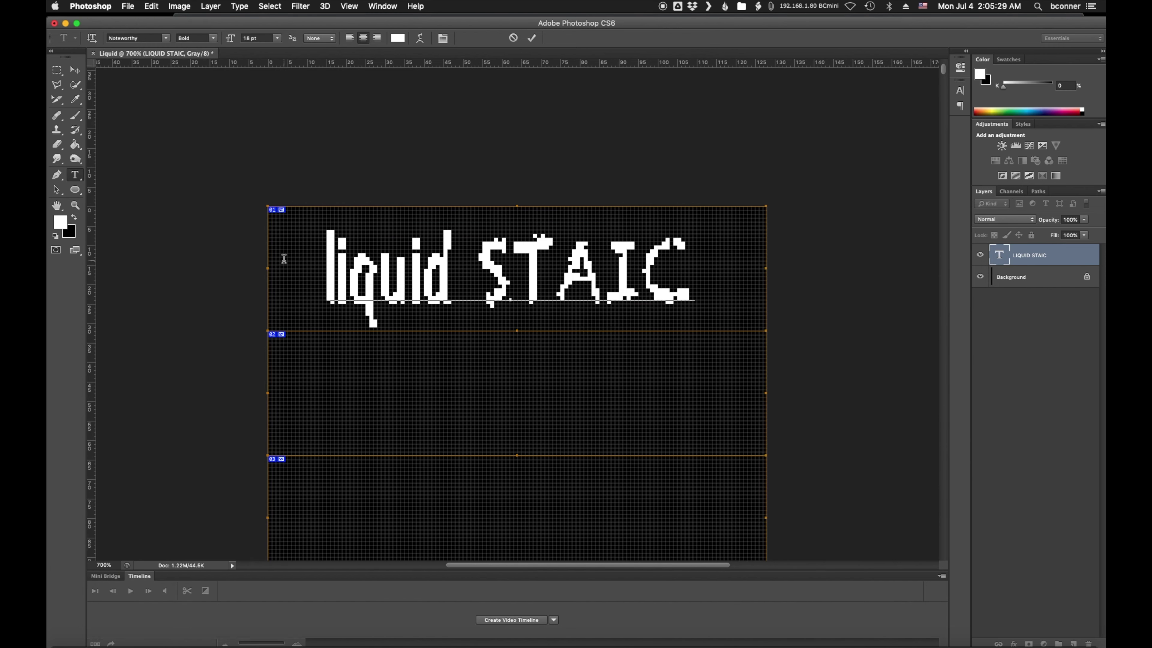
# Insert the missing T so the second word reads "STATIC", and commit the text edit.
pyautogui.click(674, 285)
pyautogui.click(610, 270)
pyautogui.write('T')
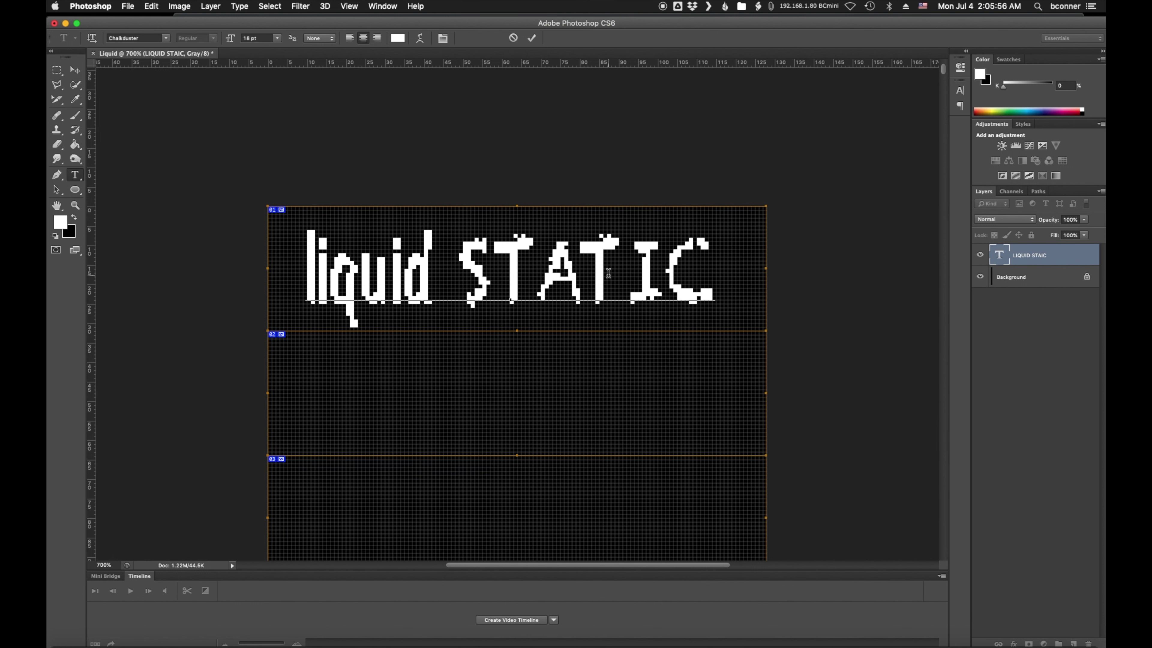
pyautogui.click(588, 326)
pyautogui.moveTo(713, 278); pyautogui.dragTo(290, 267)
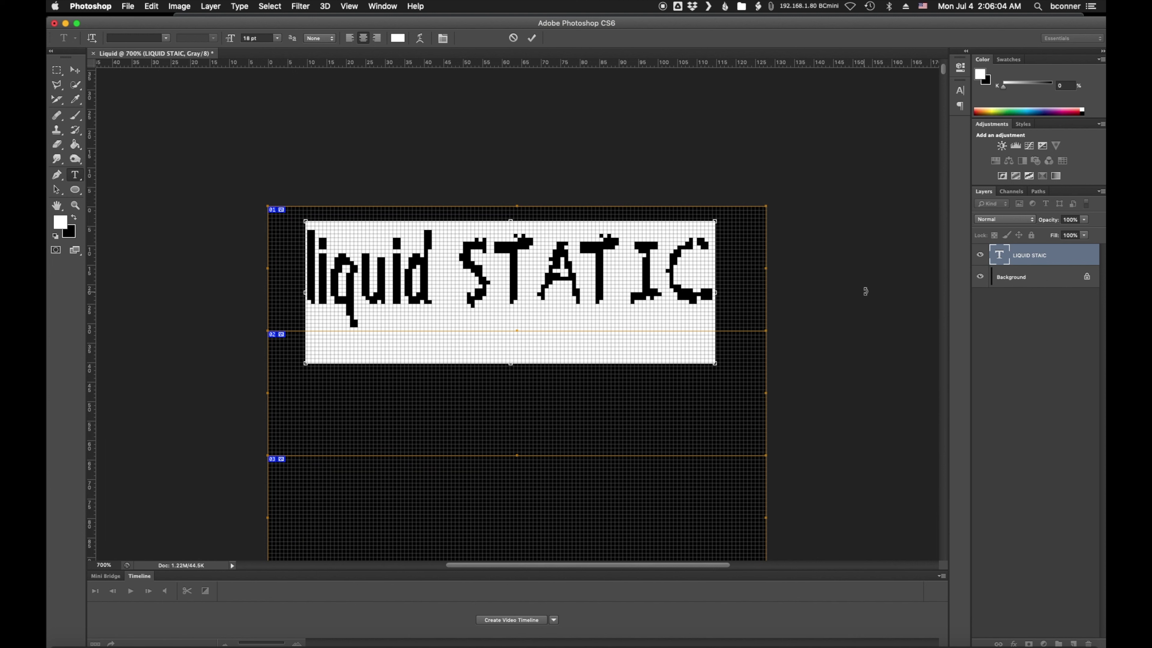
pyautogui.click(1029, 263)
# Duplicate the "liquid STATIC" text layer under the name "liquid STATIC copy".
pyautogui.rightClick(1022, 255)
pyautogui.click(987, 271)
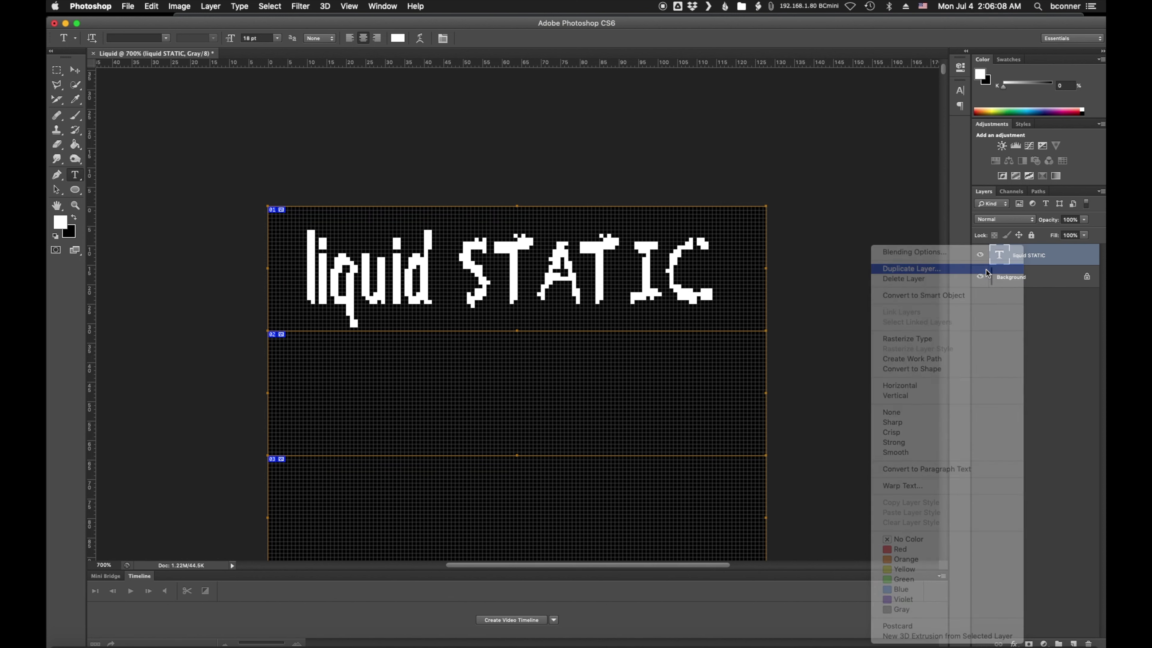
pyautogui.click(687, 275)
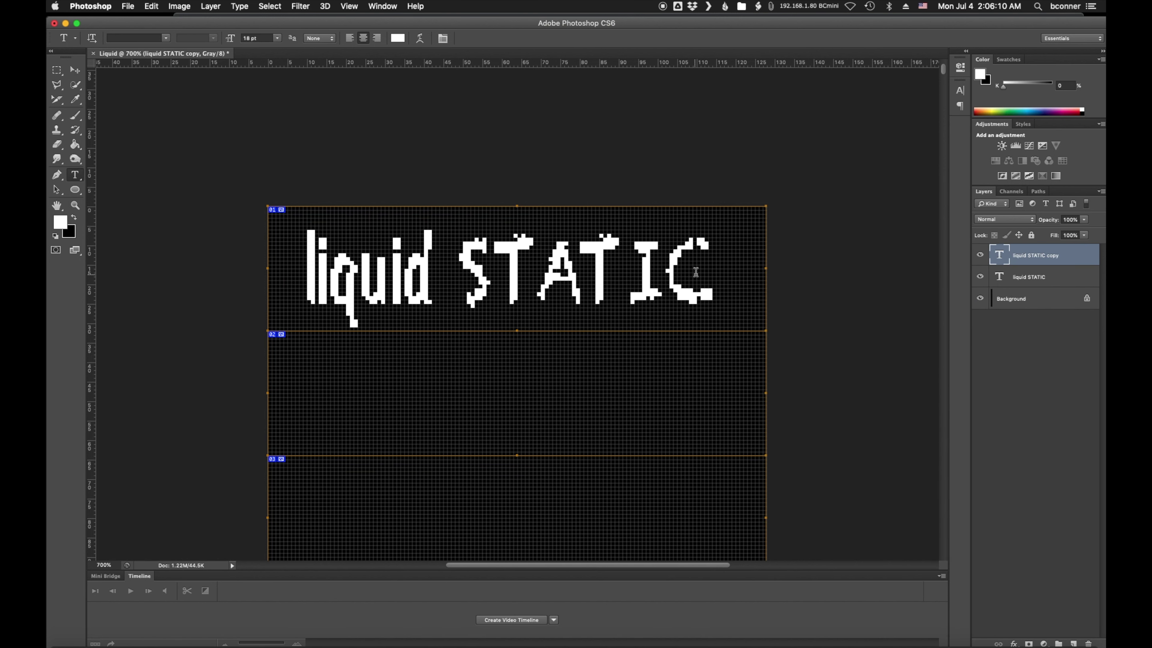
# Shift the "liquid STATIC" text a few pixels sideways so it is offset from its duplicate.
pyautogui.doubleClick(1033, 257)
pyautogui.press('Return')
pyautogui.press('v')
pyautogui.press('Right')
pyautogui.press('Right')
pyautogui.press('Right')
pyautogui.press('Right')
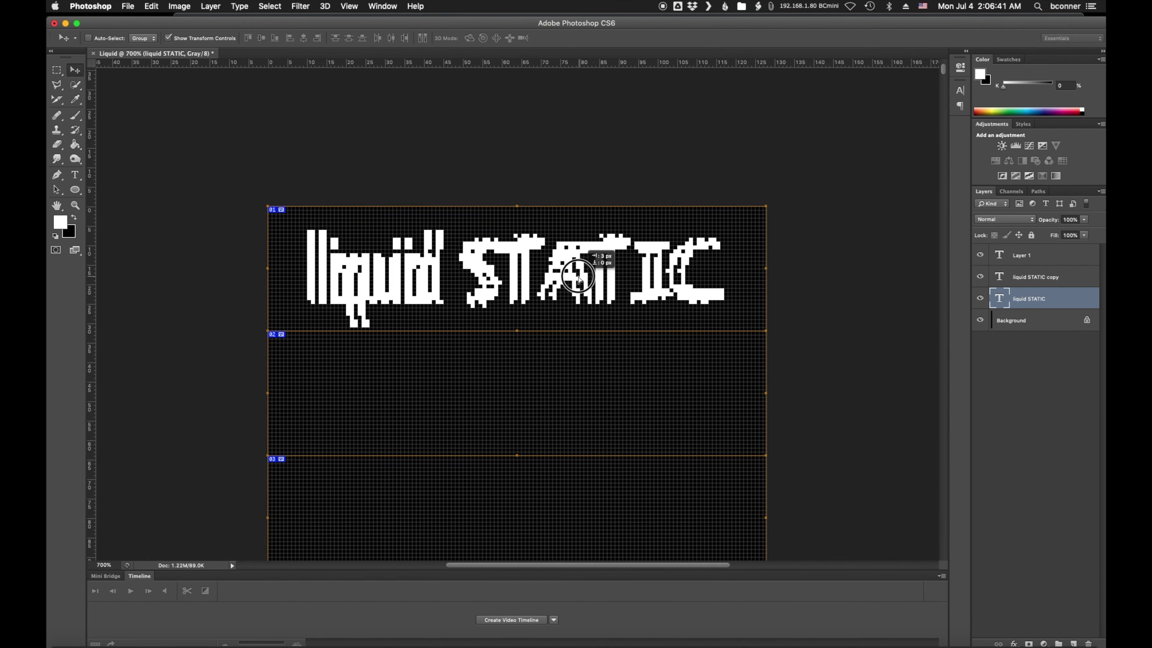
pyautogui.press('Delete')
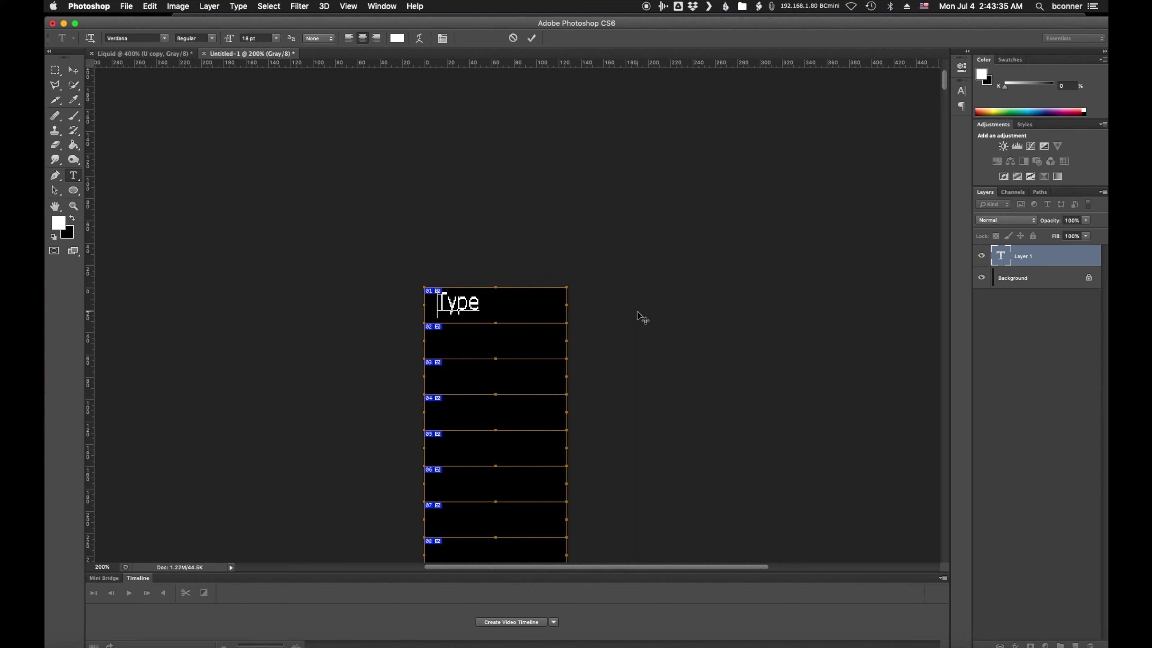
# Examine the letter frames in the first slices and the individual letter layers in the Liquid document.
pyautogui.scroll(-2, 633, 343)
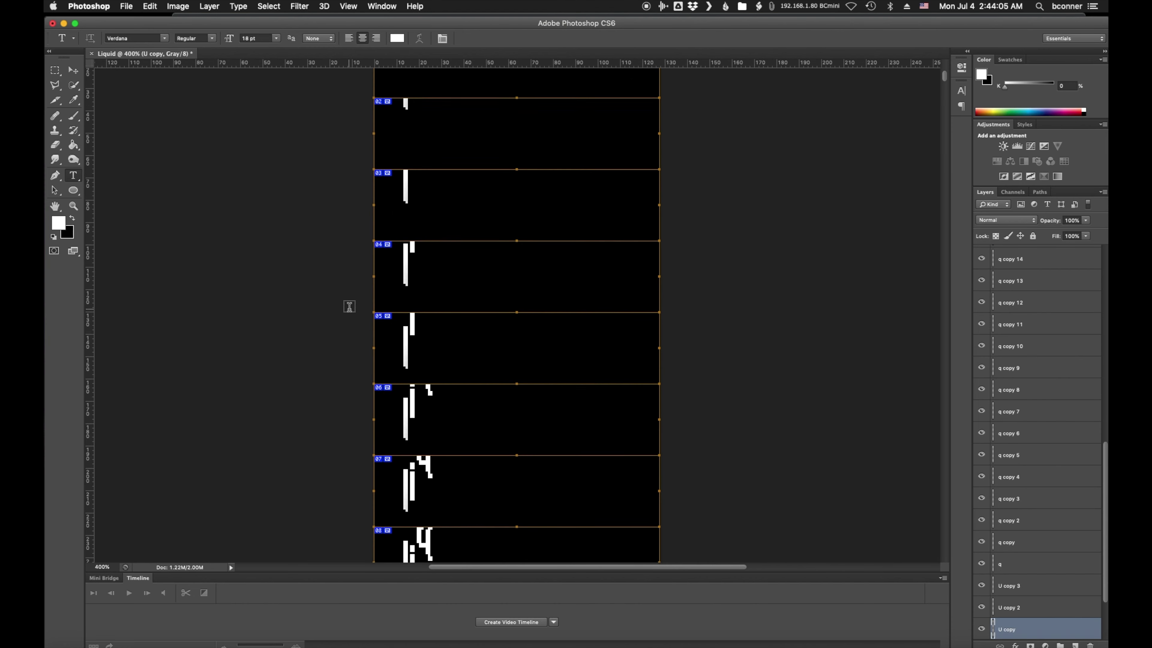
pyautogui.scroll(8, 347, 303)
pyautogui.scroll(-3, 537, 361)
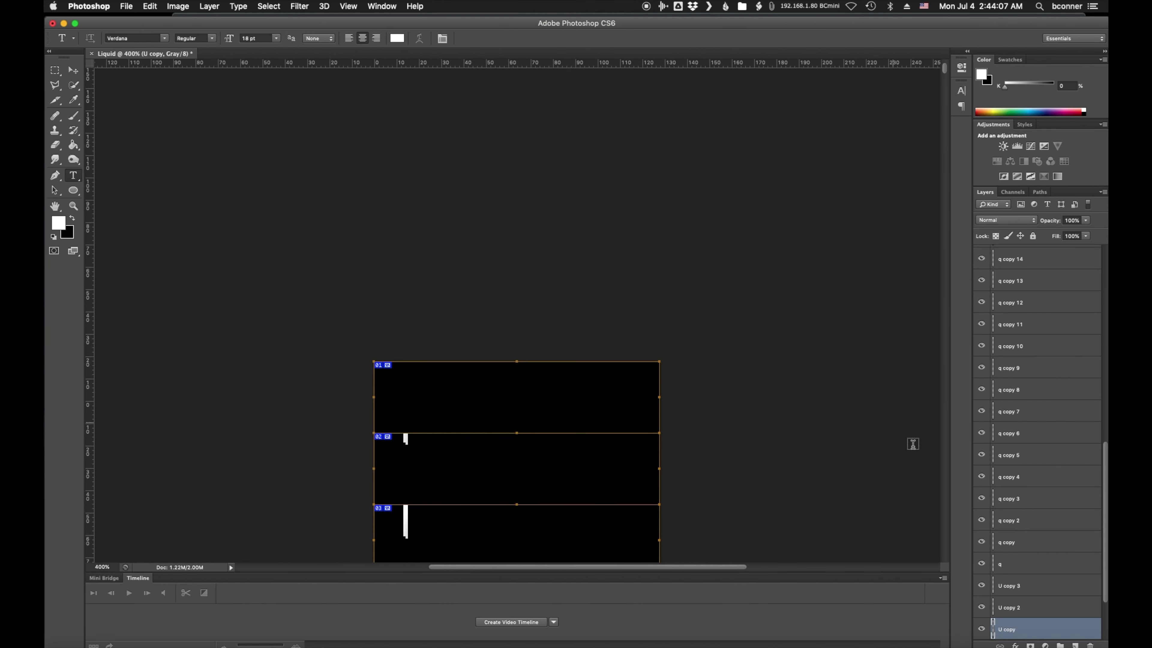
pyautogui.scroll(-3, 1074, 453)
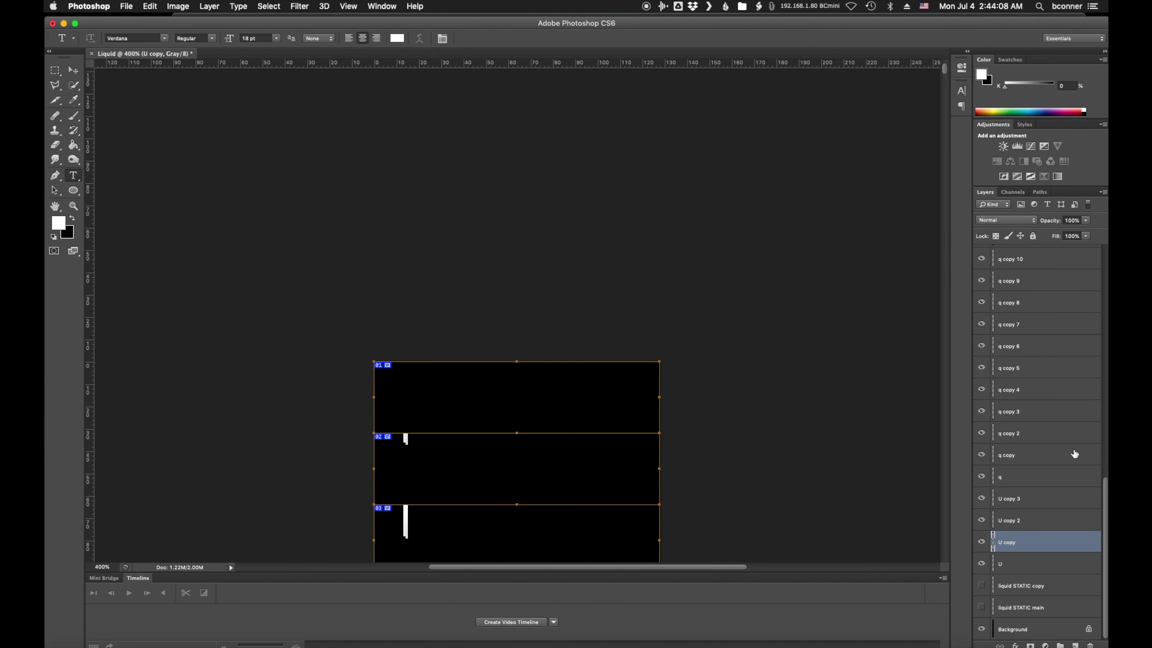
# Make the "liquid STATIC main" layer visible and compare its lettering with the frames in the slices below.
pyautogui.click(981, 608)
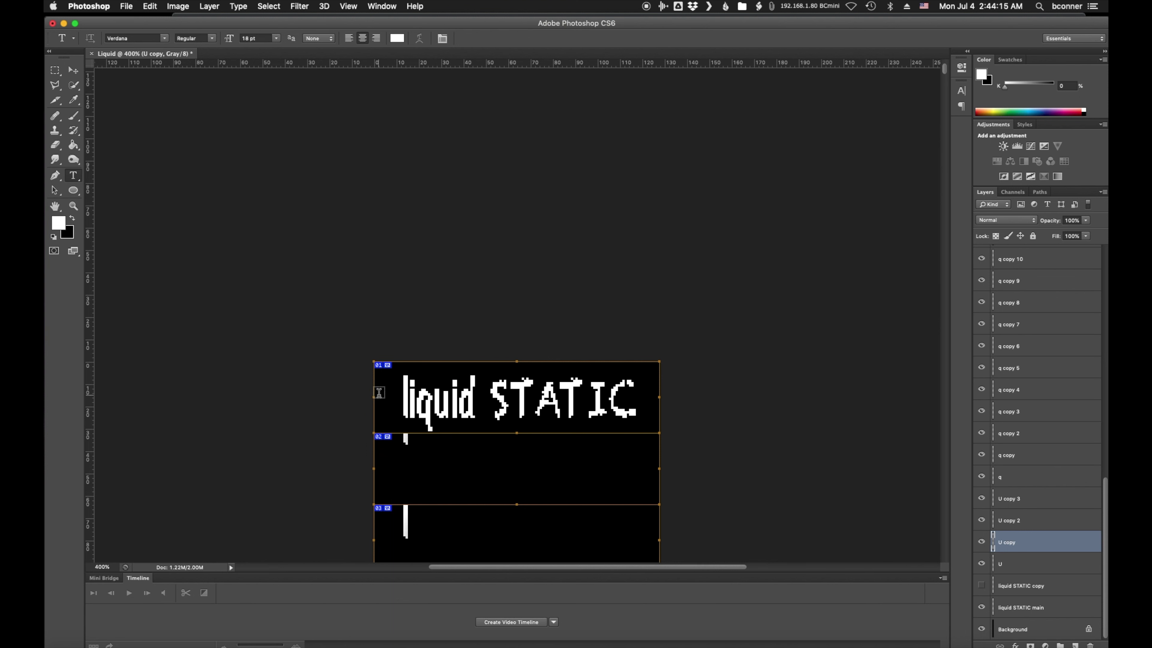
pyautogui.scroll(-4, 383, 396)
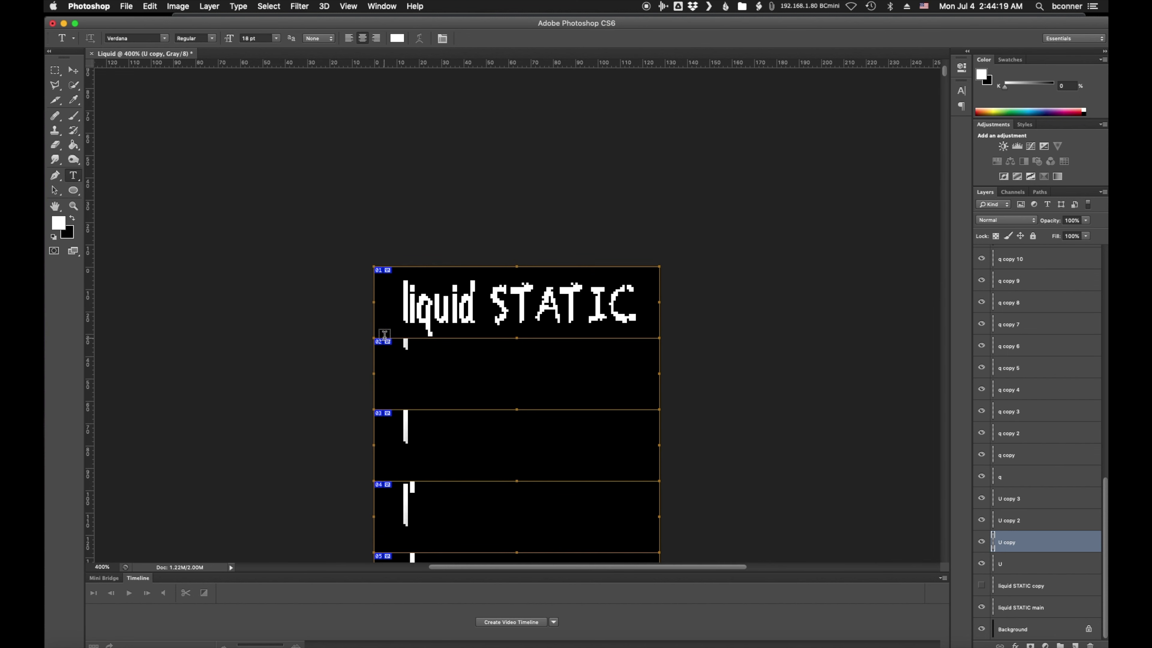
pyautogui.scroll(-5, 417, 471)
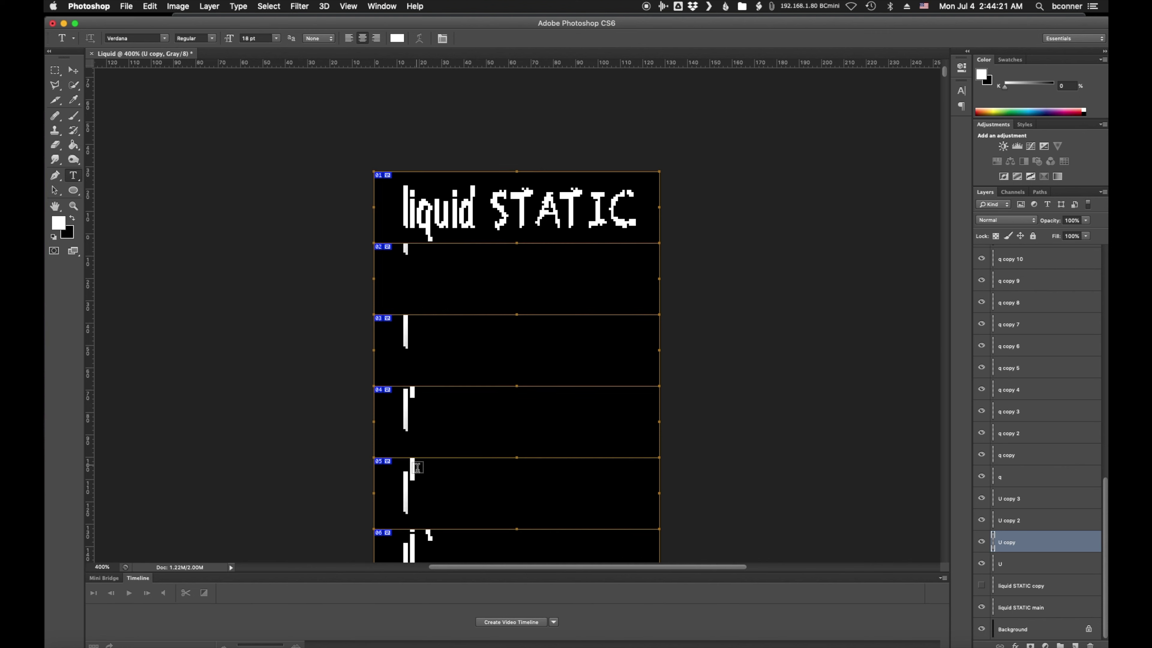
pyautogui.scroll(4, 417, 466)
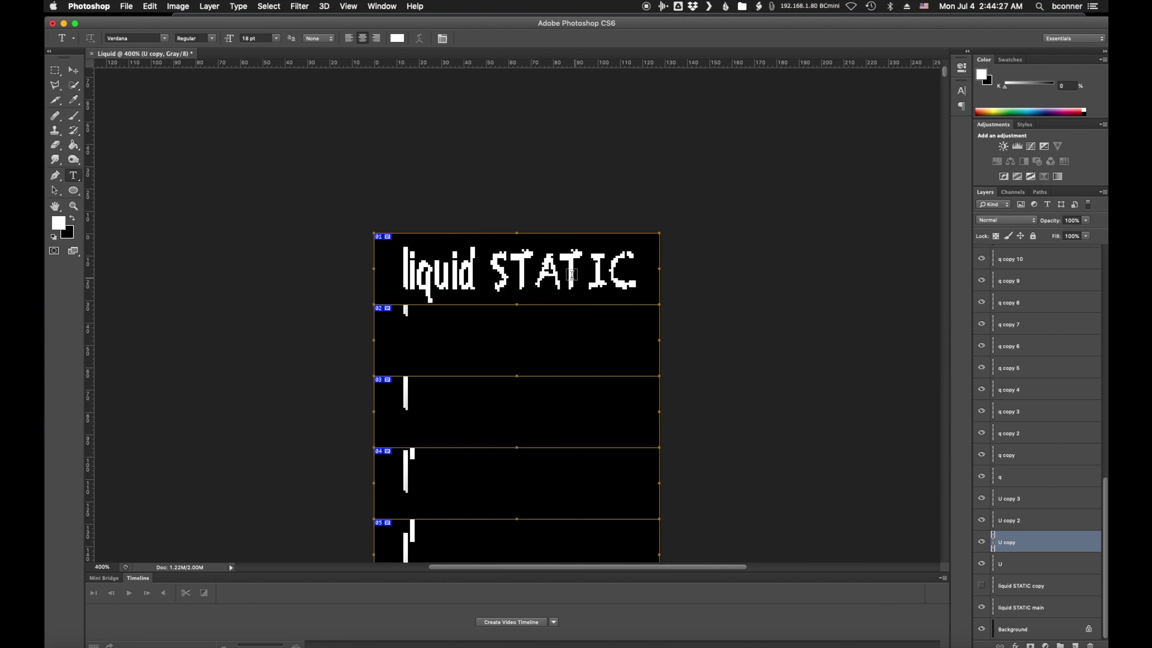
# Add the sample text "adfgsfg" over the second slice and set it in Noteworthy Bold.
pyautogui.click(433, 275)
pyautogui.click(433, 276)
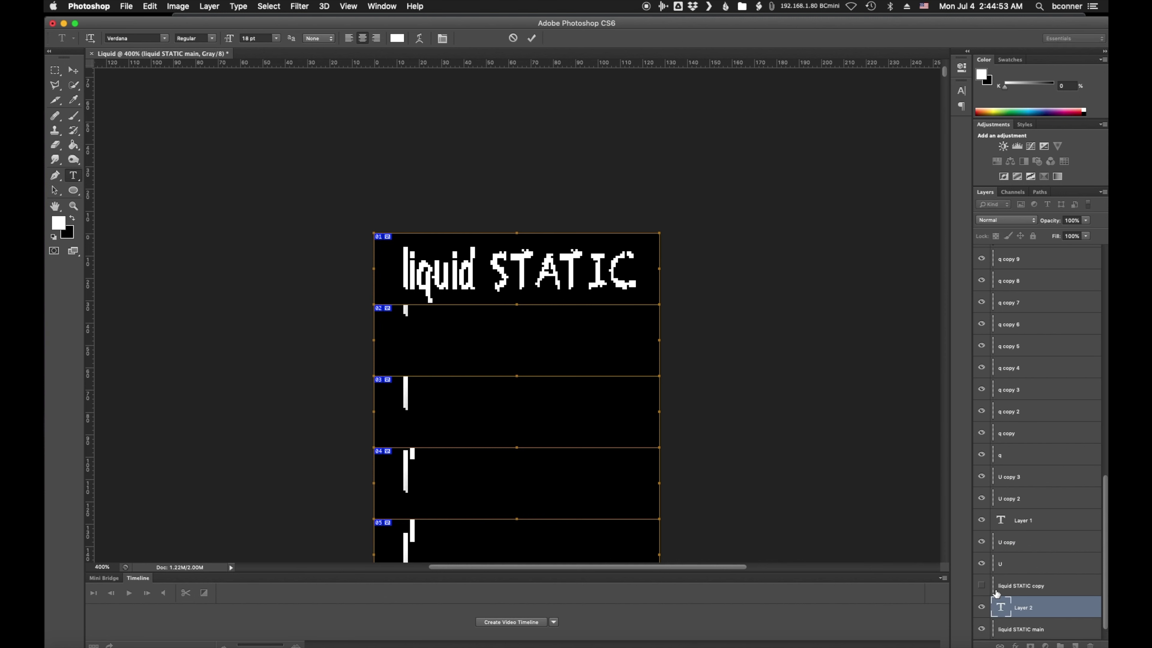
pyautogui.click(985, 608)
pyautogui.click(983, 607)
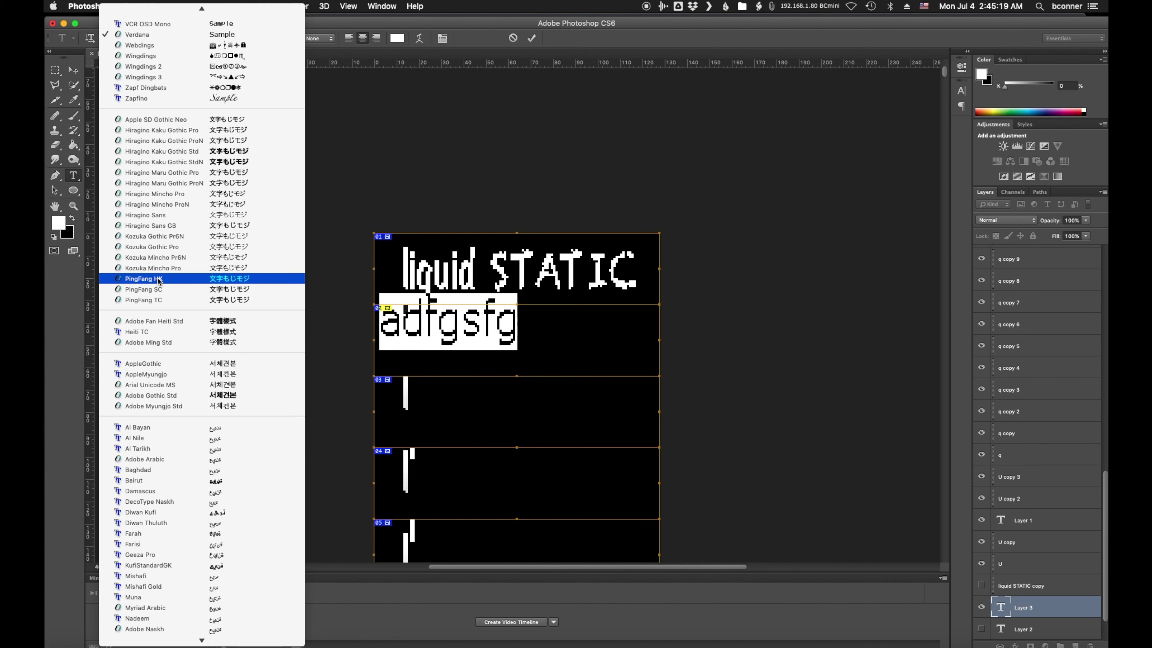
pyautogui.scroll(10, 158, 280)
pyautogui.scroll(15, 159, 281)
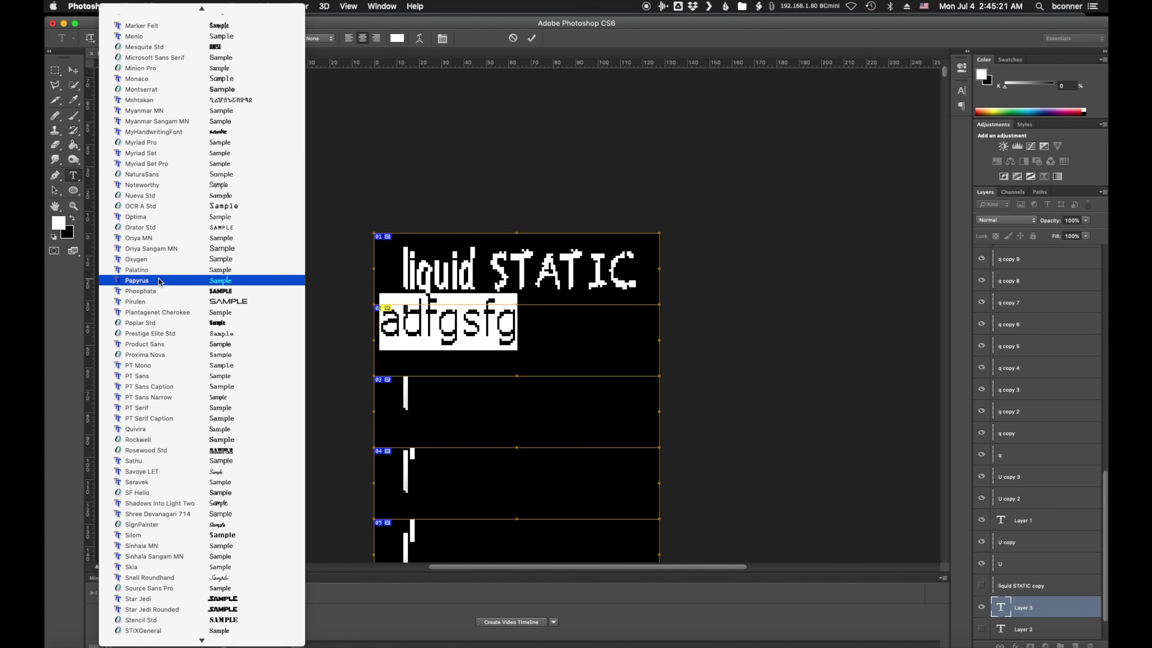
pyautogui.click(157, 315)
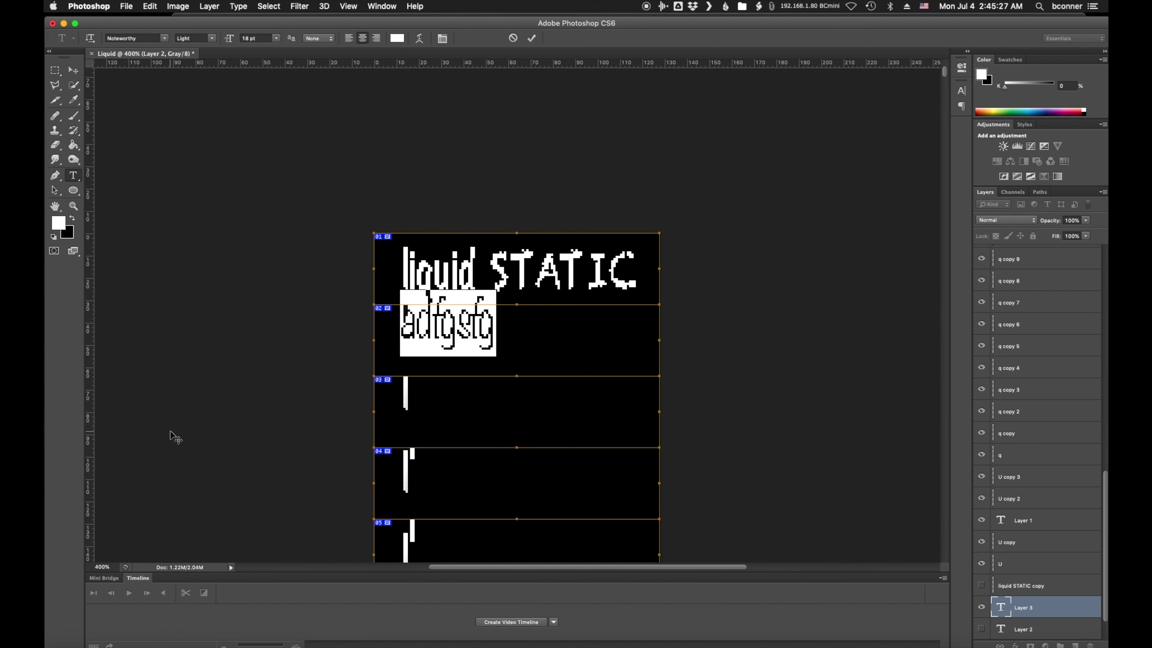
pyautogui.click(211, 41)
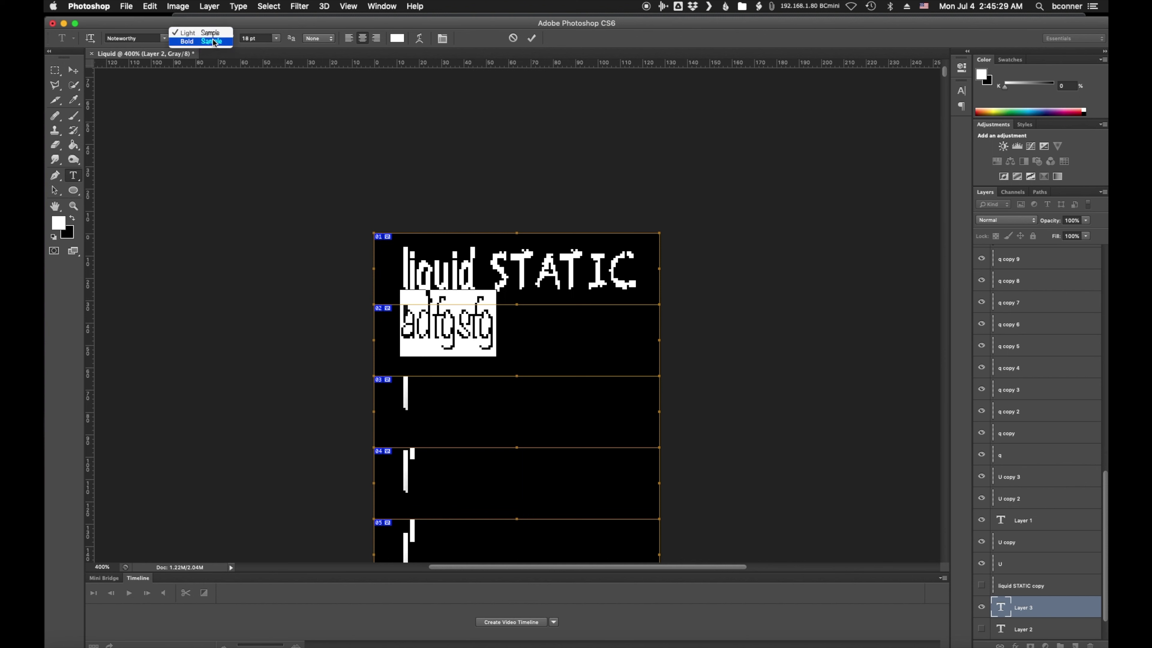
pyautogui.click(203, 47)
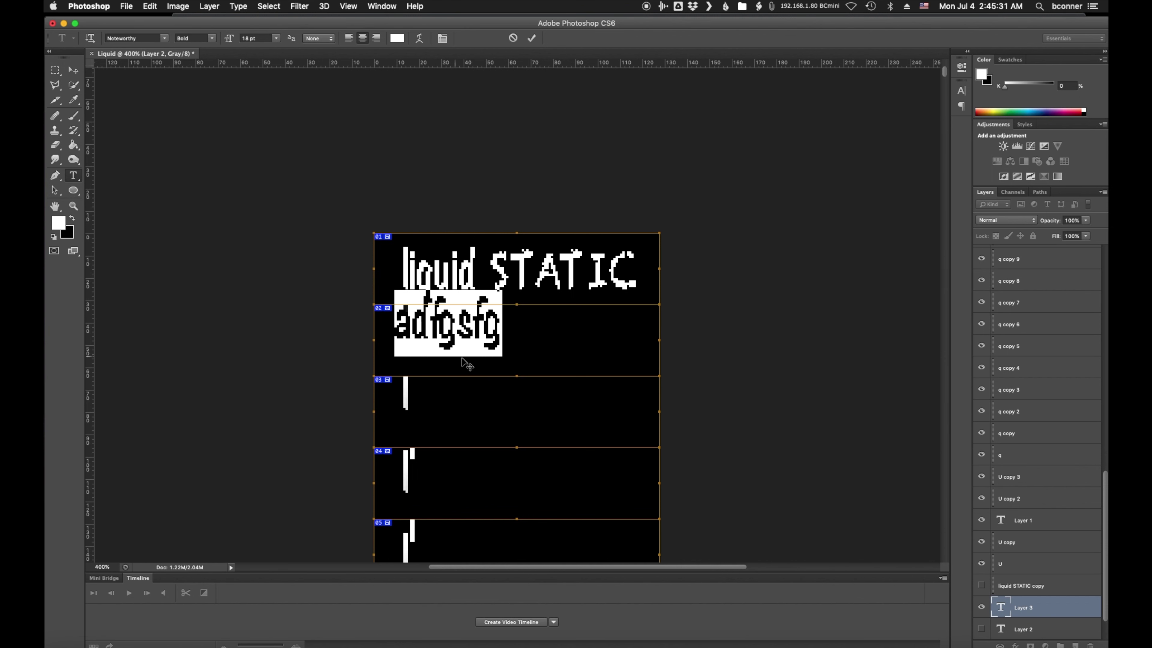
pyautogui.click(503, 352)
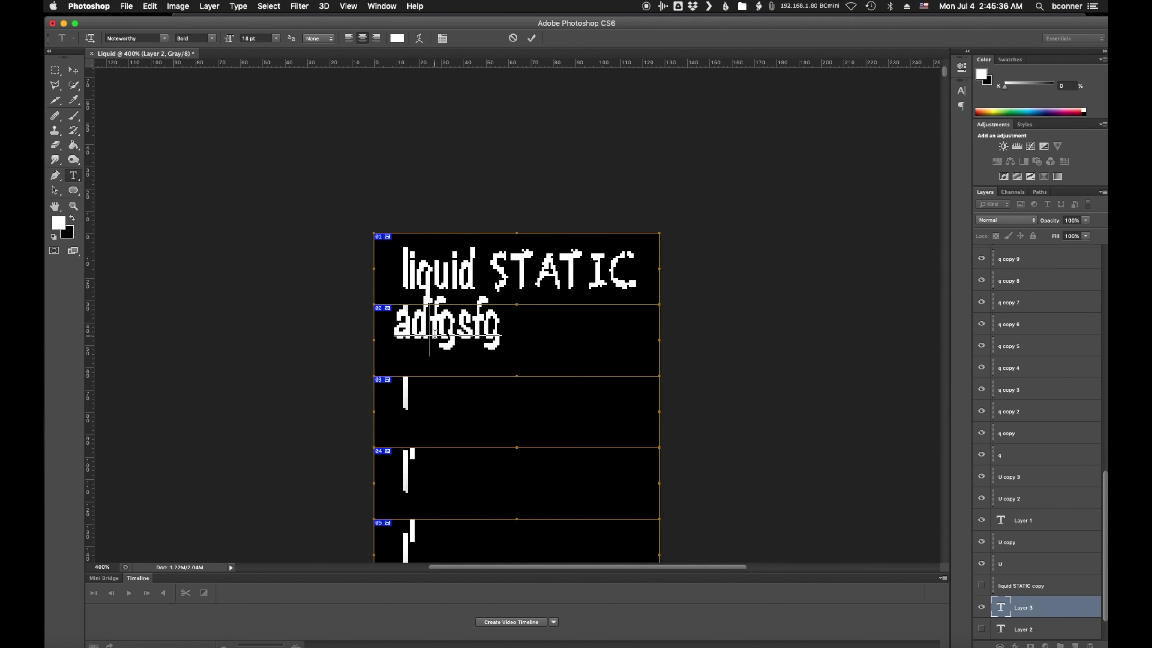
pyautogui.press('super+a')
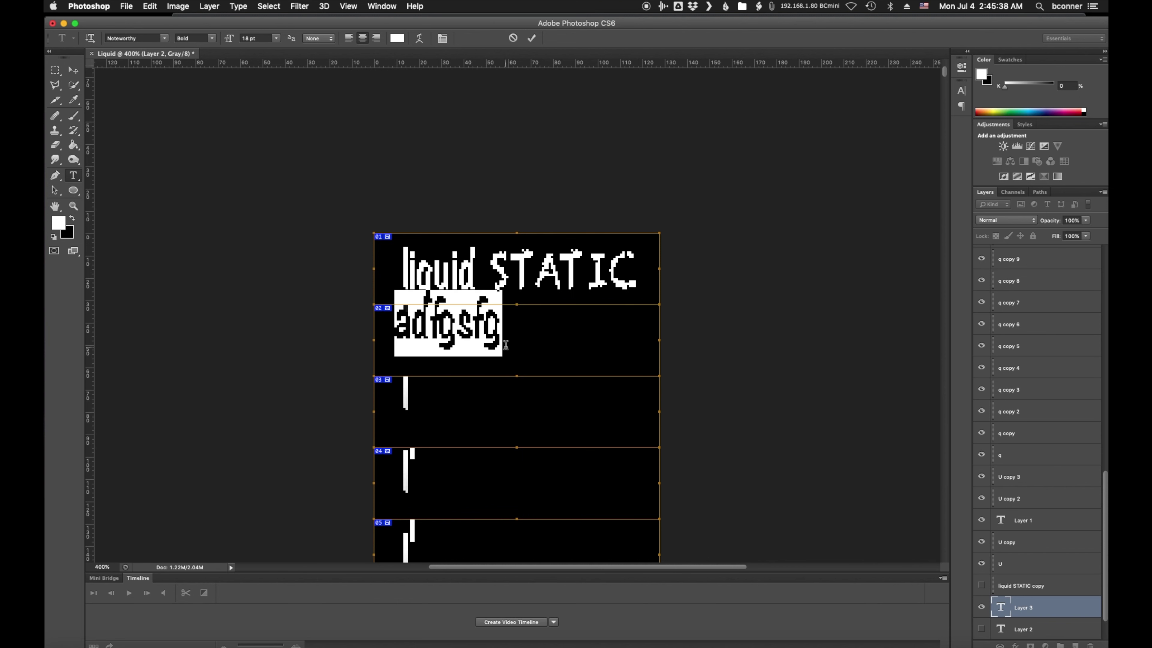
pyautogui.click(506, 345)
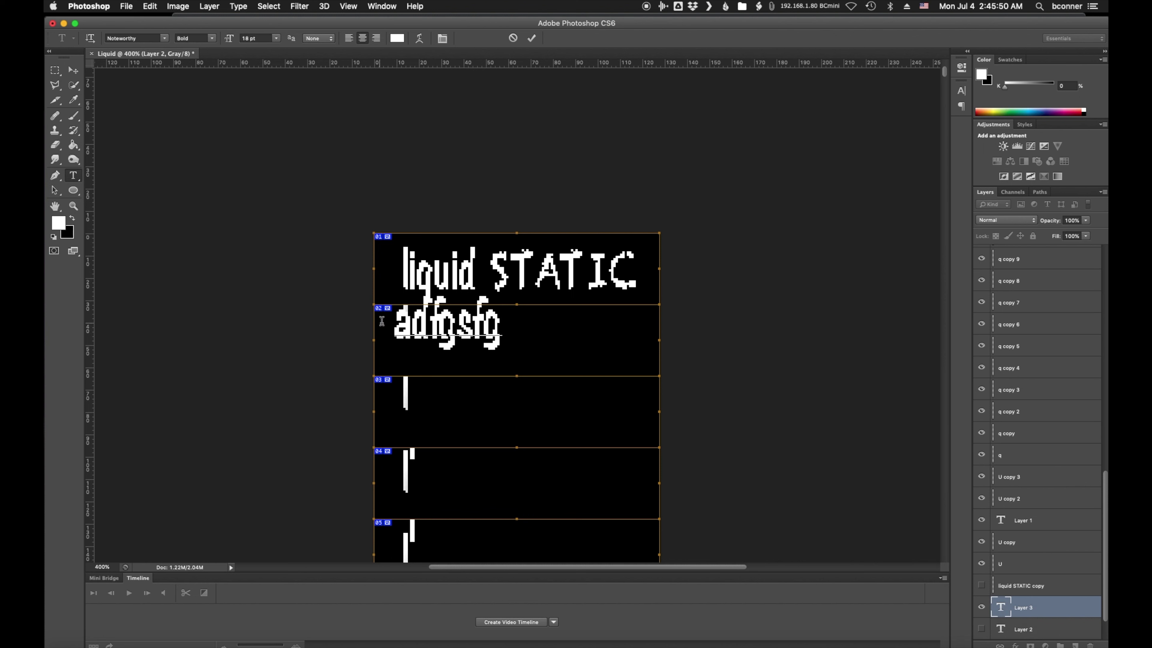
# Rasterize the "adfgsfg" type layer.
pyautogui.click(415, 6)
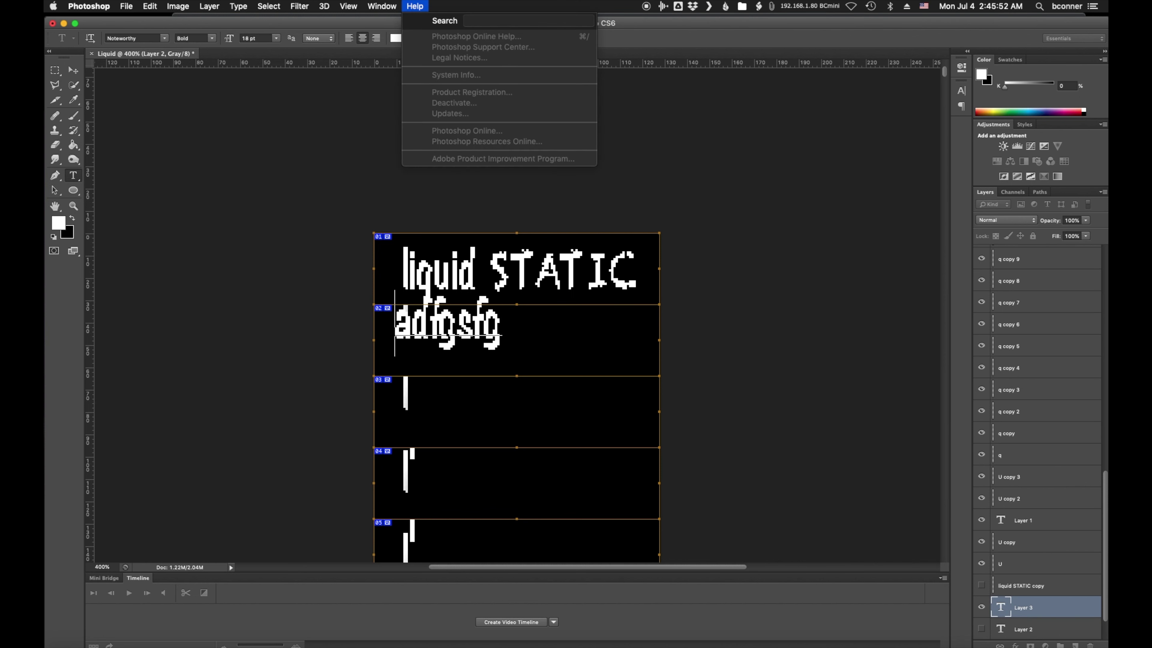
pyautogui.write('raster')
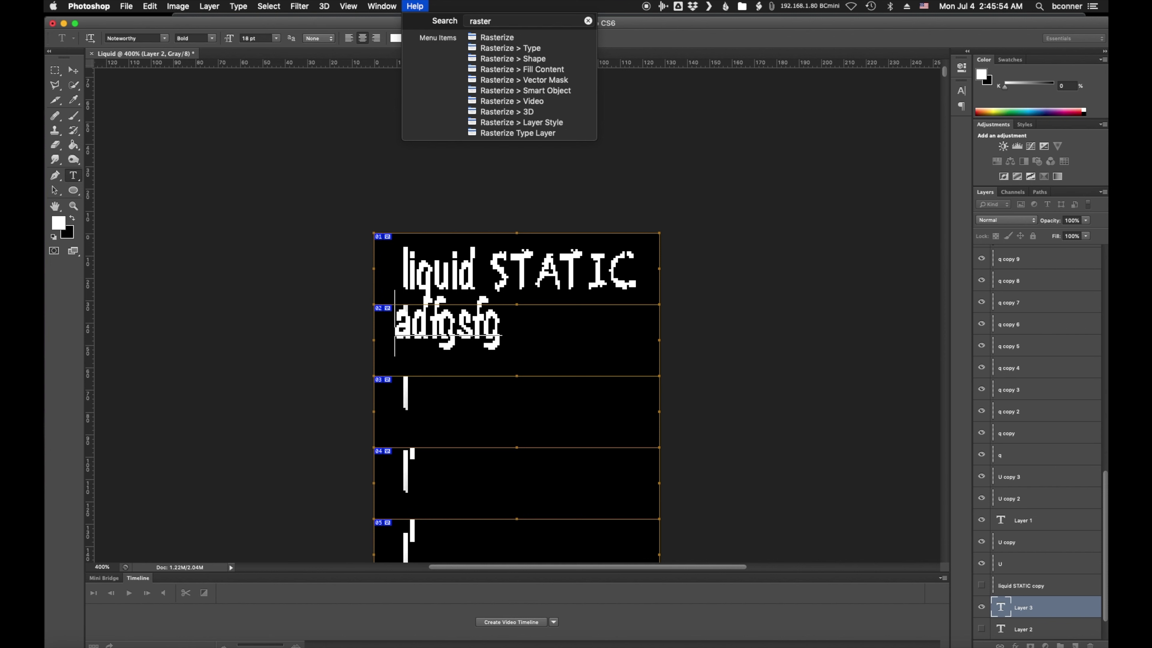
pyautogui.moveTo(358, 7)
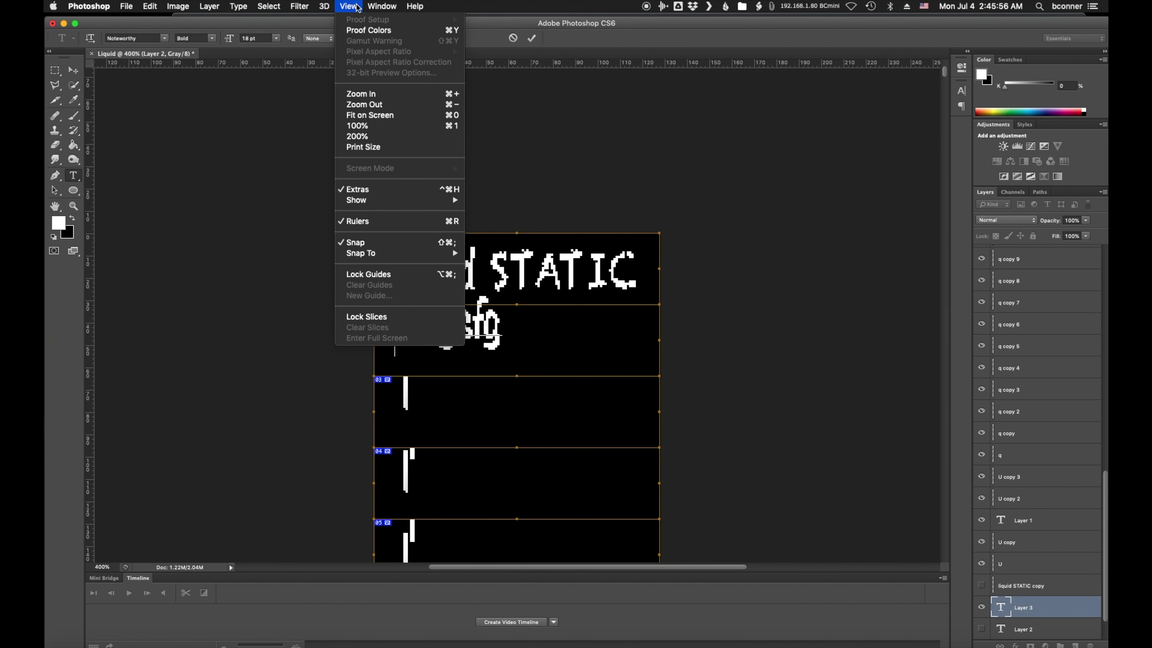
pyautogui.moveTo(416, 6)
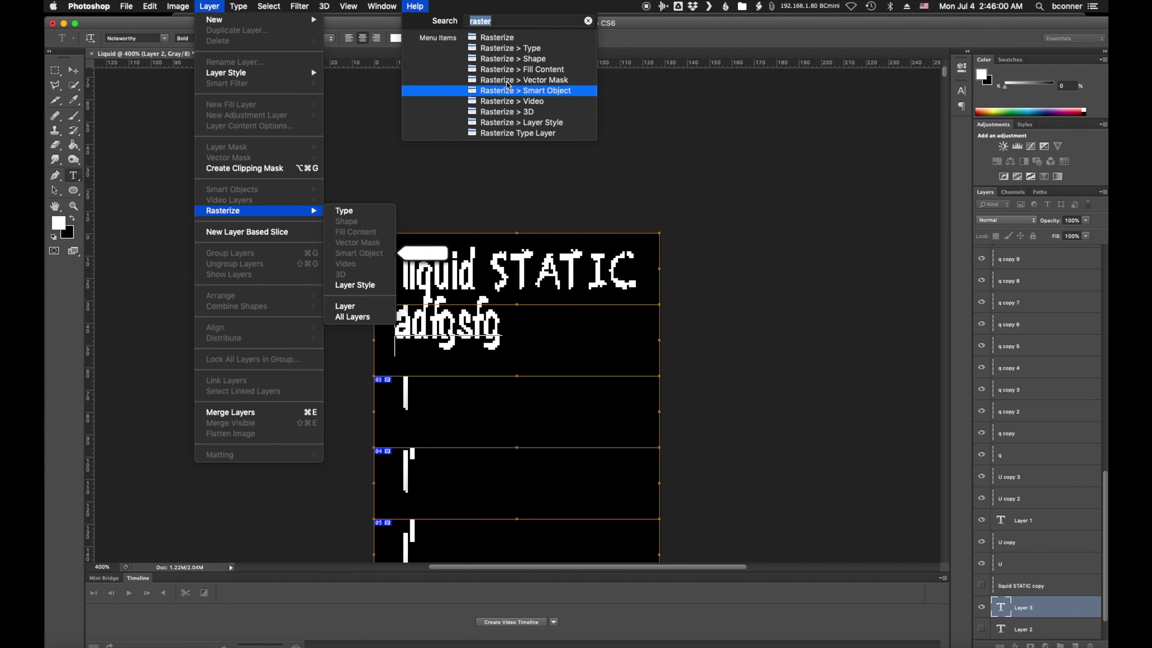
pyautogui.moveTo(512, 60)
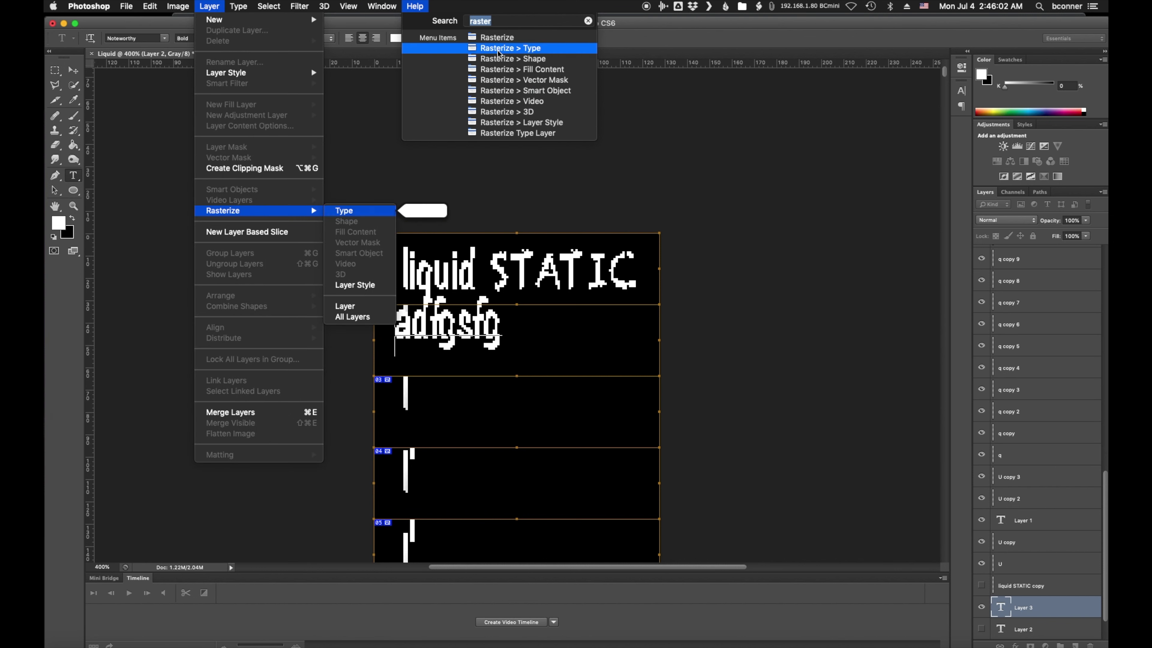
pyautogui.click(501, 48)
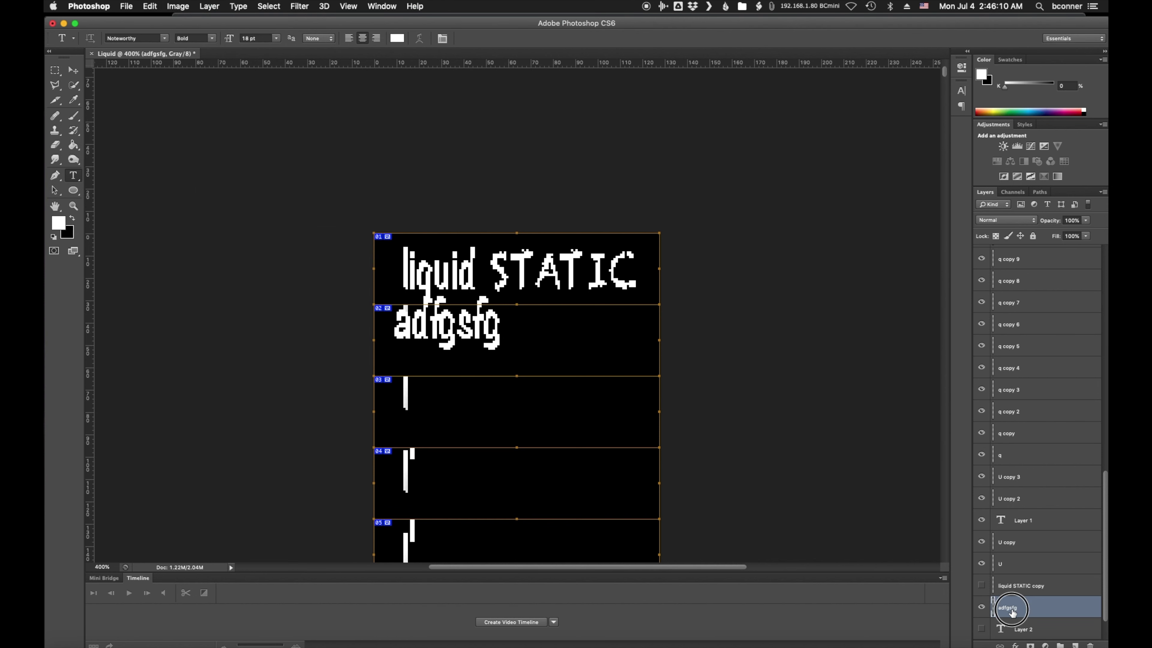
# Move the rasterized "adfgsfg" within the second slice, try enlarging it to about 202% wide and 142% high, and undo the scaling.
pyautogui.click(980, 607)
pyautogui.click(981, 608)
pyautogui.click(71, 73)
pyautogui.moveTo(475, 339); pyautogui.dragTo(660, 380)
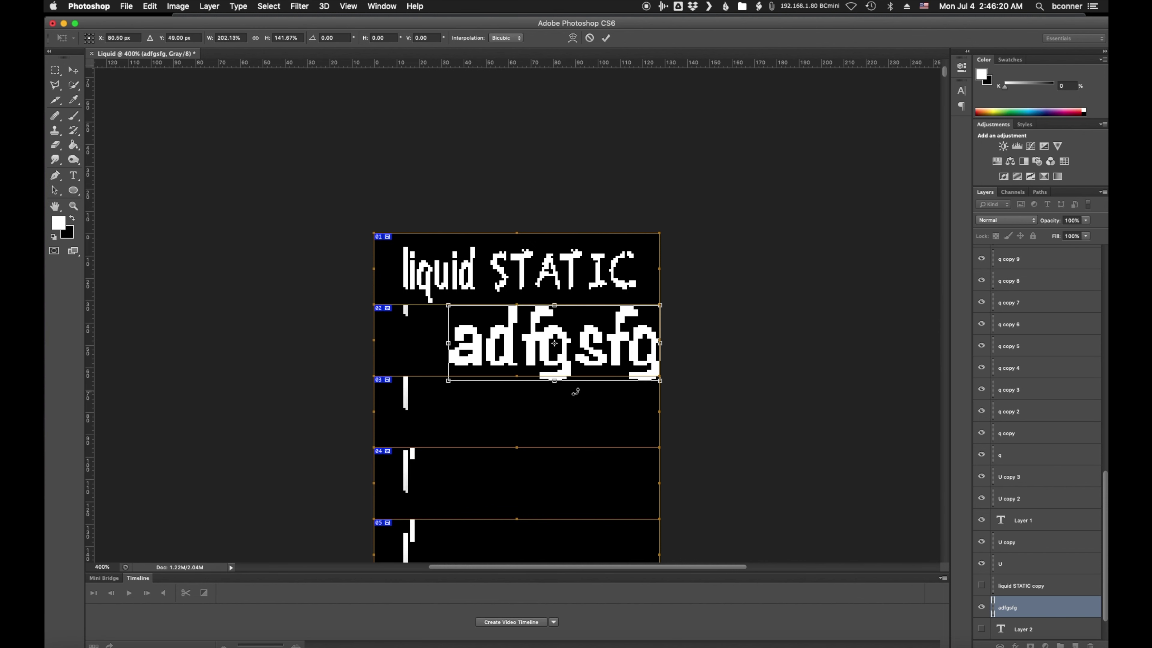
pyautogui.press('super+z')
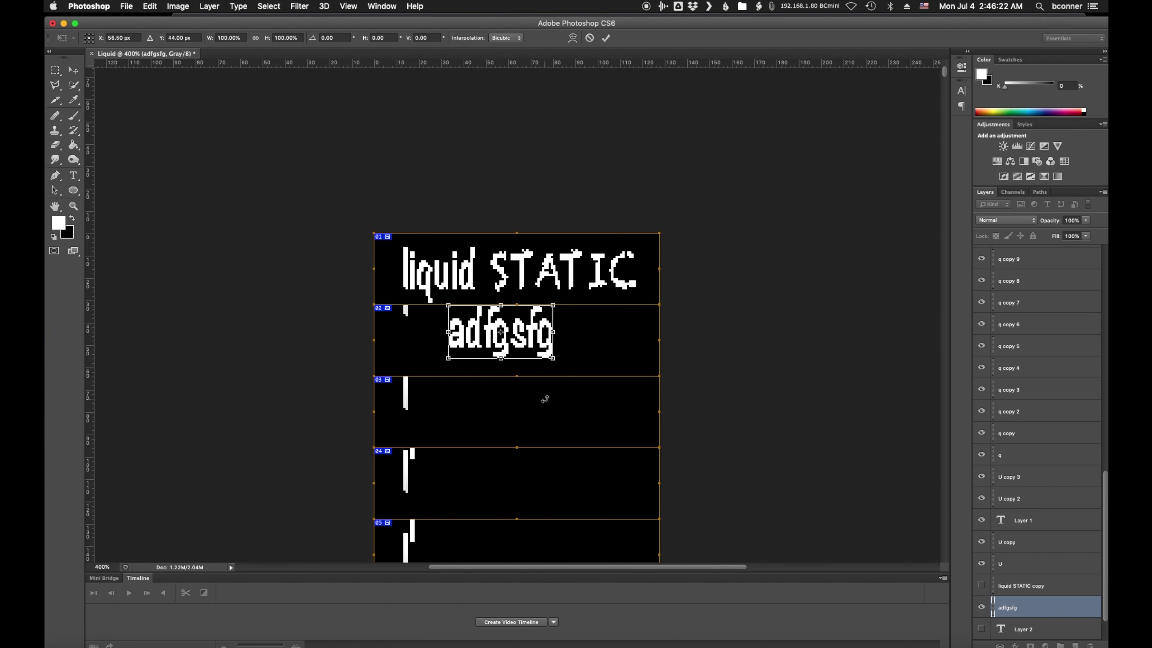
# Roll the document back to the state before the sample text layers were added.
pyautogui.click(145, 7)
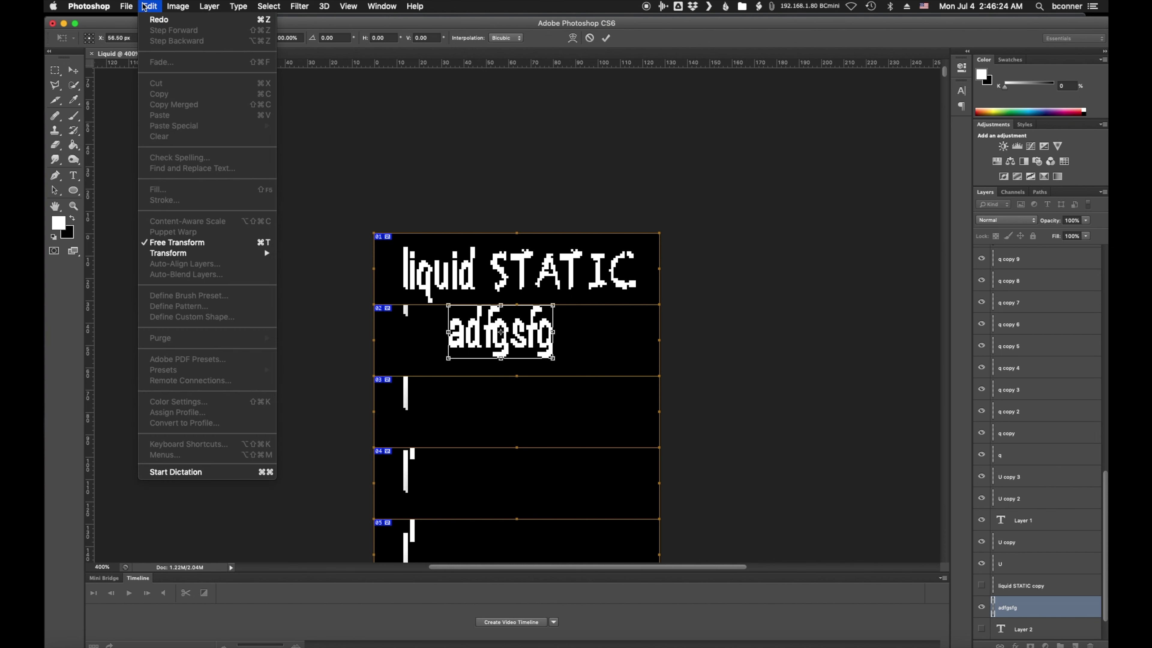
pyautogui.click(144, 7)
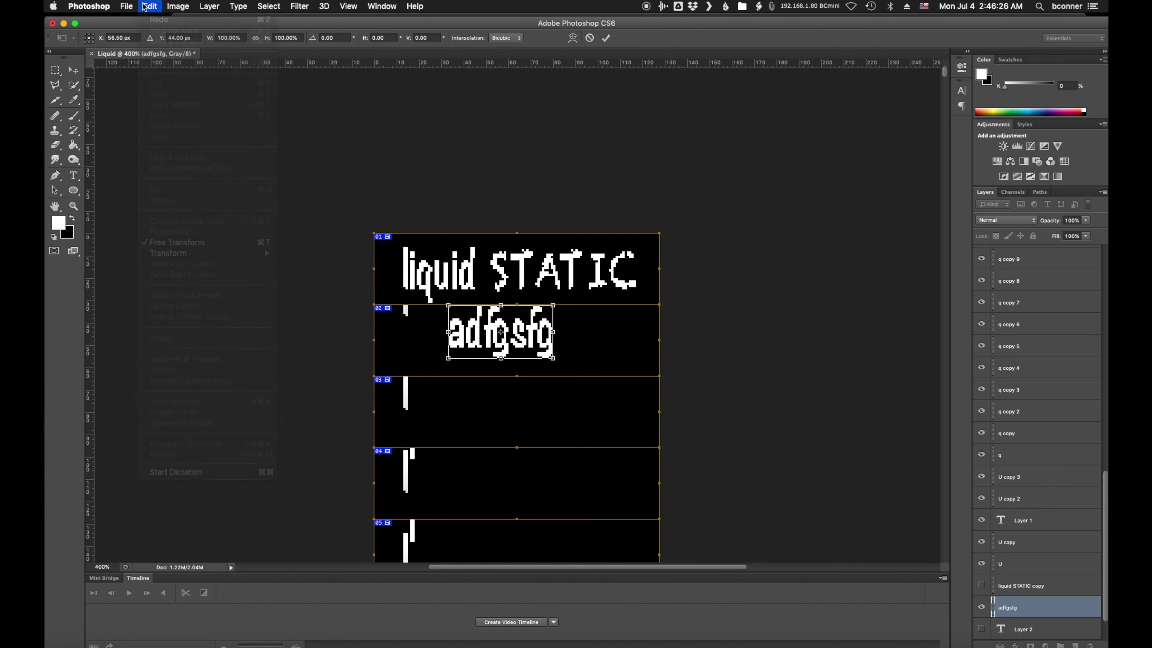
pyautogui.press('F12')
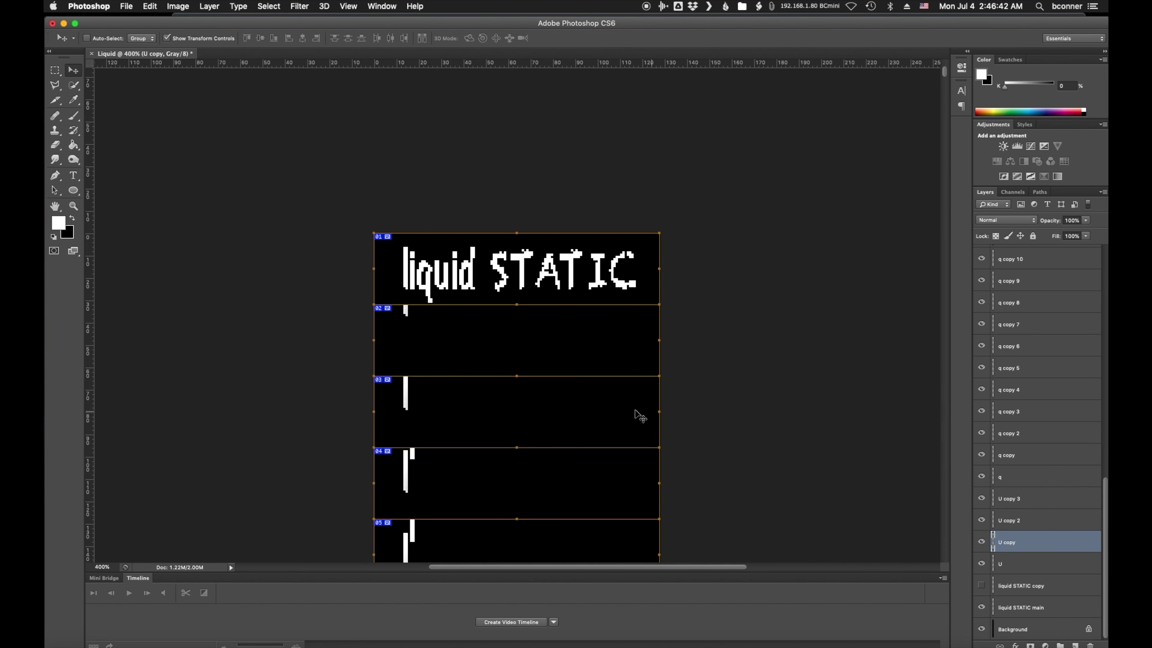
# Examine how the letters of "liquid" drop in frame by frame from the first slice to about slice 15.
pyautogui.scroll(-3, 555, 375)
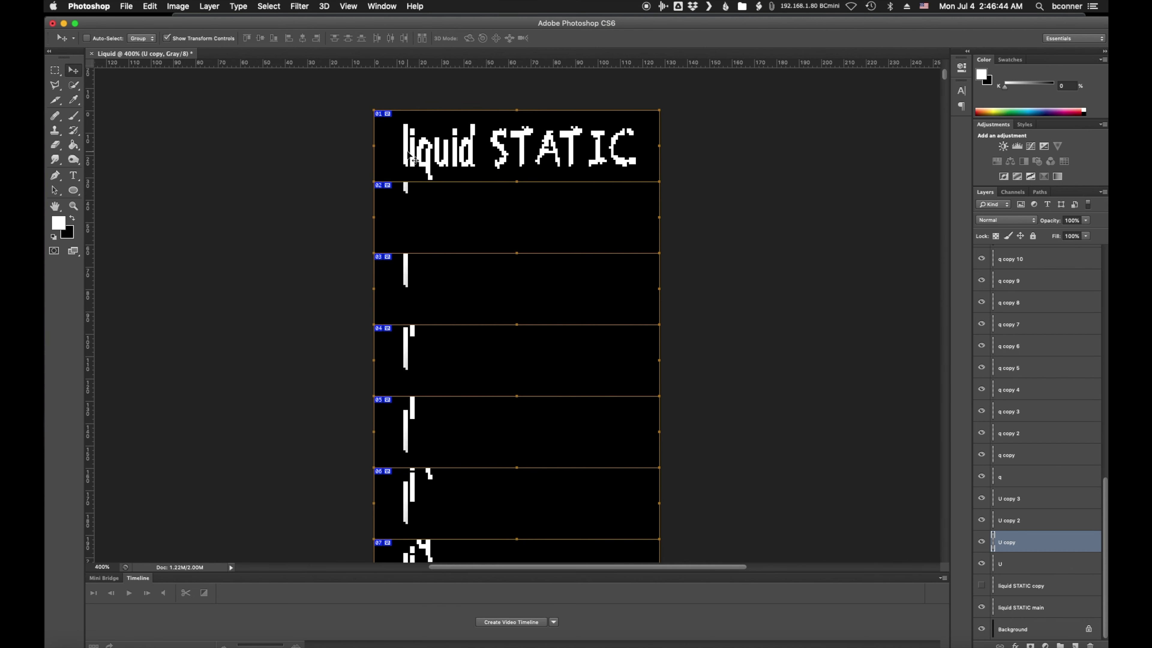
pyautogui.scroll(-4, 414, 219)
pyautogui.scroll(3, 414, 219)
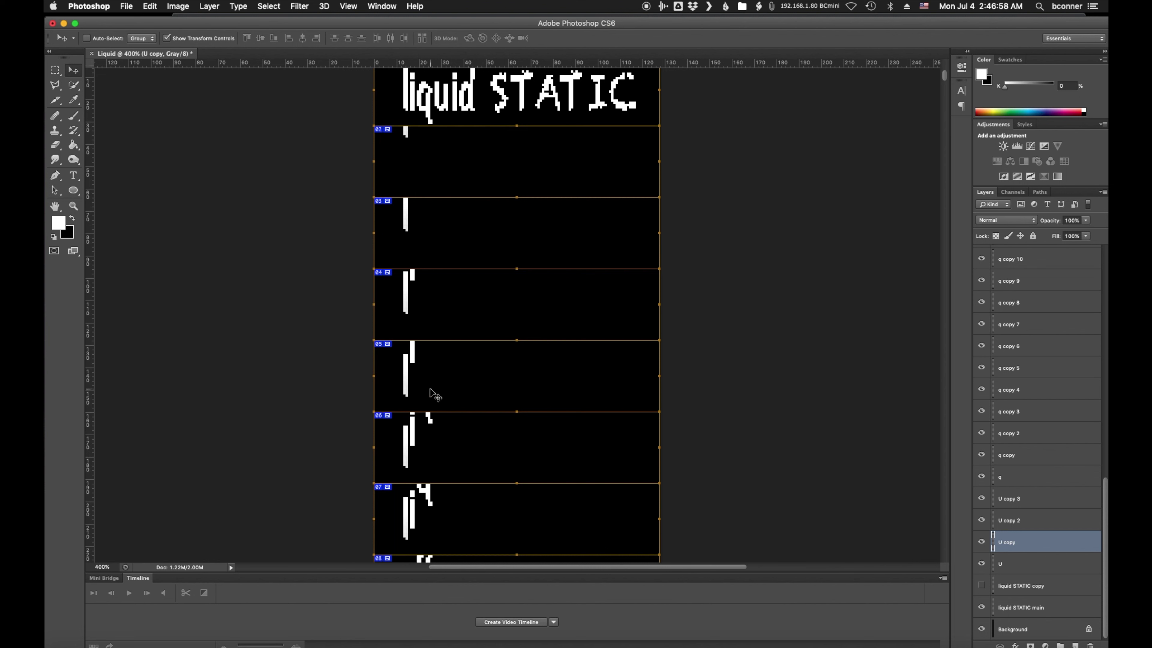
pyautogui.scroll(-3, 439, 468)
pyautogui.scroll(-18, 438, 463)
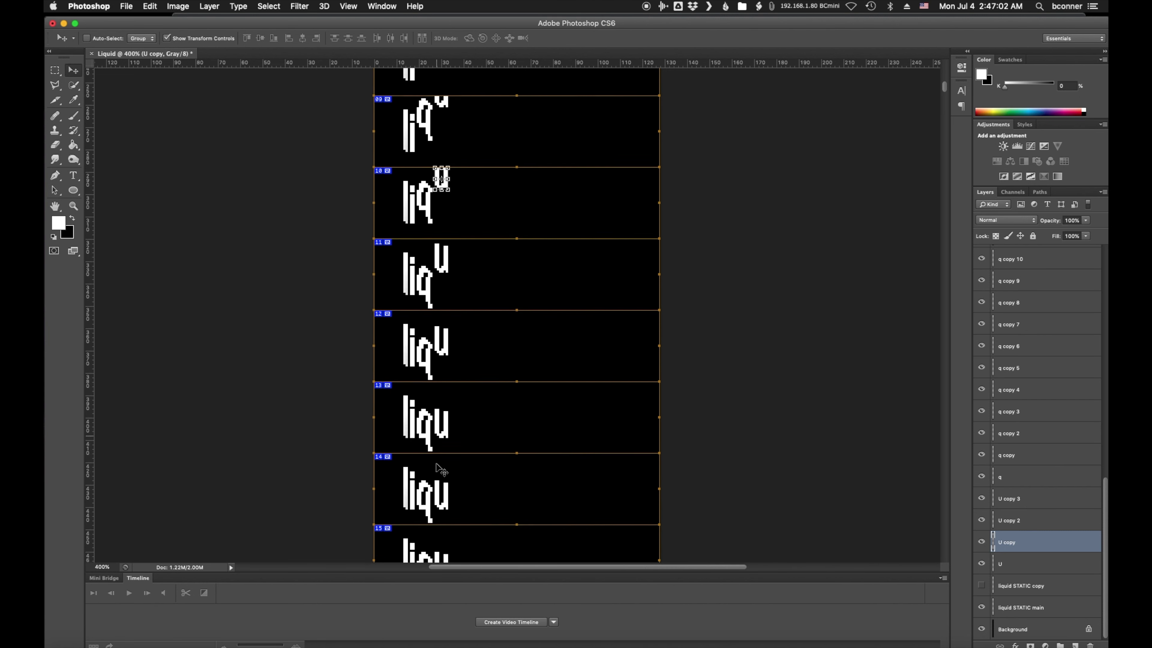
pyautogui.scroll(-3, 440, 470)
pyautogui.scroll(4, 597, 474)
pyautogui.scroll(20, 596, 474)
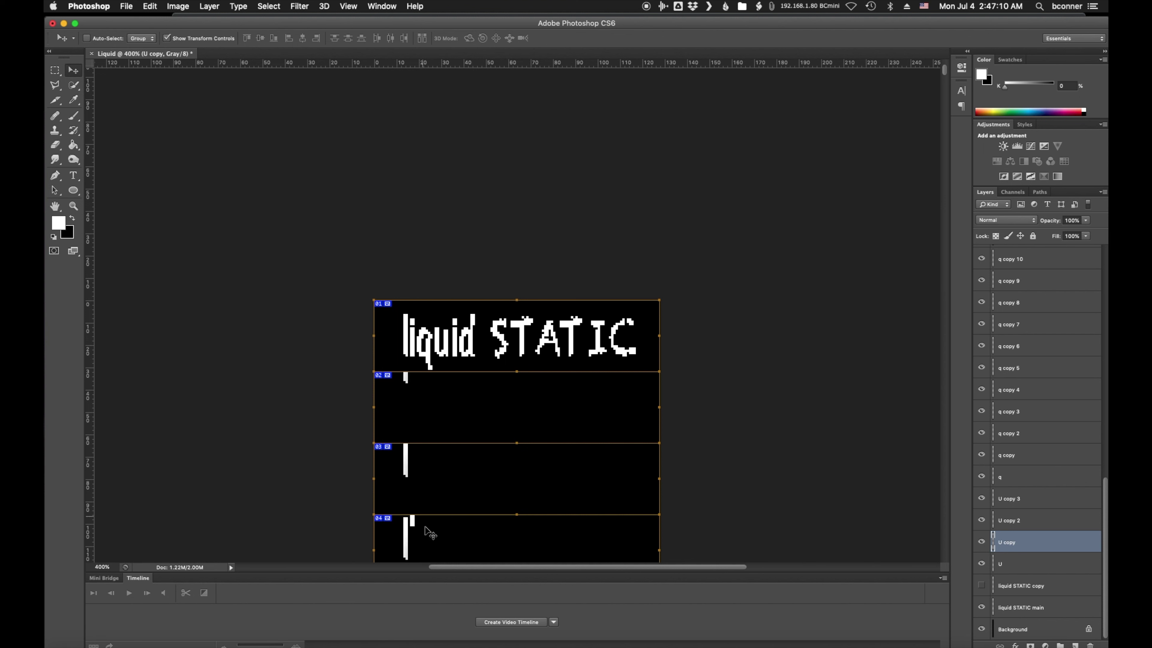
# Compare the positions of the l, i, q and u between successive slices, starting from slice 02.
pyautogui.scroll(-3, 436, 480)
pyautogui.scroll(-2, 439, 483)
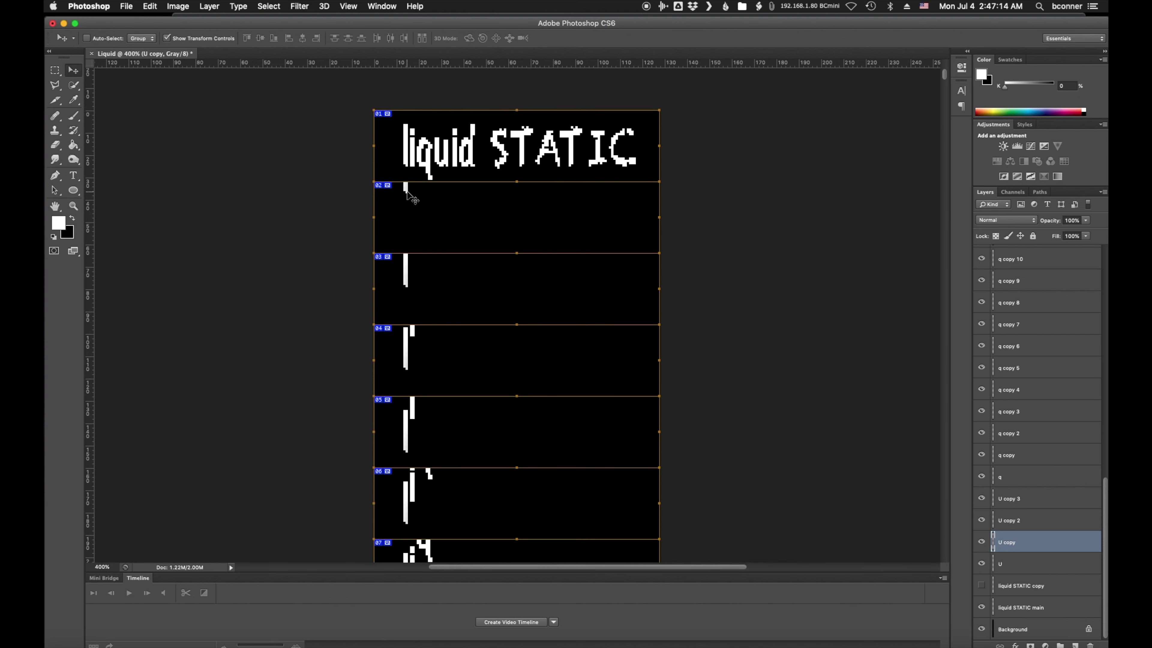
pyautogui.scroll(-2, 406, 188)
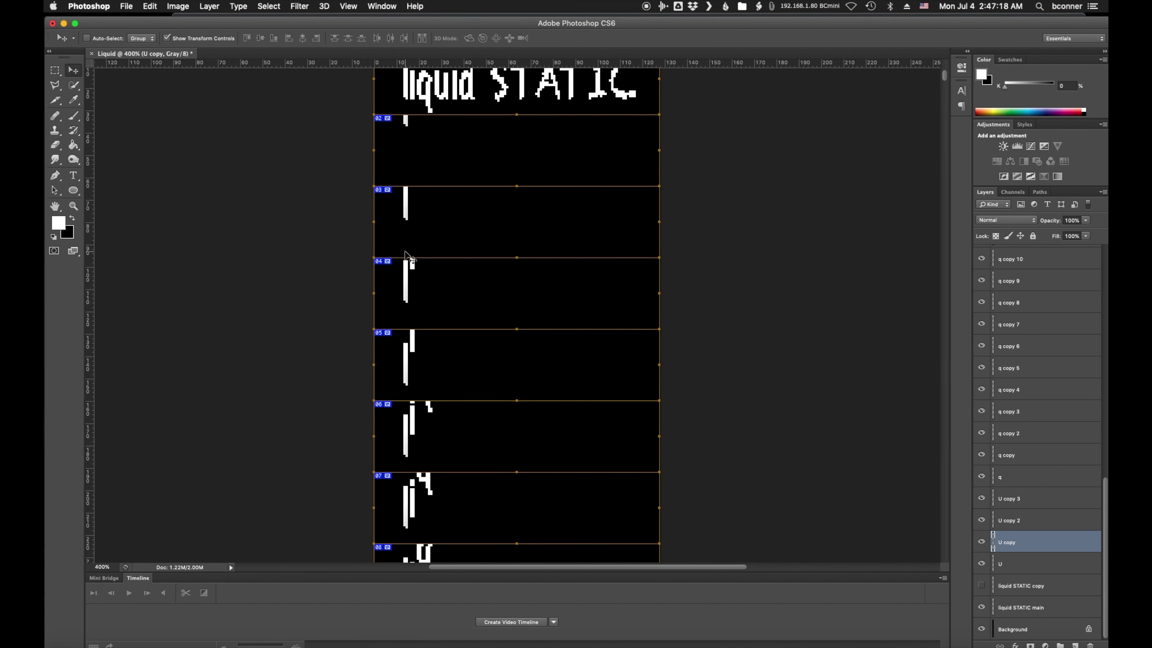
pyautogui.scroll(-2, 405, 245)
pyautogui.scroll(2, 411, 250)
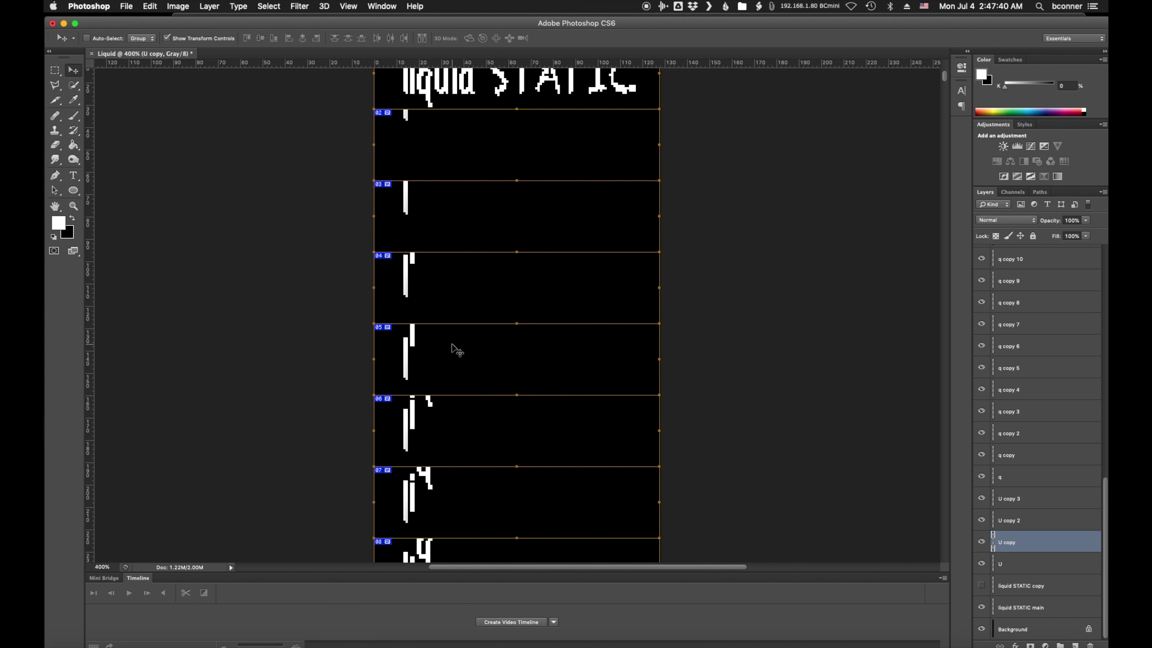
pyautogui.scroll(-1, 451, 344)
pyautogui.scroll(-6, 451, 343)
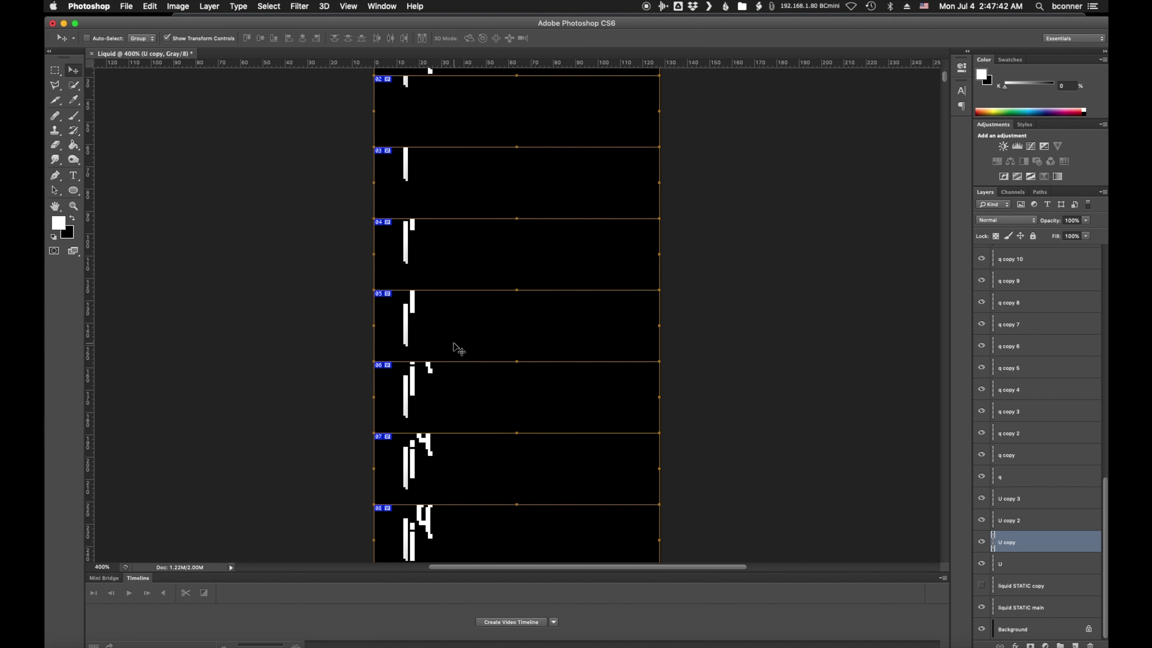
pyautogui.scroll(-8, 451, 353)
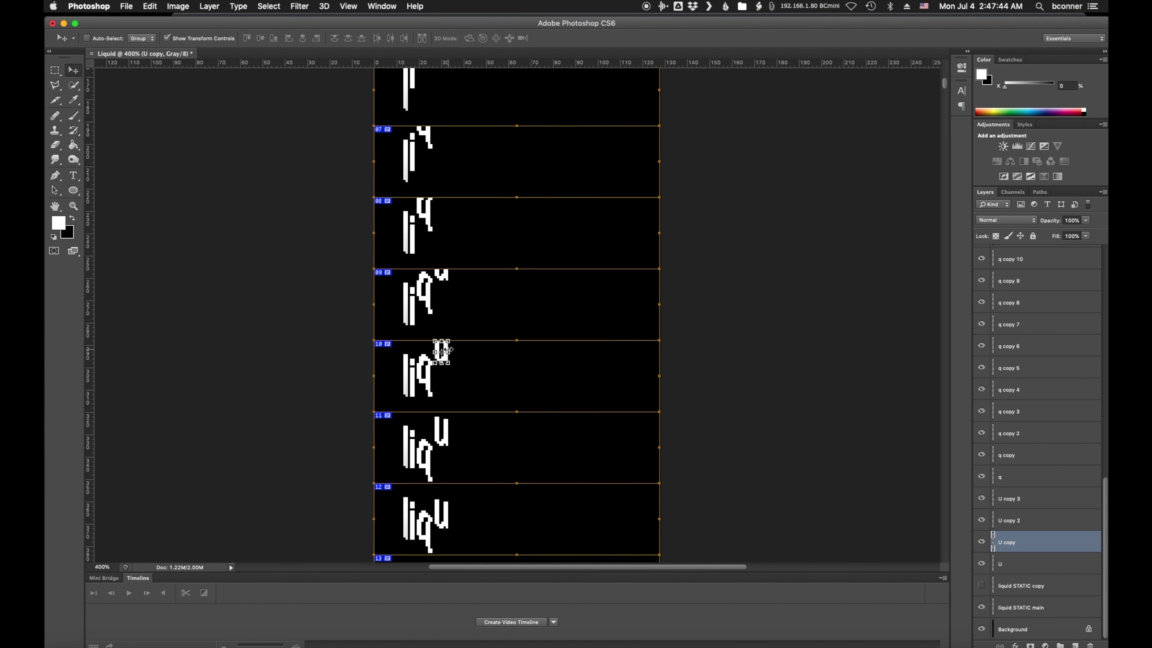
pyautogui.scroll(9, 449, 348)
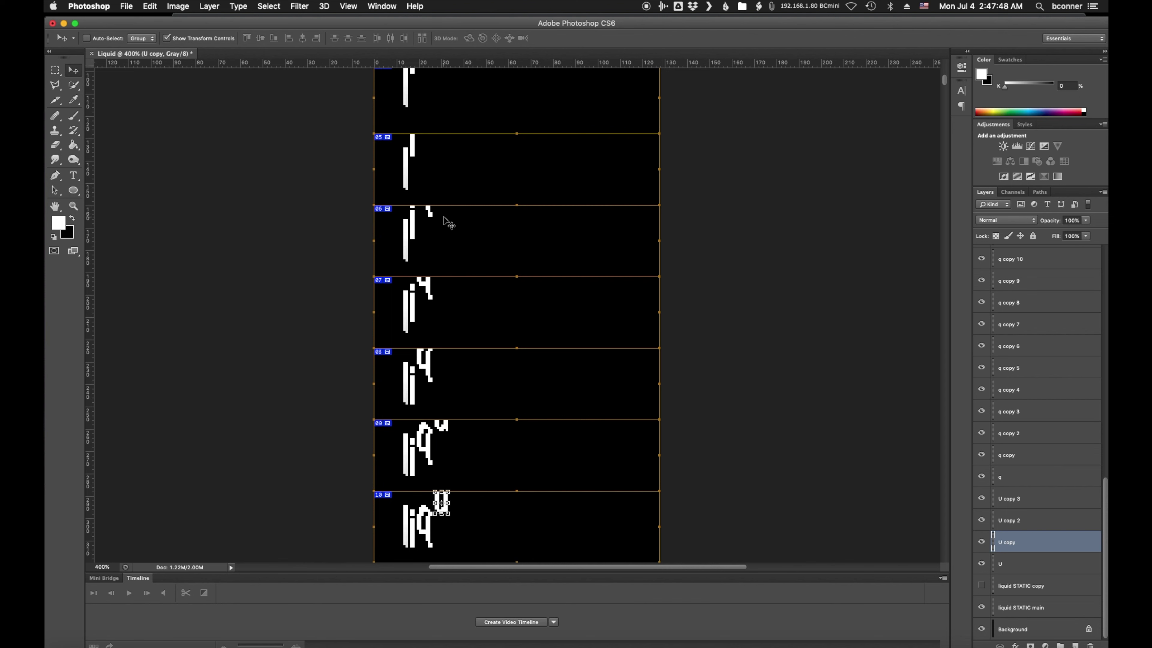
pyautogui.scroll(1, 431, 219)
pyautogui.scroll(3, 433, 213)
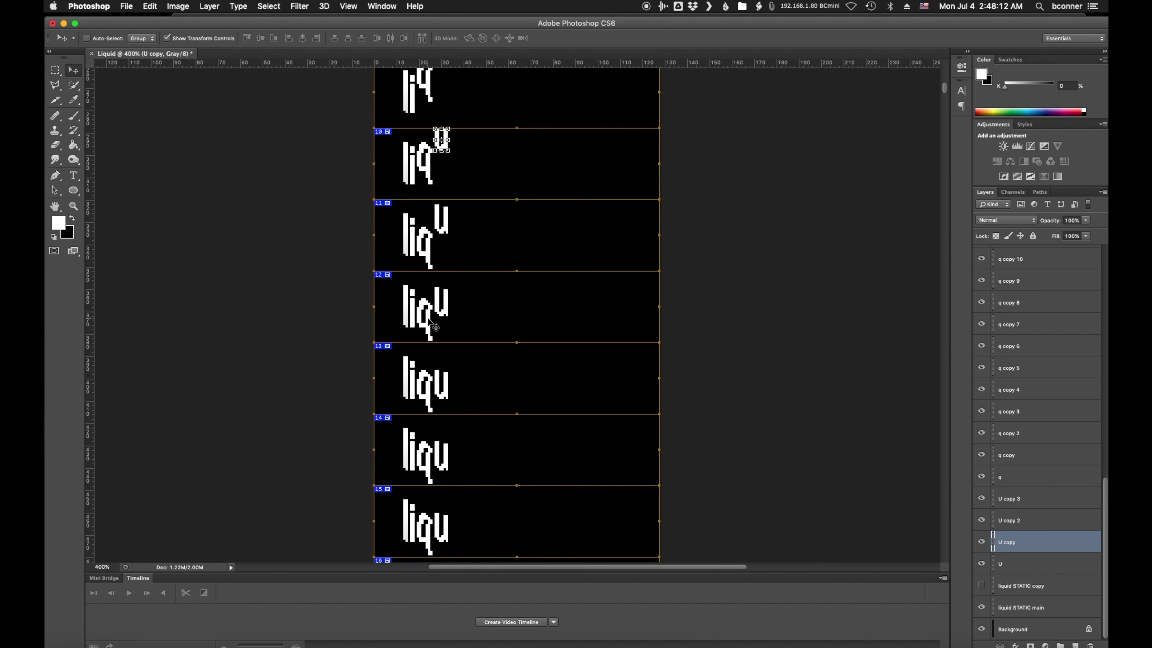
# Examine how far the "liqu" frames continue down the strip and which slices are still empty.
pyautogui.scroll(-1, 442, 398)
pyautogui.scroll(-10, 442, 398)
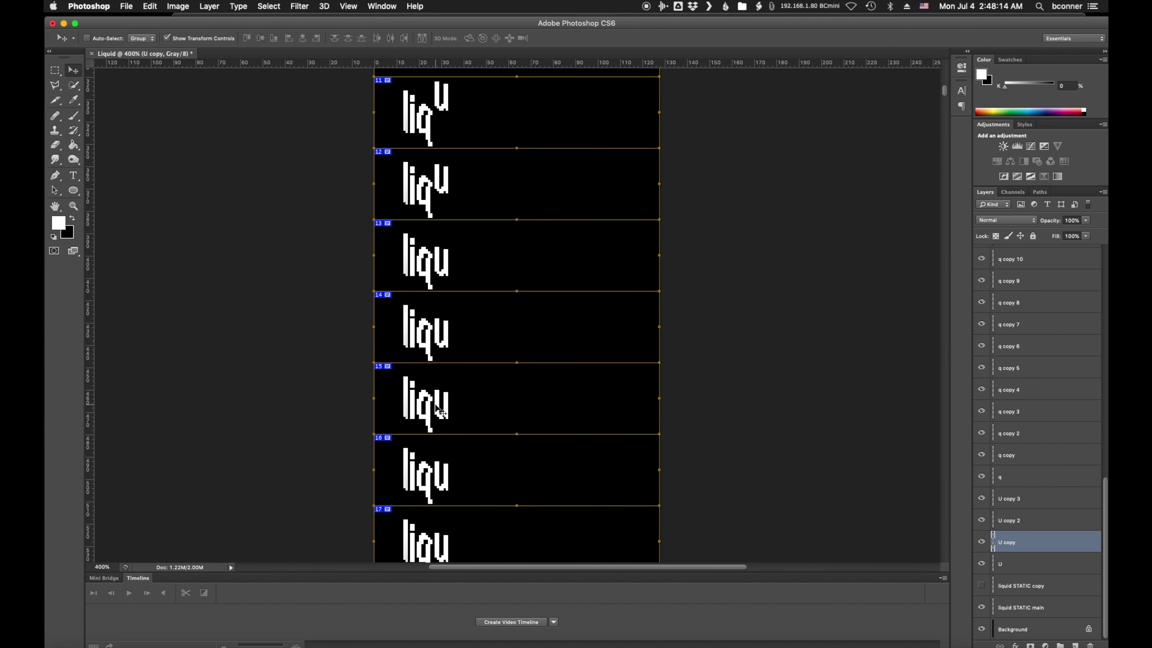
pyautogui.scroll(-15, 442, 410)
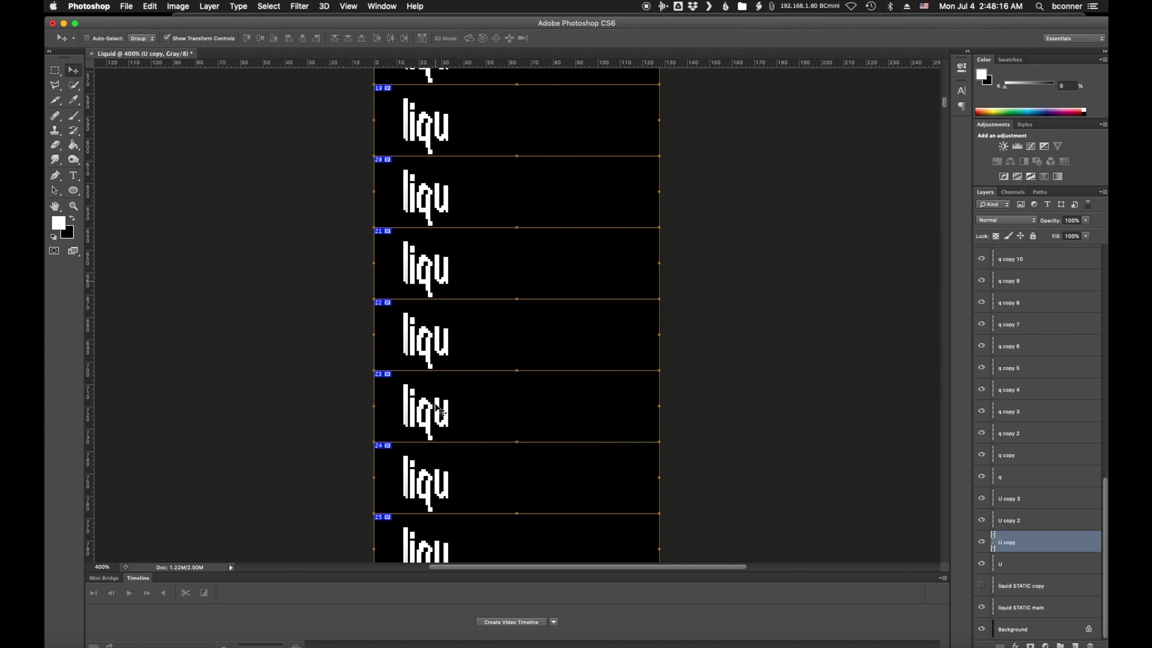
pyautogui.press('super+minus')
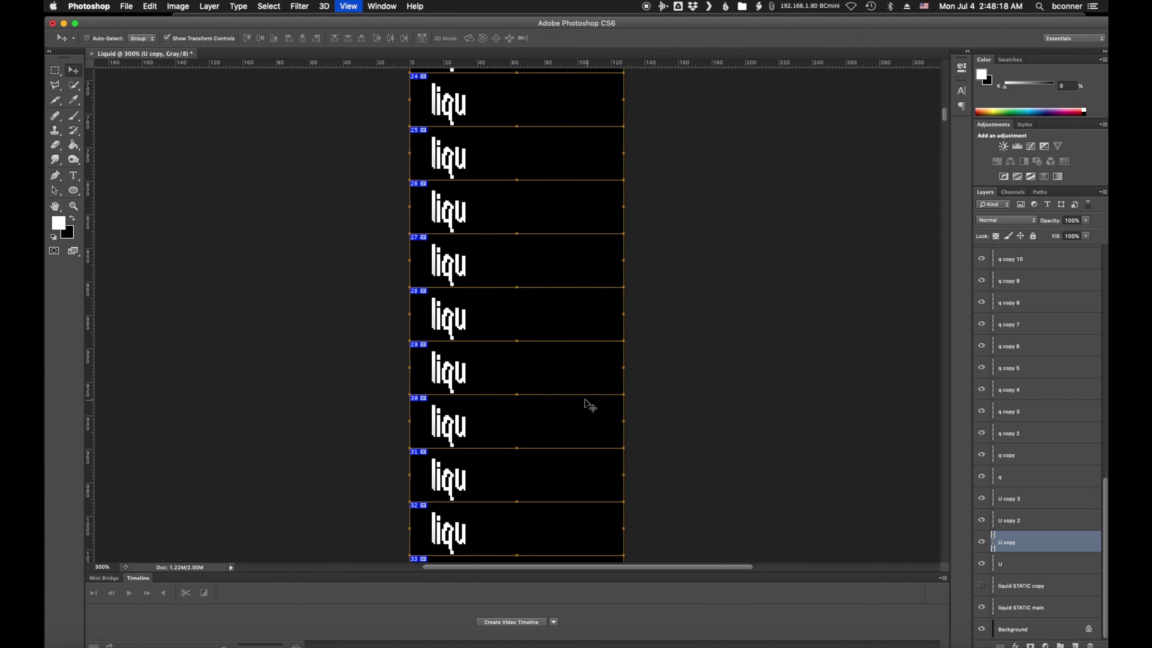
pyautogui.press('super+minus')
pyautogui.press('super+minus')
pyautogui.click(415, 7)
pyautogui.press('Escape')
pyautogui.click(415, 7)
pyautogui.press('Escape')
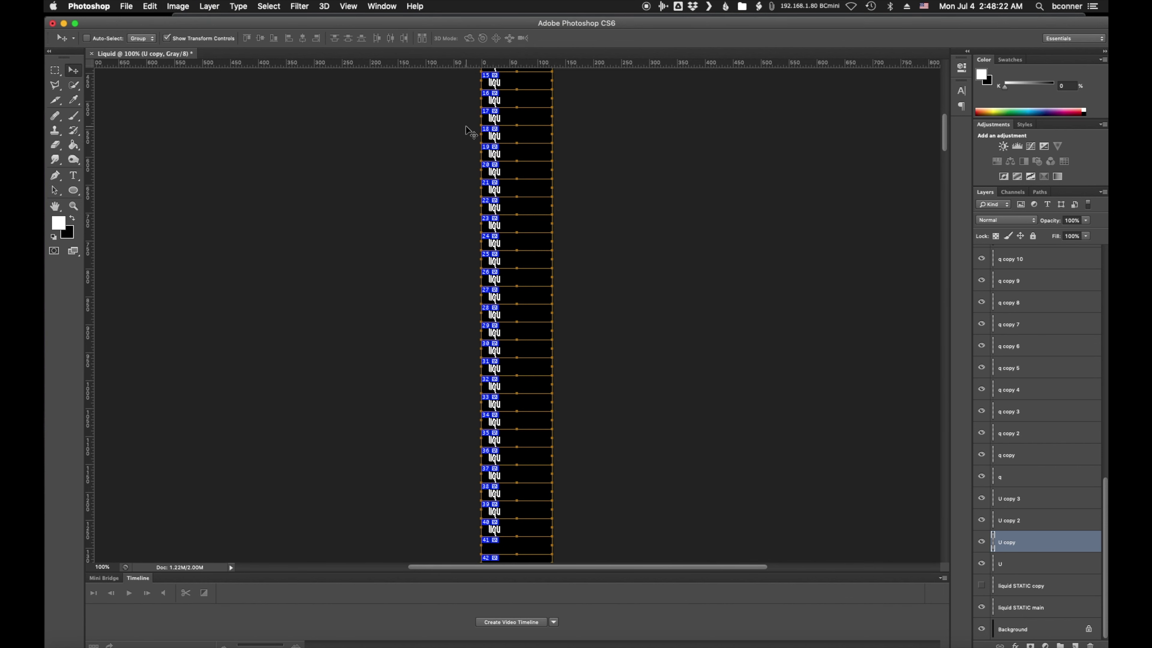
pyautogui.press('super+minus')
pyautogui.press('super+minus')
pyautogui.press('super+minus')
pyautogui.scroll(-5, 486, 286)
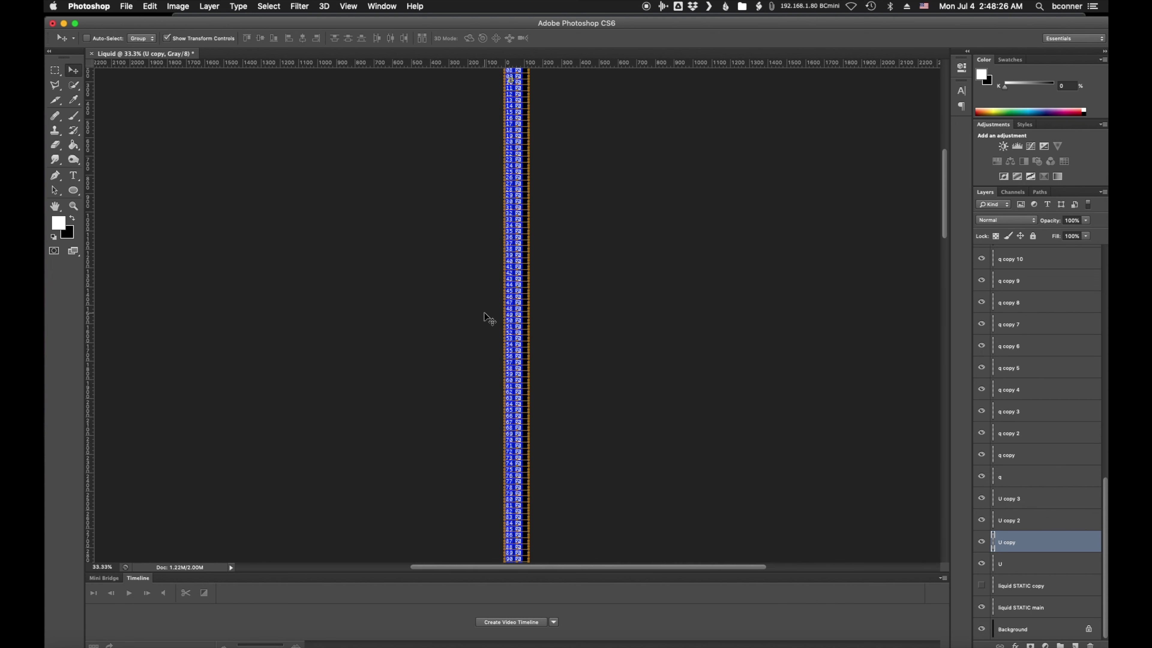
pyautogui.press('super+plus')
pyautogui.press('super+plus')
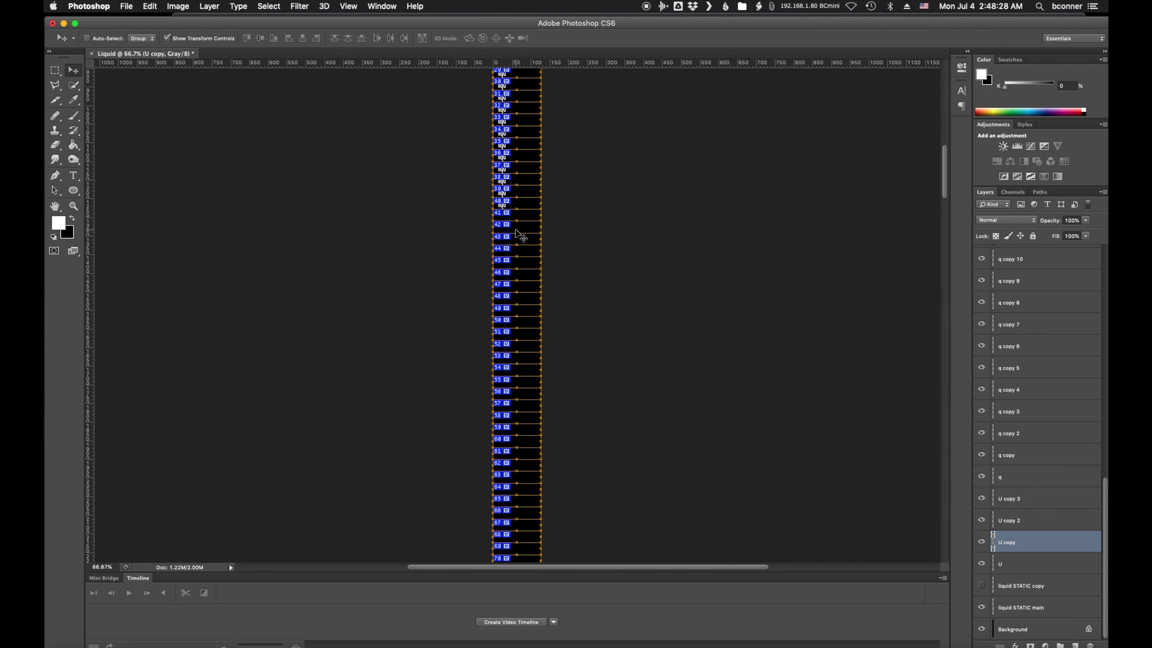
# Find the slice display command and hide the slice outlines over the strip.
pyautogui.press('super+plus')
pyautogui.press('super+plus')
pyautogui.press('super+plus')
pyautogui.click(415, 6)
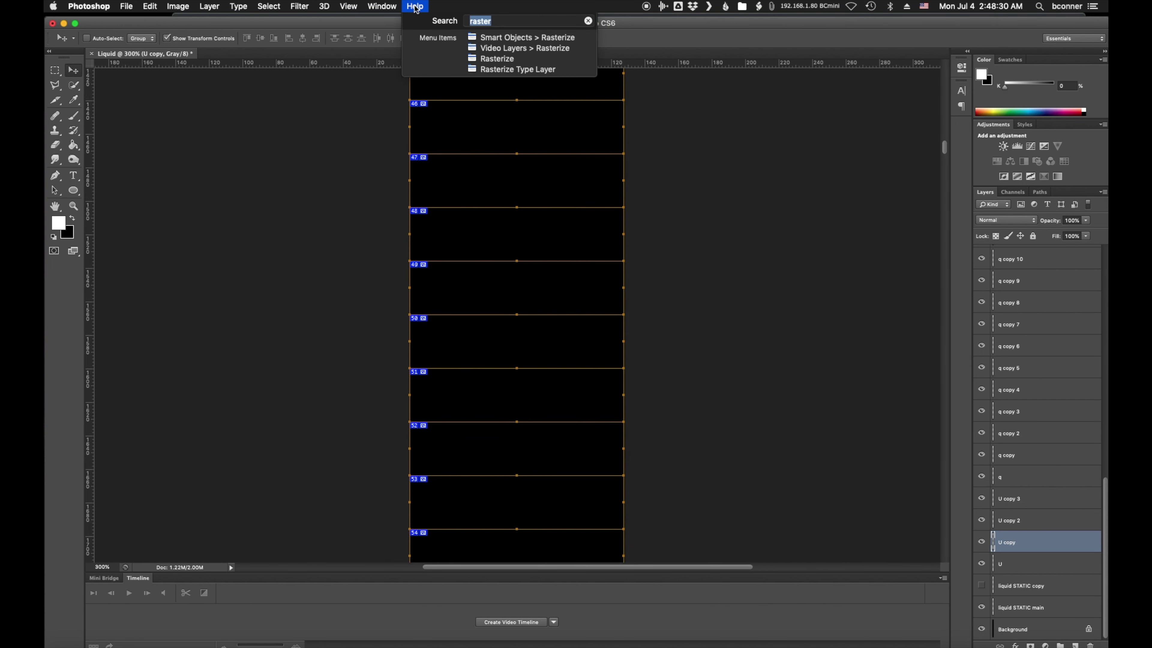
pyautogui.write('slic')
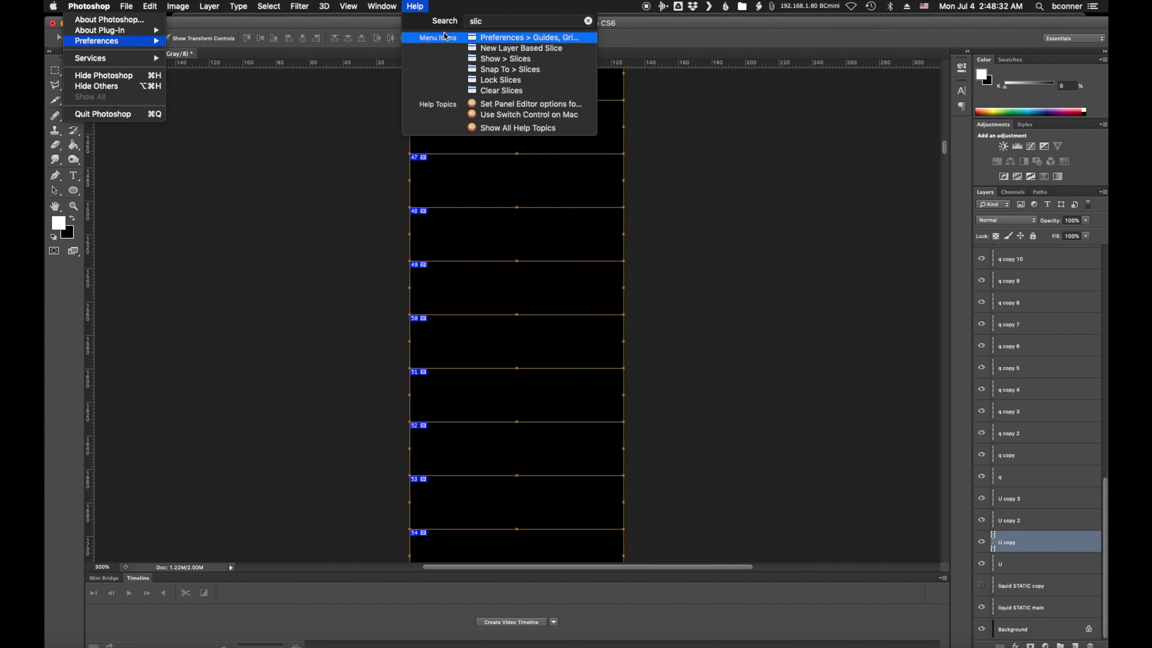
pyautogui.moveTo(491, 62)
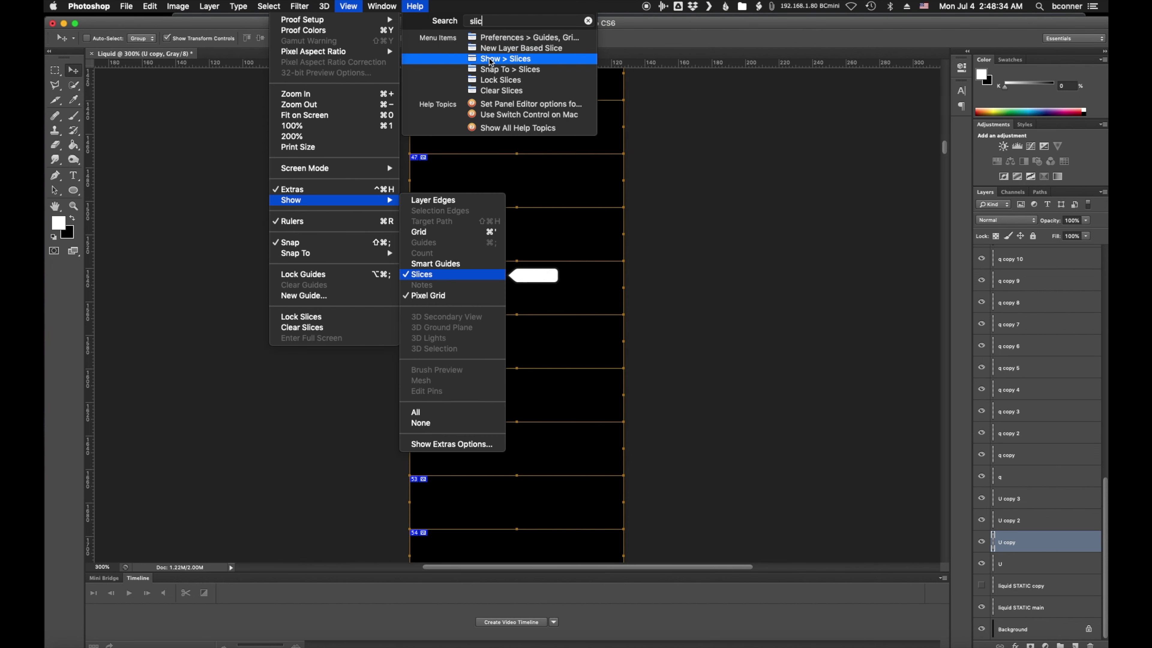
pyautogui.click(491, 62)
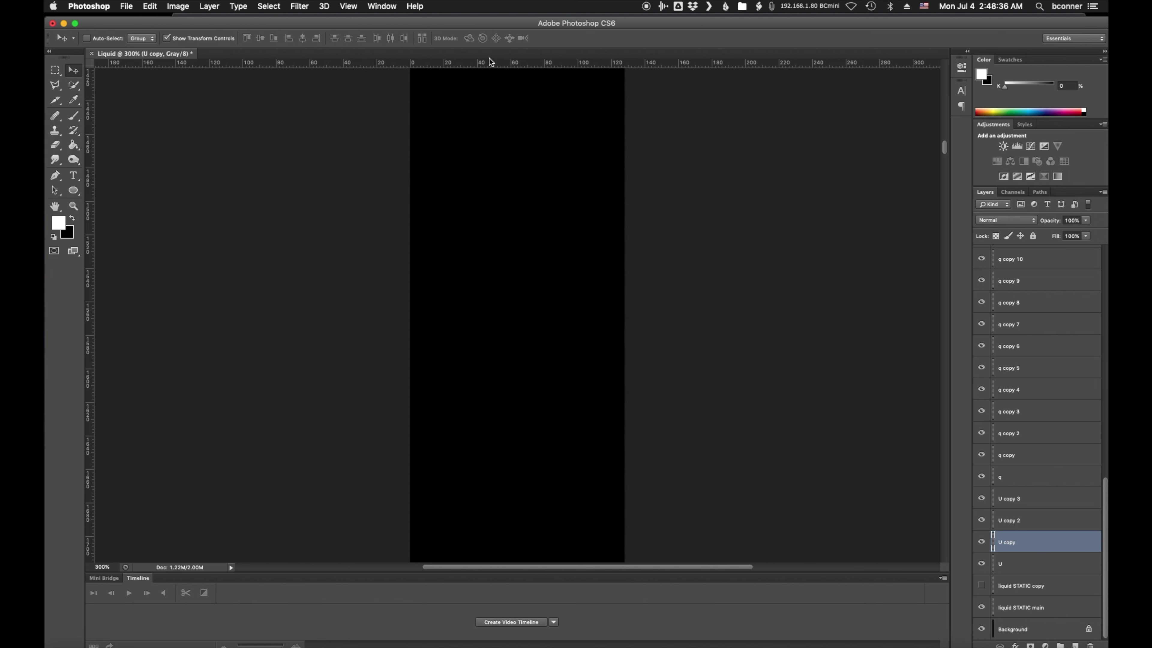
# Examine the unsliced strip from the "liquid STATIC" lettering through the dropping letters to the repeated "liqu" frames.
pyautogui.scroll(3, 497, 163)
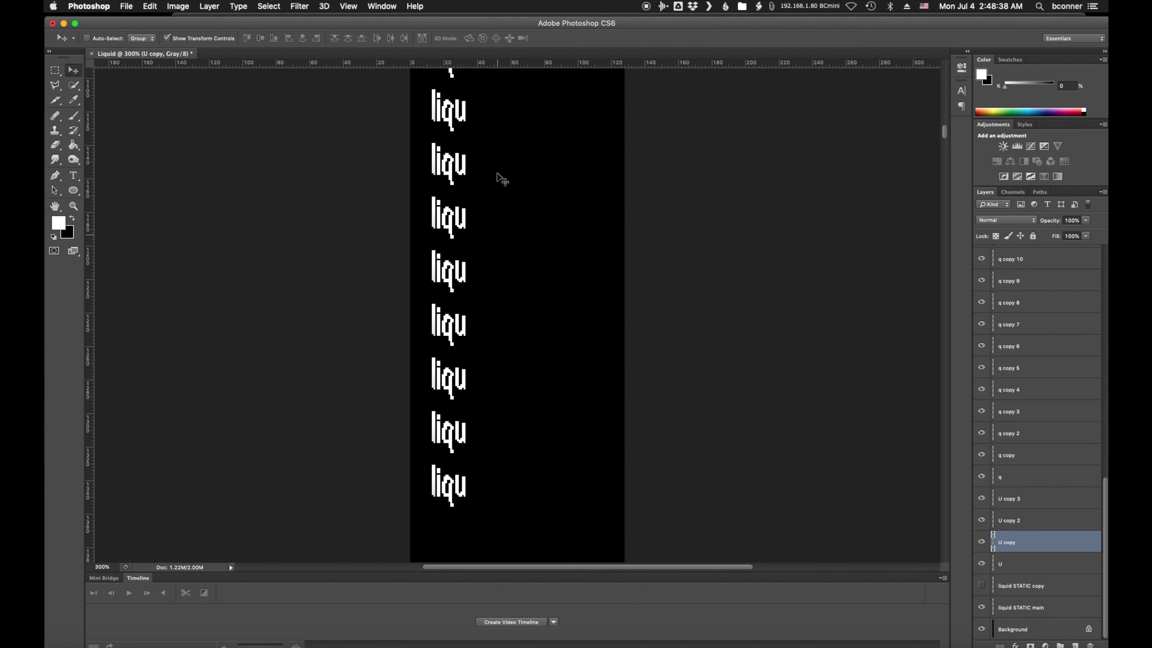
pyautogui.press('super+minus')
pyautogui.press('super+minus')
pyautogui.press('super+minus')
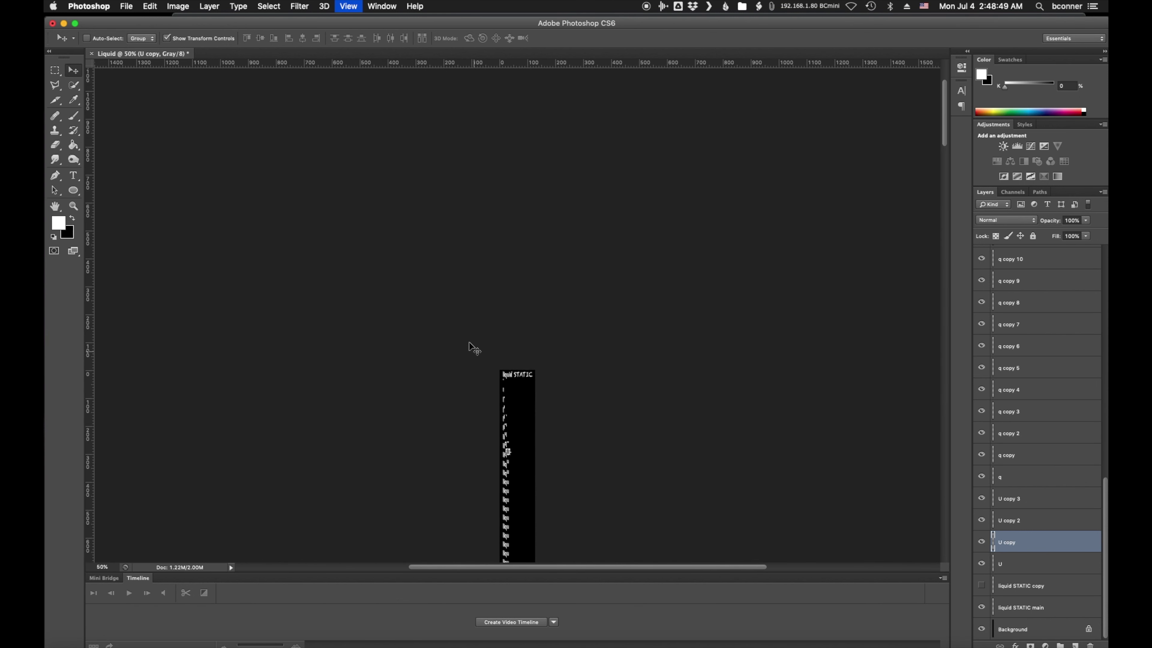
pyautogui.press('super+plus')
pyautogui.press('super+plus')
pyautogui.press('super+plus')
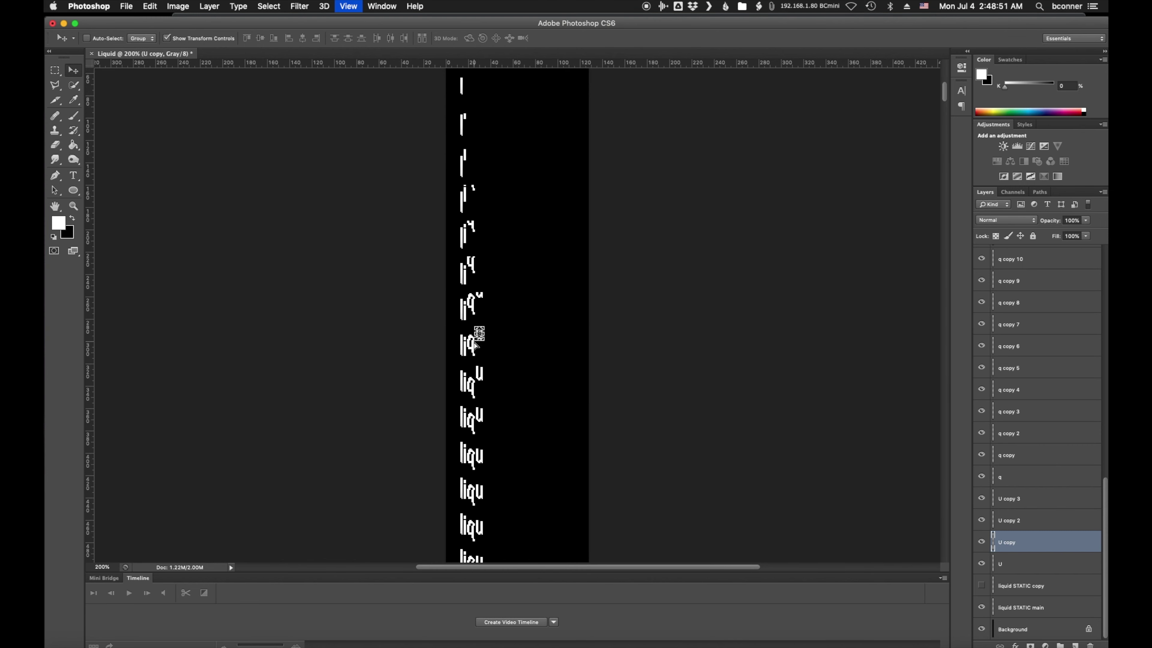
pyautogui.scroll(-10, 422, 349)
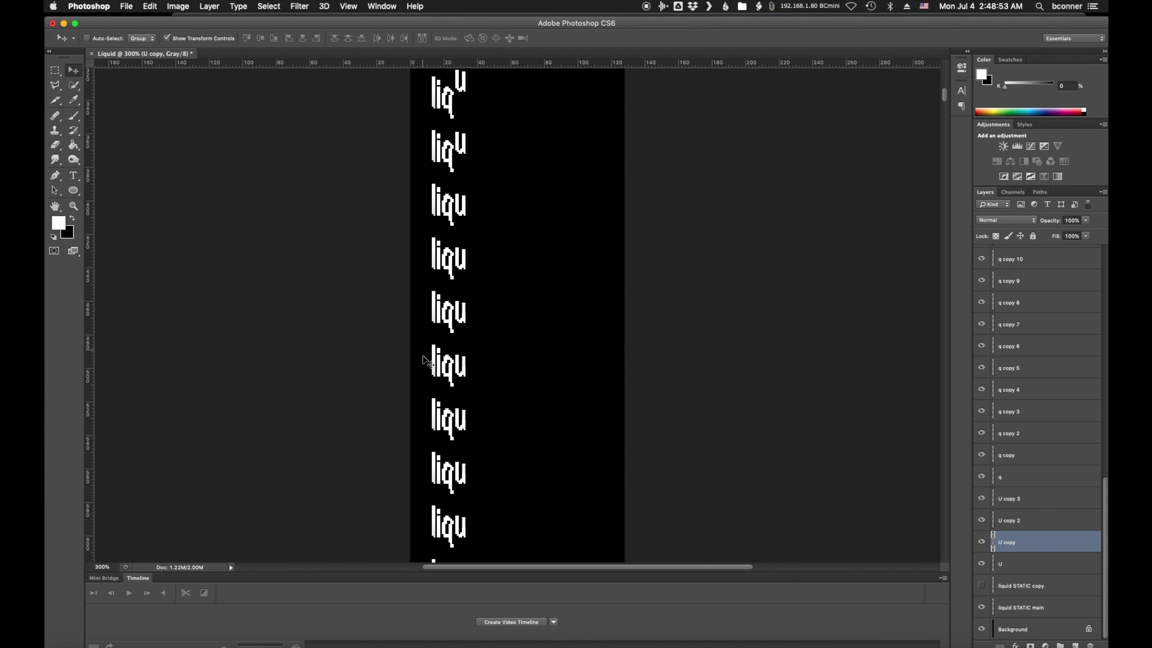
pyautogui.scroll(10, 429, 363)
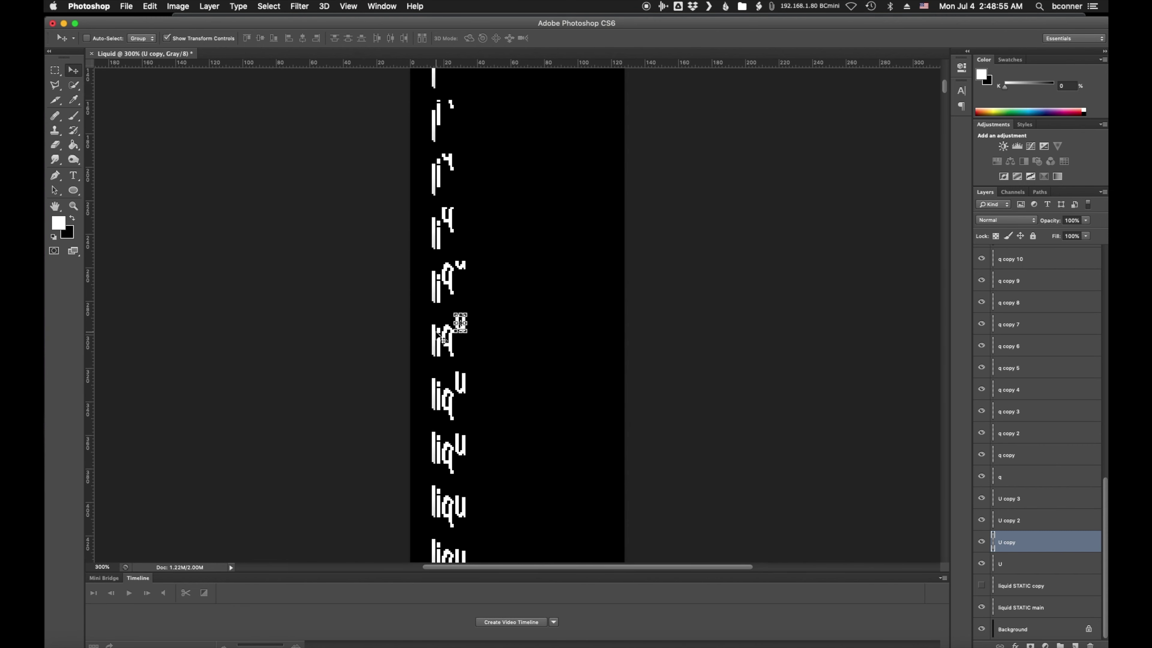
pyautogui.scroll(2, 442, 344)
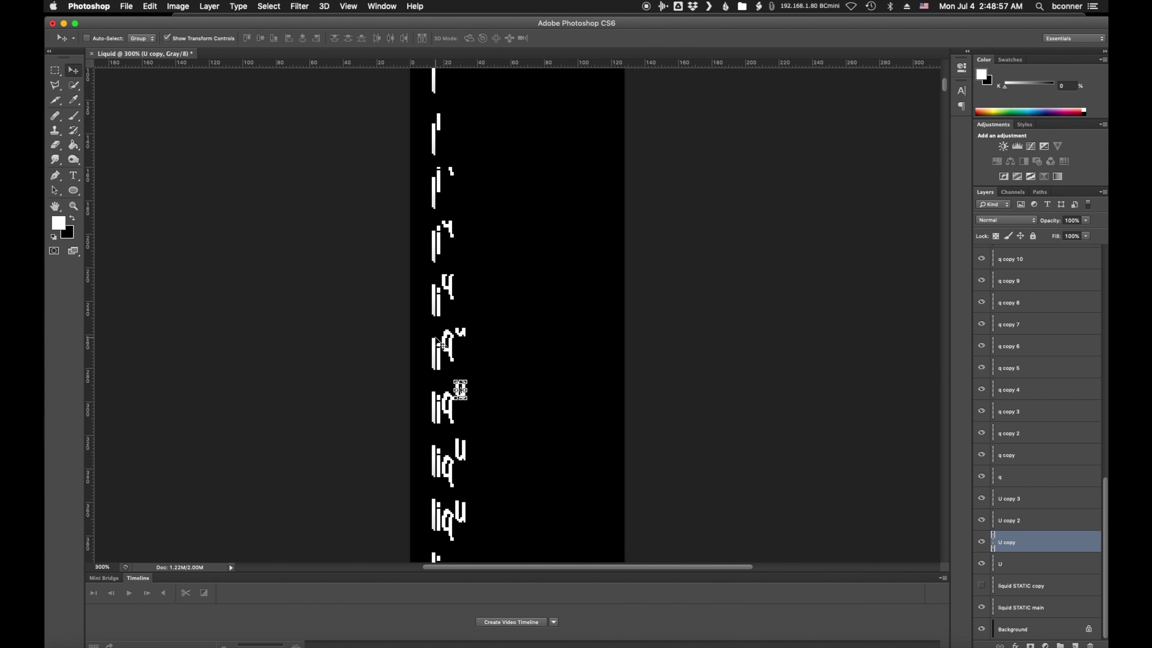
pyautogui.scroll(10, 440, 345)
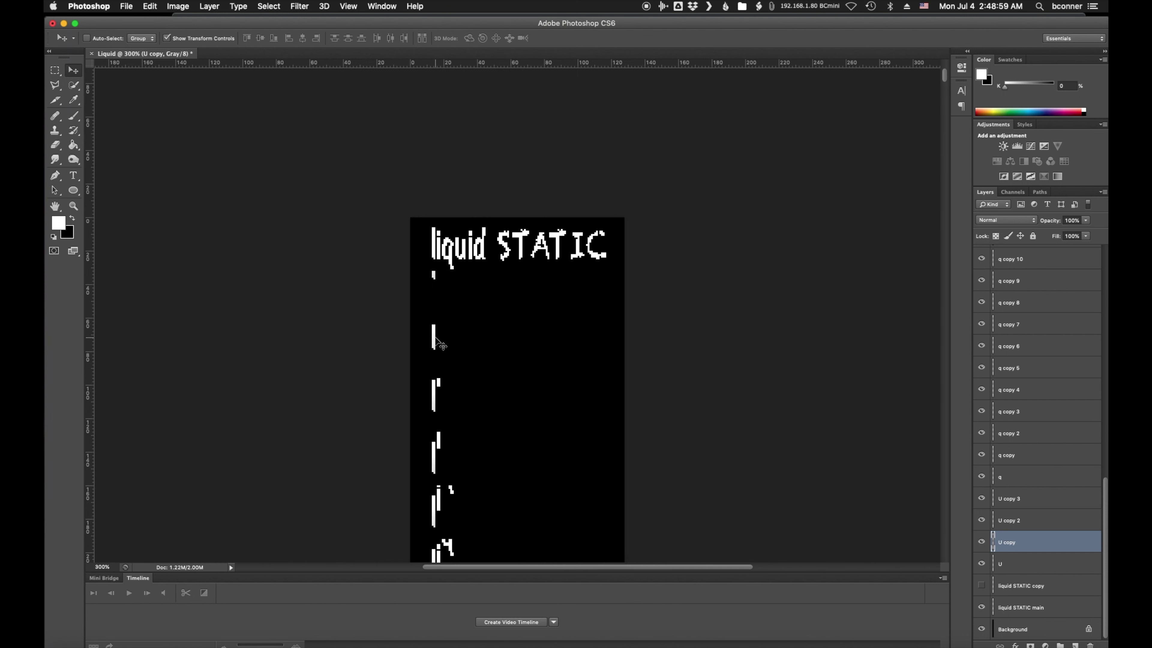
pyautogui.scroll(-2, 438, 341)
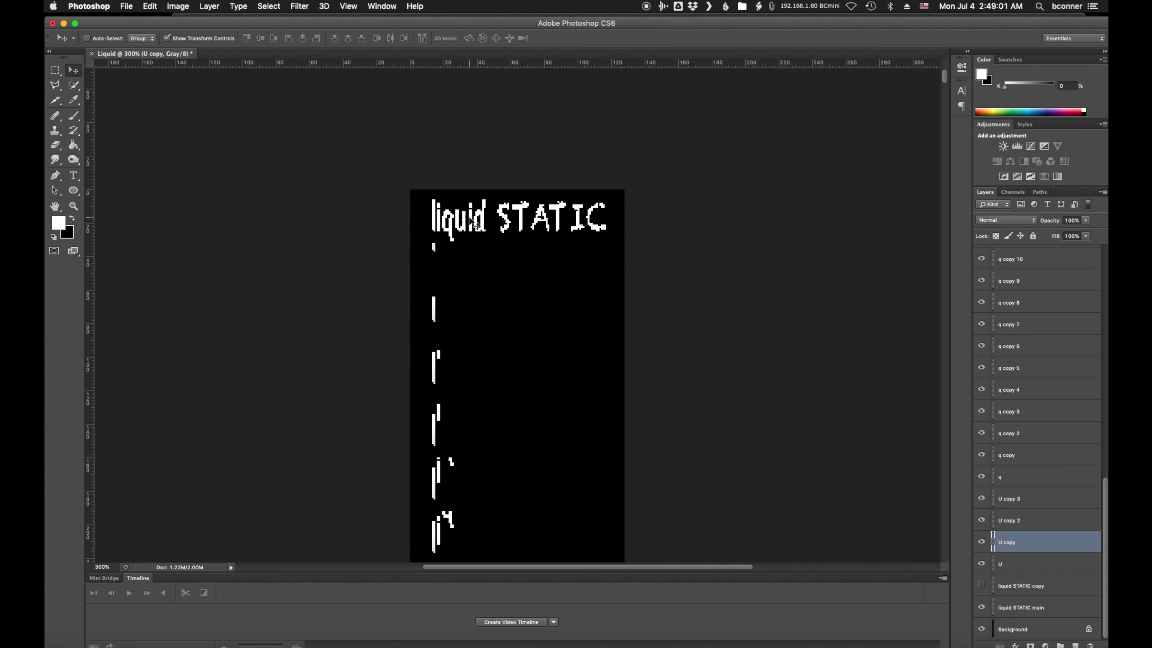
pyautogui.scroll(-2, 473, 238)
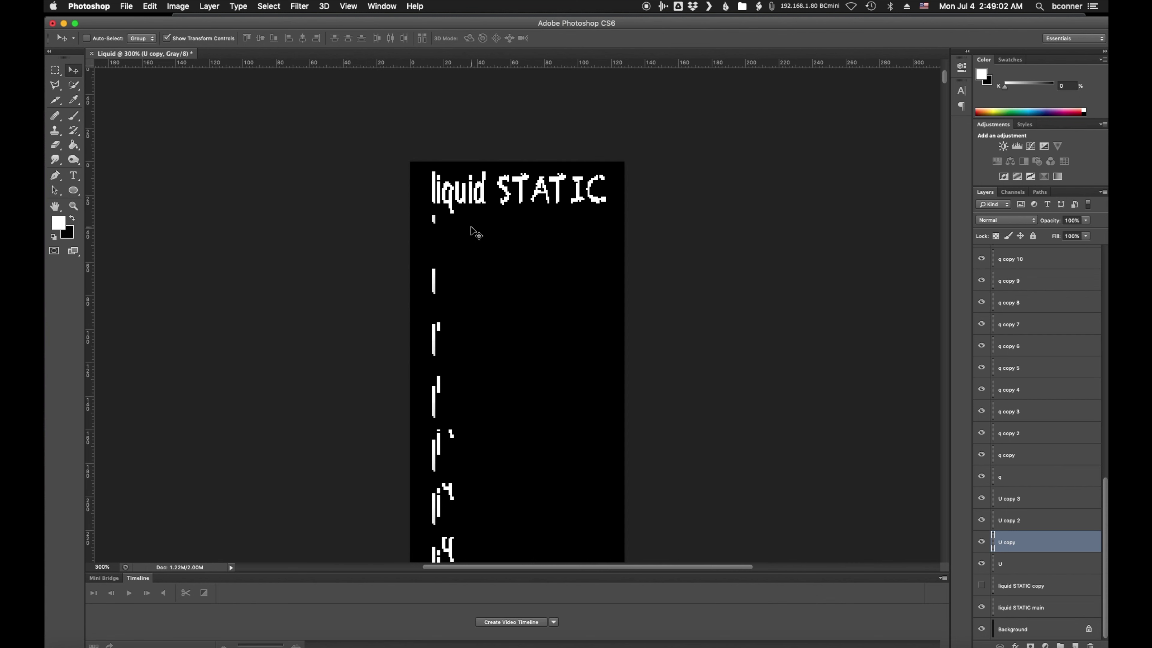
# Show the slice outlines again and examine how the q and u drop into place between slices 08 and 13.
pyautogui.click(415, 6)
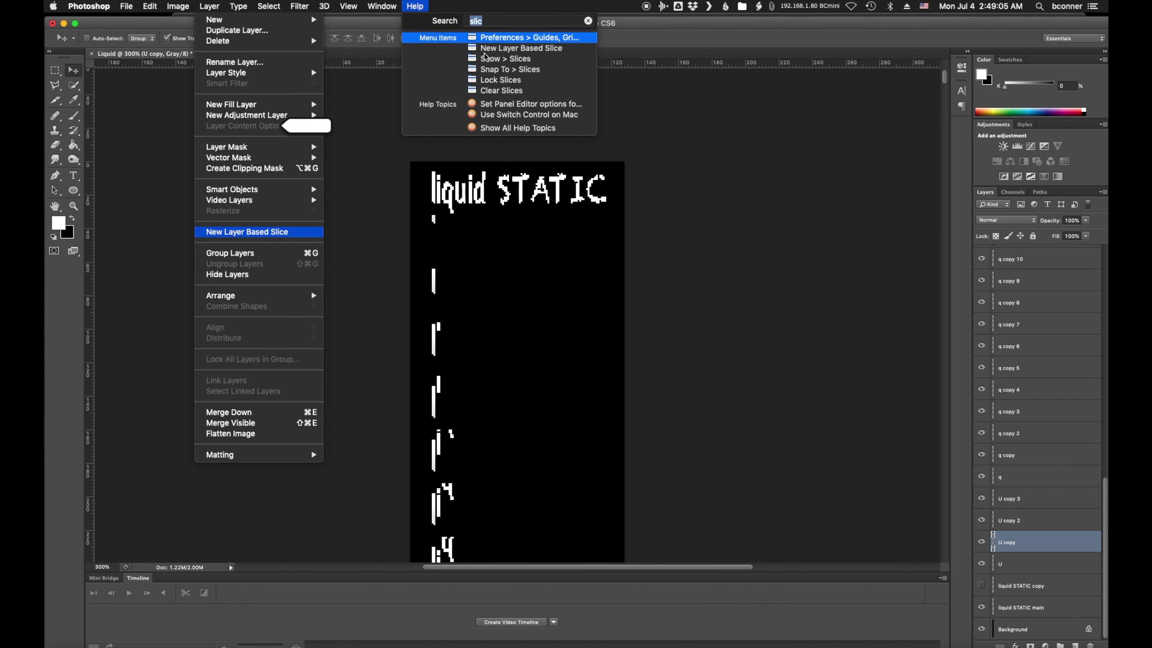
pyautogui.click(505, 59)
pyautogui.scroll(-3, 480, 238)
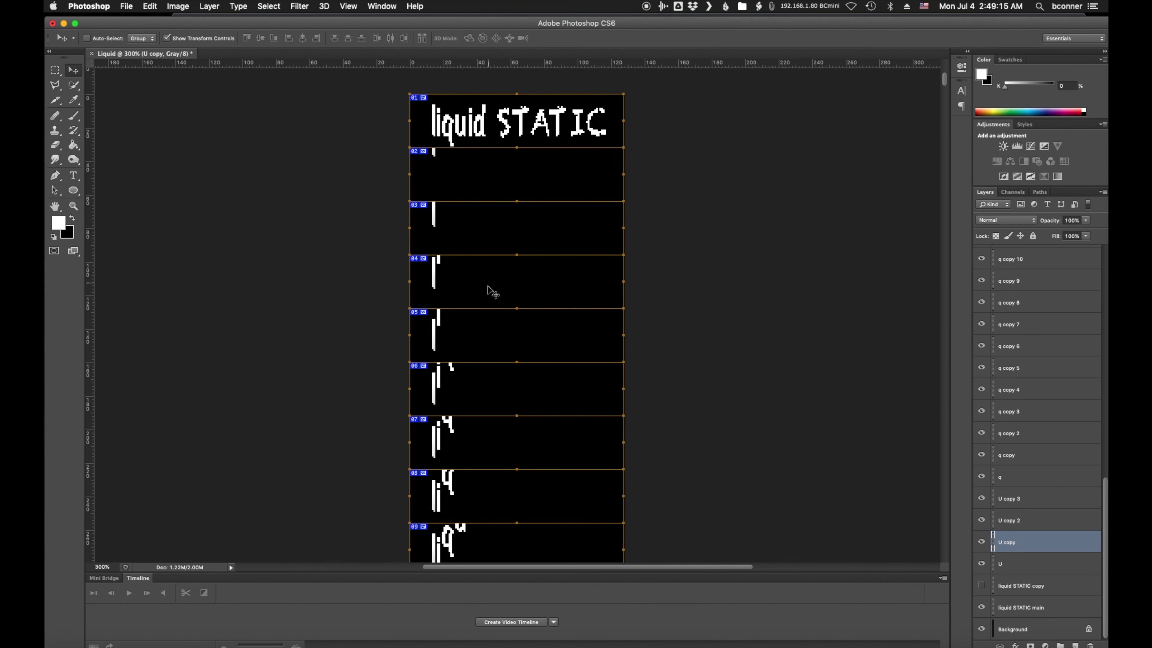
pyautogui.scroll(-20, 485, 309)
pyautogui.scroll(-3, 484, 336)
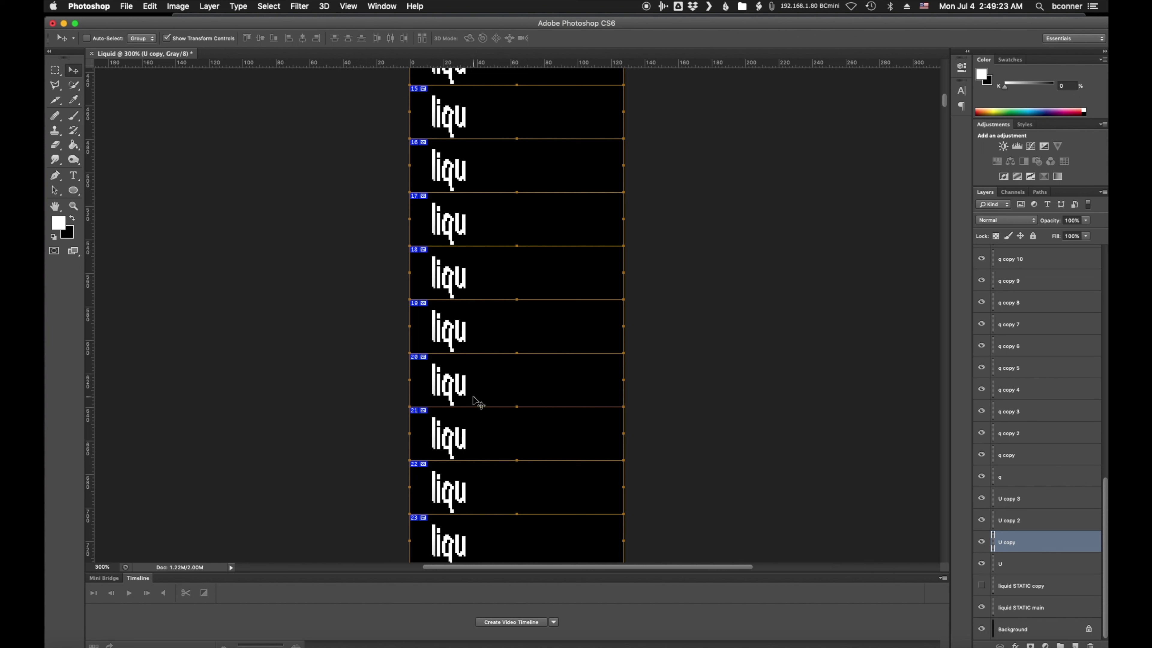
pyautogui.scroll(5, 478, 403)
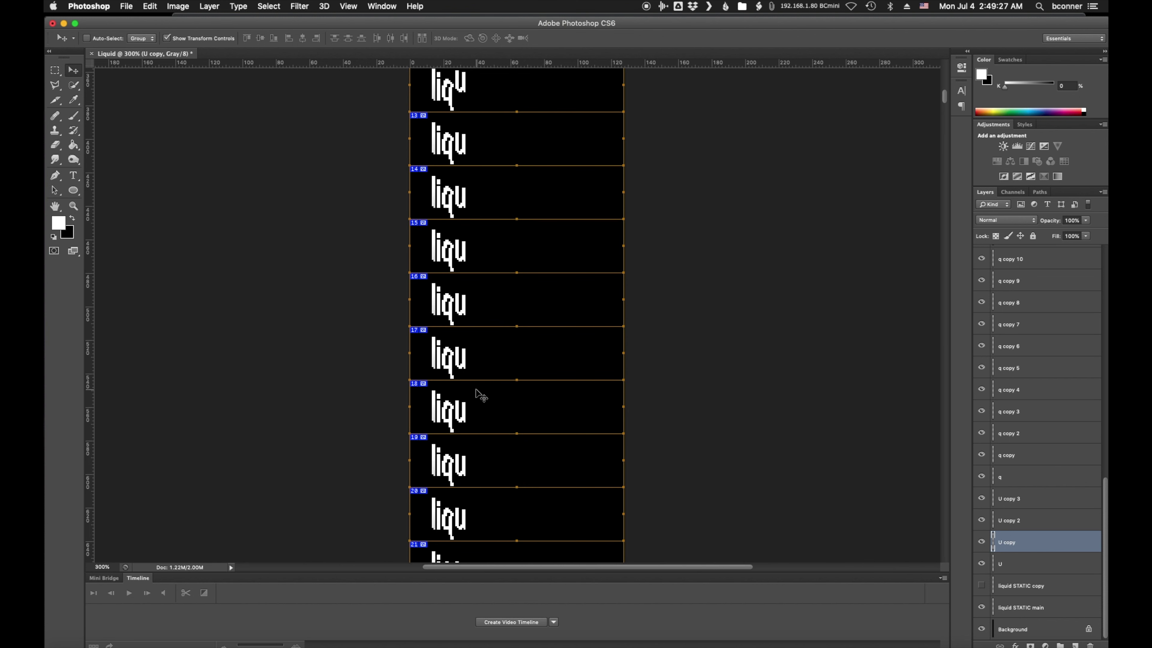
pyautogui.scroll(6, 480, 396)
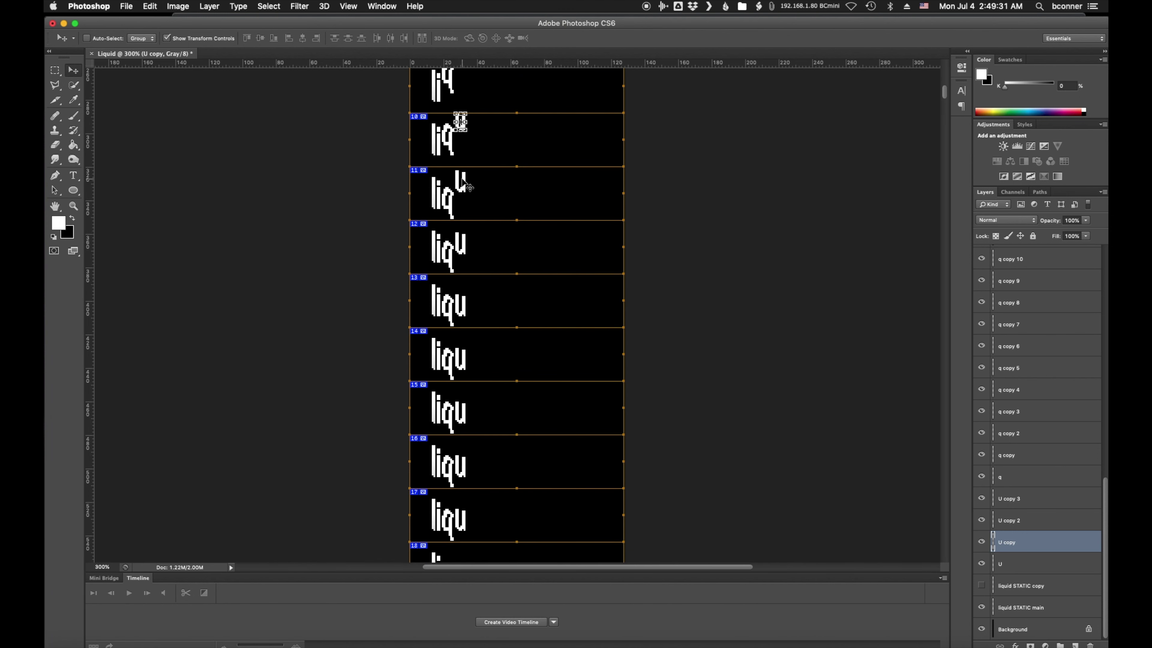
pyautogui.scroll(1, 468, 262)
pyautogui.scroll(4, 467, 258)
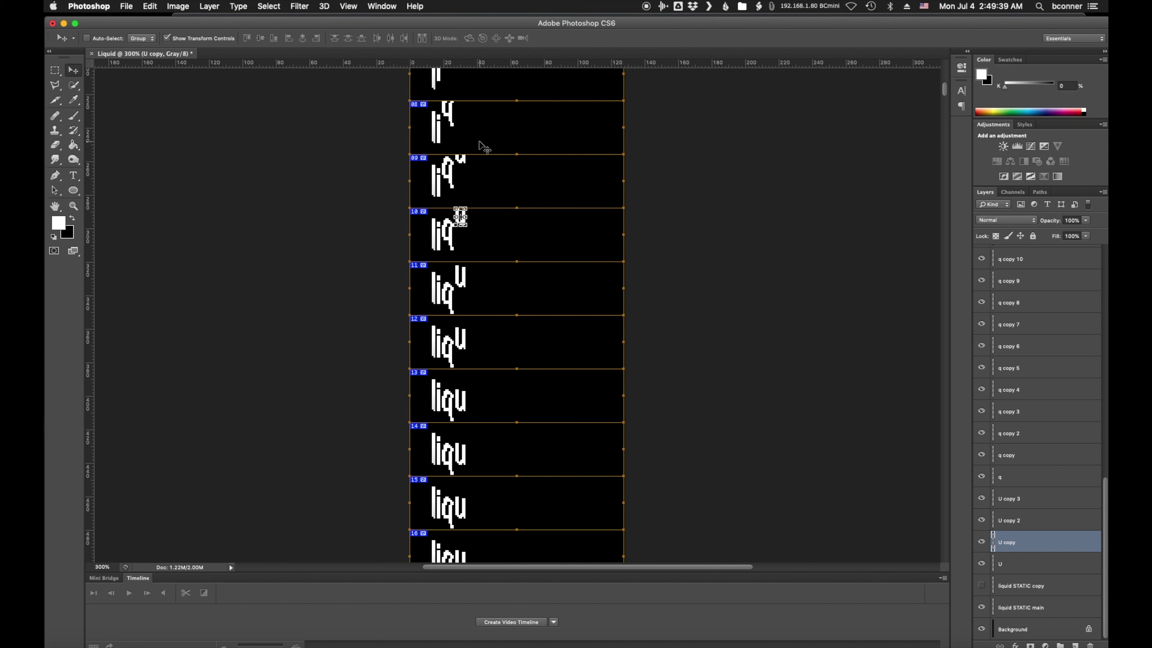
pyautogui.scroll(-6, 476, 200)
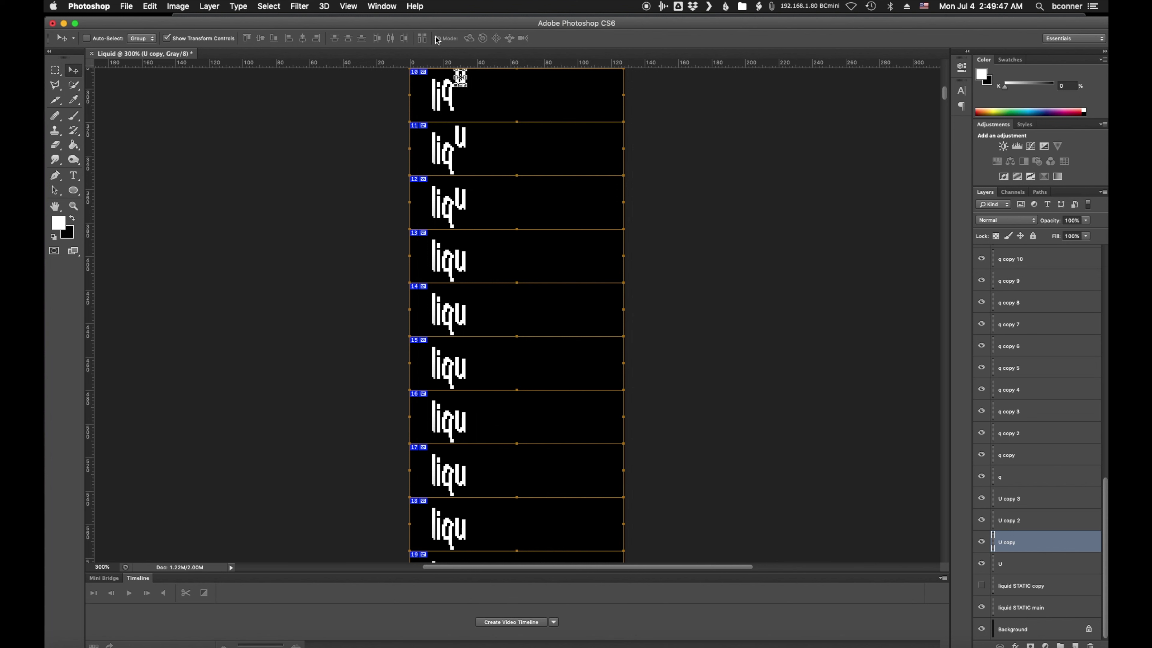
# Try the Offset filter on the "U copy" layer with 0 pixels right, +32 pixels down and Wrap Around.
pyautogui.click(210, 6)
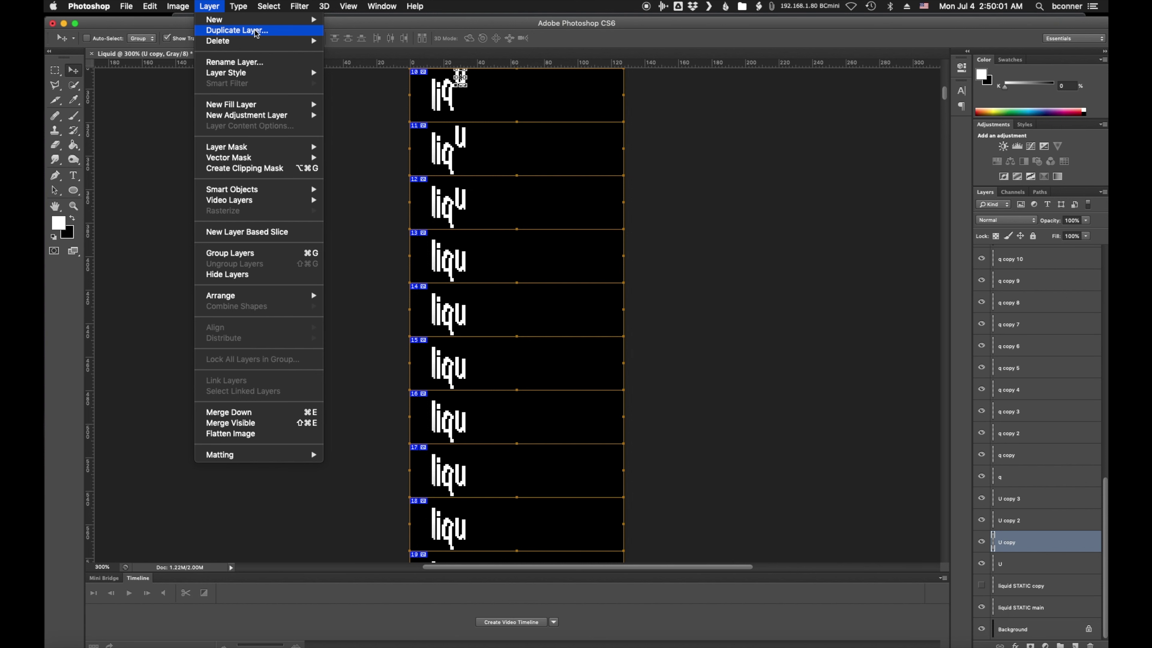
pyautogui.moveTo(415, 4)
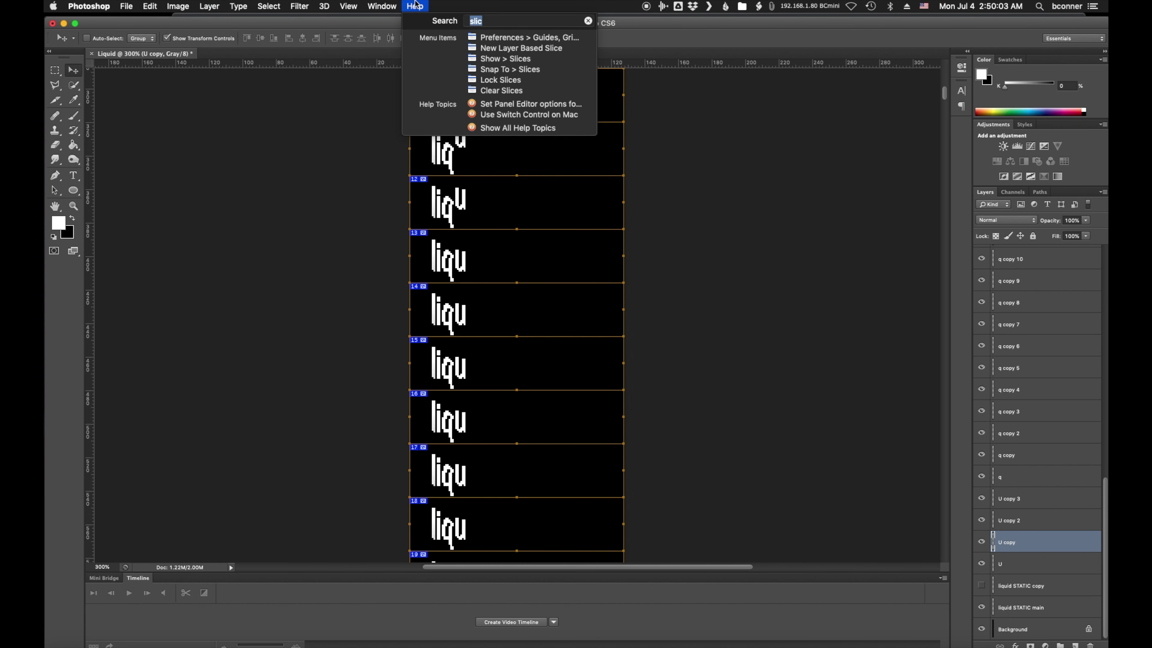
pyautogui.write('off')
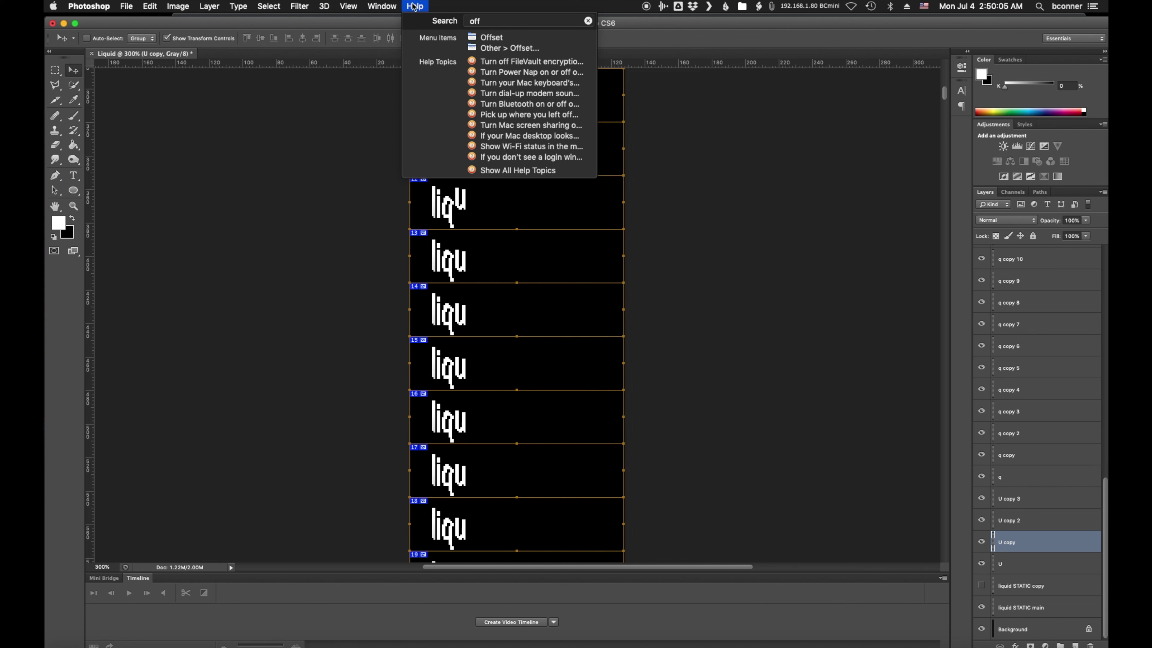
pyautogui.moveTo(498, 49)
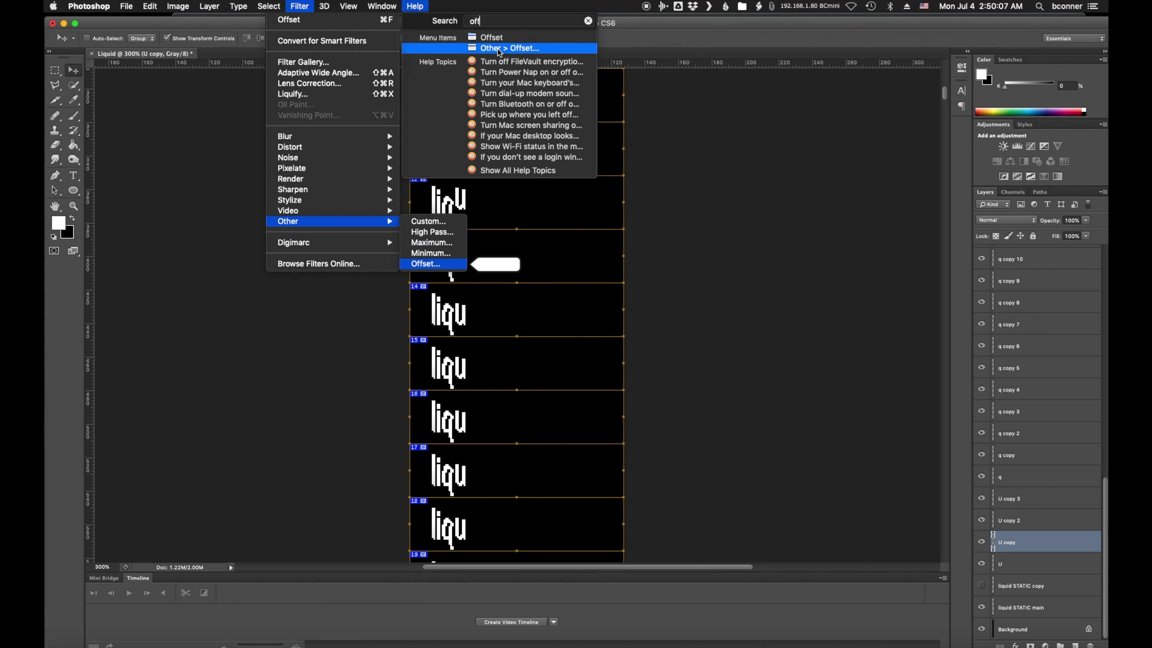
pyautogui.click(498, 49)
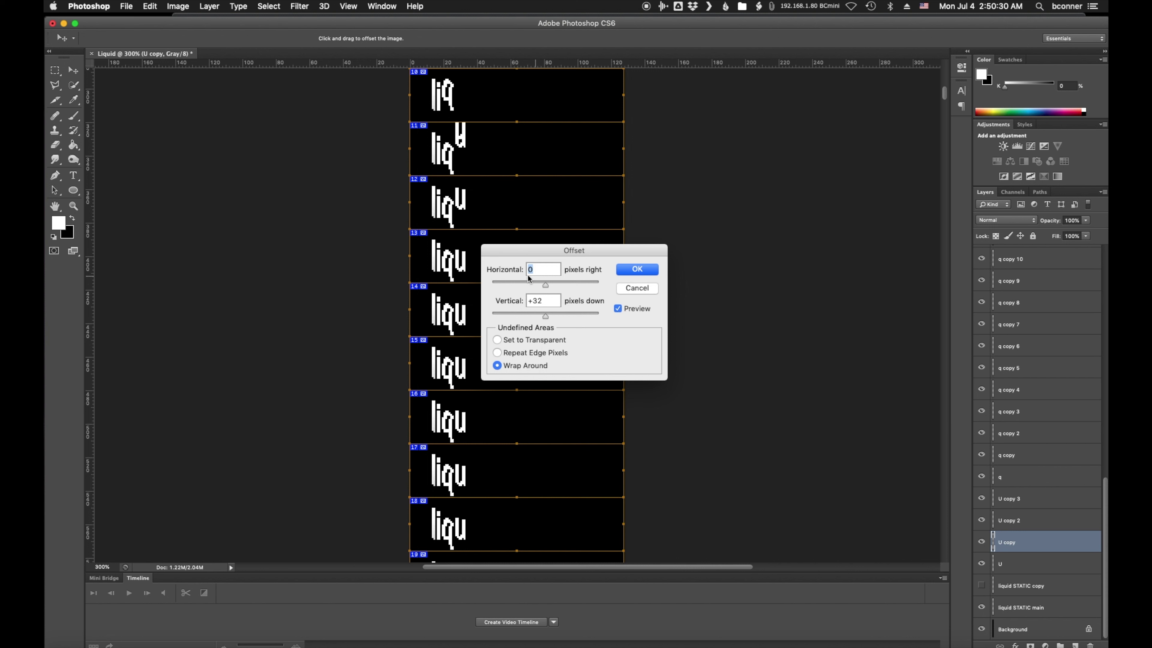
pyautogui.click(630, 287)
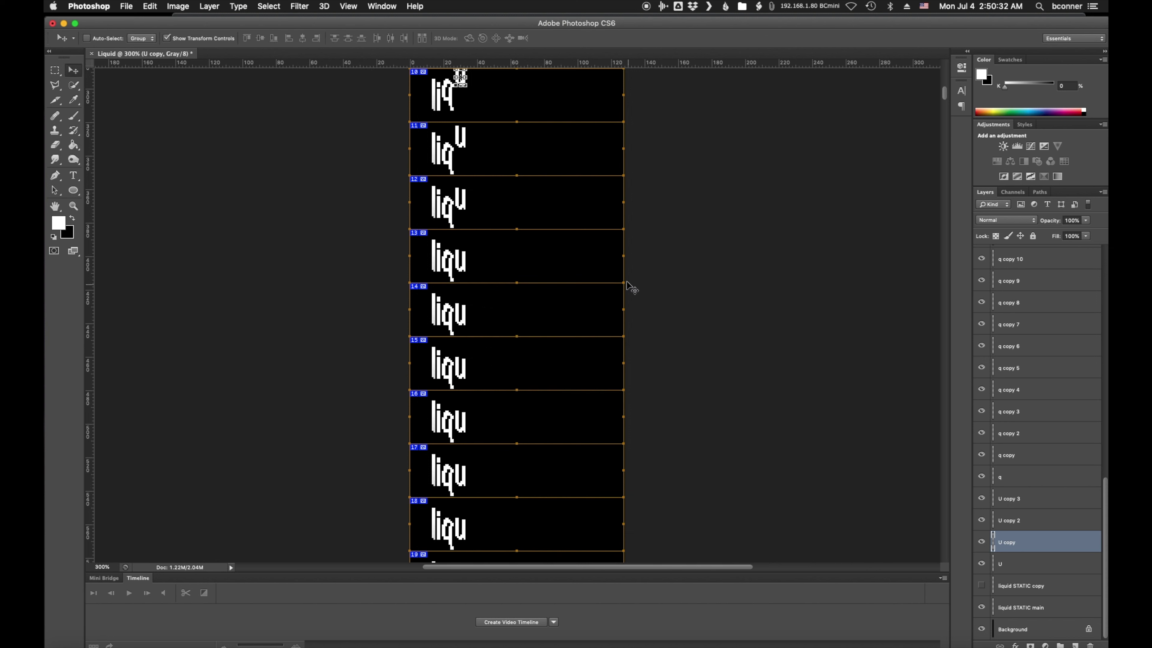
pyautogui.click(412, 6)
pyautogui.write('off')
pyautogui.moveTo(500, 41)
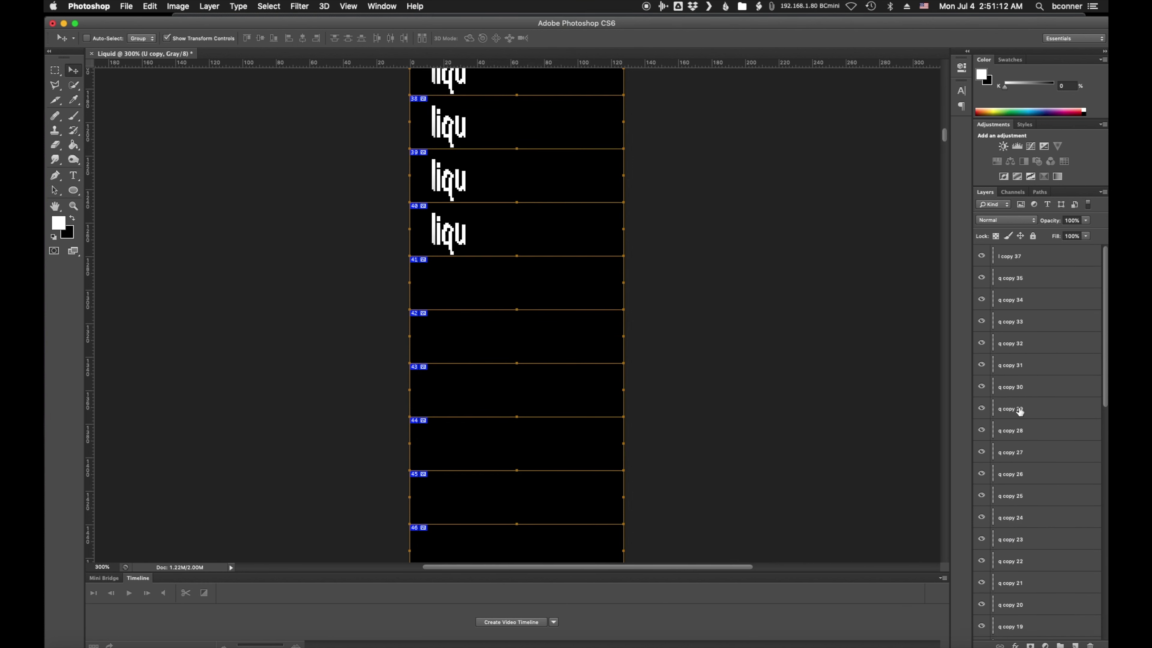
# Merge all the individual letter layers, from the top of the stack down to "U", into one layer.
pyautogui.scroll(-10, 1020, 418)
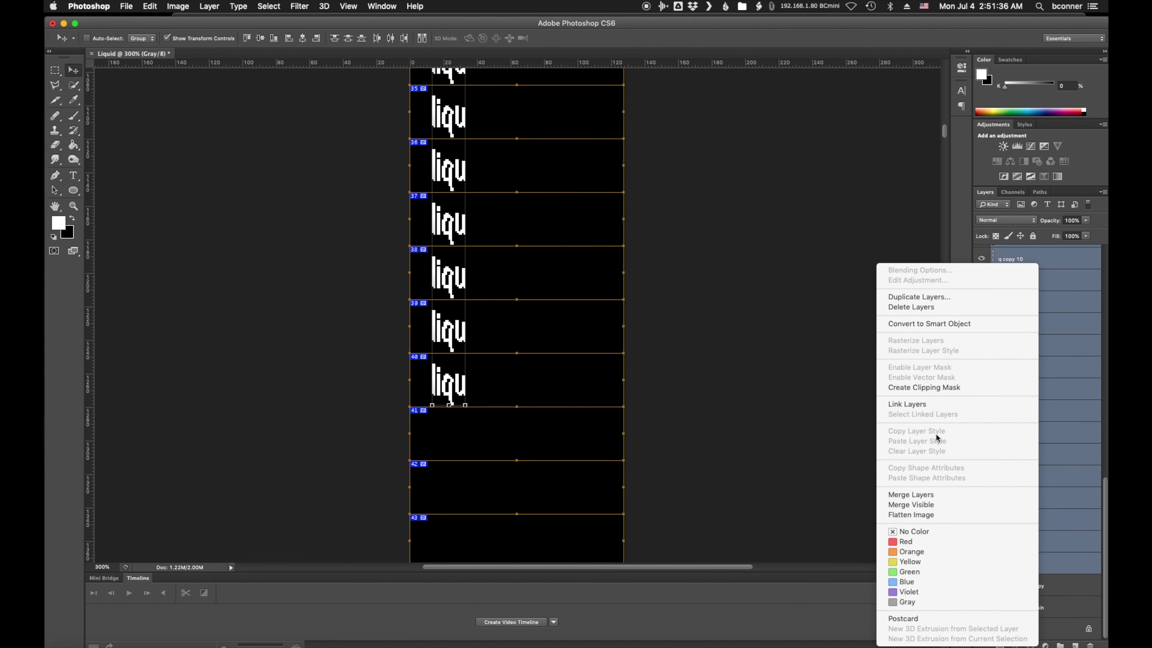
pyautogui.click(951, 493)
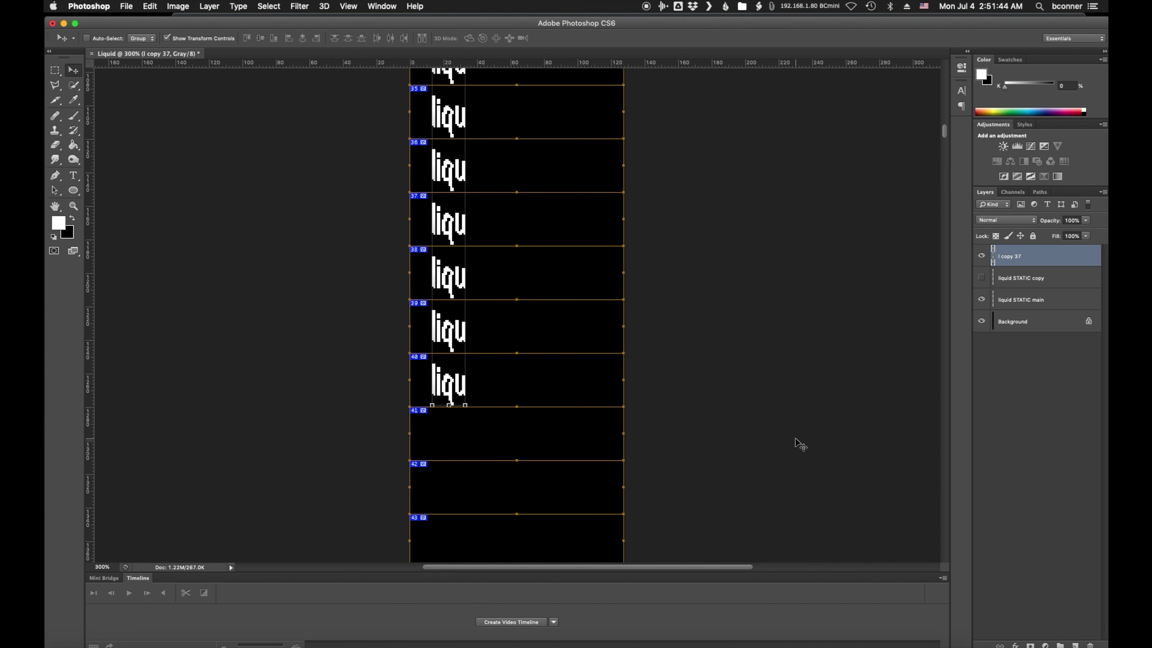
# Go back to slice 01, hide the "liquid STATIC main" layer and show "liquid STATIC copy" instead.
pyautogui.scroll(10, 800, 450)
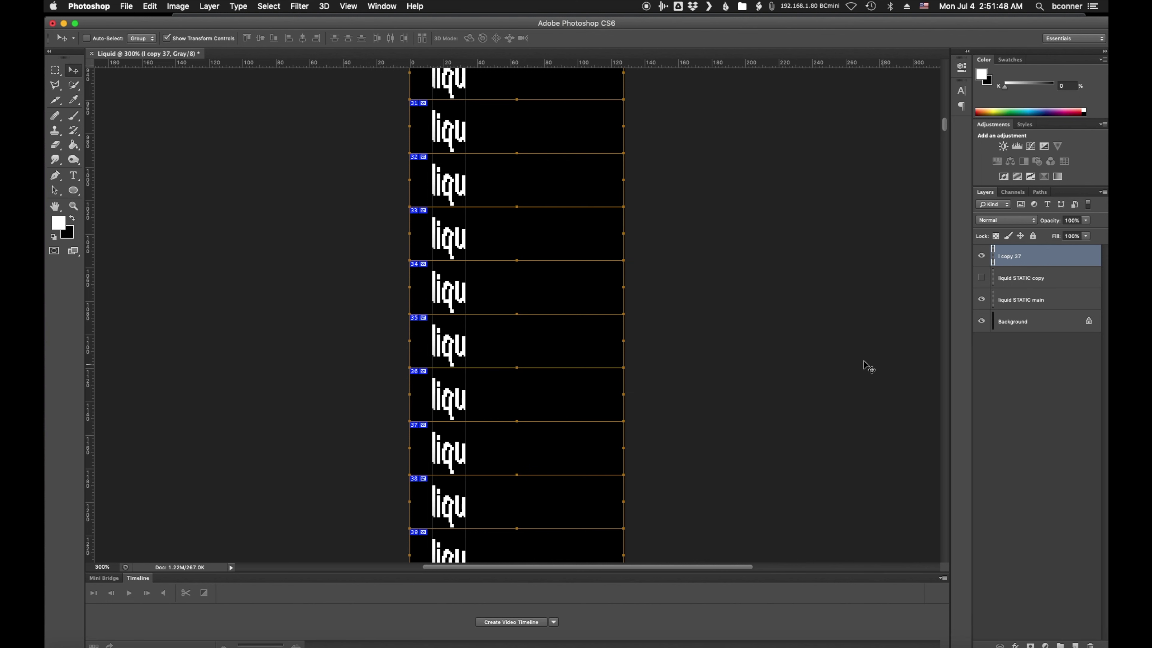
pyautogui.scroll(10, 841, 357)
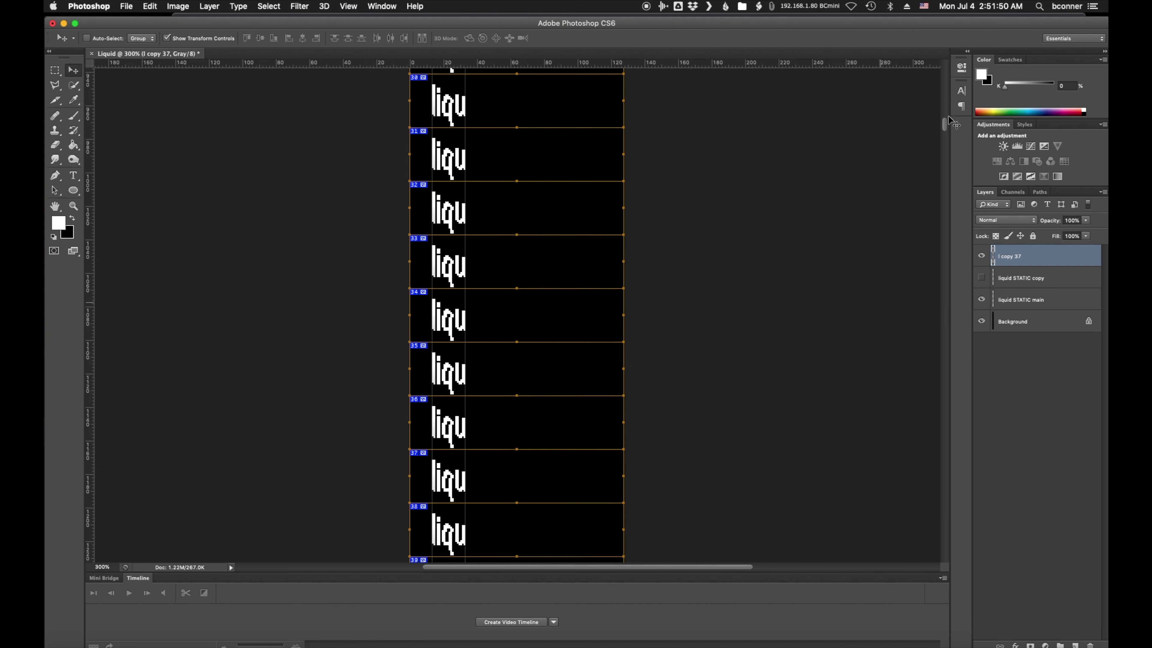
pyautogui.moveTo(943, 119); pyautogui.dragTo(944, 69)
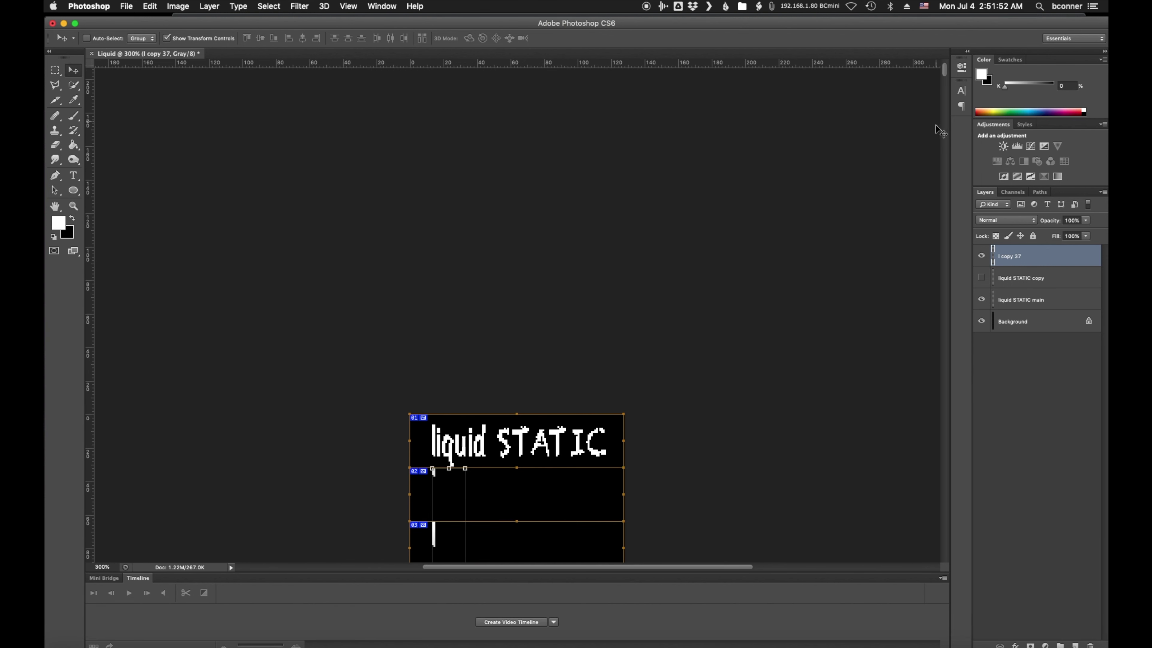
pyautogui.click(981, 321)
pyautogui.click(982, 322)
pyautogui.click(982, 300)
pyautogui.click(981, 300)
pyautogui.click(981, 300)
pyautogui.click(981, 300)
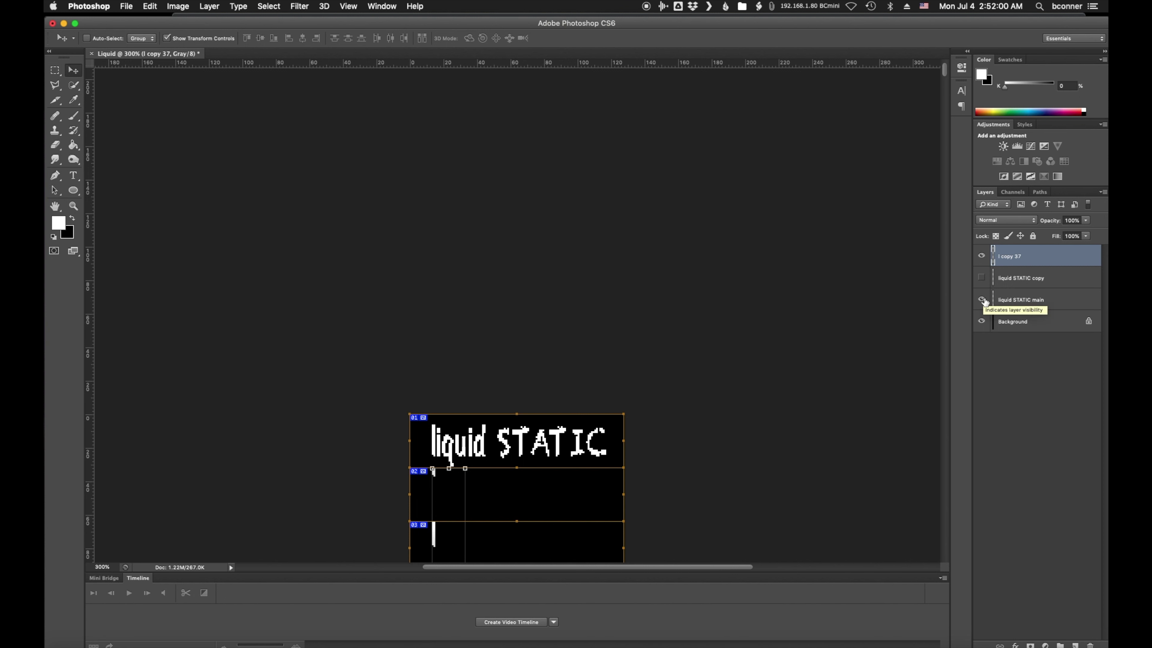
pyautogui.click(981, 300)
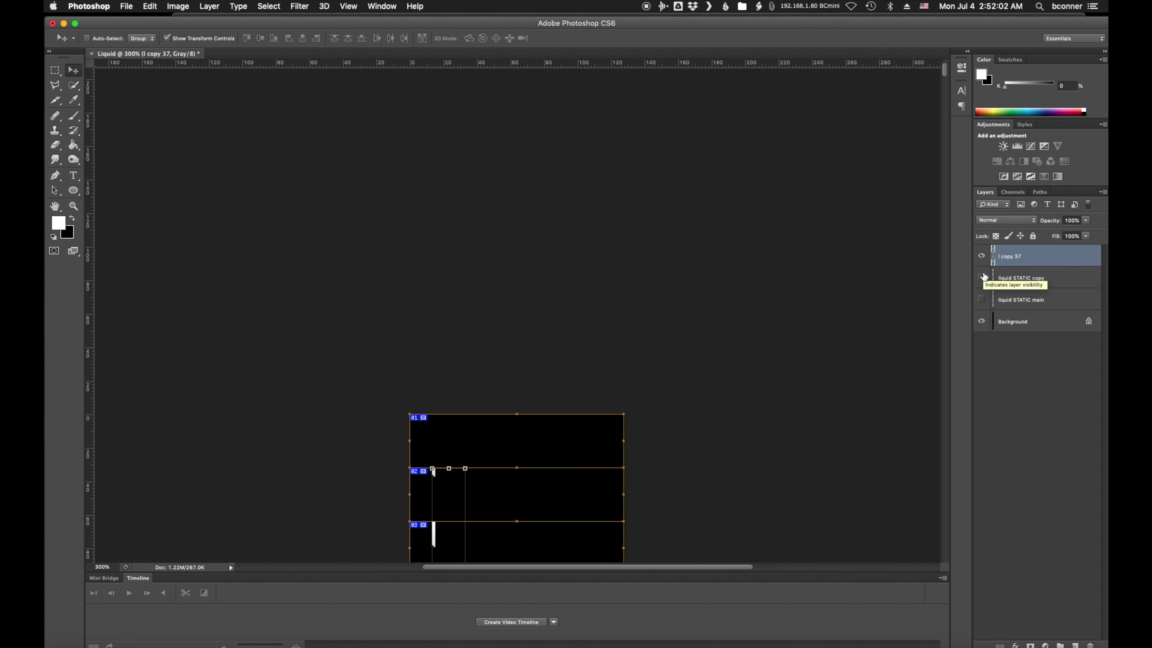
pyautogui.click(982, 278)
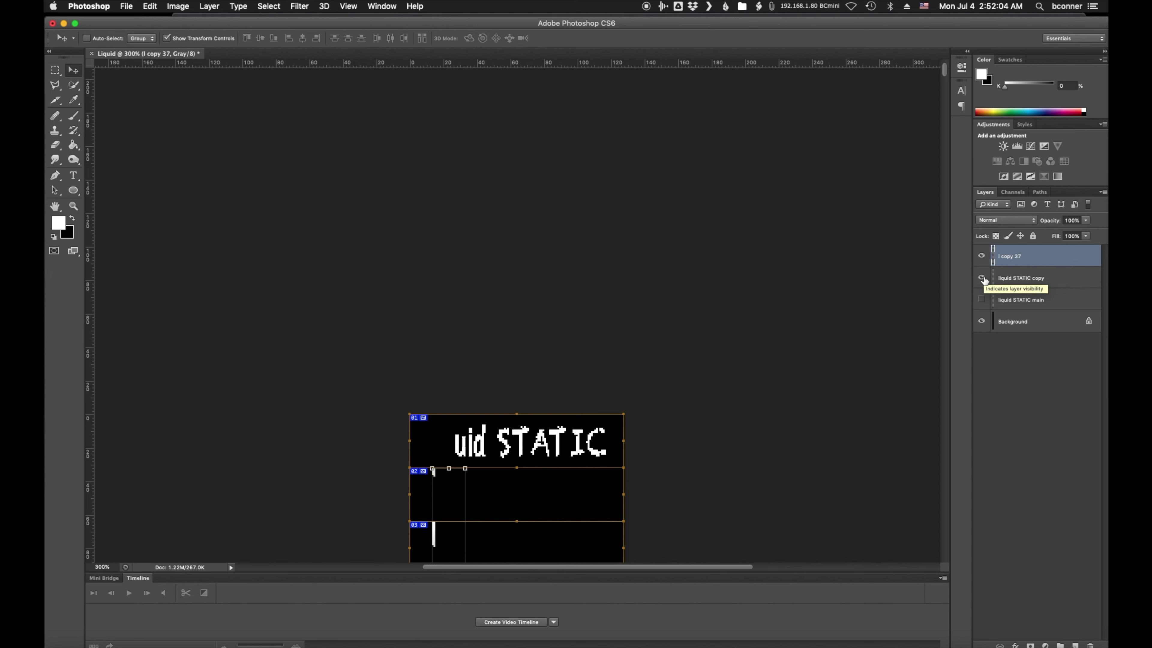
# Activate the Eraser tool for editing the lettering in slice 01.
pyautogui.scroll(-5, 488, 438)
pyautogui.scroll(1, 488, 437)
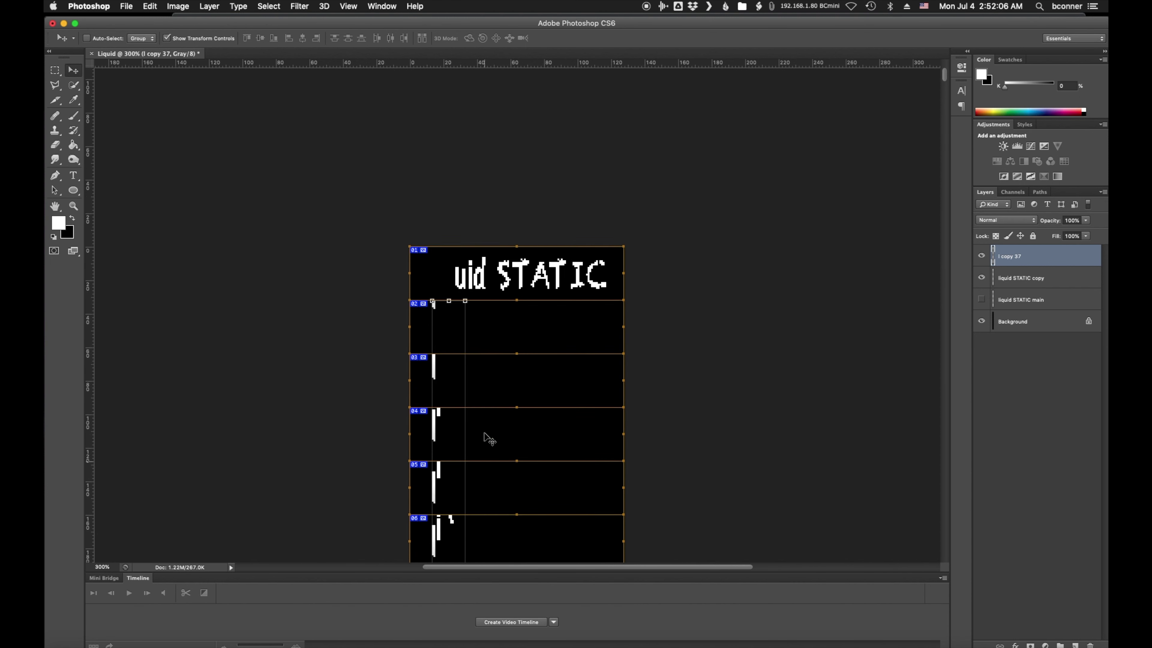
pyautogui.scroll(1, 488, 437)
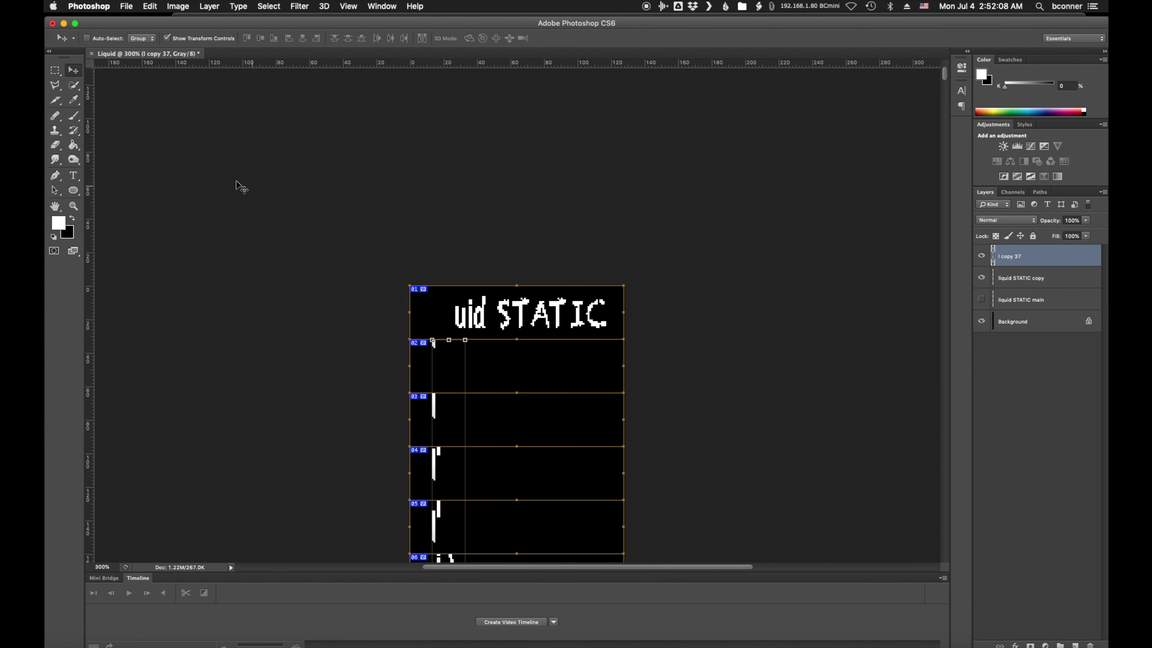
pyautogui.click(55, 145)
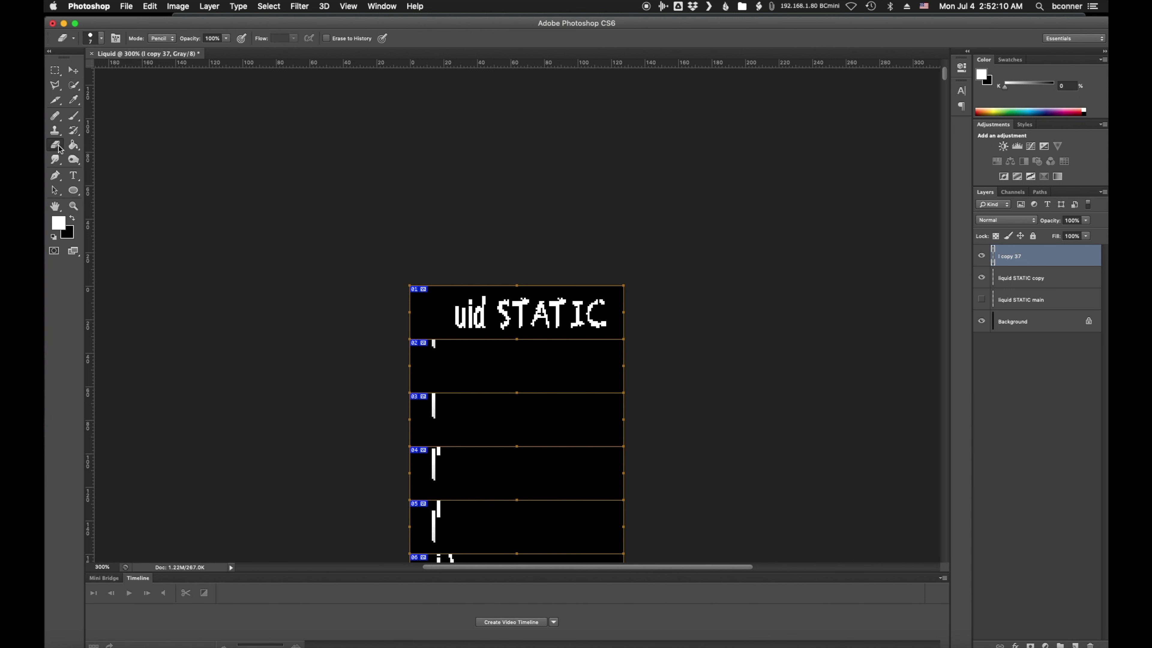
pyautogui.click(59, 148)
pyautogui.click(97, 141)
# Try erasing the lettering in slice 01 on the "liquid STATIC copy" layer with the Eraser in Brush mode.
pyautogui.click(166, 39)
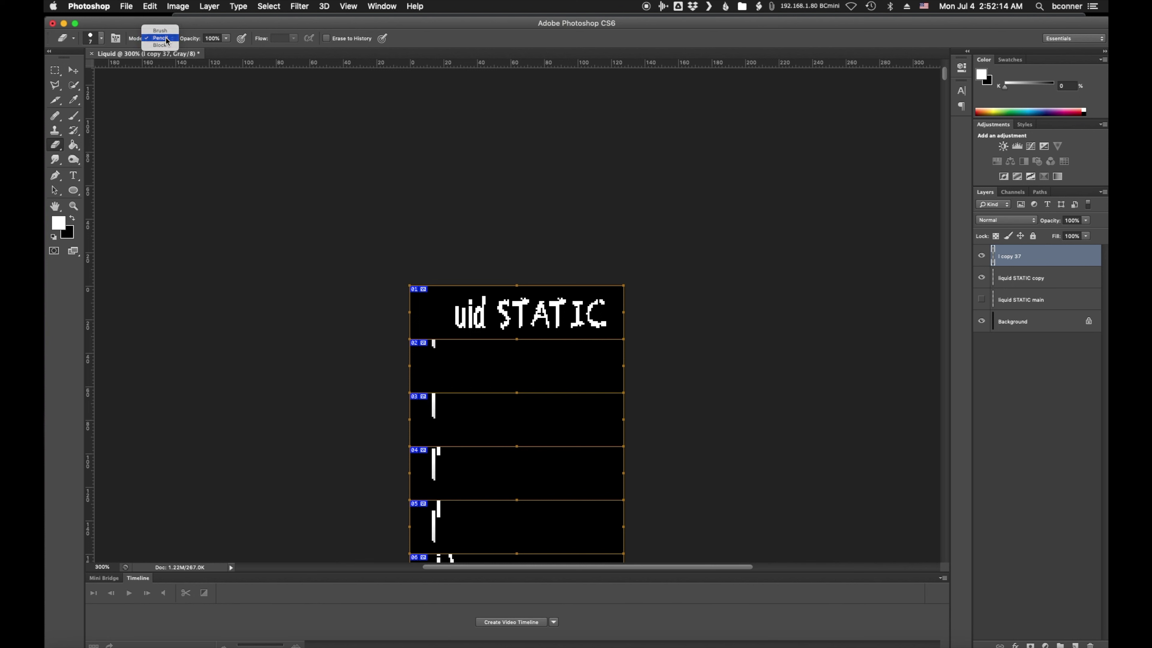
pyautogui.click(160, 30)
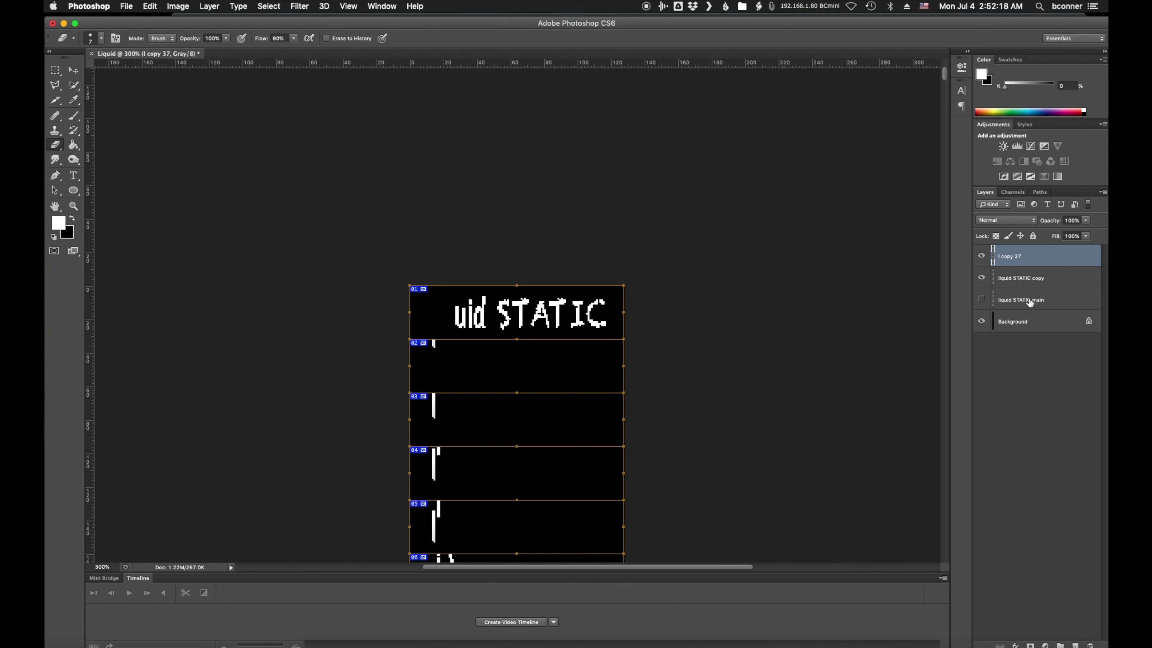
pyautogui.click(1032, 279)
pyautogui.moveTo(467, 320)
pyautogui.mouseDown()
pyautogui.moveTo(552, 312)
pyautogui.moveTo(456, 328)
pyautogui.moveTo(493, 314)
pyautogui.moveTo(489, 305)
pyautogui.moveTo(476, 316)
pyautogui.moveTo(483, 301)
pyautogui.moveTo(471, 297)
pyautogui.moveTo(458, 311)
pyautogui.moveTo(467, 326)
pyautogui.moveTo(506, 302)
pyautogui.moveTo(544, 318)
pyautogui.mouseUp()
pyautogui.press('super+z')
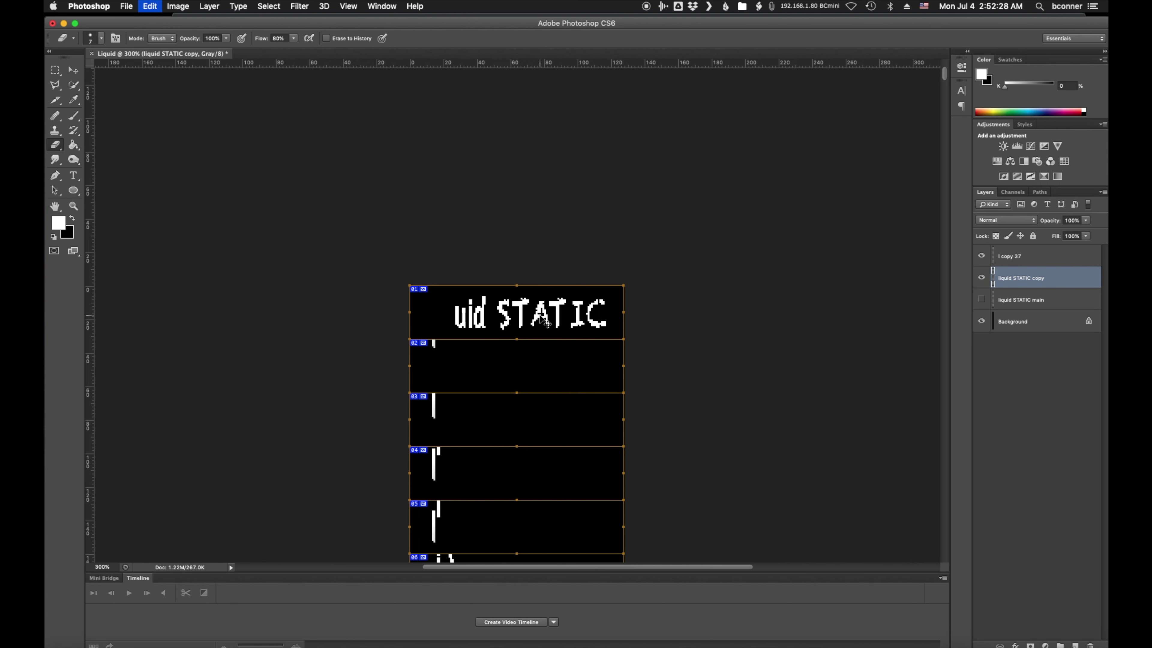
# Return the Eraser to Pencil mode, try erasing the u in slice 01, and undo the attempt.
pyautogui.click(172, 39)
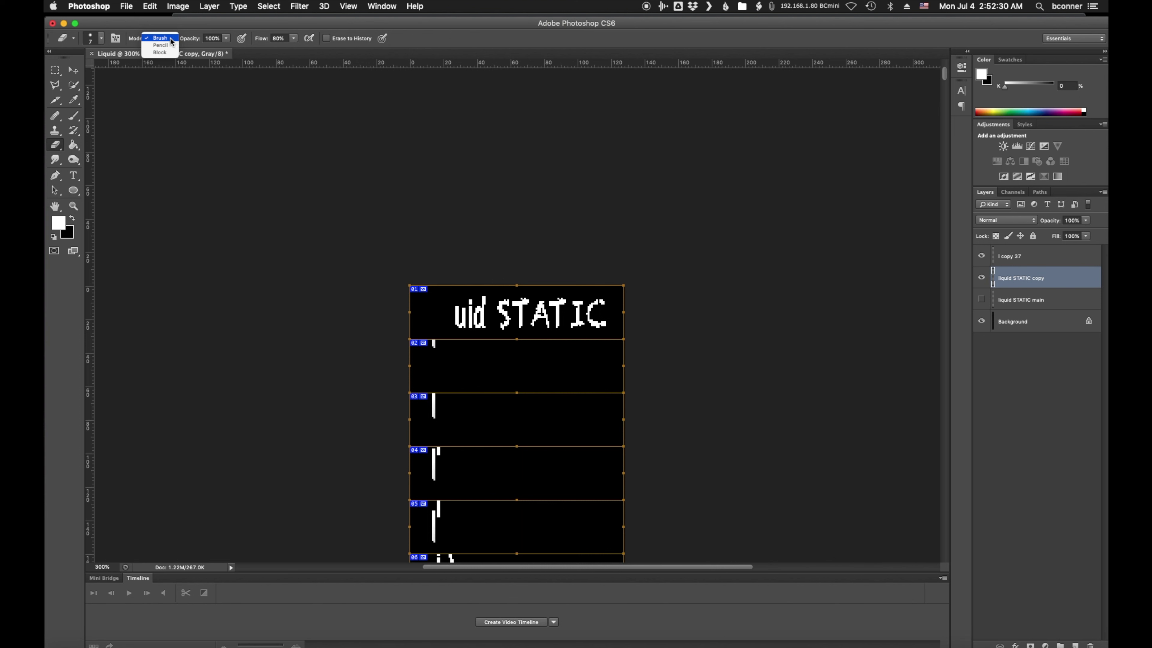
pyautogui.click(164, 47)
pyautogui.moveTo(465, 312)
pyautogui.mouseDown()
pyautogui.moveTo(476, 321)
pyautogui.moveTo(460, 315)
pyautogui.mouseUp()
pyautogui.press('super+alt+z')
pyautogui.press('super+alt+z')
pyautogui.press('super+alt+z')
pyautogui.hotkey('alt', ']')
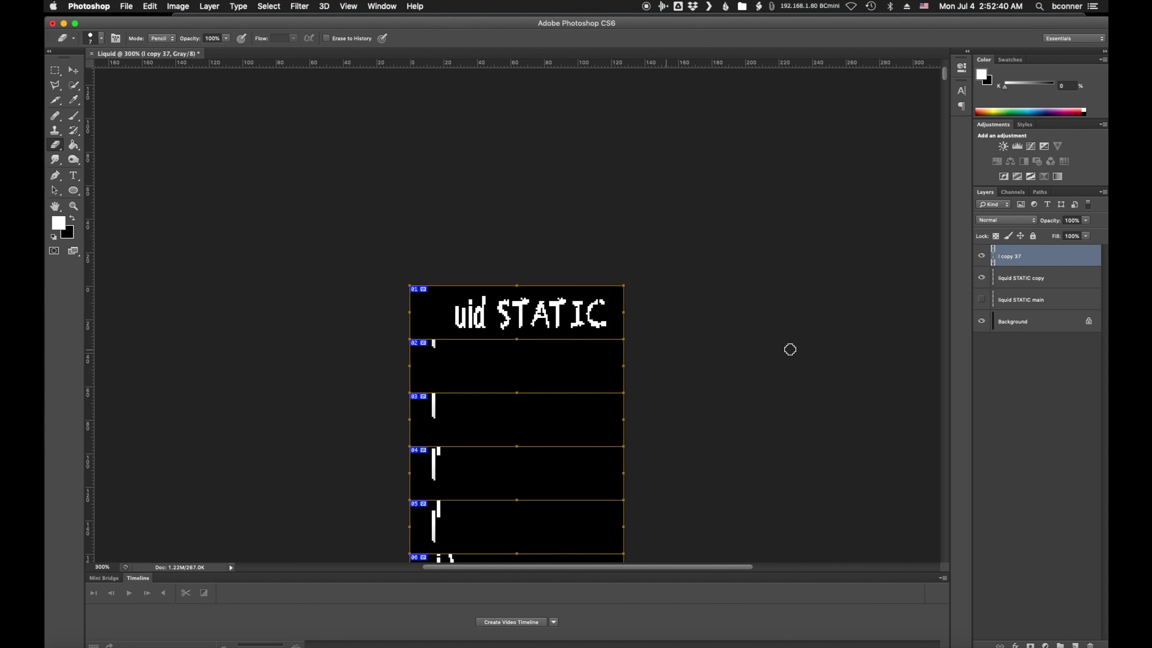
# Erase the u from the "uid STATIC" lettering in slice 01 on the "liquid STATIC copy" layer.
pyautogui.click(980, 278)
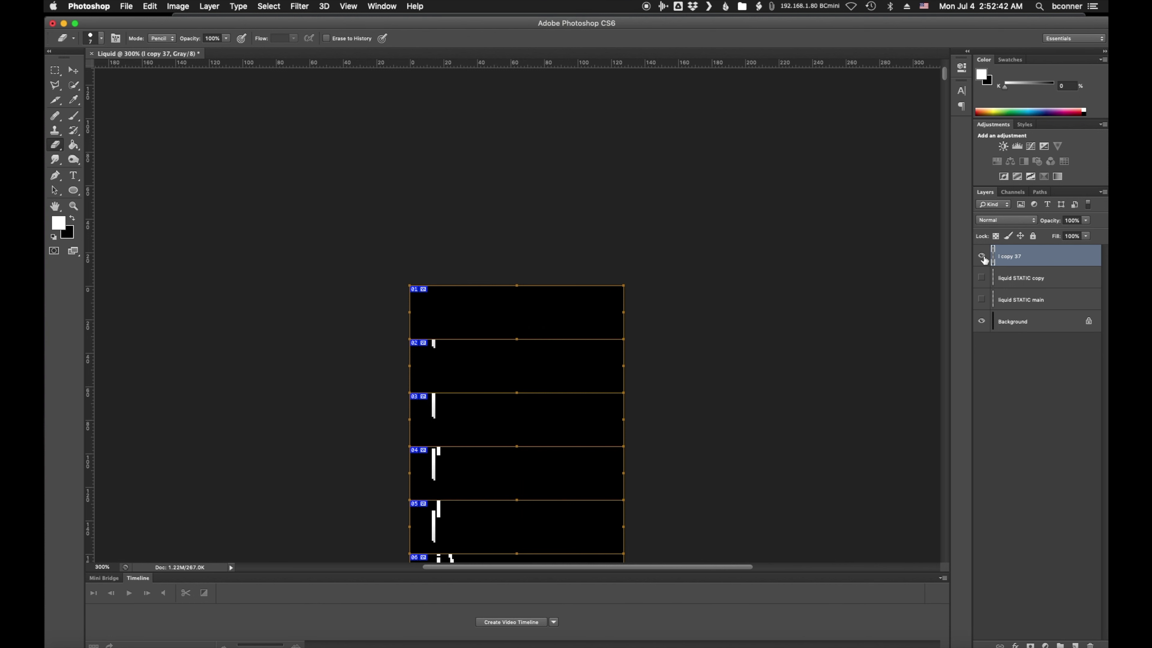
pyautogui.click(981, 279)
pyautogui.click(1037, 279)
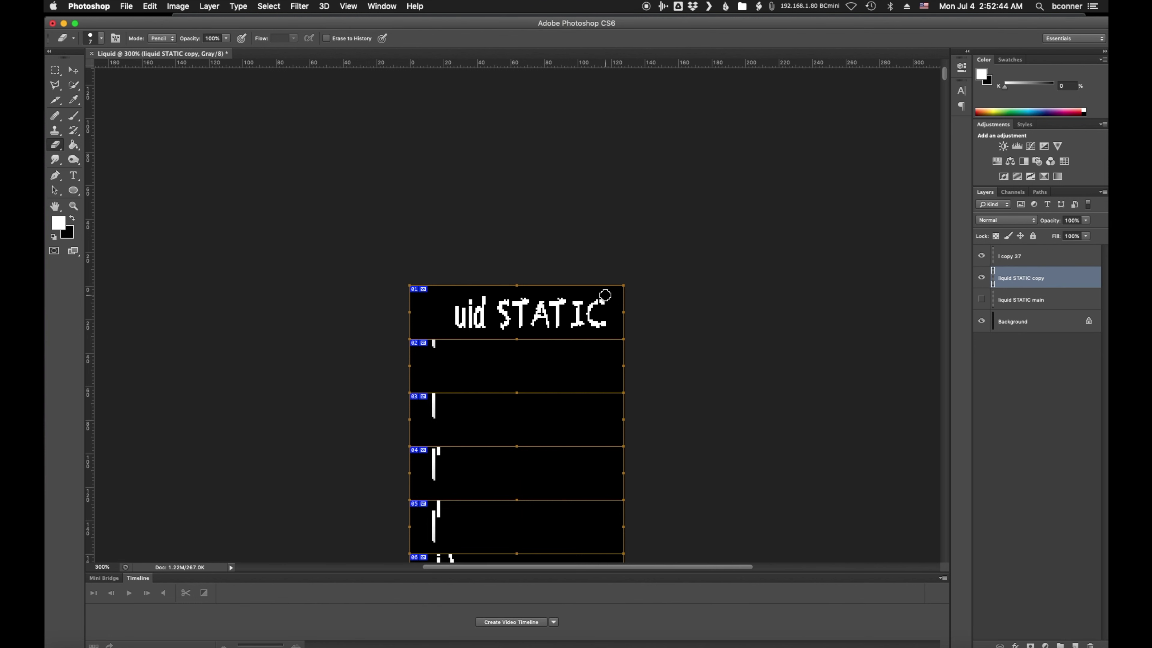
pyautogui.moveTo(458, 312); pyautogui.dragTo(458, 329)
# Duplicate the "liquid STATIC copy" layer within the Liquid document as "I(eye)".
pyautogui.rightClick(1012, 272)
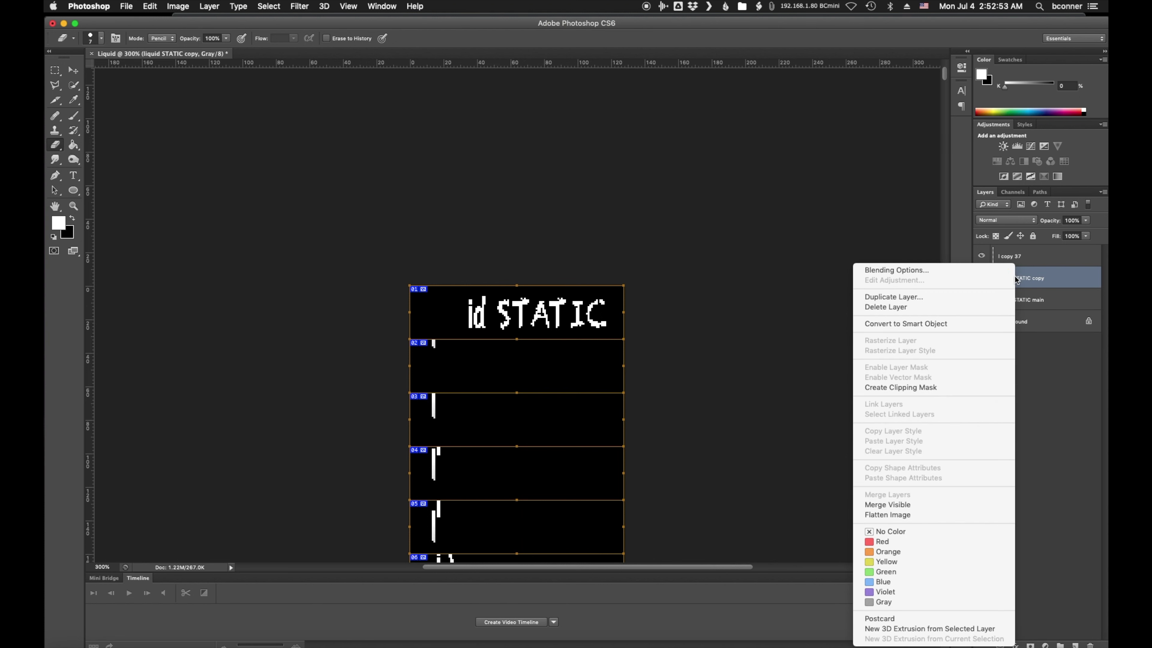
pyautogui.click(956, 298)
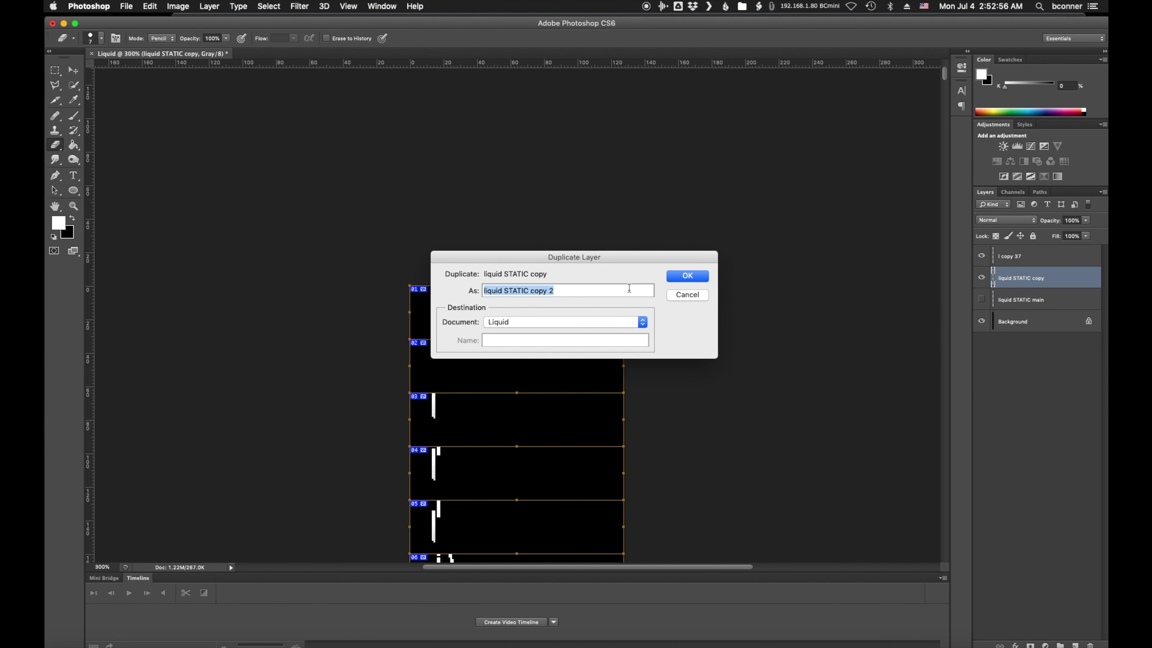
pyautogui.write('l(eye')
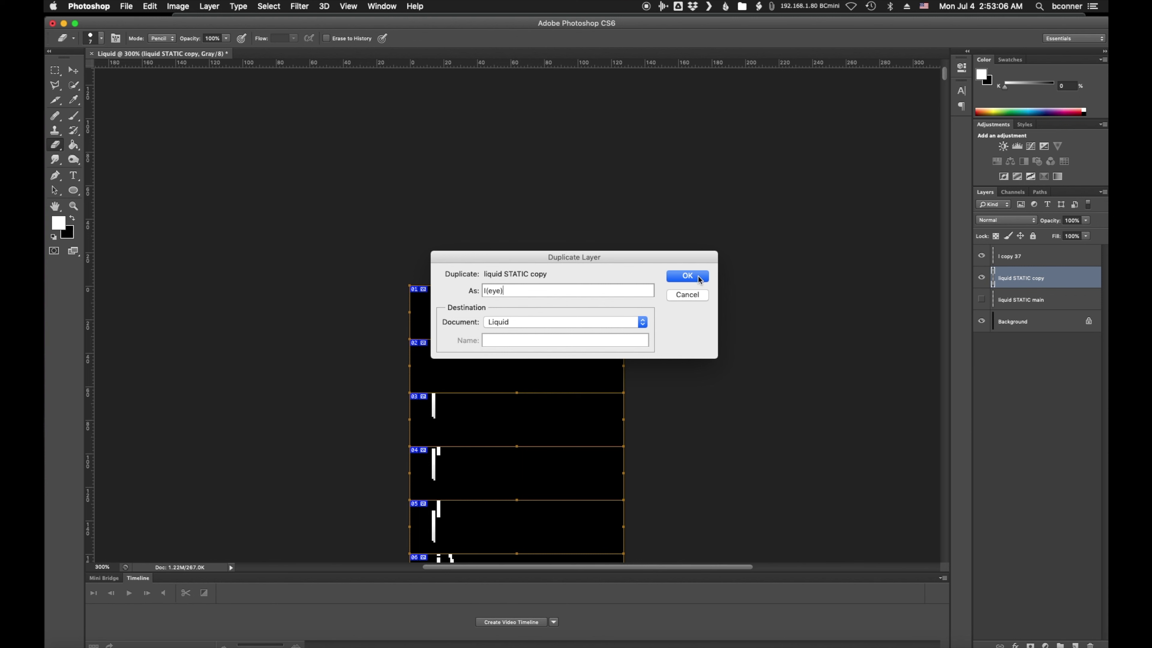
pyautogui.click(698, 279)
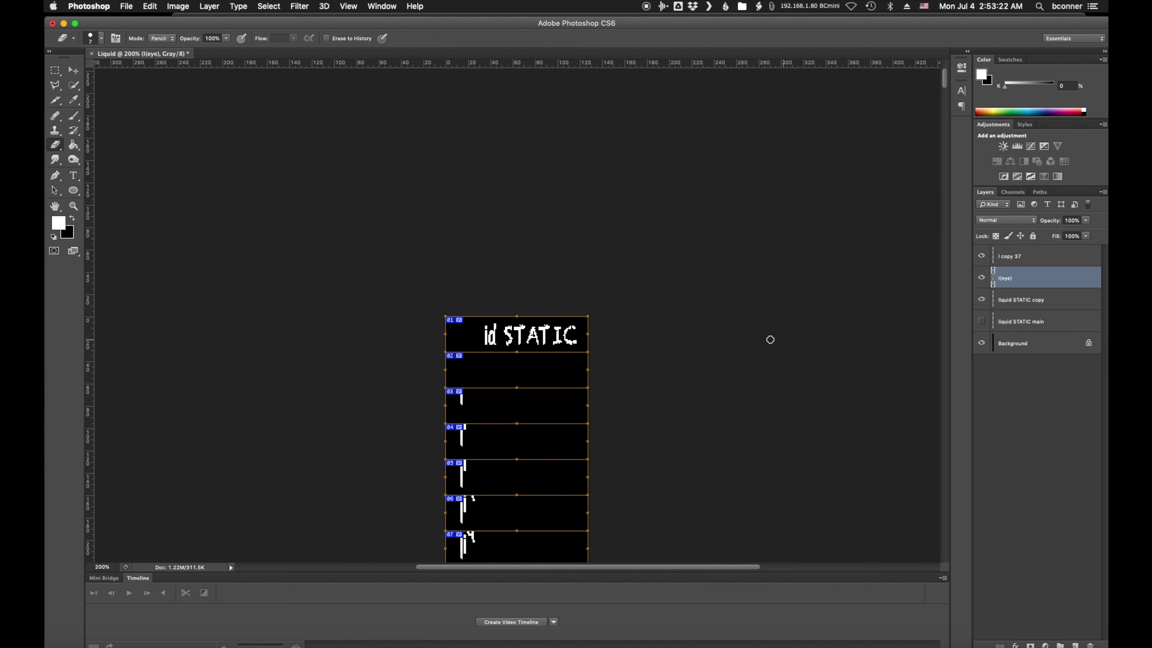
# Compare the two lettering layers, then hide "liquid STATIC copy" and keep the "I(eye)" layer visible.
pyautogui.scroll(-3, 770, 339)
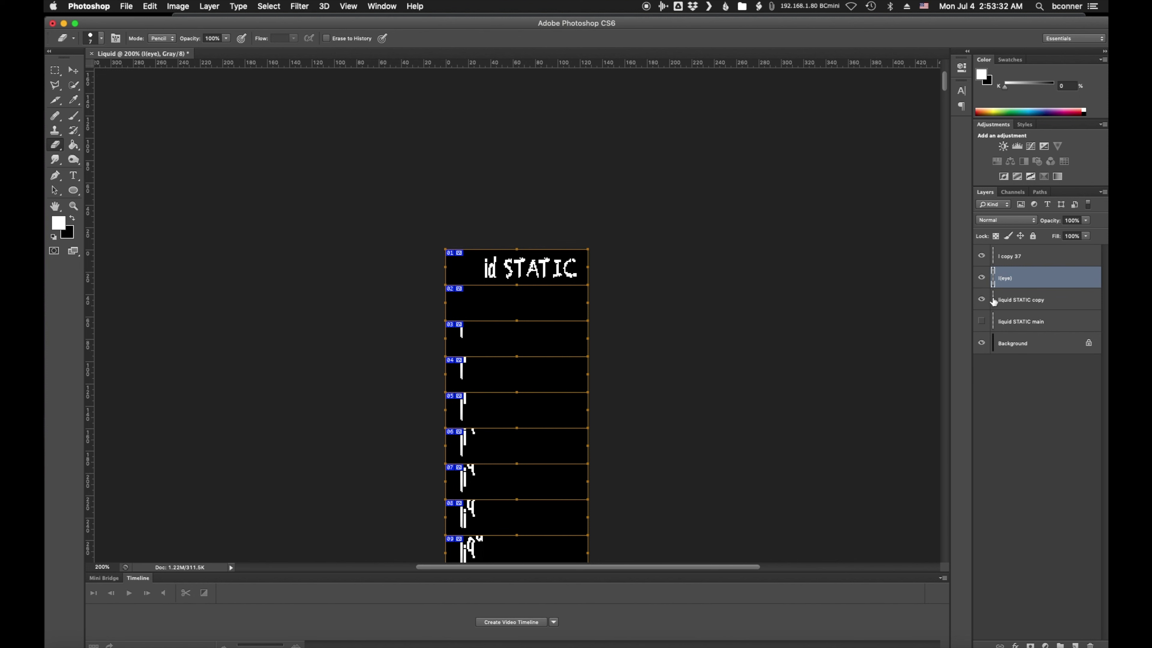
pyautogui.click(981, 300)
pyautogui.click(981, 277)
pyautogui.click(983, 300)
pyautogui.click(983, 300)
pyautogui.click(983, 300)
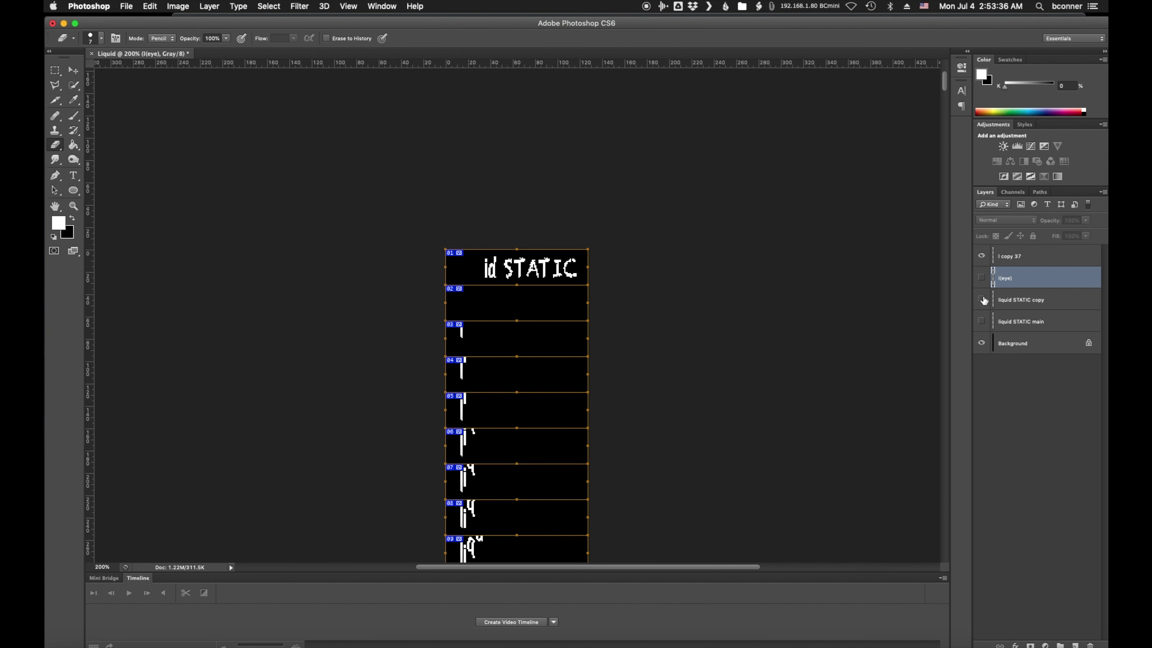
pyautogui.click(982, 301)
pyautogui.click(982, 300)
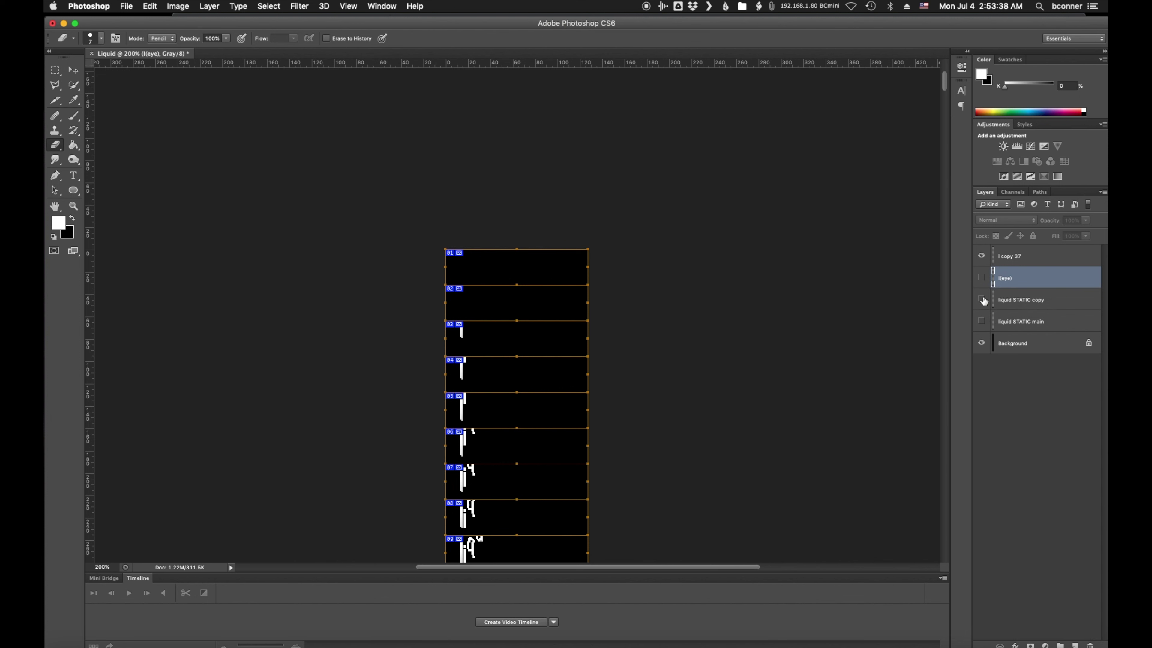
pyautogui.click(982, 278)
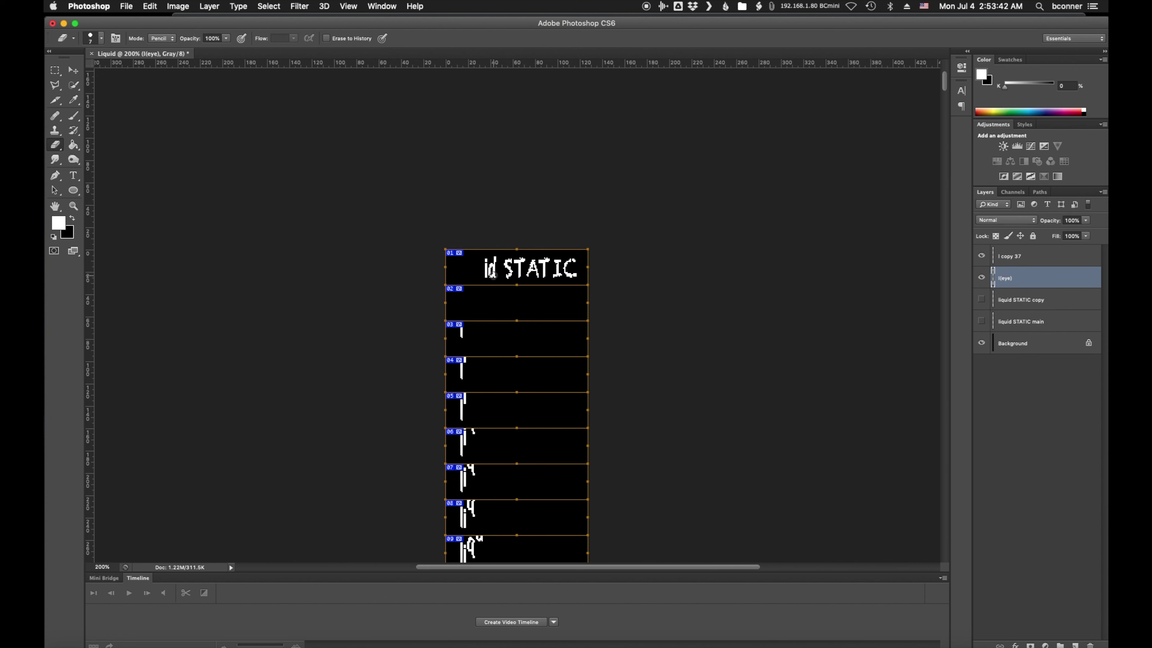
# Erase the d and the word STATIC in slice 01 of the "I(eye)" layer, leaving only the i.
pyautogui.press('super+equal')
pyautogui.press('super+equal')
pyautogui.press('super+equal')
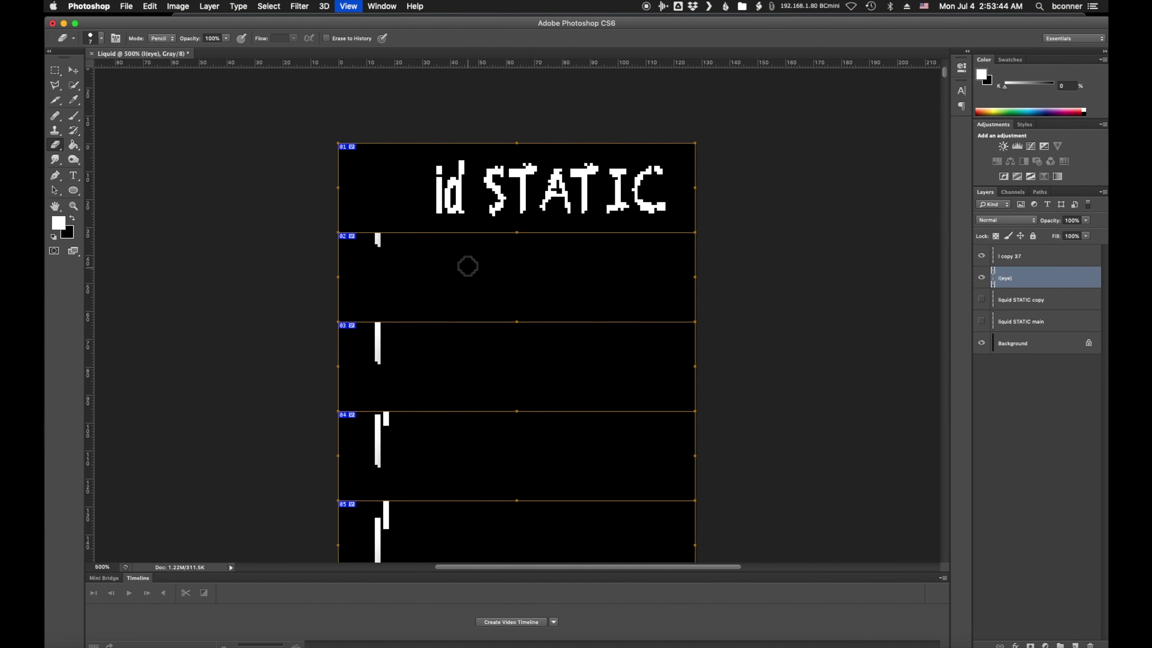
pyautogui.moveTo(453, 181); pyautogui.dragTo(452, 206)
pyautogui.moveTo(644, 203)
pyautogui.mouseDown()
pyautogui.moveTo(498, 199)
pyautogui.moveTo(459, 168)
pyautogui.moveTo(462, 159)
pyautogui.moveTo(521, 186)
pyautogui.moveTo(562, 190)
pyautogui.moveTo(643, 193)
pyautogui.moveTo(666, 178)
pyautogui.moveTo(500, 172)
pyautogui.moveTo(566, 193)
pyautogui.mouseUp()
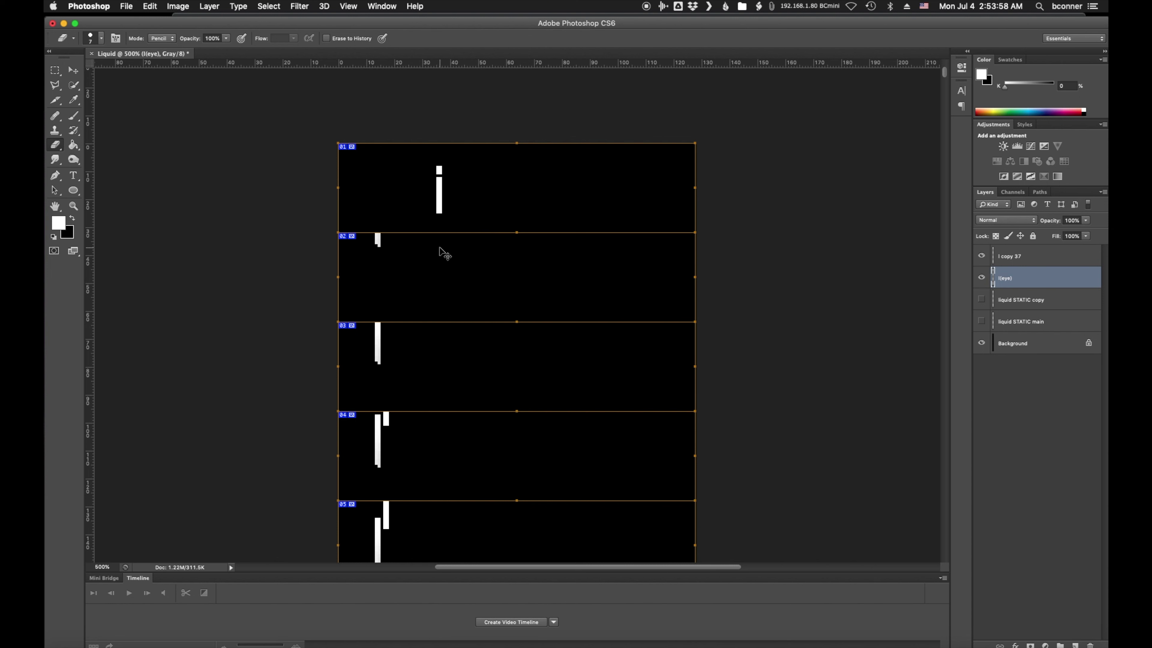
# Examine how the letters drop into place down to slice 13 to decide which slice the new i should start in.
pyautogui.press('super+minus')
pyautogui.press('super+minus')
pyautogui.press('super+minus')
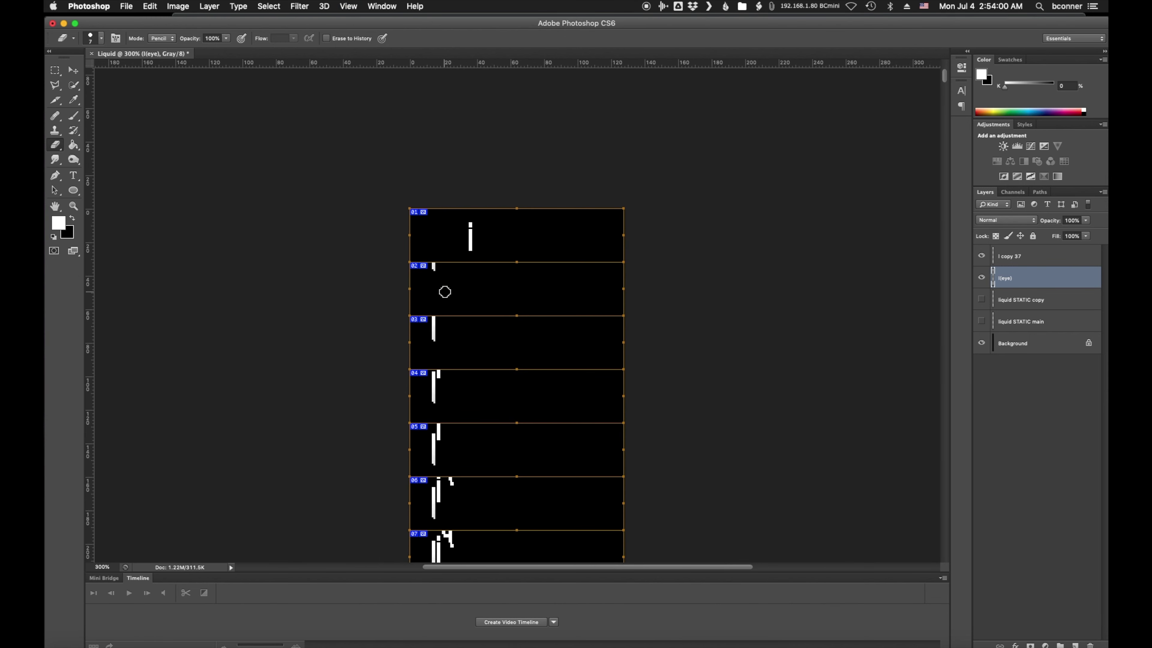
pyautogui.scroll(-10, 445, 305)
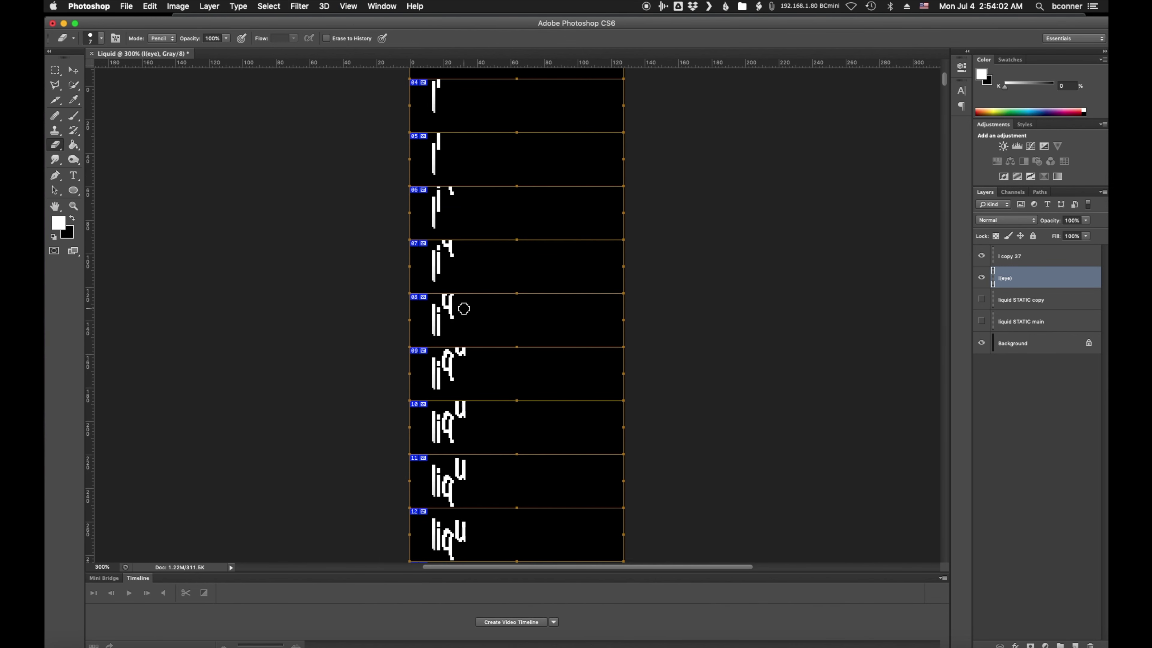
pyautogui.scroll(-1, 463, 308)
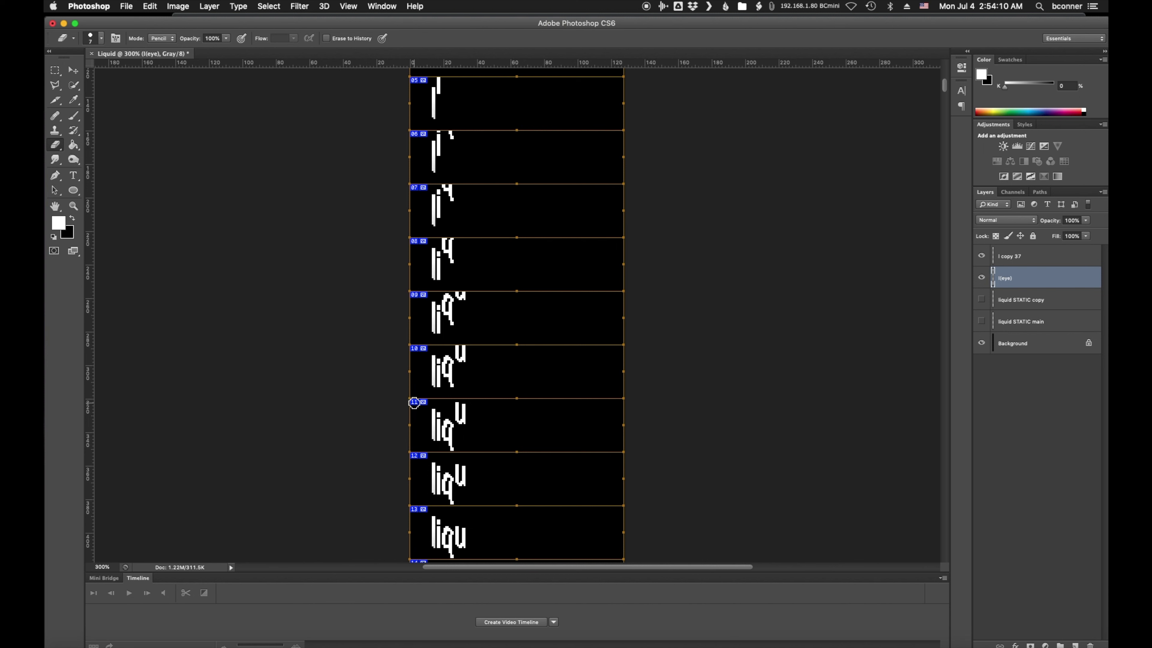
pyautogui.scroll(9, 484, 417)
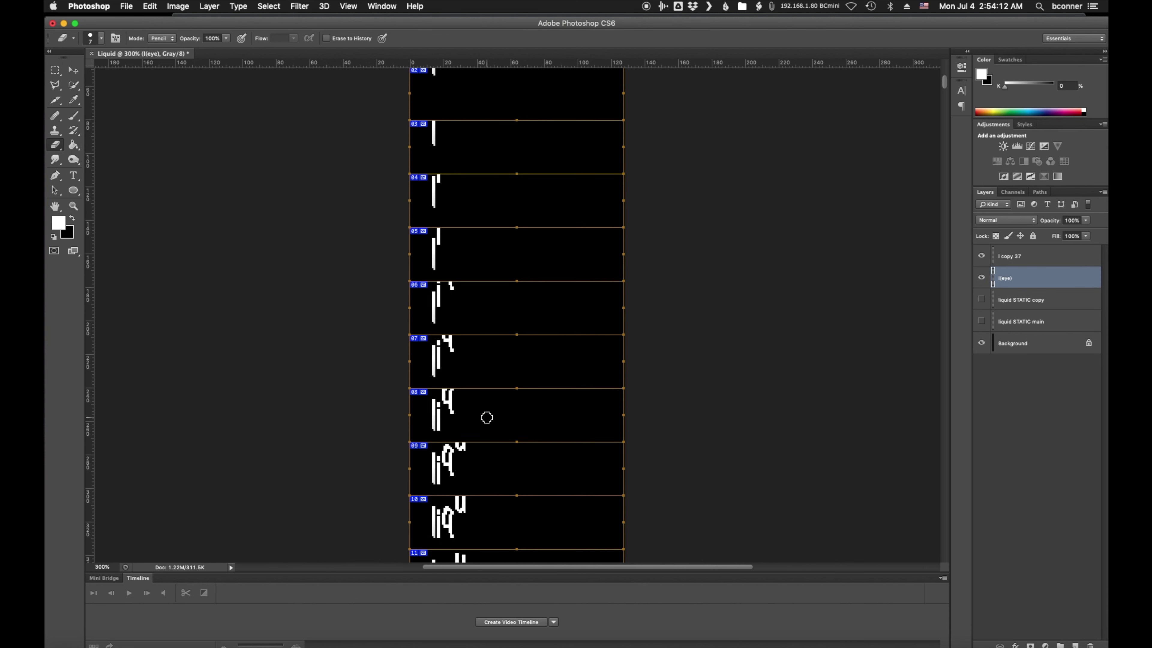
pyautogui.scroll(1, 487, 416)
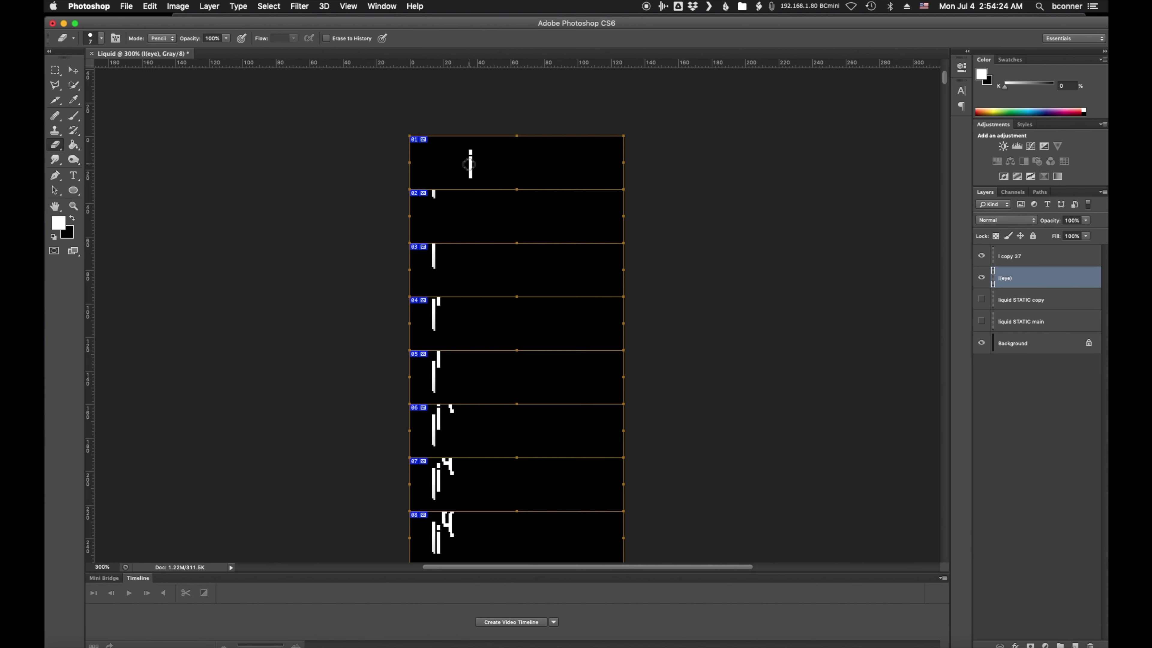
# Offset the "I(eye)" layer 0 pixels right and +320 pixels down with Wrap Around, and check the i's placement in slice 11.
pyautogui.click(414, 6)
pyautogui.write('off')
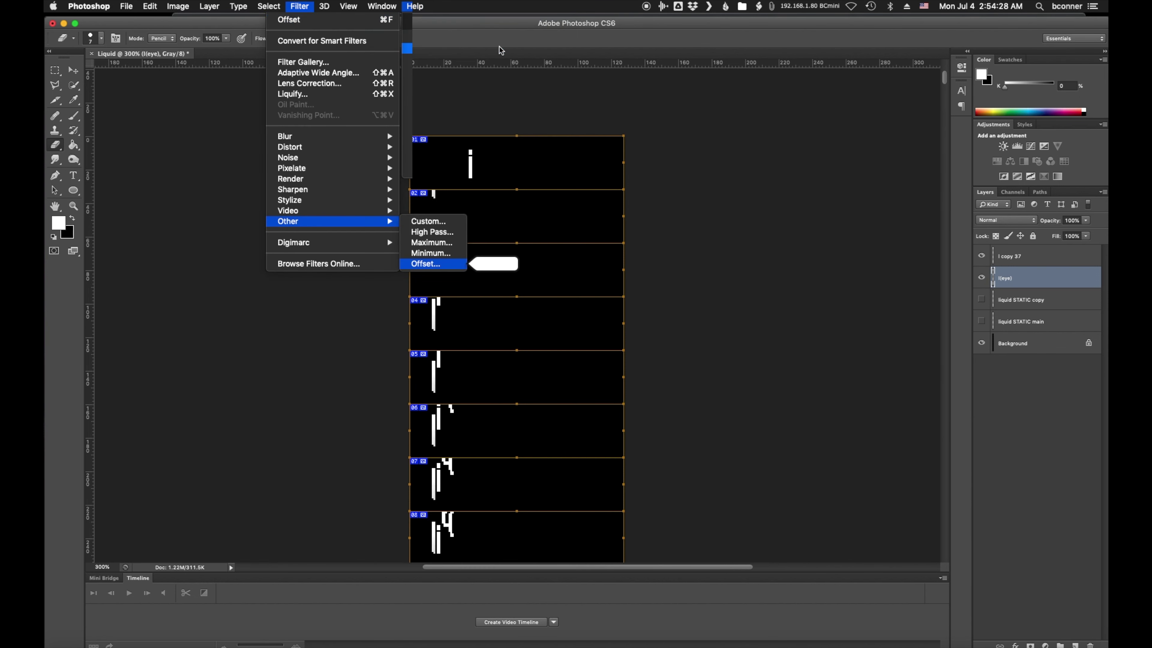
pyautogui.click(501, 50)
pyautogui.click(540, 302)
pyautogui.write('0')
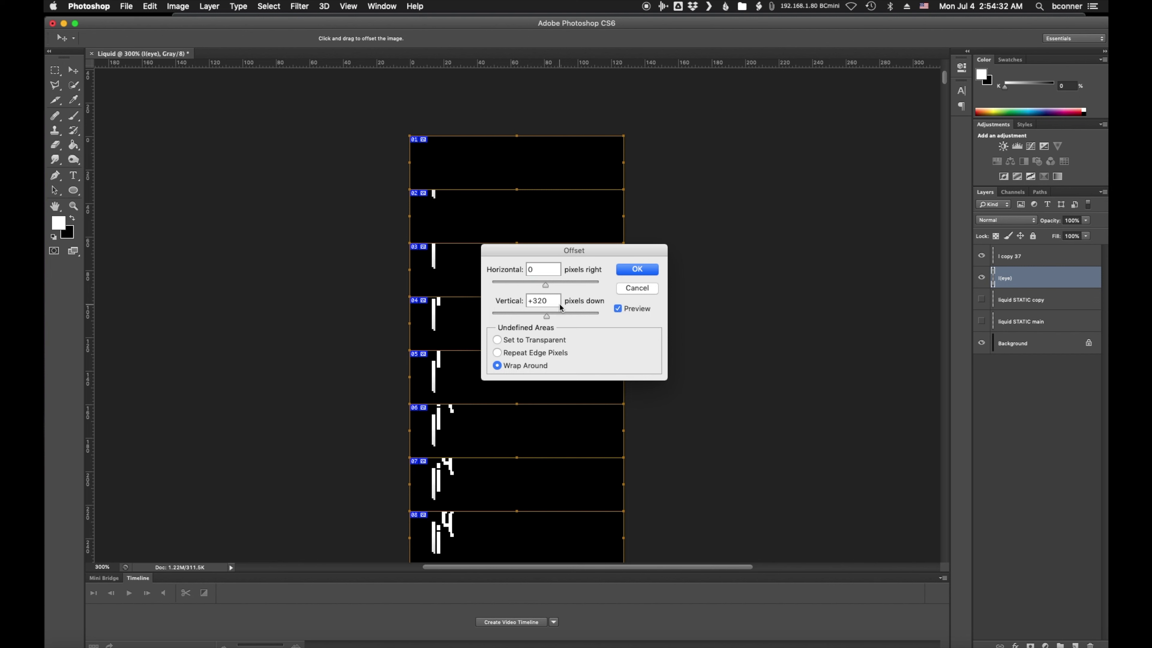
pyautogui.click(637, 270)
pyautogui.press('e')
pyautogui.scroll(-10, 531, 352)
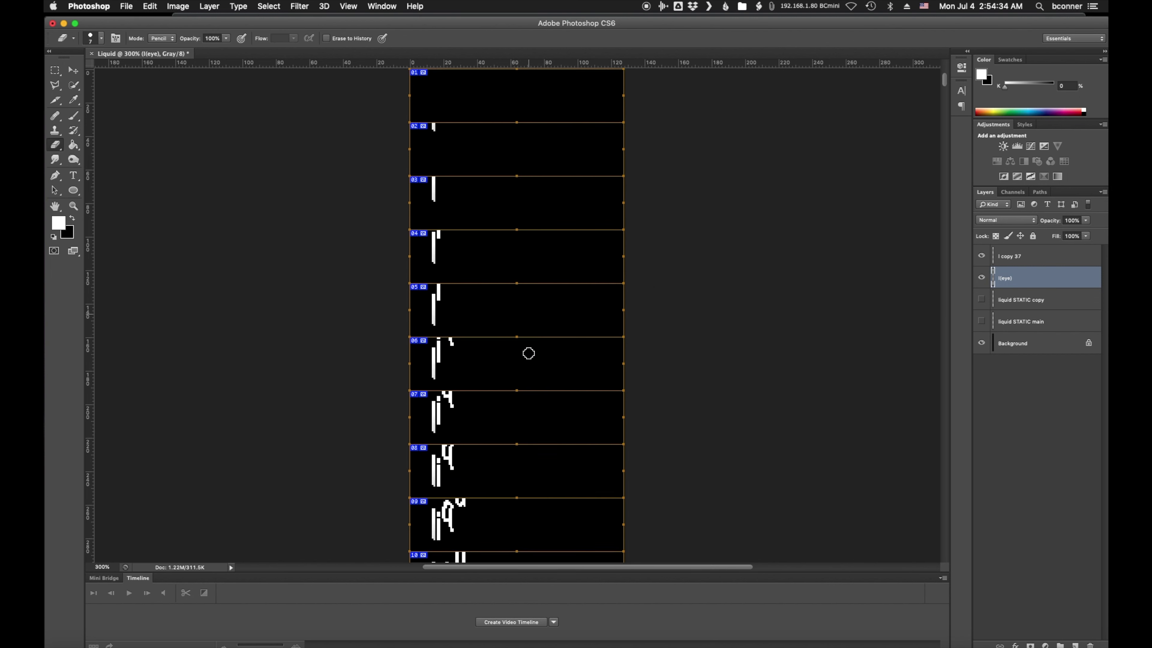
pyautogui.scroll(1, 527, 352)
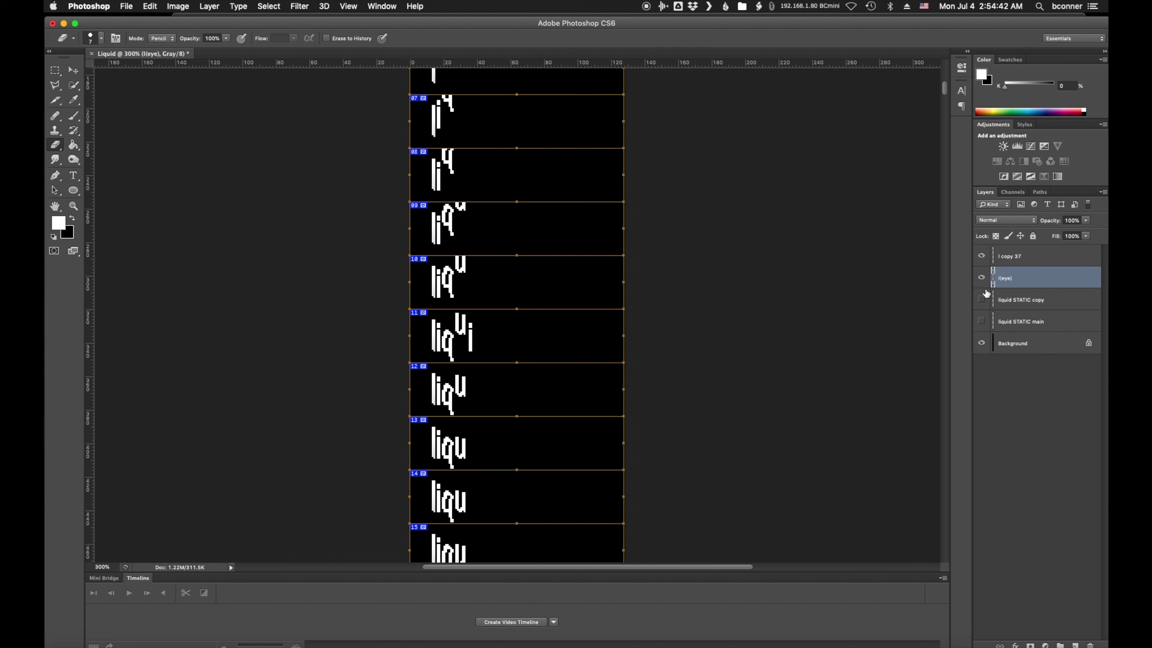
# Check slice 01 with "liquid STATIC copy" shown, hide that layer, and examine the i's placement among the letters from slice 11 onward.
pyautogui.click(981, 300)
pyautogui.scroll(15, 898, 325)
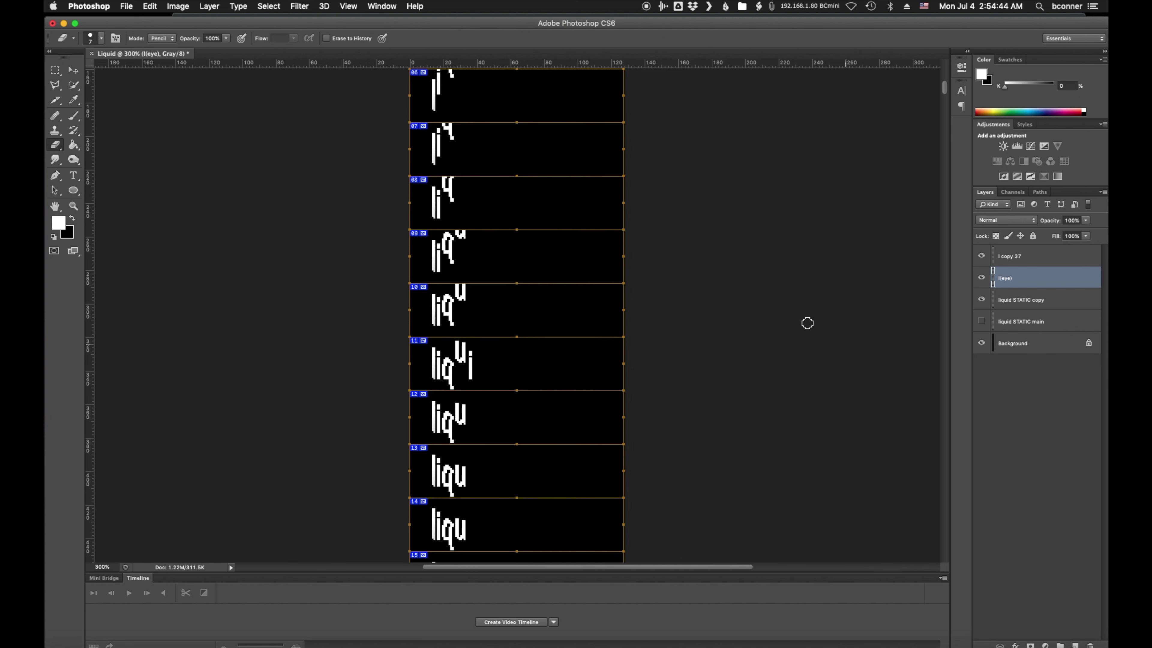
pyautogui.scroll(-3, 802, 323)
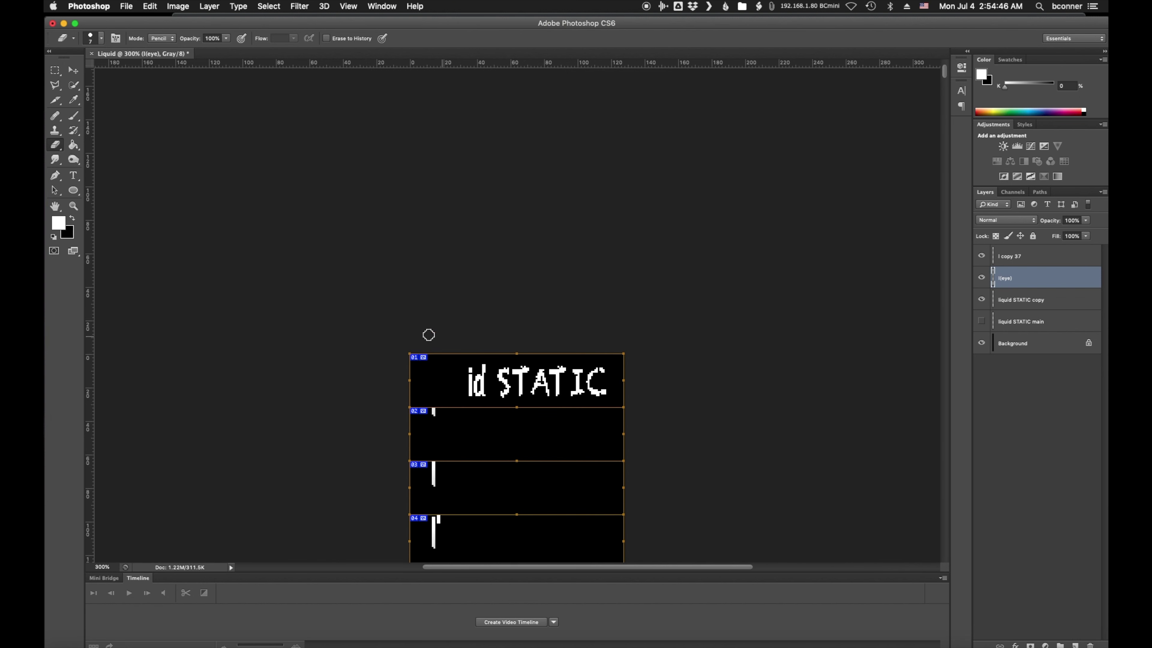
pyautogui.click(981, 299)
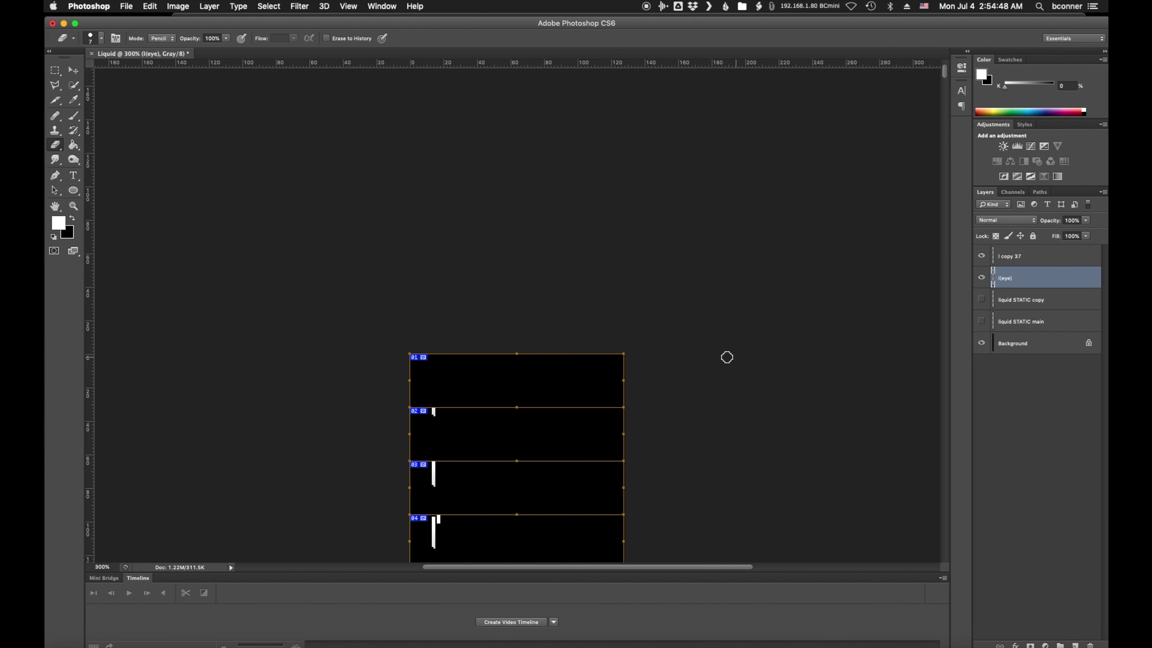
pyautogui.scroll(-7, 673, 345)
pyautogui.scroll(-12, 666, 339)
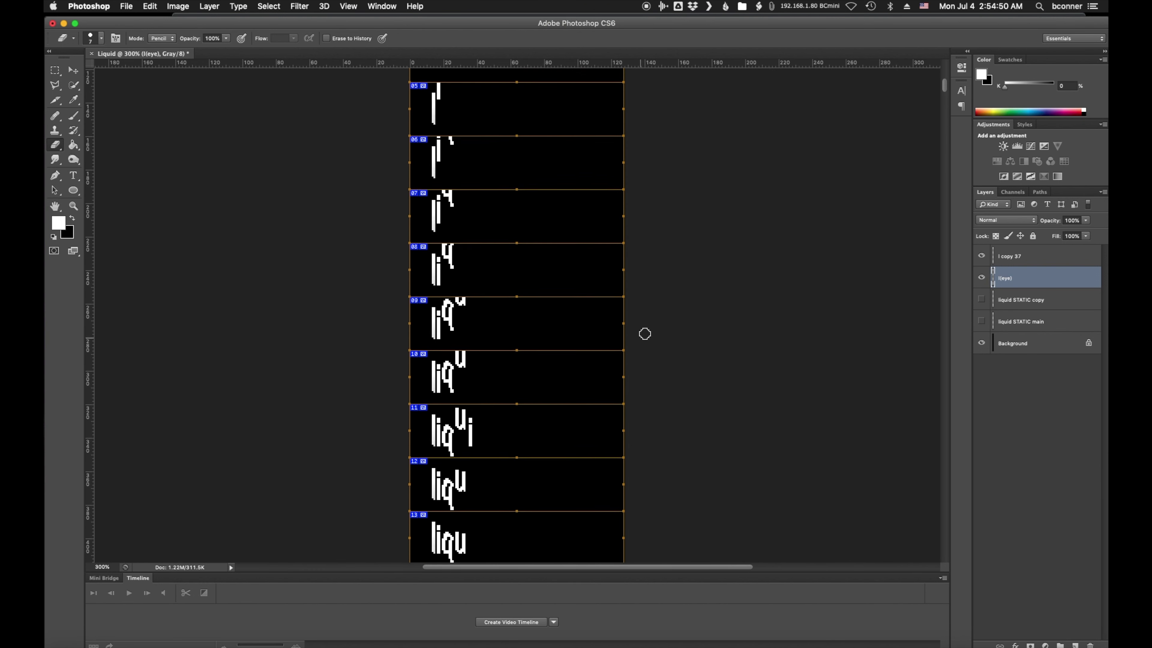
pyautogui.scroll(-2, 621, 330)
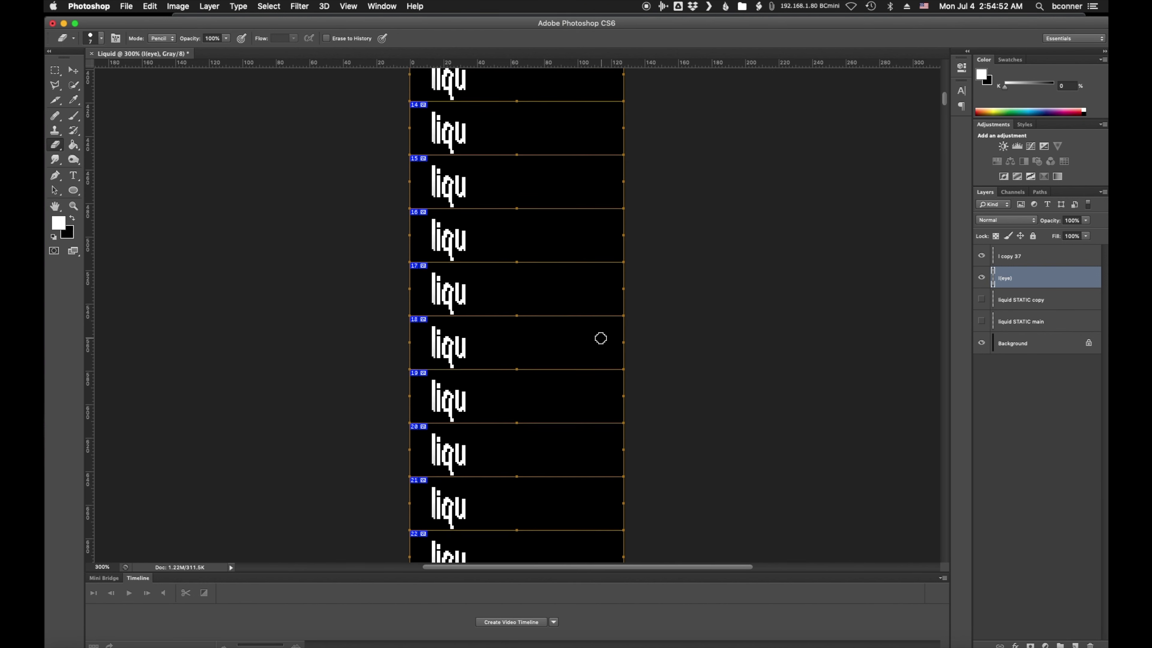
pyautogui.scroll(8, 657, 344)
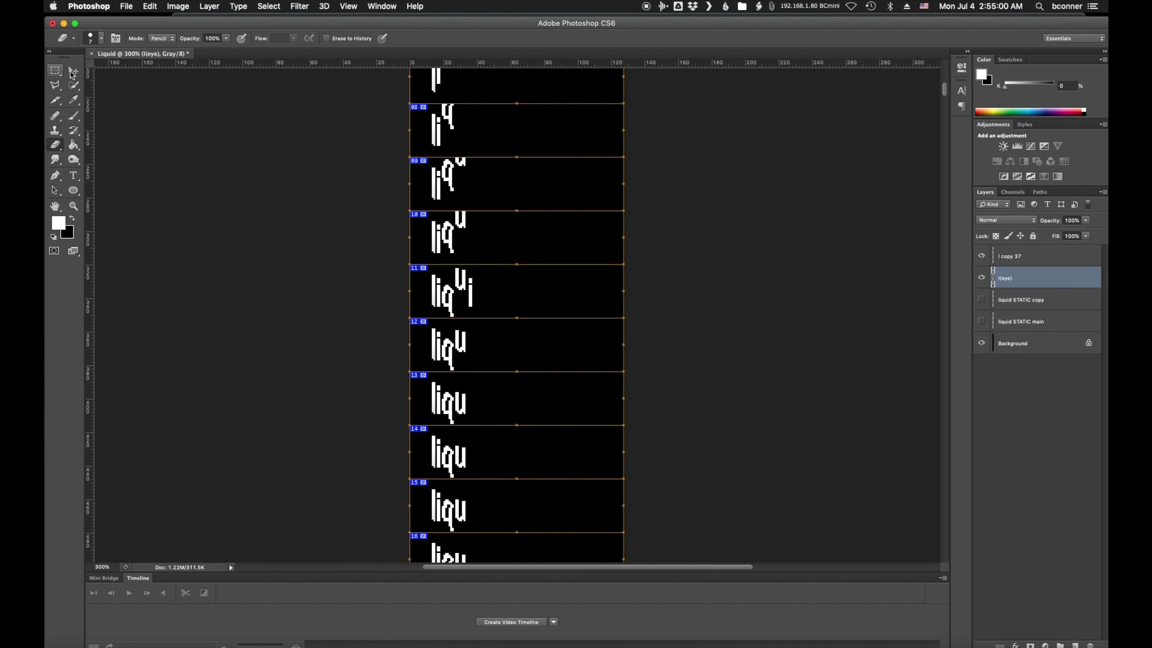
# Move the i in slice 11 straight up until its base rests on the boundary between slices 10 and 11.
pyautogui.click(73, 71)
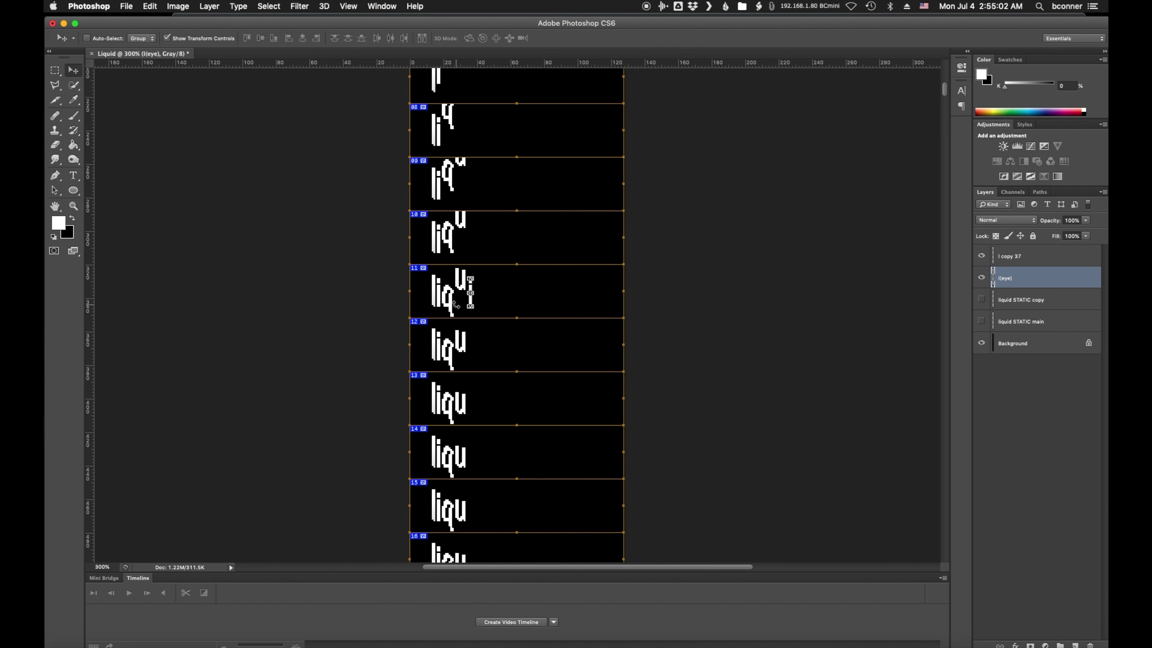
pyautogui.press('super+equal')
pyautogui.press('super+equal')
pyautogui.press('super+equal')
pyautogui.press('super+equal')
pyautogui.press('super+equal')
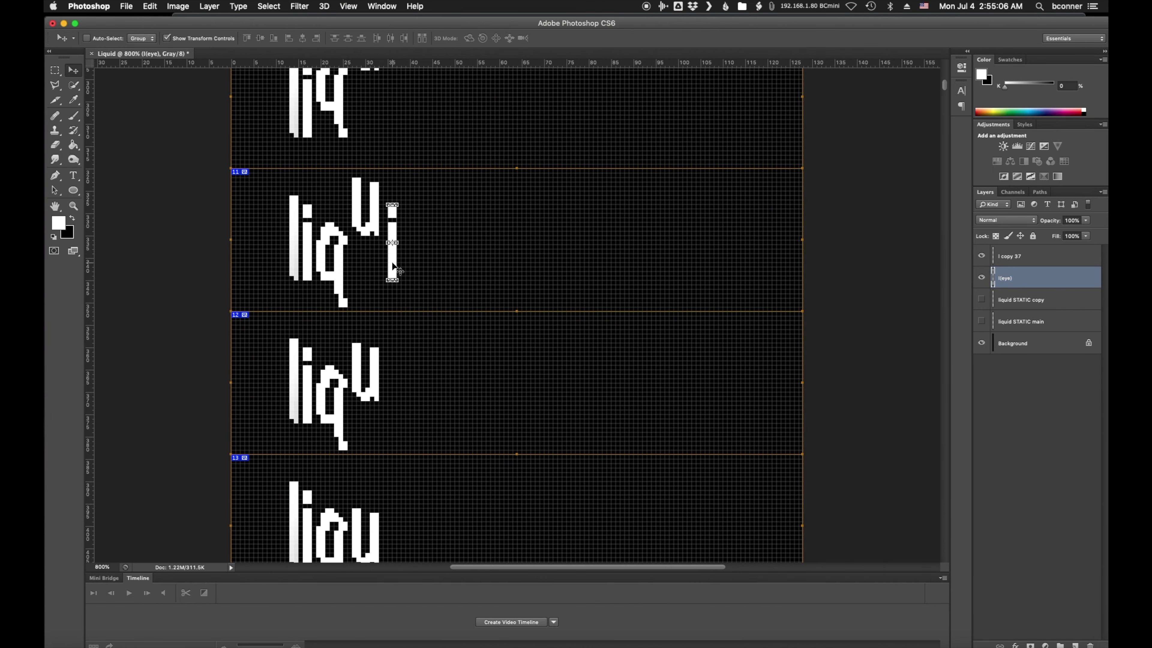
pyautogui.moveTo(392, 266); pyautogui.dragTo(389, 236)
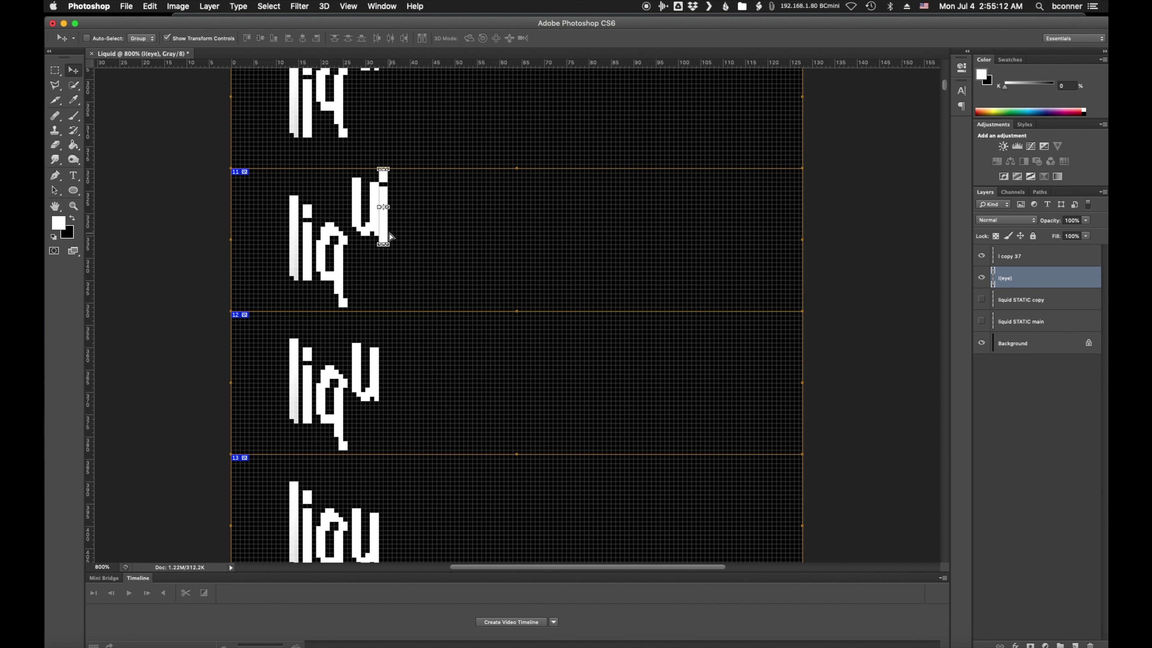
pyautogui.press('super+z')
pyautogui.moveTo(392, 256); pyautogui.dragTo(394, 154)
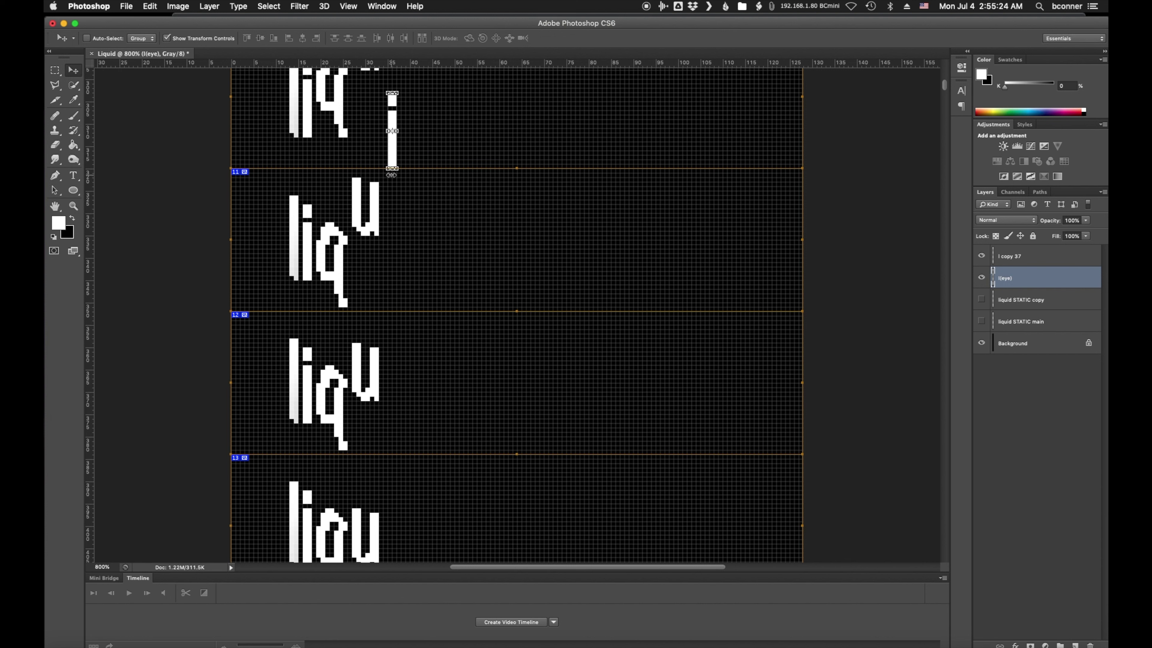
# Nudge the i down 5 pixels so its base hangs into the upper edge of slice 11.
pyautogui.press('Down')
pyautogui.press('Down')
pyautogui.press('Down')
pyautogui.press('Down')
pyautogui.press('Down')
pyautogui.scroll(10, 389, 187)
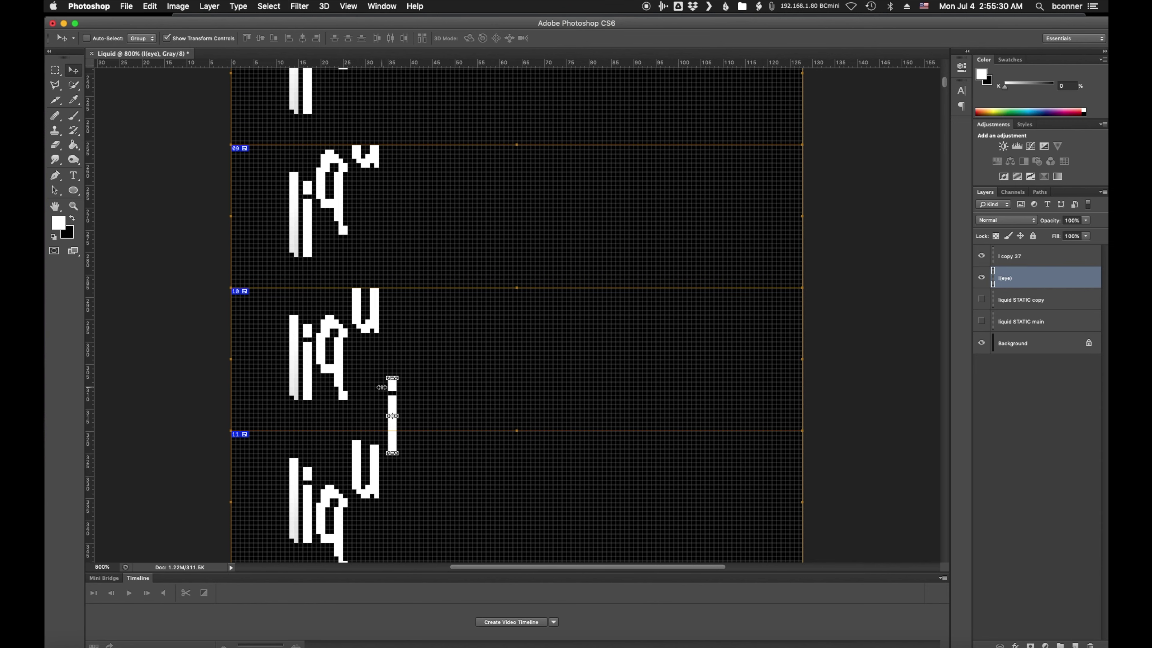
pyautogui.scroll(-7, 377, 379)
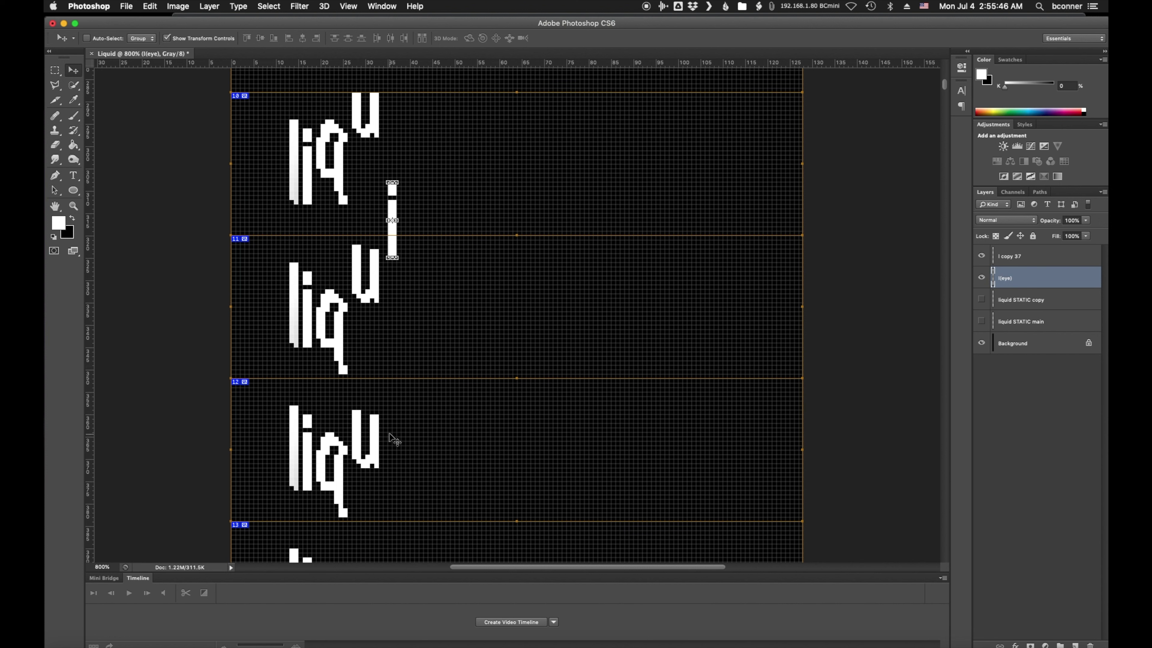
# Offset the "I(eye)" layer down by one slice plus about 5 pixels with Wrap Around, then undo the shift on this original layer.
pyautogui.click(422, 9)
pyautogui.write('offset')
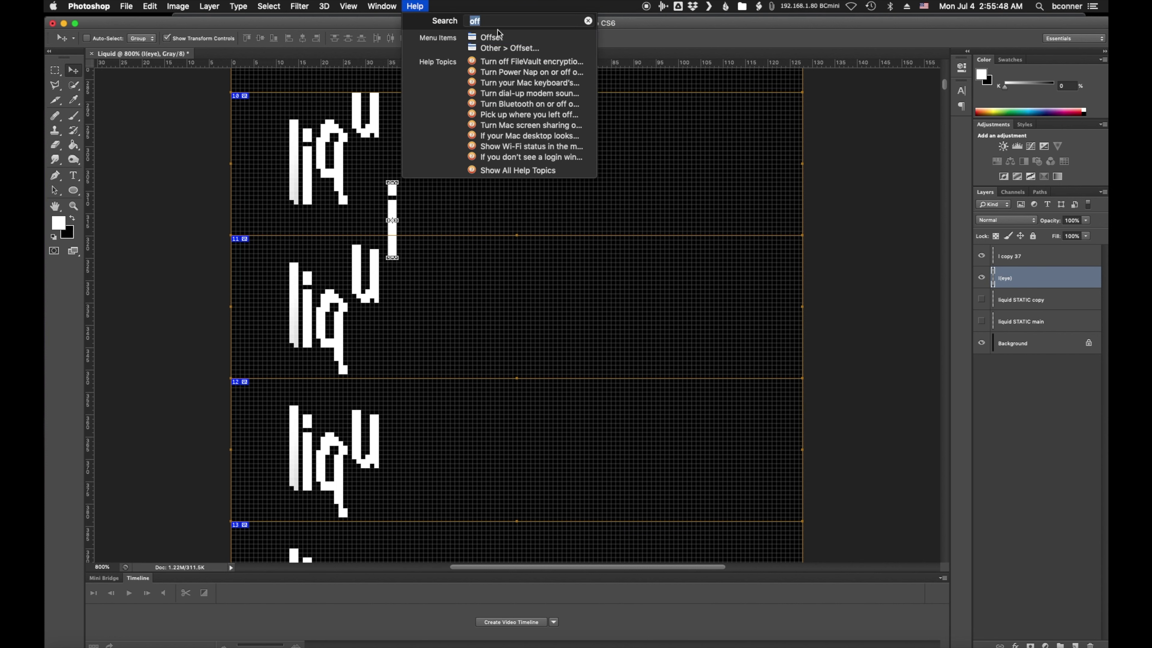
pyautogui.press('Return')
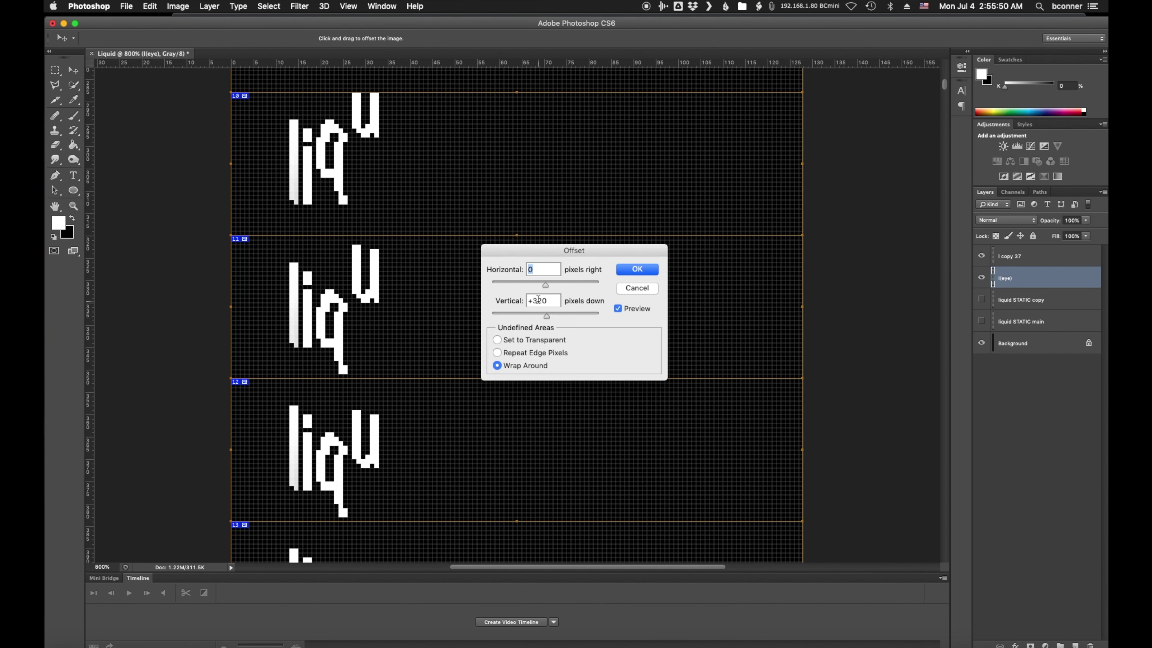
pyautogui.moveTo(534, 300); pyautogui.dragTo(560, 300)
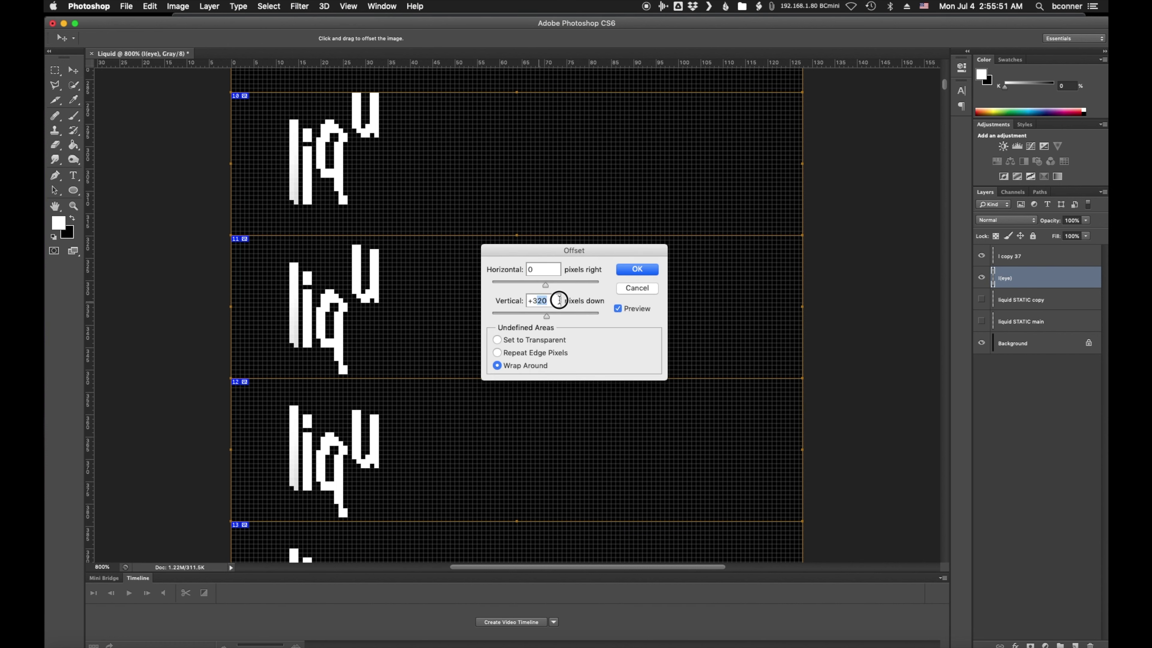
pyautogui.click(637, 271)
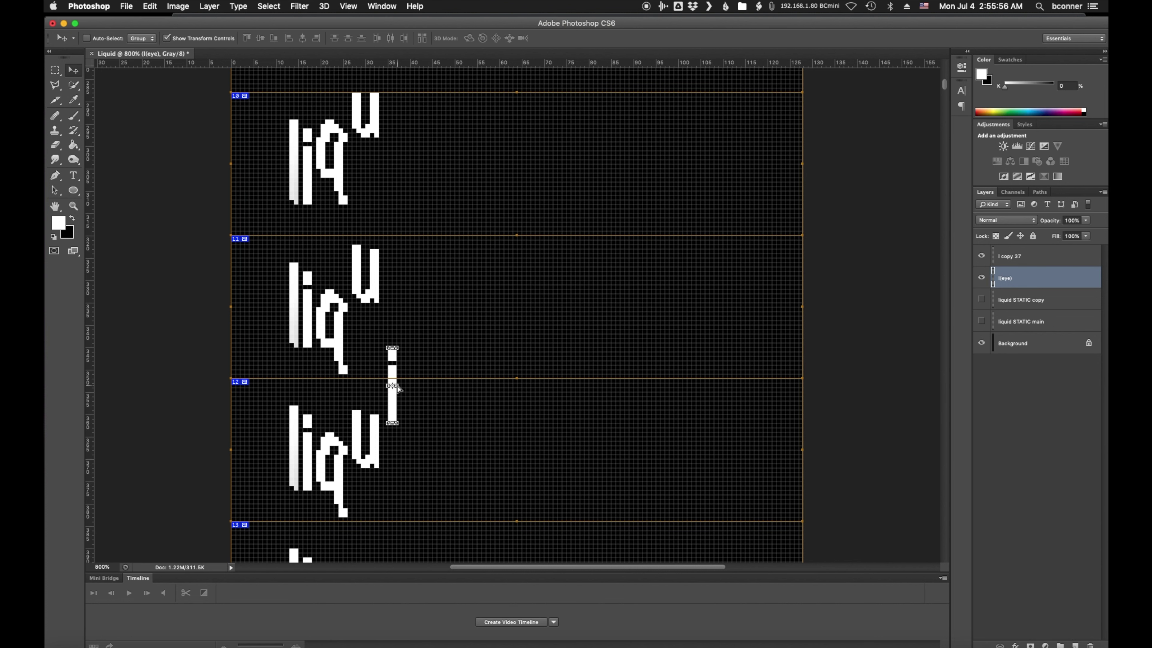
pyautogui.press('super+f')
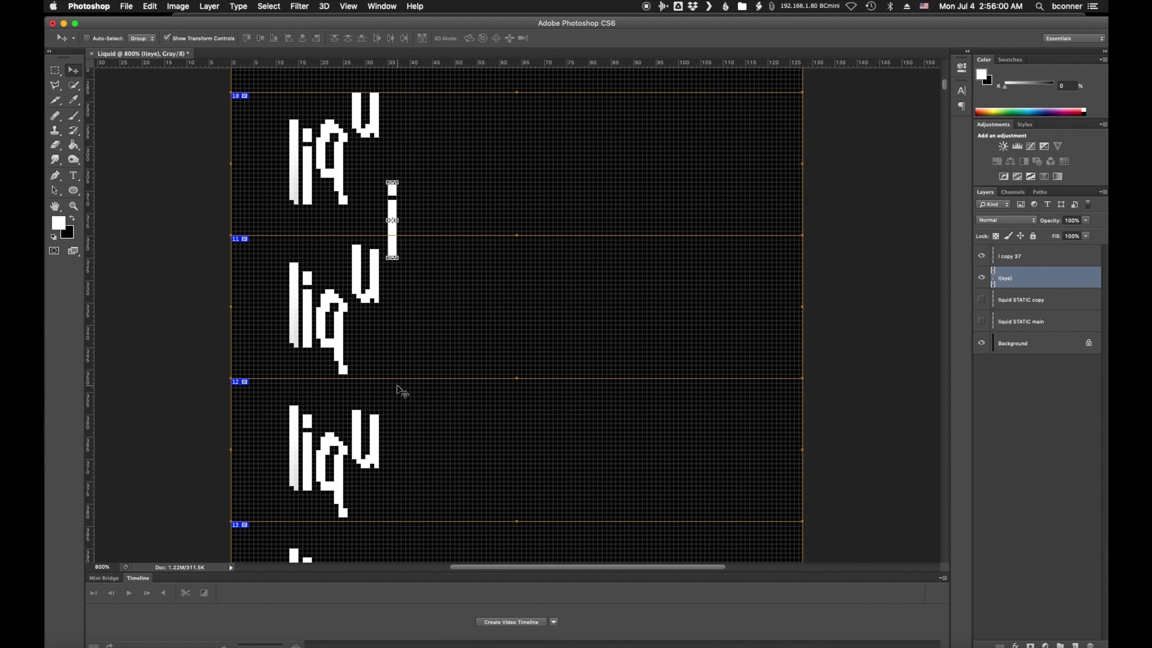
# Duplicate the i layer four times in succession, repeating the last offset on each new copy to lower the i through slices 12 to 15.
pyautogui.press('super+j')
pyautogui.press('super+f')
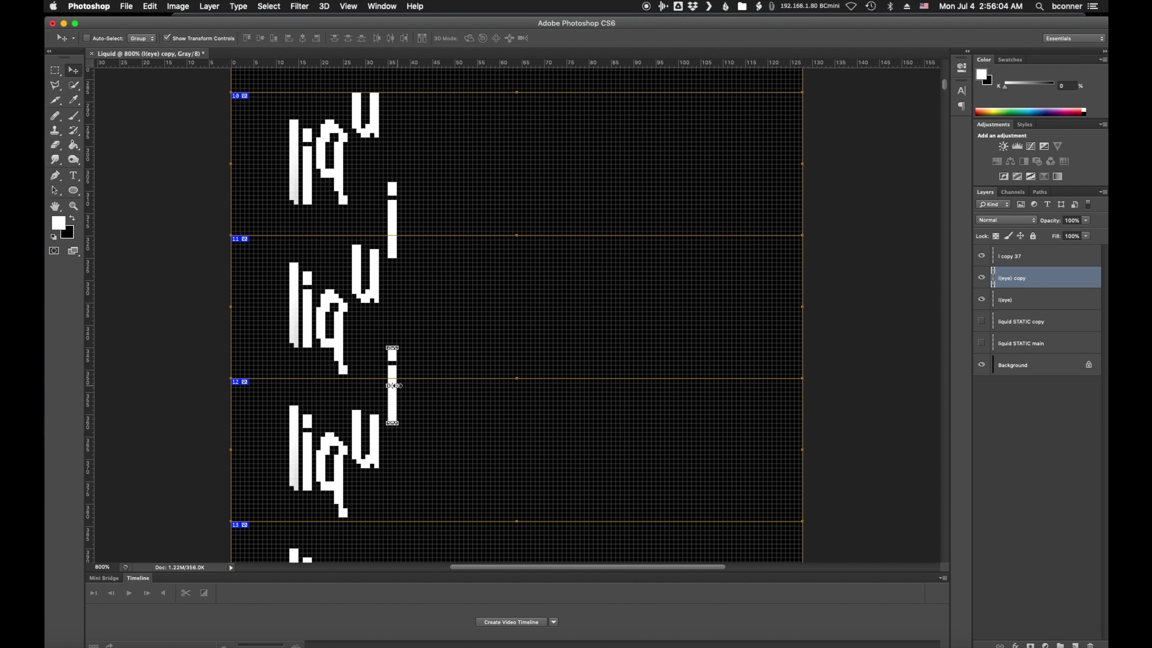
pyautogui.scroll(-5, 462, 378)
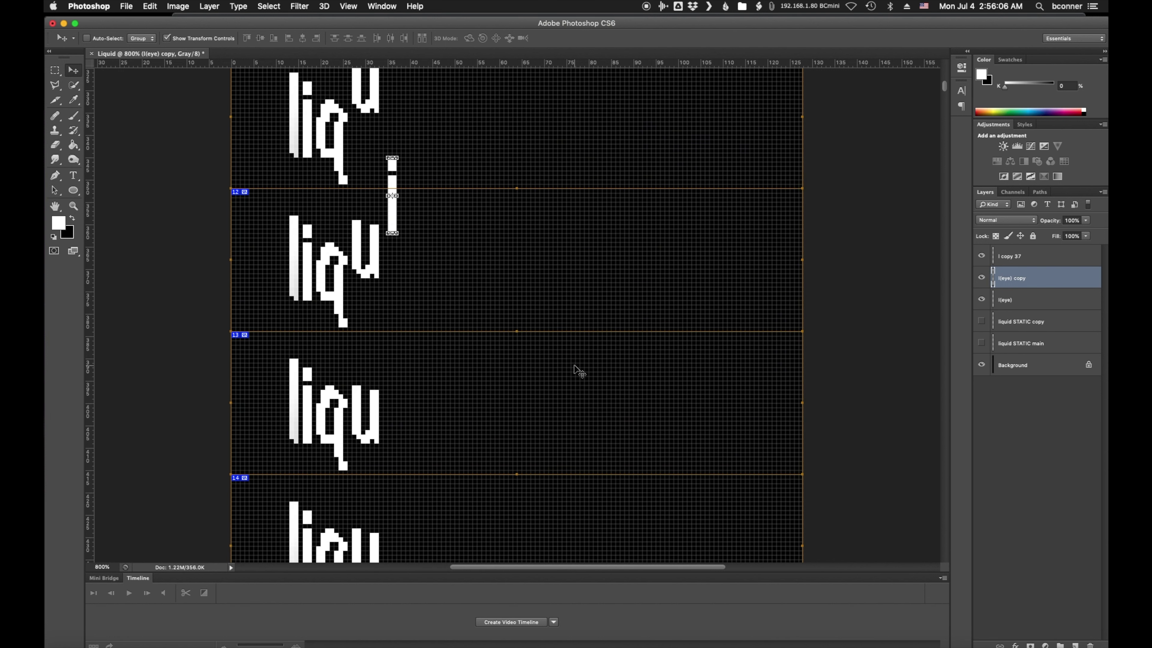
pyautogui.press('super+j')
pyautogui.press('super+f')
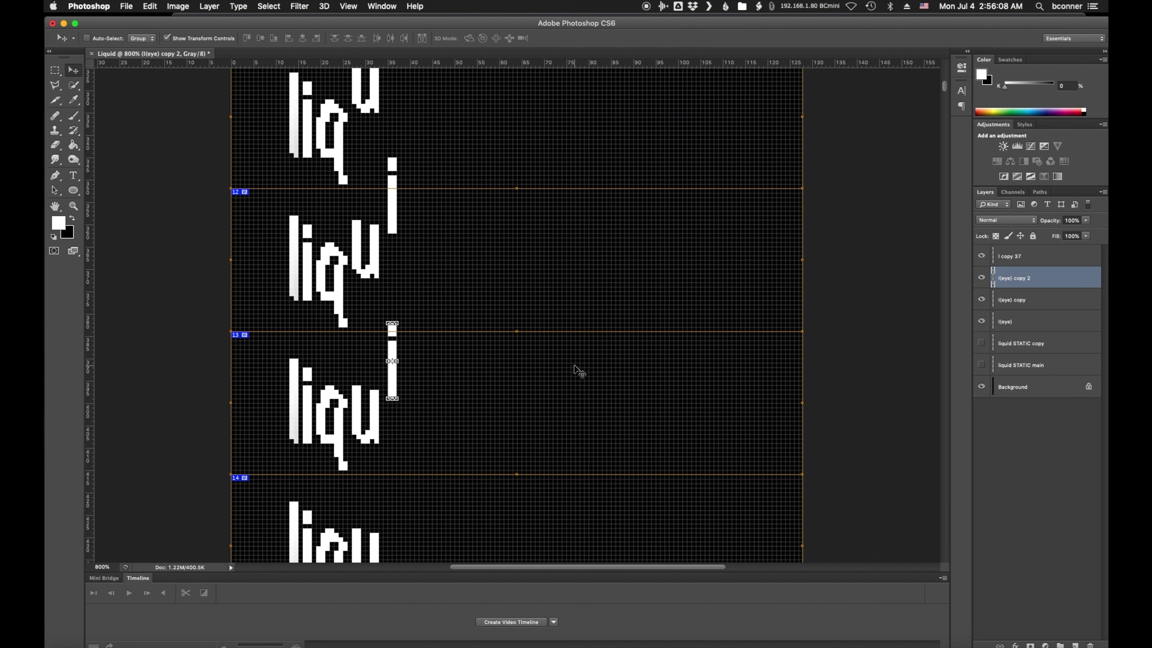
pyautogui.scroll(-2, 544, 349)
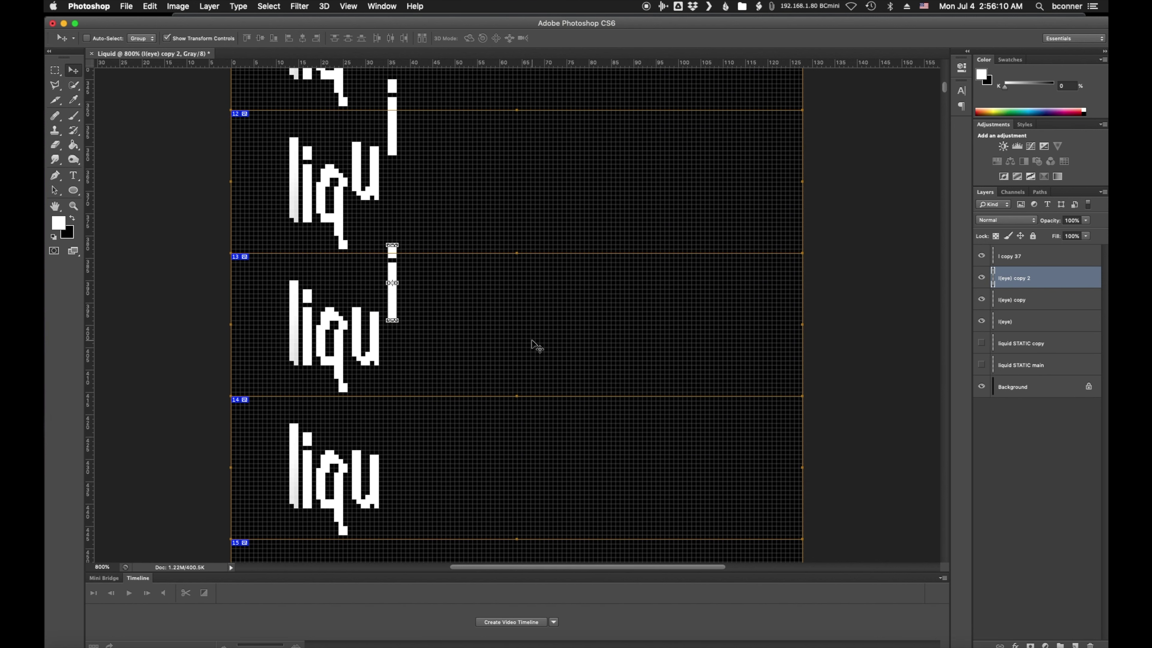
pyautogui.press('super+j')
pyautogui.press('super+f')
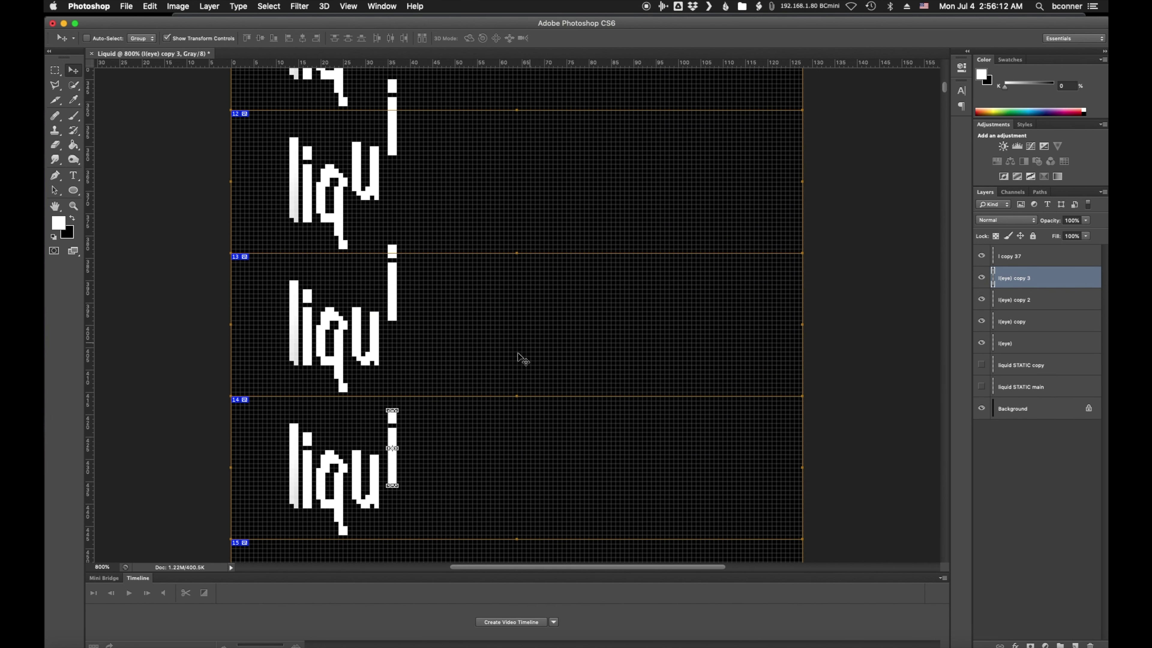
pyautogui.scroll(-1, 456, 391)
pyautogui.scroll(-3, 455, 391)
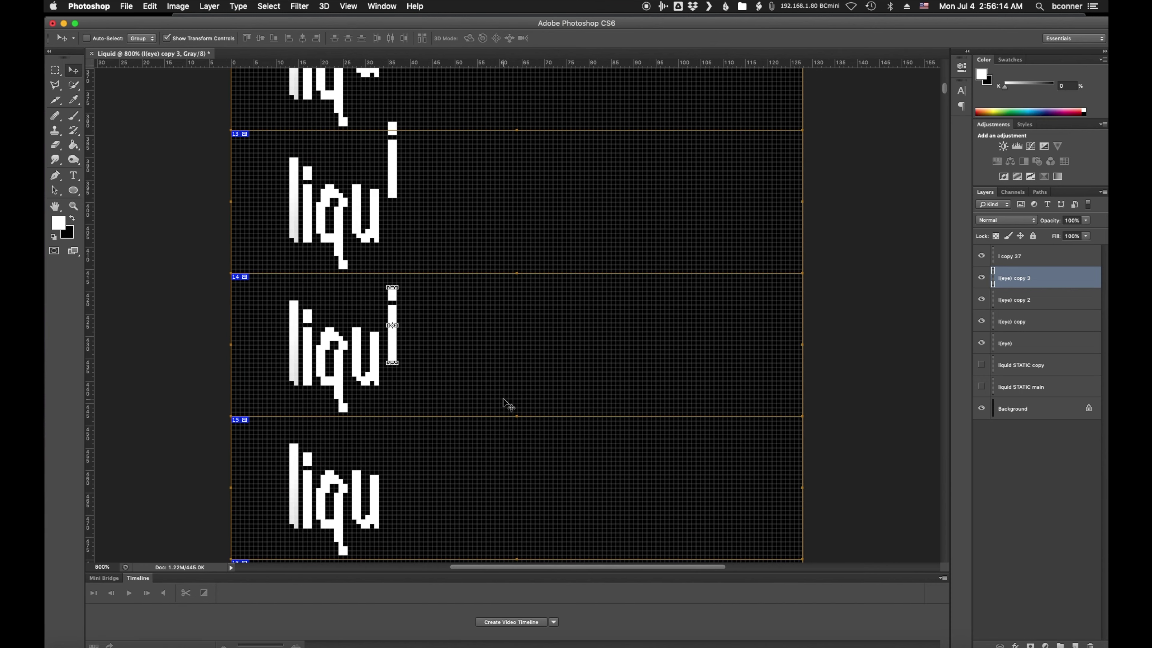
pyautogui.press('super+j')
pyautogui.press('super+f')
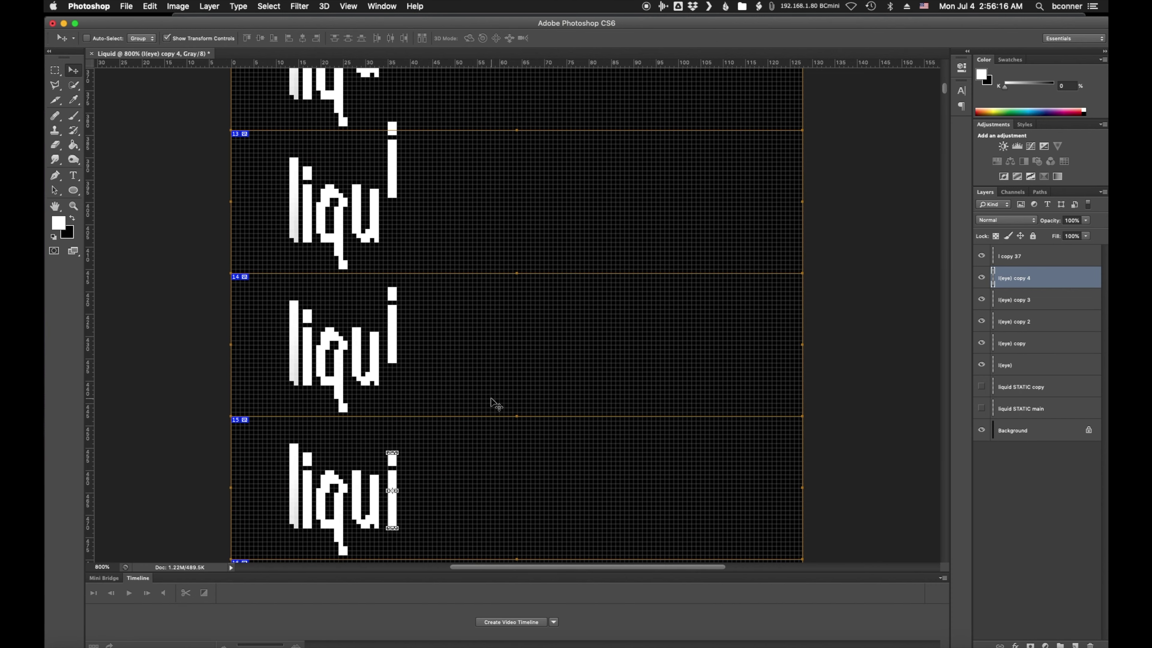
pyautogui.scroll(-4, 496, 404)
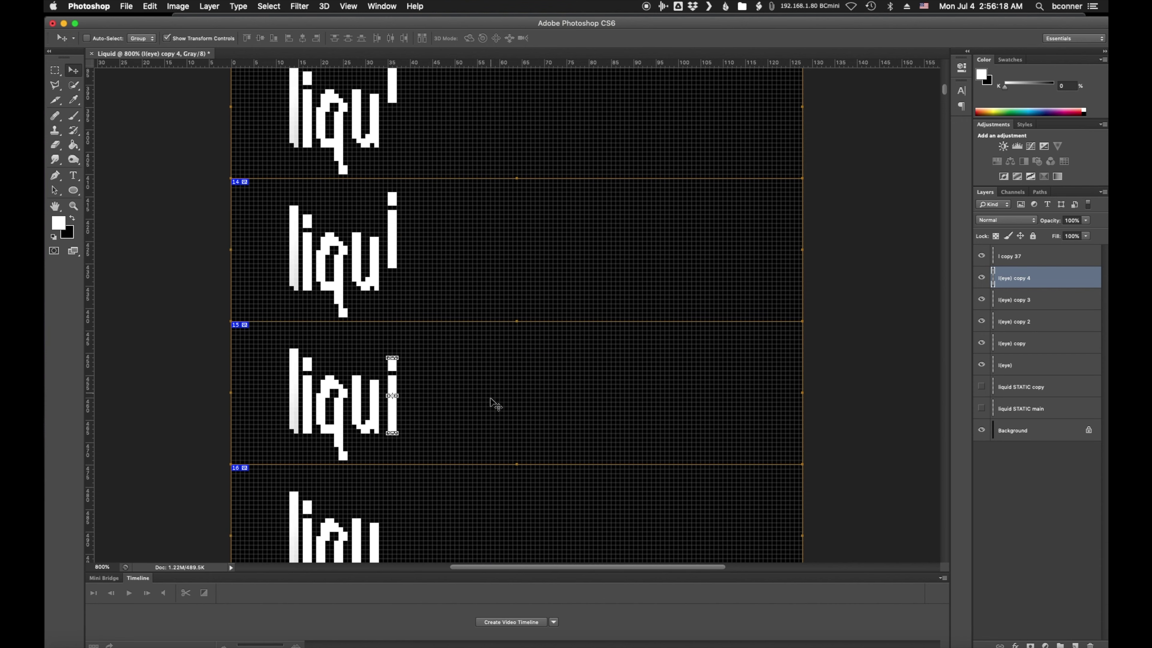
pyautogui.scroll(-1, 490, 398)
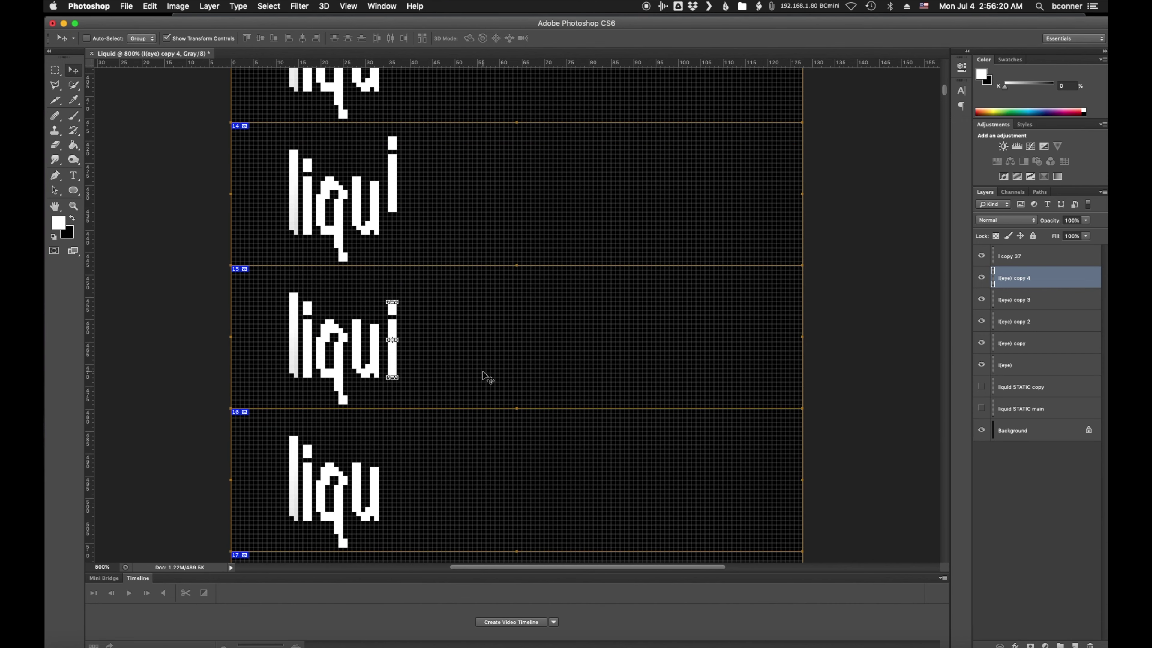
# Offset "I(eye) copy 4" 0 pixels right and +32 pixels down with Wrap Around, then undo the shift on this layer.
pyautogui.click(421, 7)
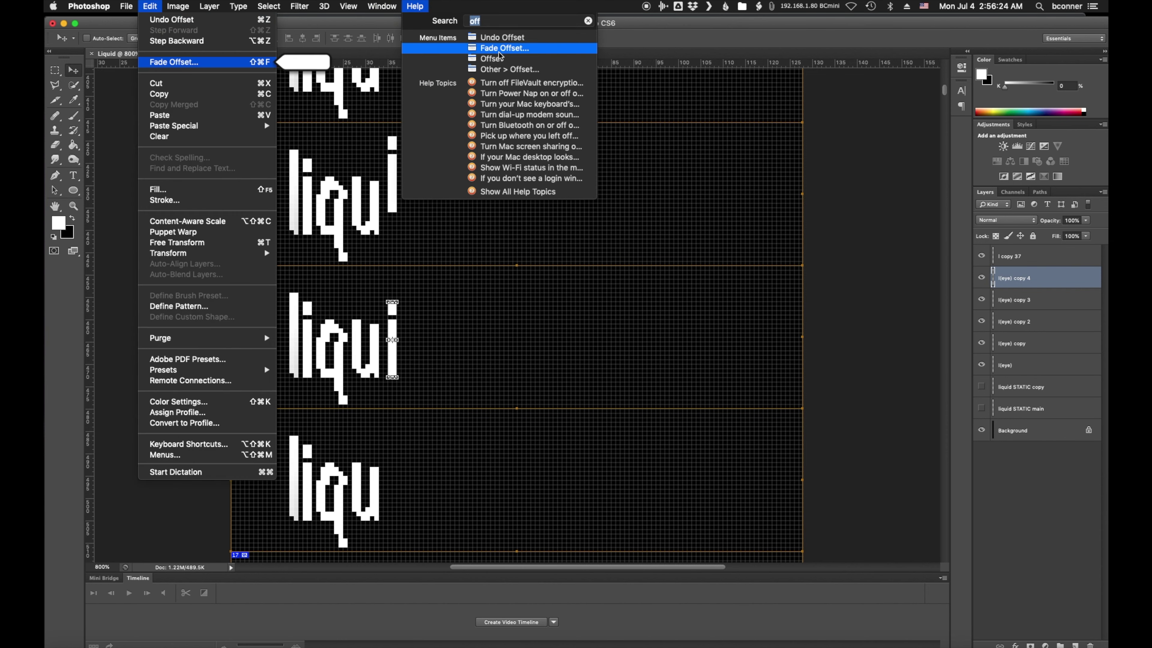
pyautogui.click(507, 69)
pyautogui.doubleClick(536, 300)
pyautogui.write('32')
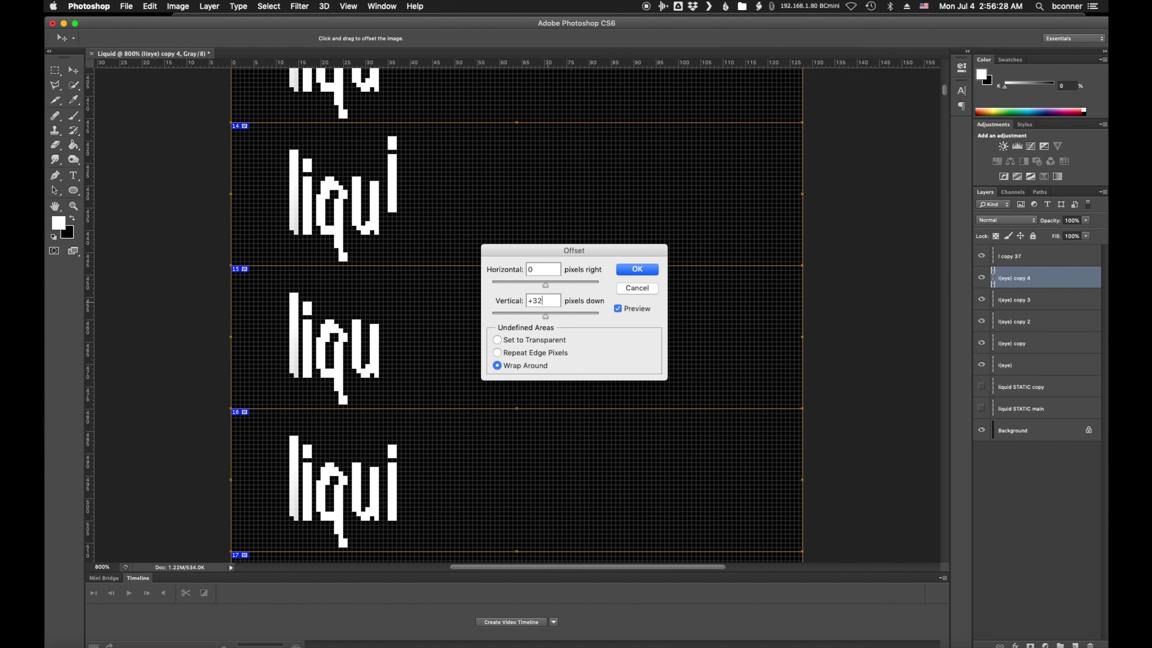
pyautogui.click(637, 270)
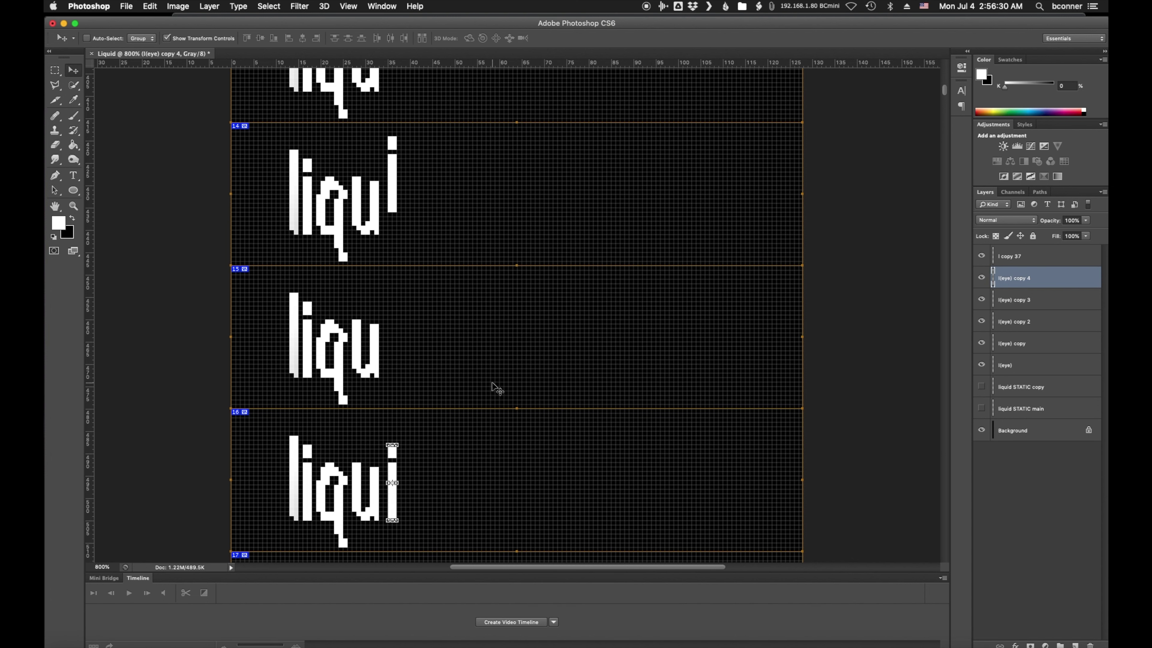
pyautogui.press('super+f')
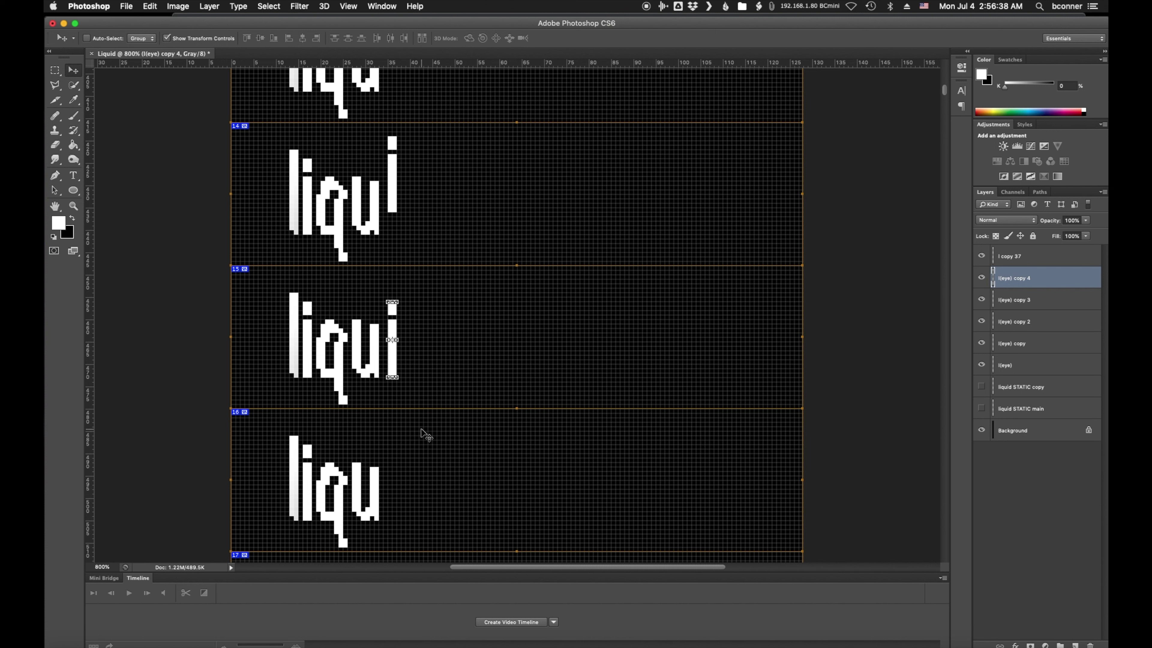
# Duplicate the "I(eye) copy 4" layer and repeat the +32 pixel offset on the copy to place an i in slice 16.
pyautogui.press('super+j')
pyautogui.press('super+f')
pyautogui.scroll(-3, 608, 388)
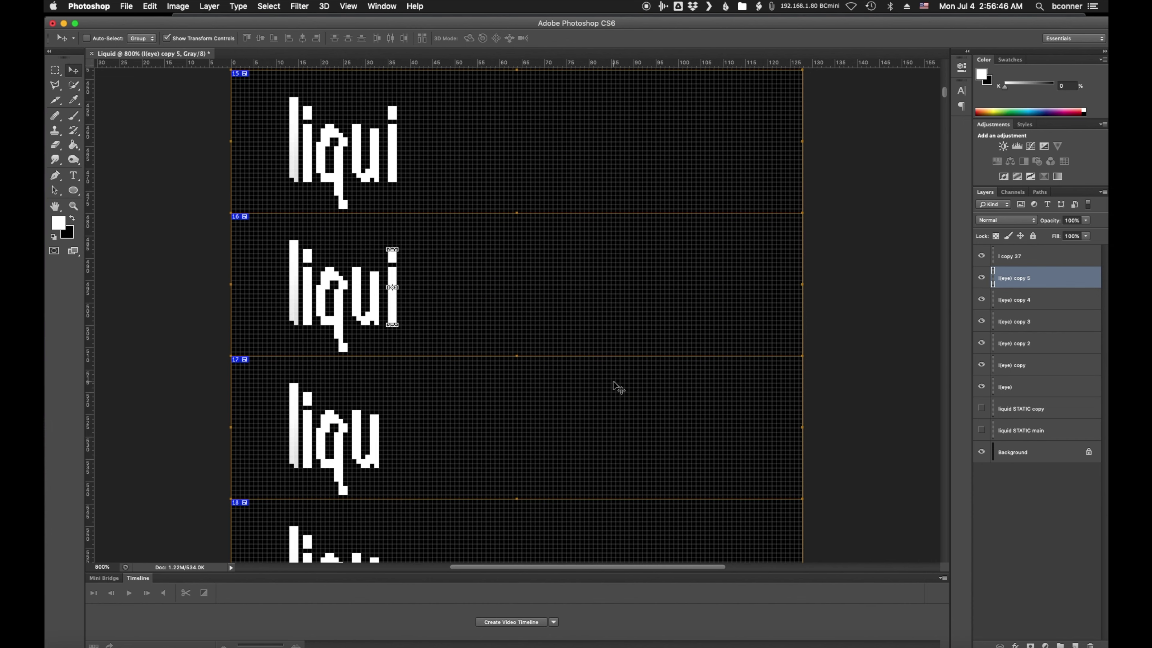
# Examine how the i drops into place across slices 11 to 16 and how the whole strip continues below.
pyautogui.press('super+minus')
pyautogui.press('super+minus')
pyautogui.press('super+minus')
pyautogui.press('super+minus')
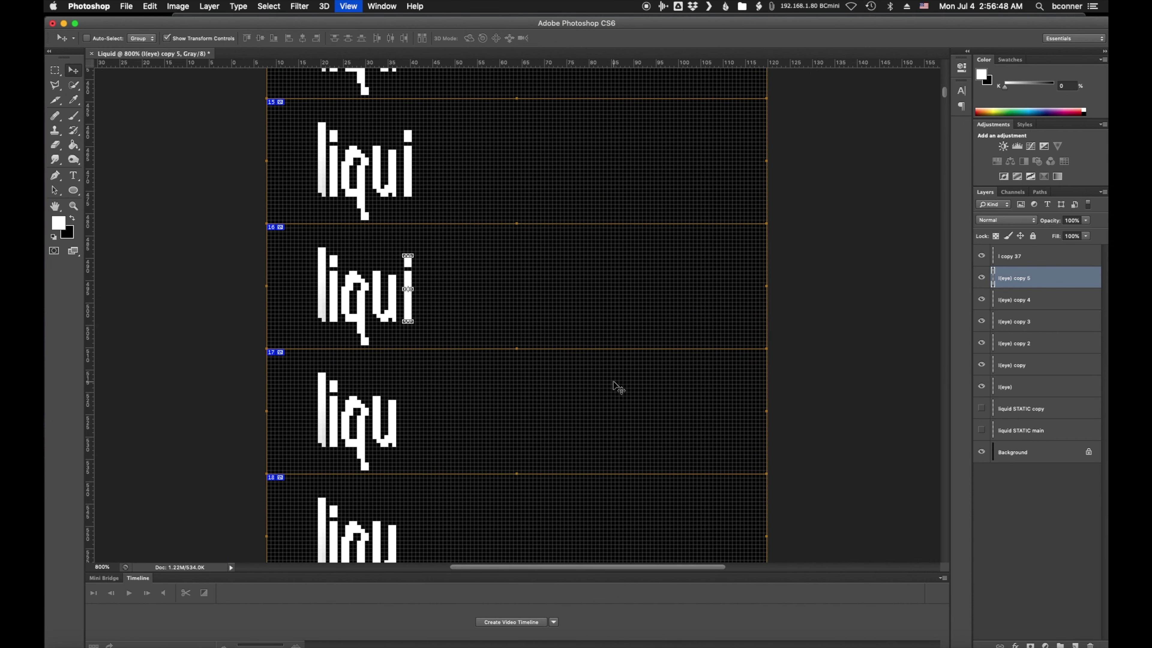
pyautogui.press('super+minus')
pyautogui.press('super+minus')
pyautogui.press('super+minus')
pyautogui.press('super+minus')
pyautogui.press('super+minus')
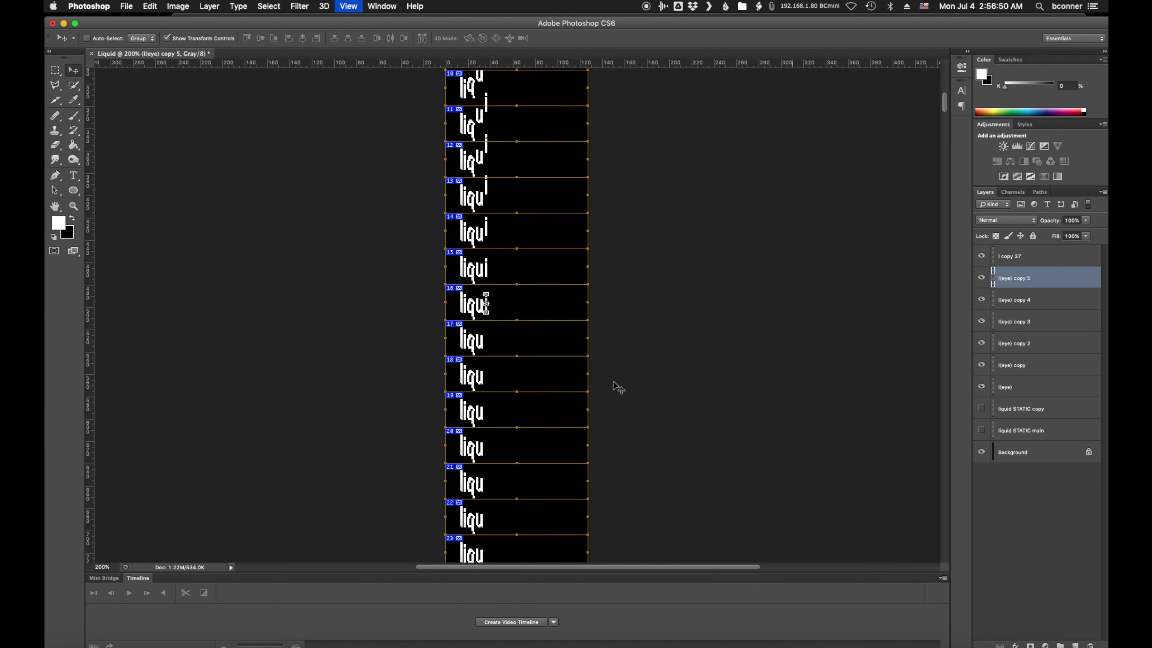
pyautogui.scroll(-5, 618, 386)
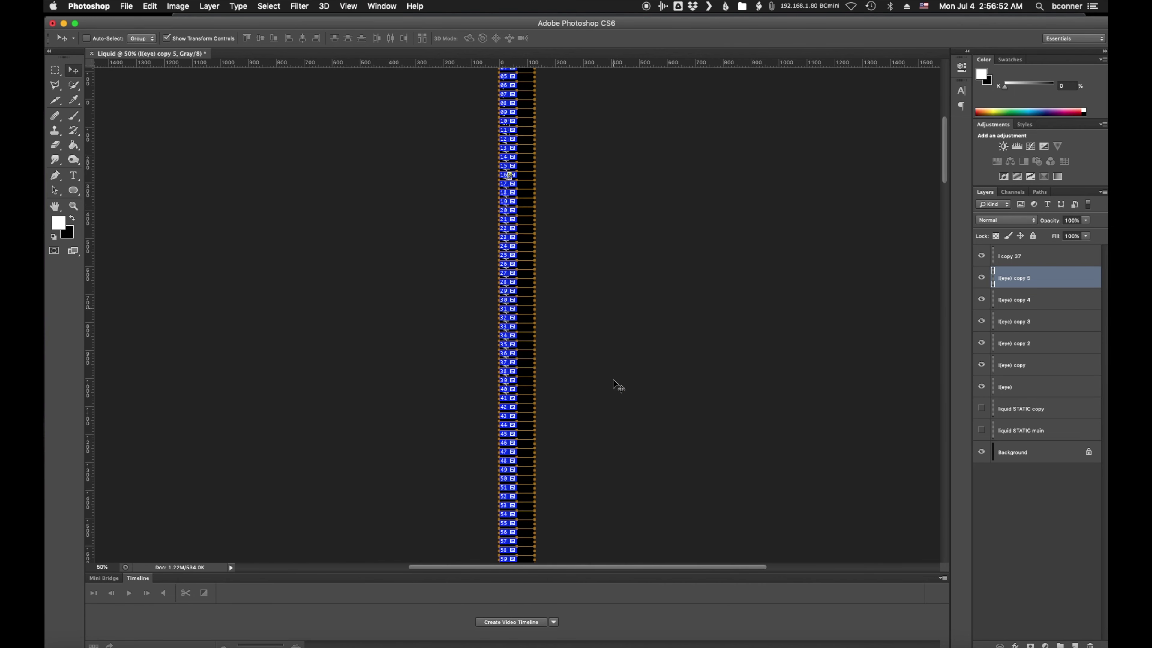
# Hide the slice borders so the lettering strip is unobstructed.
pyautogui.click(414, 6)
pyautogui.write('s')
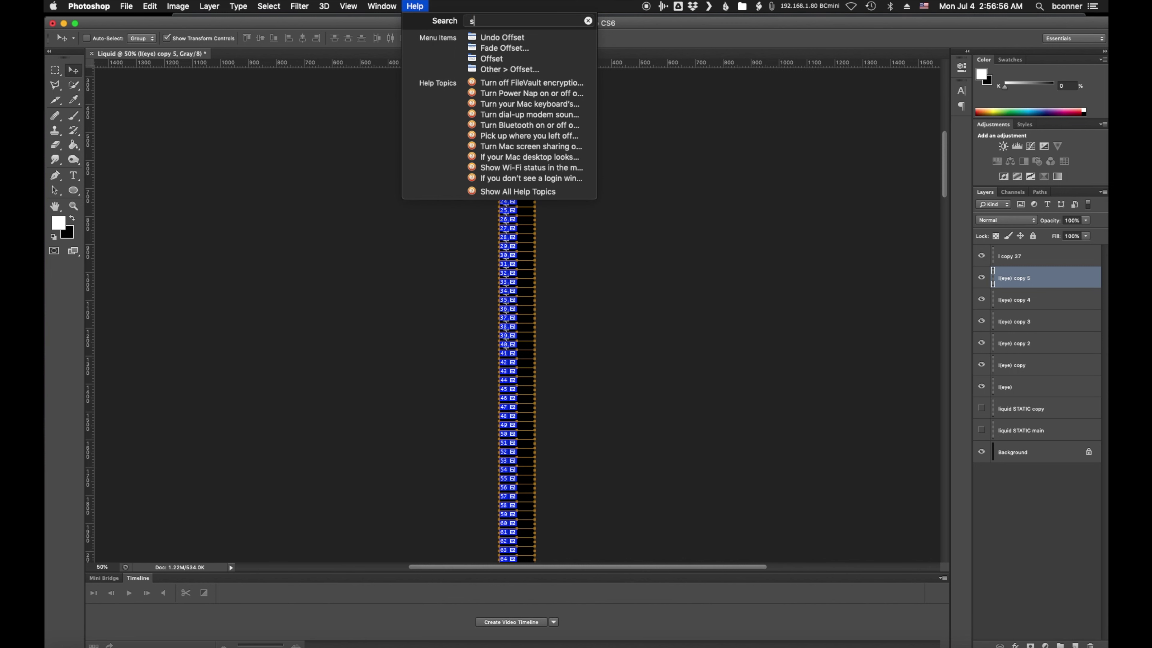
pyautogui.write('lice')
pyautogui.click(530, 61)
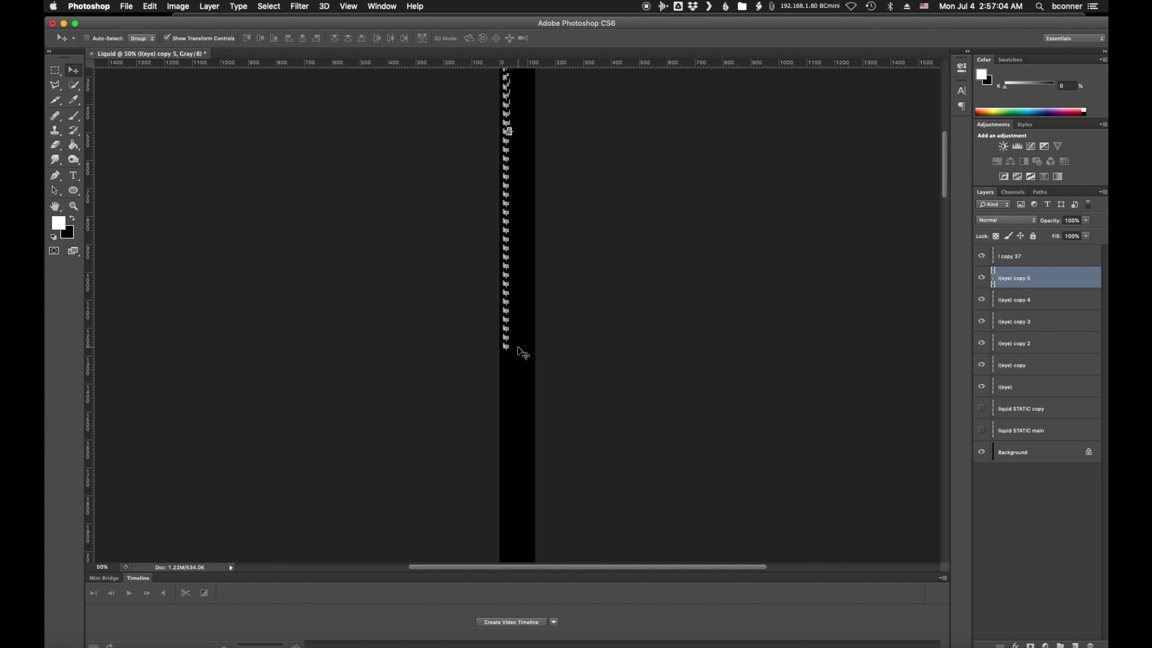
# Duplicate "I(eye) copy 5" over and over, repeating the +32 pixel offset on each copy until the i reaches slice 40, ending with "I(eye) copy 30".
pyautogui.press('super+j')
pyautogui.press('super+j')
pyautogui.hotkey('shift', 'Down')
pyautogui.hotkey('shift', 'Down')
pyautogui.hotkey('shift', 'Down')
pyautogui.hotkey('shift', 'Down')
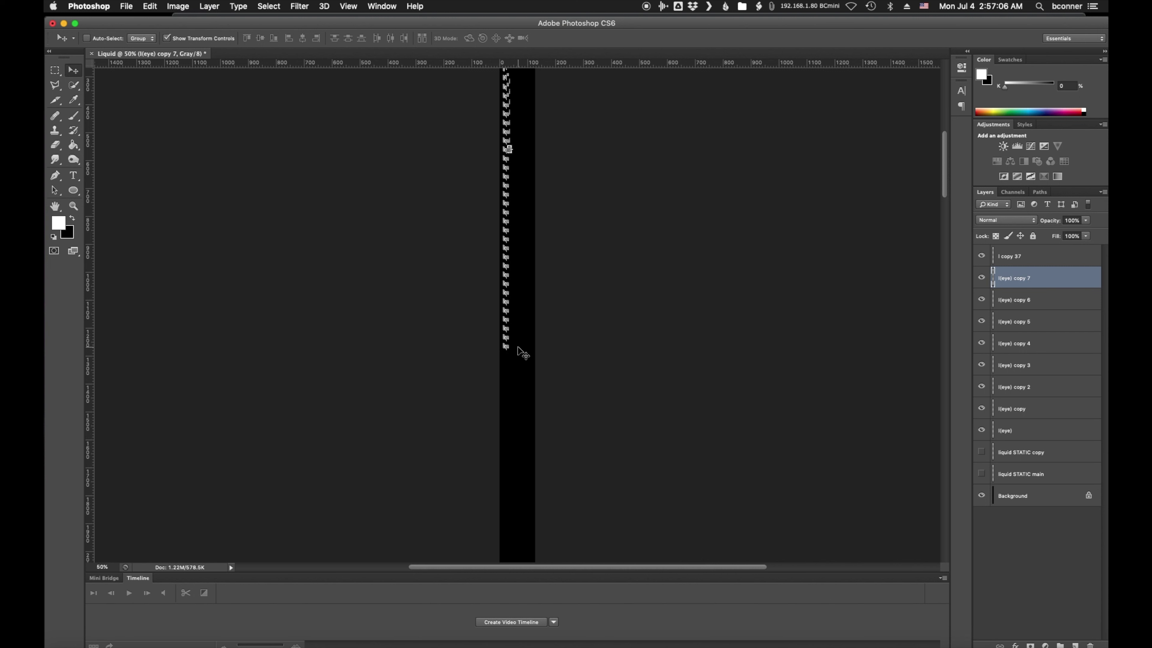
pyautogui.press('super+j')
pyautogui.hotkey('shift', 'Down')
pyautogui.hotkey('shift', 'Down')
pyautogui.hotkey('shift', 'Down')
pyautogui.hotkey('shift', 'Down')
pyautogui.press('super+j')
pyautogui.press('super+f')
pyautogui.press('super+j')
pyautogui.press('super+f')
pyautogui.press('super+j')
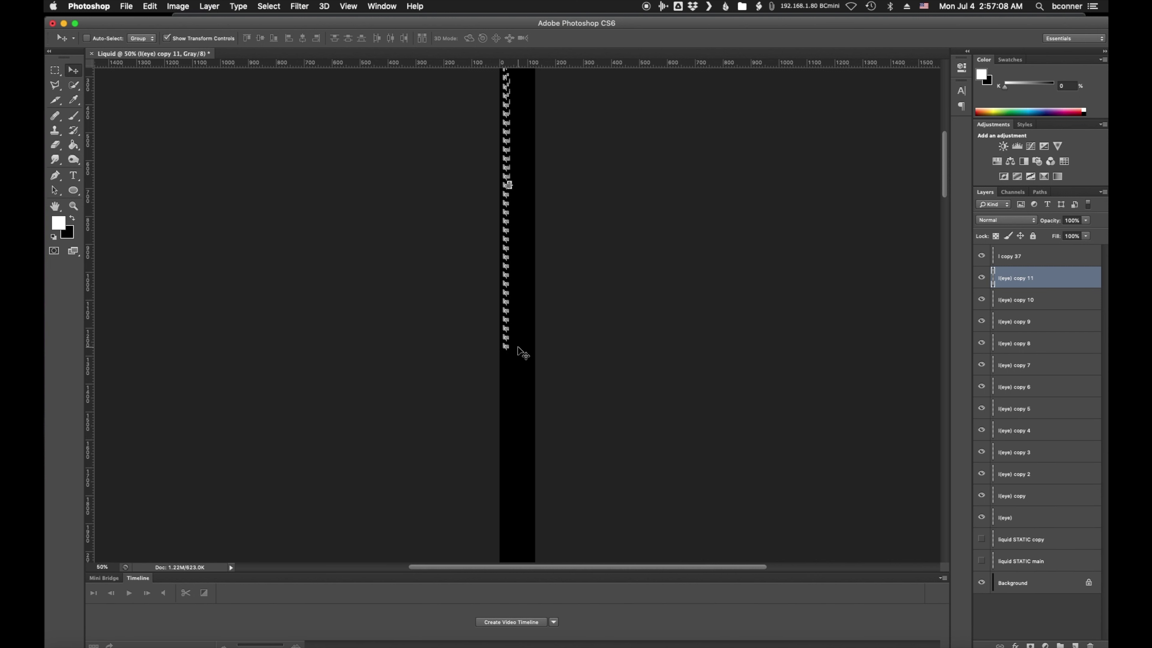
pyautogui.press('super+f')
pyautogui.press('super+j')
pyautogui.press('super+f')
pyautogui.press('super+j')
pyautogui.press('super+f')
pyautogui.press('super+j')
pyautogui.press('super+f')
pyautogui.press('super+j')
pyautogui.press('super+f')
pyautogui.press('super+j')
pyautogui.press('super+f')
pyautogui.press('super+j')
pyautogui.press('super+f')
pyautogui.press('super+j')
pyautogui.press('super+f')
pyautogui.press('super+j')
pyautogui.press('super+f')
pyautogui.press('super+j')
pyautogui.press('super+f')
pyautogui.press('super+j')
pyautogui.press('super+f')
pyautogui.press('super+j')
pyautogui.press('super+f')
pyautogui.press('super+j')
pyautogui.press('super+f')
pyautogui.press('super+j')
pyautogui.press('super+f')
pyautogui.press('super+j')
pyautogui.press('super+f')
pyautogui.press('super+j')
pyautogui.press('super+f')
pyautogui.press('super+j')
pyautogui.press('super+f')
pyautogui.press('super+j')
pyautogui.press('super+f')
pyautogui.press('super+j')
pyautogui.press('super+f')
pyautogui.press('super+j')
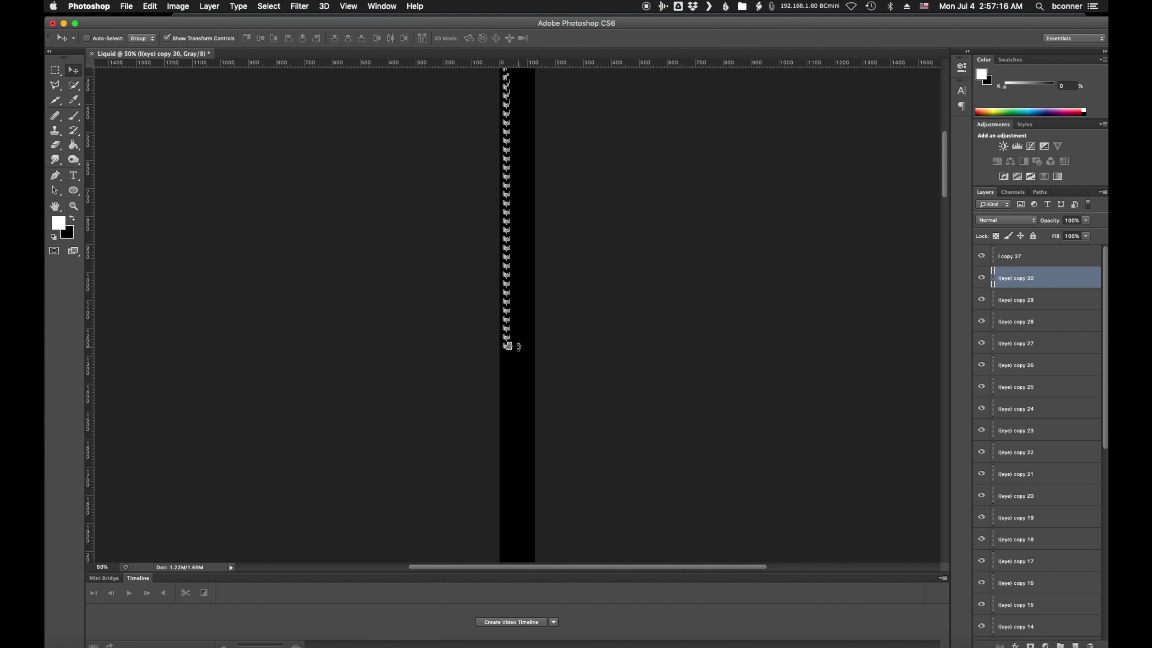
# Inspect the lowest lettering frames at 400%, return to the upper frames and show the slice borders again.
pyautogui.press('super+plus')
pyautogui.press('super+plus')
pyautogui.press('super+plus')
pyautogui.press('super+plus')
pyautogui.press('super+plus')
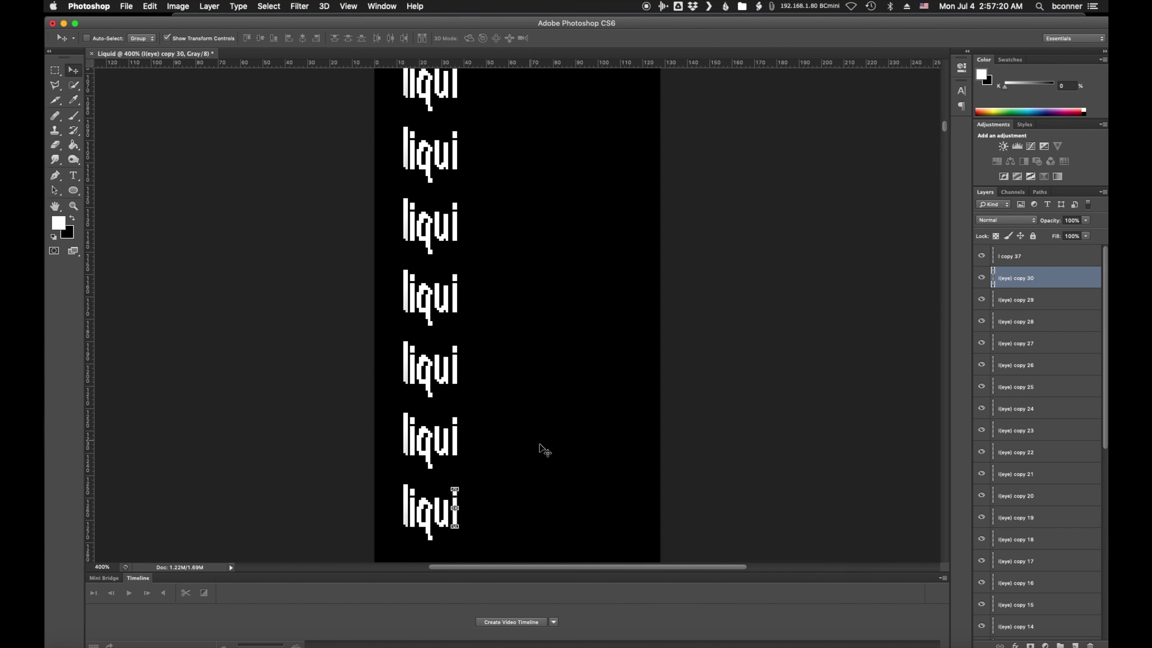
pyautogui.moveTo(943, 128); pyautogui.dragTo(943, 87)
pyautogui.click(416, 6)
pyautogui.write('slice')
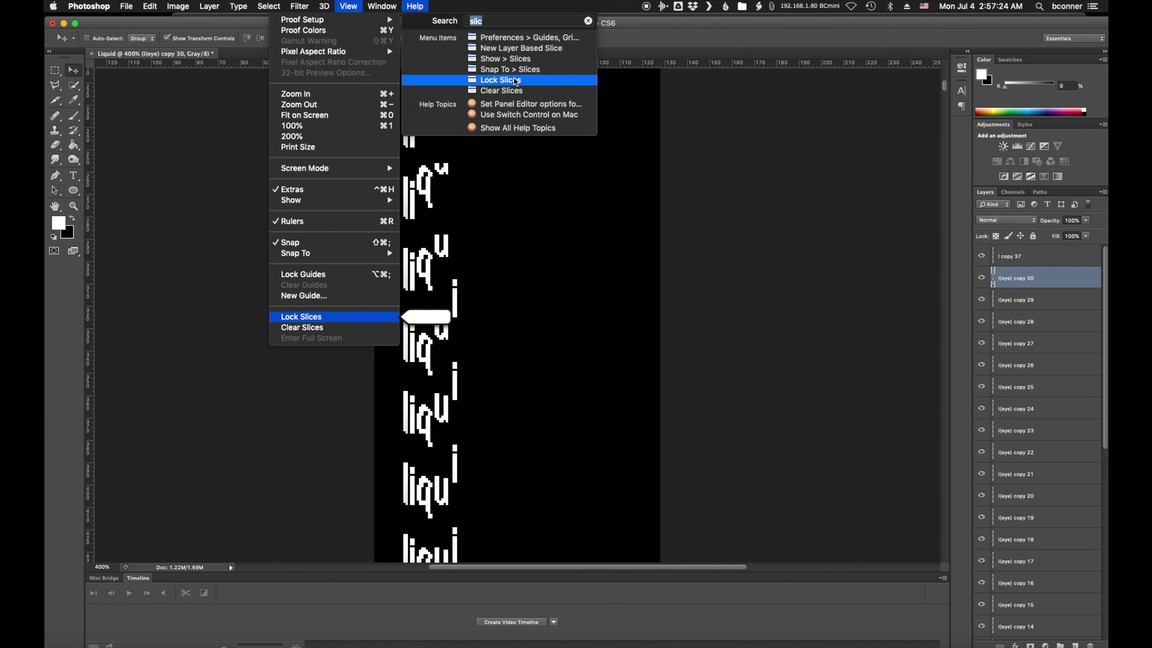
pyautogui.click(524, 60)
# Erase the part of the i that spills into slice 10 on the "I(eye)" layer.
pyautogui.scroll(-2, 470, 291)
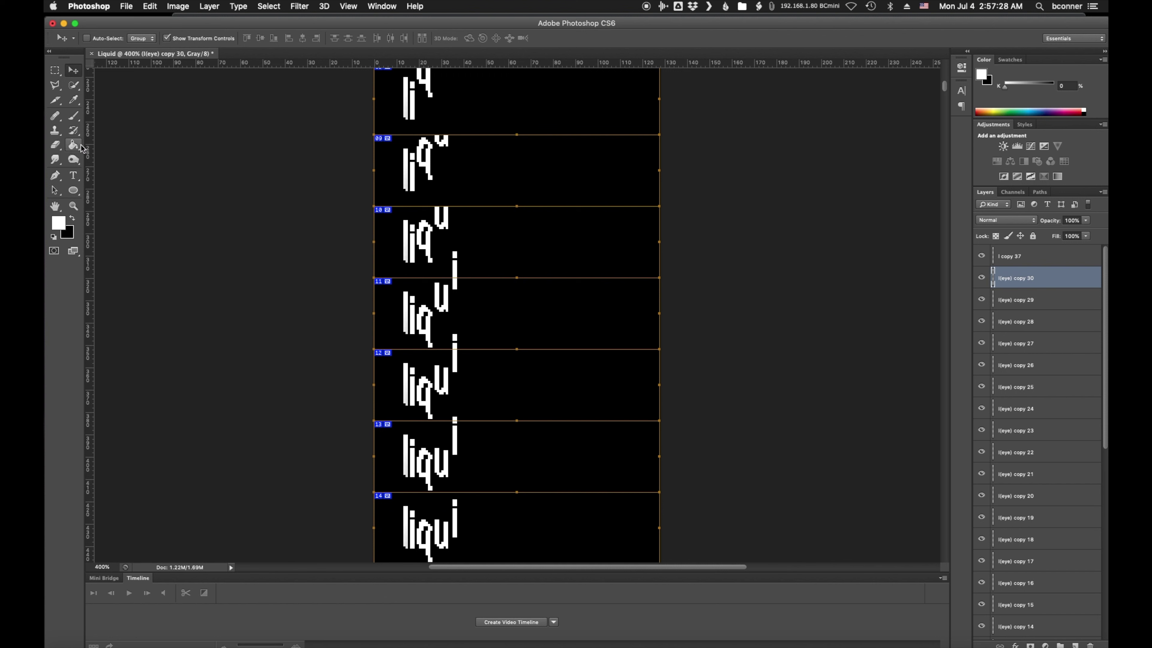
pyautogui.click(55, 144)
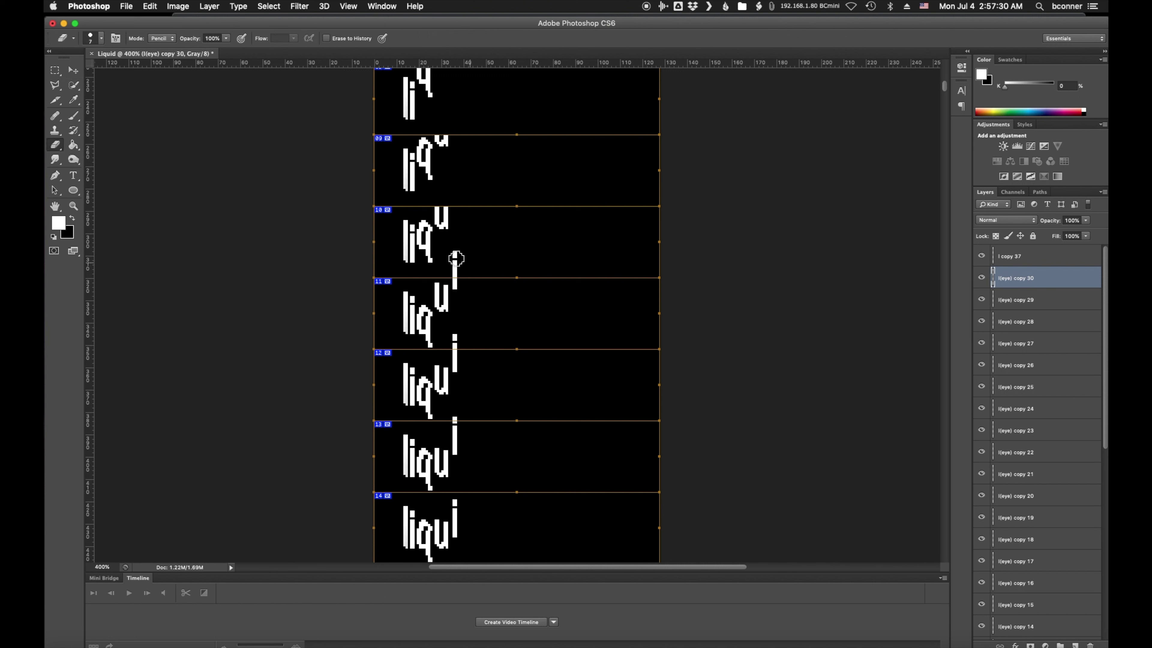
pyautogui.moveTo(1105, 292); pyautogui.dragTo(1102, 488)
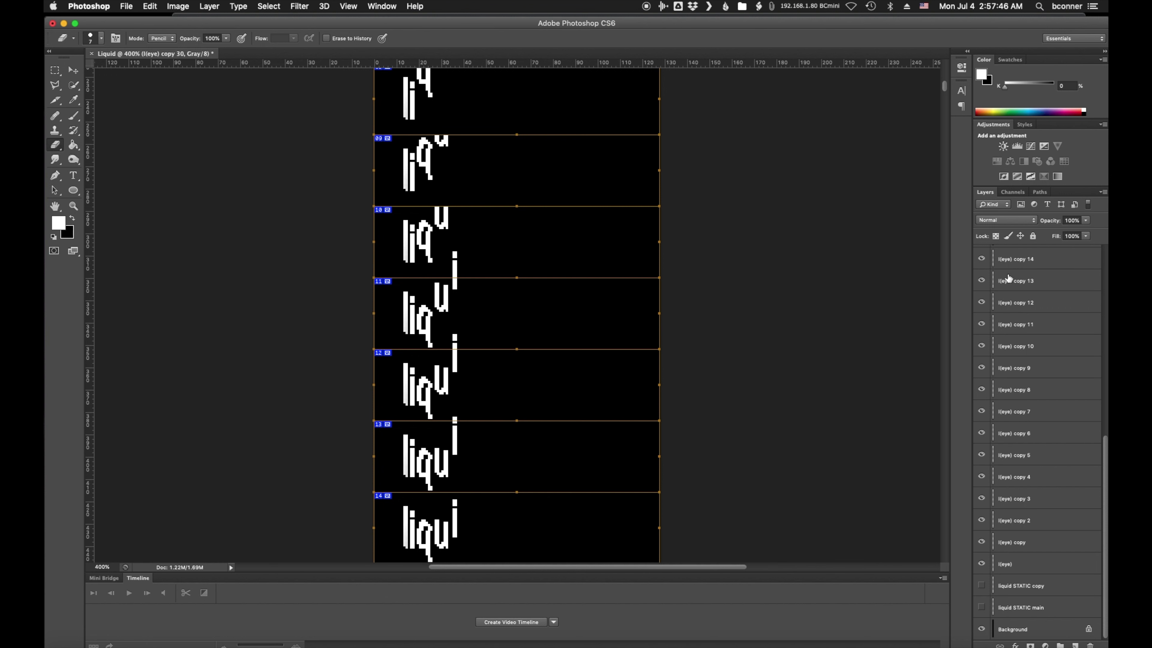
pyautogui.click(981, 564)
pyautogui.click(981, 564)
pyautogui.click(1017, 565)
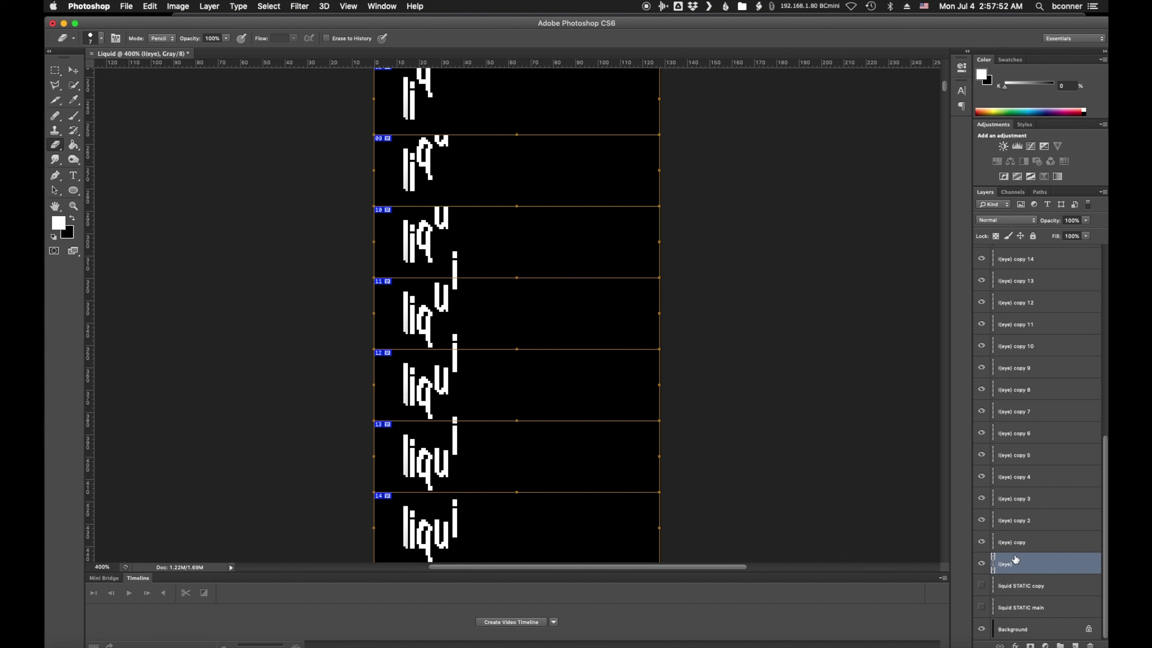
pyautogui.click(461, 269)
pyautogui.click(457, 257)
# Erase the i overflow in slice 11 on "I(eye) copy" and in slice 12 on "I(eye) copy 2".
pyautogui.click(981, 542)
pyautogui.click(981, 542)
pyautogui.click(1027, 542)
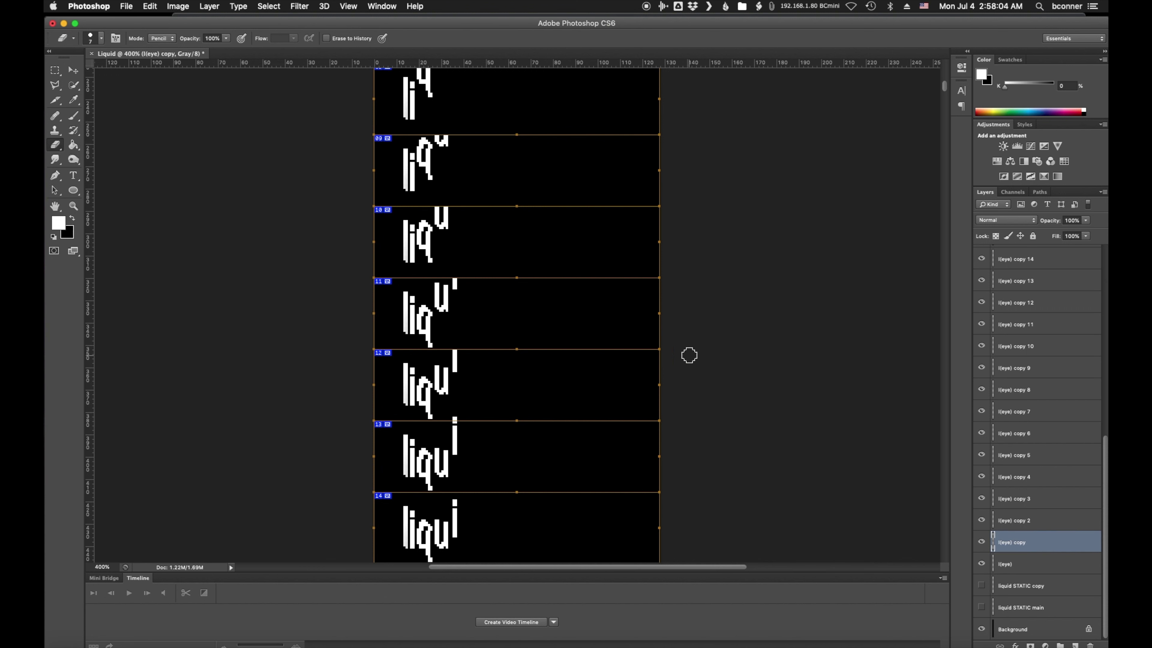
pyautogui.click(1014, 520)
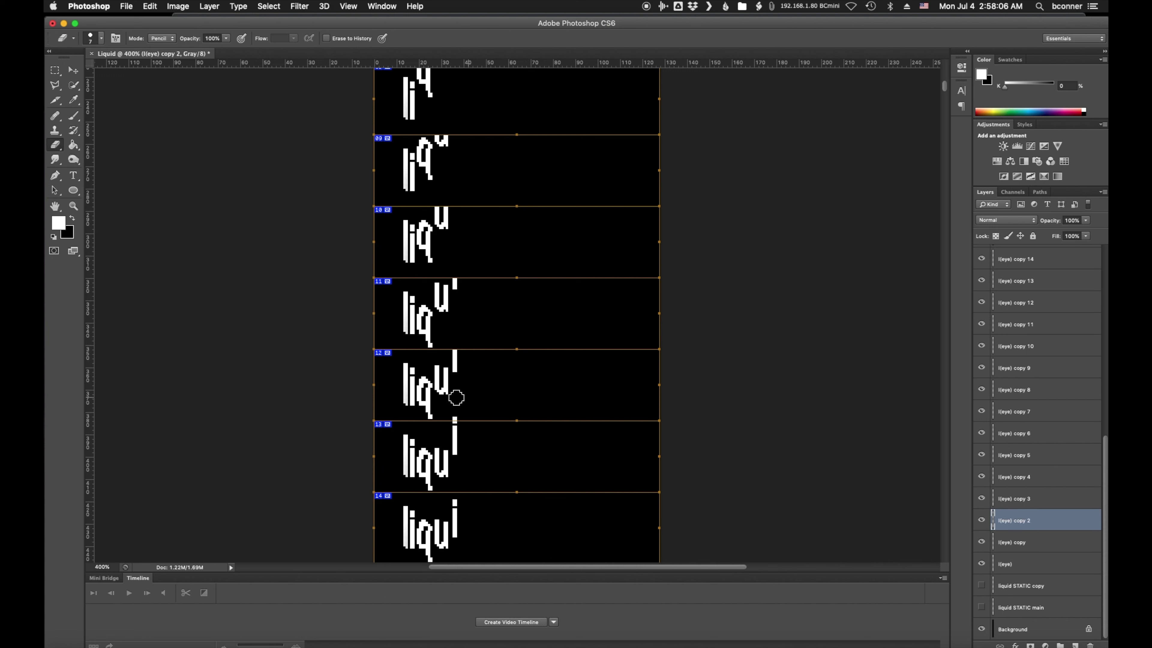
pyautogui.click(456, 413)
# Merge all the I(eye) layers, from "I(eye)" through "I(eye) copy 30", together with "I copy 37" into one layer.
pyautogui.scroll(-10, 507, 499)
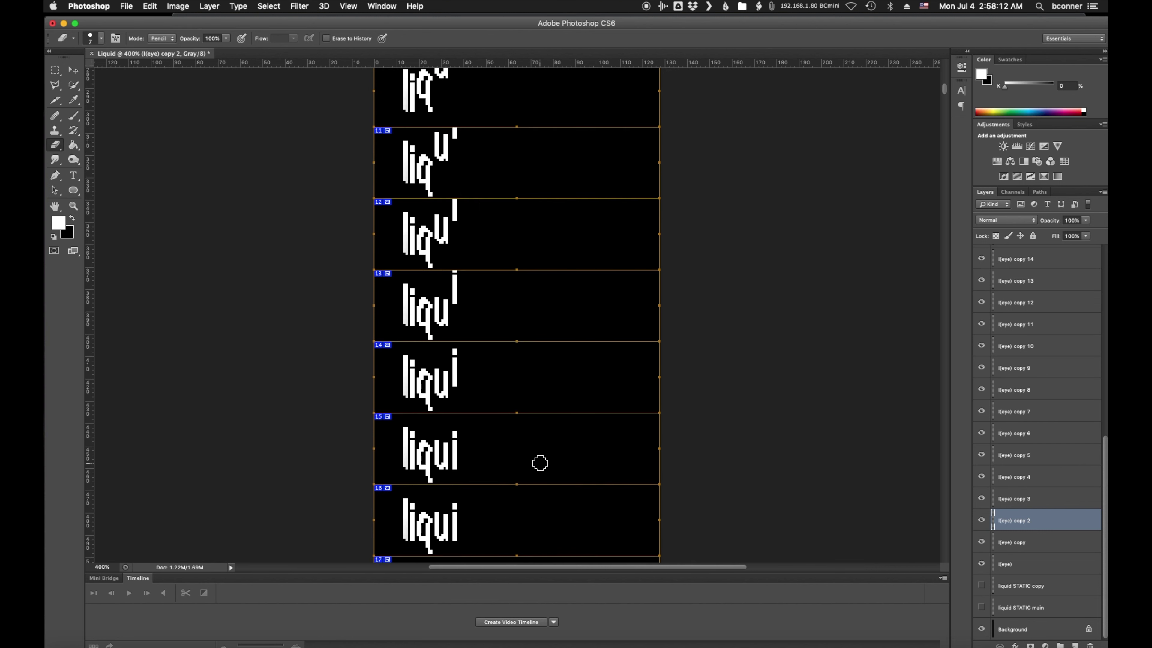
pyautogui.scroll(15, 540, 465)
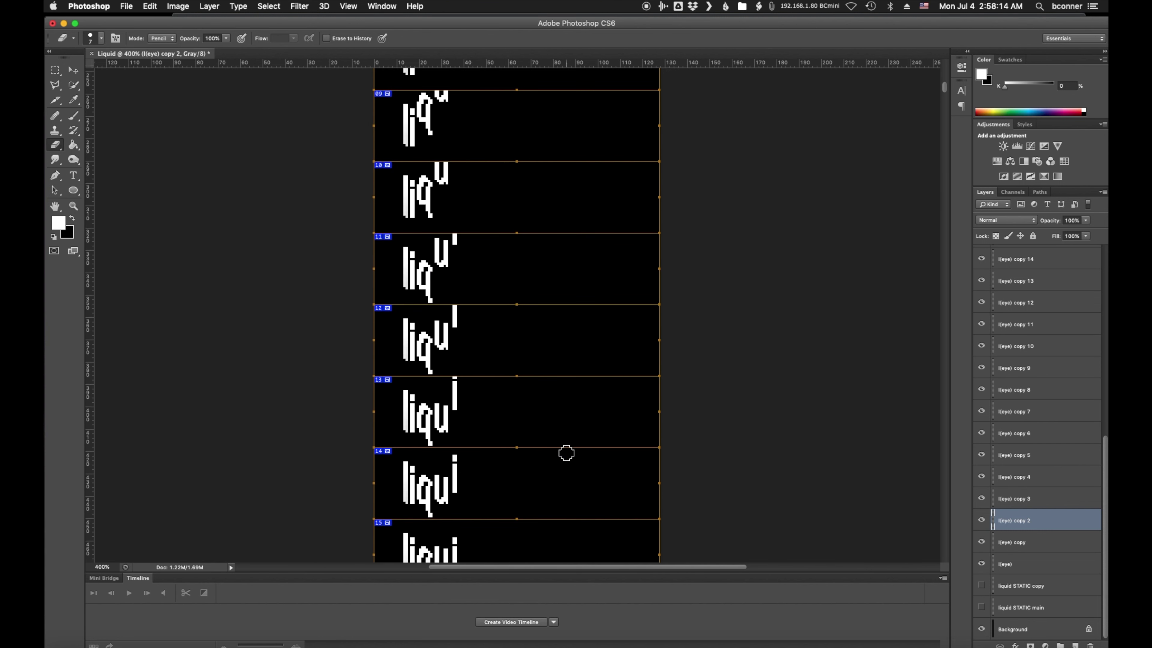
pyautogui.click(1042, 565)
pyautogui.moveTo(1106, 453); pyautogui.dragTo(1103, 251)
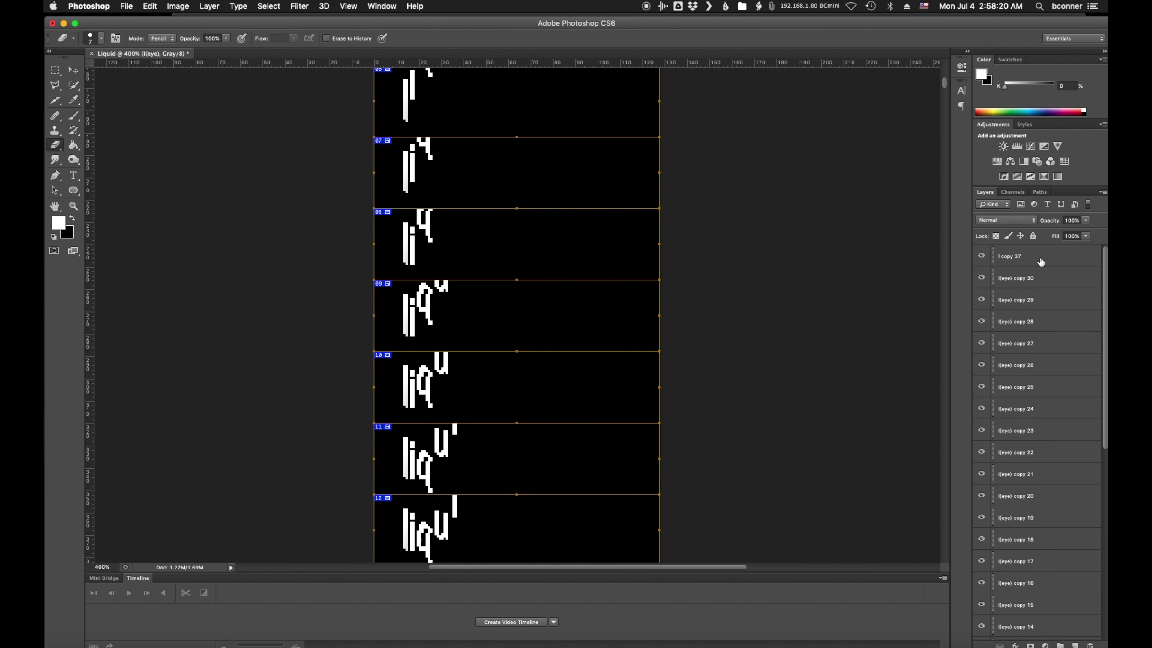
pyautogui.keyDown('shift'); pyautogui.click(1035, 274); pyautogui.keyUp('shift')
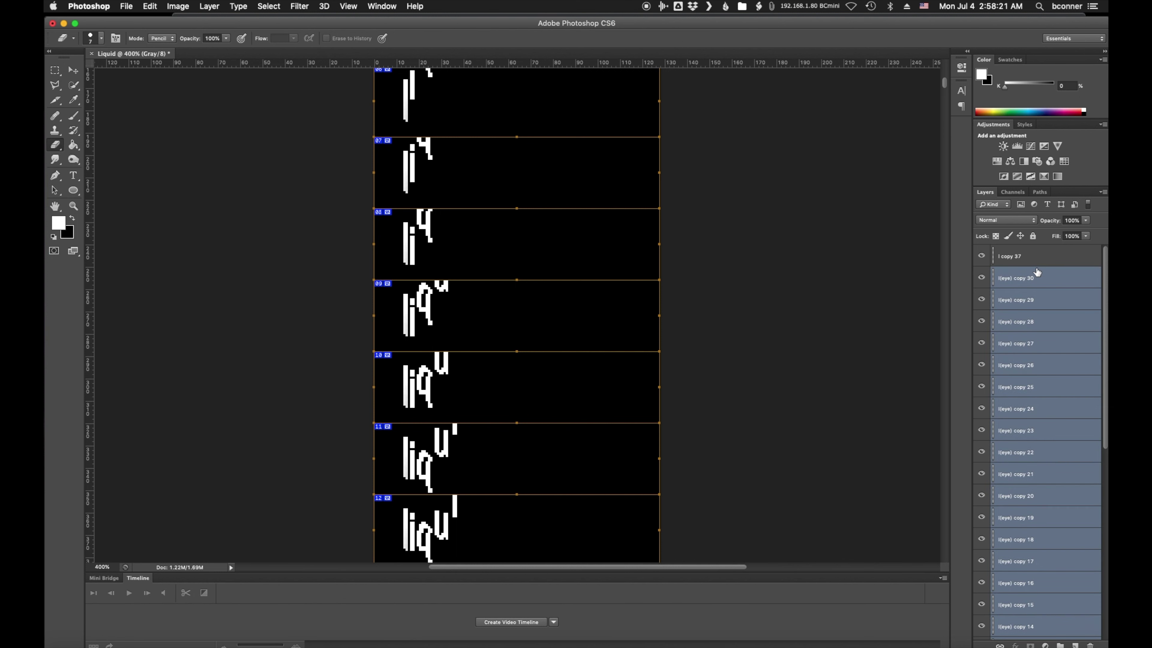
pyautogui.keyDown('shift'); pyautogui.click(1020, 262); pyautogui.keyUp('shift')
pyautogui.scroll(-10, 869, 370)
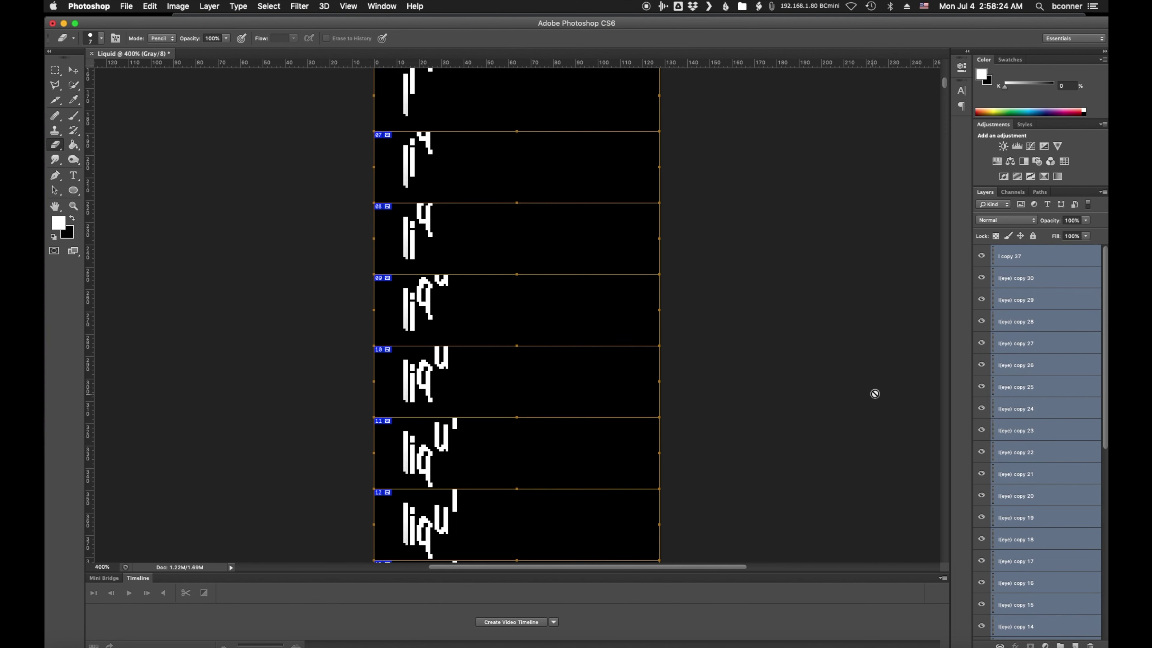
pyautogui.scroll(-10, 844, 385)
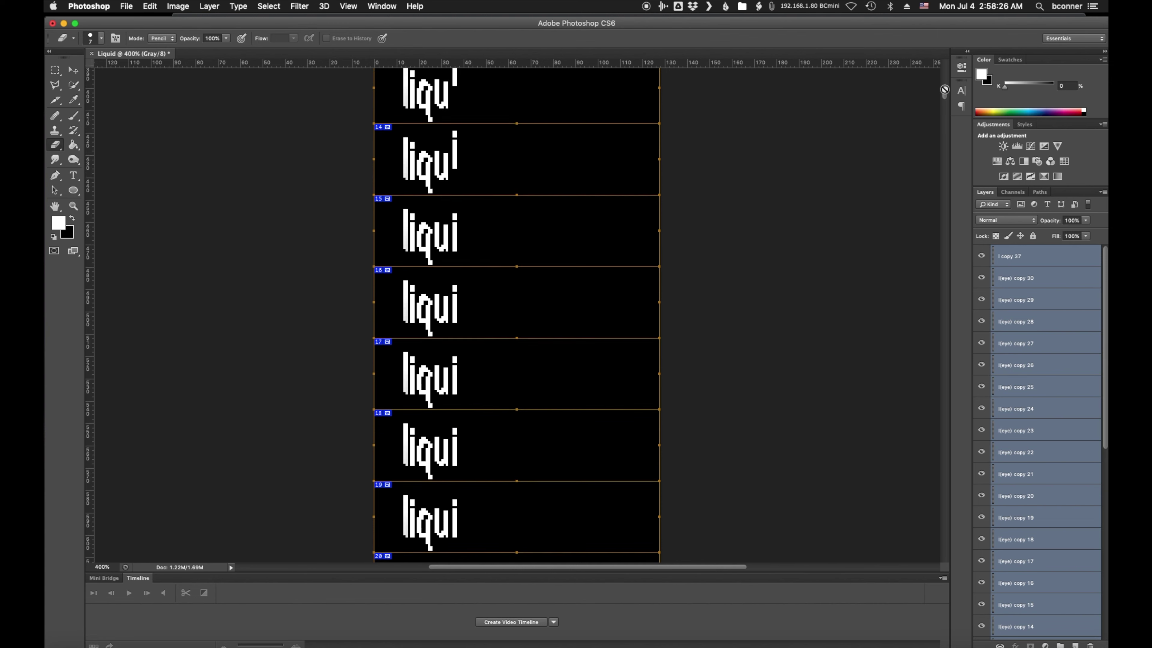
pyautogui.rightClick(1025, 279)
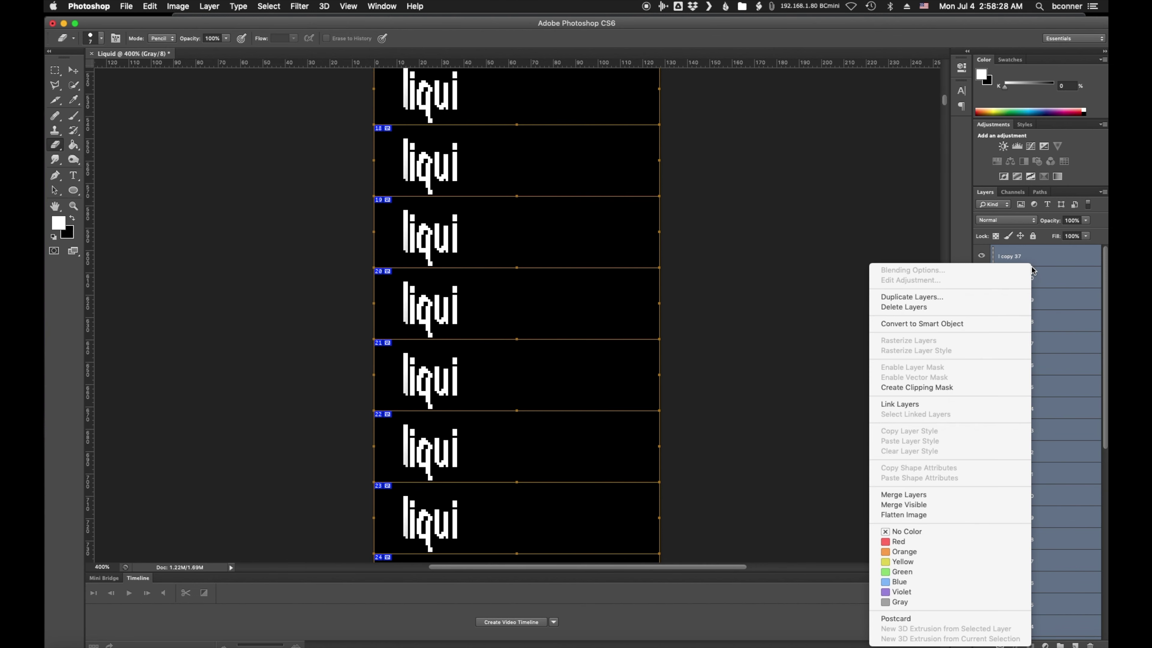
pyautogui.click(932, 494)
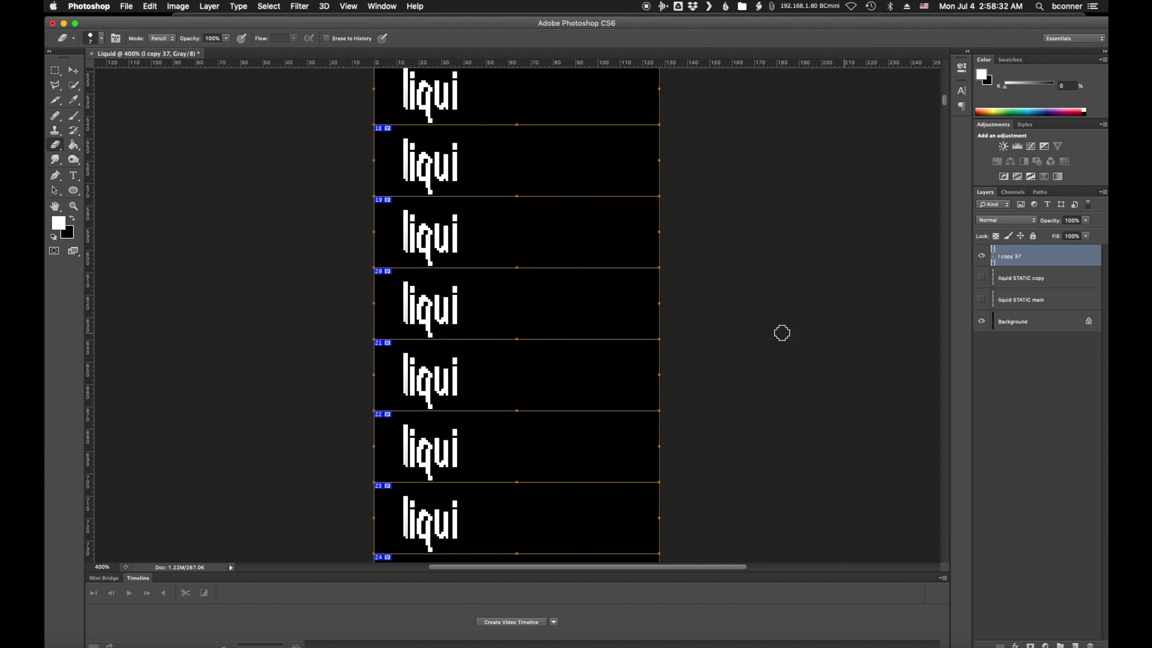
# Examine the merged lettering from slice 1 down to about slice 19, checking how each letter drops in.
pyautogui.scroll(6, 632, 343)
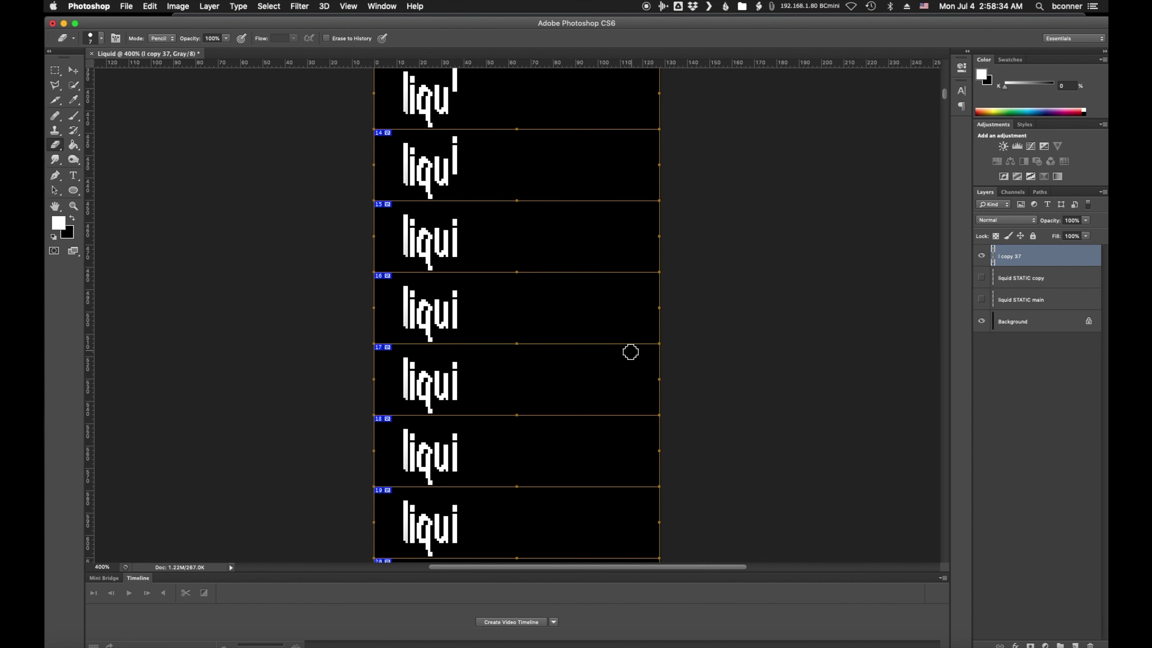
pyautogui.scroll(15, 630, 351)
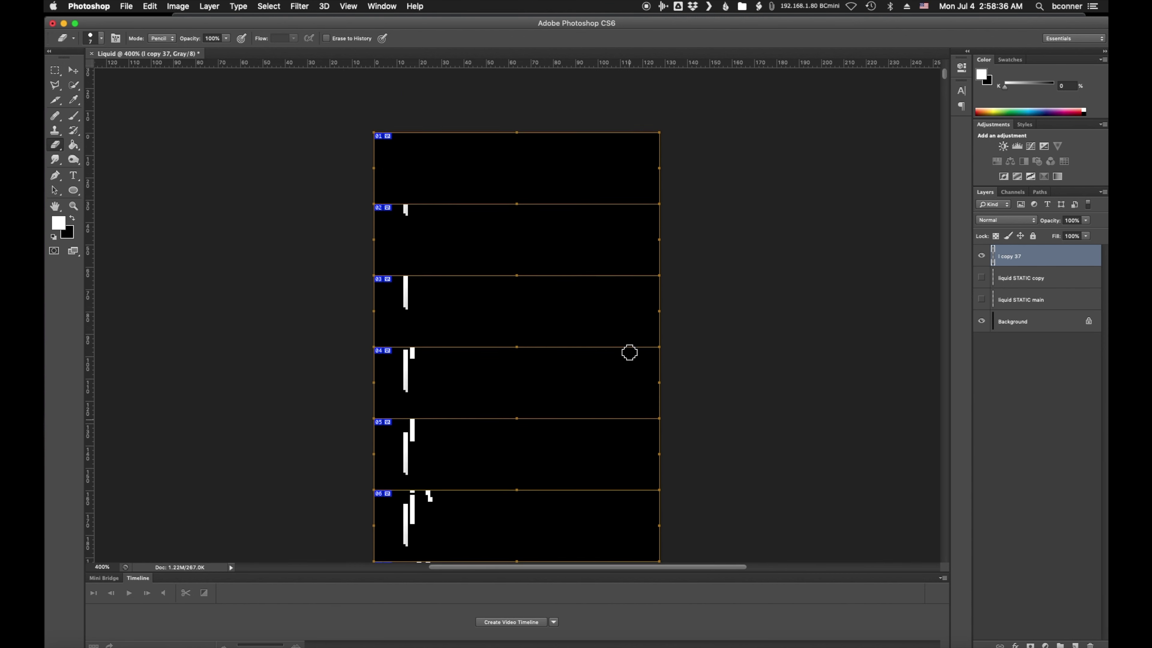
pyautogui.scroll(5, 628, 354)
pyautogui.scroll(-7, 598, 360)
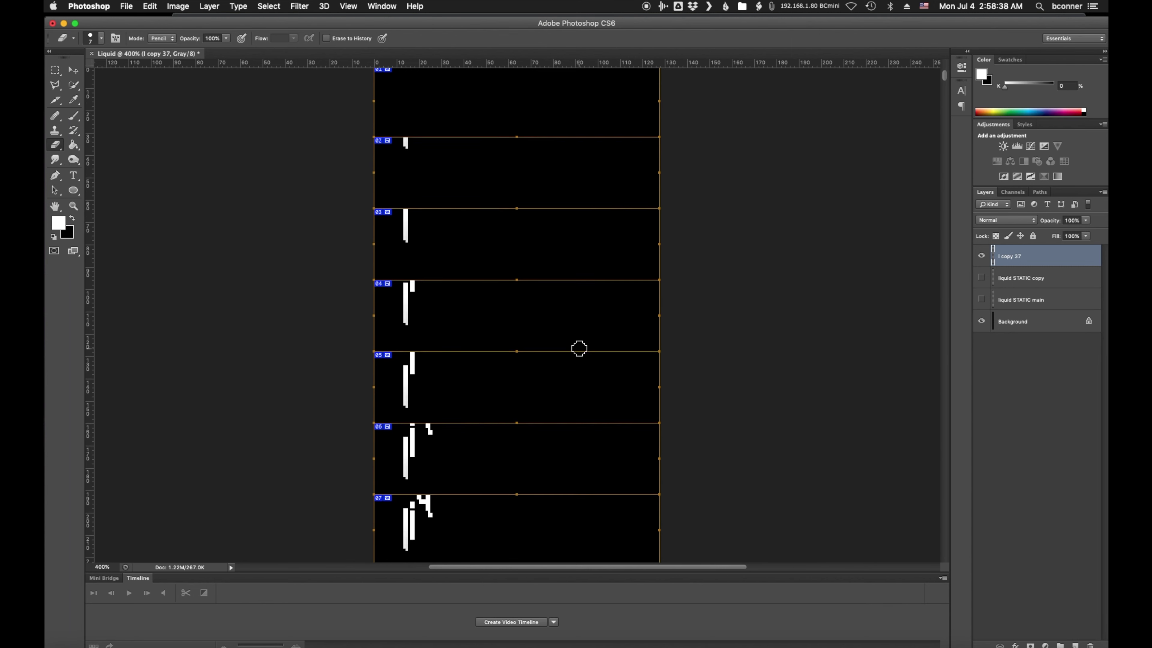
pyautogui.scroll(-10, 579, 348)
pyautogui.scroll(-9, 512, 321)
pyautogui.scroll(2, 513, 320)
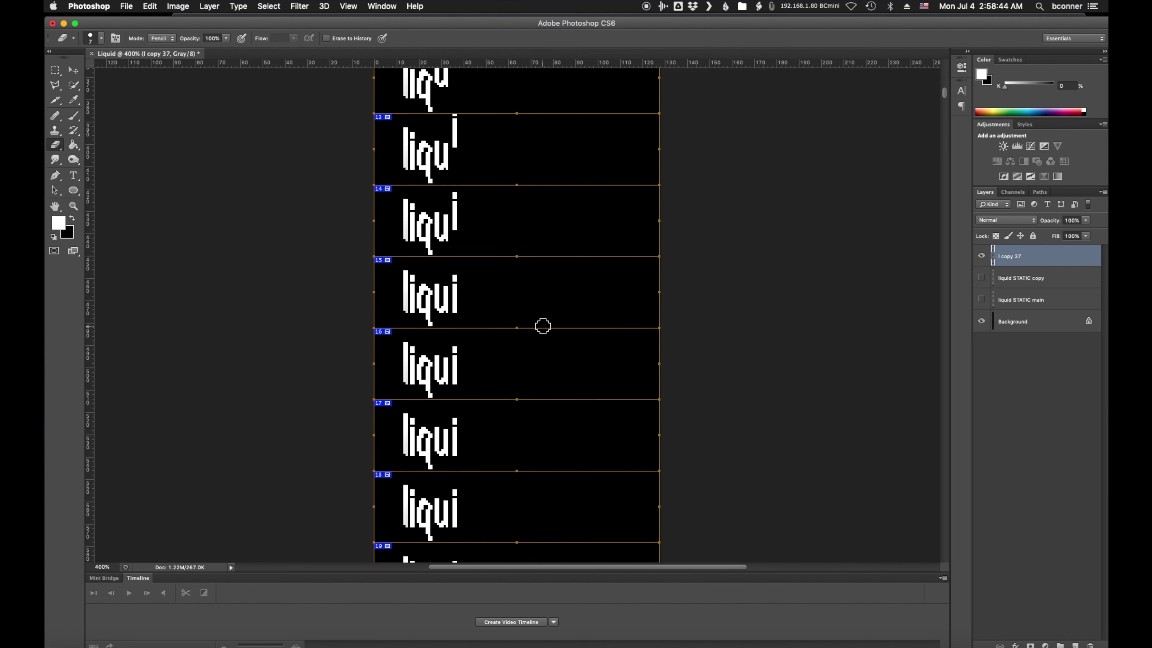
pyautogui.scroll(6, 543, 326)
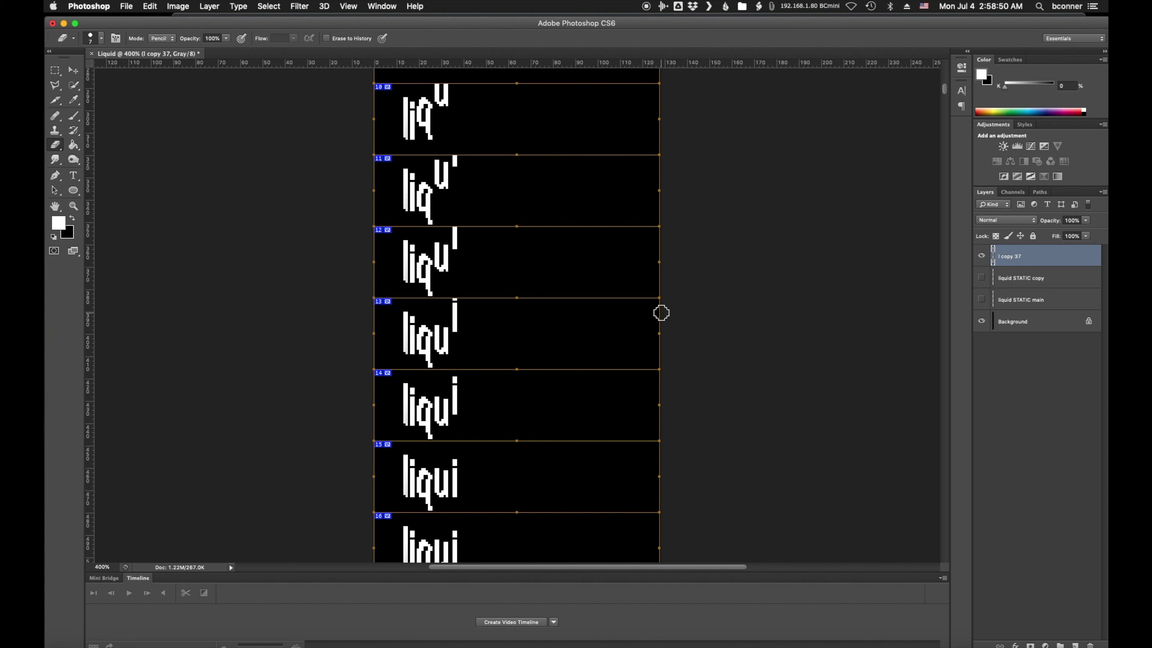
# Calculate 32*12 in Spotlight to get the pixel height of twelve slices, then dismiss the search.
pyautogui.press('super+space')
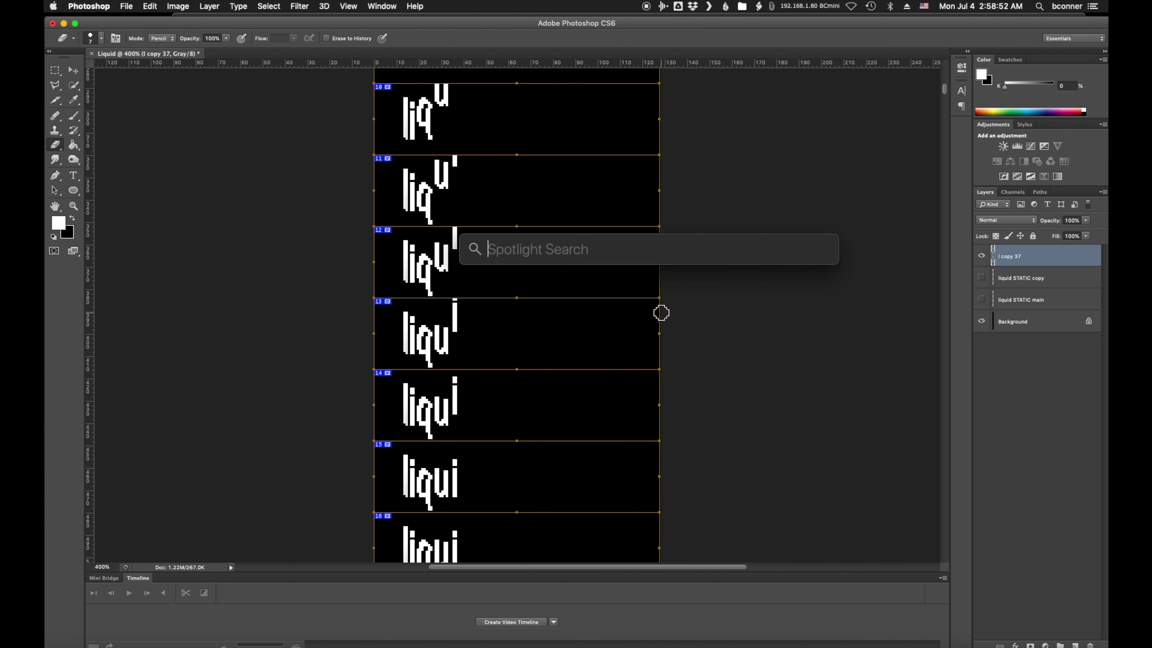
pyautogui.write('32')
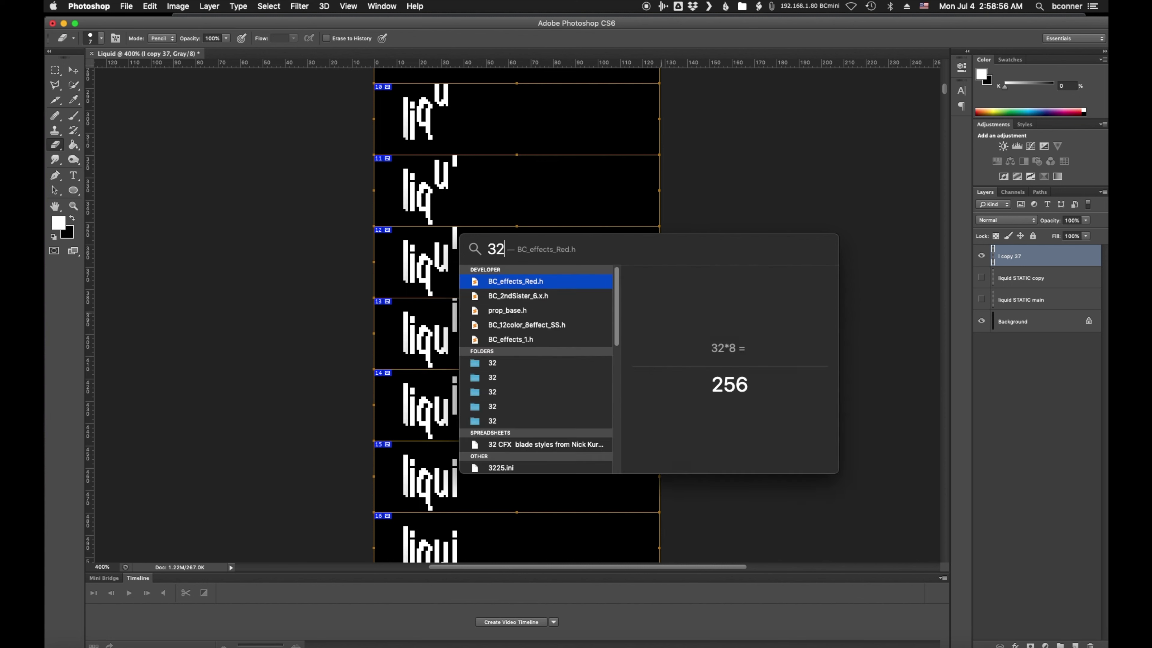
pyautogui.write('*12')
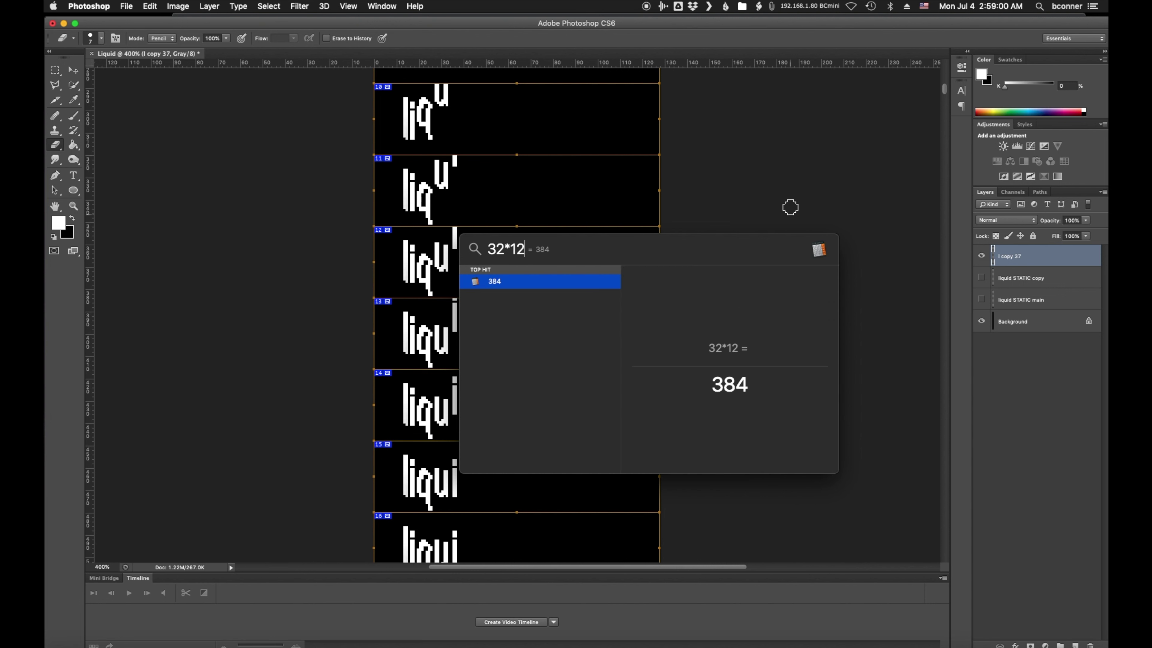
pyautogui.press('Escape')
pyautogui.press('Escape')
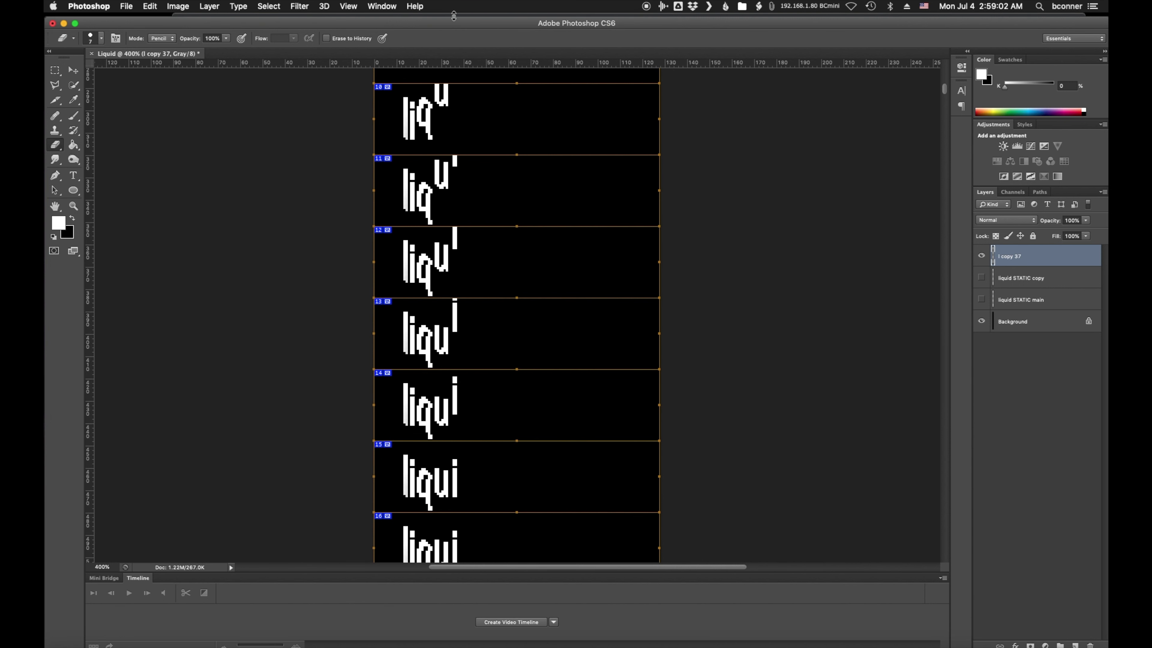
# Try offsetting the merged "I copy 37" layer 0 pixels right and +384 pixels down with Wrap Around, then undo the shift.
pyautogui.click(407, 5)
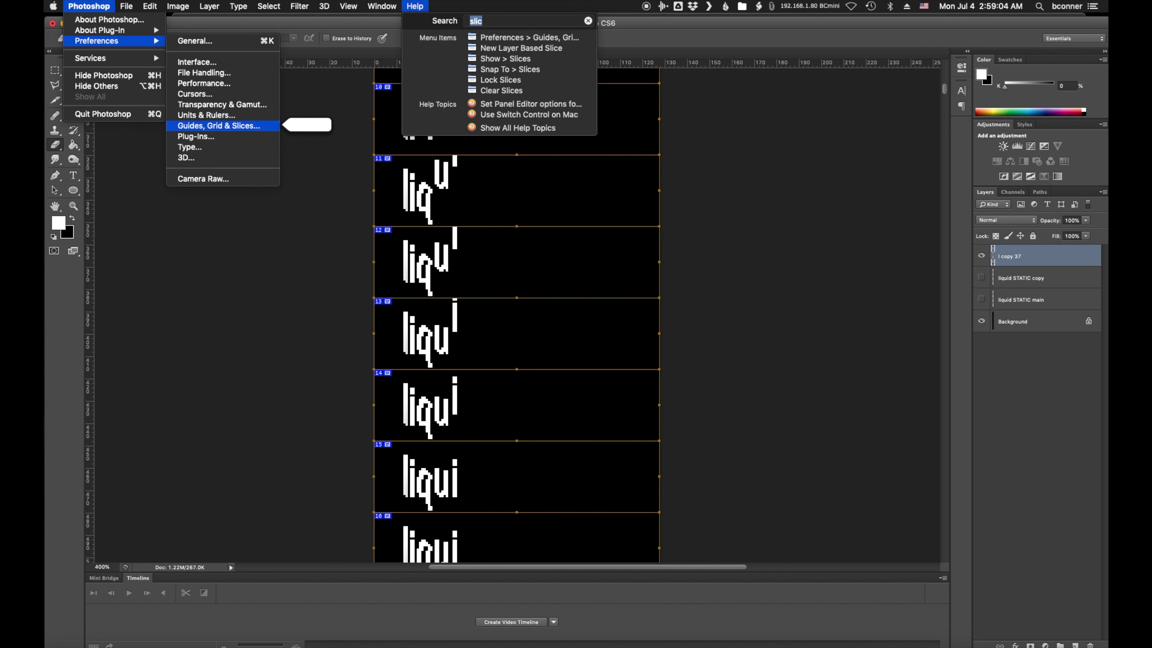
pyautogui.write('off')
pyautogui.press('Down')
pyautogui.press('Down')
pyautogui.press('Return')
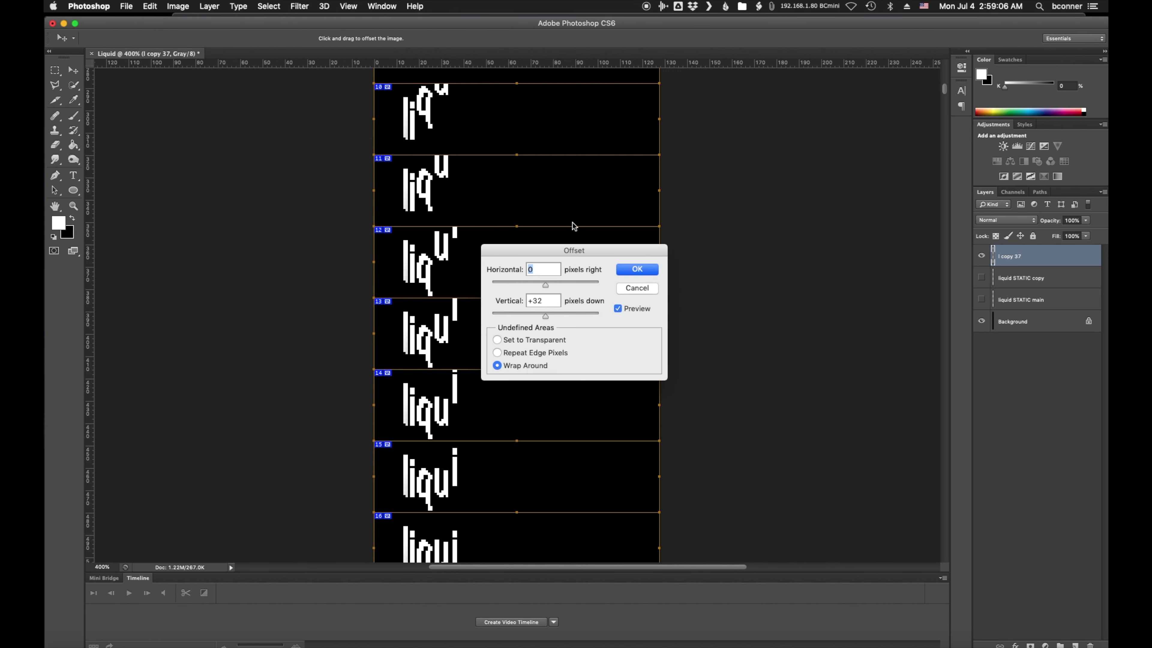
pyautogui.click(543, 268)
pyautogui.write('+384')
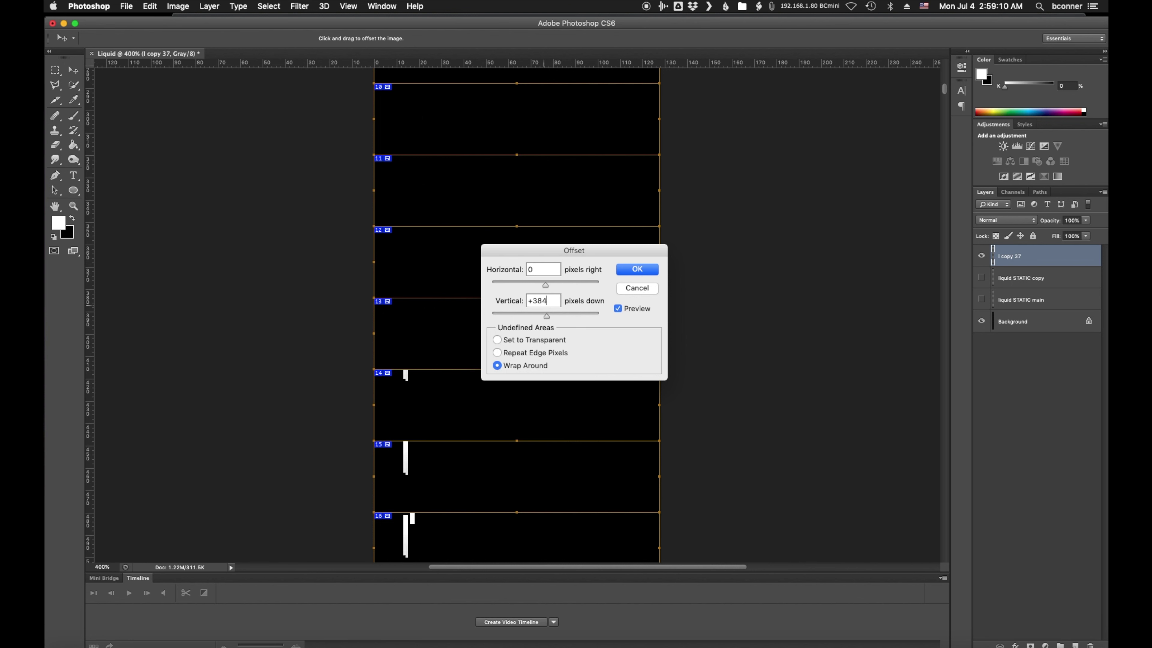
pyautogui.click(636, 269)
pyautogui.press('e')
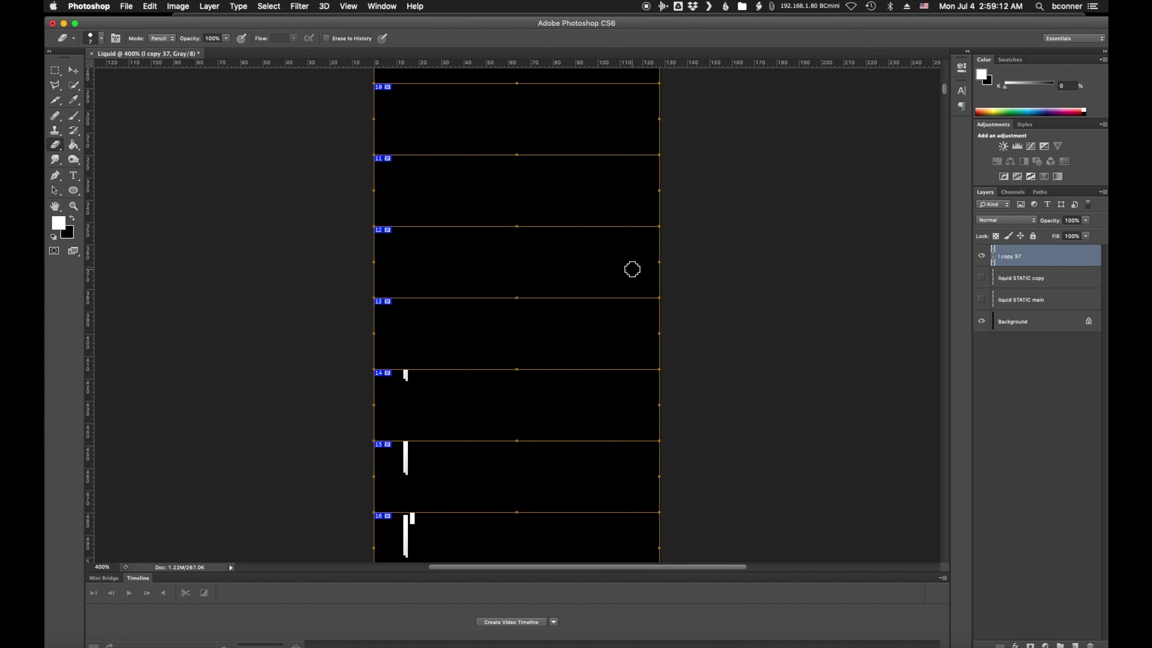
pyautogui.scroll(1, 557, 424)
pyautogui.scroll(-5, 557, 424)
pyautogui.scroll(8, 557, 422)
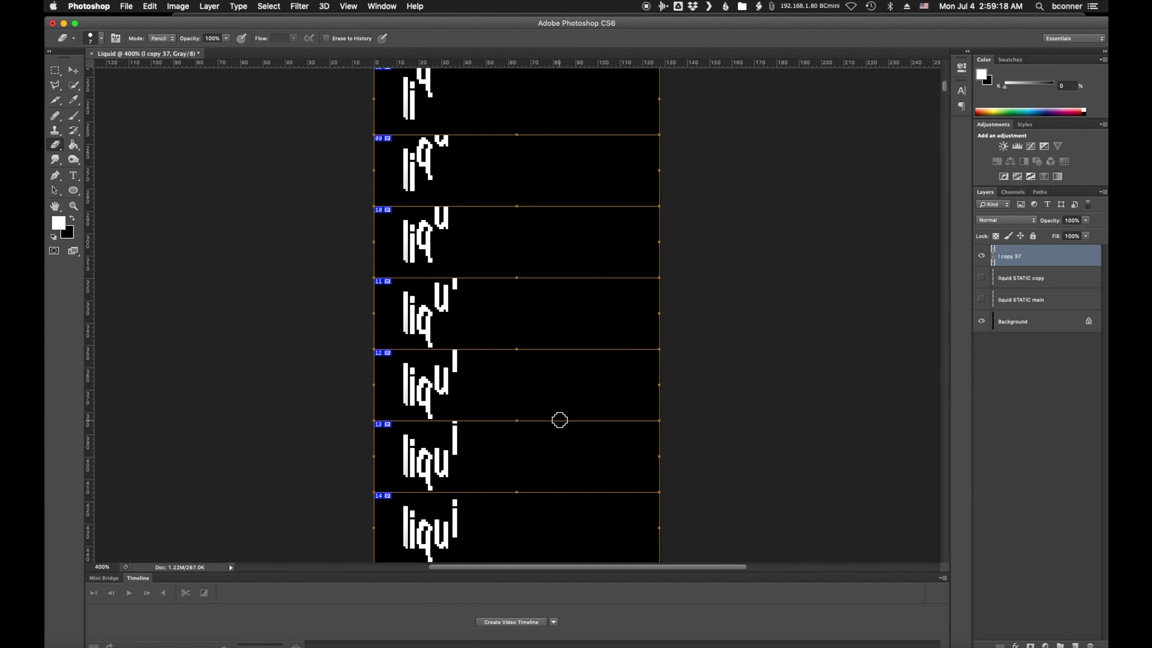
# Toggle the merged "I copy 37" layer off and on and examine its lettering back up to slice 1.
pyautogui.scroll(1, 920, 342)
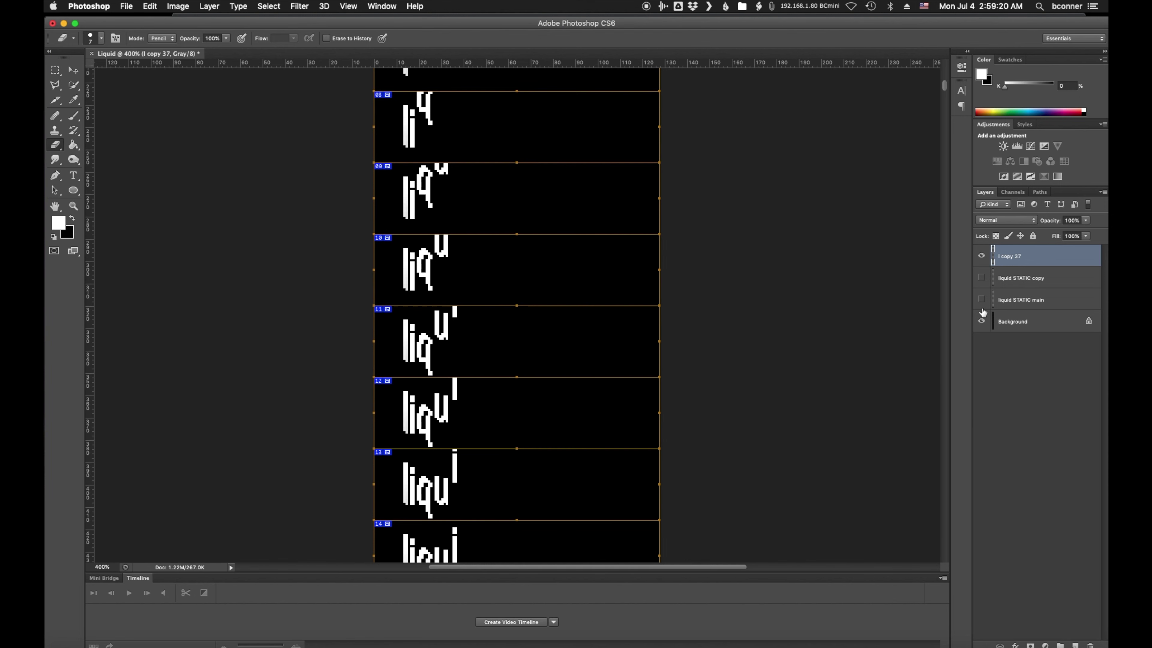
pyautogui.click(981, 256)
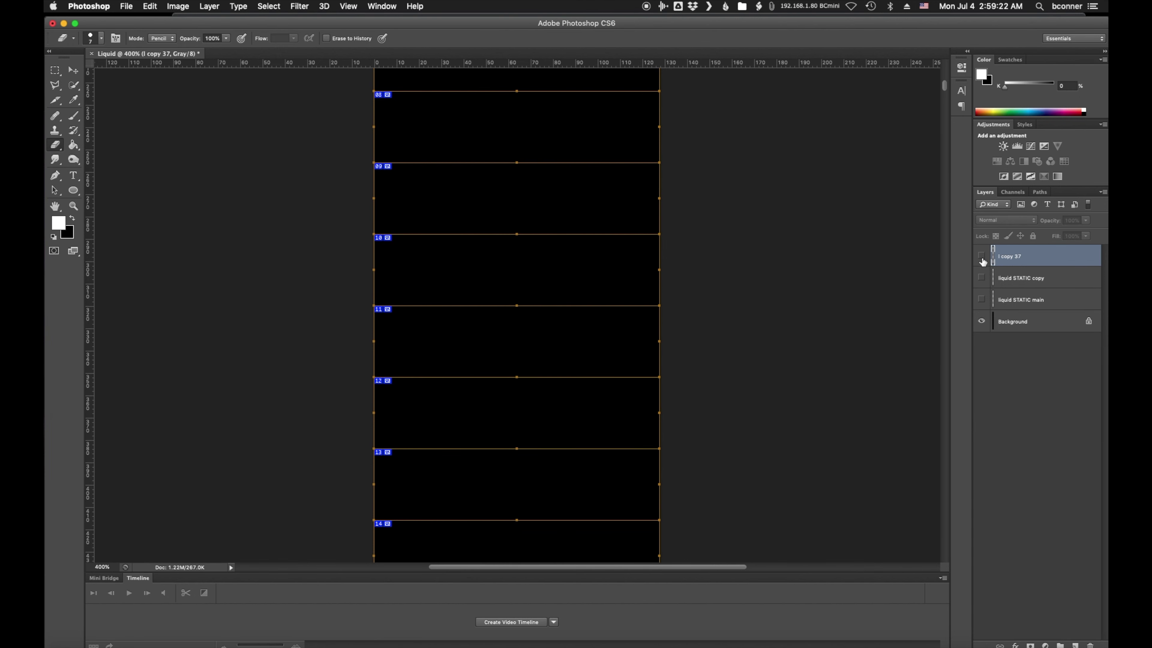
pyautogui.scroll(5, 592, 394)
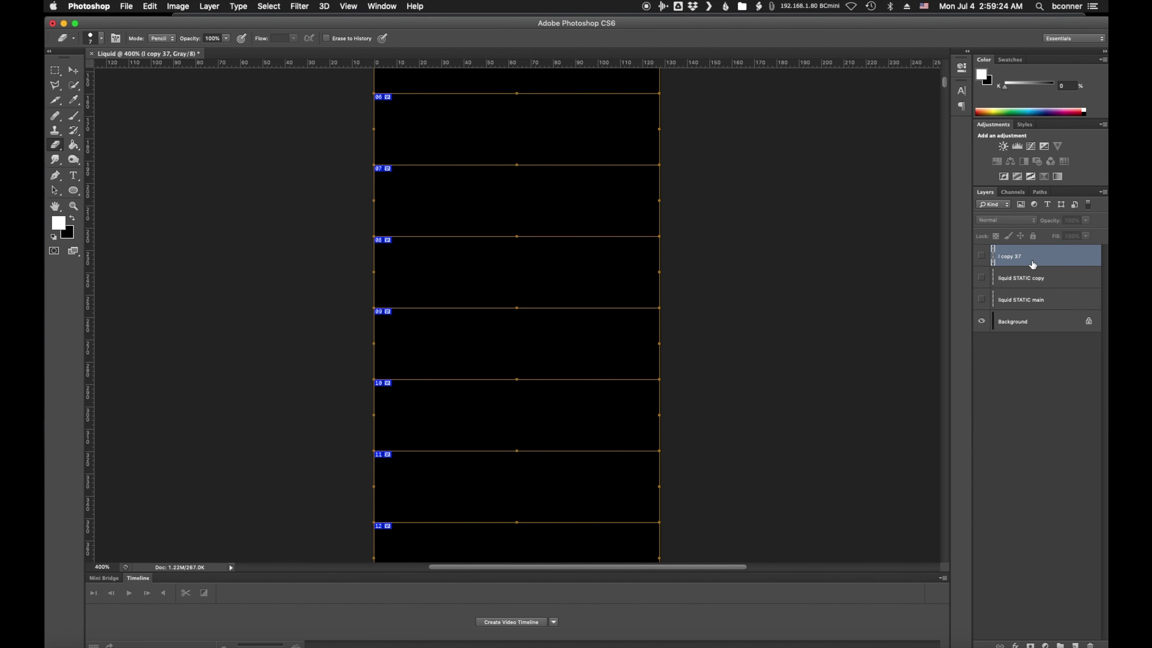
pyautogui.click(981, 257)
pyautogui.scroll(7, 900, 368)
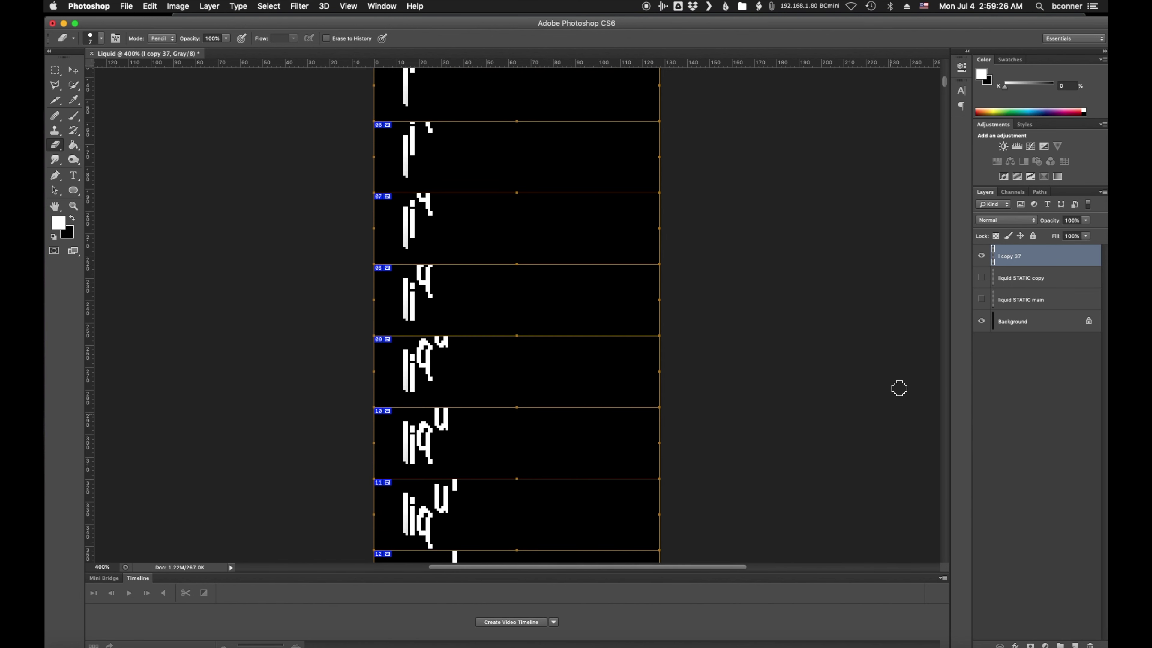
pyautogui.scroll(10, 945, 85)
pyautogui.click(946, 74)
pyautogui.scroll(-7, 948, 84)
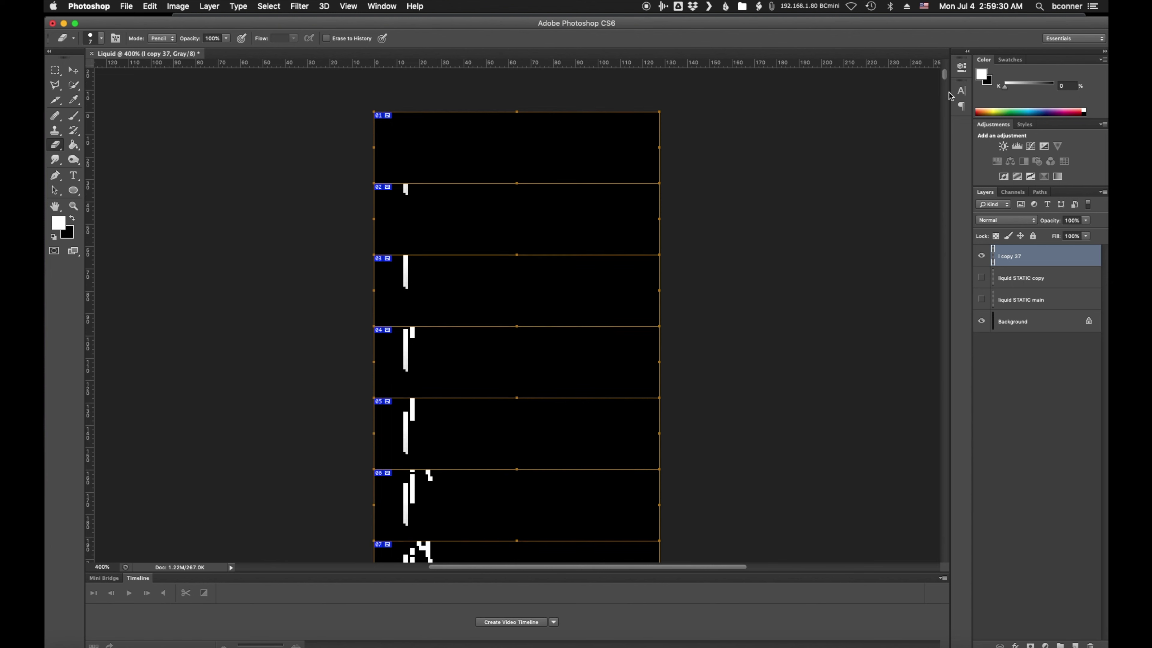
# Show the "liquid STATIC copy" layer and erase the "i" before the "d" in slice 1.
pyautogui.click(981, 278)
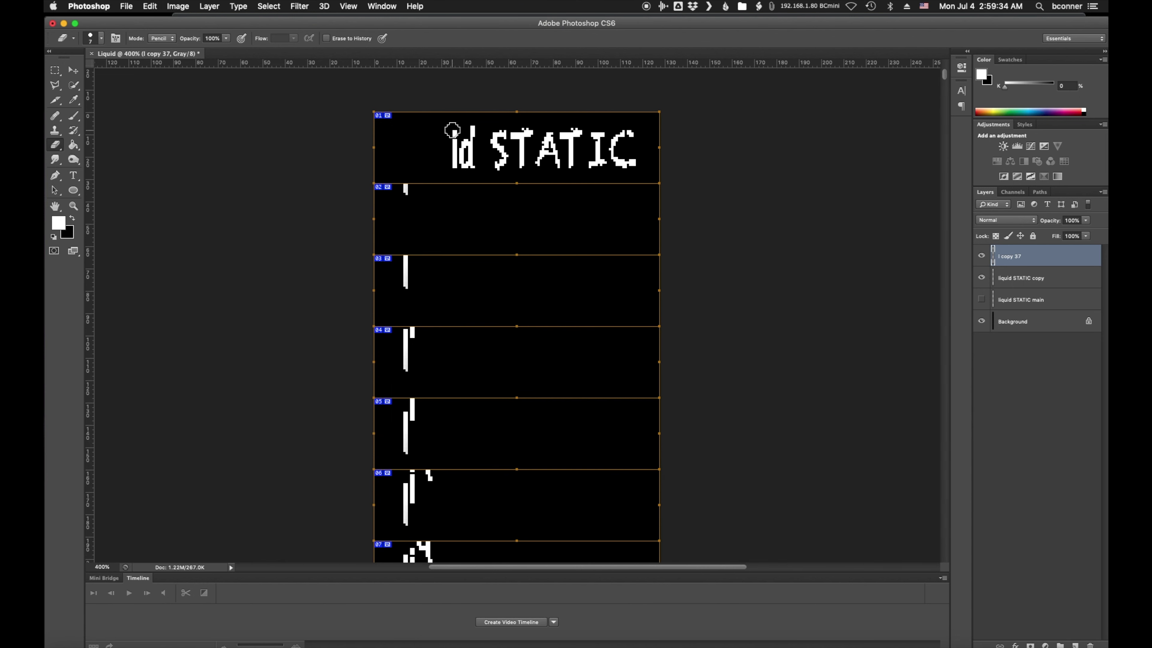
pyautogui.click(1054, 278)
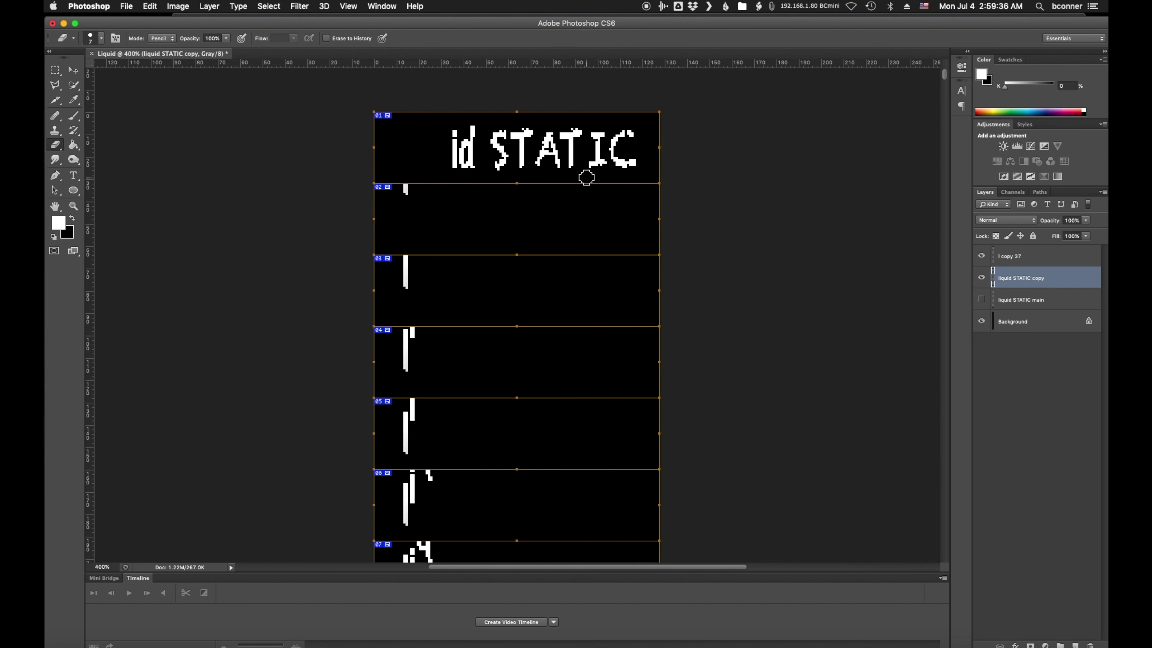
pyautogui.moveTo(450, 128); pyautogui.dragTo(452, 149)
# Duplicate the "liquid STATIC copy" layer within the Liquid document as "D".
pyautogui.rightClick(1014, 283)
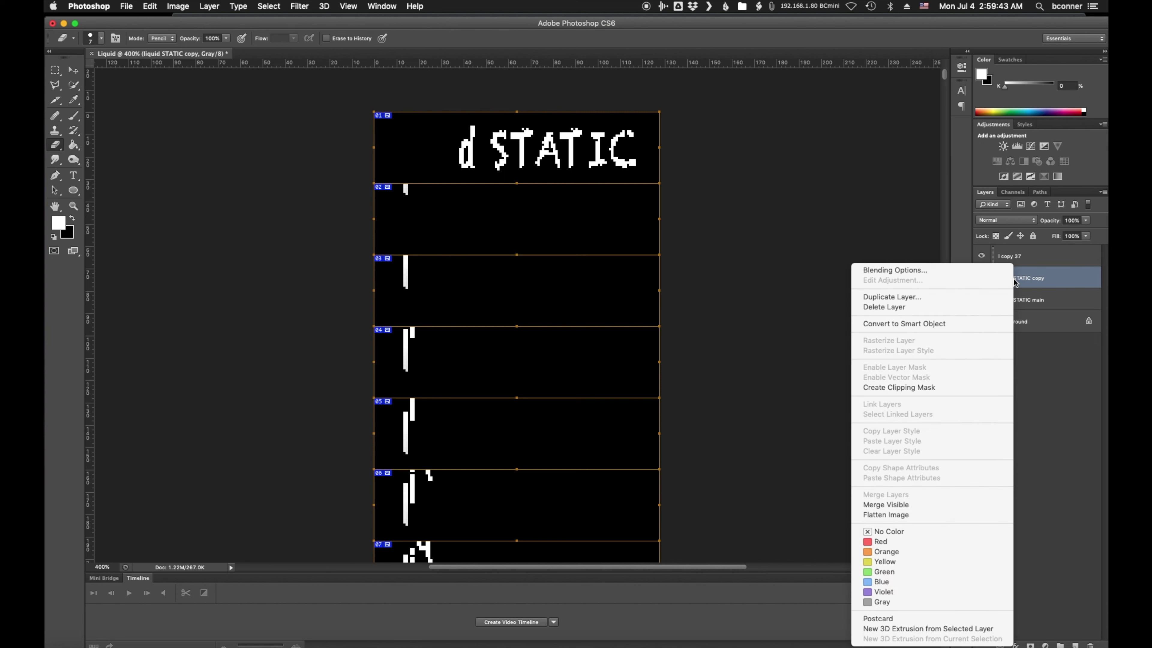
pyautogui.click(950, 299)
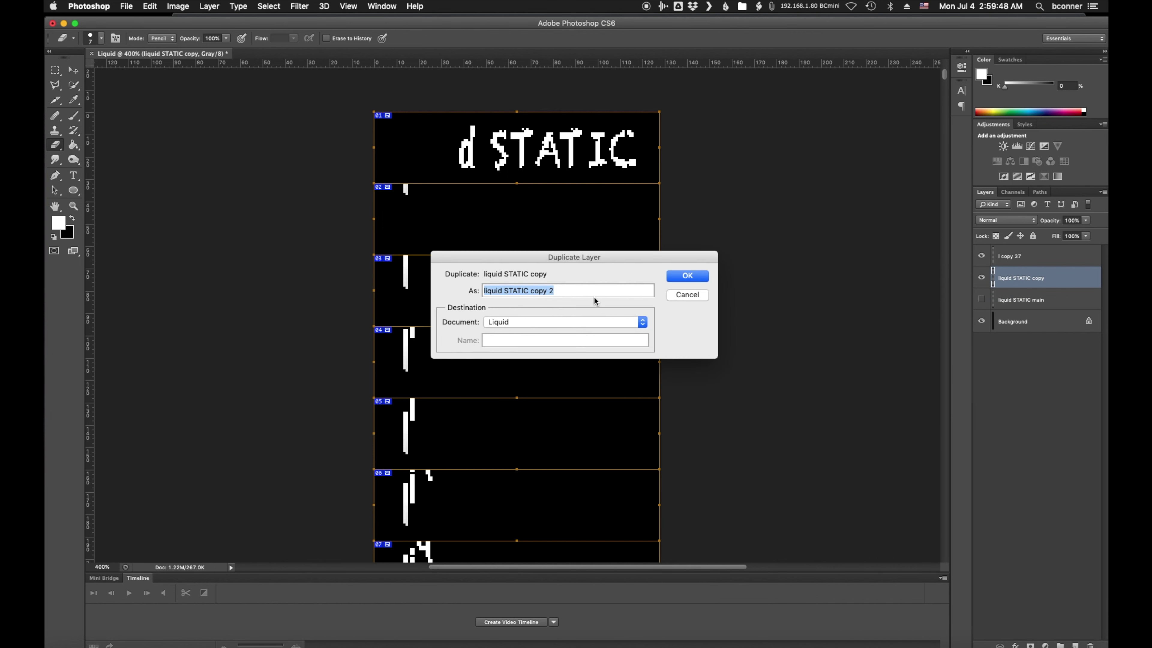
pyautogui.write('D')
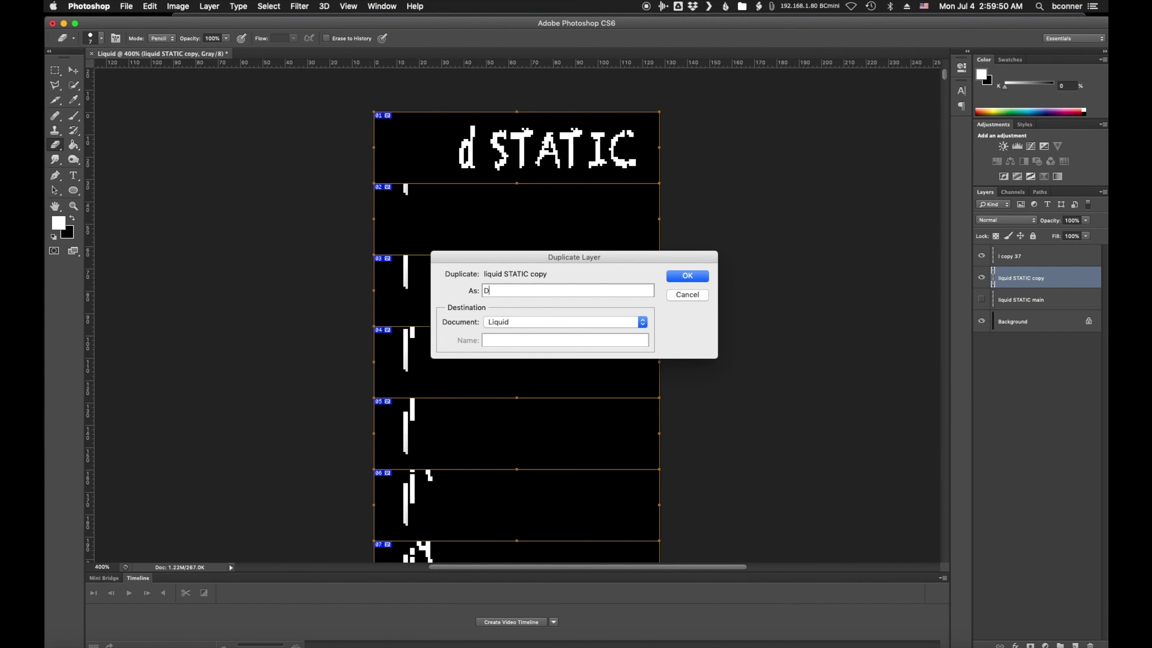
pyautogui.click(673, 278)
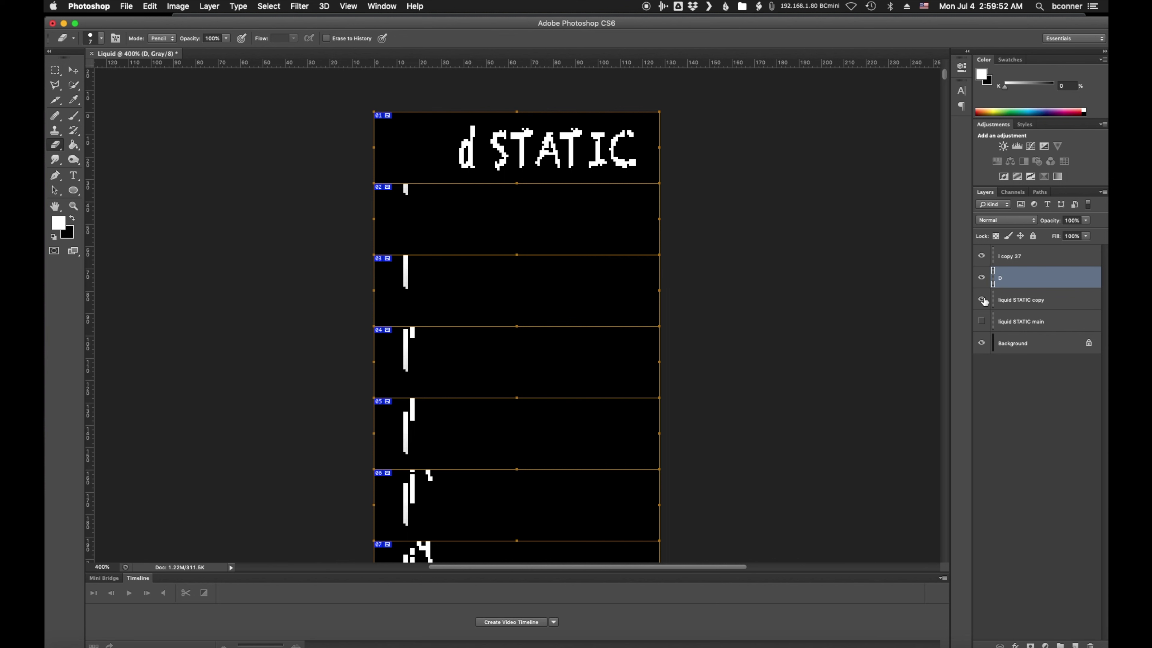
# Hide the "liquid STATIC copy" layer and erase "STATIC" from the D layer, leaving only the "d".
pyautogui.click(982, 277)
pyautogui.moveTo(499, 134)
pyautogui.mouseDown()
pyautogui.moveTo(637, 140)
pyautogui.moveTo(482, 144)
pyautogui.moveTo(496, 166)
pyautogui.moveTo(516, 154)
pyautogui.moveTo(522, 167)
pyautogui.moveTo(553, 156)
pyautogui.moveTo(563, 168)
pyautogui.moveTo(574, 150)
pyautogui.moveTo(595, 166)
pyautogui.moveTo(613, 152)
pyautogui.moveTo(640, 160)
pyautogui.mouseUp()
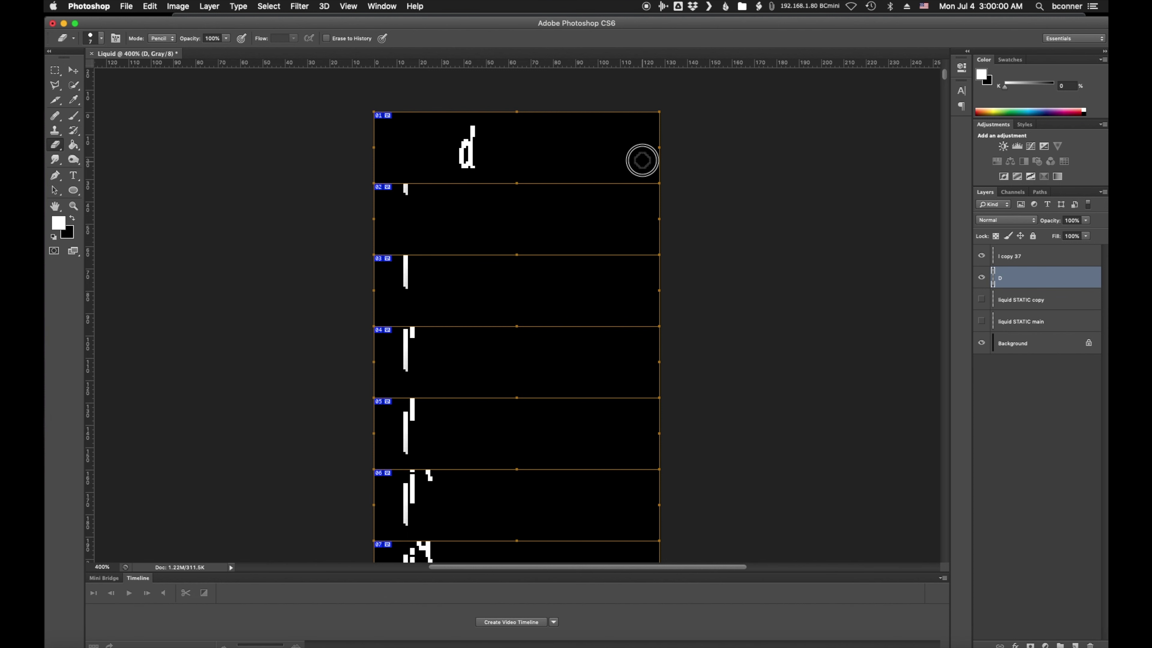
pyautogui.click(982, 277)
pyautogui.click(981, 277)
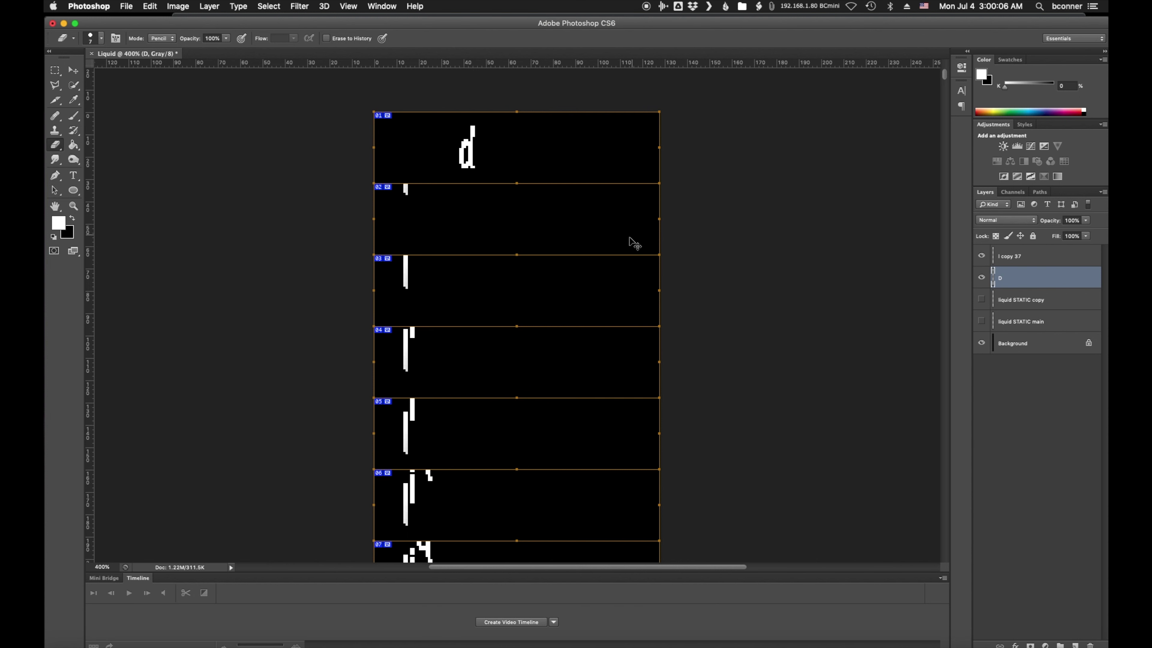
# Offset the D layer 0 pixels right and +384 pixels down with Wrap Around, and check its placement in slice 13.
pyautogui.click(414, 6)
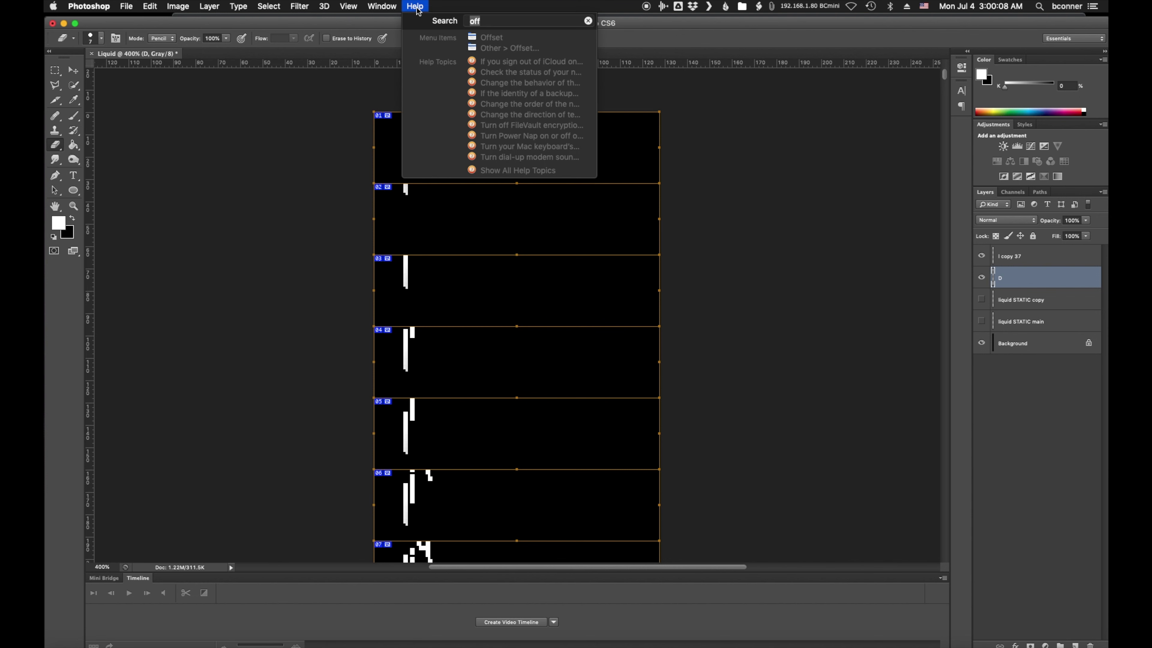
pyautogui.click(507, 46)
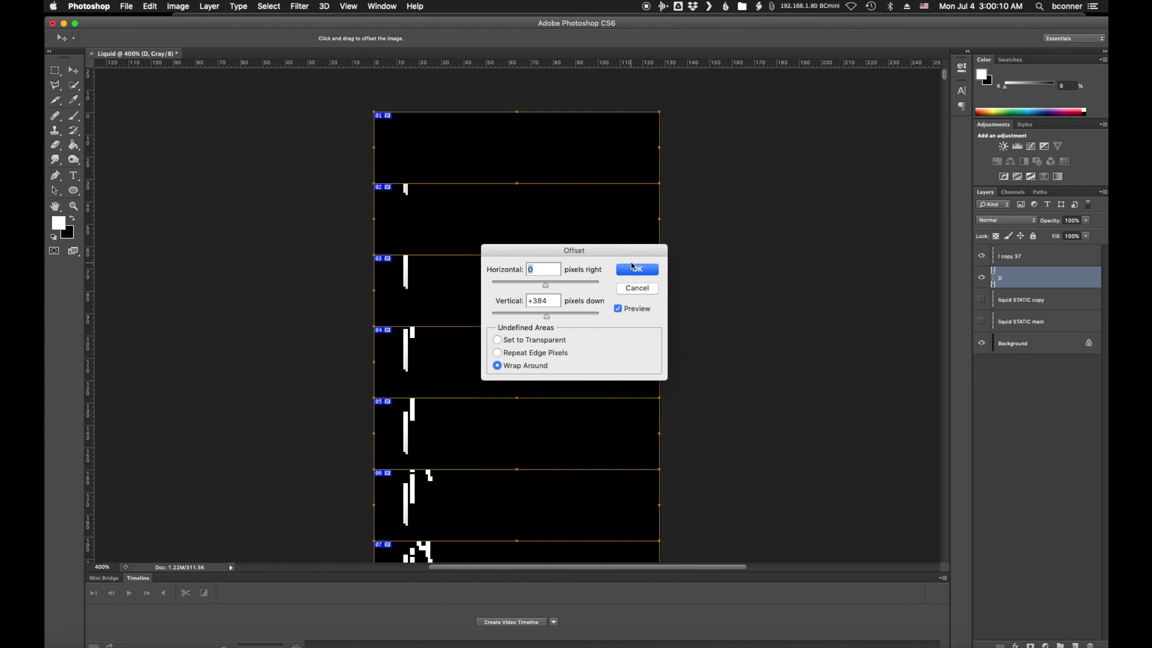
pyautogui.click(637, 270)
pyautogui.press('e')
pyautogui.scroll(-10, 702, 320)
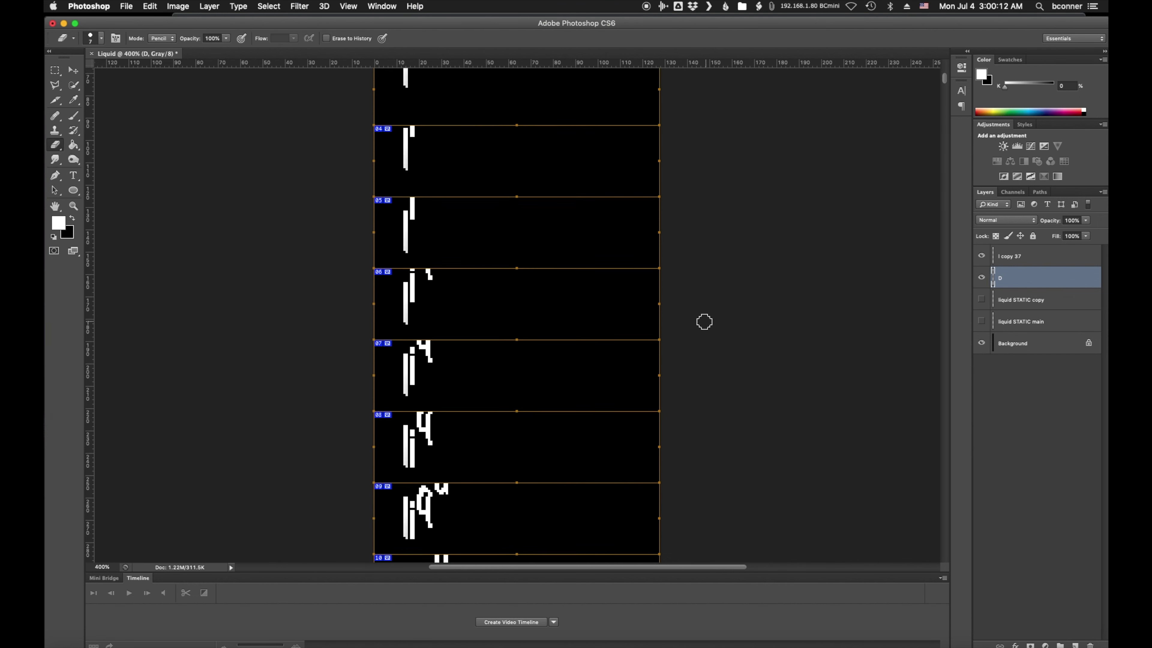
pyautogui.scroll(-5, 700, 322)
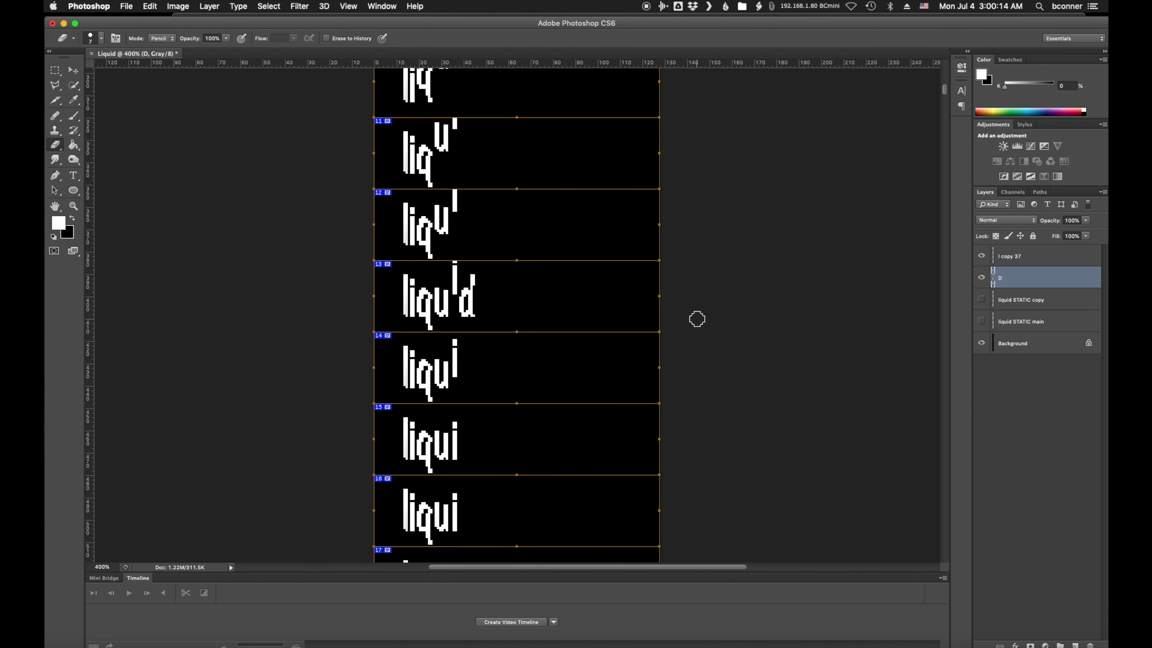
pyautogui.scroll(2, 697, 319)
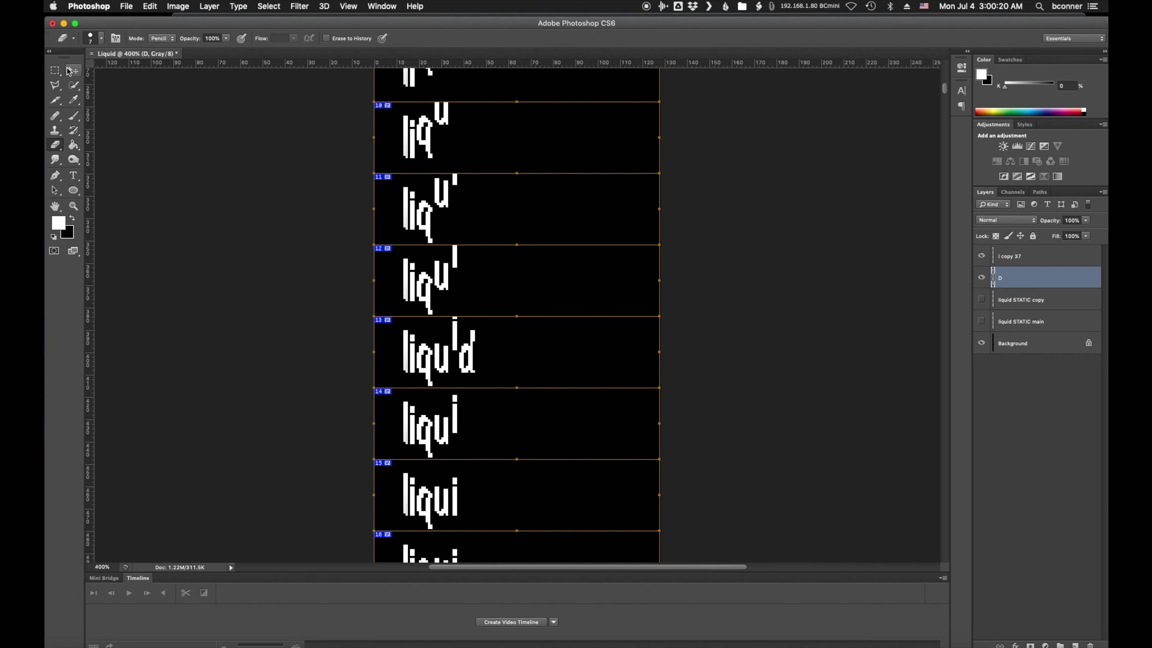
# Move the "d" straight up from slice 13 into slice 12.
pyautogui.click(71, 73)
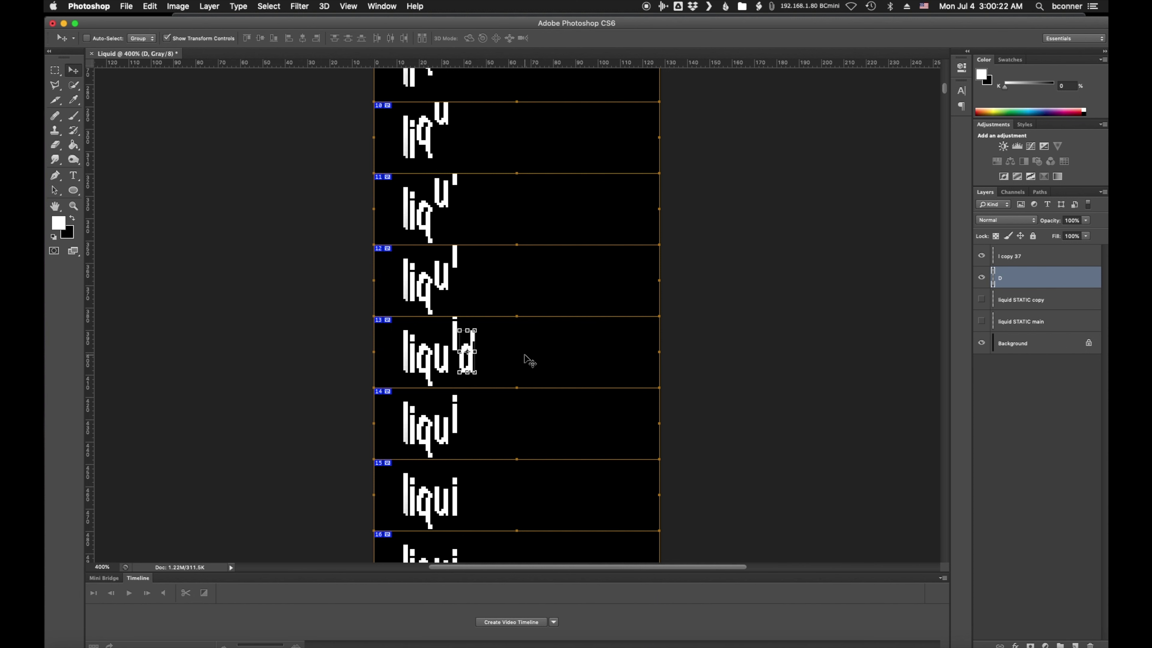
pyautogui.moveTo(468, 363)
pyautogui.mouseDown()
pyautogui.moveTo(470, 311)
pyautogui.moveTo(499, 356)
pyautogui.moveTo(465, 360)
pyautogui.moveTo(473, 343)
pyautogui.moveTo(472, 366)
pyautogui.mouseUp()
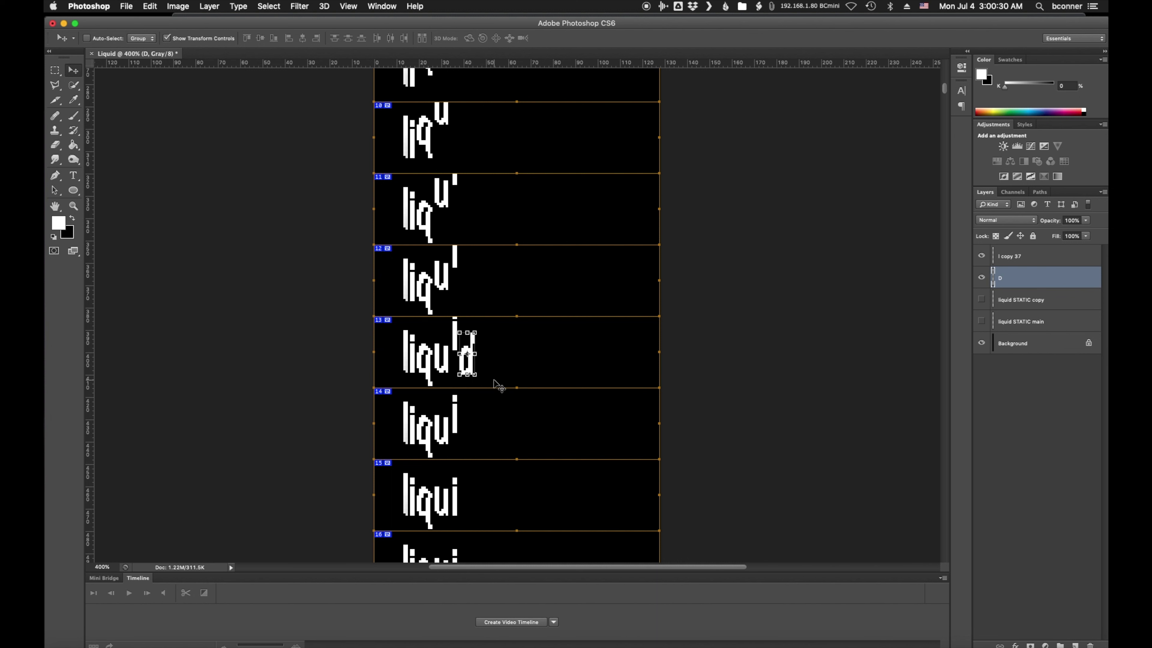
pyautogui.press('super+z')
pyautogui.press('super+alt+z')
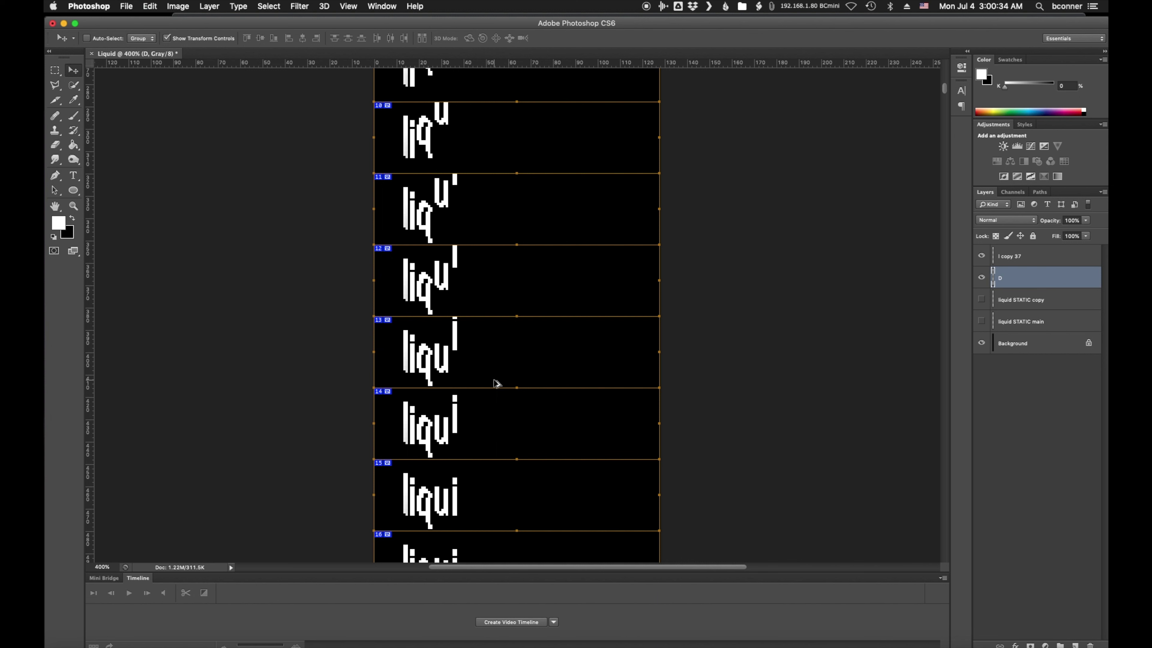
pyautogui.press('super+shift+z')
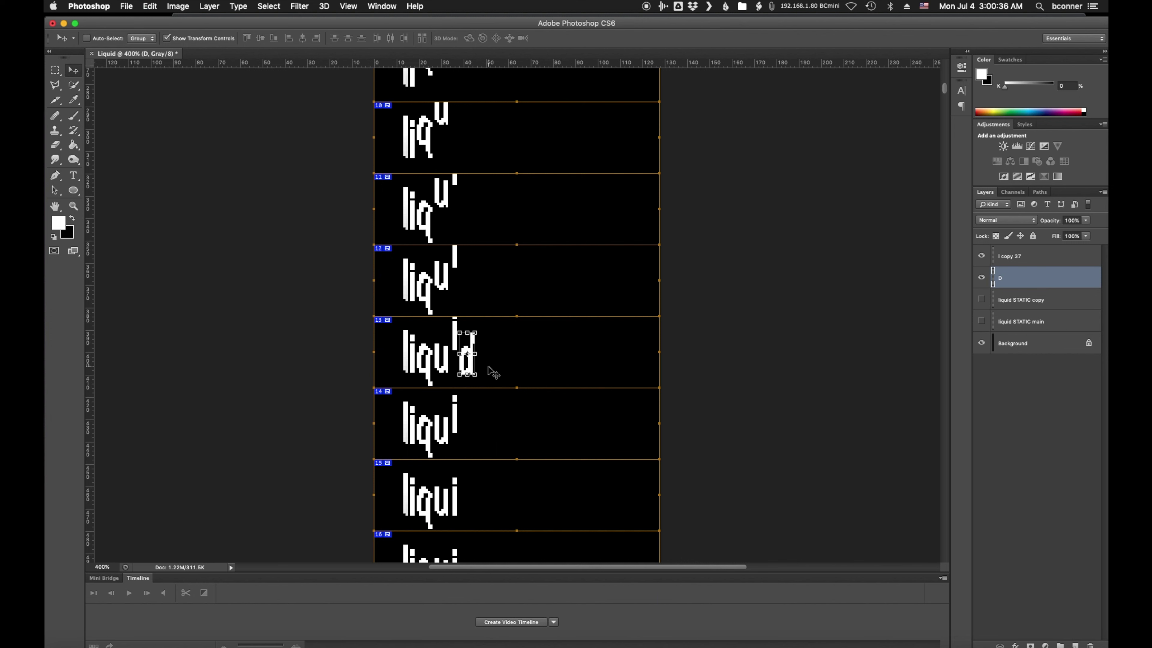
pyautogui.press('Up')
pyautogui.press('Up')
pyautogui.press('Up')
pyautogui.press('Up')
pyautogui.press('Up')
pyautogui.press('Up')
pyautogui.press('Up')
pyautogui.press('Up')
pyautogui.press('Up')
pyautogui.press('Up')
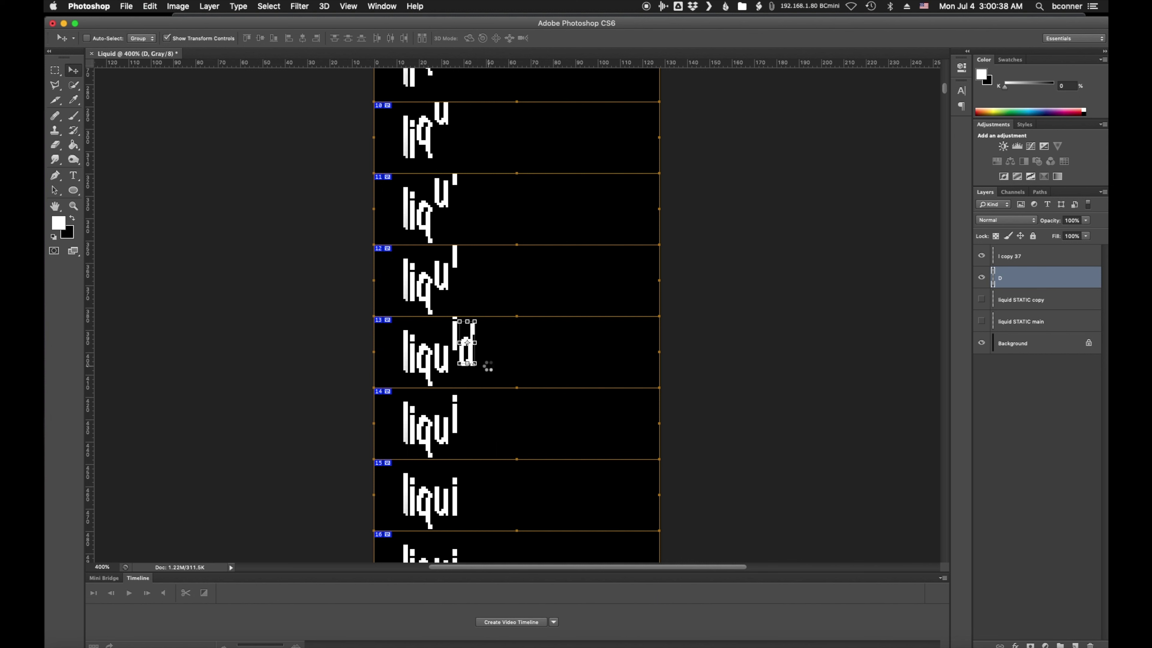
pyautogui.press('Up')
pyautogui.press('Up')
pyautogui.press('Up')
pyautogui.press('Up')
pyautogui.press('Up')
pyautogui.press('Up')
pyautogui.press('Up')
pyautogui.press('Up')
pyautogui.press('Up')
pyautogui.press('Up')
pyautogui.press('Up')
pyautogui.press('Up')
pyautogui.press('Up')
pyautogui.press('Up')
pyautogui.press('Up')
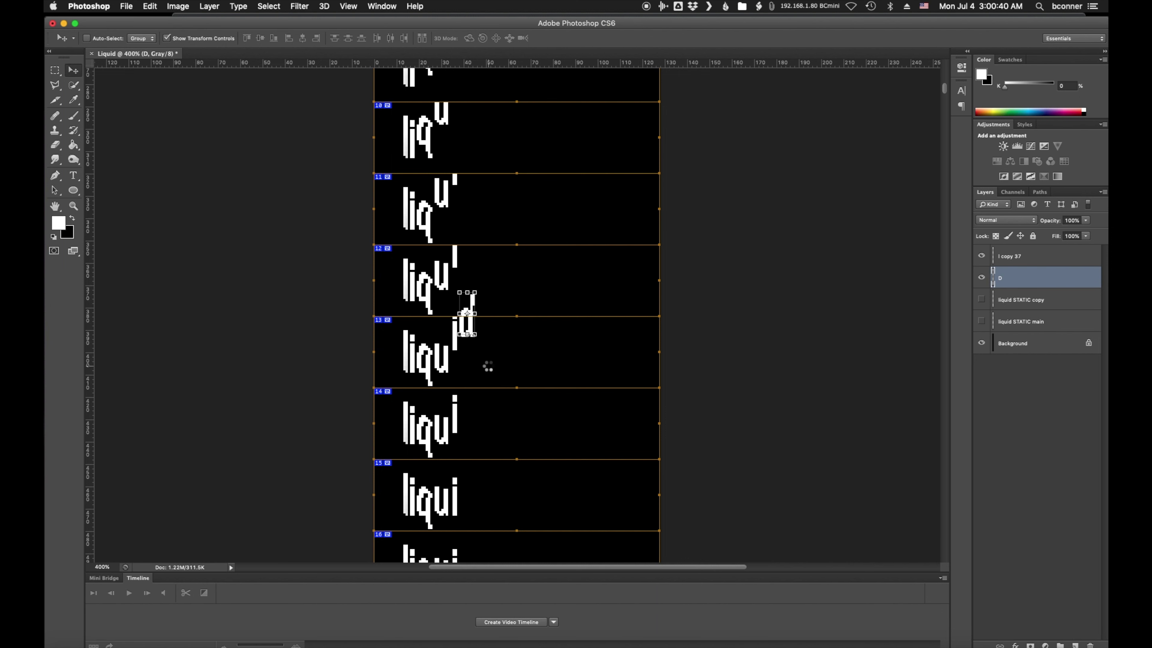
pyautogui.press('Up')
pyautogui.press('Up')
pyautogui.press('Up')
pyautogui.press('Up')
pyautogui.press('Up')
pyautogui.press('Up')
pyautogui.press('Up')
pyautogui.press('Up')
pyautogui.press('Up')
pyautogui.press('Up')
pyautogui.press('Up')
pyautogui.press('Up')
pyautogui.press('Up')
pyautogui.press('Up')
pyautogui.press('Up')
pyautogui.press('Up')
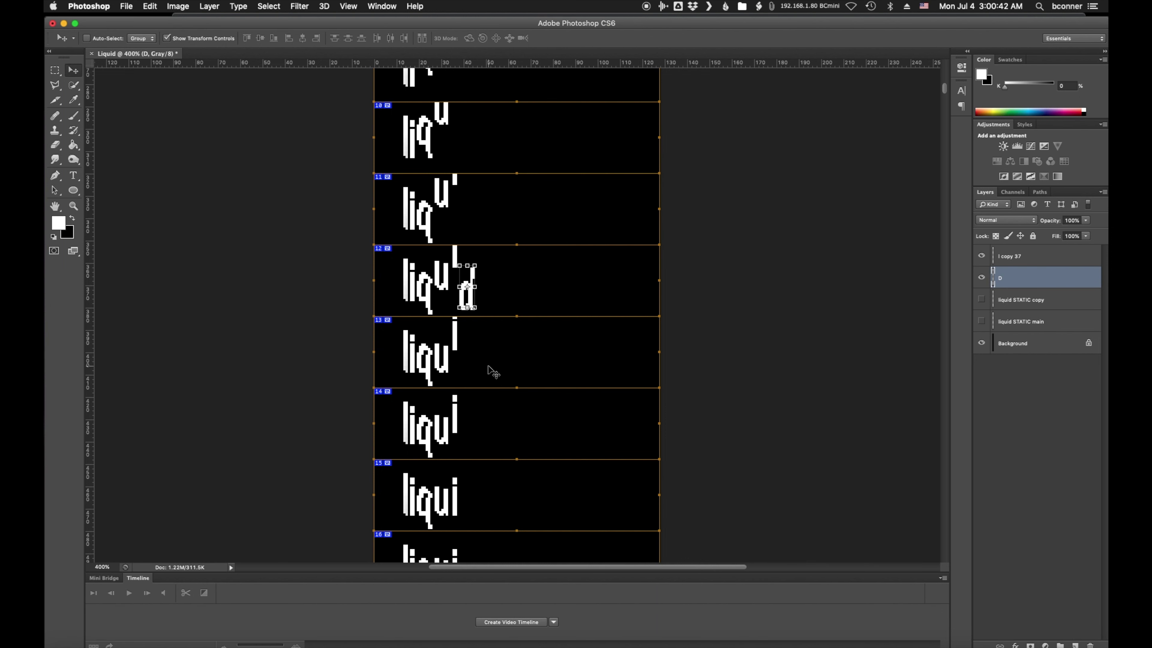
pyautogui.press('Up')
pyautogui.press('Up')
# Nudge the "d" down across the slice border until its lowest 5 pixels reach into slice 13.
pyautogui.press('super+equal')
pyautogui.press('super+equal')
pyautogui.press('super+equal')
pyautogui.press('super+equal')
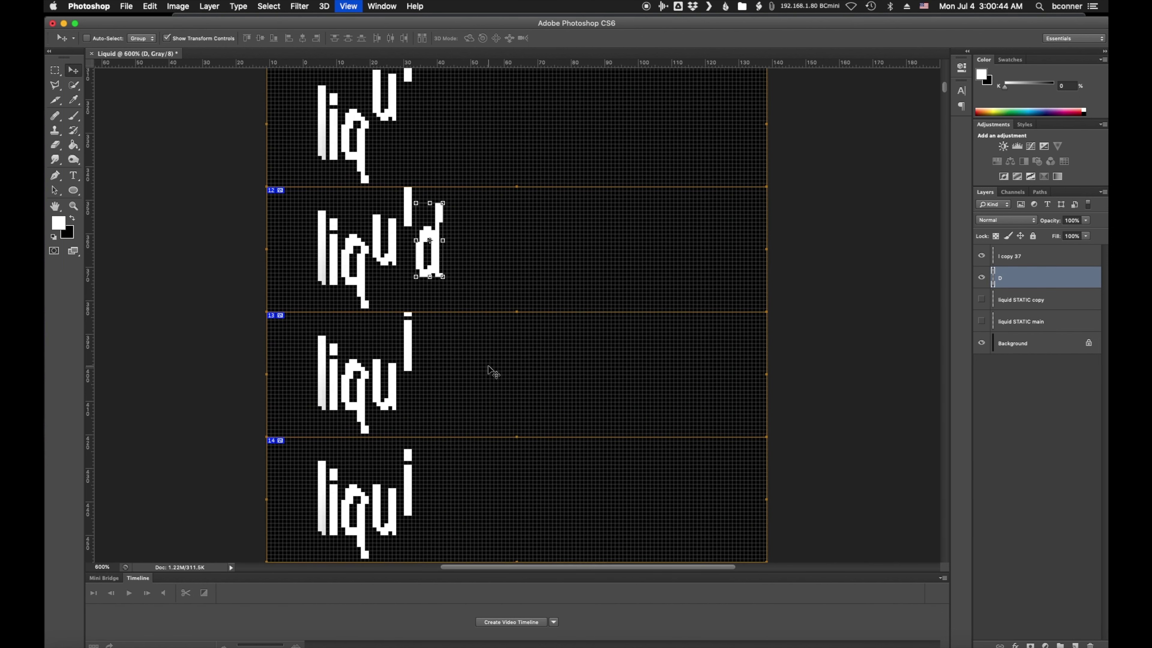
pyautogui.press('super+equal')
pyautogui.press('super+equal')
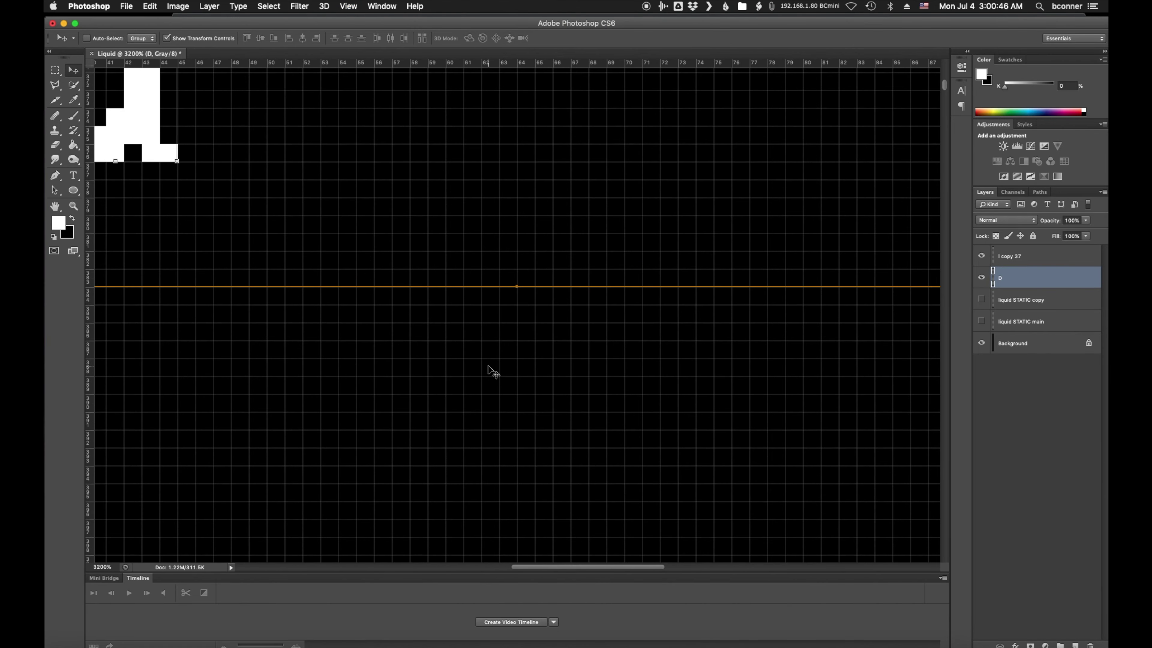
pyautogui.press('super+minus')
pyautogui.press('super+minus')
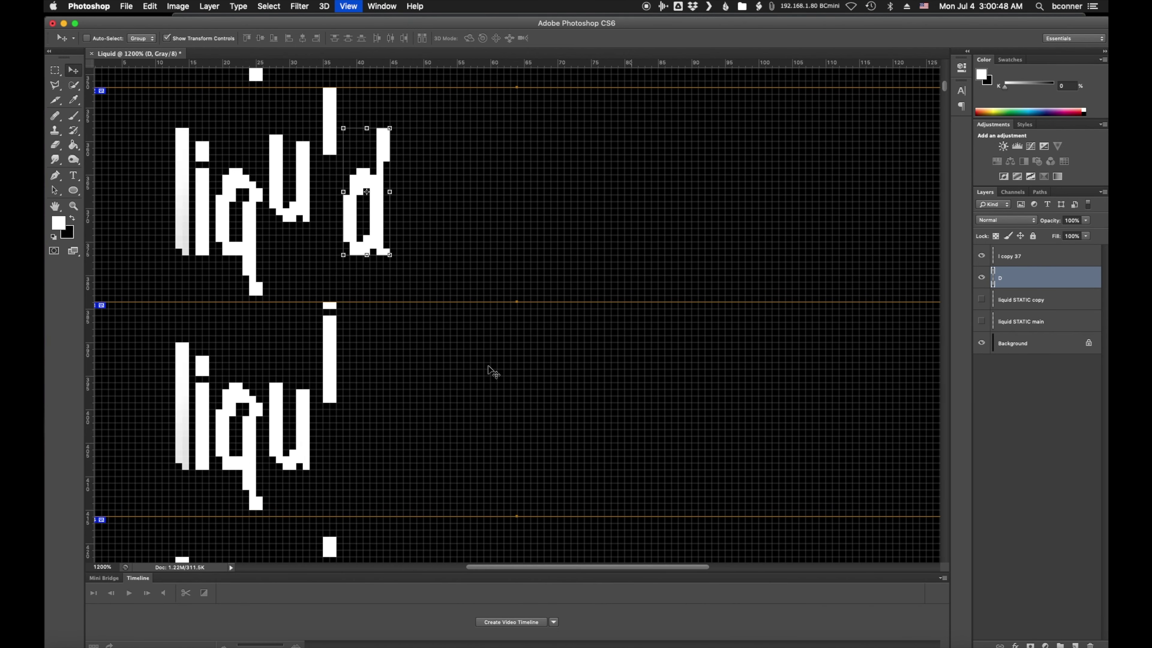
pyautogui.press('Down')
pyautogui.press('Down')
pyautogui.press('Down')
pyautogui.press('Down')
pyautogui.press('Down')
pyautogui.press('Down')
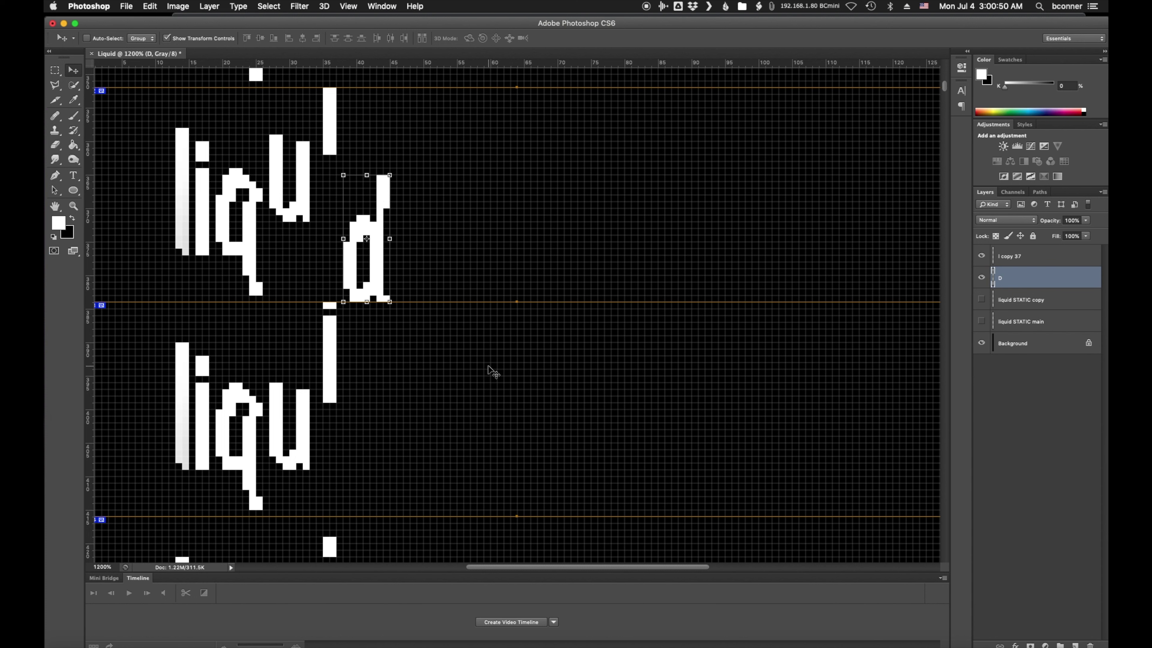
pyautogui.press('Down')
pyautogui.press('Down')
pyautogui.press('Down')
pyautogui.press('Down')
pyautogui.press('Down')
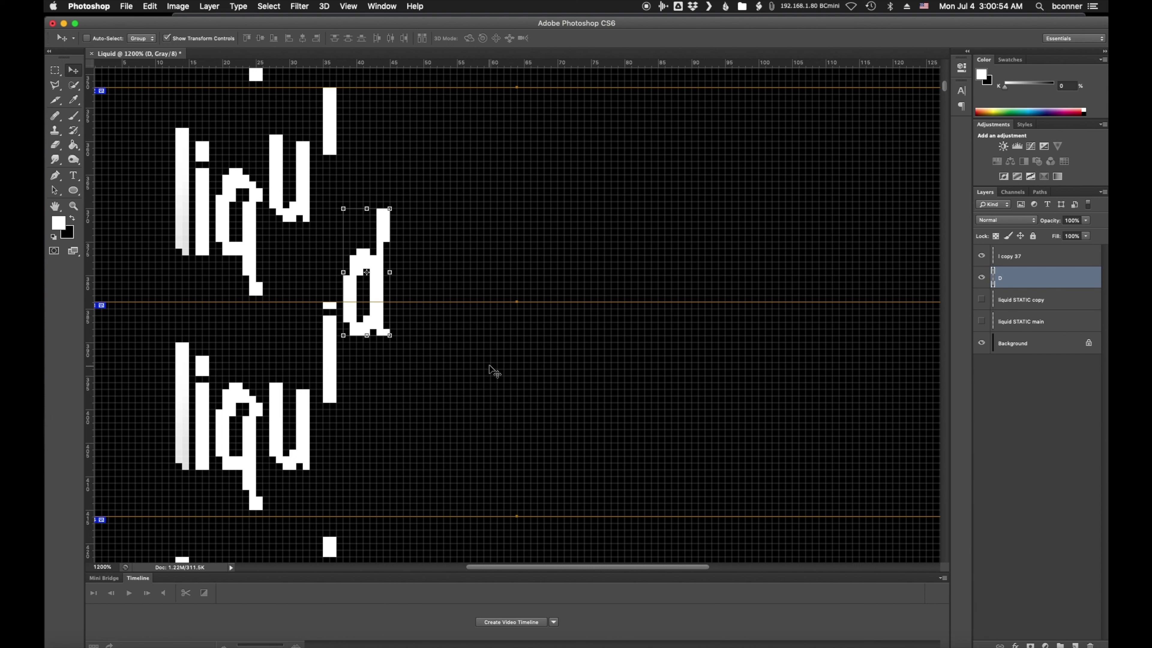
# Run the Offset filter on the D layer with 0 pixels right, +37 pixels down and Wrap Around, then undo the shift.
pyautogui.click(426, 6)
pyautogui.click(517, 48)
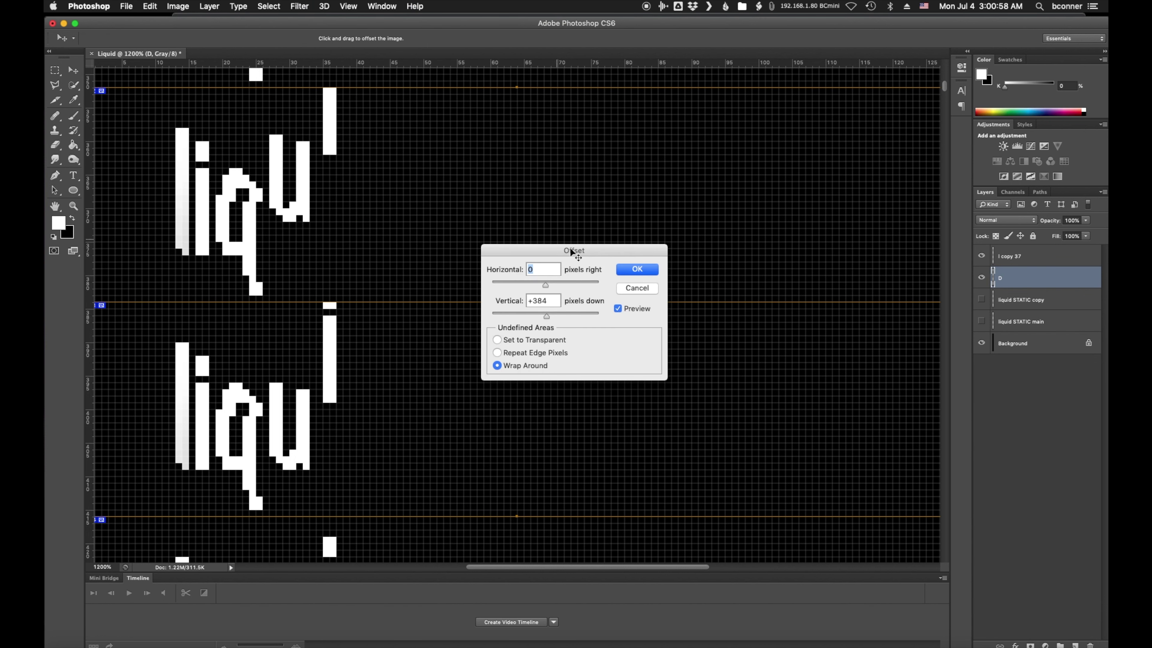
pyautogui.moveTo(535, 299); pyautogui.dragTo(553, 300)
pyautogui.click(637, 269)
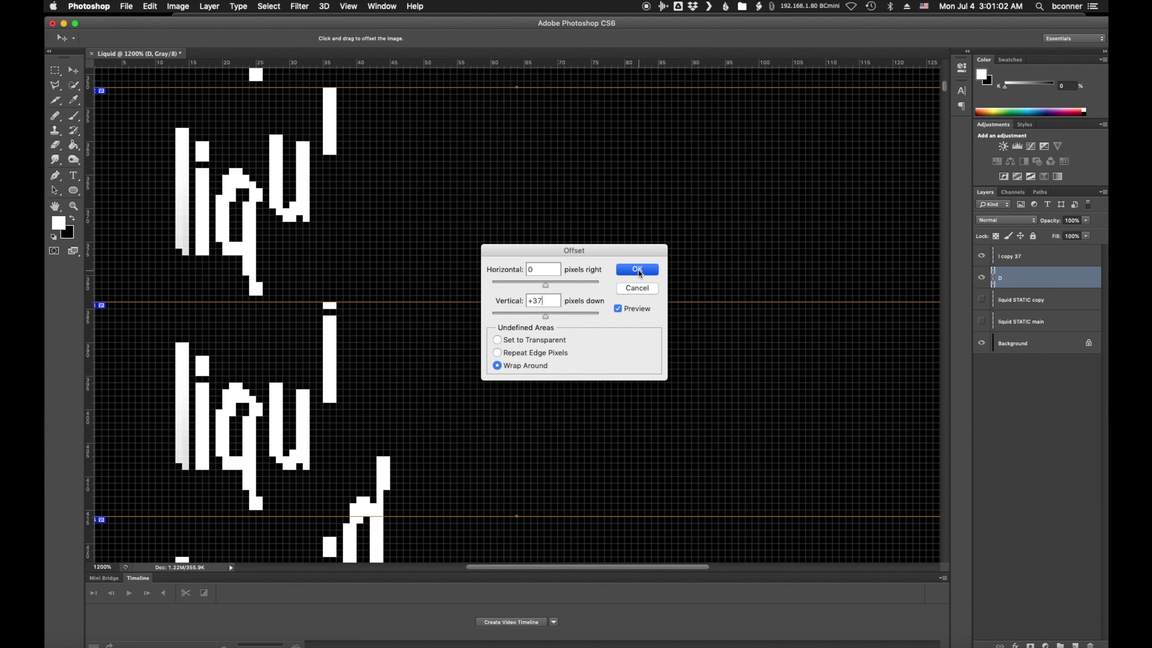
pyautogui.press('super+z')
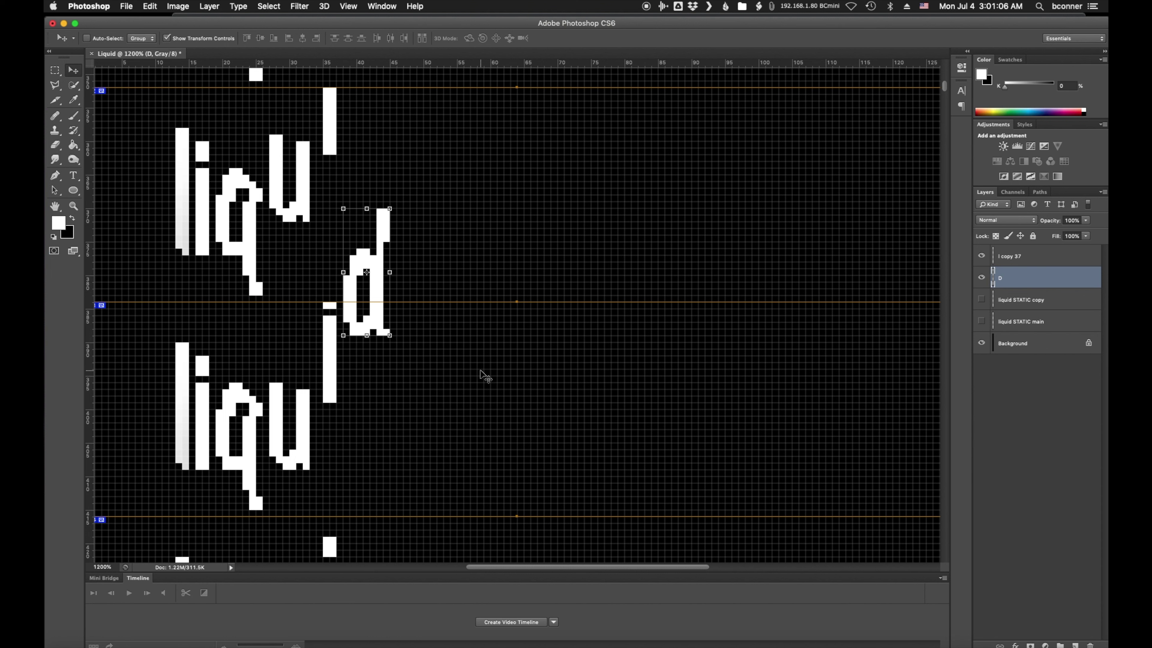
# Duplicate the D layer and reapply the +37 pixel offset to the copy.
pyautogui.press('super+j')
pyautogui.press('super+f')
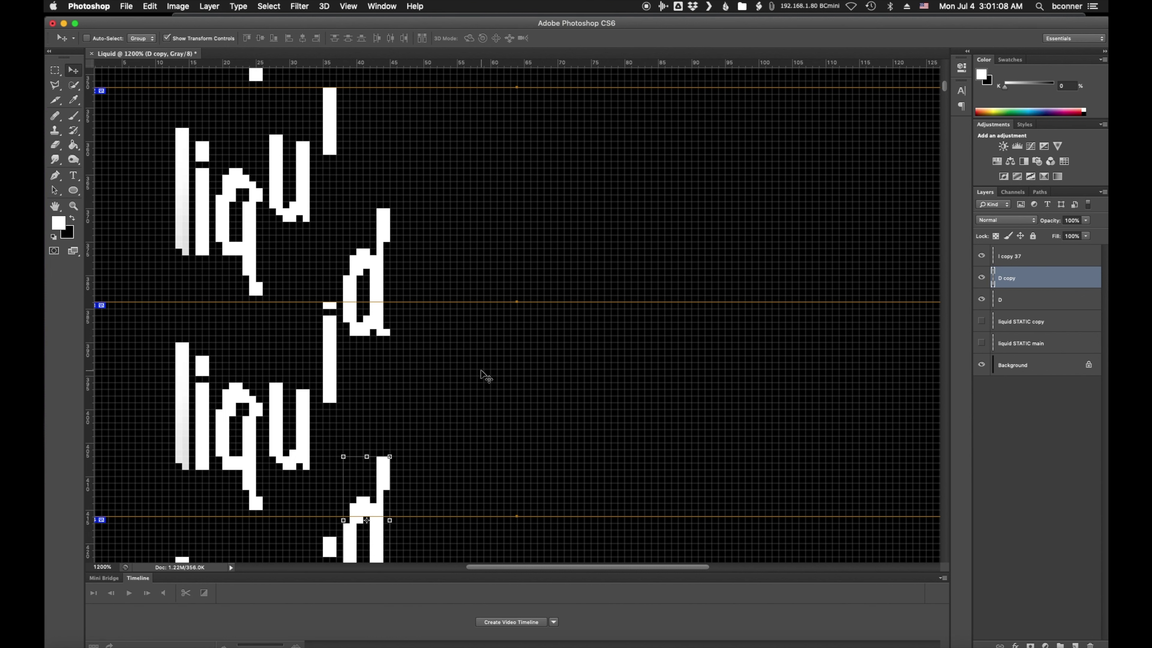
pyautogui.scroll(-5, 485, 376)
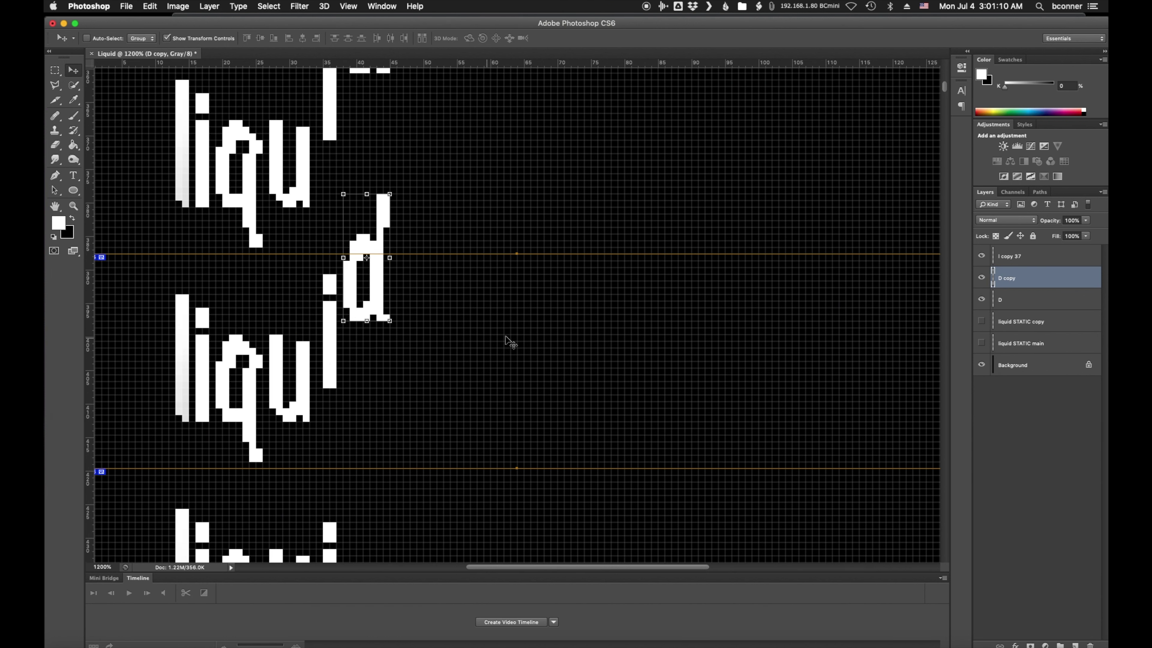
# Duplicate the "d" layer three more times, placing each copy 37 pixels lower, until slice 17 has its "d".
pyautogui.press('super+minus')
pyautogui.press('super+minus')
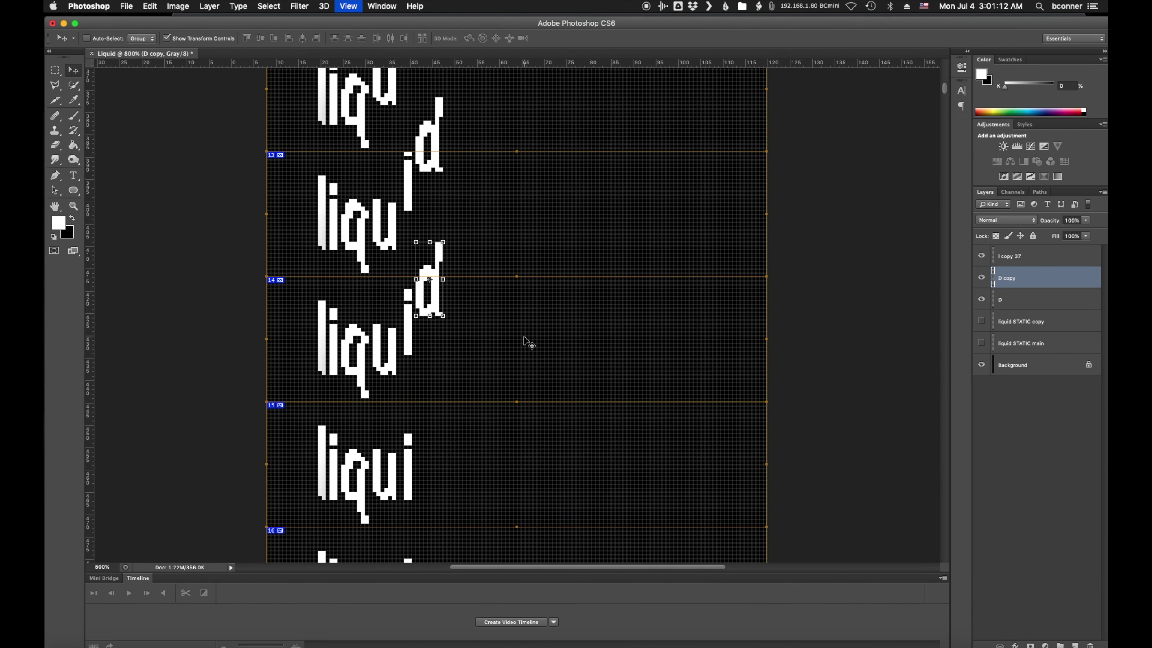
pyautogui.press('super+minus')
pyautogui.press('super+minus')
pyautogui.press('super+minus')
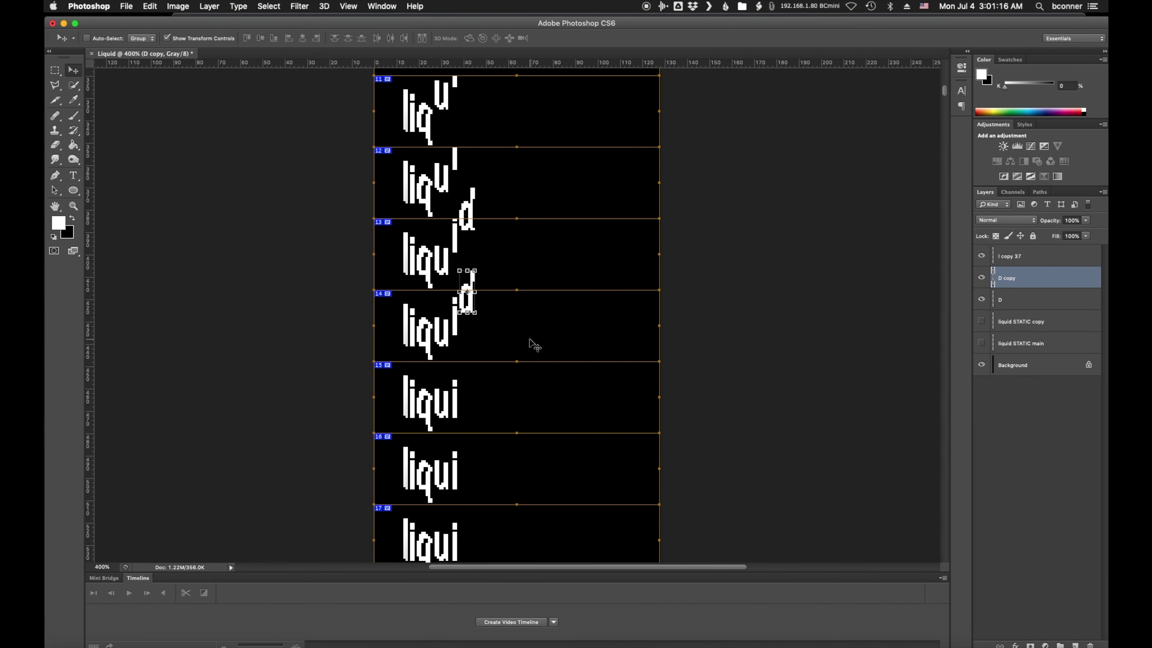
pyautogui.press('super+j')
pyautogui.hotkey('shift', 'Down')
pyautogui.hotkey('shift', 'Down')
pyautogui.hotkey('shift', 'Down')
pyautogui.hotkey('shift', 'Down')
pyautogui.press('super+j')
pyautogui.hotkey('shift', 'Down')
pyautogui.hotkey('shift', 'Down')
pyautogui.hotkey('shift', 'Down')
pyautogui.hotkey('shift', 'Down')
pyautogui.press('super+j')
pyautogui.hotkey('shift', 'Down')
pyautogui.hotkey('shift', 'Down')
pyautogui.hotkey('shift', 'Down')
pyautogui.hotkey('shift', 'Down')
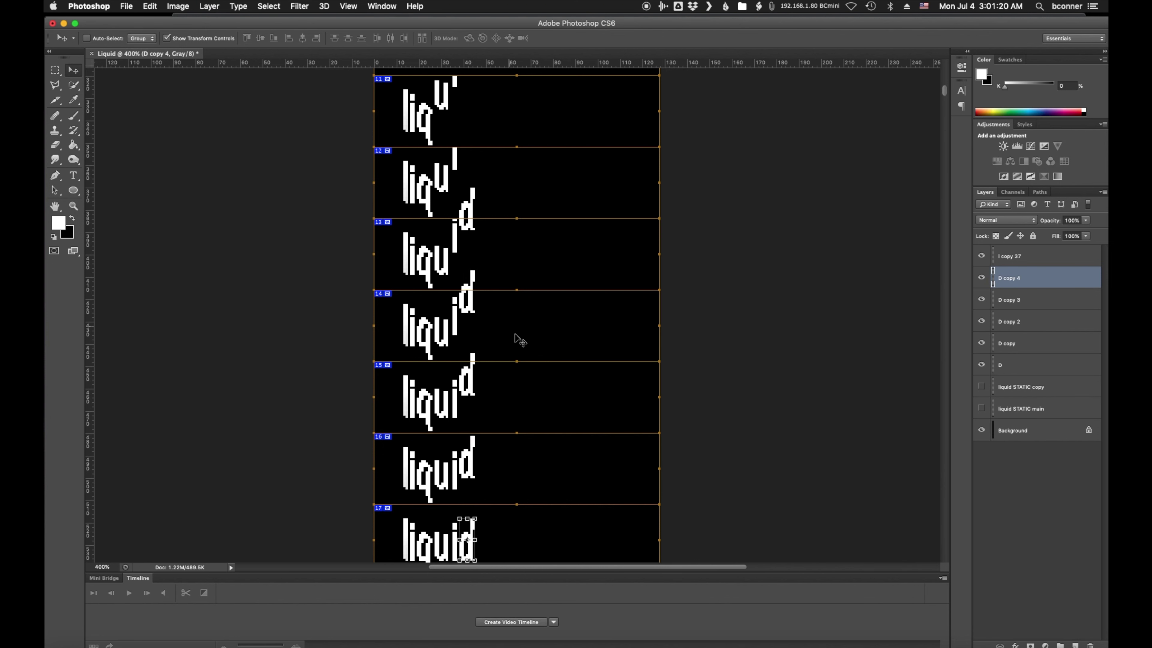
# Run the Offset filter on D copy 4 with 0 pixels right, +32 pixels down and Wrap Around, then undo the shift.
pyautogui.scroll(-5, 520, 340)
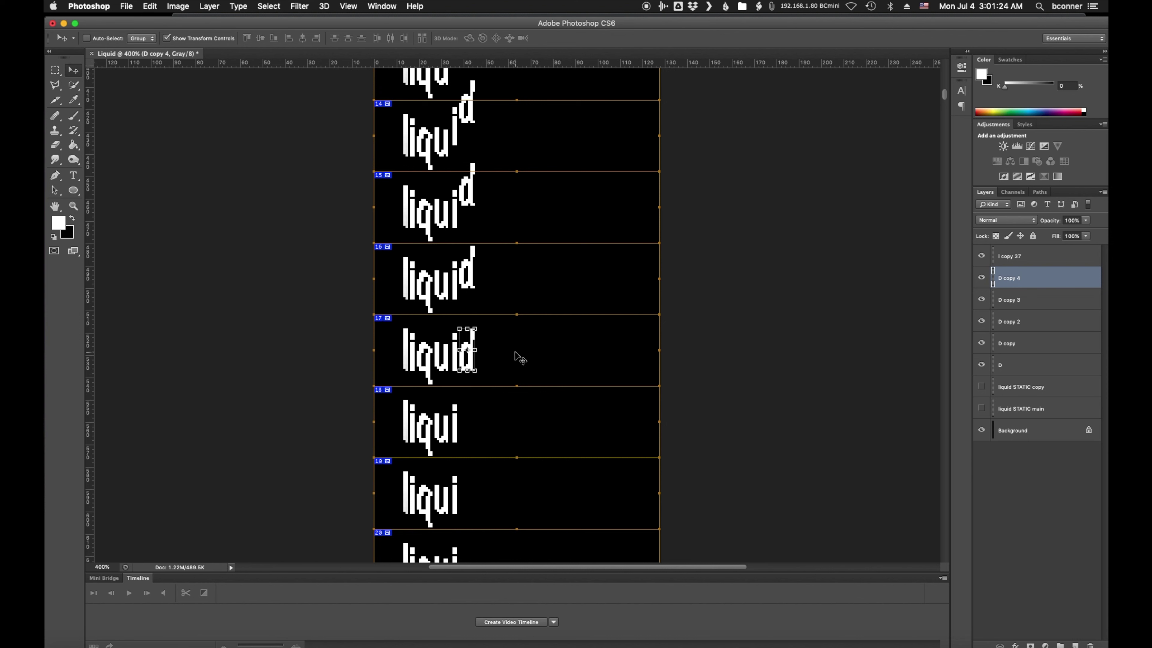
pyautogui.click(414, 5)
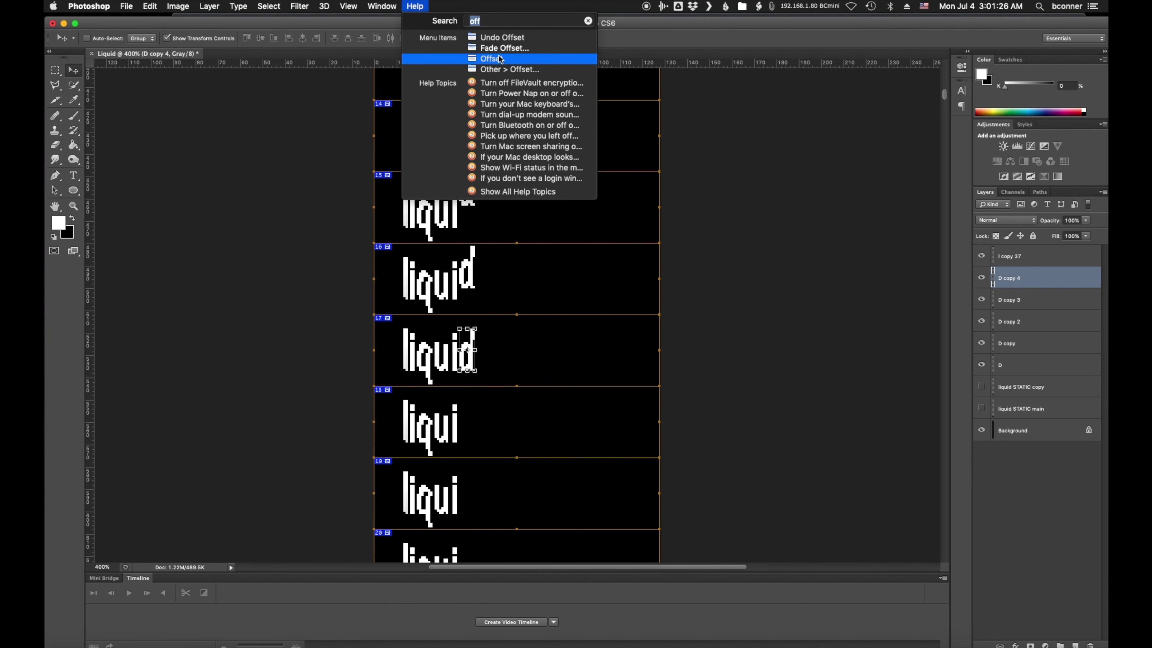
pyautogui.click(503, 69)
pyautogui.doubleClick(539, 300)
pyautogui.write('32')
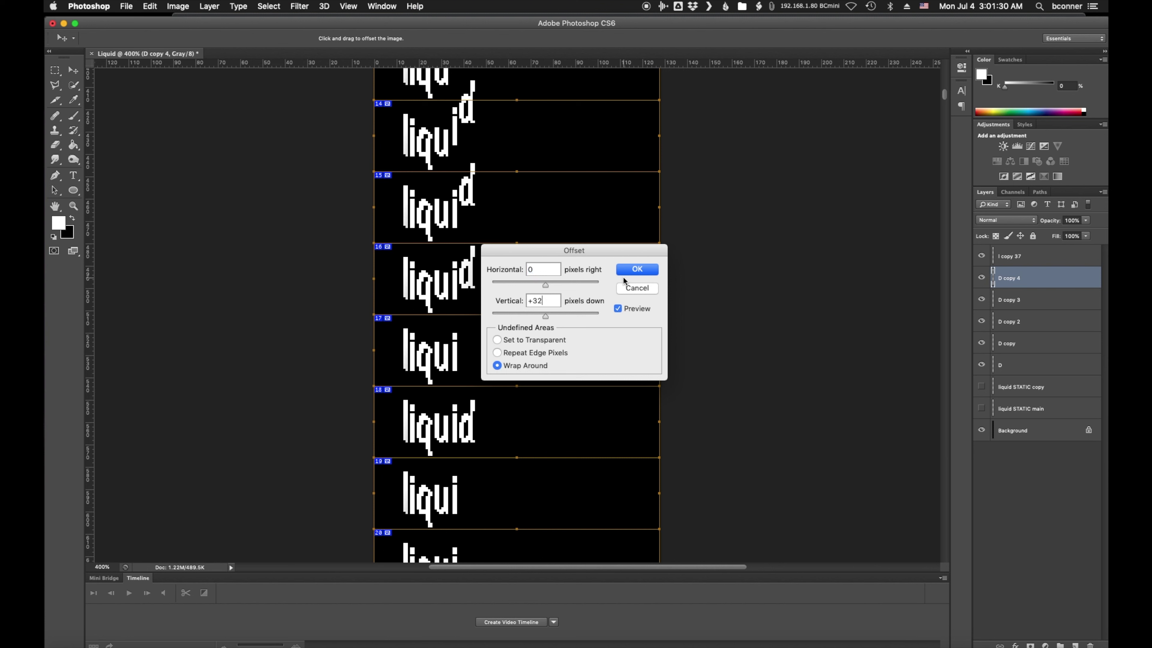
pyautogui.click(637, 270)
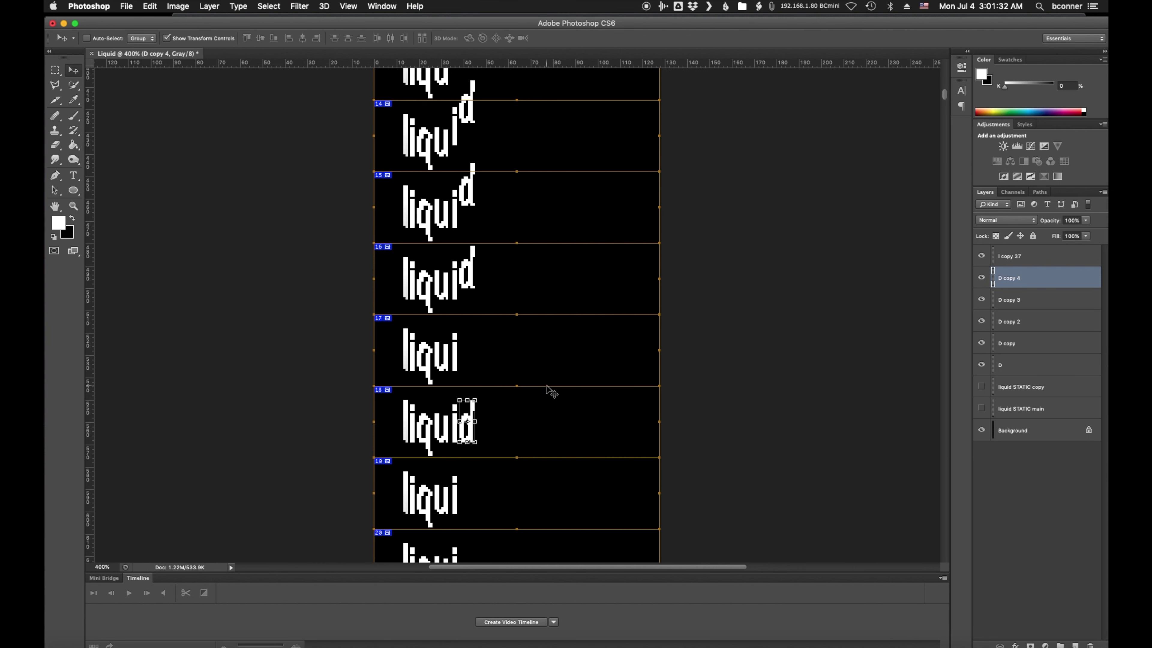
pyautogui.press('super+z')
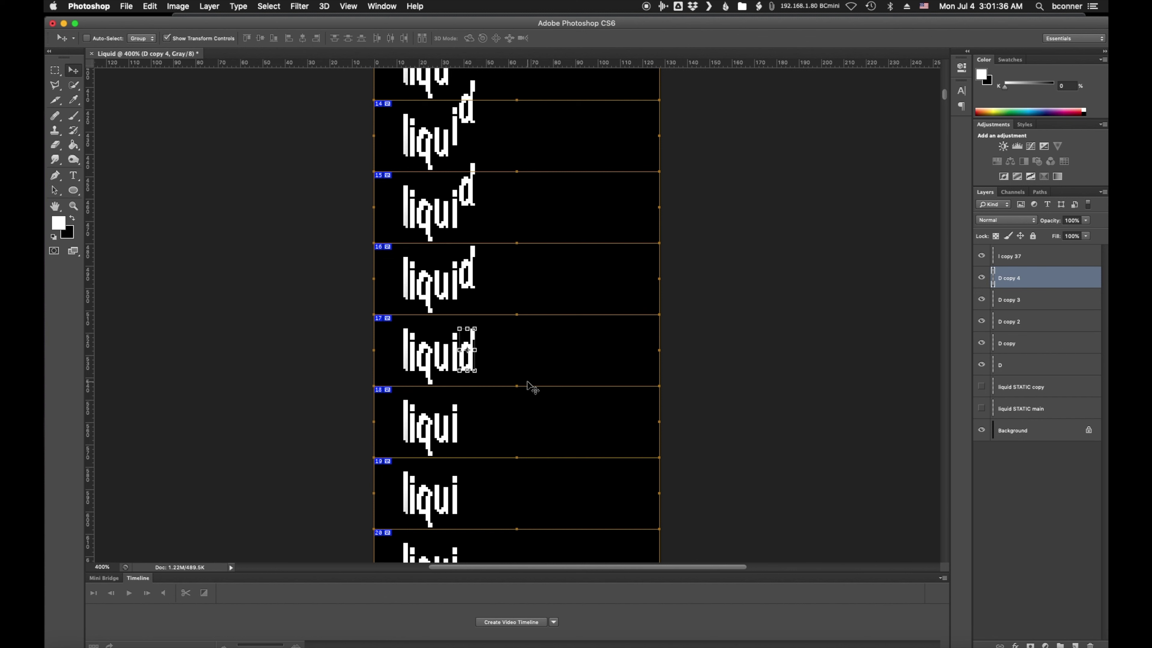
# Duplicate the "d" from slice 17 three times, reapplying the +32 pixel offset to each copy to fill slices 18 to 20.
pyautogui.press('super+j')
pyautogui.press('super+f')
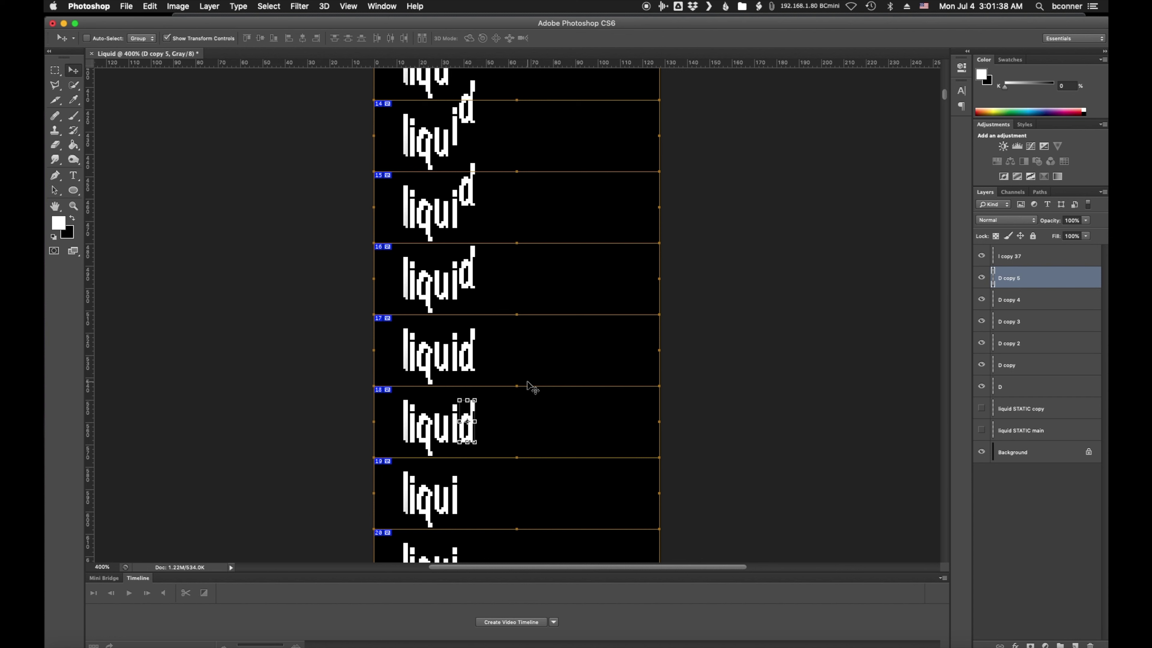
pyautogui.press('super+j')
pyautogui.press('super+f')
pyautogui.press('super+j')
pyautogui.press('super+f')
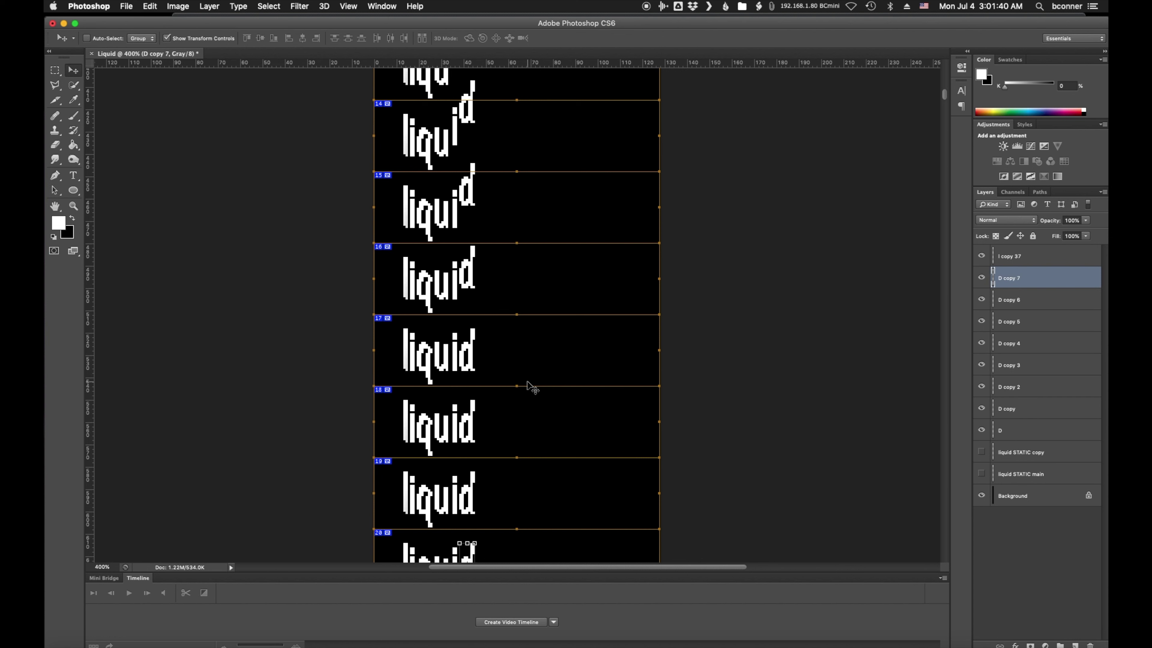
# Hide the slice outlines over the strip.
pyautogui.click(414, 5)
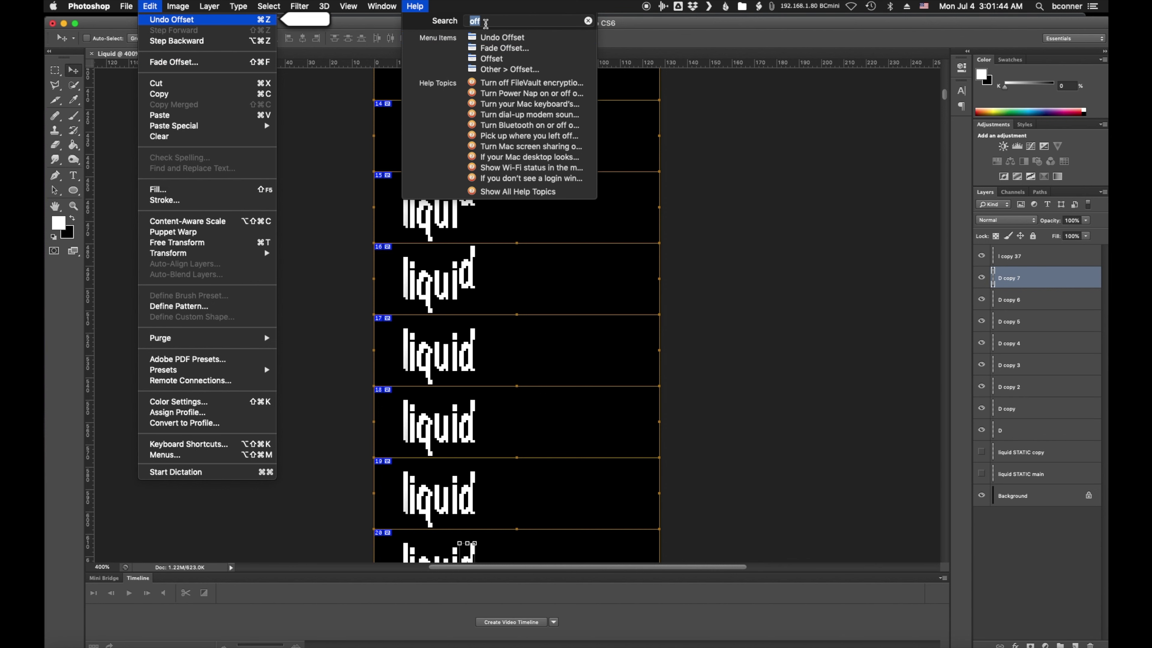
pyautogui.write('sli')
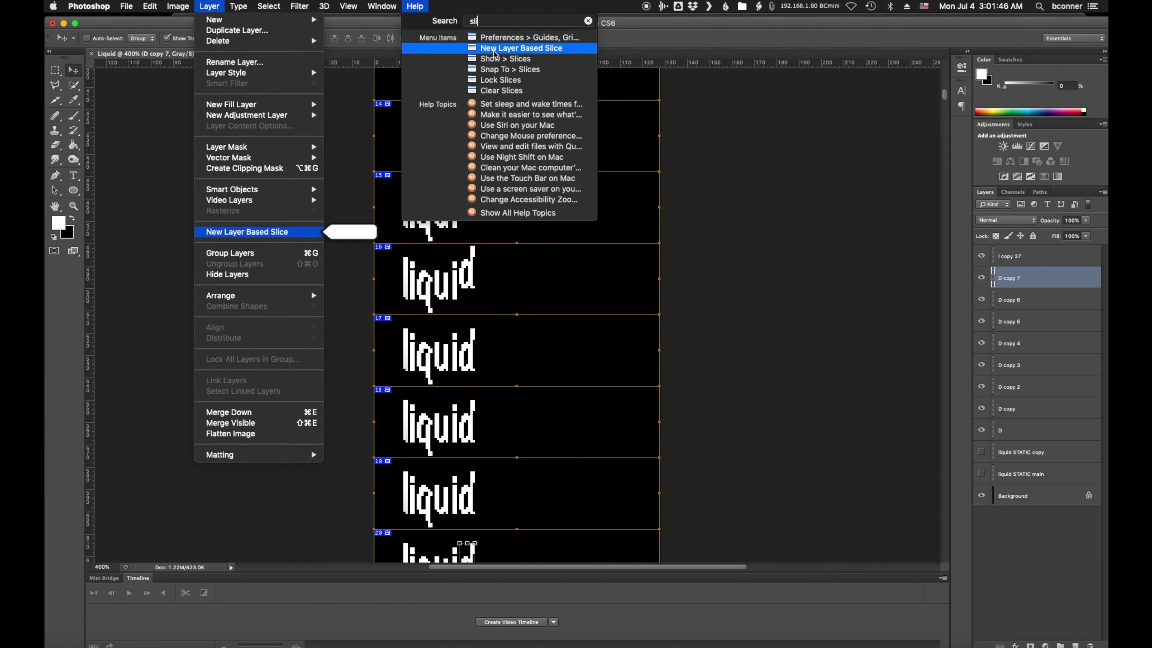
pyautogui.click(499, 58)
# Add the "d" to the remaining "liqui" frames with 20 more successive layer copies, reapplying the +32 pixel offset to each.
pyautogui.press('super+minus')
pyautogui.press('super+minus')
pyautogui.press('super+minus')
pyautogui.press('super+minus')
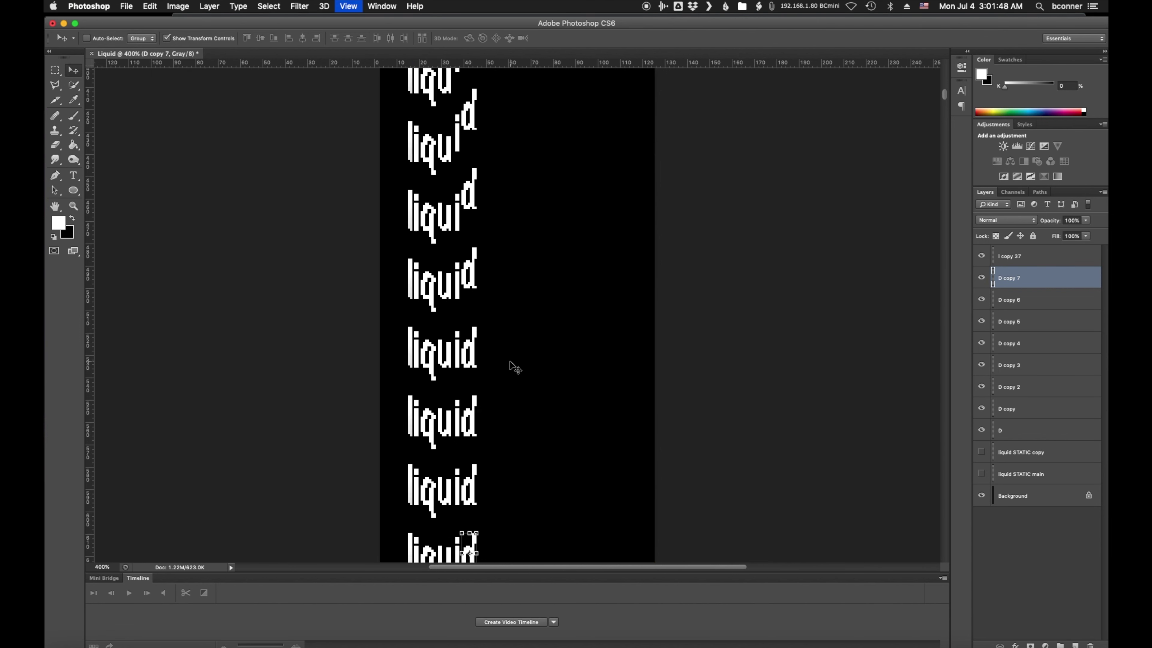
pyautogui.press('super+minus')
pyautogui.press('super+minus')
pyautogui.press('super+equal')
pyautogui.press('super+equal')
pyautogui.press('super+equal')
pyautogui.press('super+equal')
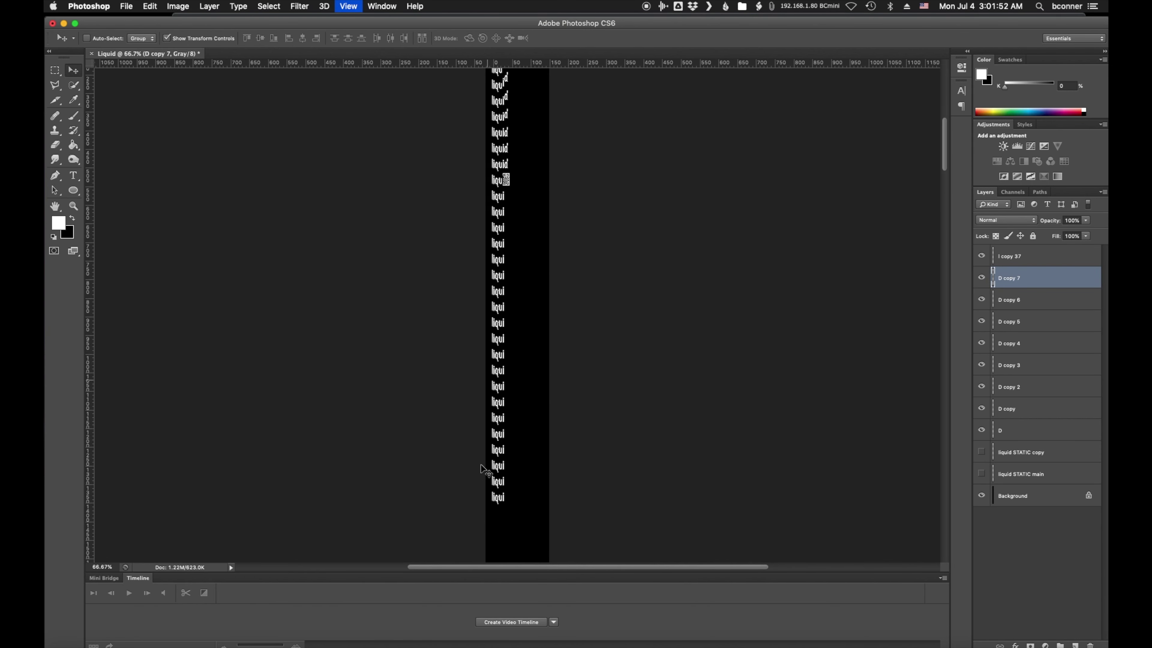
pyautogui.scroll(-1, 474, 463)
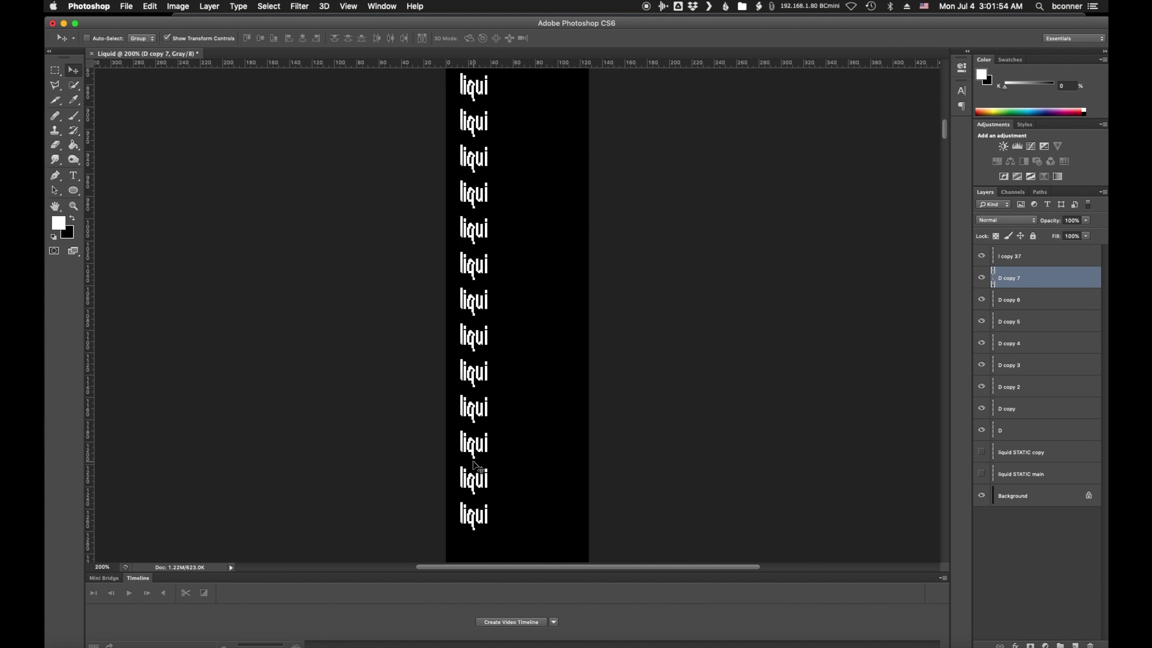
pyautogui.press('super+j')
pyautogui.press('super+f')
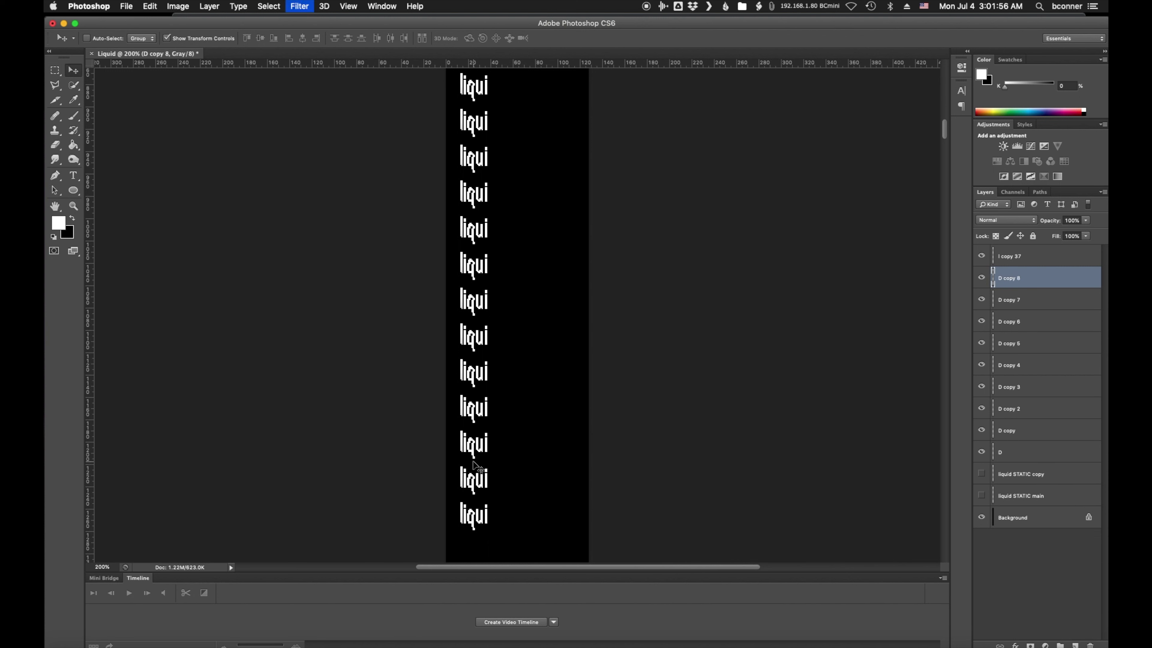
pyautogui.press('super+j')
pyautogui.press('super+f')
pyautogui.press('super+j')
pyautogui.press('super+f')
pyautogui.press('super+j')
pyautogui.press('super+f')
pyautogui.press('super+j')
pyautogui.press('super+f')
pyautogui.press('super+j')
pyautogui.press('super+j')
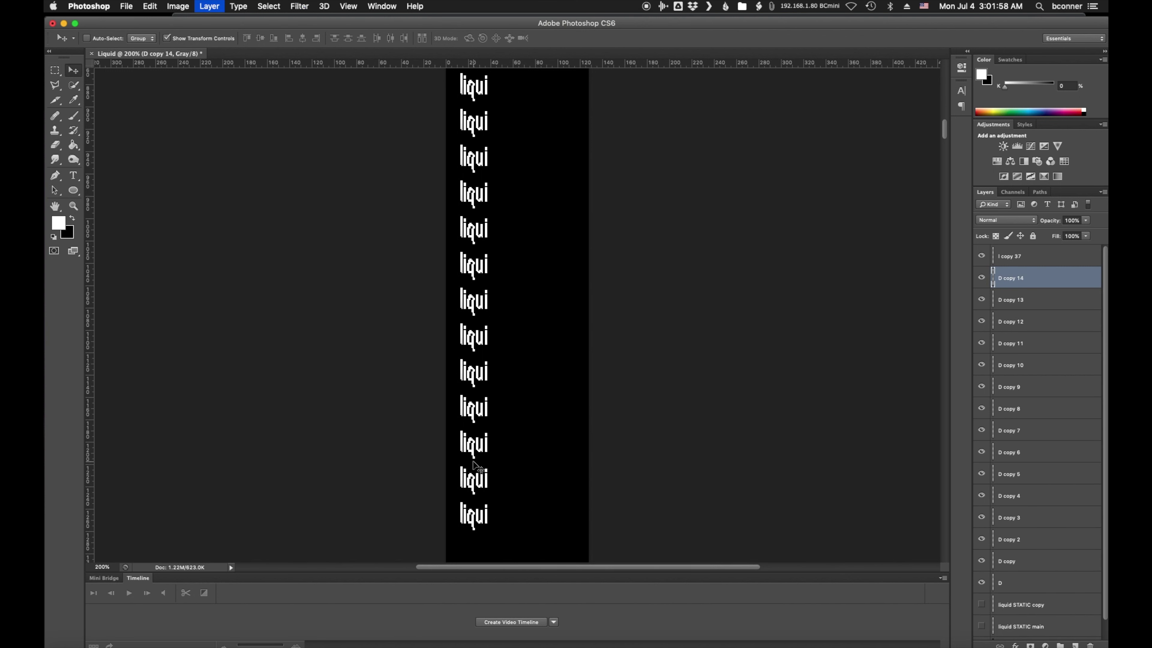
pyautogui.press('super+f')
pyautogui.press('super+j')
pyautogui.press('super+f')
pyautogui.press('super+j')
pyautogui.press('super+f')
pyautogui.press('super+j')
pyautogui.press('super+f')
pyautogui.press('super+j')
pyautogui.press('super+f')
pyautogui.press('super+j')
pyautogui.press('super+f')
pyautogui.press('super+j')
pyautogui.press('super+f')
pyautogui.press('super+j')
pyautogui.press('super+f')
pyautogui.press('super+j')
pyautogui.press('super+f')
pyautogui.press('super+j')
pyautogui.press('super+f')
pyautogui.press('super+j')
pyautogui.press('super+f')
pyautogui.press('super+j')
pyautogui.press('super+j')
pyautogui.press('super+f')
# Check the i copy 37 layer by hiding and reshowing it, and look through the stack of "d" layers.
pyautogui.scroll(5, 655, 373)
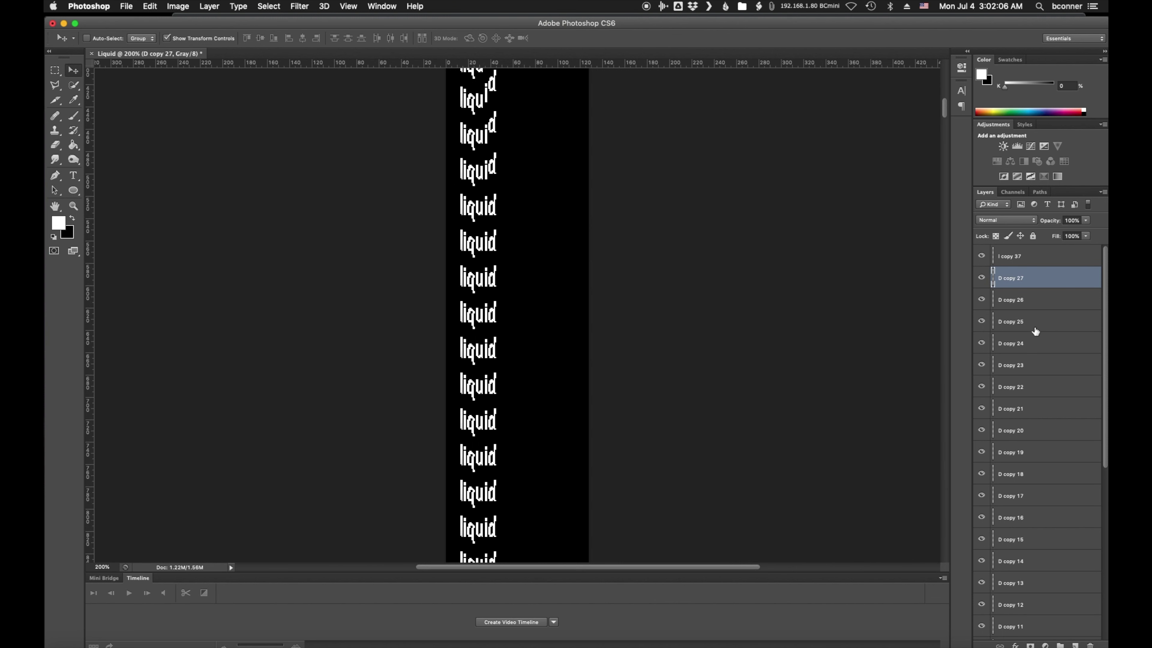
pyautogui.click(981, 257)
pyautogui.click(981, 255)
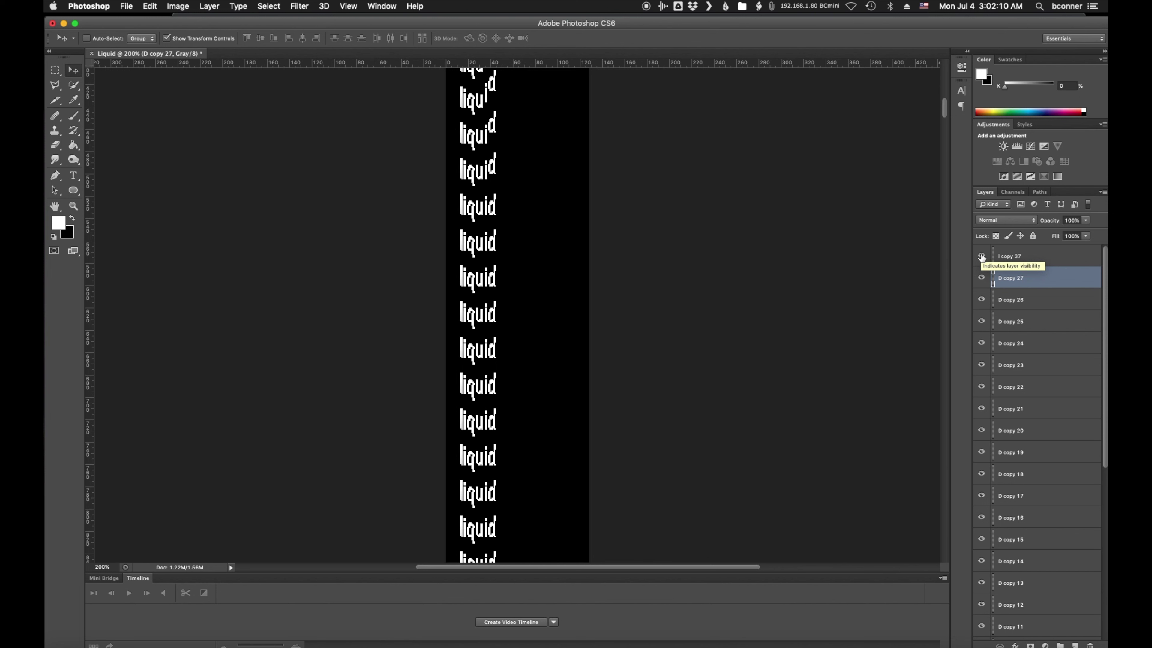
pyautogui.click(1017, 257)
pyautogui.moveTo(1102, 279); pyautogui.dragTo(1103, 461)
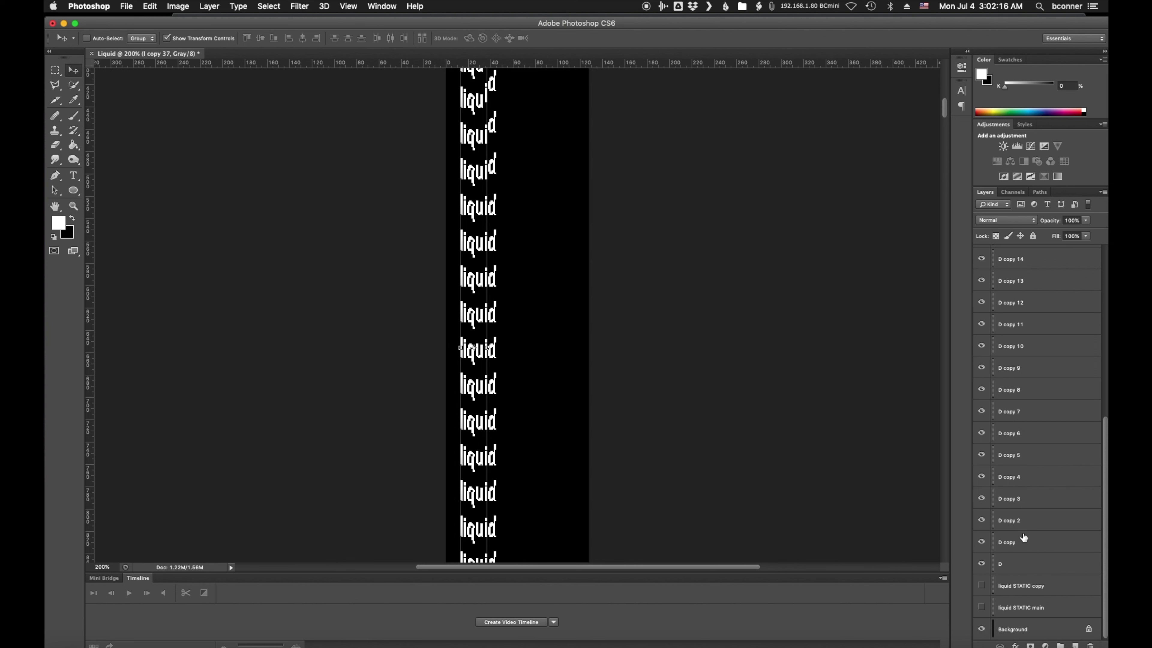
pyautogui.moveTo(1102, 432); pyautogui.dragTo(1104, 272)
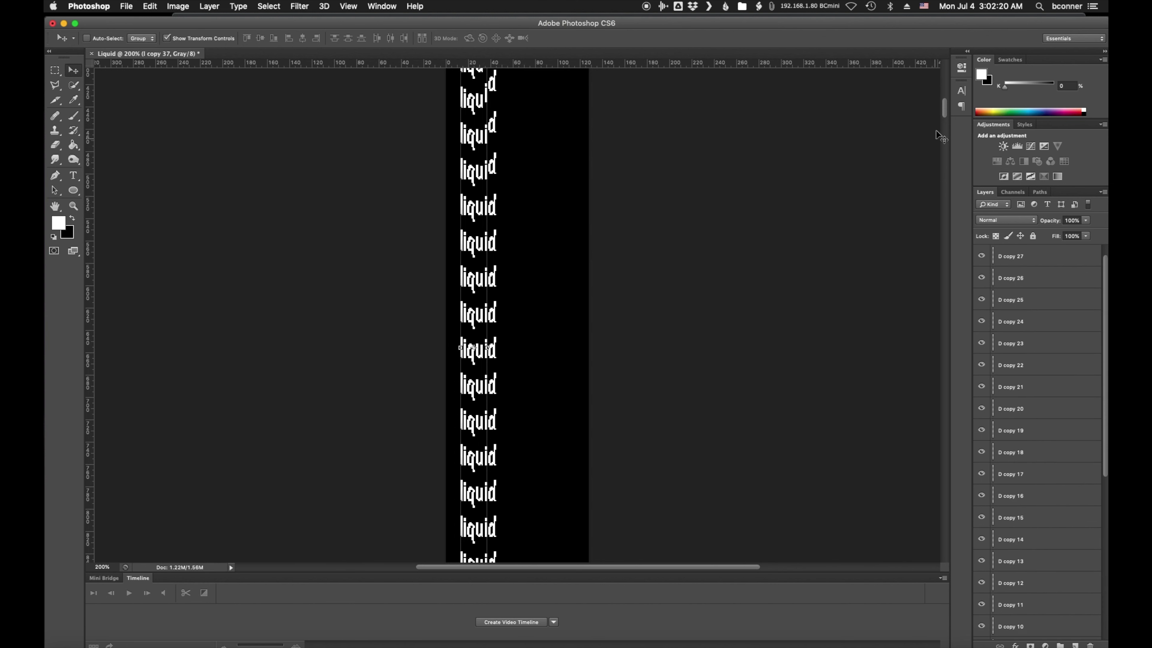
# Show the slice outlines again around the frames where the "d" drops in.
pyautogui.moveTo(947, 107); pyautogui.dragTo(951, 96)
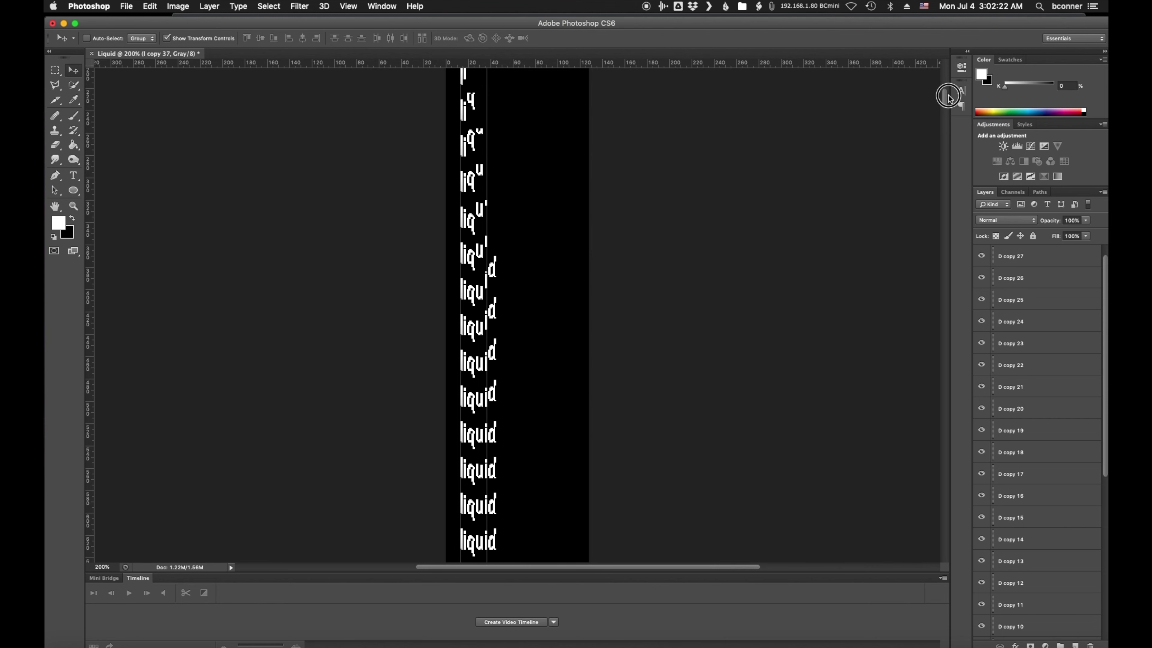
pyautogui.click(415, 6)
pyautogui.write('sli')
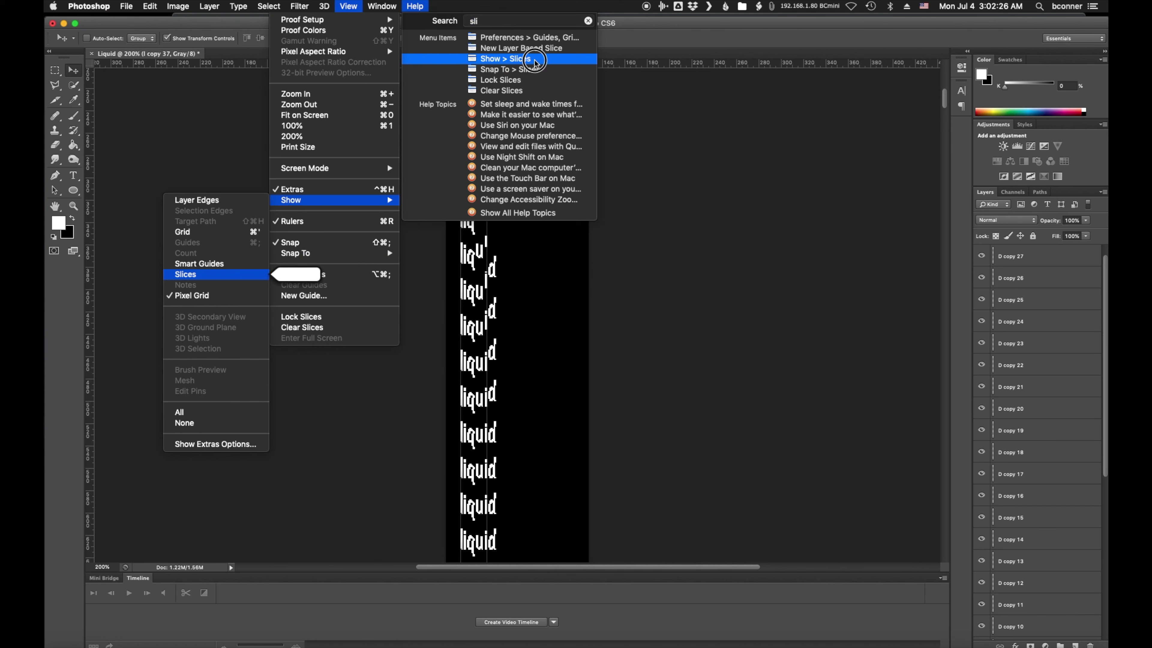
pyautogui.click(534, 62)
# On the D layer, use the Eraser to remove the part of the "d" that rises above slice 13 into slice 12.
pyautogui.press('super+equal')
pyautogui.press('super+equal')
pyautogui.press('super+equal')
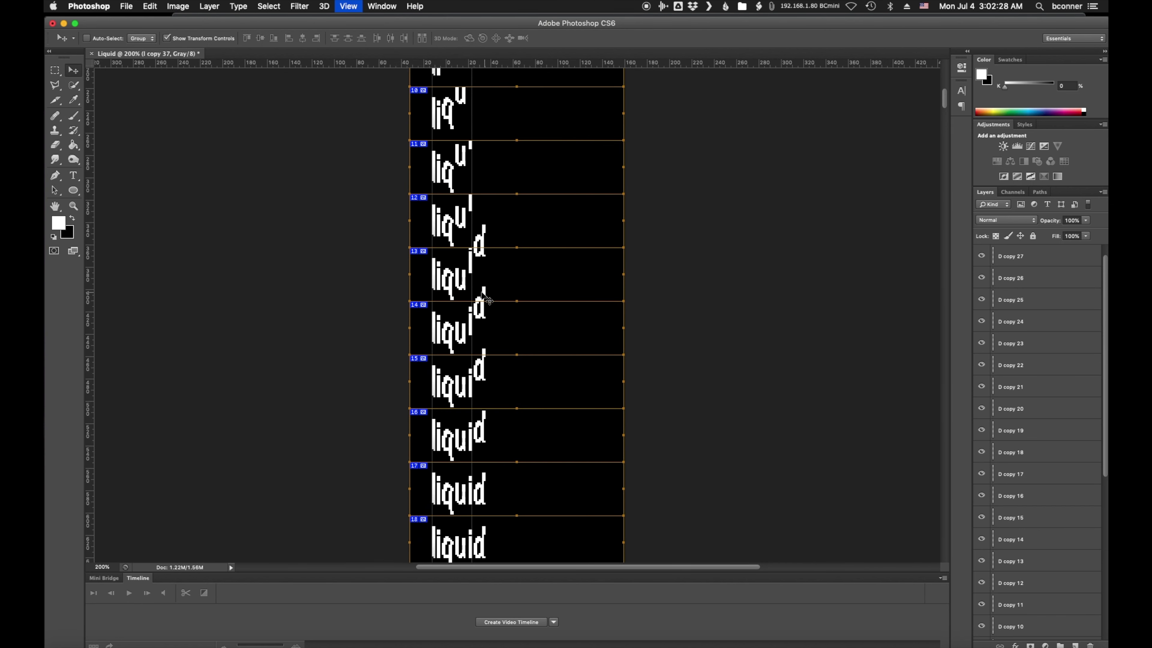
pyautogui.click(55, 145)
pyautogui.scroll(-7, 1012, 518)
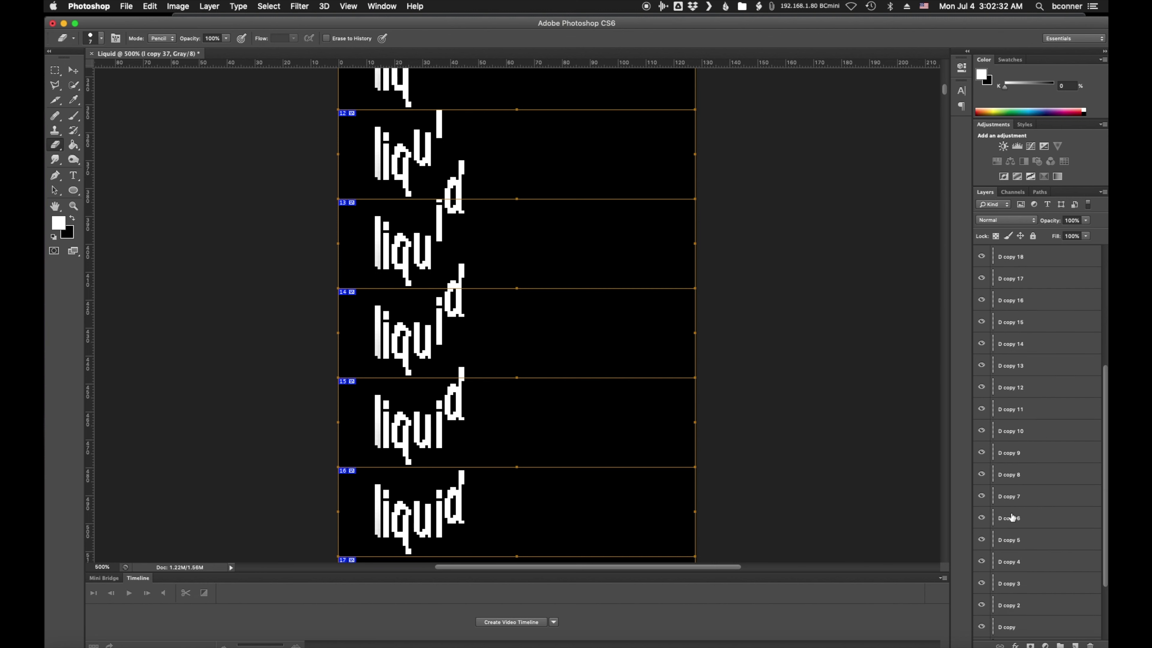
pyautogui.click(981, 563)
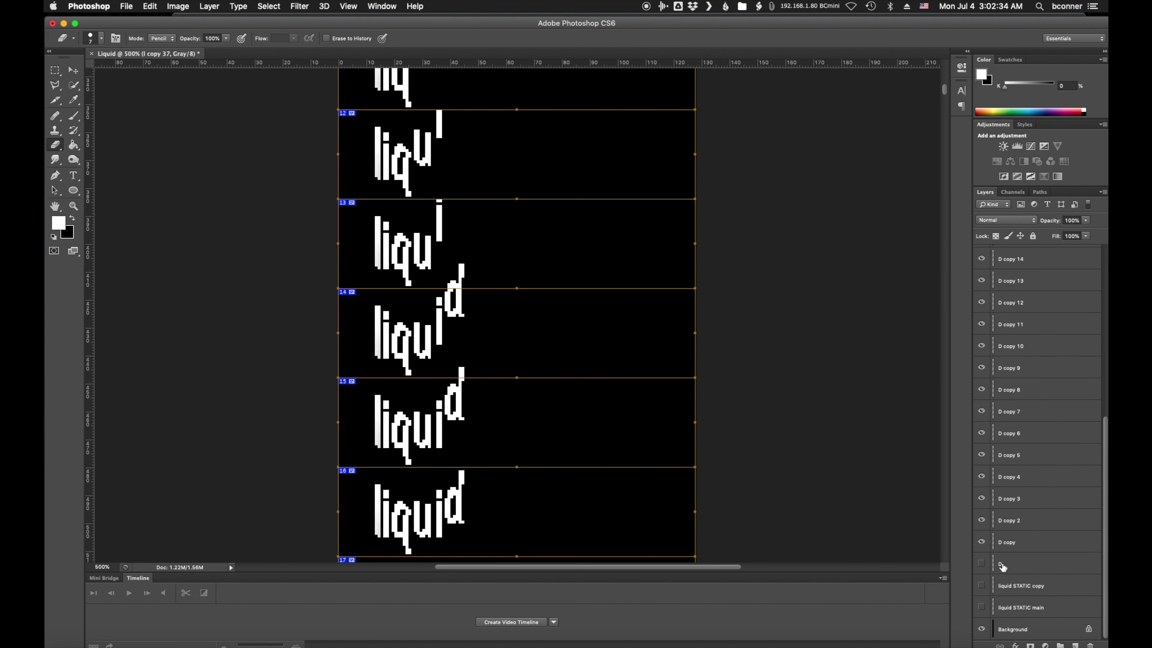
pyautogui.click(981, 564)
pyautogui.click(1021, 564)
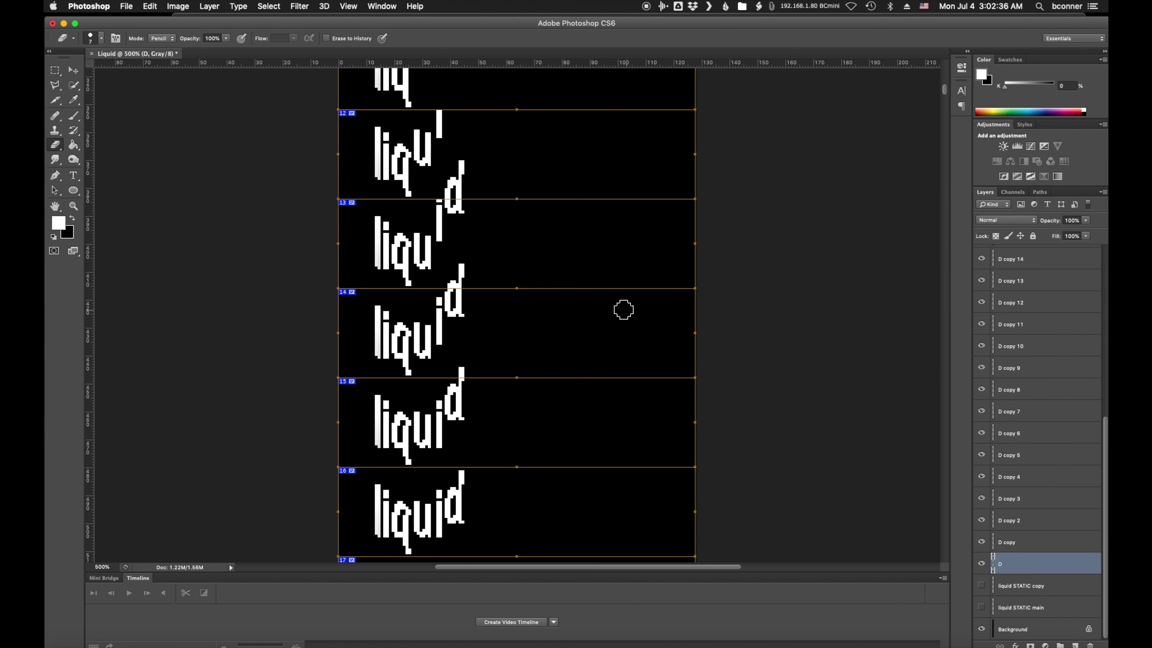
pyautogui.moveTo(451, 191)
pyautogui.mouseDown()
pyautogui.moveTo(442, 185)
pyautogui.moveTo(462, 185)
pyautogui.moveTo(458, 169)
pyautogui.mouseUp()
# Erase the parts of the "d" on D copy and D copy 2 that rise above the upper borders of slices 14 and 15.
pyautogui.click(1030, 545)
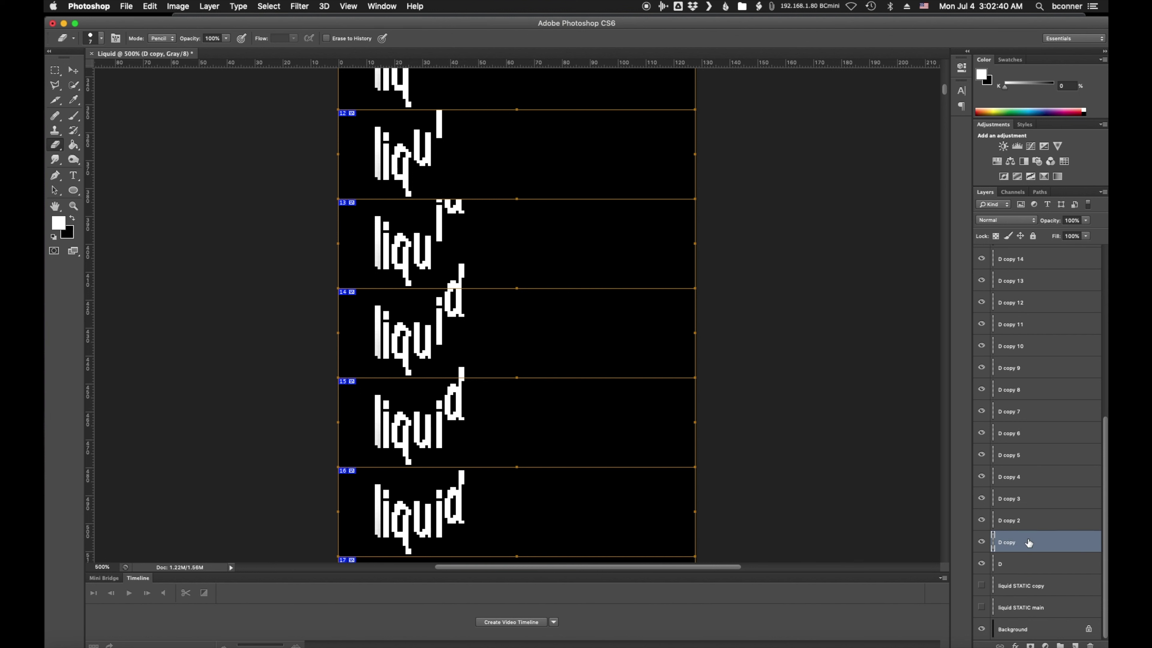
pyautogui.moveTo(447, 277); pyautogui.dragTo(467, 266)
pyautogui.click(1023, 520)
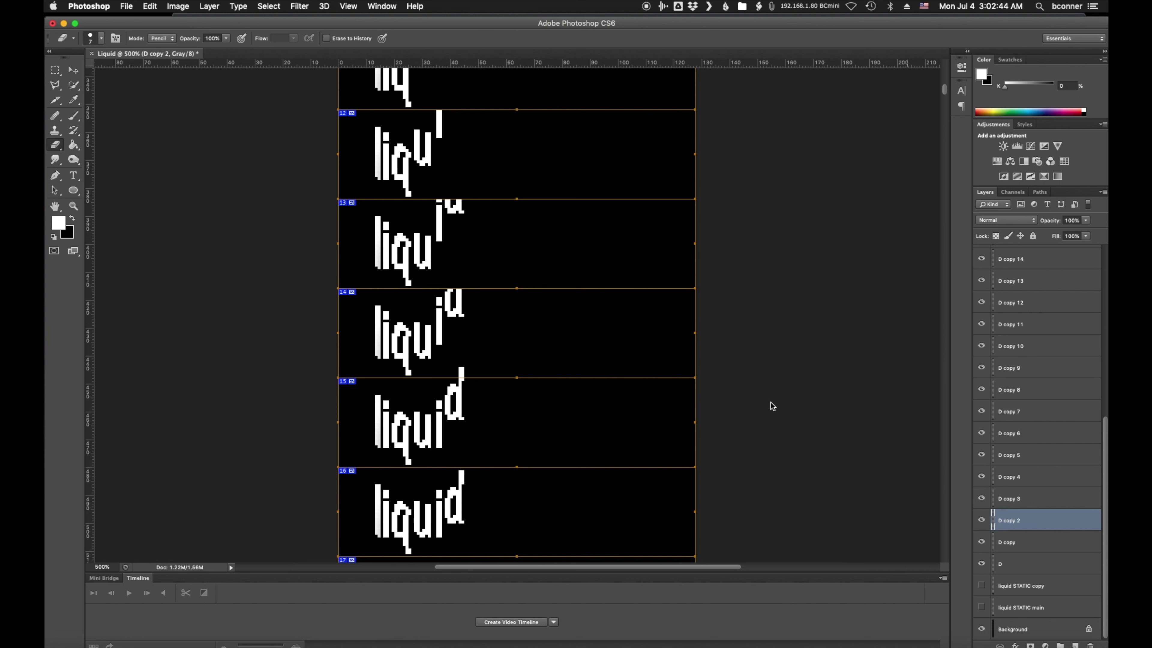
pyautogui.click(467, 367)
# Select all layers from D up through i copy 37 and open the commands for the selected layers.
pyautogui.click(1040, 564)
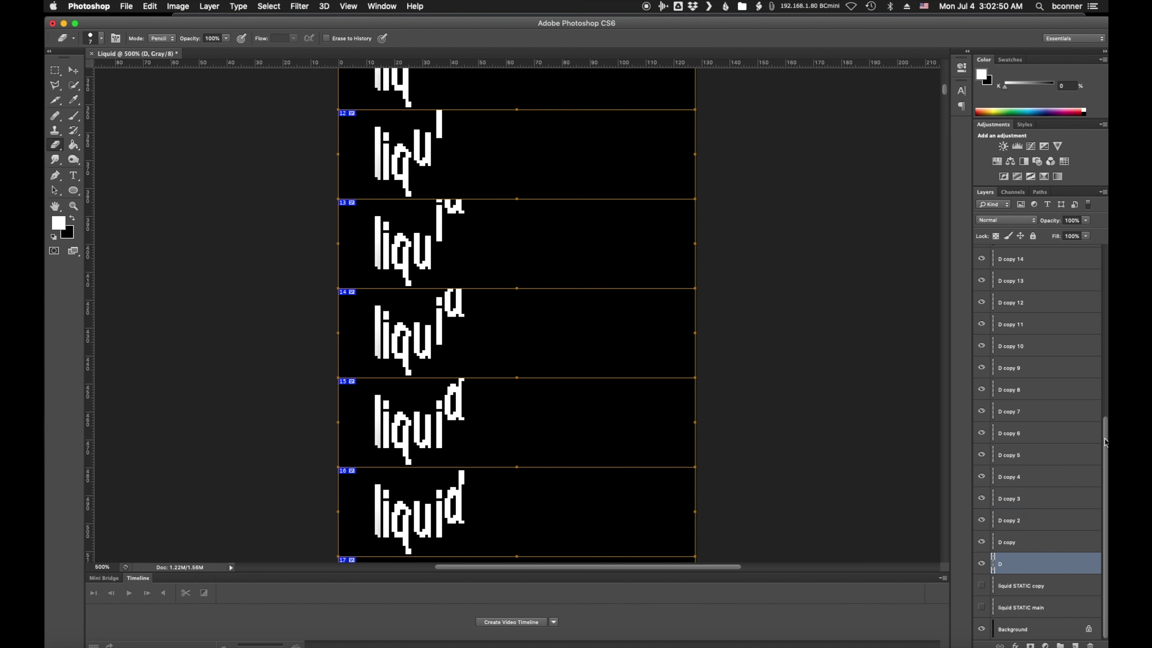
pyautogui.moveTo(1105, 443); pyautogui.dragTo(1105, 258)
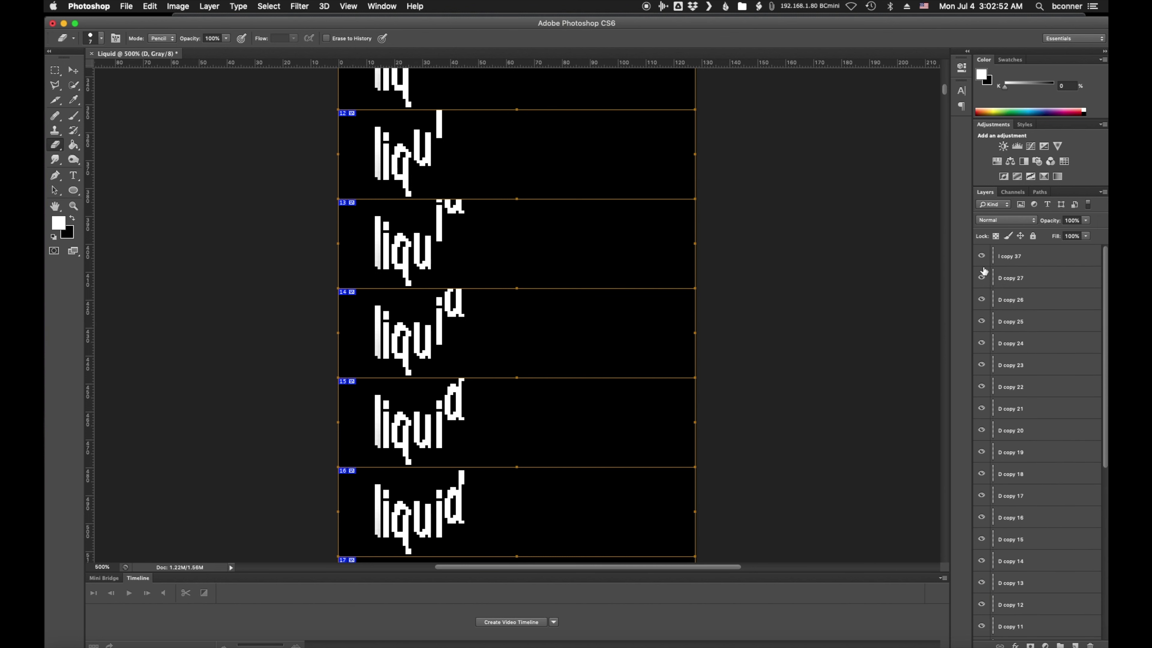
pyautogui.keyDown('shift'); pyautogui.click(1007, 257); pyautogui.keyUp('shift')
pyautogui.rightClick(1008, 257)
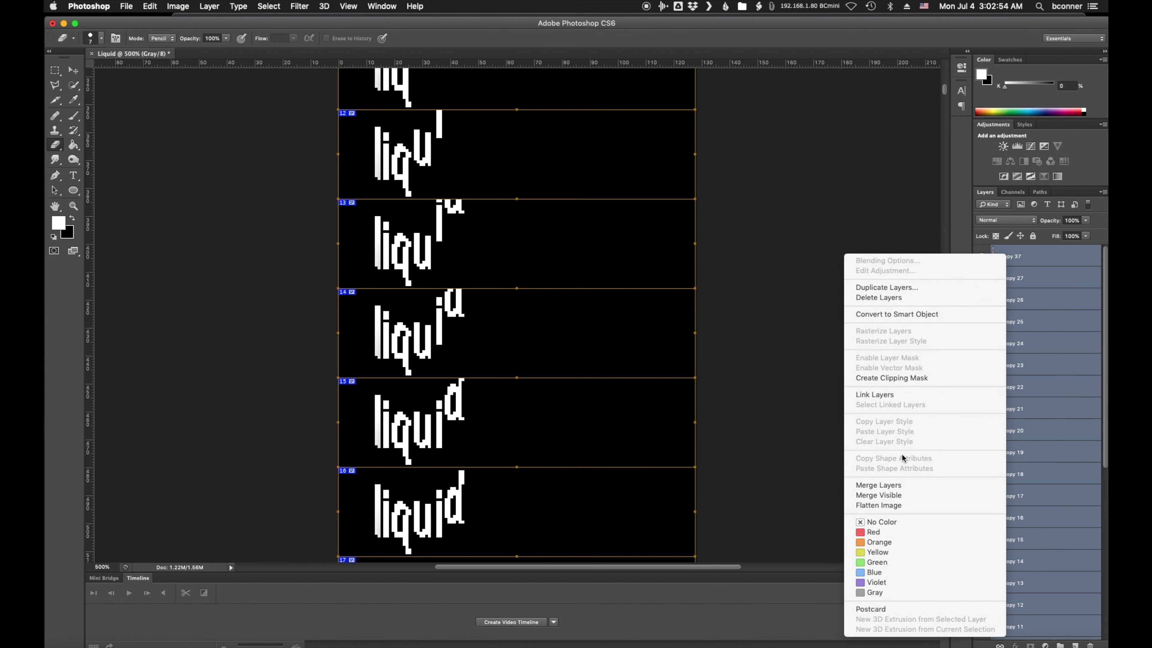
# Merge the selected letter copy layers of the liquid animation into a single layer.
pyautogui.click(903, 485)
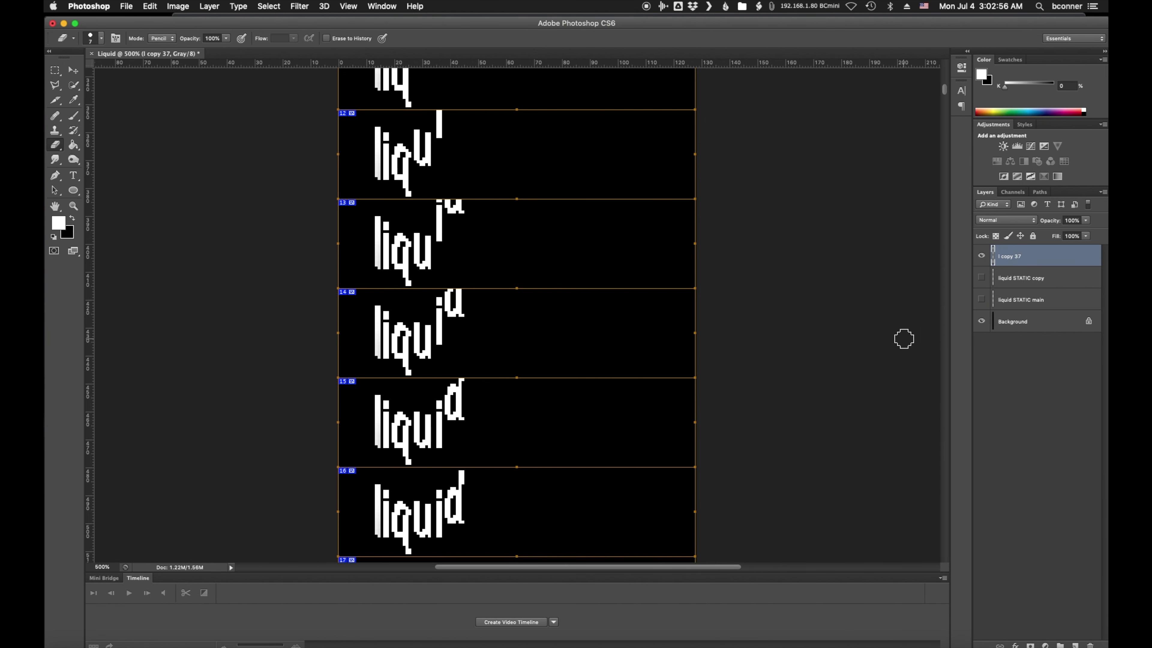
pyautogui.moveTo(944, 90); pyautogui.dragTo(946, 68)
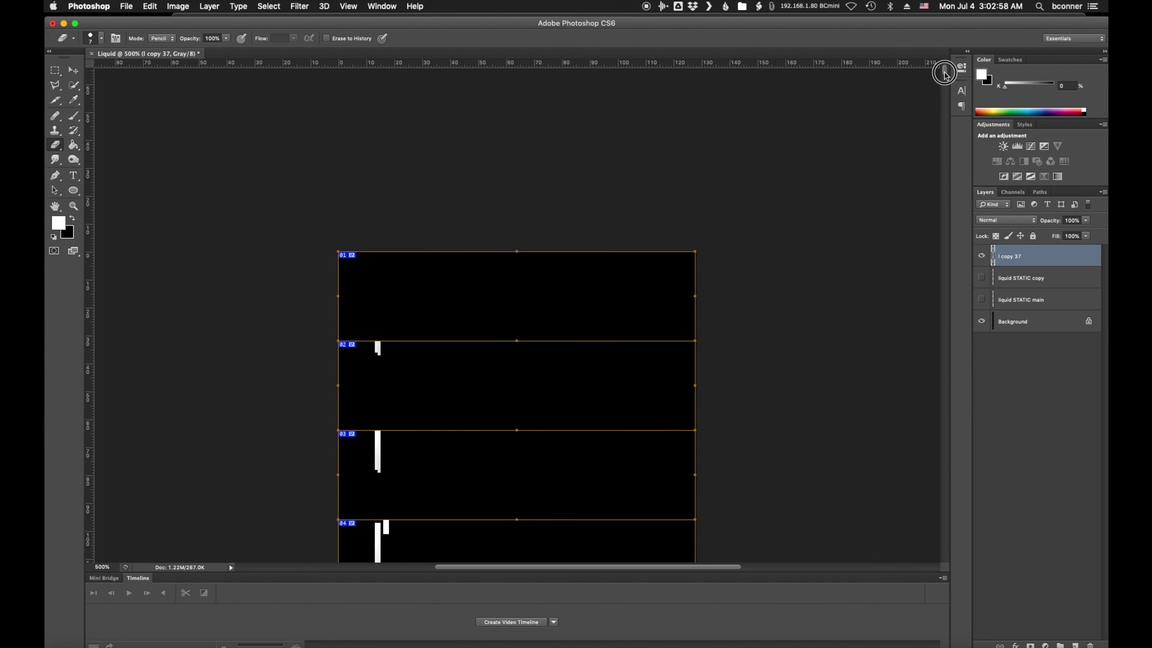
# Show the liquid STATIC copy layer and erase the leftover letter d in frame 01, keeping only STATIC.
pyautogui.click(982, 278)
pyautogui.click(982, 278)
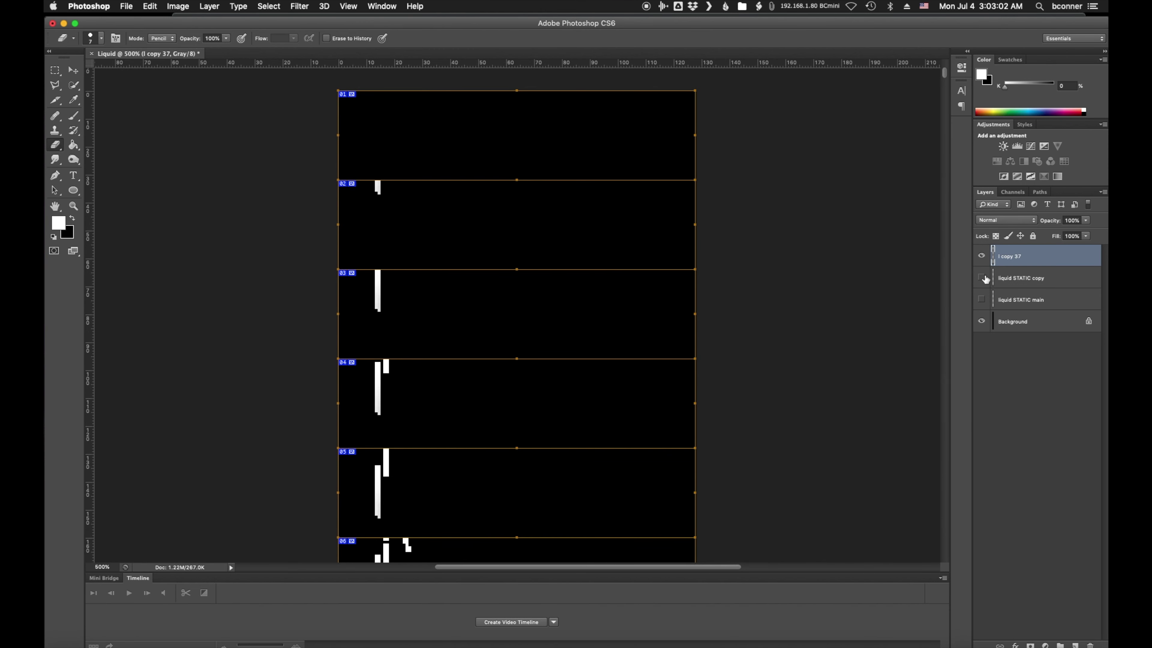
pyautogui.click(982, 278)
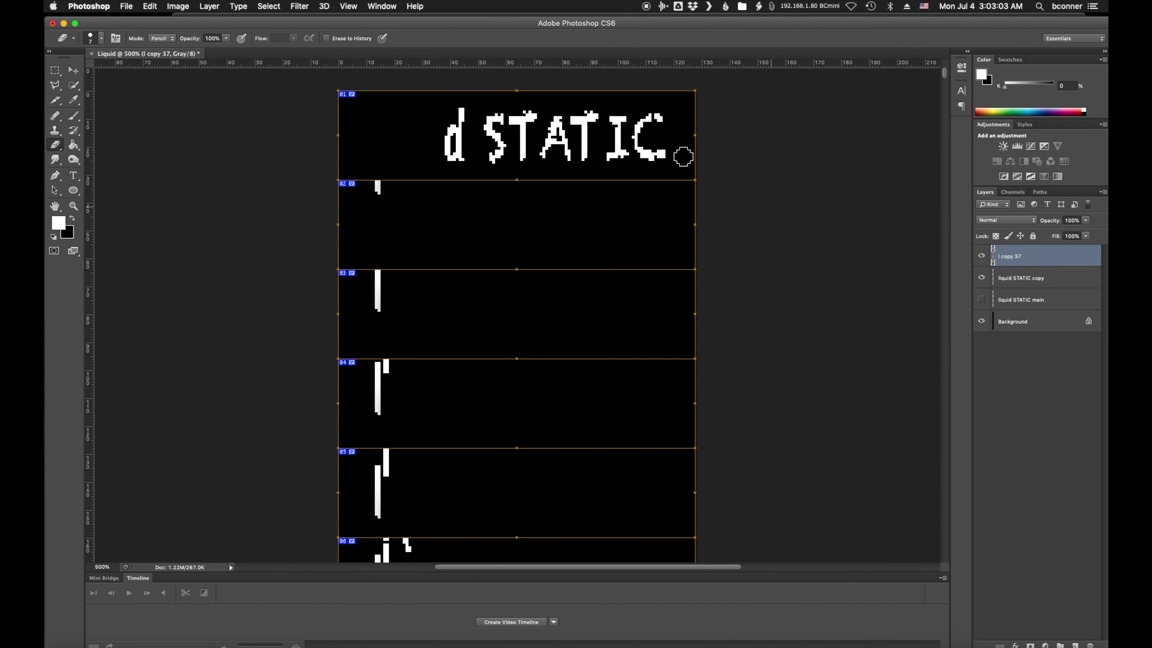
pyautogui.click(1045, 280)
pyautogui.moveTo(458, 110)
pyautogui.mouseDown()
pyautogui.moveTo(451, 164)
pyautogui.moveTo(474, 143)
pyautogui.mouseUp()
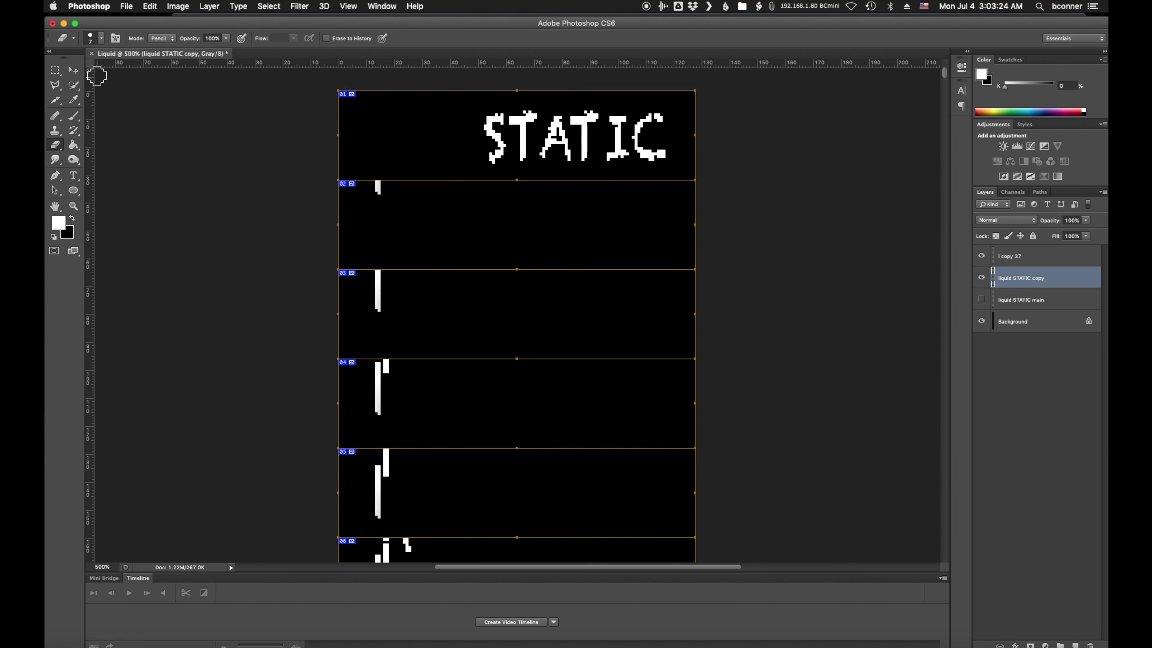
pyautogui.click(71, 72)
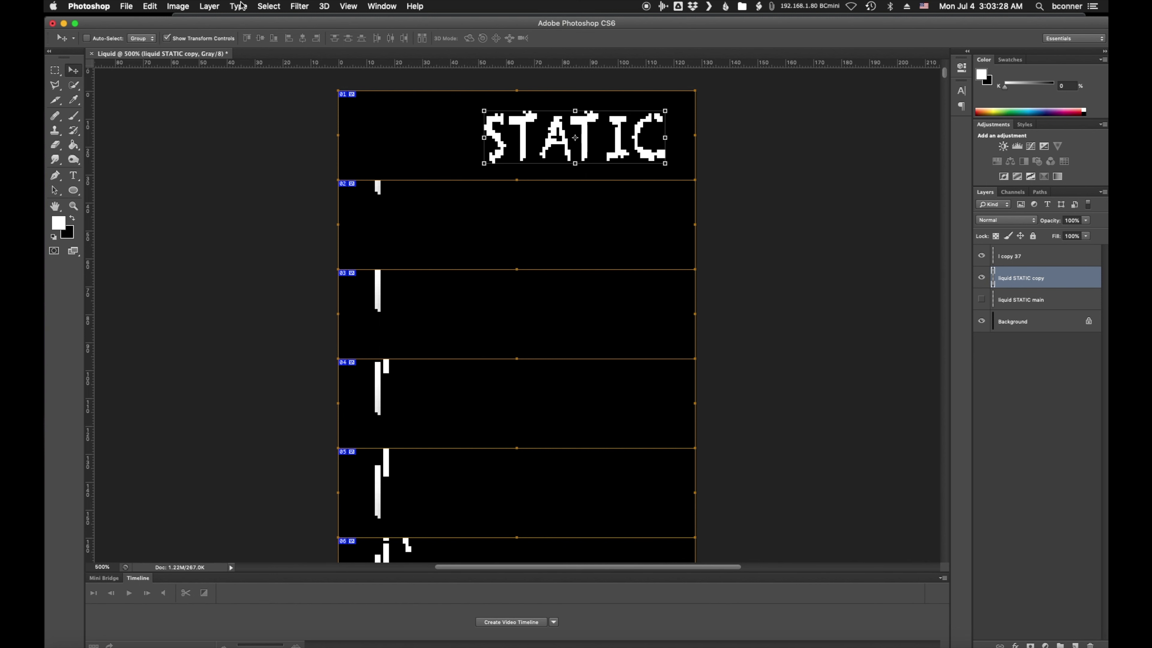
pyautogui.click(295, 5)
pyautogui.moveTo(323, 157)
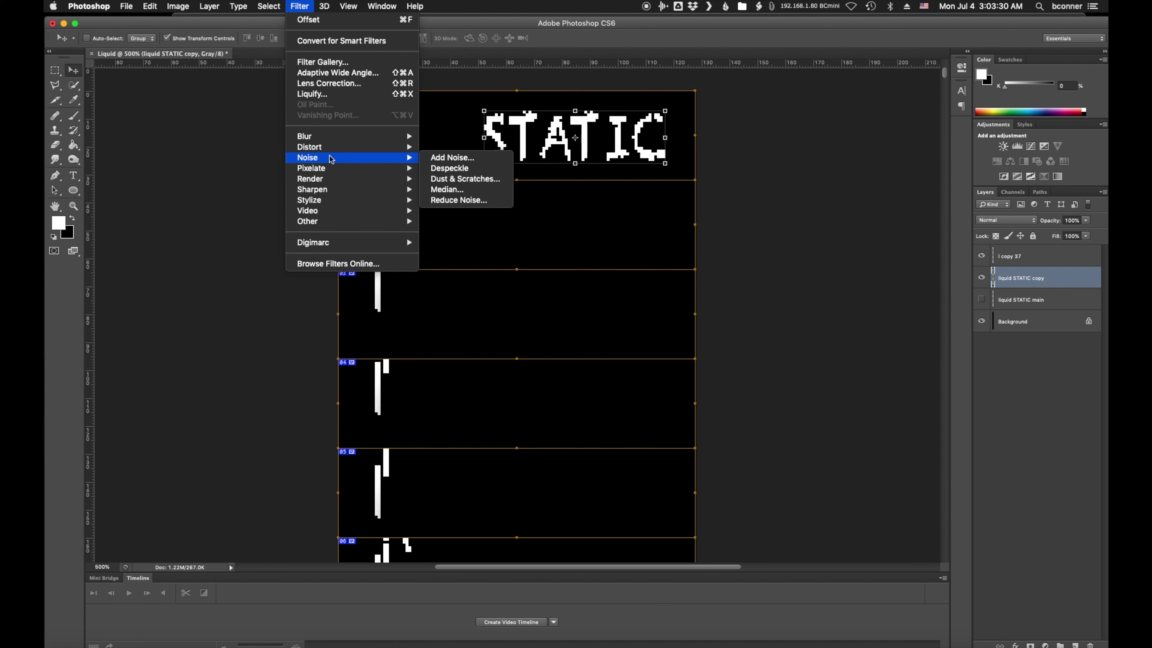
pyautogui.click(451, 157)
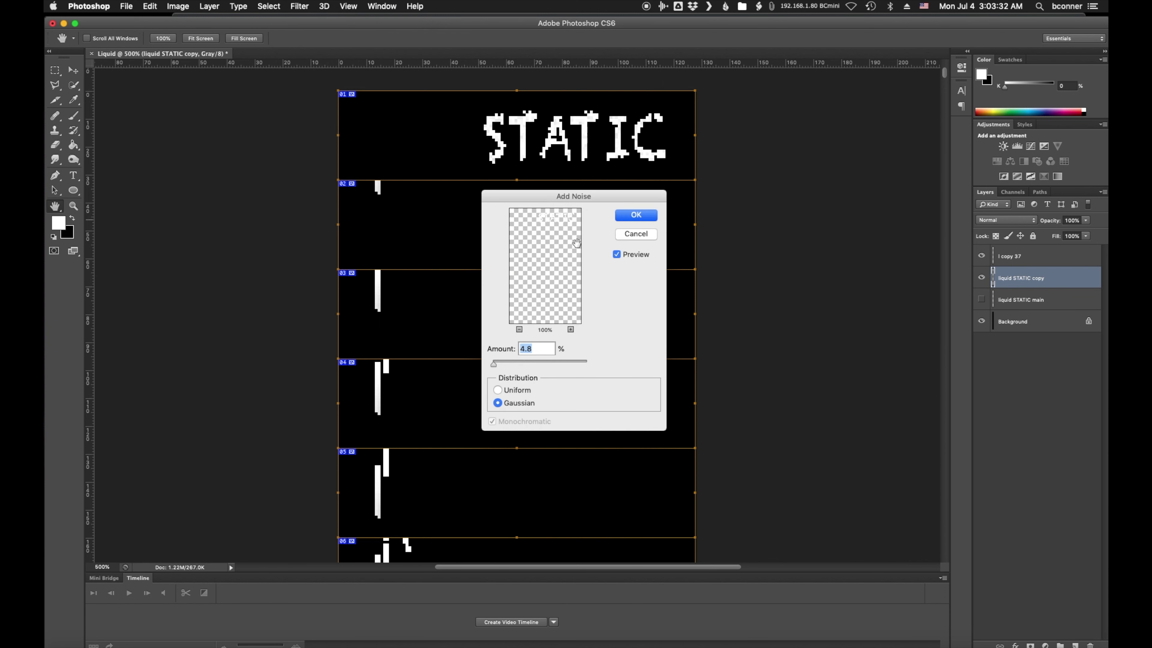
pyautogui.moveTo(493, 363); pyautogui.dragTo(572, 364)
pyautogui.click(497, 390)
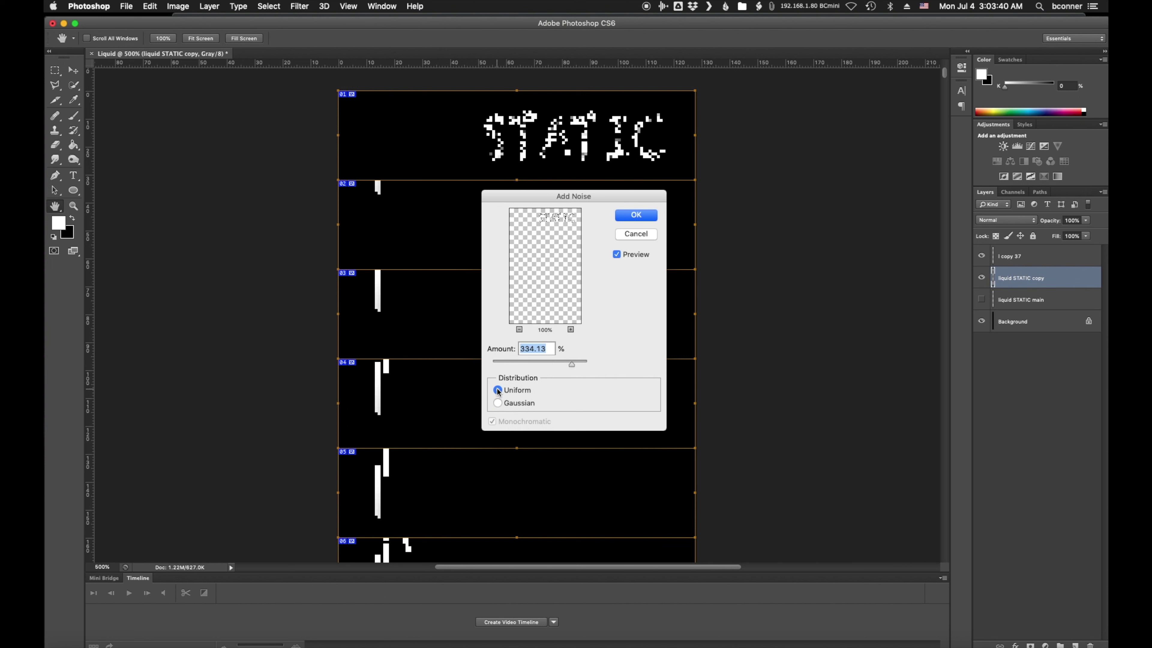
pyautogui.click(498, 390)
pyautogui.click(497, 390)
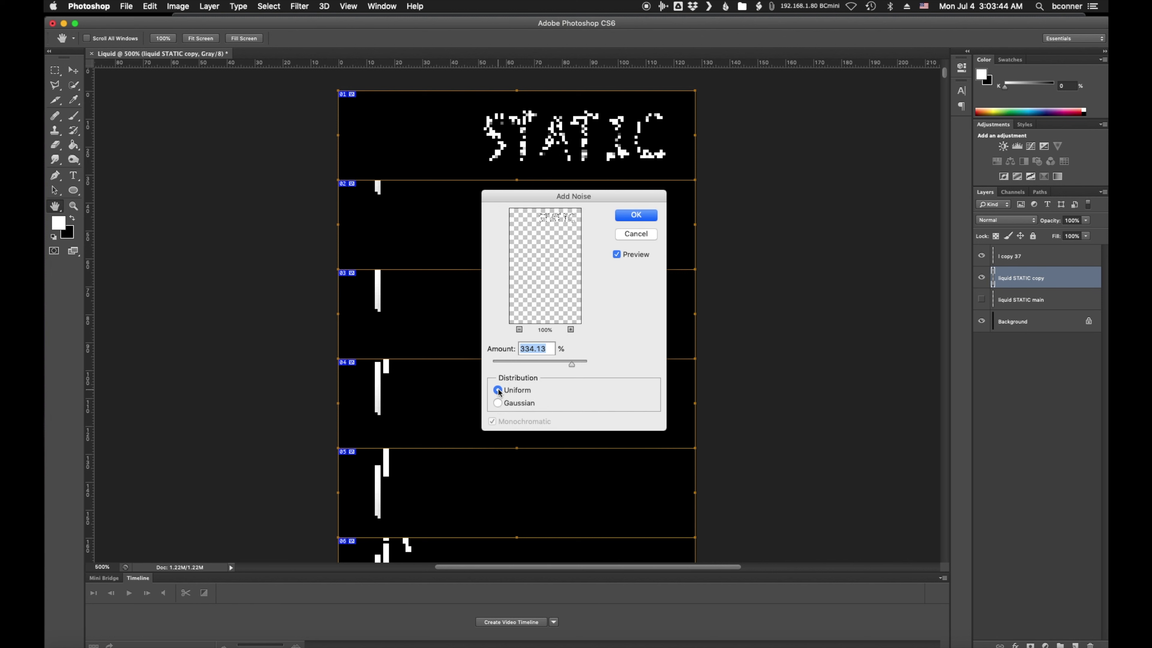
pyautogui.click(497, 402)
pyautogui.click(498, 390)
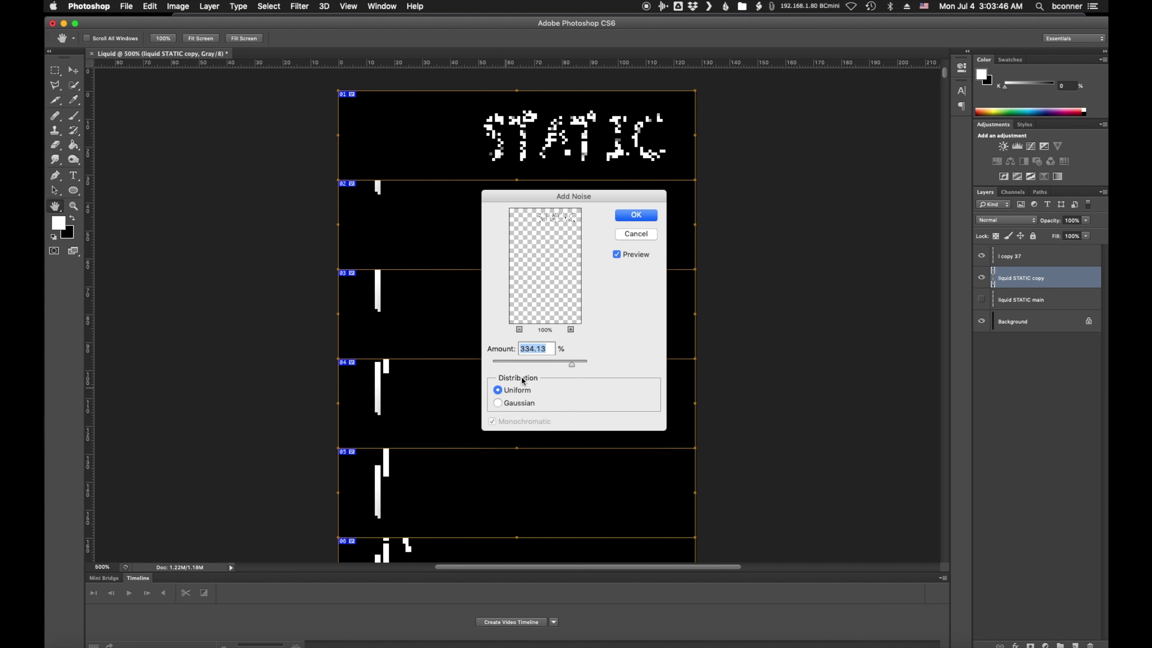
pyautogui.click(639, 234)
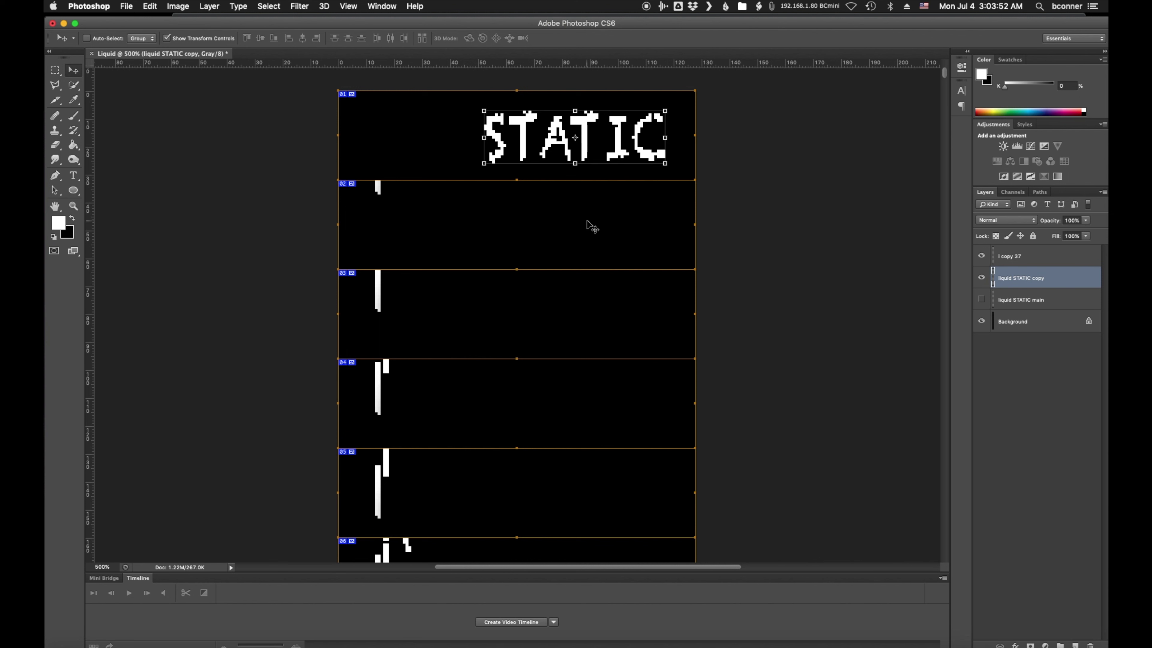
# Examine the liquid frames at 200% zoom to find the frame where the word STATIC should start.
pyautogui.scroll(-2, 590, 260)
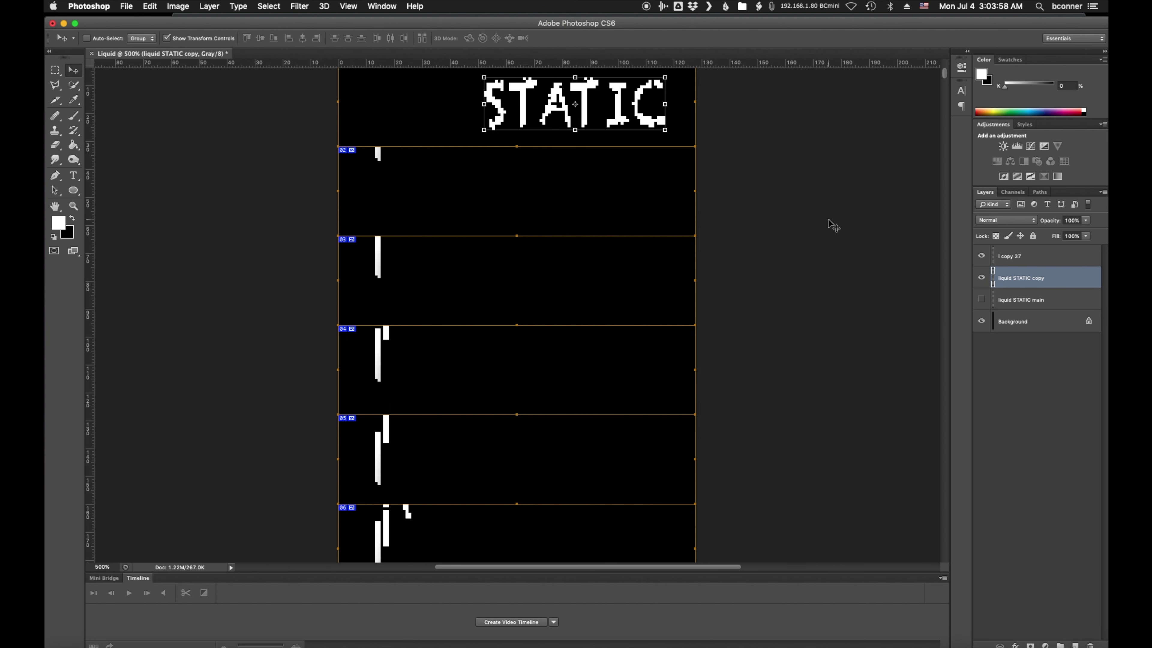
pyautogui.press('super+minus')
pyautogui.press('super+minus')
pyautogui.press('super+minus')
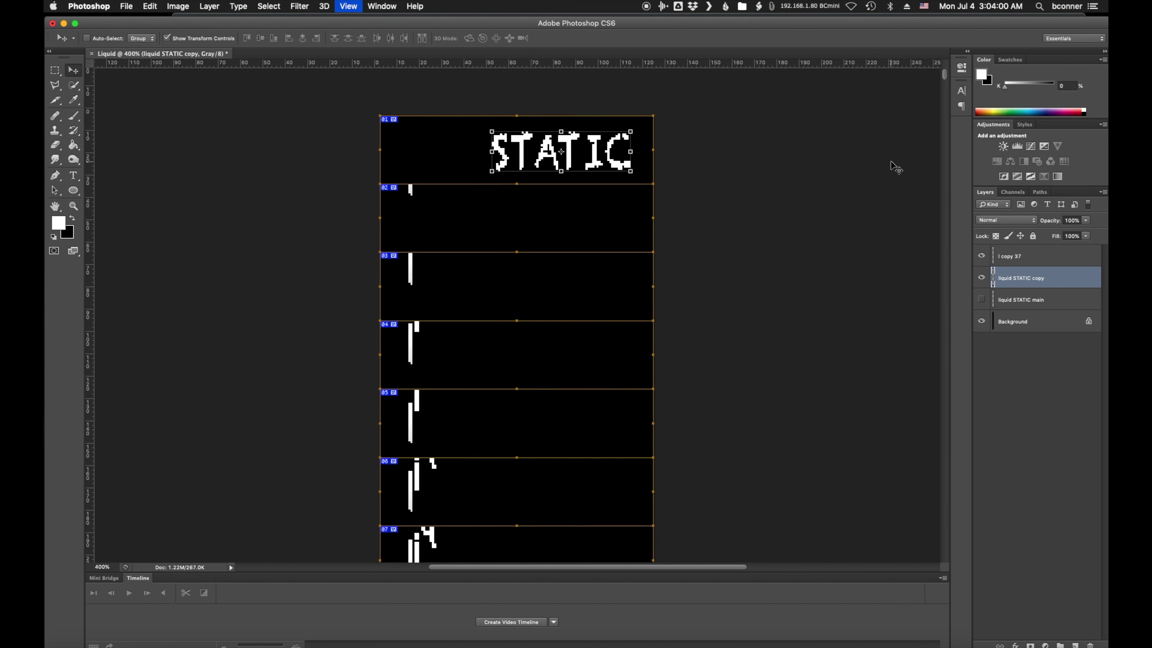
pyautogui.scroll(-5, 689, 299)
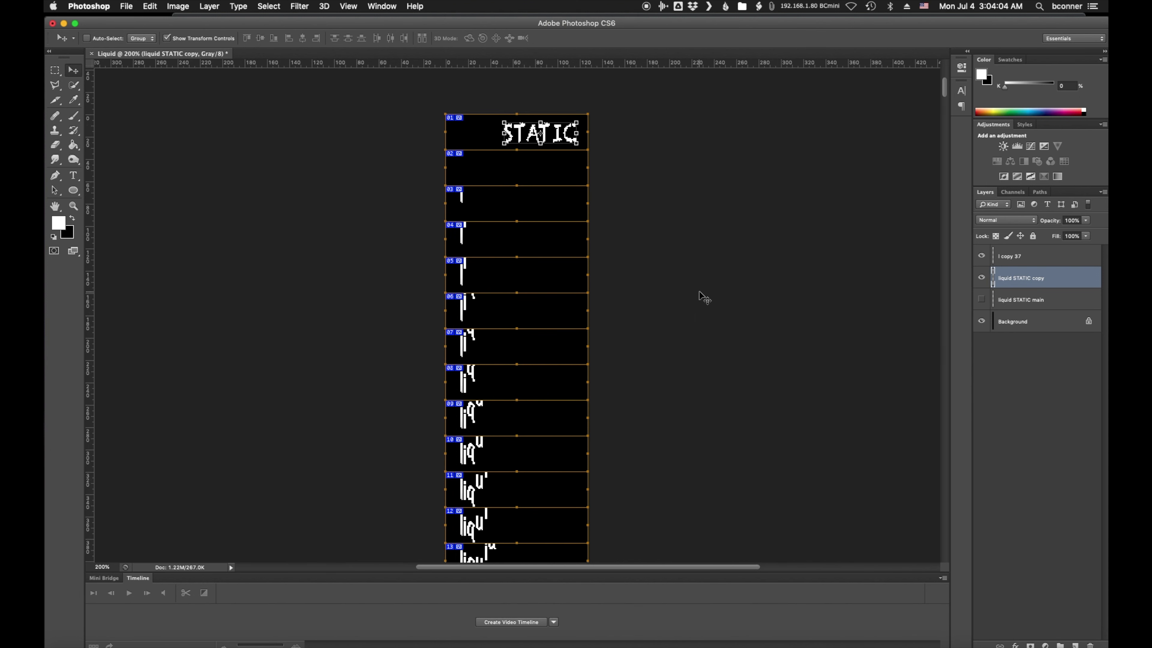
pyautogui.scroll(-20, 508, 190)
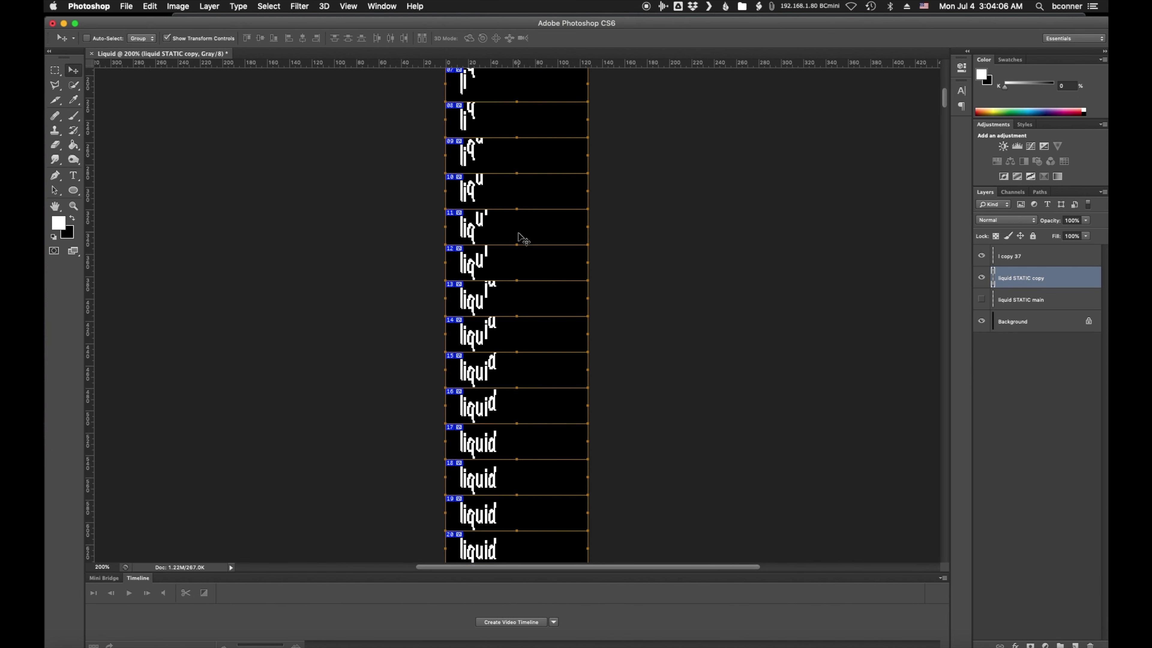
pyautogui.scroll(-10, 521, 243)
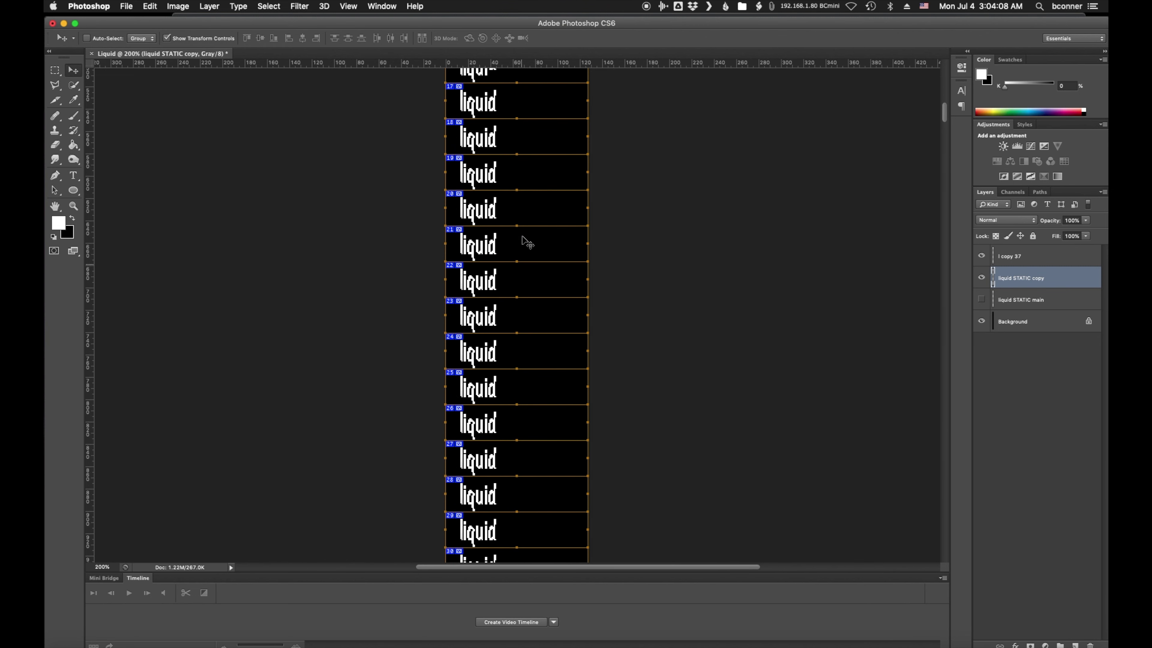
pyautogui.scroll(2, 526, 241)
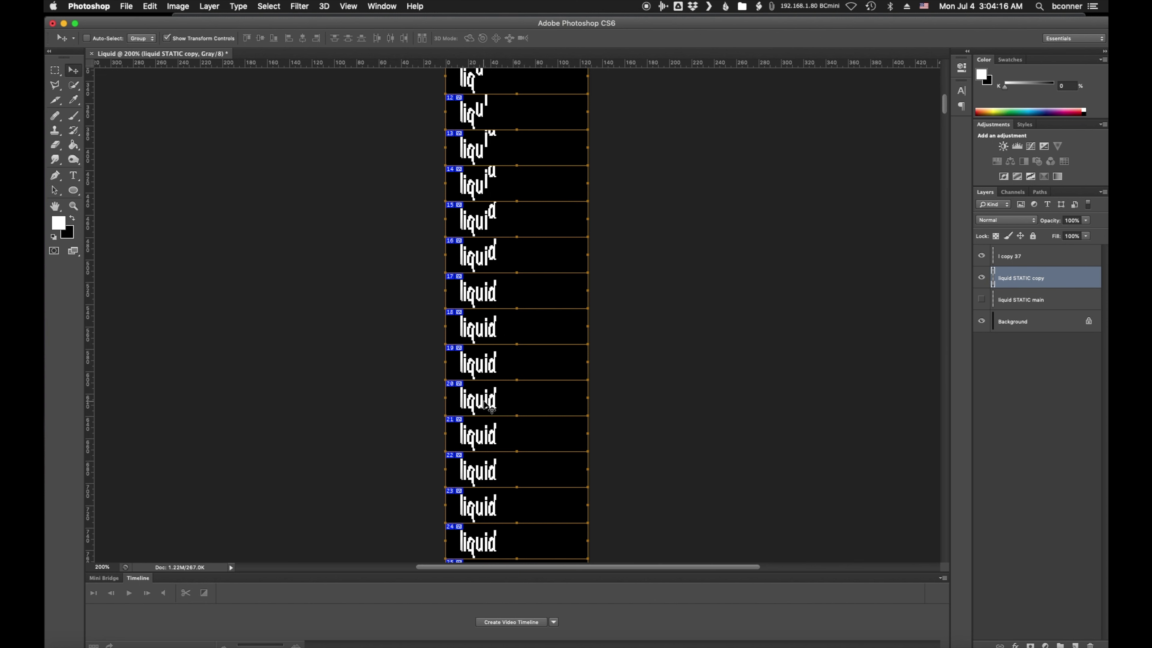
pyautogui.scroll(-1, 489, 407)
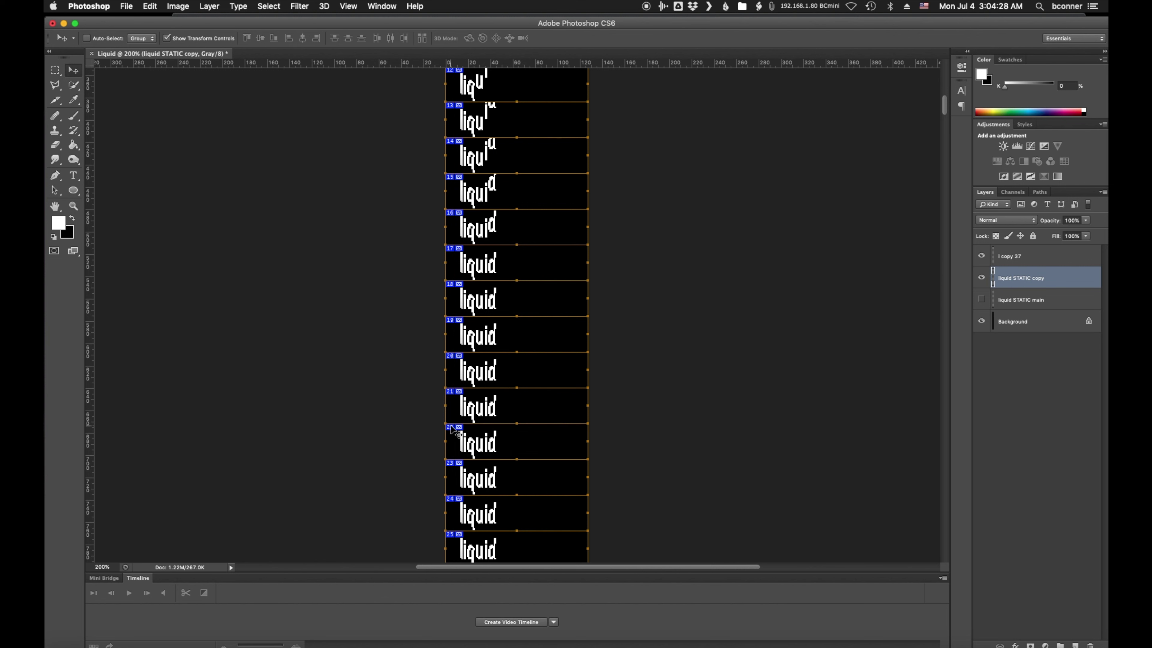
pyautogui.scroll(8, 528, 438)
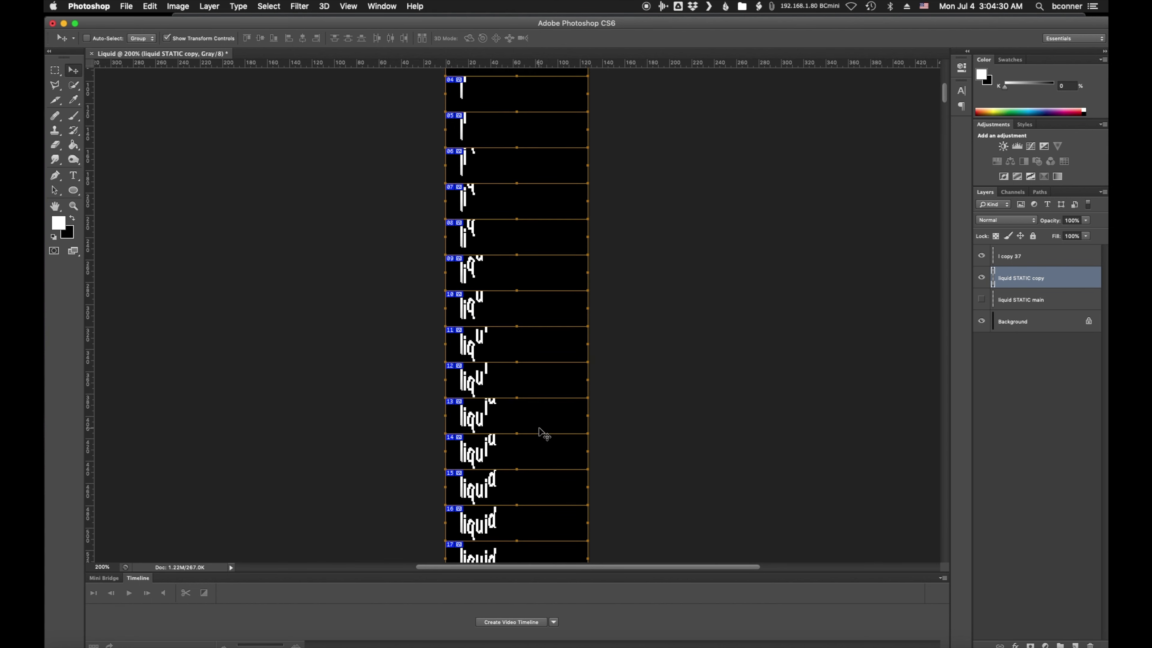
pyautogui.scroll(10, 542, 433)
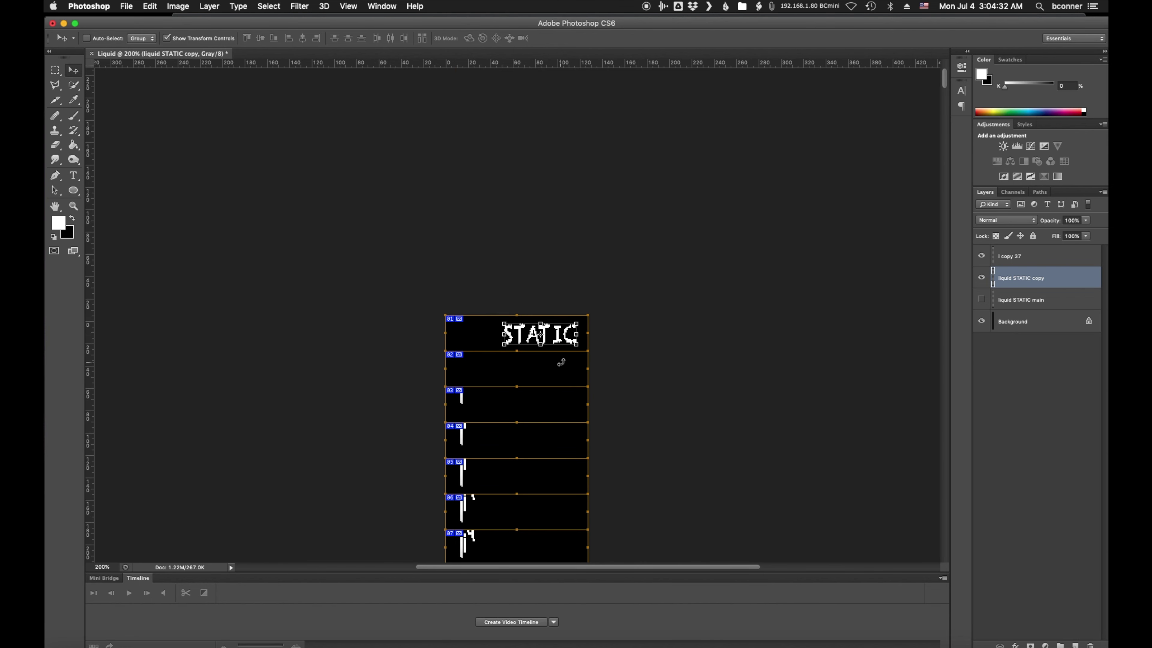
pyautogui.scroll(-1, 561, 335)
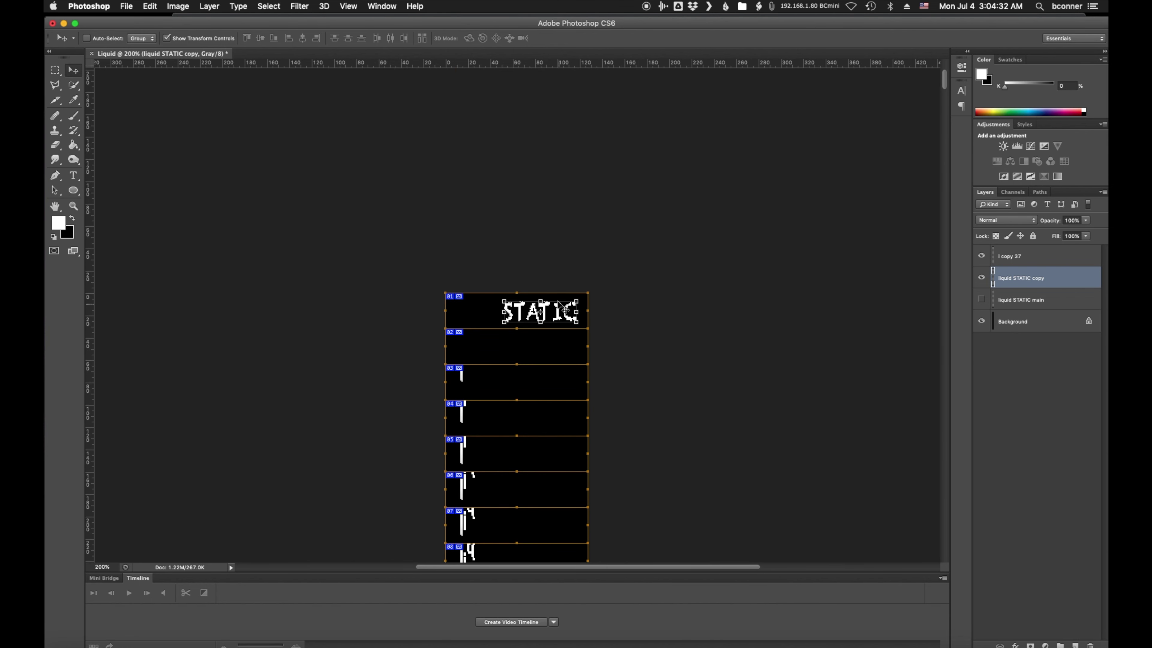
# Find the Offset filter and calculate 32*22 for the vertical shift of the STATIC text.
pyautogui.click(382, 5)
pyautogui.moveTo(415, 5)
pyautogui.write('sli')
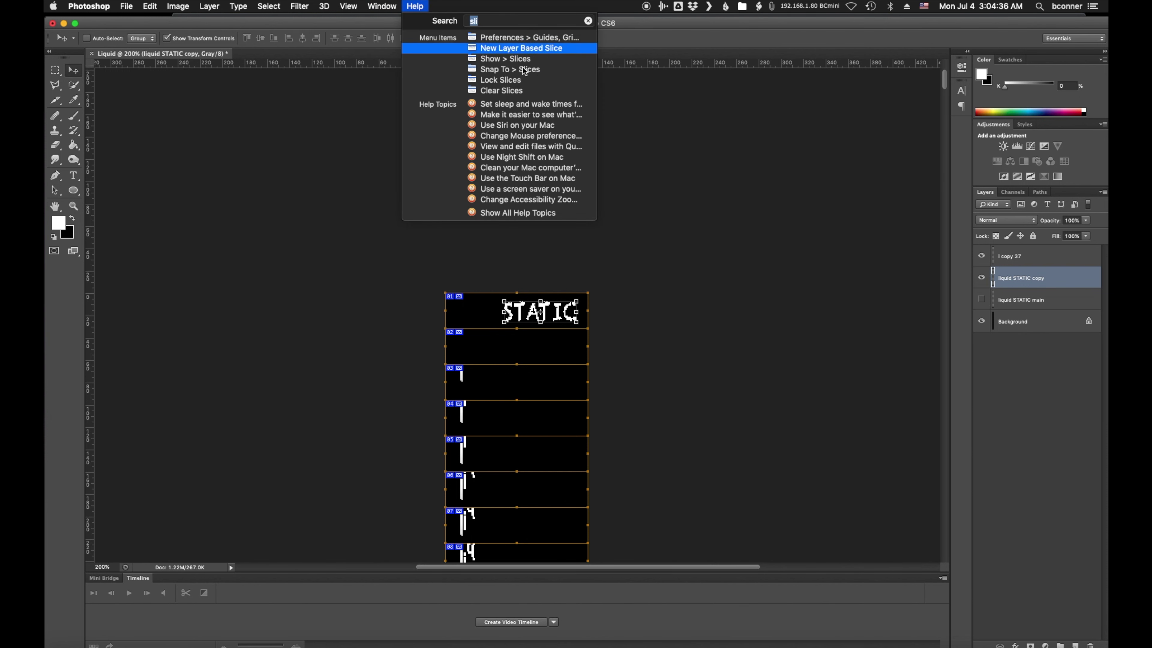
pyautogui.write('o')
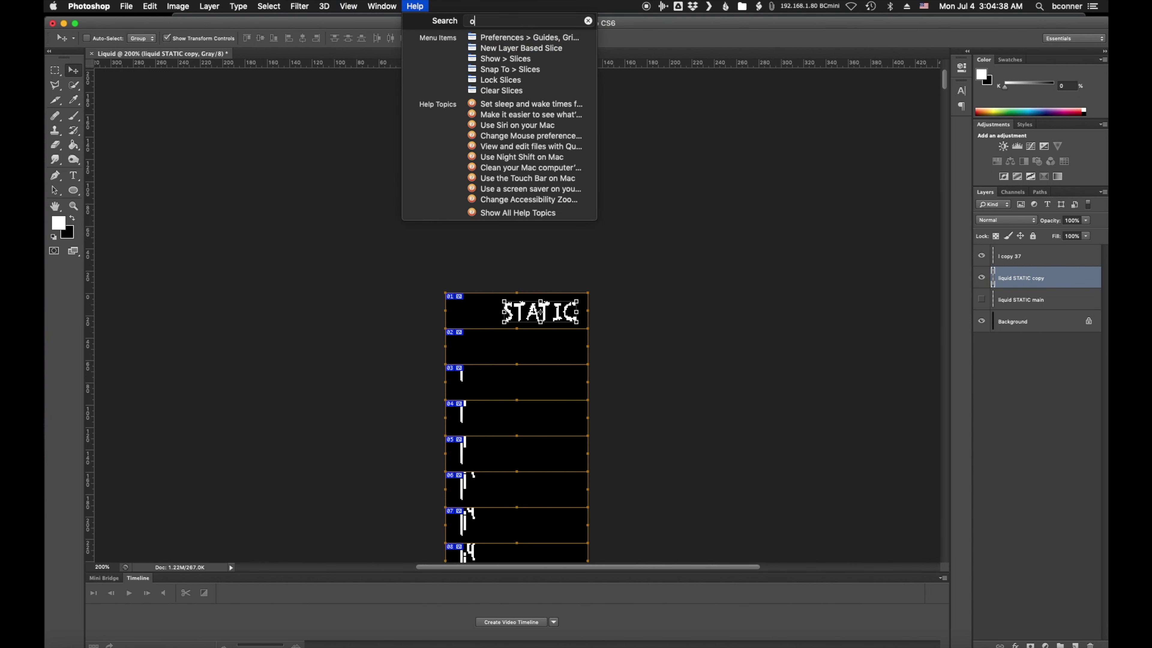
pyautogui.write('ff')
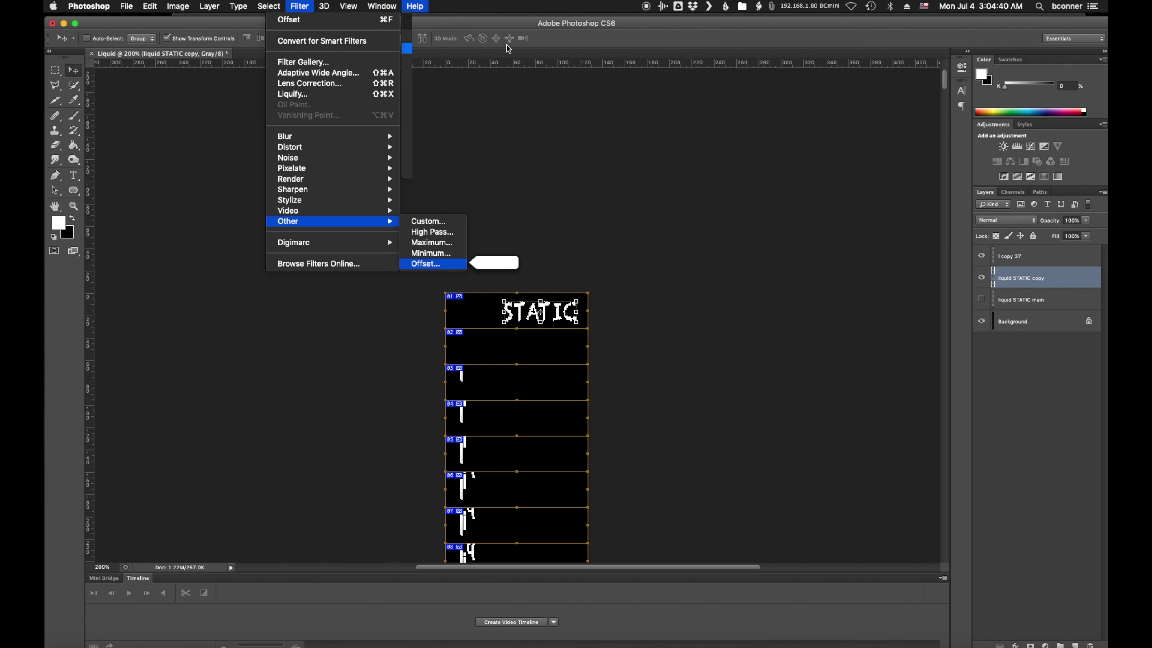
pyautogui.click(508, 48)
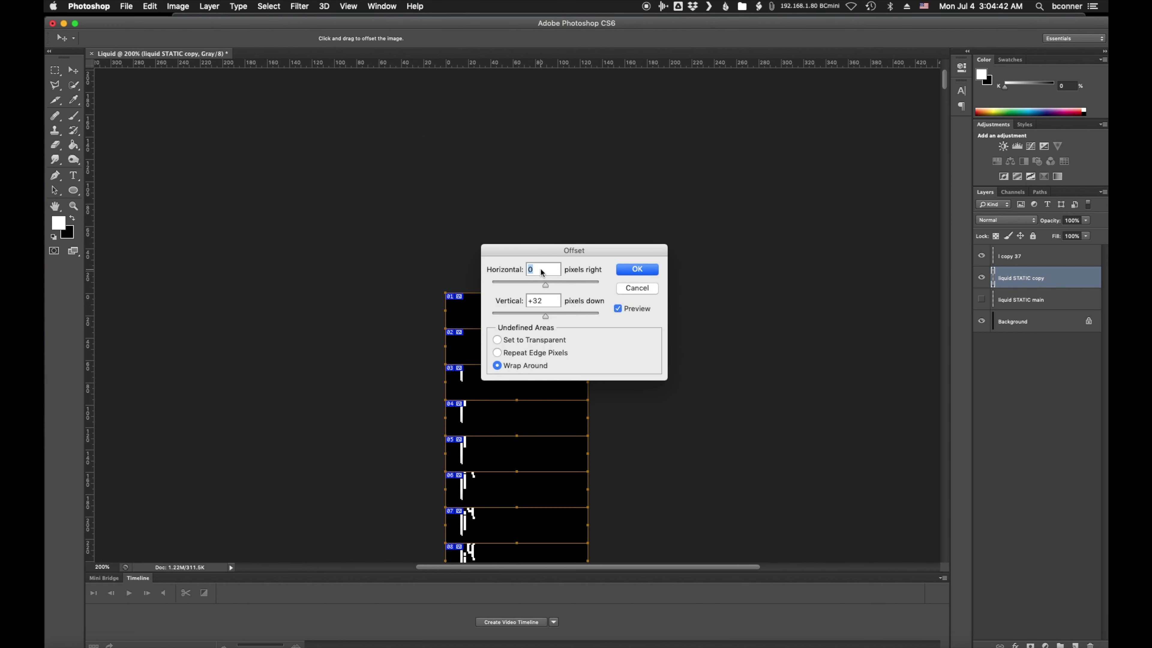
pyautogui.press('super+space')
pyautogui.write('3')
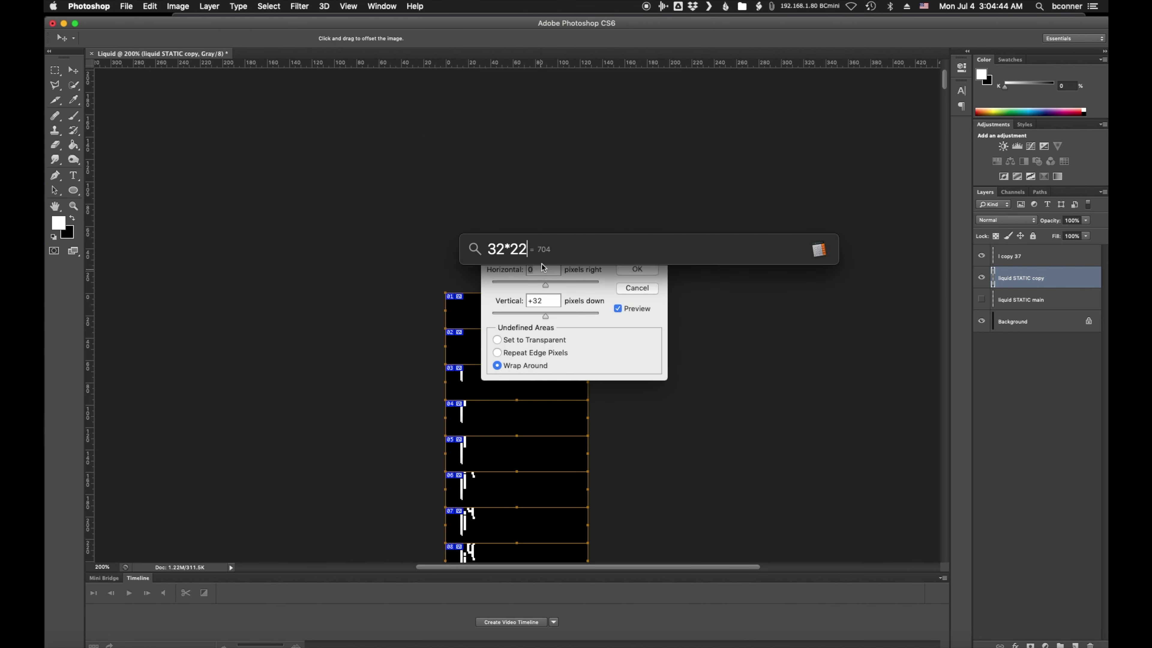
pyautogui.press('Escape')
pyautogui.press('Return')
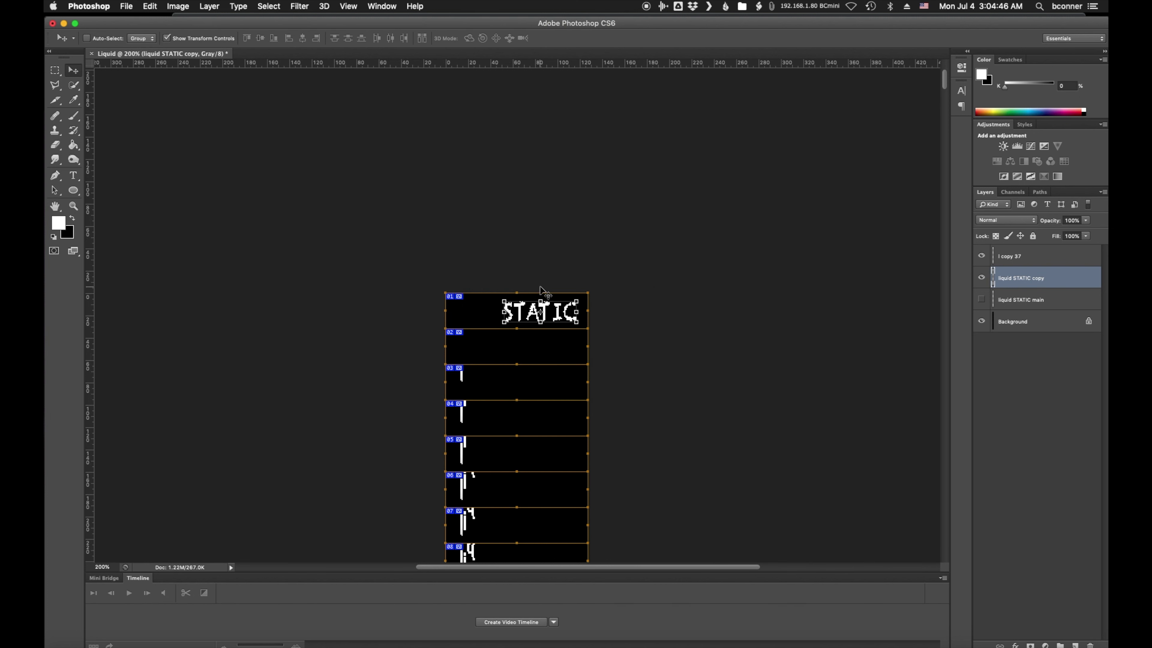
# Offset the liquid STATIC copy layer by 0 pixels horizontally and +704 pixels vertically with Wrap Around.
pyautogui.click(420, 6)
pyautogui.click(525, 56)
pyautogui.moveTo(533, 300); pyautogui.dragTo(548, 302)
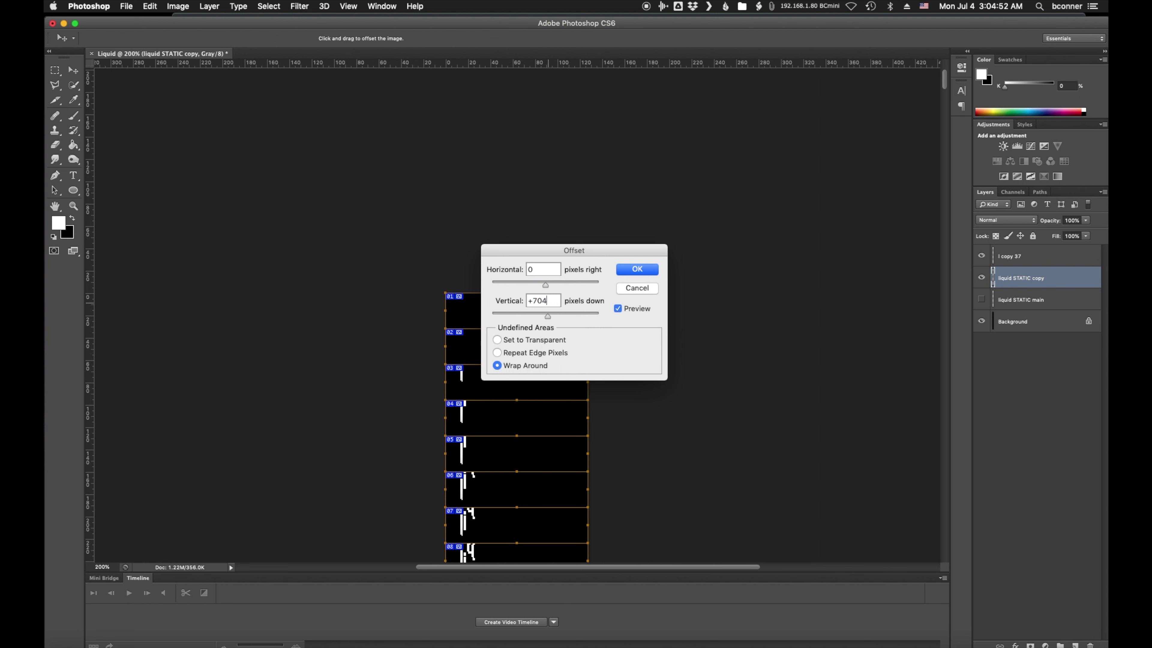
pyautogui.click(638, 270)
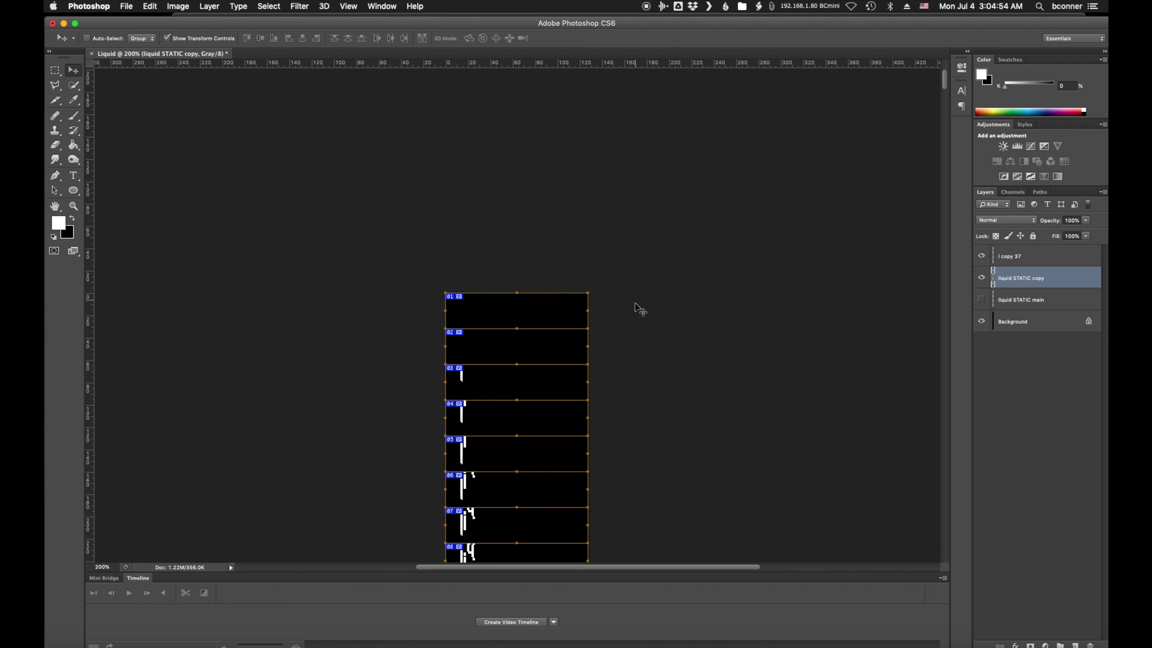
pyautogui.scroll(-15, 639, 309)
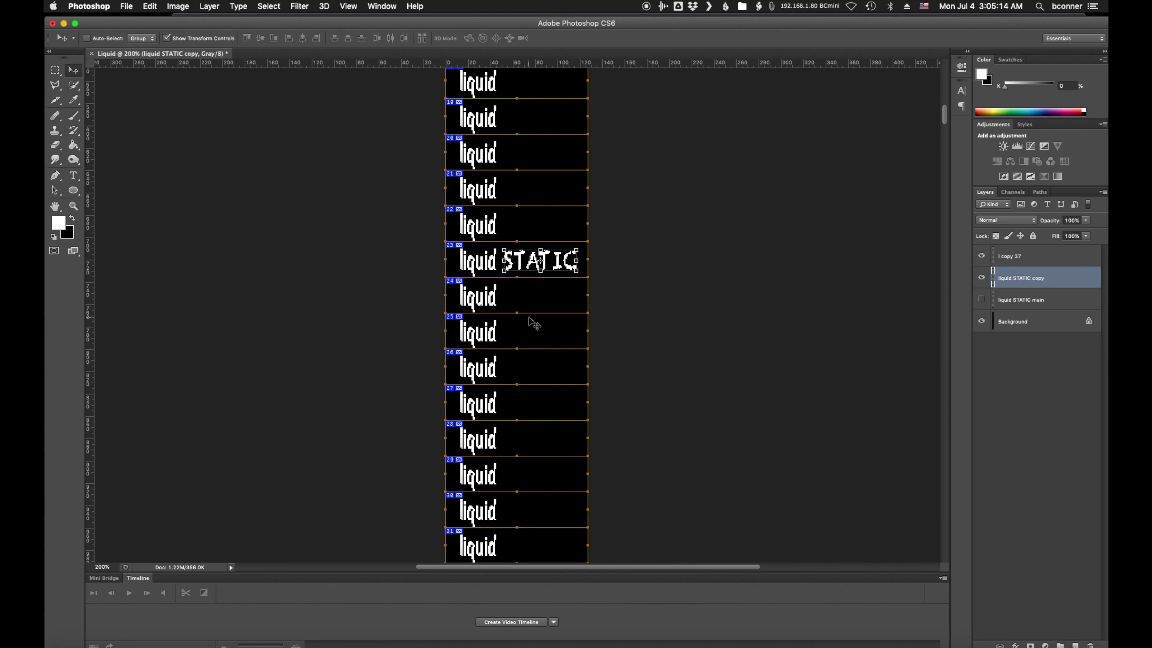
# Reposition the STATIC text one frame higher with the Offset filter so it sits in frame 22.
pyautogui.click(415, 6)
pyautogui.moveTo(514, 74)
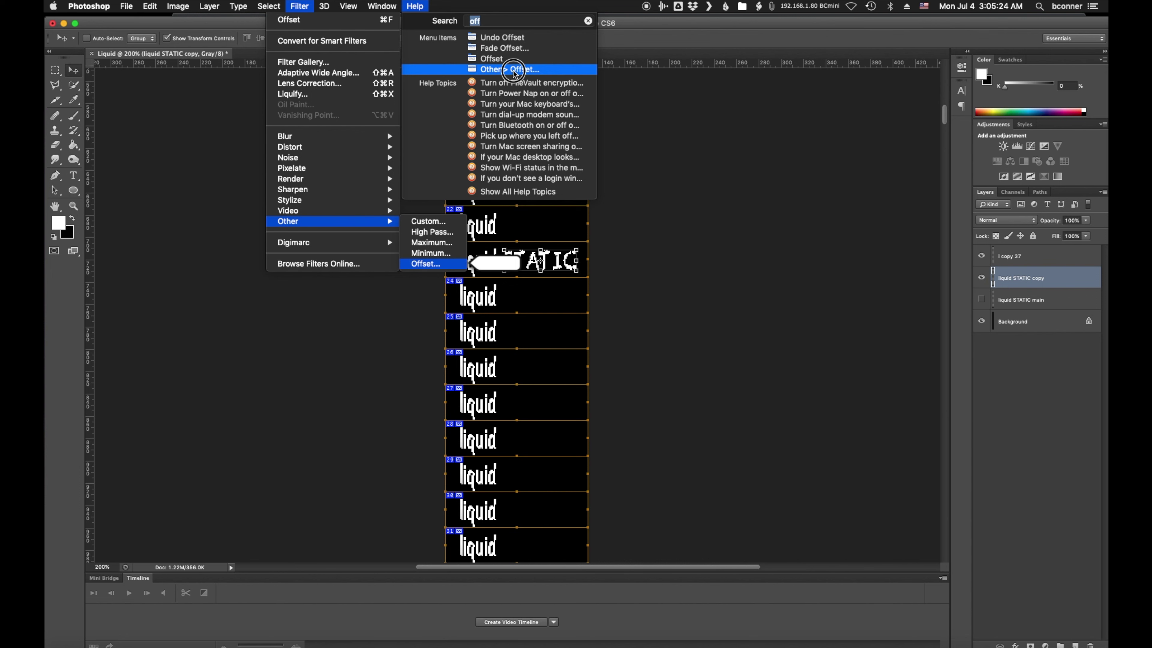
pyautogui.click(515, 69)
pyautogui.moveTo(533, 301); pyautogui.dragTo(548, 300)
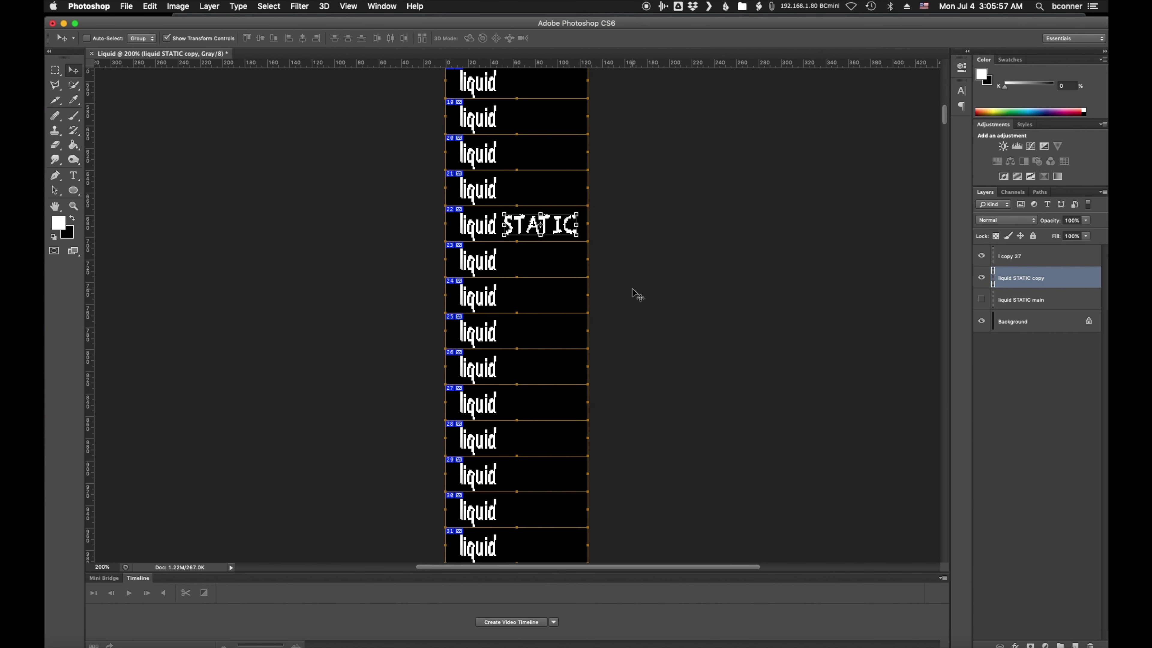
# Fill frames 23 to 26 with STATIC by repeatedly duplicating the layer and offsetting each copy one frame lower.
pyautogui.press('super+j')
pyautogui.press('super+f')
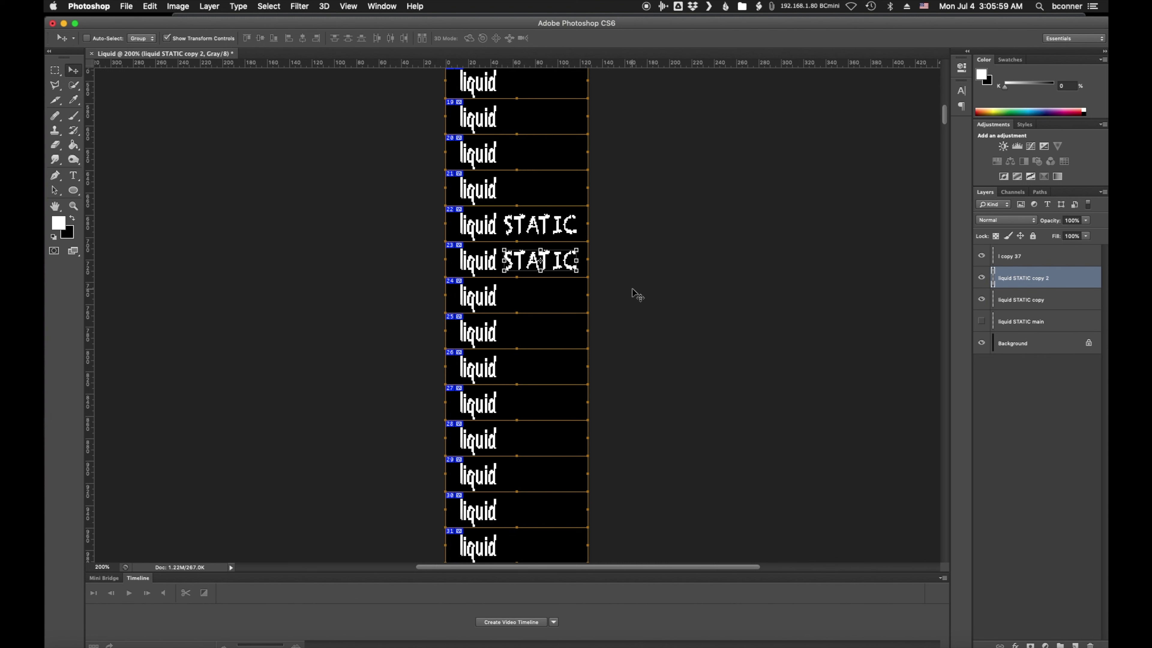
pyautogui.press('super+j')
pyautogui.press('super+f')
pyautogui.press('super+j')
pyautogui.press('super+f')
pyautogui.press('super+j')
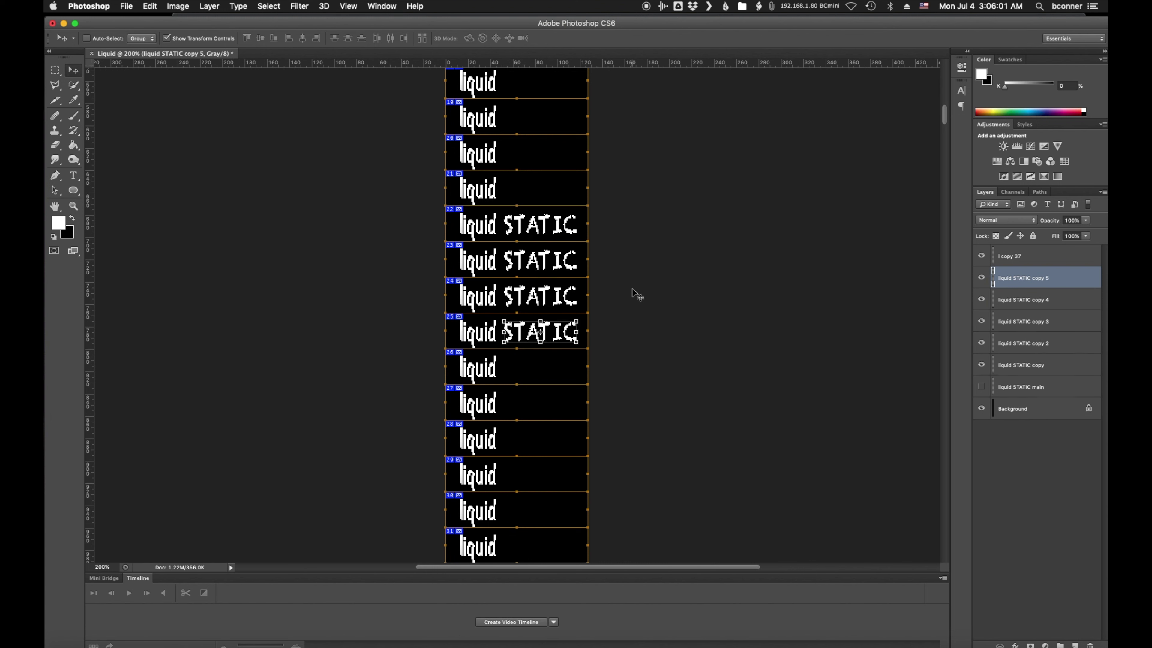
pyautogui.press('super+f')
# Find the Slices display option and hide the slice outlines.
pyautogui.click(415, 6)
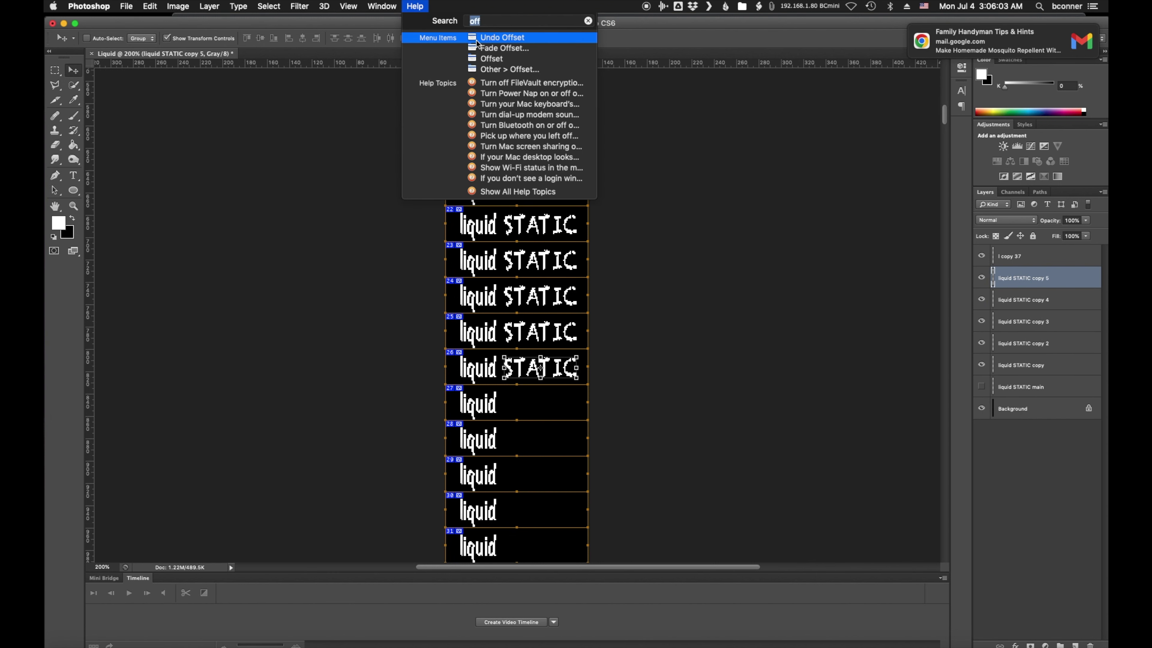
pyautogui.write('slices')
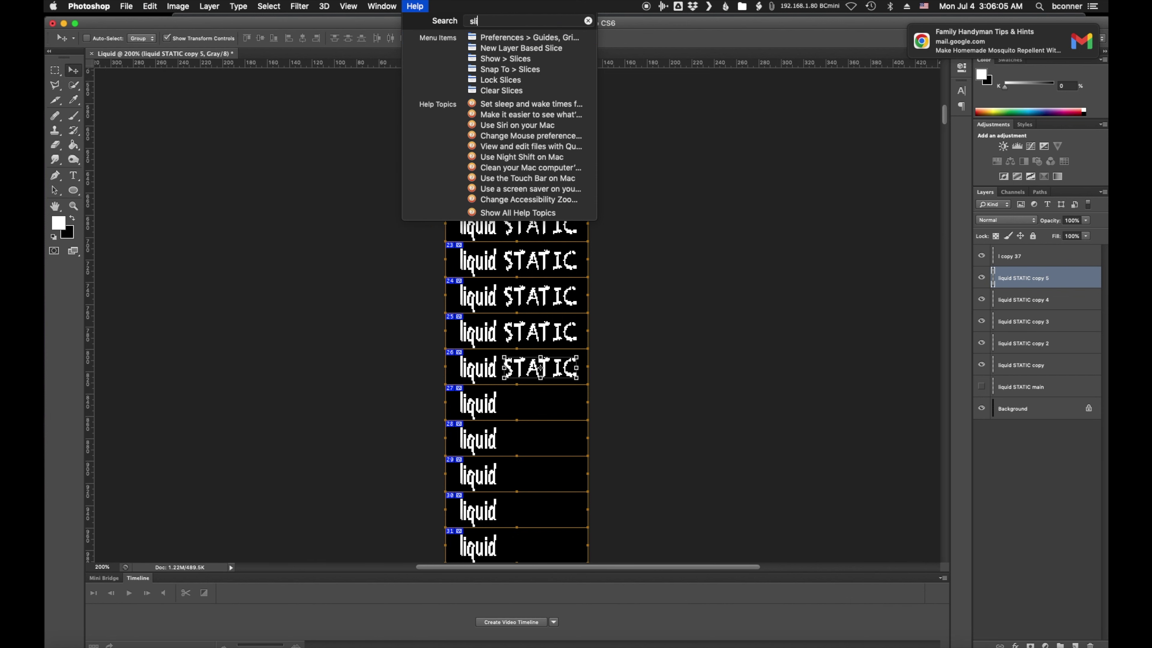
pyautogui.press('Return')
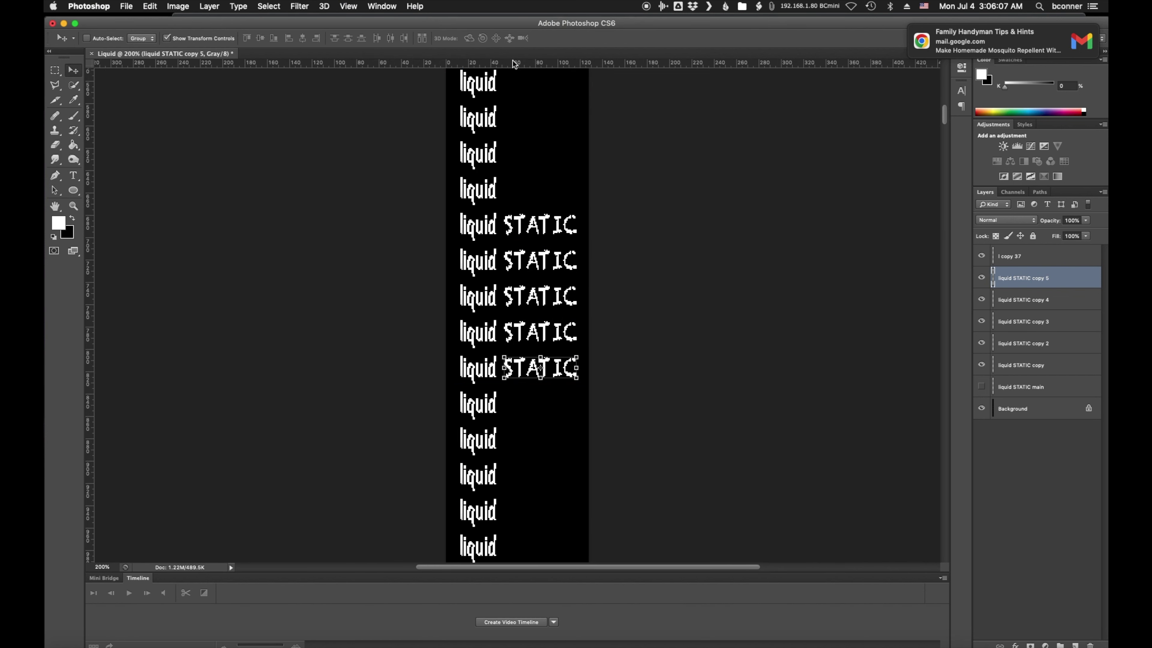
# Continue duplicating and offsetting the STATIC layer one frame at a time through the last frame containing liquid, frame 40.
pyautogui.press('super+minus')
pyautogui.press('super+minus')
pyautogui.press('super+minus')
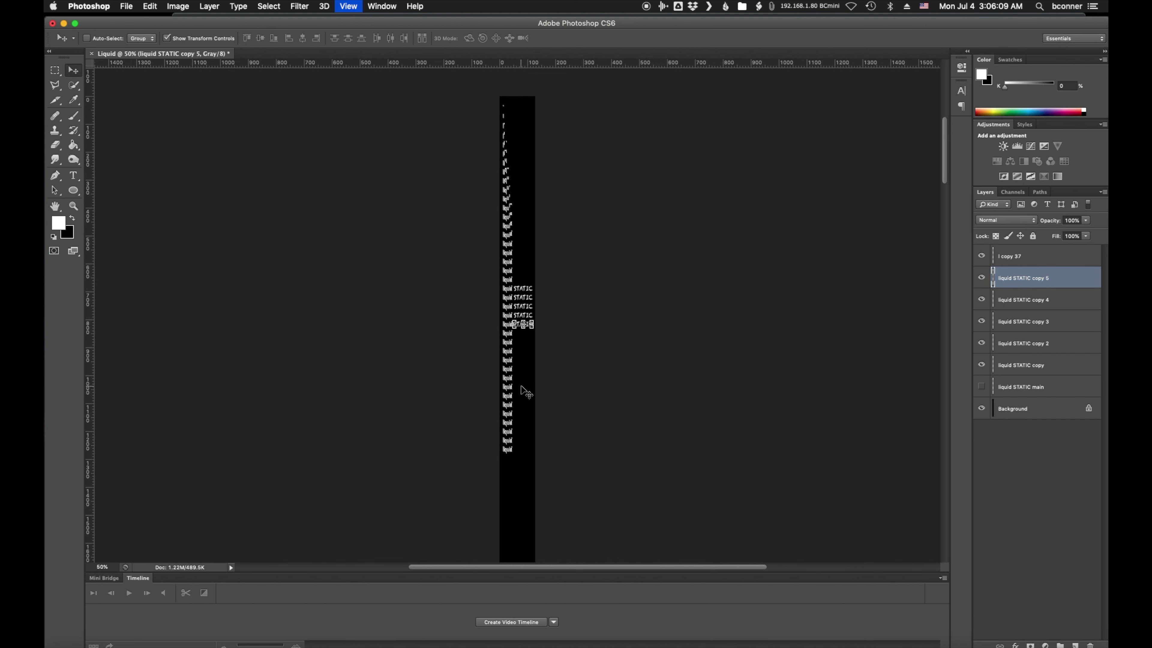
pyautogui.scroll(-3, 538, 400)
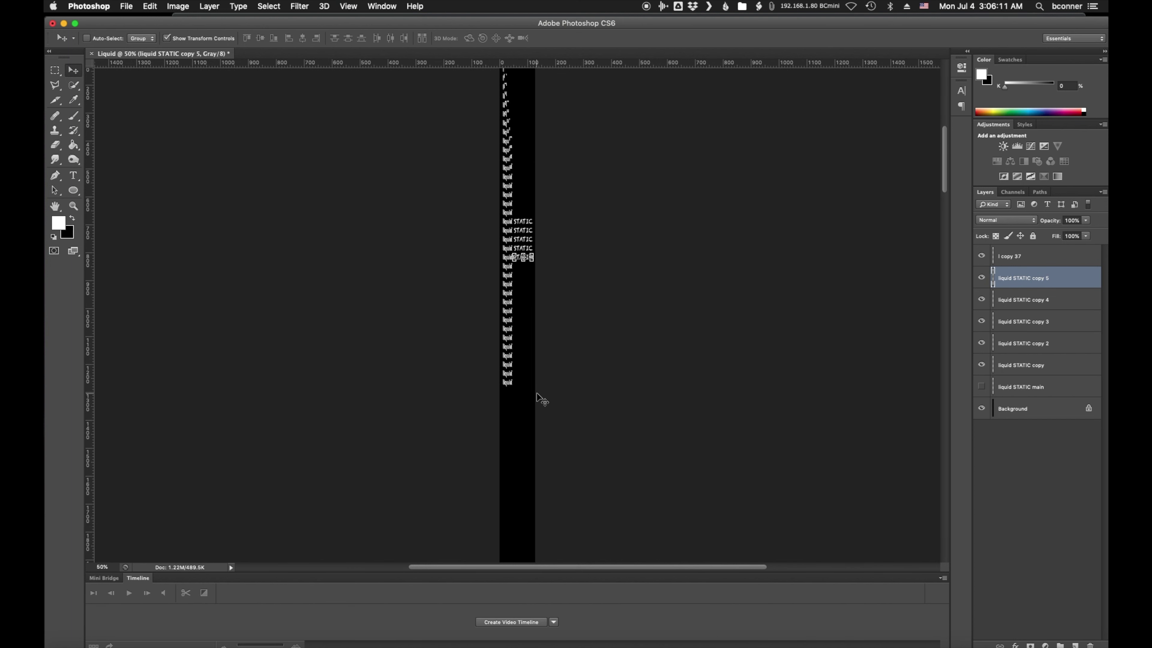
pyautogui.press('super+j')
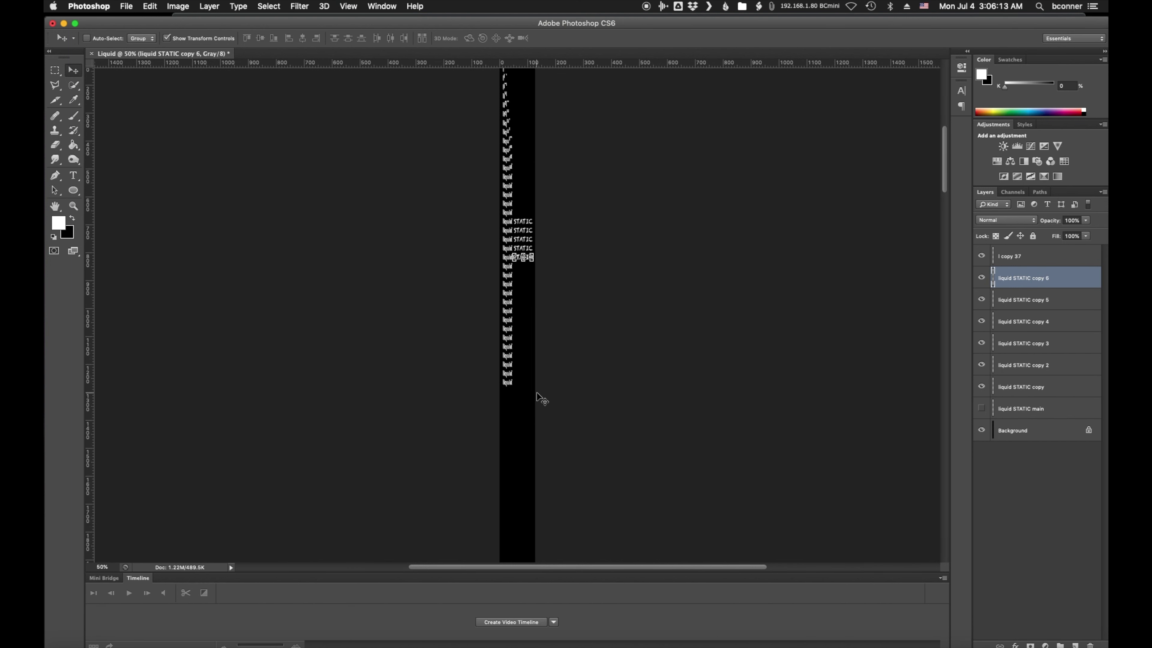
pyautogui.press('super+f')
pyautogui.press('super+j')
pyautogui.press('super+f')
pyautogui.press('super+j')
pyautogui.press('super+f')
pyautogui.press('super+j')
pyautogui.press('super+f')
pyautogui.press('super+j')
pyautogui.press('super+f')
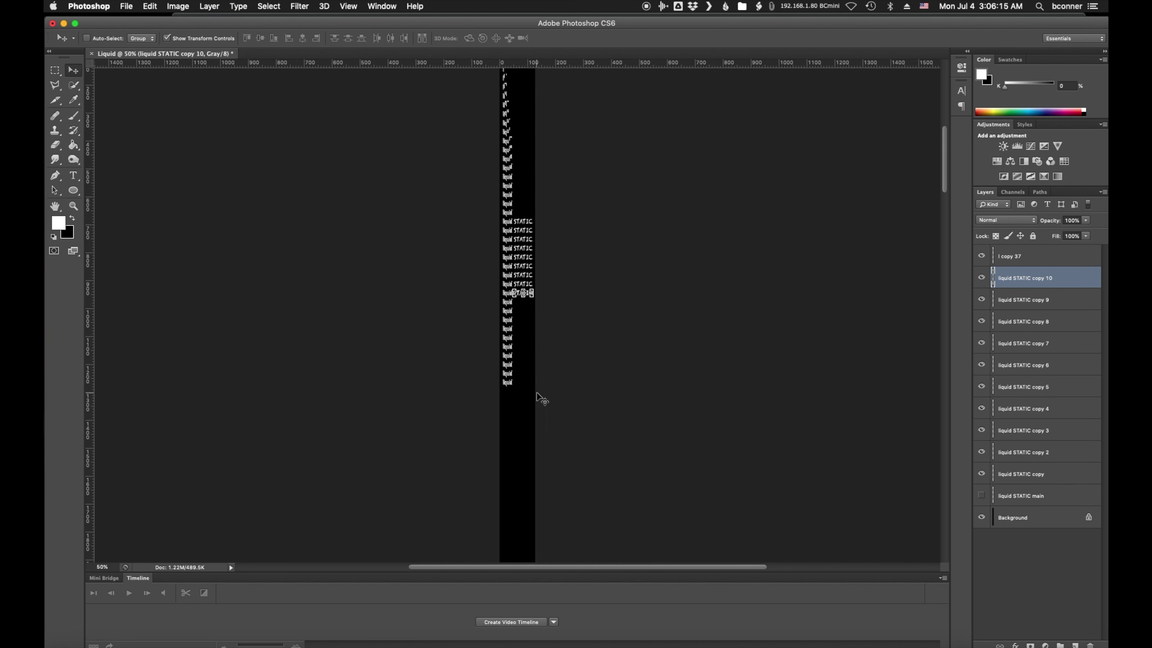
pyautogui.press('super+j')
pyautogui.press('super+f')
pyautogui.press('super+j')
pyautogui.press('super+f')
pyautogui.press('super+j')
pyautogui.press('super+f')
pyautogui.press('super+j')
pyautogui.press('super+f')
pyautogui.press('super+j')
pyautogui.press('super+f')
pyautogui.press('super+j')
pyautogui.press('super+f')
pyautogui.press('super+j')
pyautogui.press('super+f')
pyautogui.press('super+j')
pyautogui.press('super+f')
pyautogui.press('super+j')
pyautogui.press('super+f')
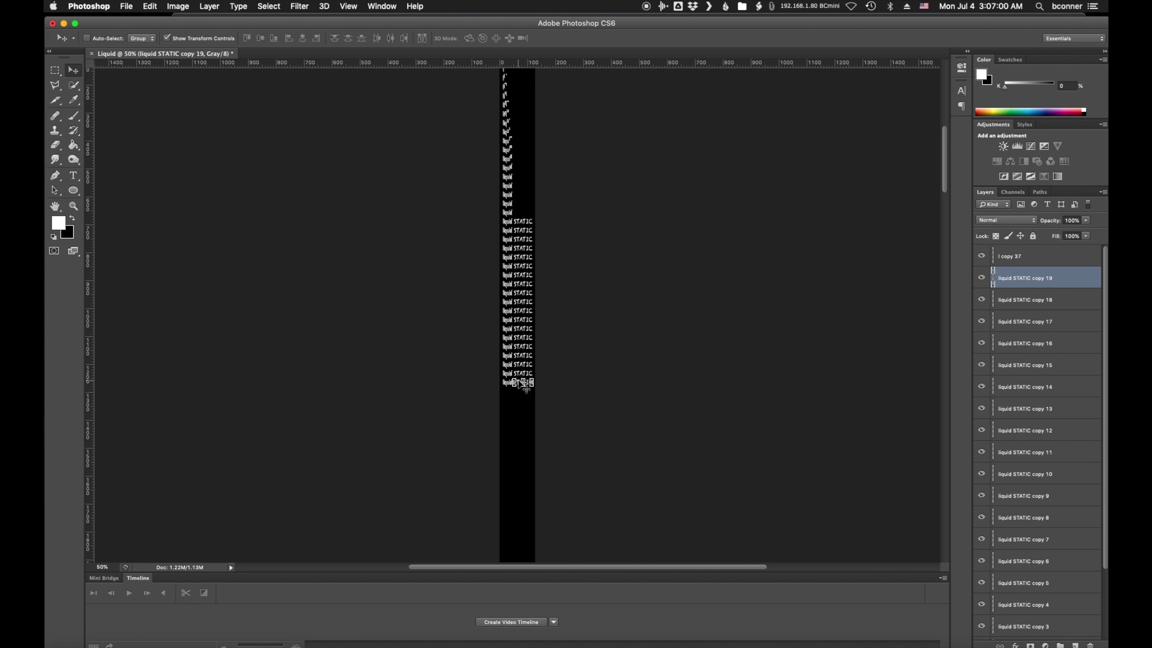
# Add 49 more STATIC copies below frame 40, repeating the duplicate and one-frame offset for each.
pyautogui.press('super+j')
pyautogui.press('super+f')
pyautogui.press('super+j')
pyautogui.press('super+f')
pyautogui.press('super+j')
pyautogui.press('super+f')
pyautogui.press('super+j')
pyautogui.press('super+f')
pyautogui.press('super+j')
pyautogui.press('super+f')
pyautogui.press('super+j')
pyautogui.press('super+f')
pyautogui.press('super+j')
pyautogui.press('super+f')
pyautogui.press('super+j')
pyautogui.press('super+f')
pyautogui.press('super+j')
pyautogui.press('super+f')
pyautogui.press('super+j')
pyautogui.press('super+f')
pyautogui.press('super+j')
pyautogui.press('super+f')
pyautogui.press('super+j')
pyautogui.press('super+f')
pyautogui.press('super+j')
pyautogui.press('super+f')
pyautogui.press('super+j')
pyautogui.press('super+f')
pyautogui.press('super+j')
pyautogui.press('super+f')
pyautogui.press('super+j')
pyautogui.press('super+f')
pyautogui.press('super+j')
pyautogui.press('super+f')
pyautogui.press('super+j')
pyautogui.press('super+f')
pyautogui.press('super+j')
pyautogui.press('super+f')
pyautogui.press('super+j')
pyautogui.press('super+f')
pyautogui.press('super+j')
pyautogui.press('super+f')
pyautogui.press('super+j')
pyautogui.press('super+f')
pyautogui.press('super+j')
pyautogui.press('super+f')
pyautogui.press('super+j')
pyautogui.press('super+f')
pyautogui.press('super+j')
pyautogui.press('super+f')
pyautogui.press('super+j')
pyautogui.press('super+f')
pyautogui.press('super+j')
pyautogui.press('super+f')
pyautogui.press('super+j')
pyautogui.press('super+f')
pyautogui.press('super+j')
pyautogui.press('super+f')
pyautogui.press('super+j')
pyautogui.press('super+f')
pyautogui.press('super+j')
pyautogui.press('super+f')
pyautogui.press('super+j')
pyautogui.press('super+f')
pyautogui.press('super+j')
pyautogui.press('super+f')
pyautogui.press('super+j')
pyautogui.press('super+f')
pyautogui.press('super+j')
pyautogui.press('super+f')
pyautogui.press('super+j')
pyautogui.press('super+f')
pyautogui.press('super+j')
pyautogui.press('super+f')
pyautogui.press('super+j')
pyautogui.press('super+f')
pyautogui.press('super+j')
pyautogui.press('super+f')
pyautogui.press('super+j')
pyautogui.press('super+f')
pyautogui.press('super+j')
pyautogui.press('super+f')
pyautogui.press('super+j')
pyautogui.press('super+f')
pyautogui.press('super+j')
pyautogui.press('super+f')
pyautogui.press('super+j')
pyautogui.press('super+f')
pyautogui.press('super+j')
pyautogui.press('super+f')
pyautogui.press('super+j')
pyautogui.press('super+f')
pyautogui.press('super+j')
pyautogui.press('super+f')
pyautogui.press('super+j')
pyautogui.press('super+f')
pyautogui.press('super+j')
pyautogui.press('super+f')
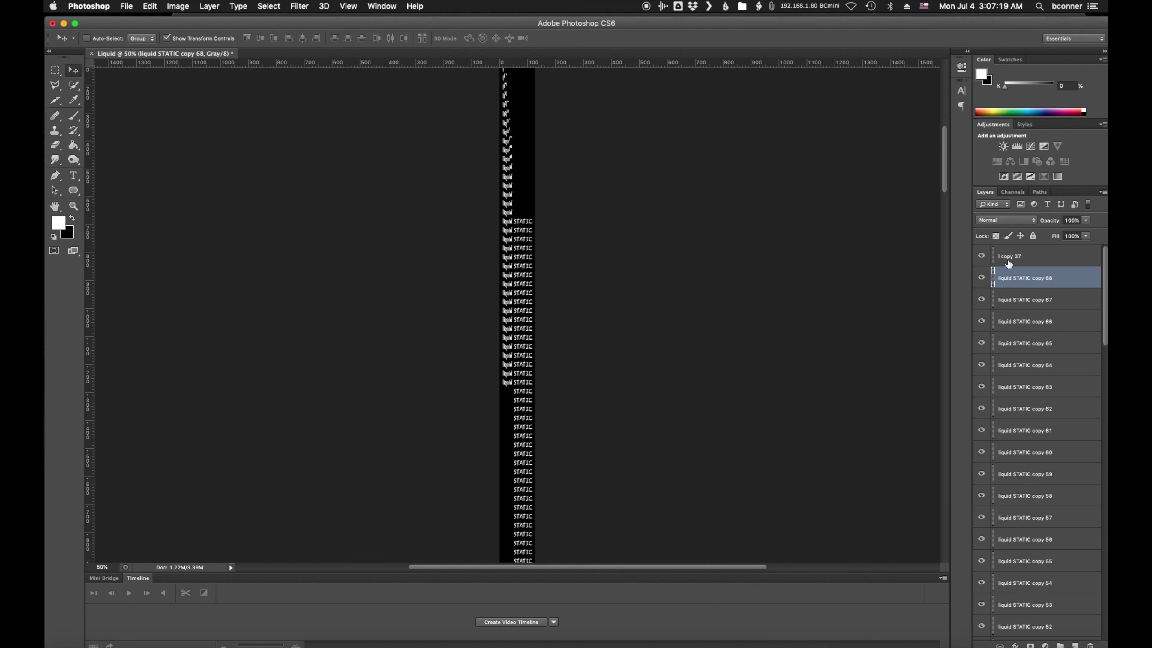
# Select the l copy 37 layer and show the slices again to inspect where the liquid frames end near frame 40.
pyautogui.click(1008, 257)
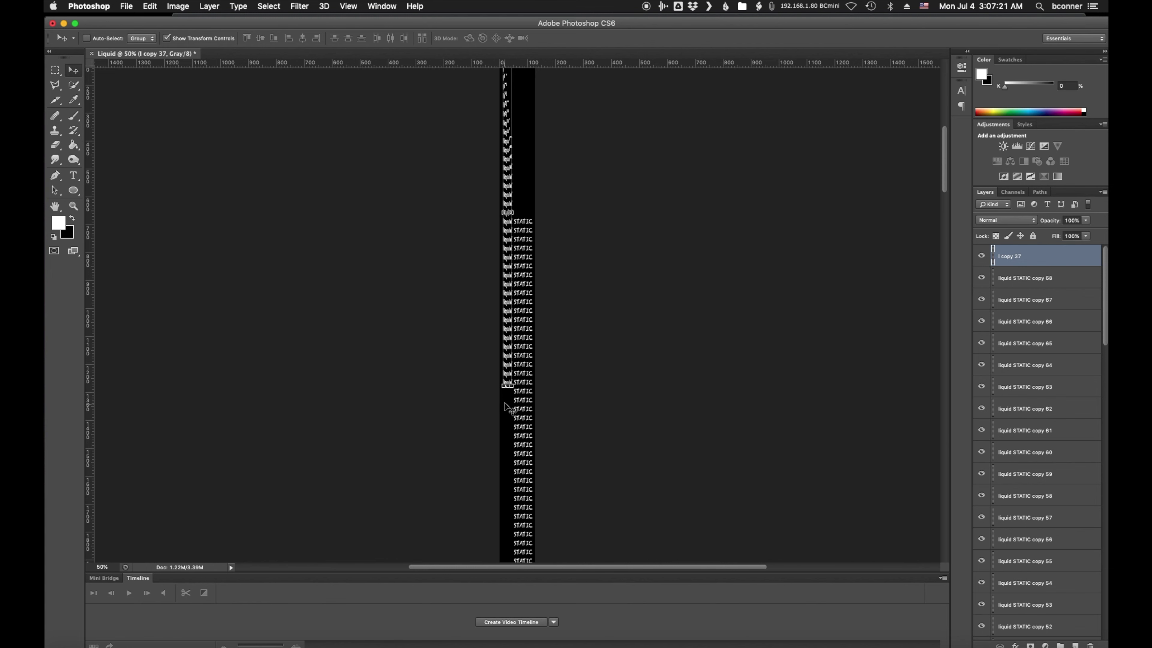
pyautogui.press('super+equal')
pyautogui.press('super+equal')
pyautogui.press('super+equal')
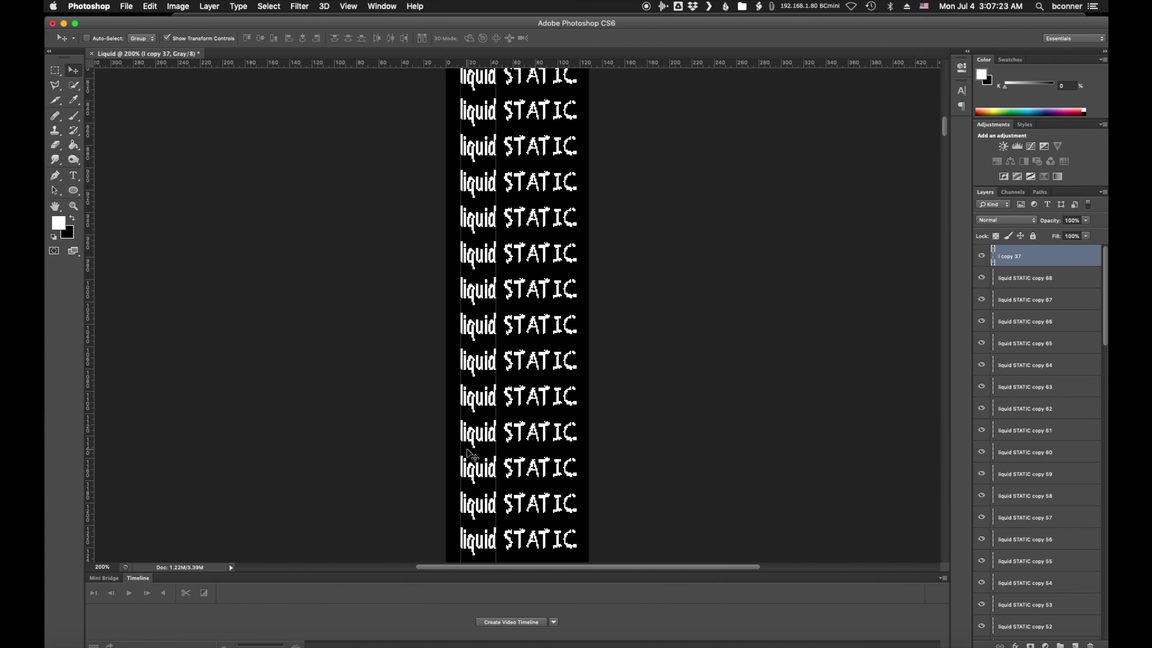
pyautogui.press('super+minus')
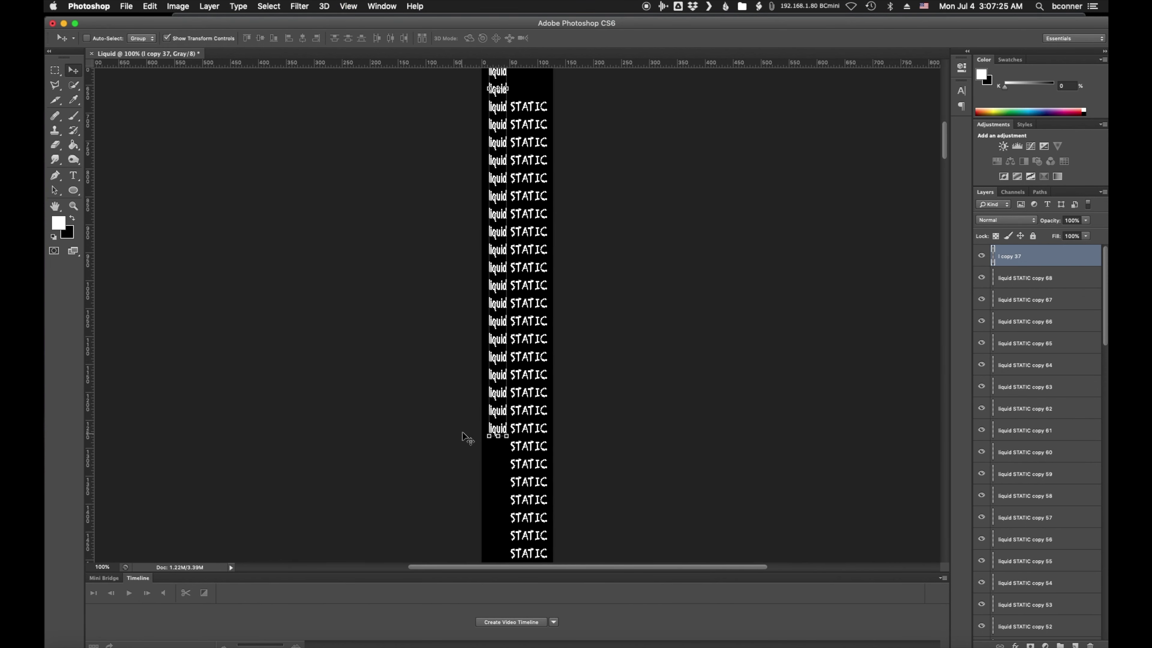
pyautogui.scroll(2, 476, 416)
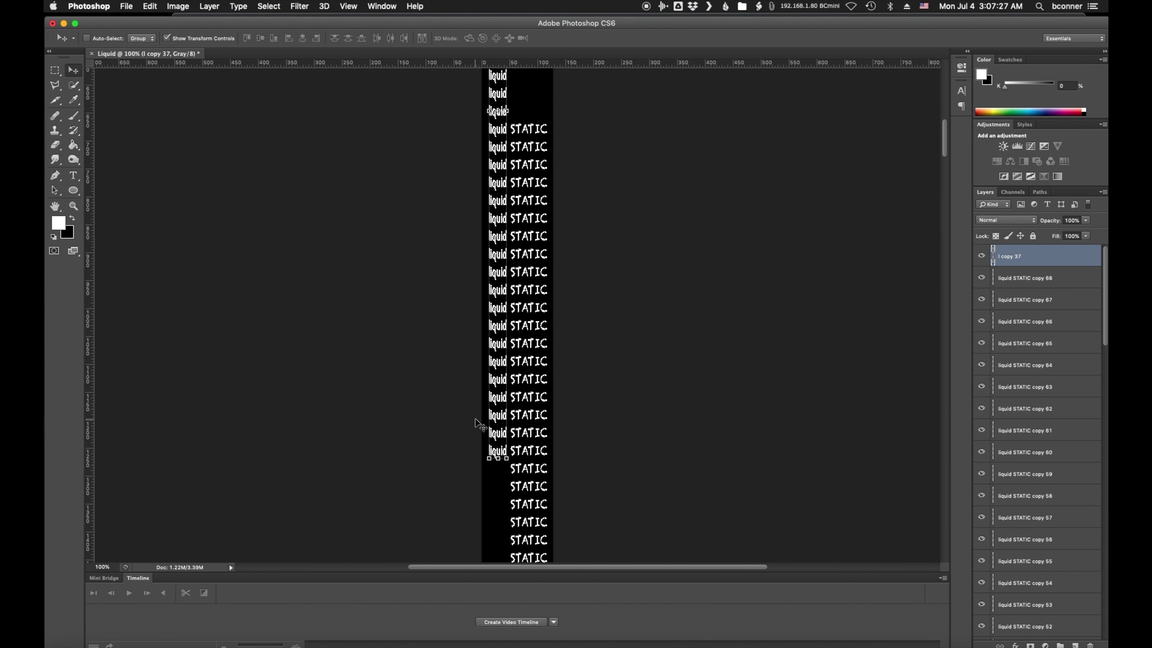
pyautogui.scroll(-2, 476, 424)
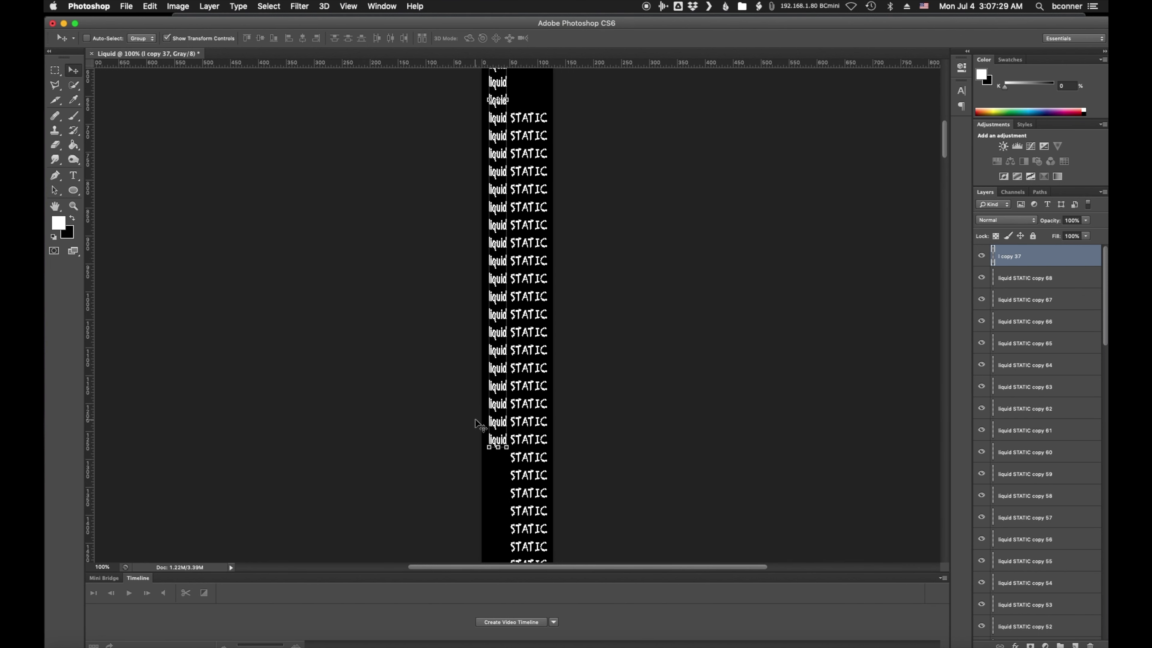
pyautogui.click(414, 6)
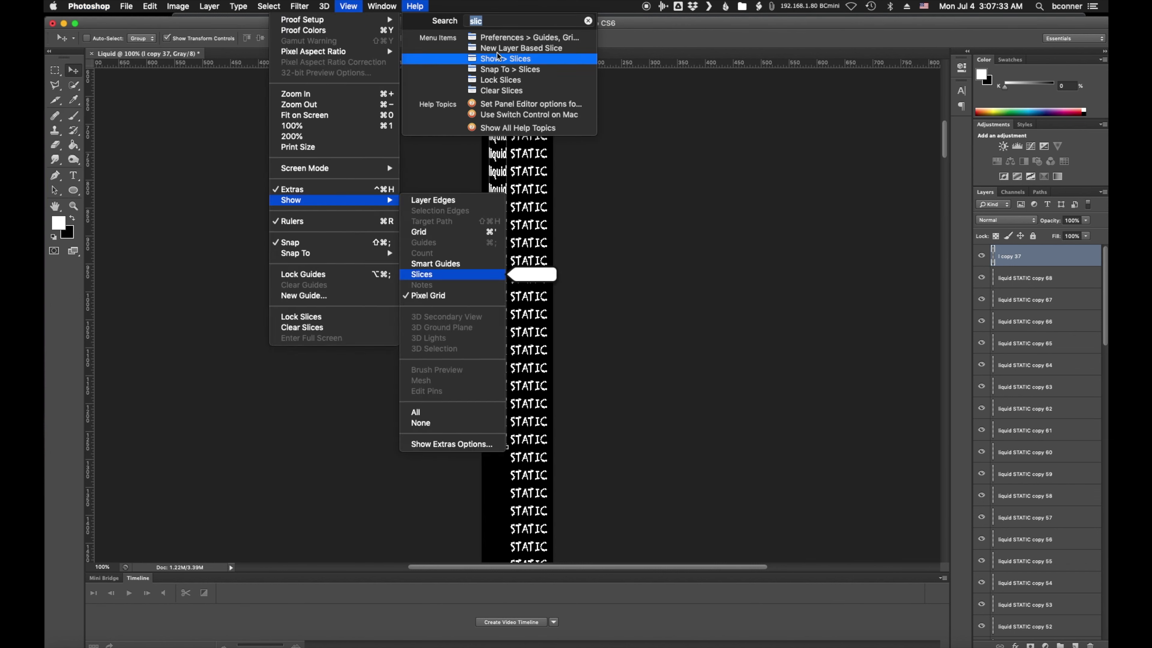
pyautogui.click(497, 59)
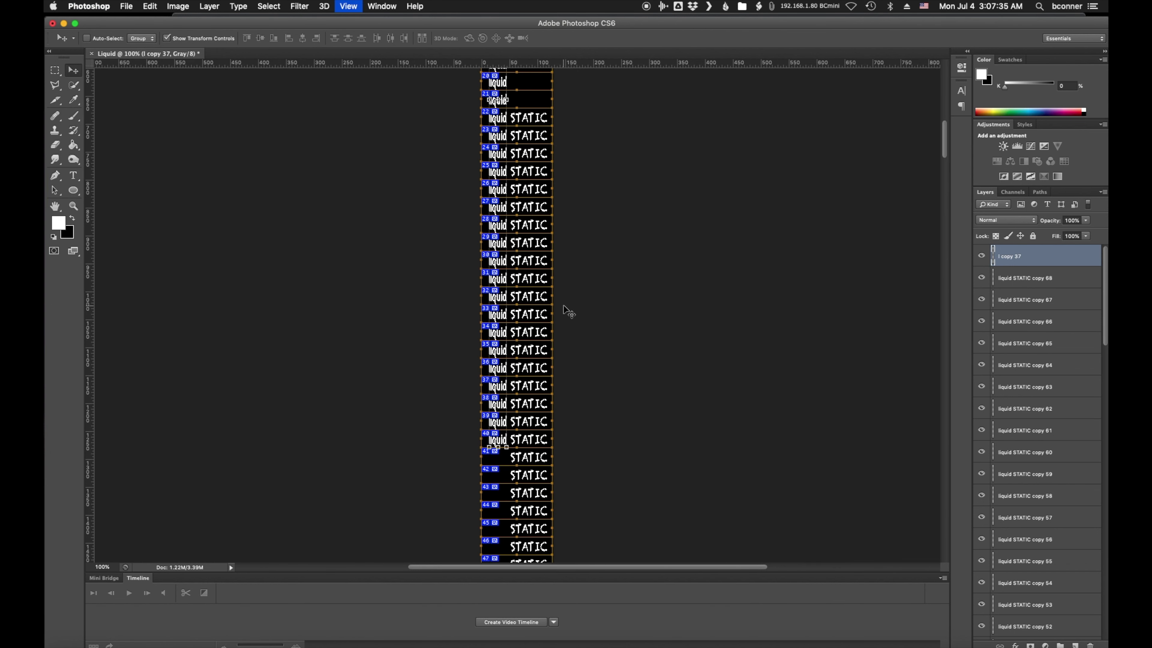
pyautogui.press('super+equal')
pyautogui.press('super+equal')
pyautogui.scroll(-3, 383, 391)
pyautogui.scroll(-2, 381, 393)
pyautogui.press('super+equal')
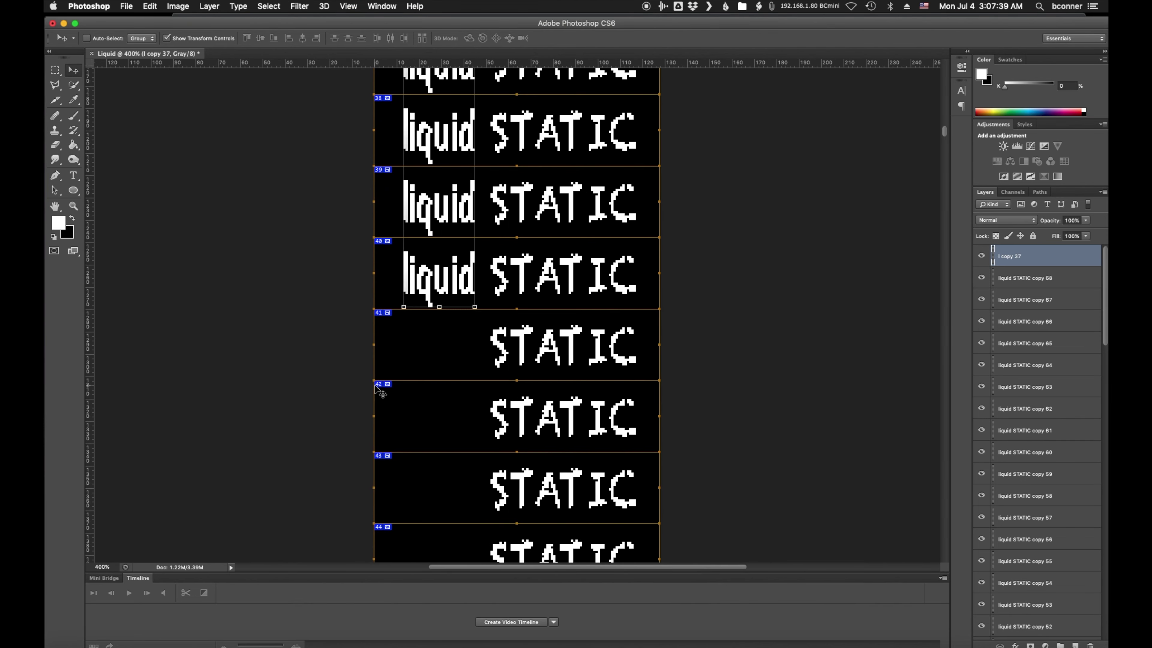
# Select the liquid words in frames 22 through 40 with a rectangular marquee and copy them to a new layer.
pyautogui.press('super+minus')
pyautogui.press('super+minus')
pyautogui.press('super+minus')
pyautogui.press('super+minus')
pyautogui.scroll(5, 400, 368)
pyautogui.press('super+equal')
pyautogui.press('super+equal')
pyautogui.scroll(-2, 433, 267)
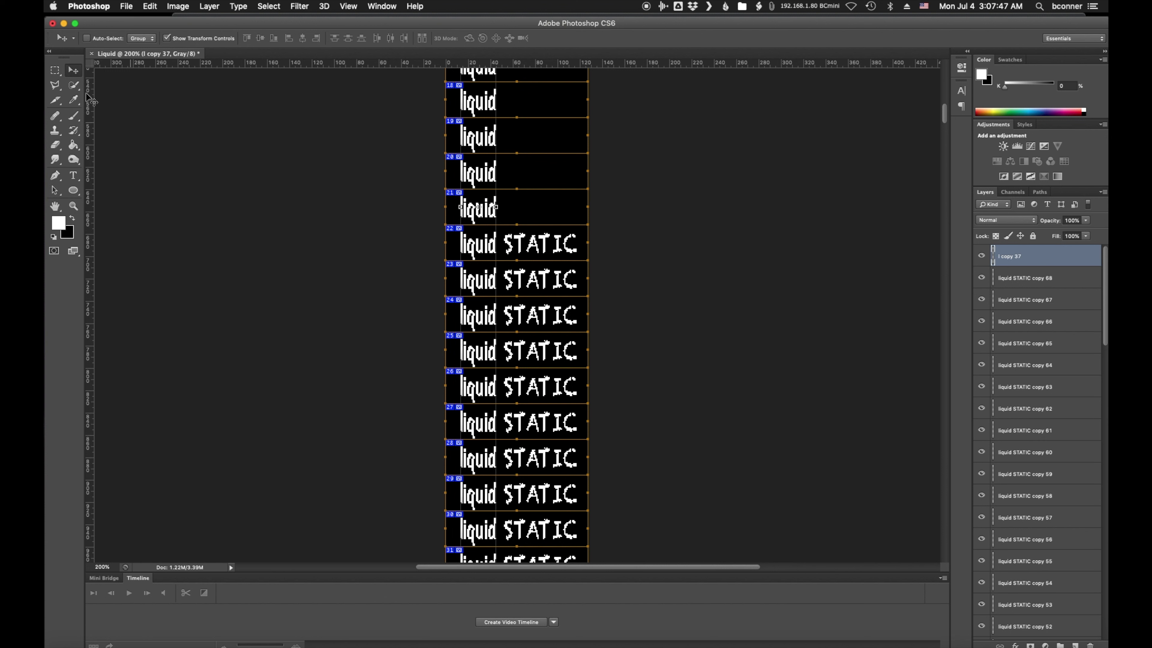
pyautogui.click(55, 71)
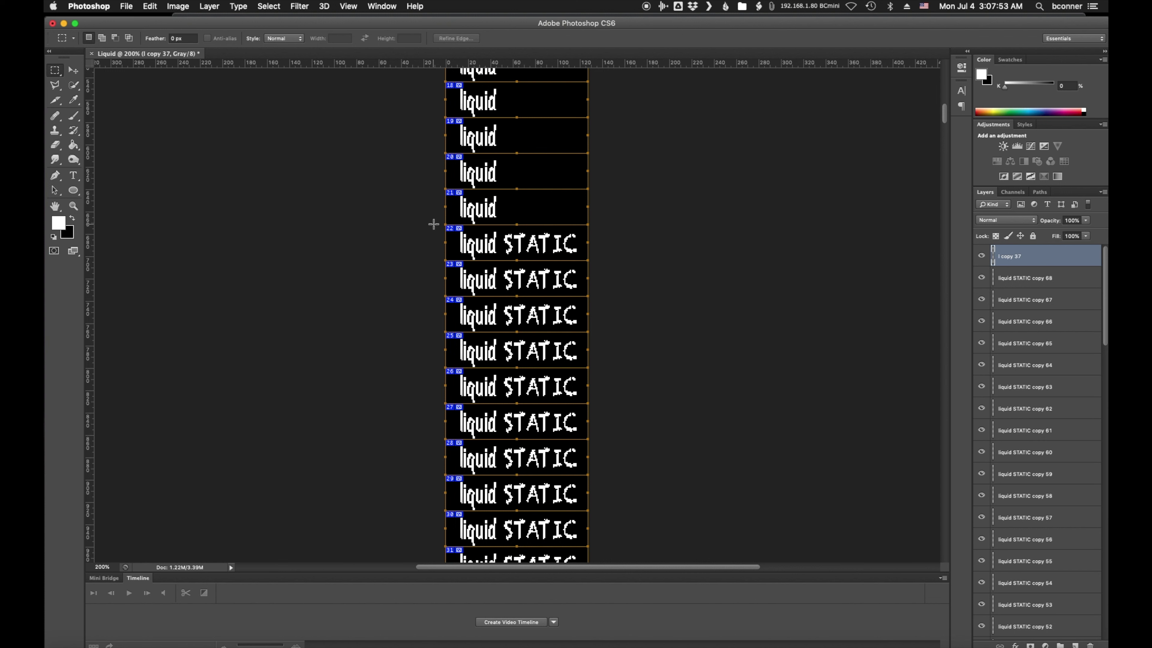
pyautogui.moveTo(438, 219); pyautogui.dragTo(610, 213)
pyautogui.moveTo(443, 226); pyautogui.dragTo(501, 450)
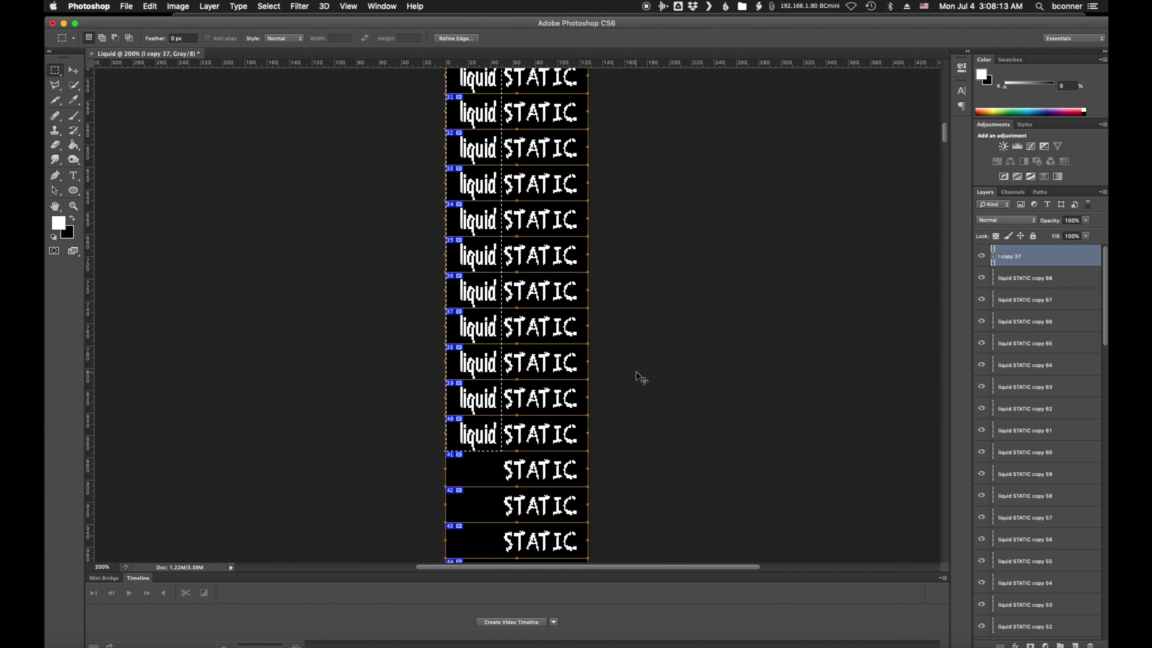
pyautogui.press('super+j')
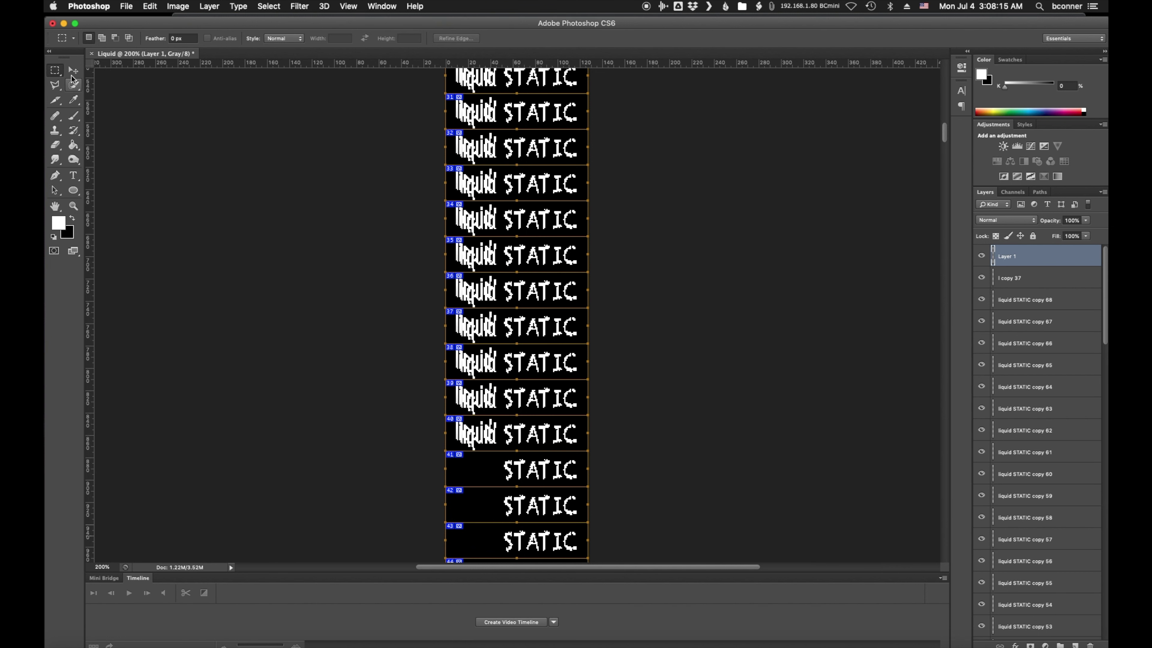
# Move the copied liquid block down so its first word sits in frame 41, vertically aligned like the word in frame 40.
pyautogui.moveTo(459, 250); pyautogui.dragTo(461, 342)
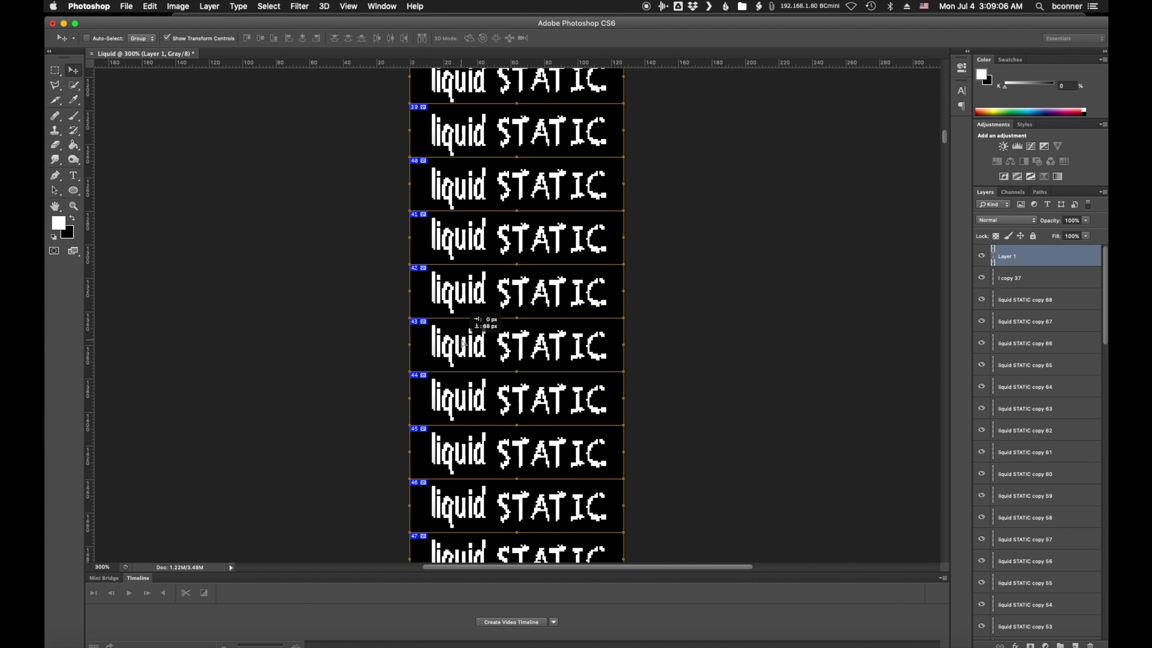
pyautogui.press('super+equal')
pyautogui.press('super+equal')
pyautogui.press('super+equal')
pyautogui.press('super+equal')
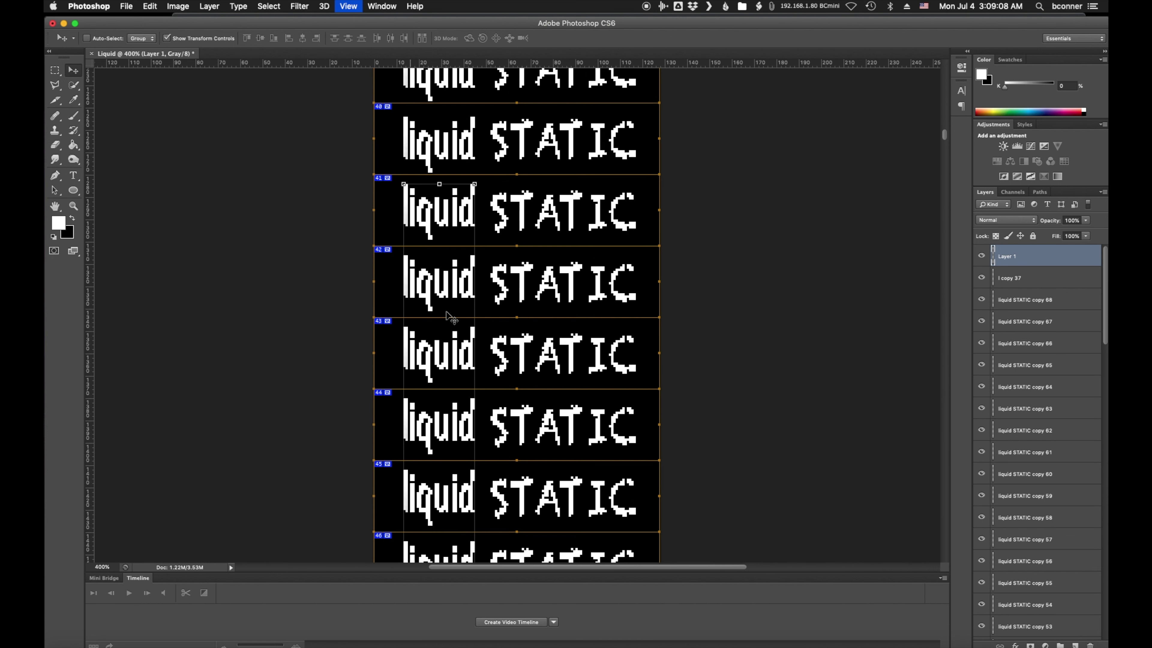
pyautogui.scroll(5, 401, 287)
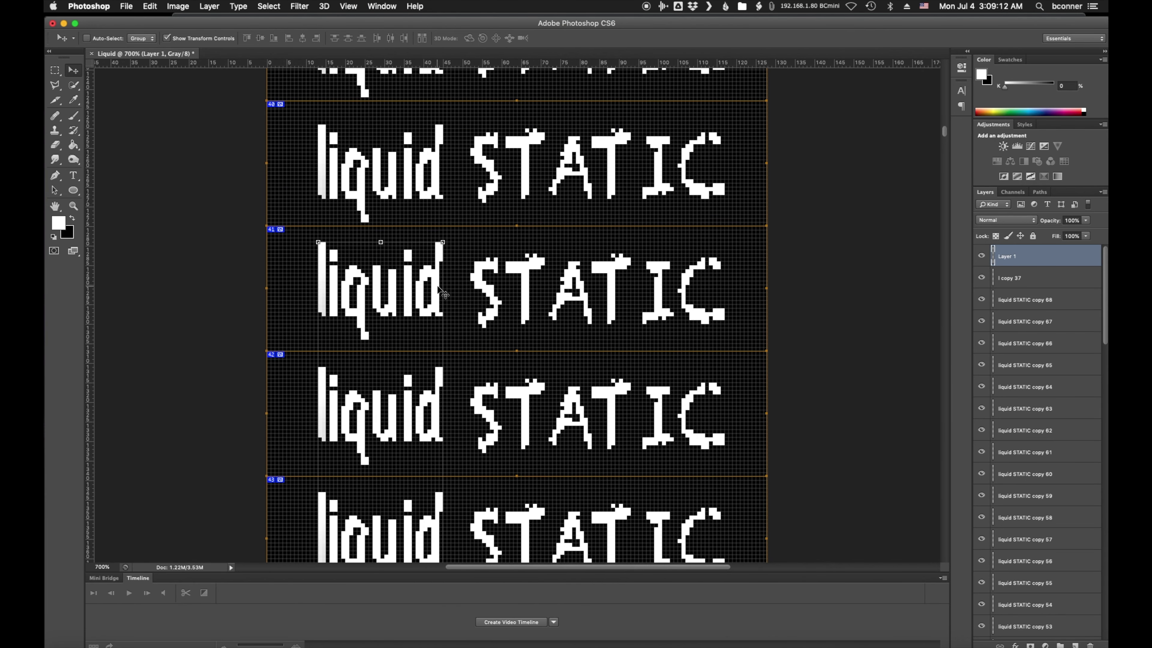
pyautogui.press('Down')
pyautogui.press('Down')
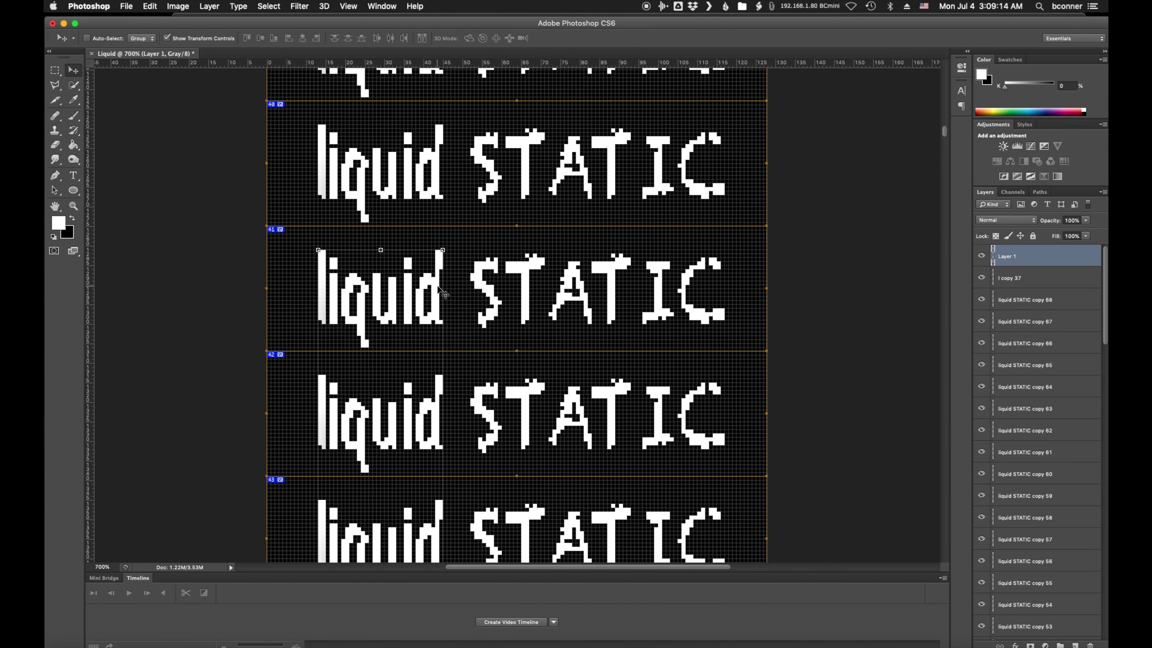
# Paste a second liquid block and align its first word over the last existing liquid word in frame 59.
pyautogui.press('super+minus')
pyautogui.press('super+minus')
pyautogui.press('super+minus')
pyautogui.press('super+minus')
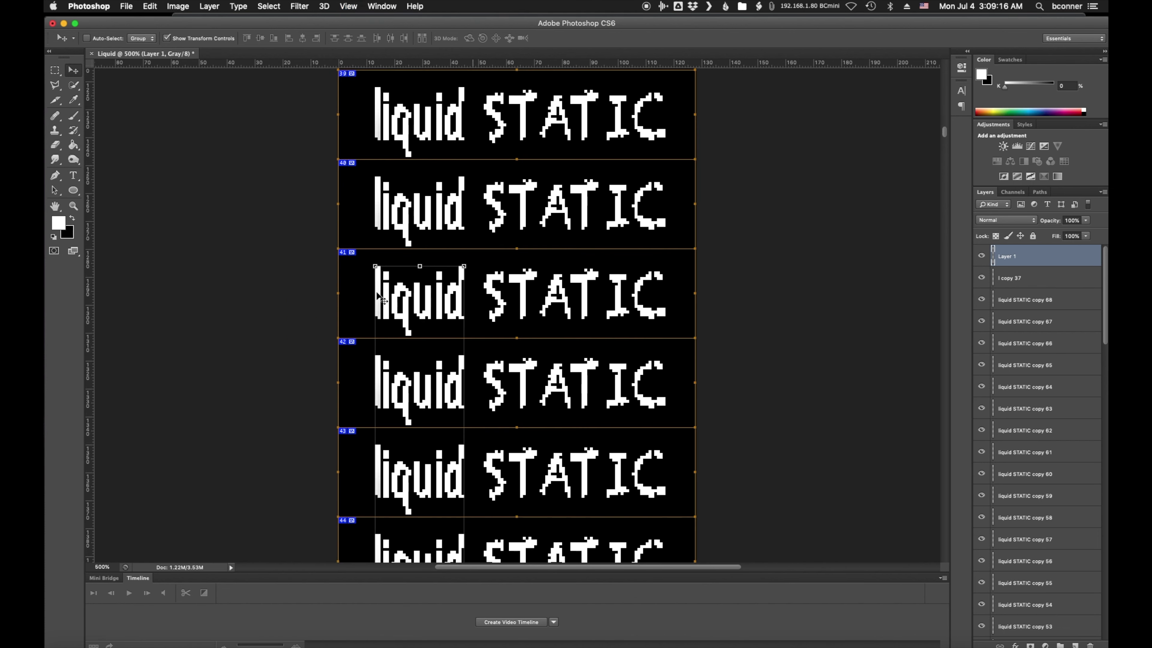
pyautogui.scroll(-10, 303, 309)
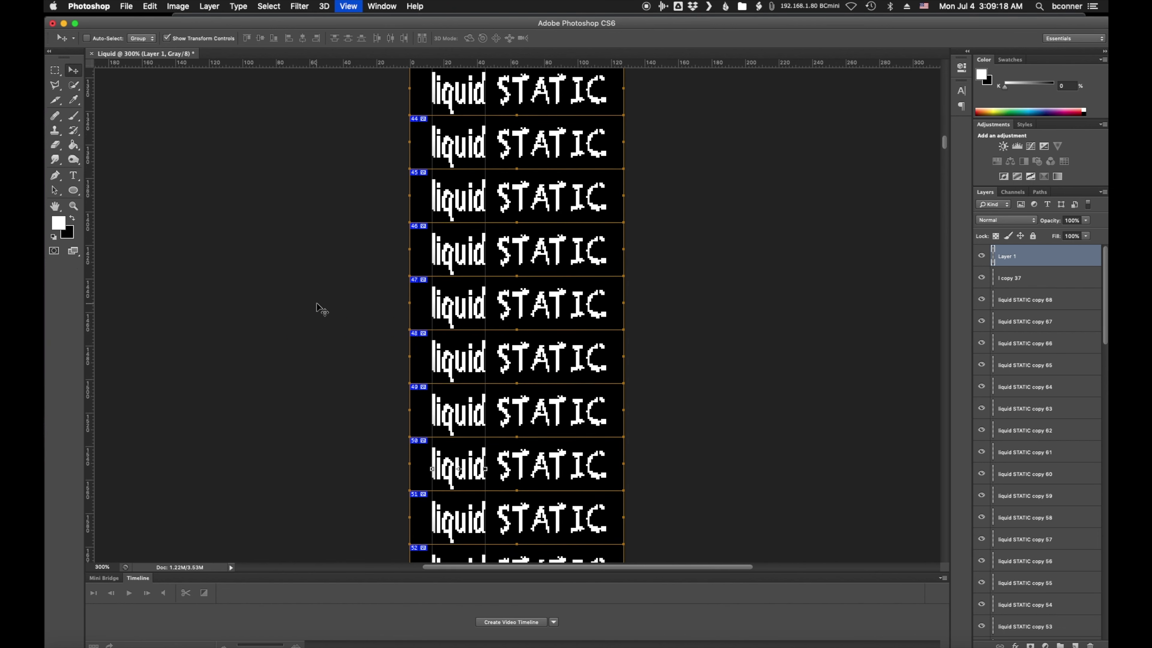
pyautogui.press('super+minus')
pyautogui.press('super+minus')
pyautogui.scroll(-12, 360, 308)
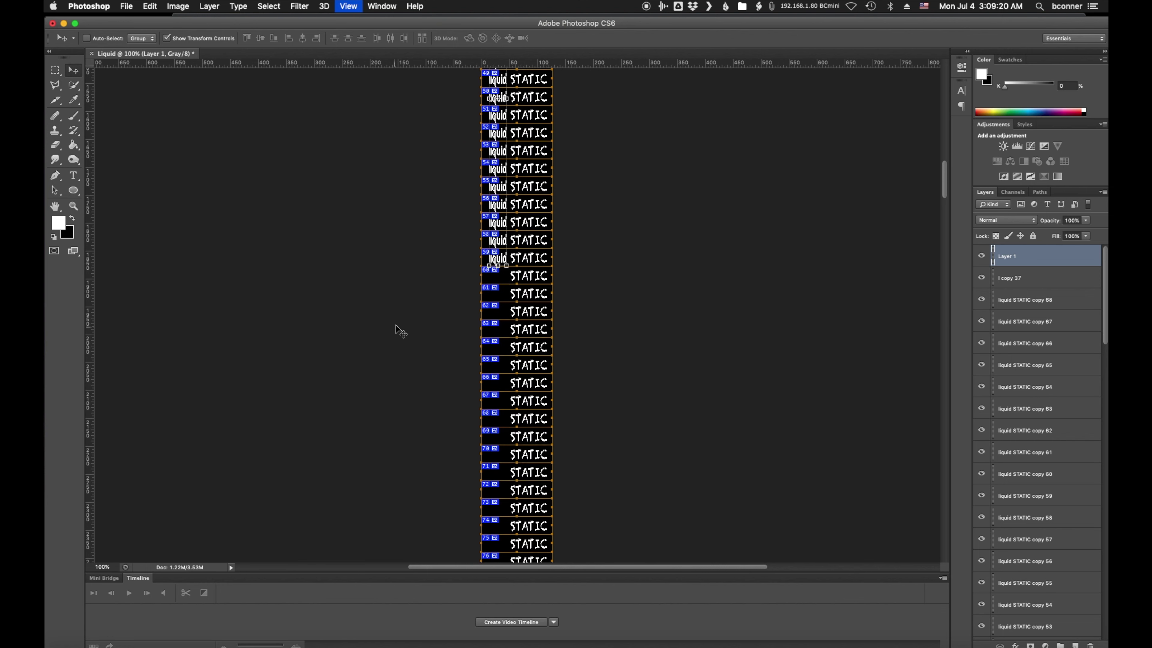
pyautogui.press('super+minus')
pyautogui.scroll(-2, 401, 329)
pyautogui.scroll(-2, 398, 324)
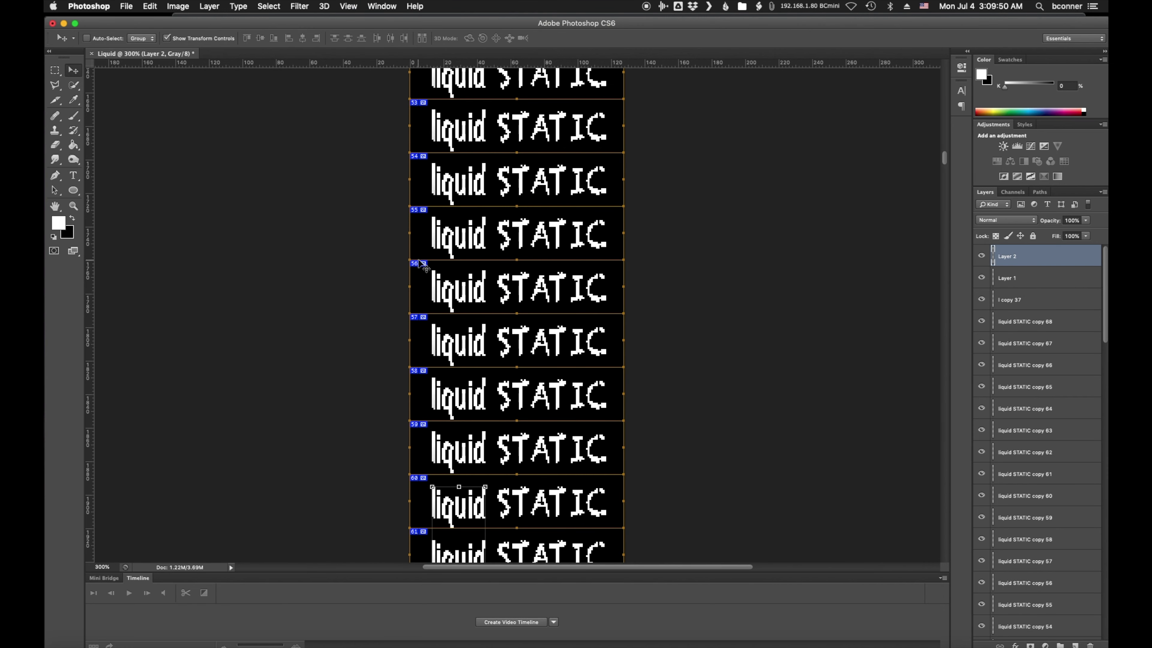
pyautogui.scroll(-3, 461, 372)
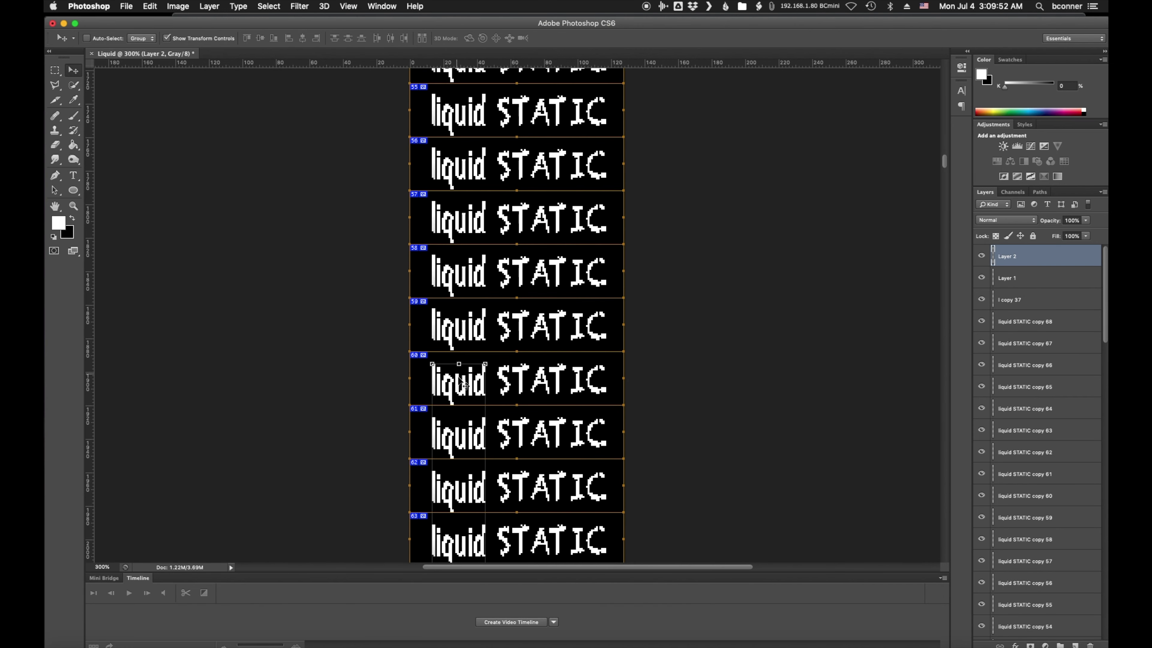
pyautogui.moveTo(460, 379); pyautogui.dragTo(460, 361)
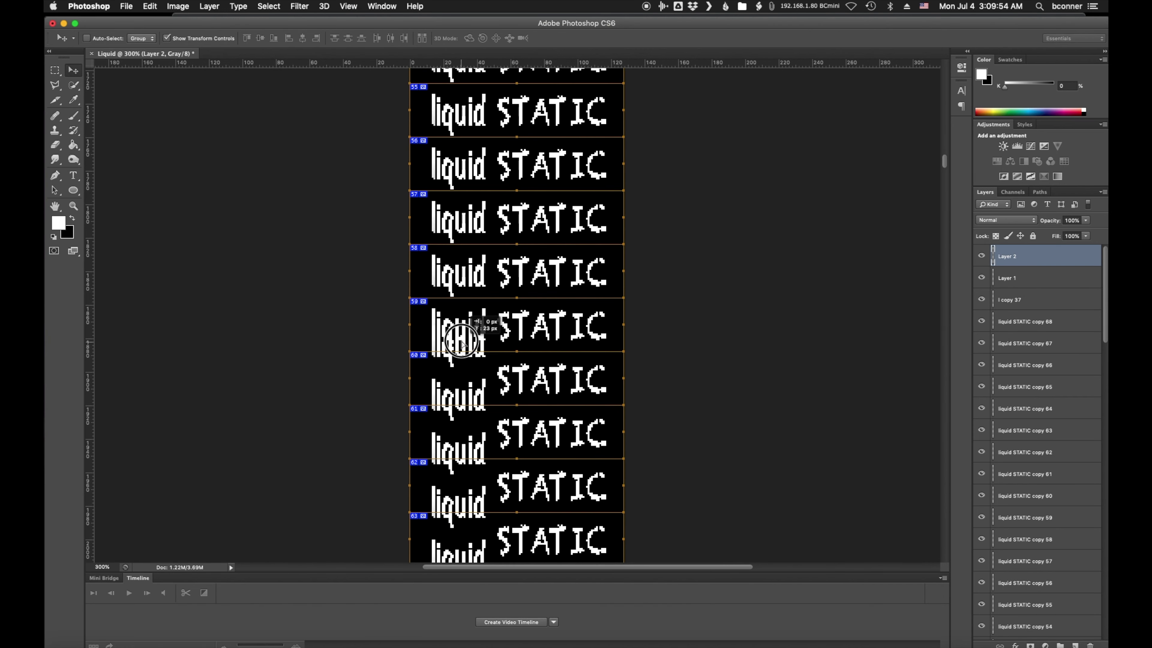
pyautogui.moveTo(461, 338); pyautogui.dragTo(461, 338)
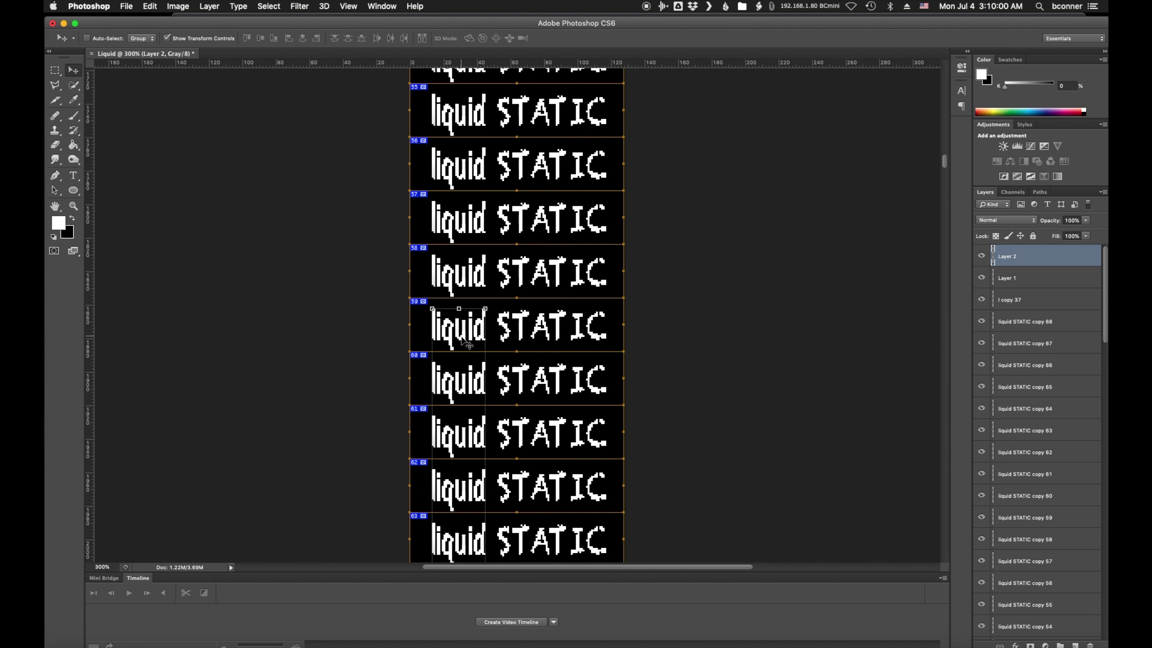
# Paste a third liquid block and align it to fill frames 77 through 95.
pyautogui.scroll(-10, 467, 356)
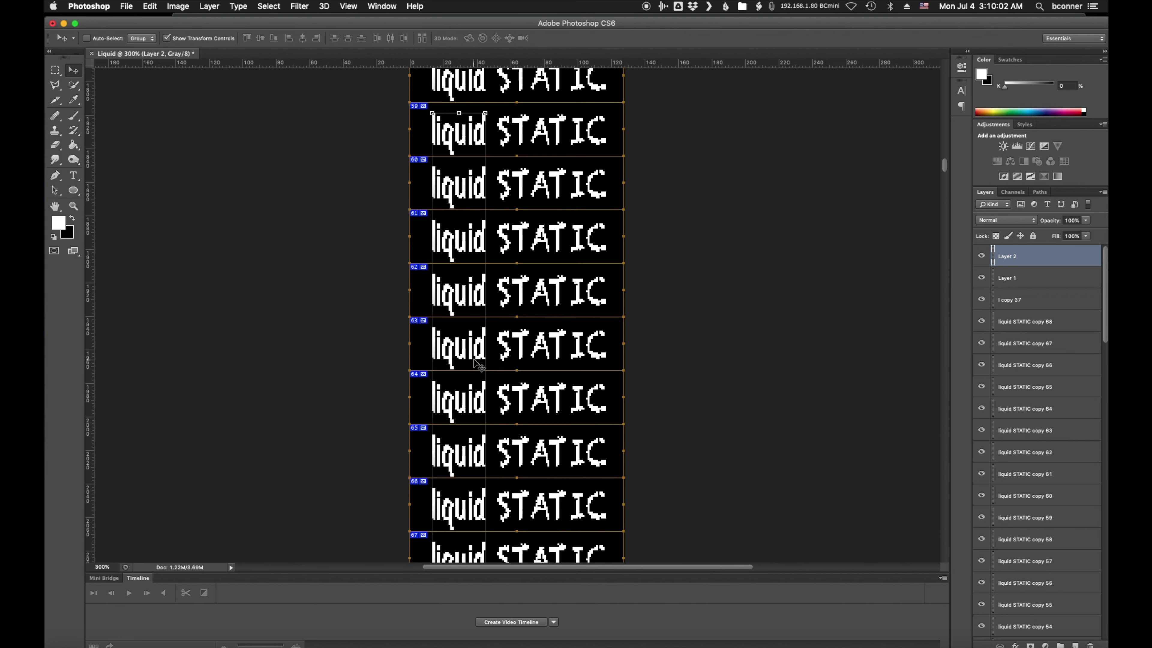
pyautogui.scroll(-8, 473, 356)
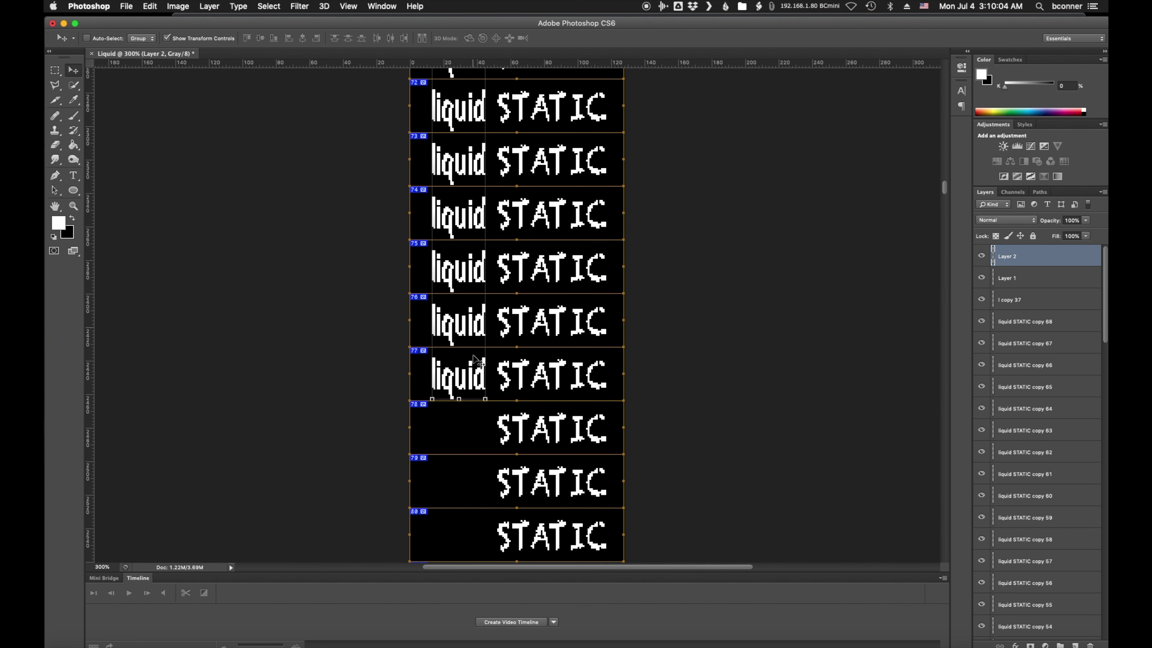
pyautogui.scroll(-1, 477, 360)
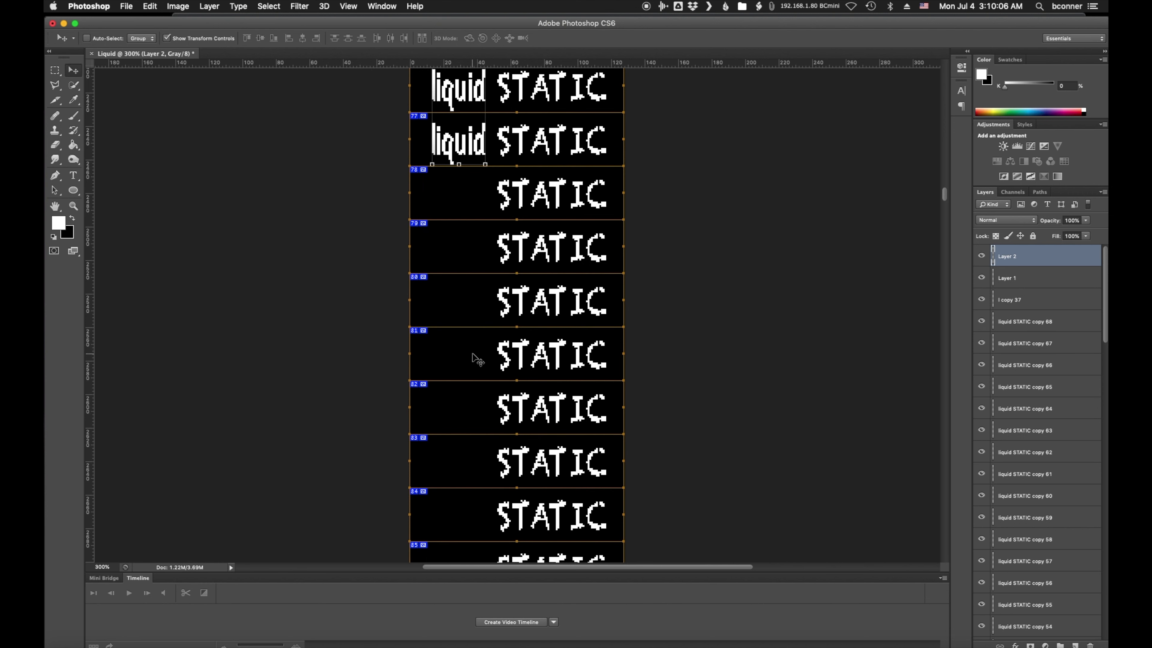
pyautogui.press('cmd+v')
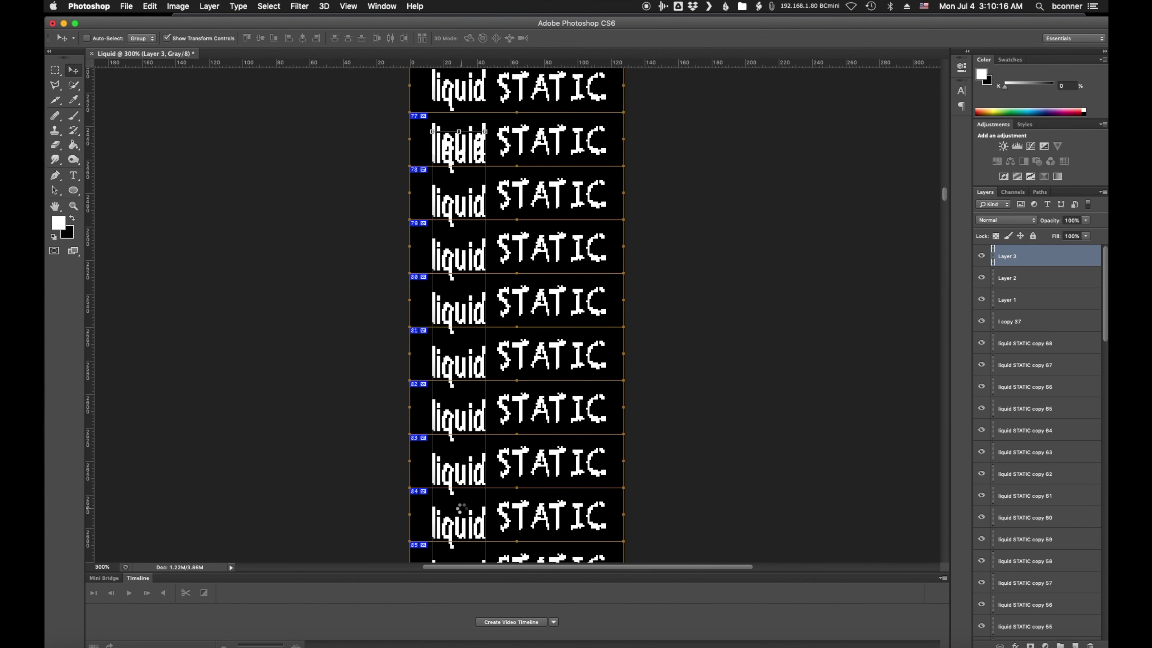
pyautogui.scroll(-6, 471, 496)
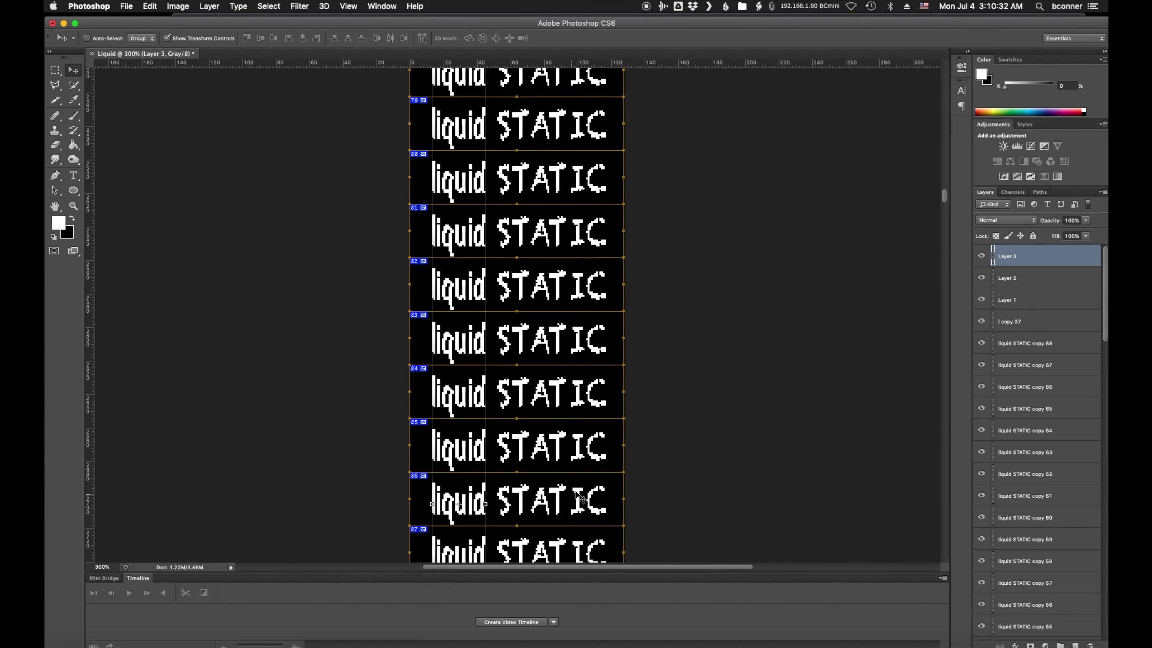
pyautogui.scroll(-8, 686, 471)
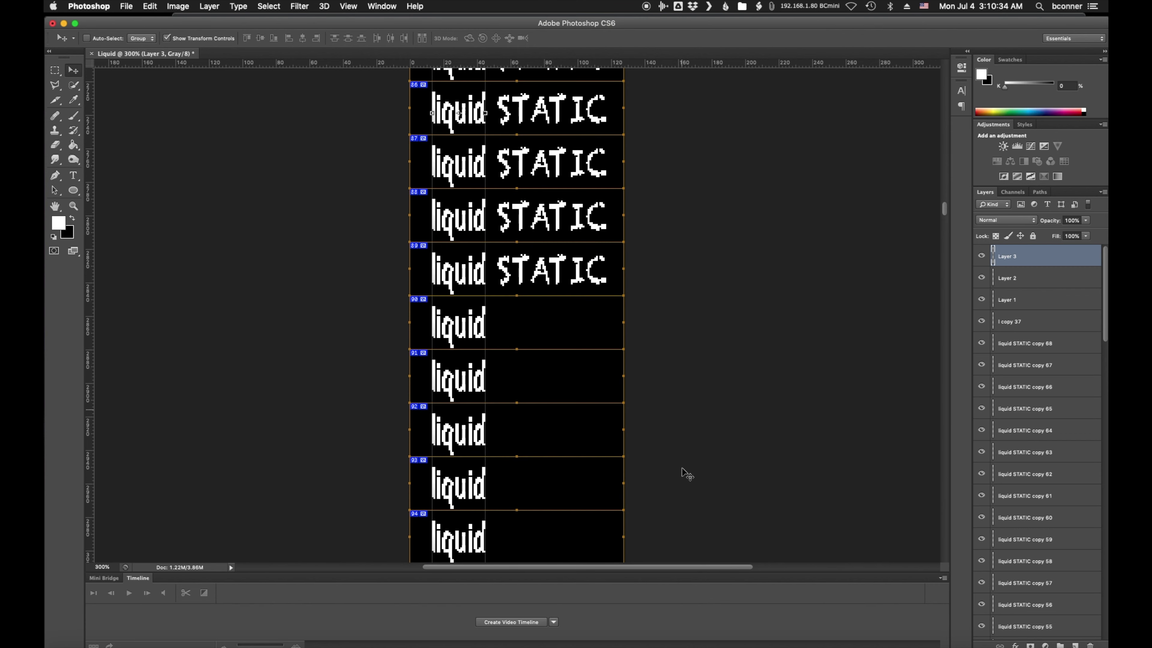
pyautogui.scroll(1, 686, 474)
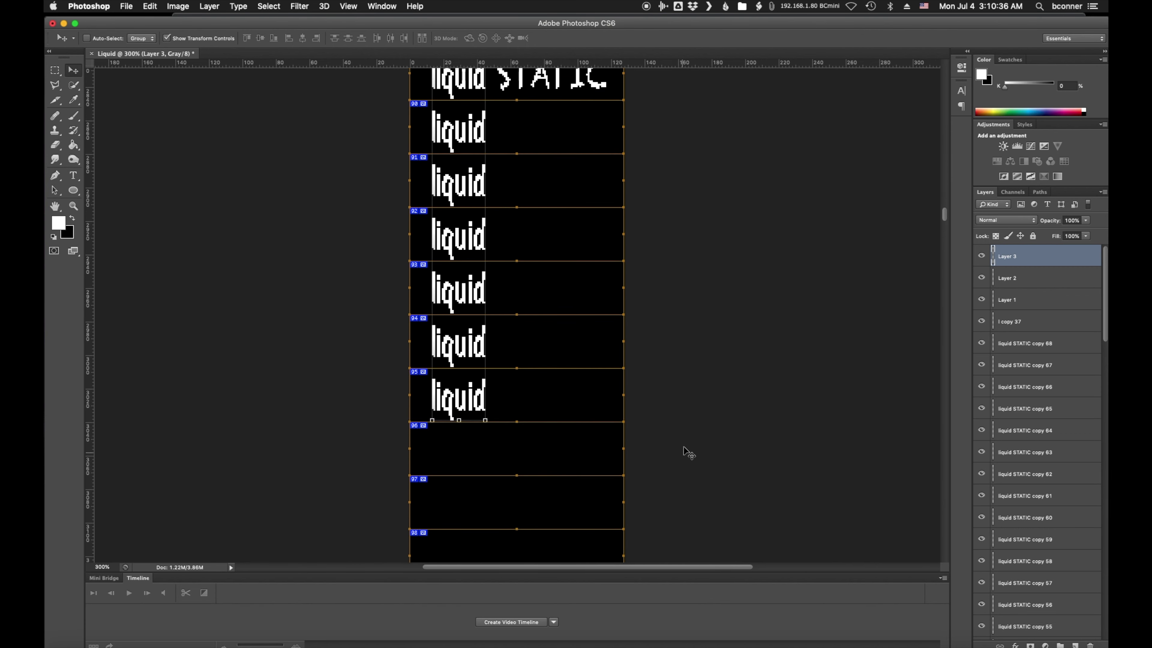
pyautogui.scroll(1, 675, 402)
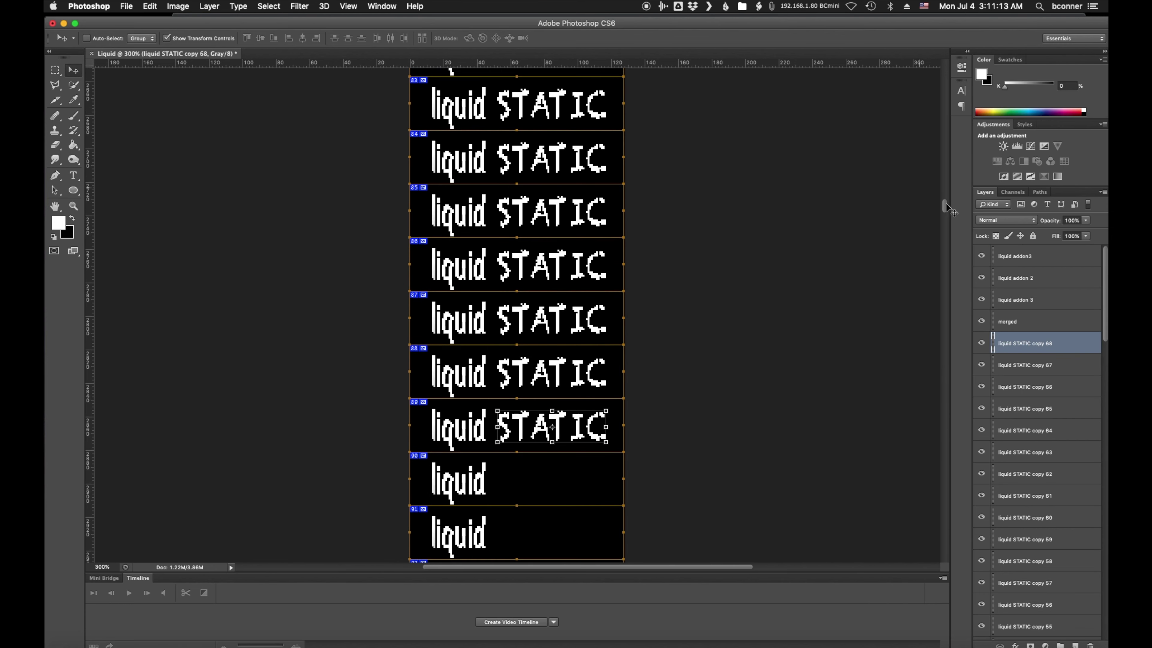
# Apply Add Noise at 400% with Gaussian distribution to the liquid STATIC copy layer in frame 22.
pyautogui.moveTo(945, 208); pyautogui.dragTo(935, 113)
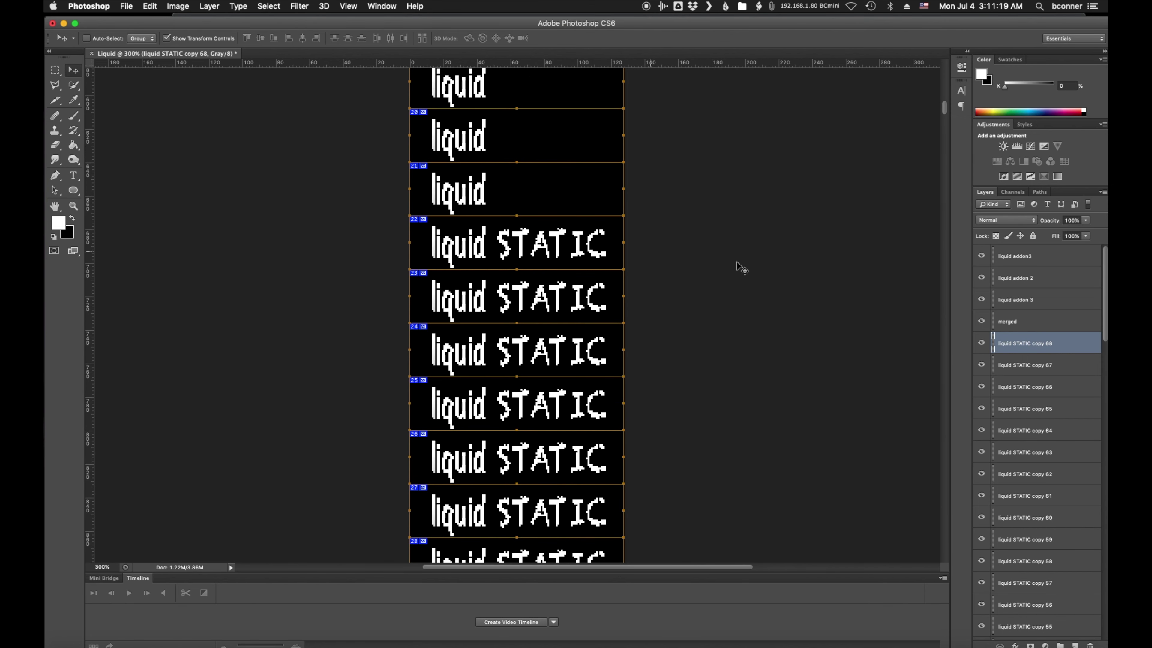
pyautogui.scroll(-20, 1067, 478)
pyautogui.scroll(-2, 1018, 475)
pyautogui.click(981, 586)
pyautogui.click(981, 586)
pyautogui.click(1029, 585)
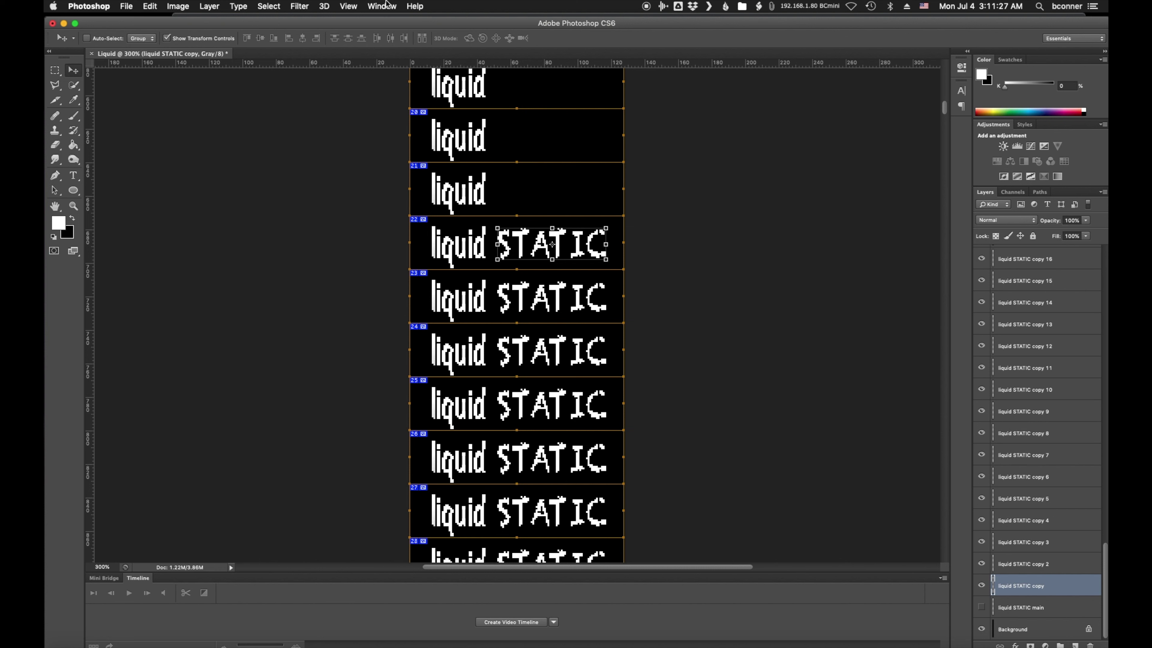
pyautogui.click(300, 6)
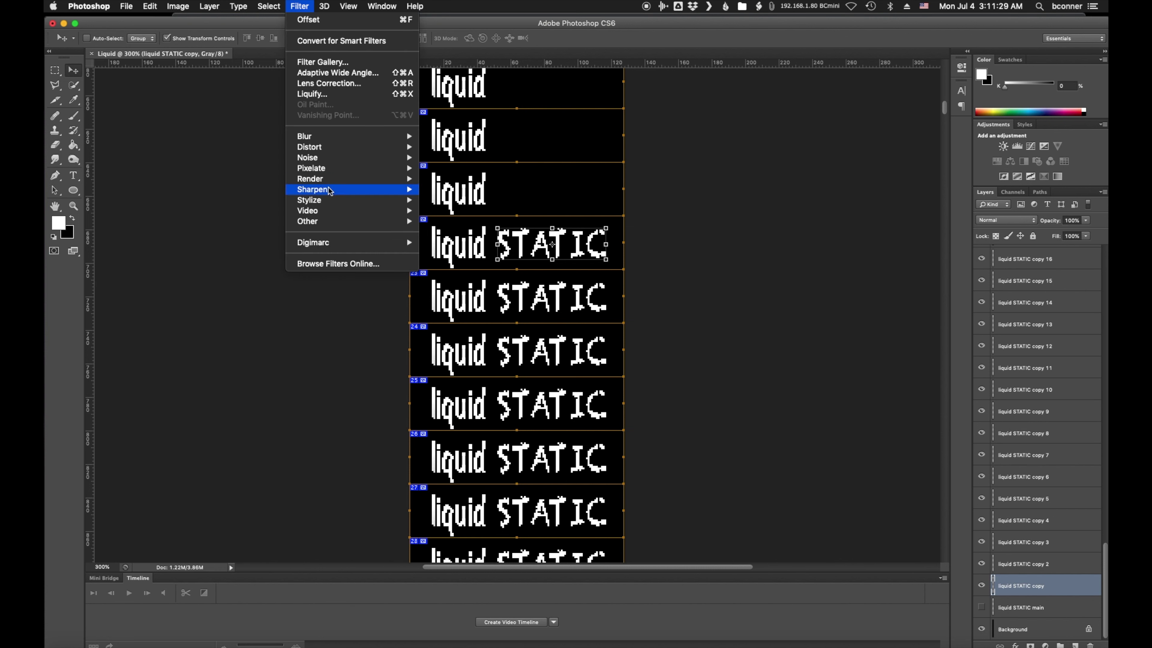
pyautogui.moveTo(330, 158)
pyautogui.click(447, 159)
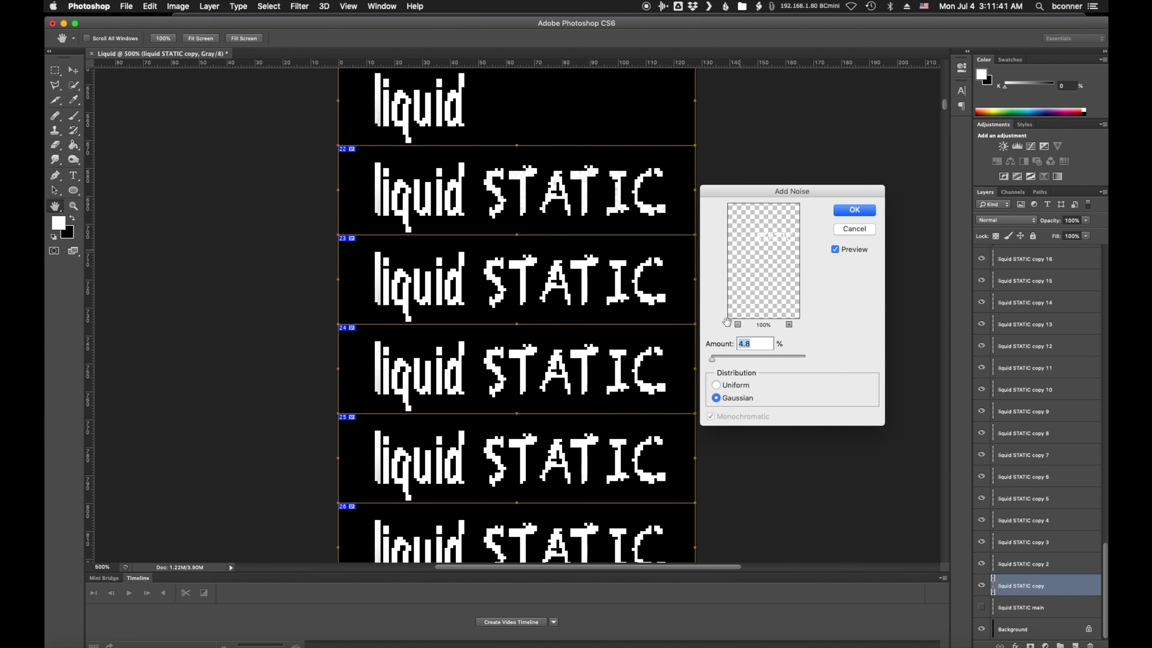
pyautogui.moveTo(712, 359); pyautogui.dragTo(816, 360)
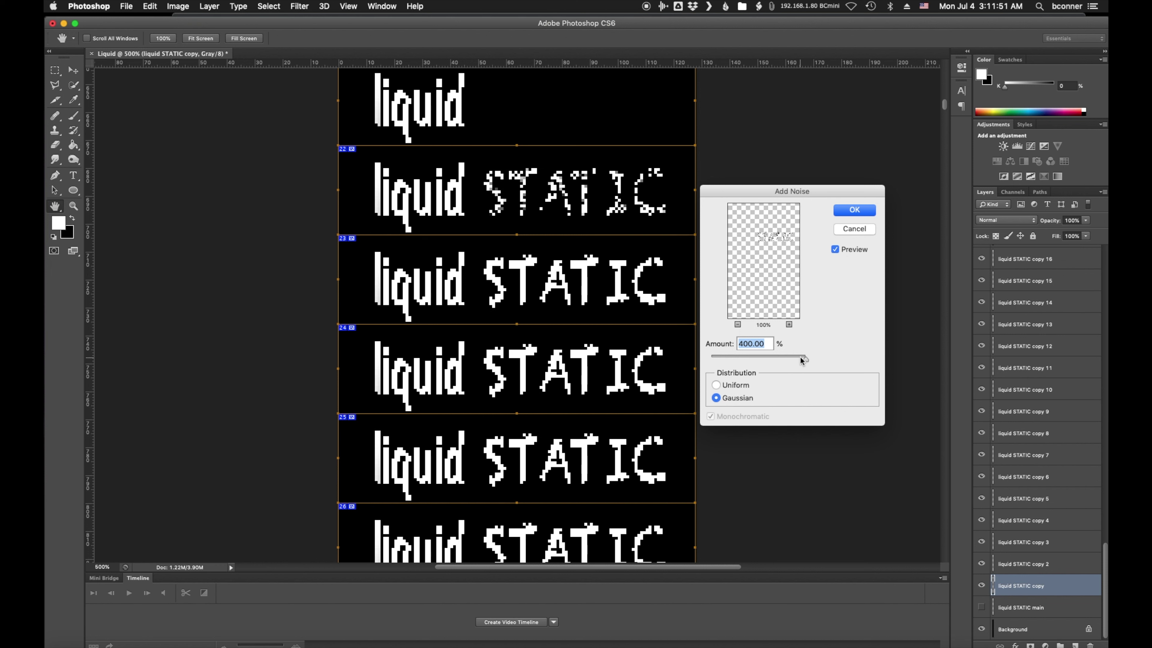
pyautogui.click(849, 211)
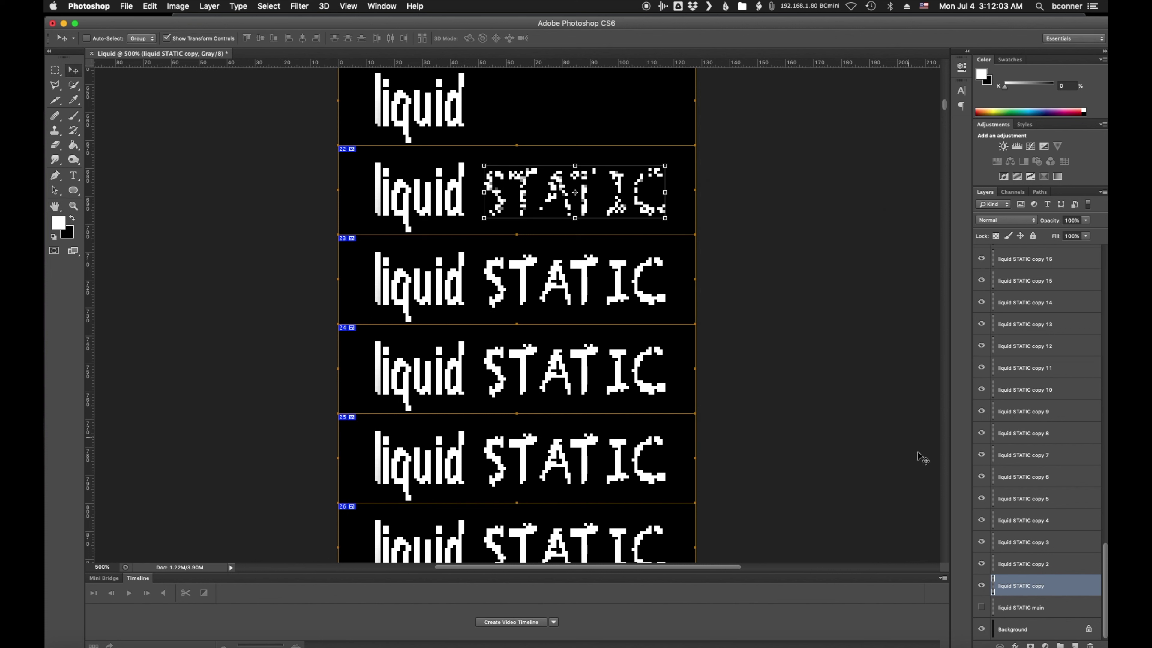
# Select the liquid STATIC copy 2 layer and assign the keyboard shortcut Shift+⌘+N to the Add Noise filter.
pyautogui.click(1027, 564)
pyautogui.press('super+shift+slash')
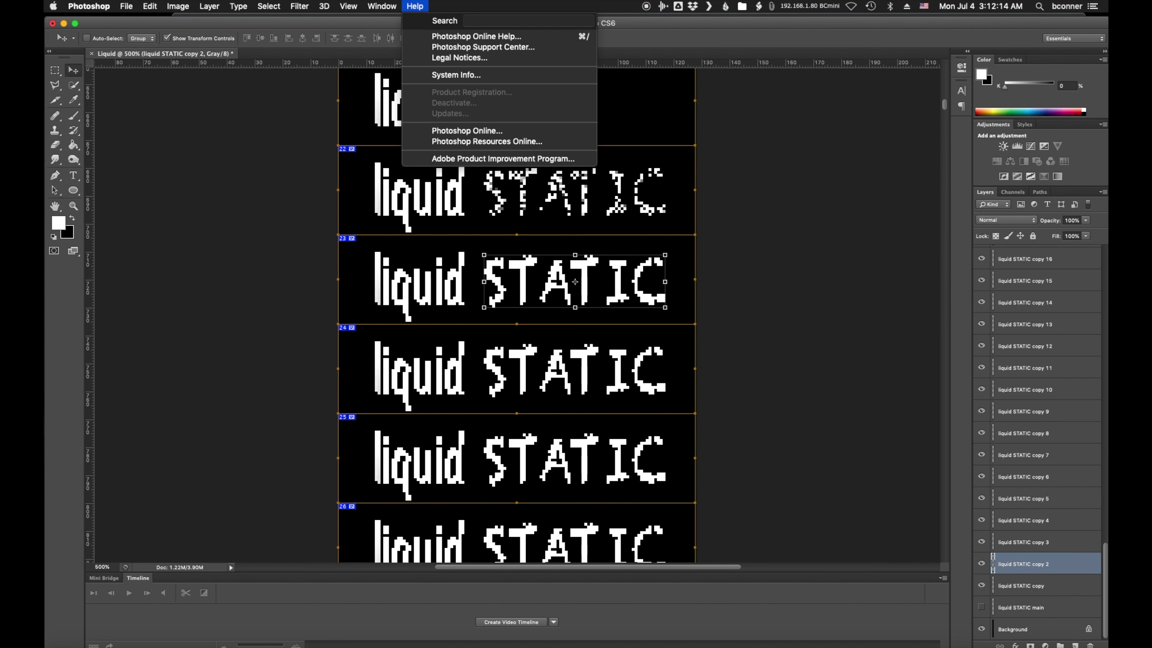
pyautogui.write('shoe')
pyautogui.write('rt')
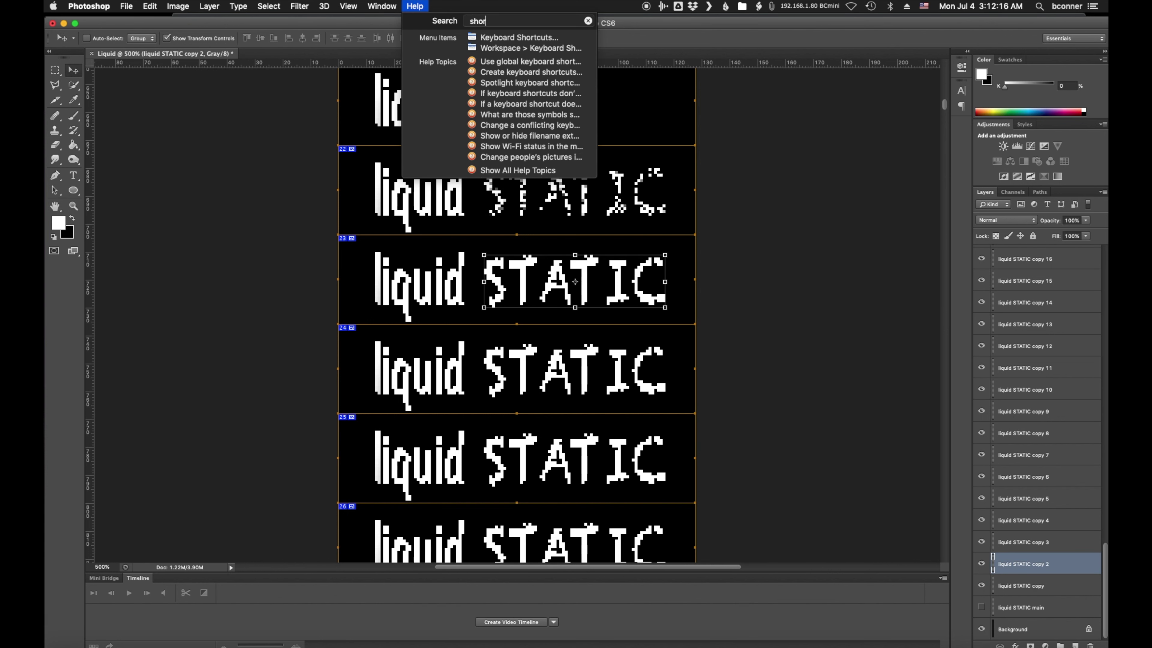
pyautogui.click(495, 38)
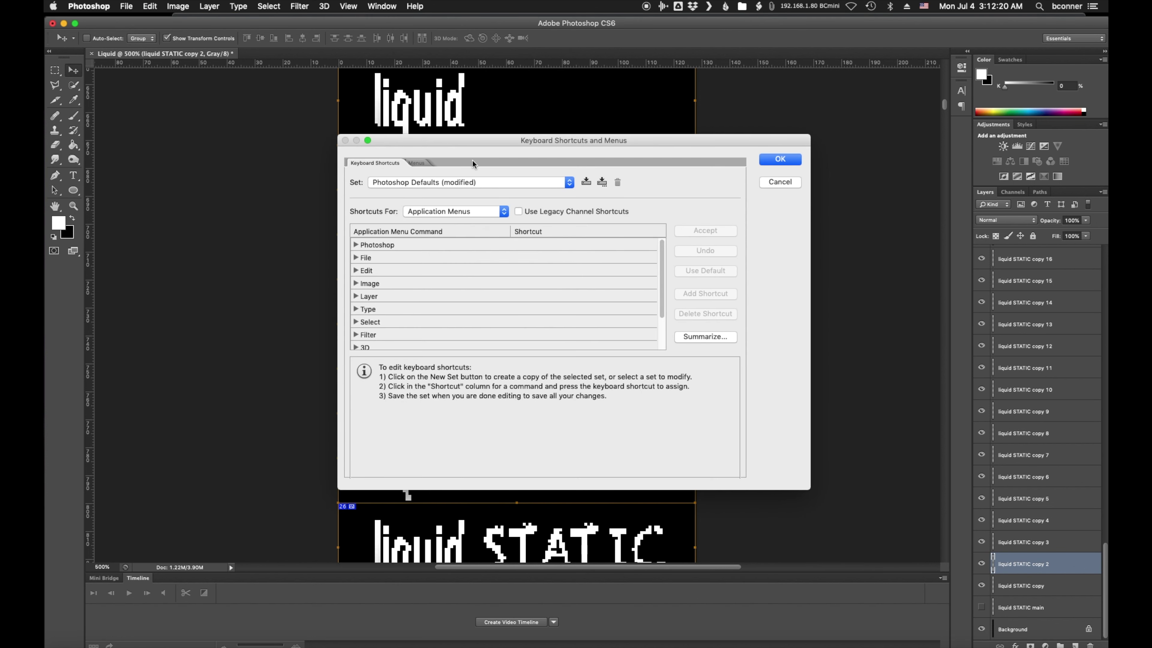
pyautogui.click(356, 334)
pyautogui.scroll(-5, 440, 323)
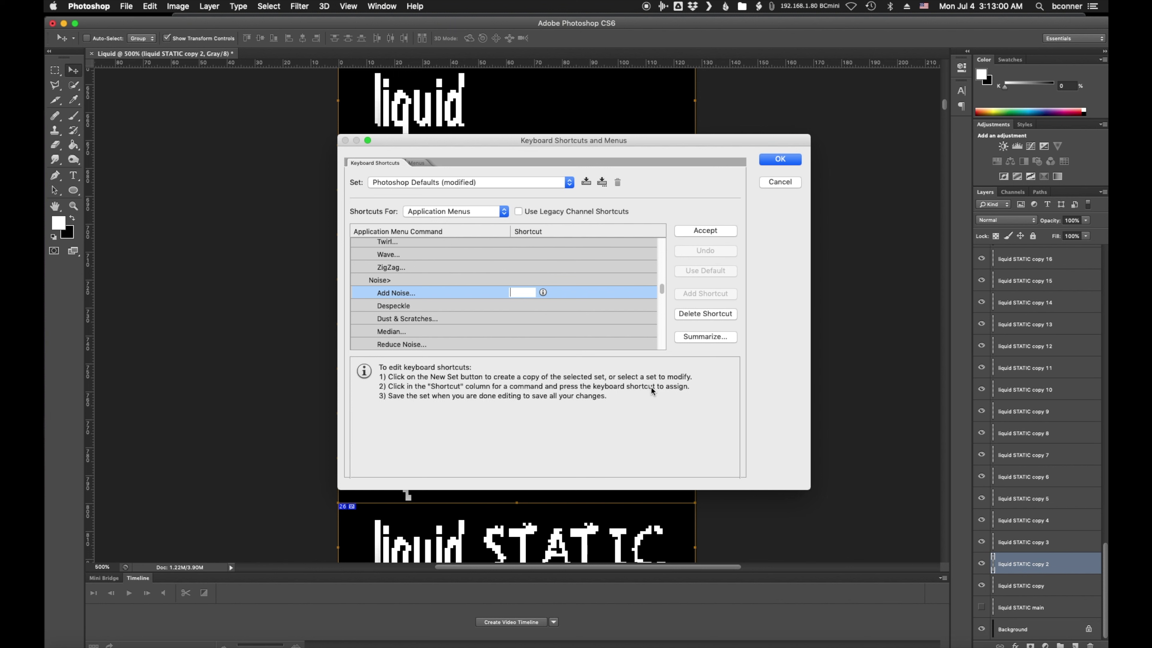
pyautogui.press('shift+super+n')
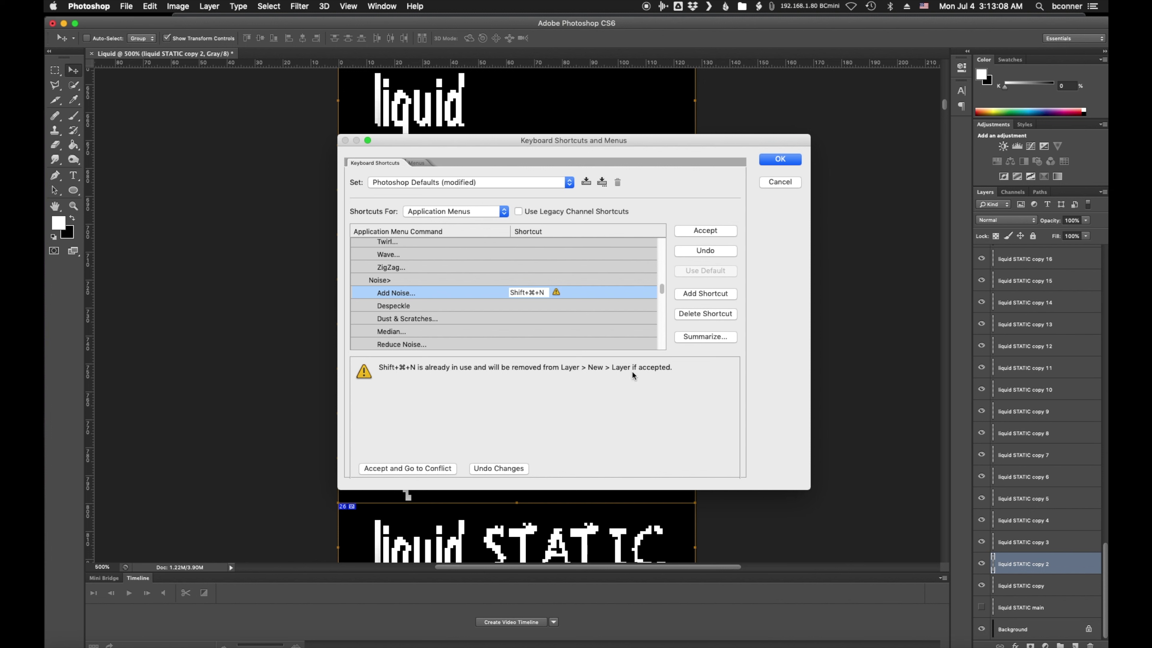
pyautogui.click(780, 160)
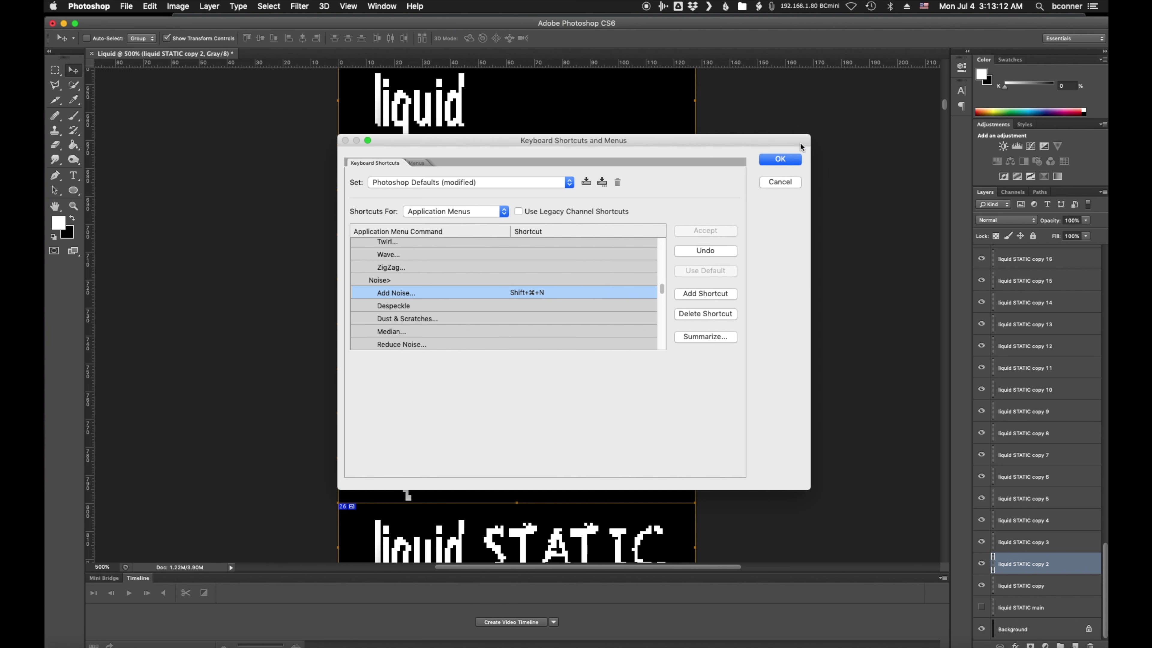
# Accept the shortcut change and apply Add Noise at 400% Gaussian to the liquid STATIC copy 2 layer in frame 23.
pyautogui.click(780, 159)
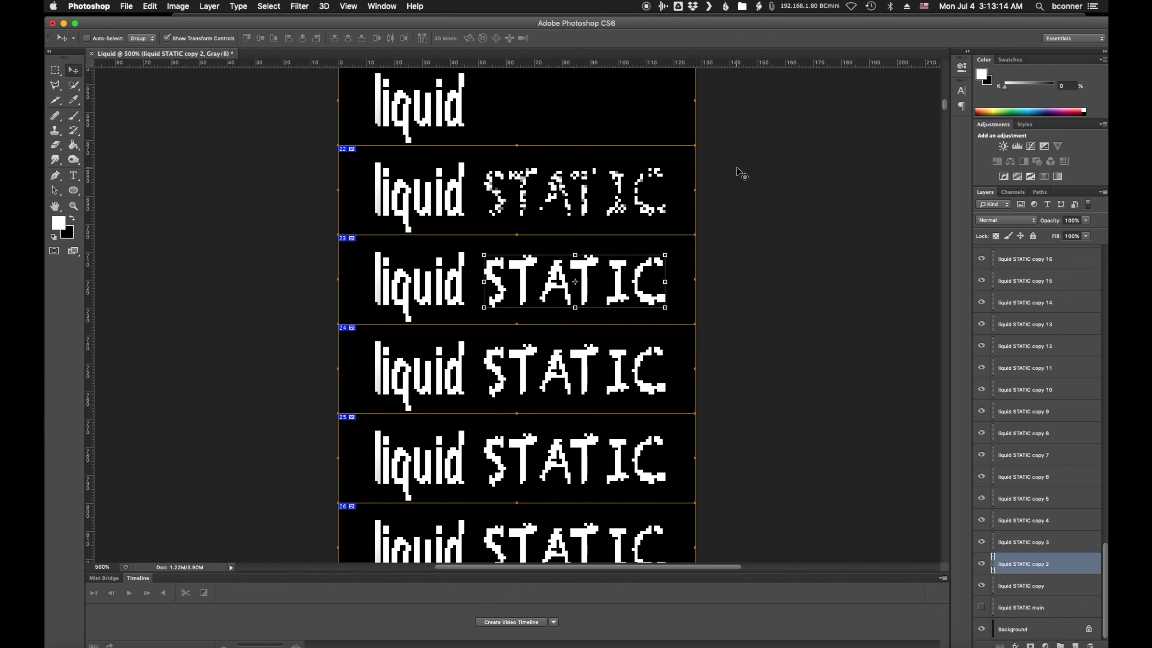
pyautogui.press('shift+super+n')
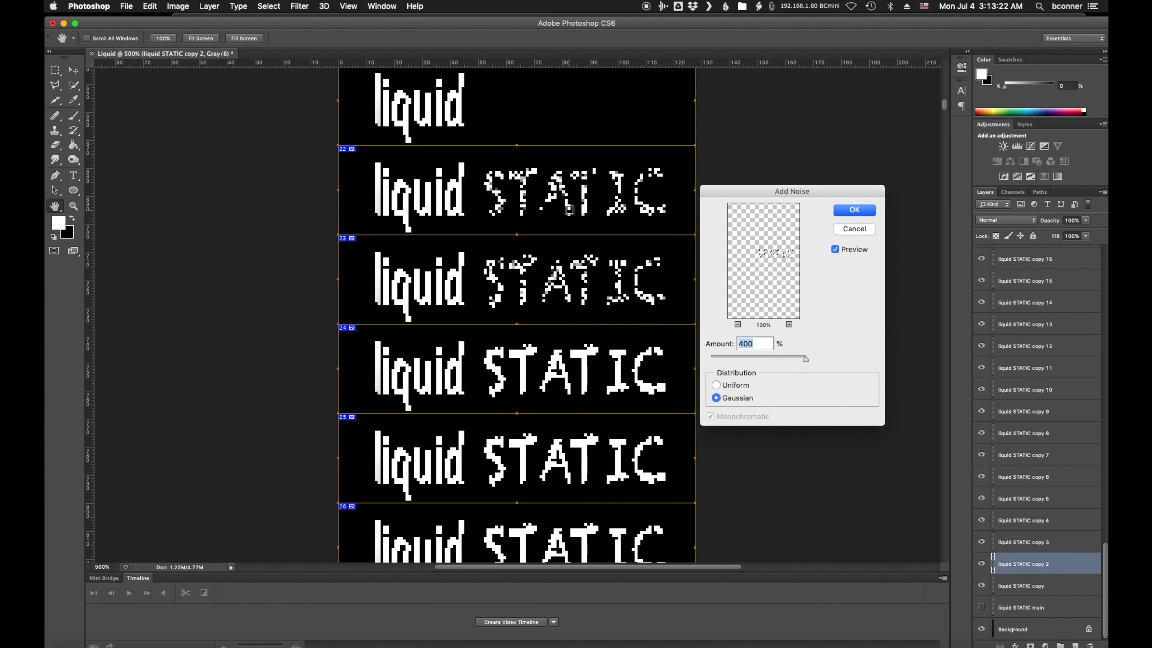
pyautogui.click(854, 210)
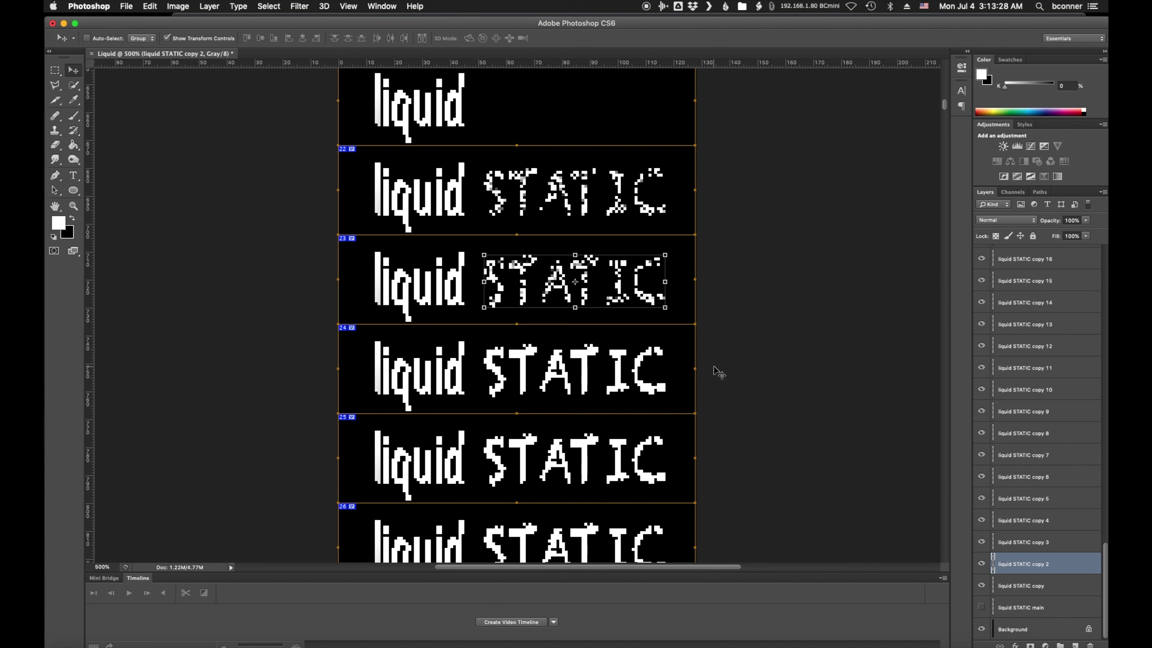
# Apply Add Noise at 400% Gaussian to the liquid STATIC copy 3 and copy 4 layers in frames 24 and 25.
pyautogui.scroll(-3, 720, 372)
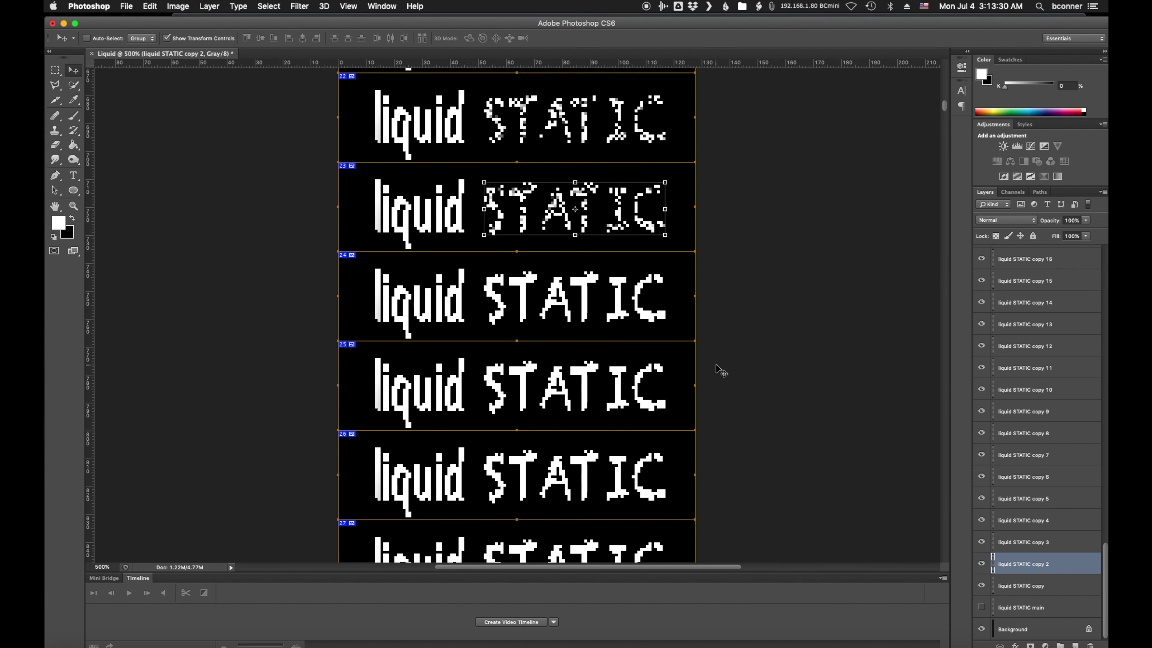
pyautogui.press('super+minus')
pyautogui.press('super+minus')
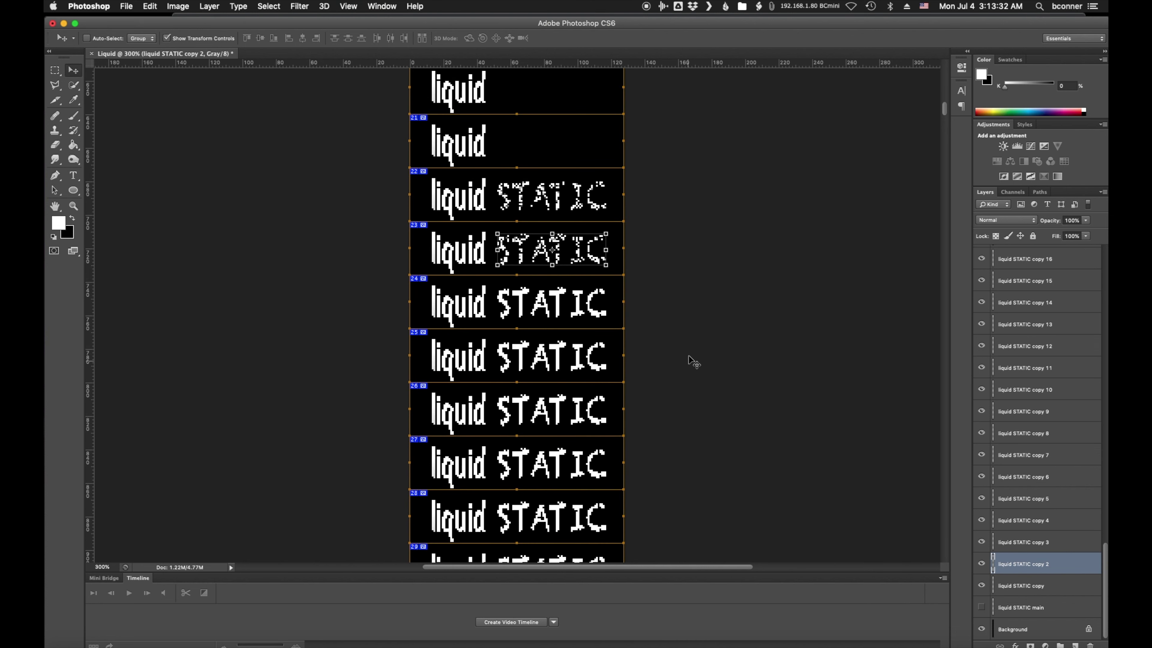
pyautogui.scroll(-2, 694, 354)
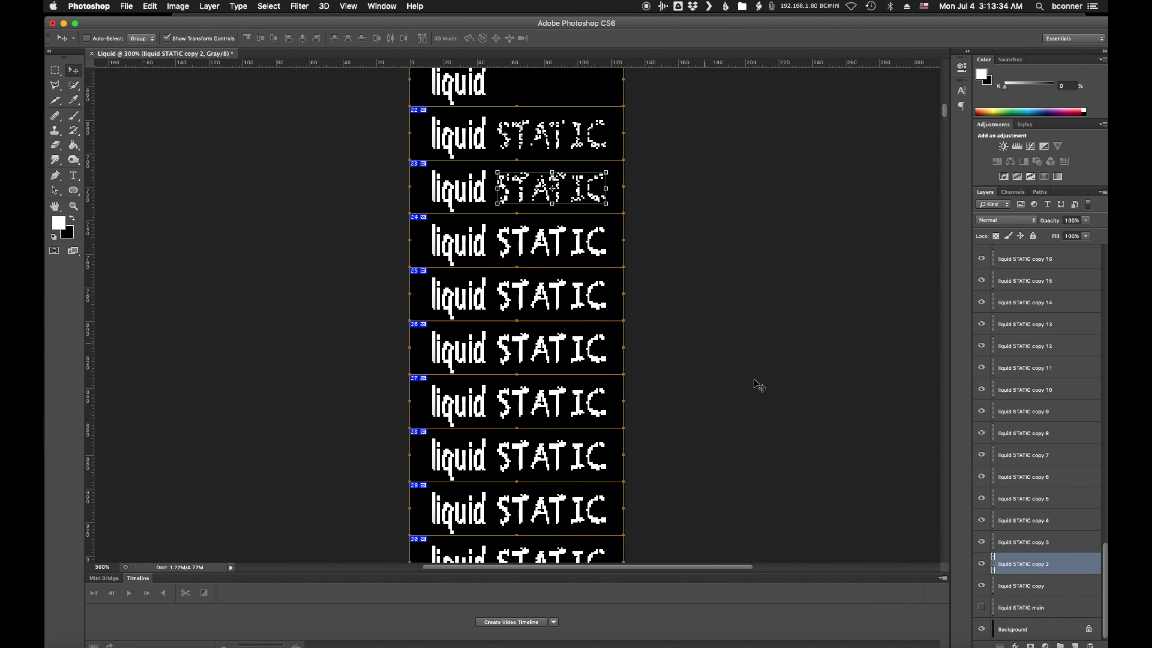
pyautogui.click(1035, 545)
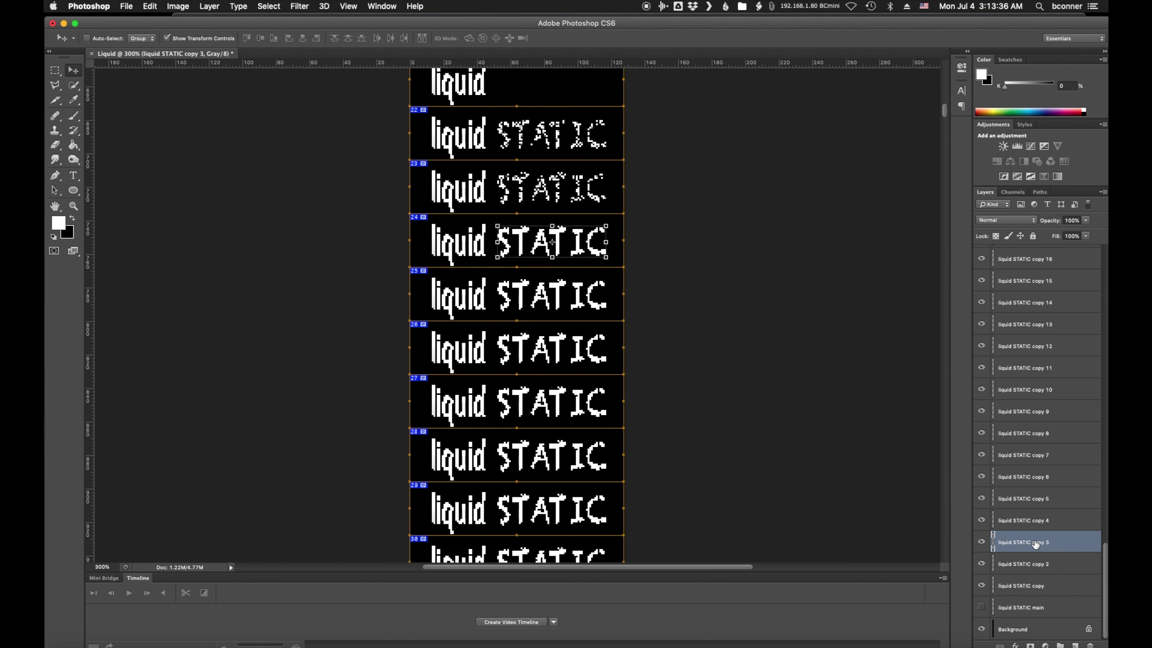
pyautogui.press('super+f')
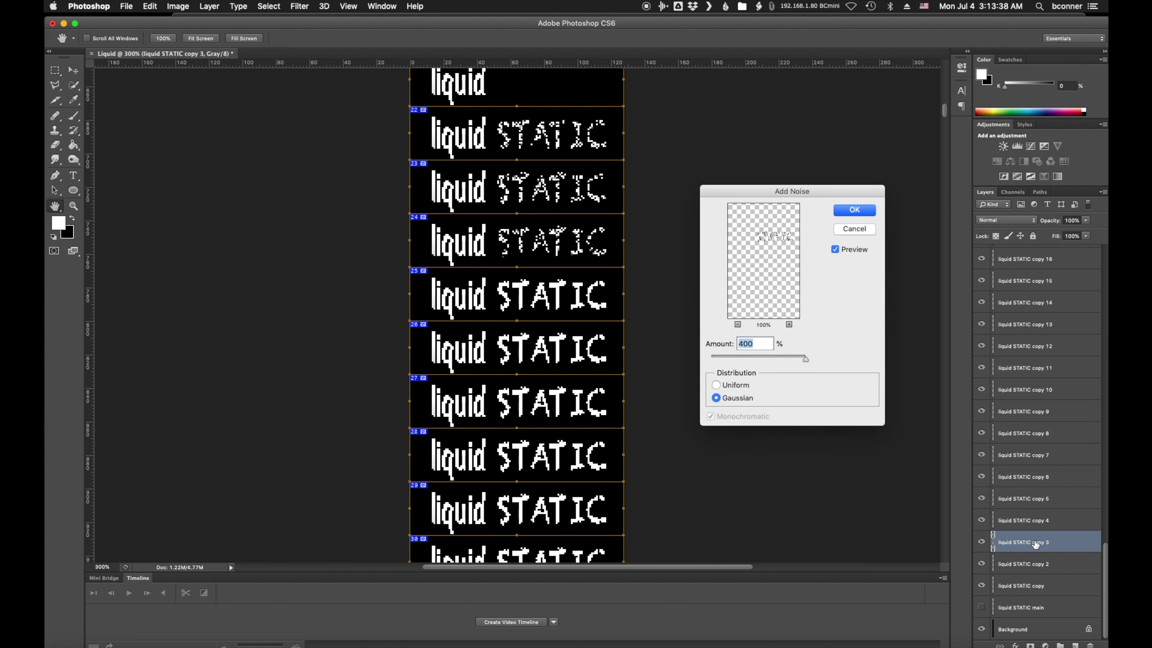
pyautogui.press('Return')
pyautogui.click(1042, 519)
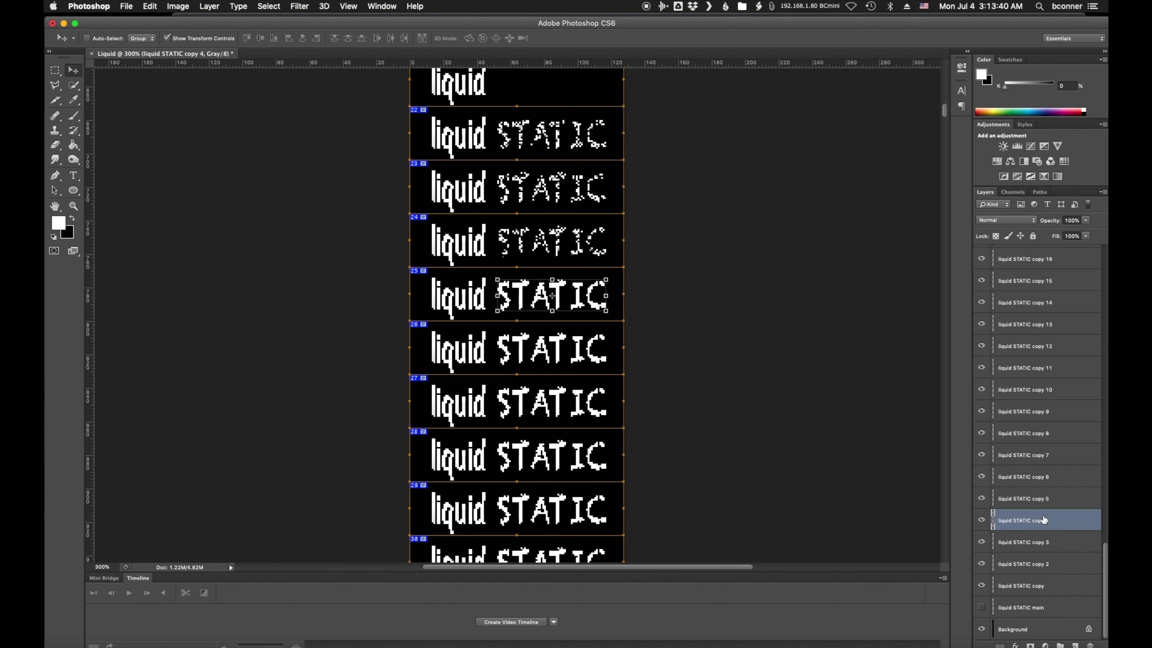
pyautogui.press('alt+super+f')
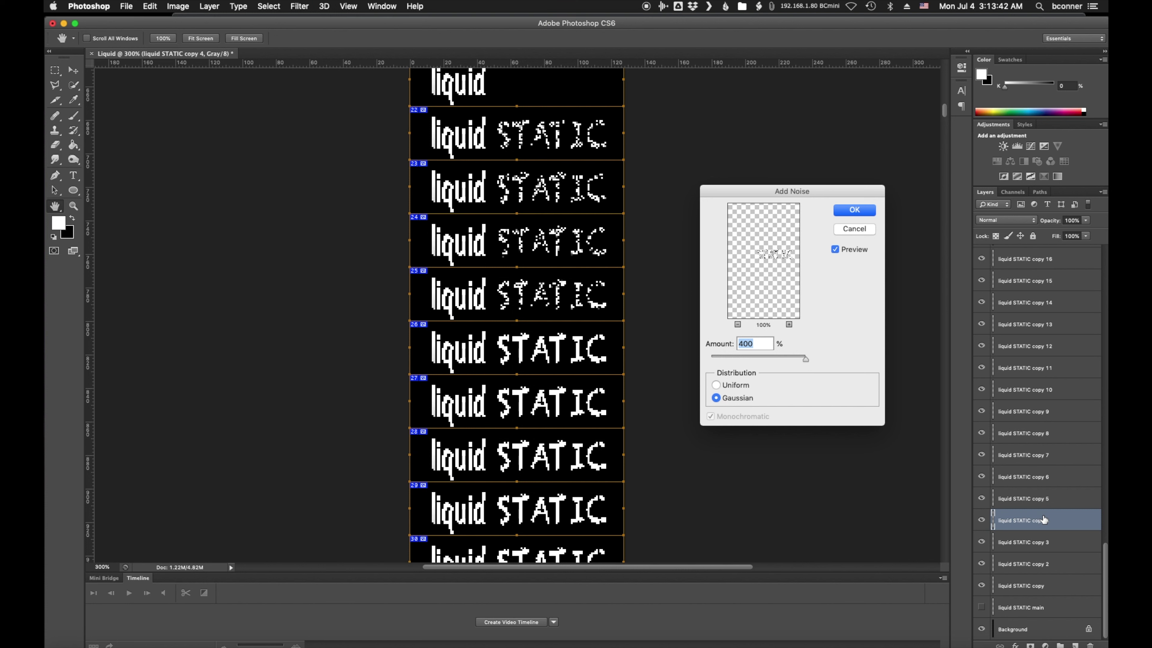
pyautogui.press('Return')
# Apply Add Noise at 400% Gaussian to the liquid STATIC copy 5 and copy 6 layers in frames 26 and 27.
pyautogui.click(1043, 500)
pyautogui.press('alt+super+f')
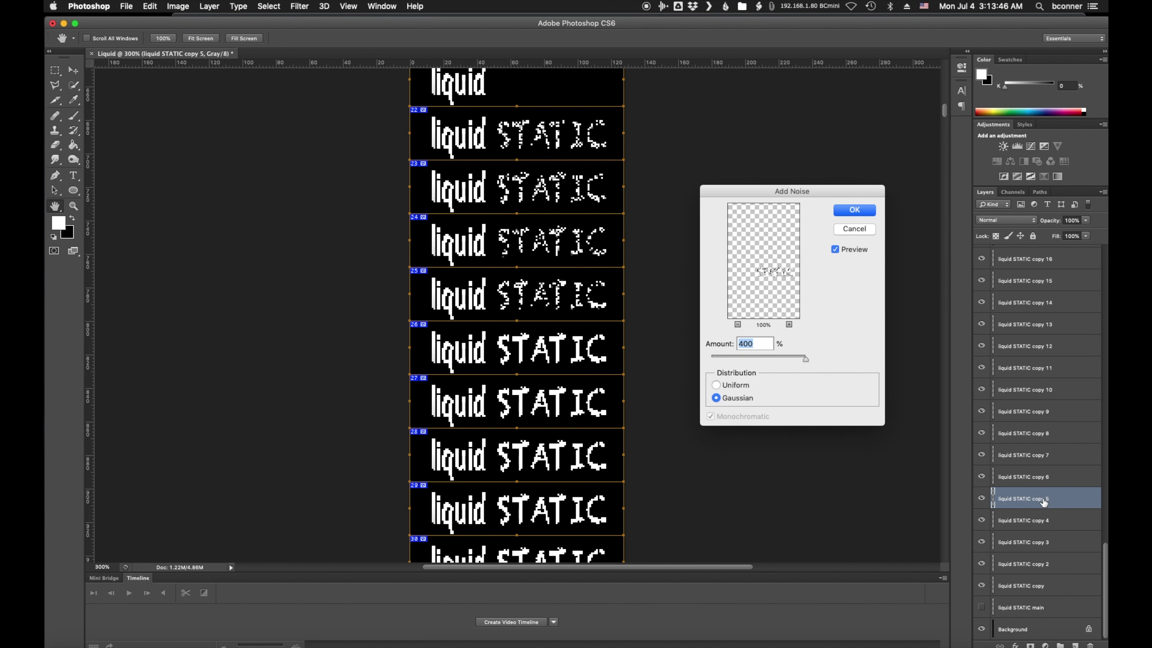
pyautogui.press('Return')
pyautogui.click(1041, 480)
pyautogui.press('alt+super+f')
pyautogui.press('Return')
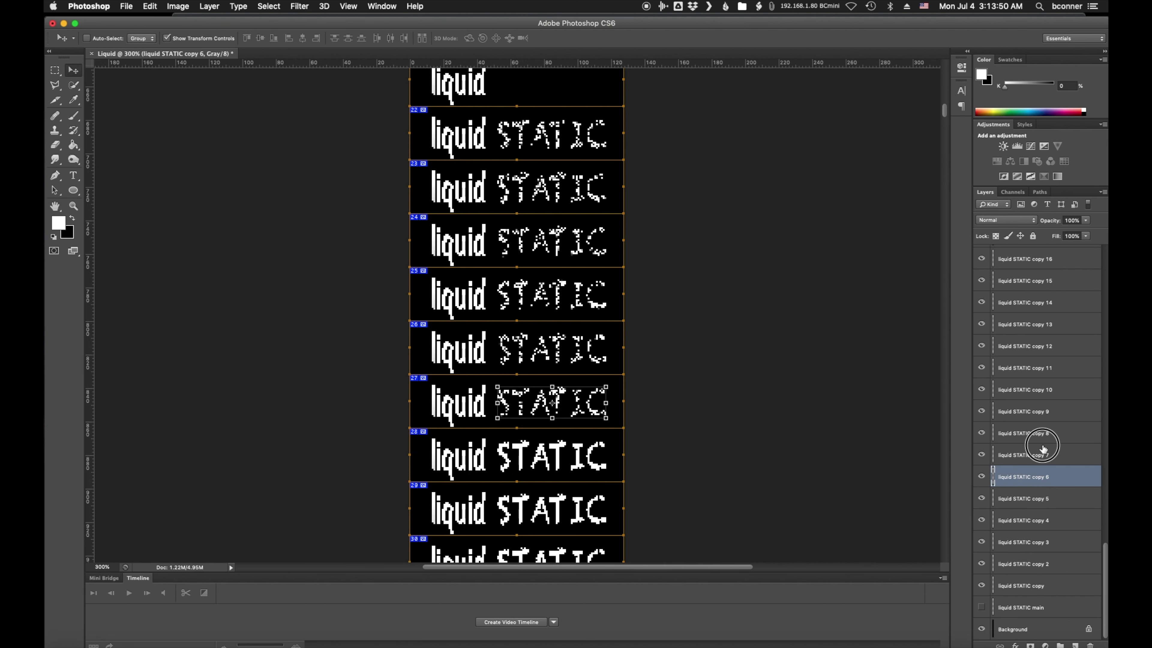
# Apply Add Noise at 400% Gaussian to the liquid STATIC copy 7 and copy 8 layers in frames 28 and 29.
pyautogui.click(1042, 454)
pyautogui.press('alt+super+f')
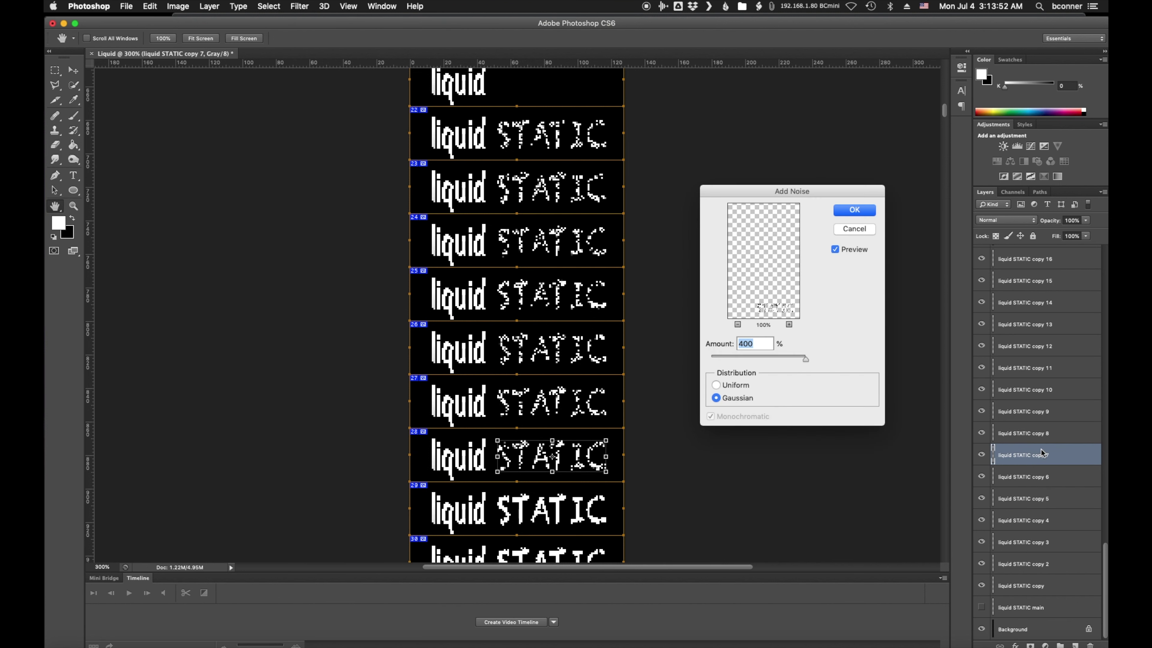
pyautogui.press('Return')
pyautogui.click(1043, 434)
pyautogui.press('alt+super+f')
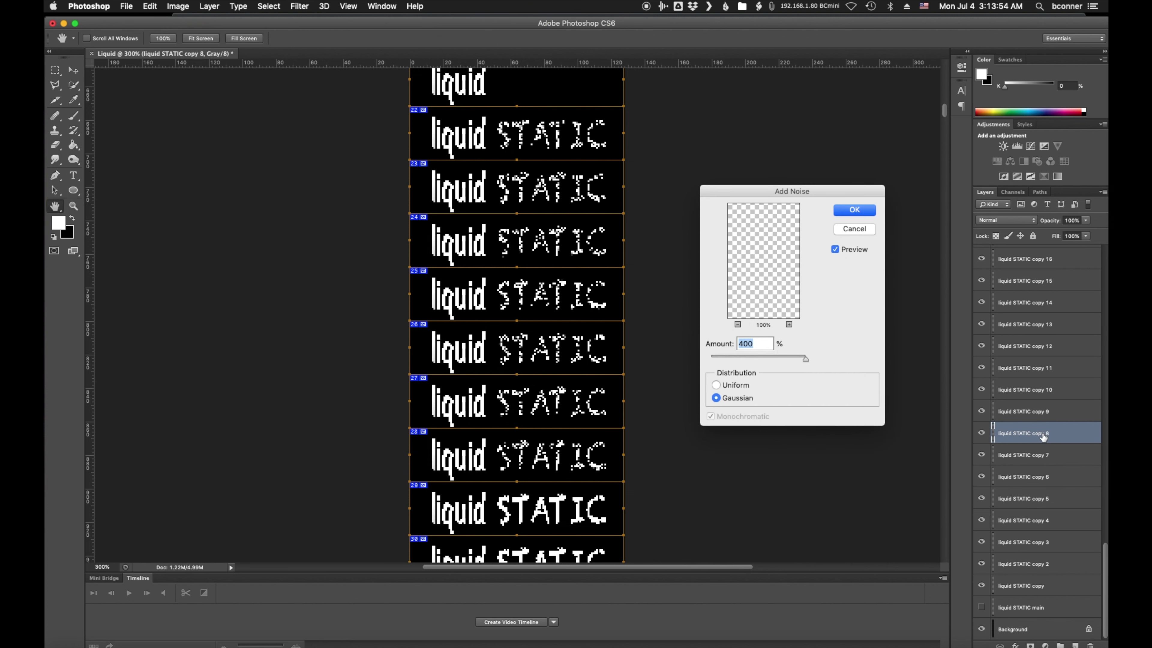
pyautogui.press('Return')
# Apply Add Noise at 400% Gaussian to the liquid STATIC copy 9 and copy 10 layers.
pyautogui.click(1046, 413)
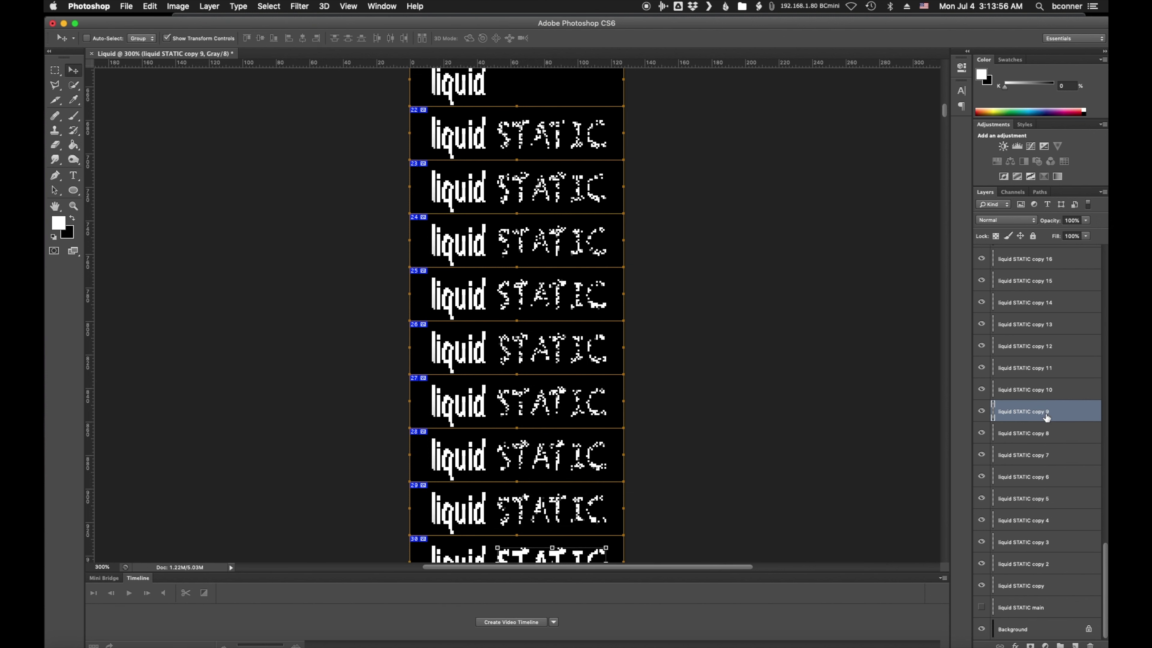
pyautogui.press('alt+super+f')
pyautogui.press('Return')
pyautogui.click(1037, 391)
pyautogui.press('alt+super+f')
pyautogui.press('Return')
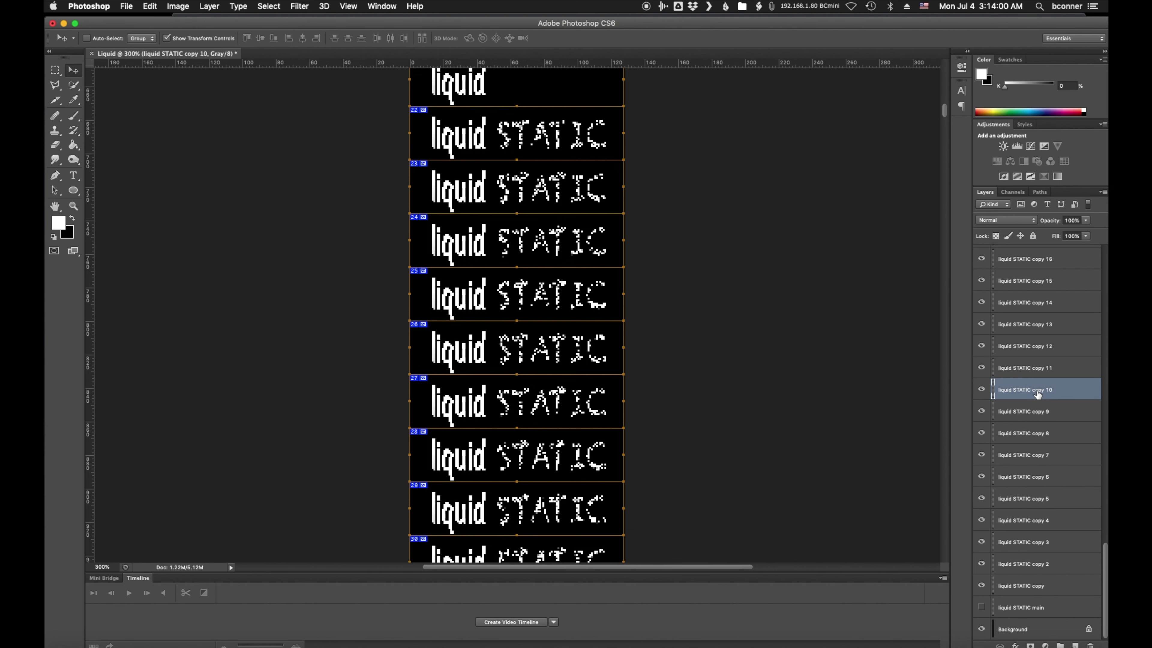
# Apply Add Noise at 400% Gaussian to the liquid STATIC copy 11 and copy 12 layers.
pyautogui.click(1033, 368)
pyautogui.press('alt+super+f')
pyautogui.press('Return')
pyautogui.click(1031, 353)
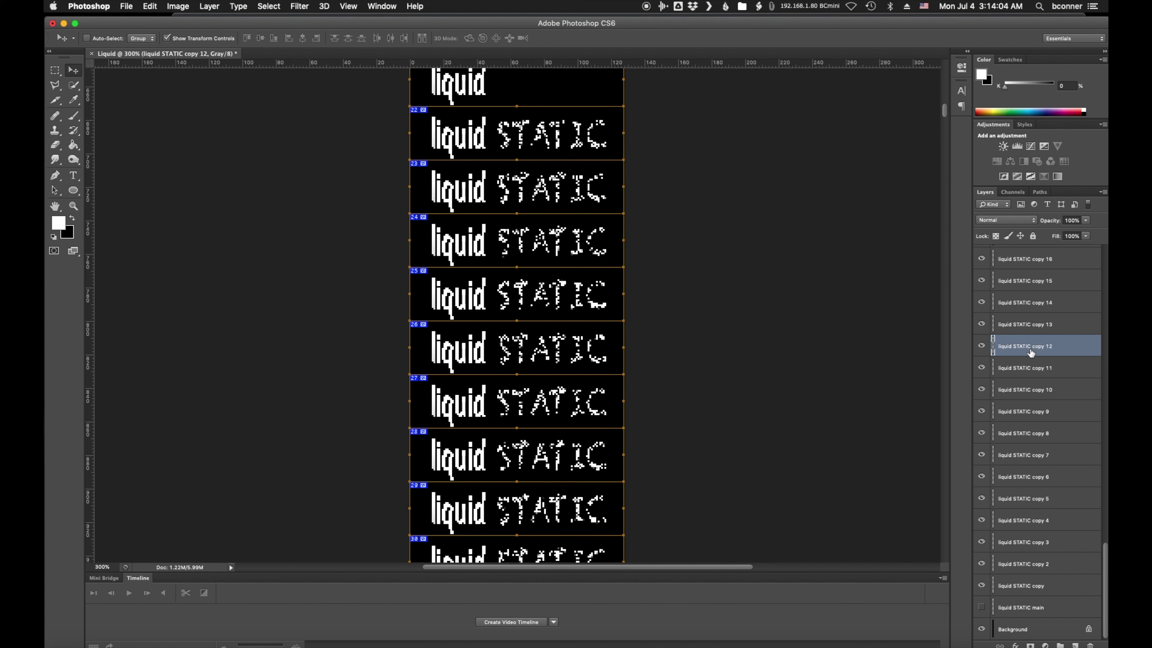
pyautogui.press('alt+super+f')
pyautogui.press('Return')
# Apply Add Noise at 400% Gaussian to the liquid STATIC copy 13 and copy 14 layers.
pyautogui.click(1025, 326)
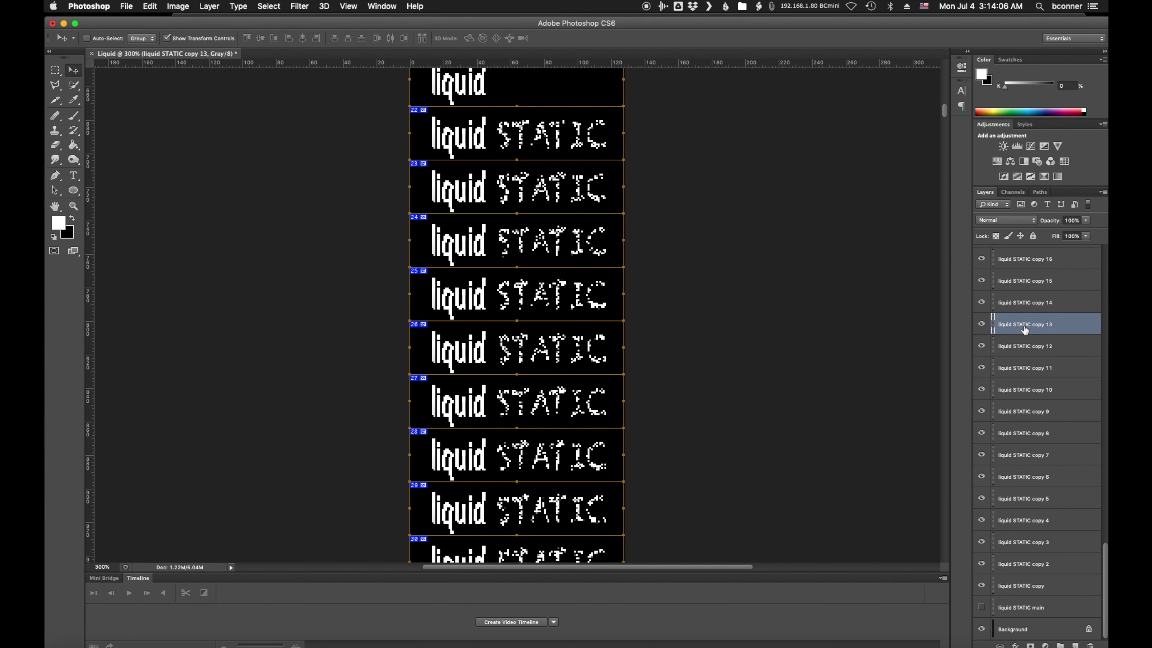
pyautogui.press('alt+super+f')
pyautogui.press('Return')
pyautogui.click(1025, 302)
pyautogui.press('alt+super+f')
pyautogui.press('Return')
# Apply Add Noise at 400% Gaussian to each of the liquid STATIC copy 15 through copy 19 layers.
pyautogui.scroll(3, 1007, 397)
pyautogui.click(1021, 499)
pyautogui.press('alt+super+f')
pyautogui.press('Return')
pyautogui.click(1018, 455)
pyautogui.press('super+f')
pyautogui.click(1015, 432)
pyautogui.click(1015, 411)
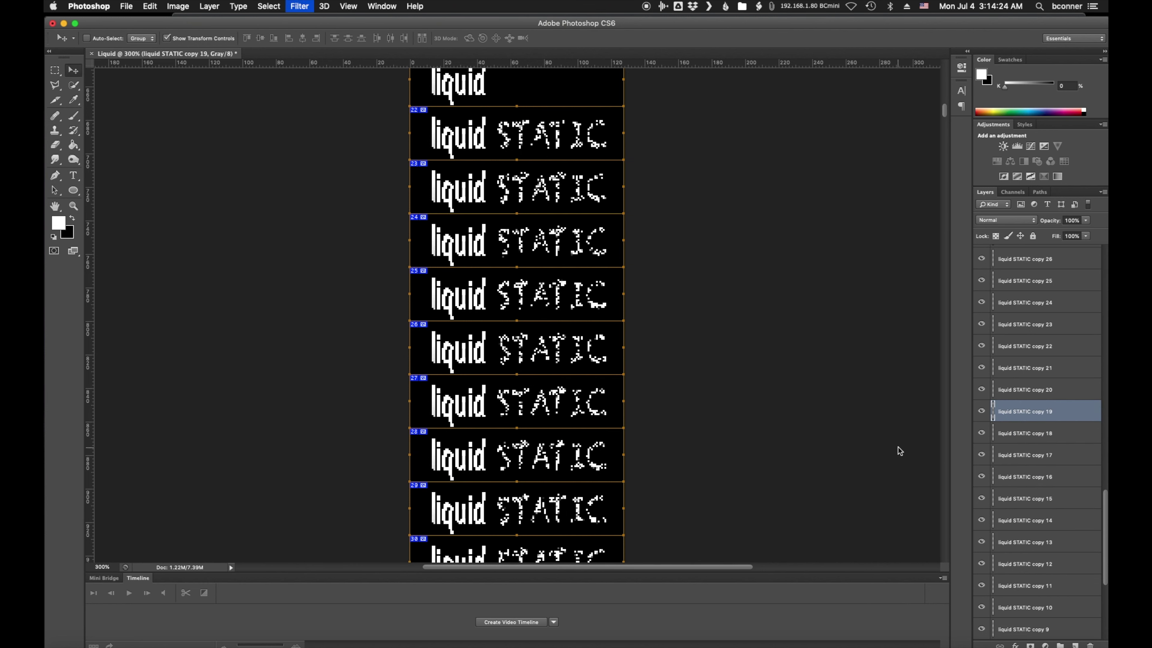
# Apply Add Noise at 400% Gaussian to the liquid STATIC copy 20 and copy 21 layers.
pyautogui.click(1022, 389)
pyautogui.press('alt+super+f')
pyautogui.press('Return')
pyautogui.click(1020, 368)
pyautogui.press('alt+super+f')
pyautogui.press('Return')
# Apply Add Noise at 400% Gaussian to each of the liquid STATIC copy 22 through copy 26 layers.
pyautogui.click(1027, 325)
pyautogui.press('alt+super+f')
pyautogui.press('Return')
pyautogui.click(1025, 302)
pyautogui.click(1021, 280)
pyautogui.click(1016, 259)
# Make the liquid STATIC copy 27 layer in frame 48 visible and apply Add Noise at 400% Gaussian to it.
pyautogui.scroll(3, 1016, 408)
pyautogui.click(1020, 388)
pyautogui.press('v')
pyautogui.scroll(-3, 550, 442)
pyautogui.scroll(-15, 550, 442)
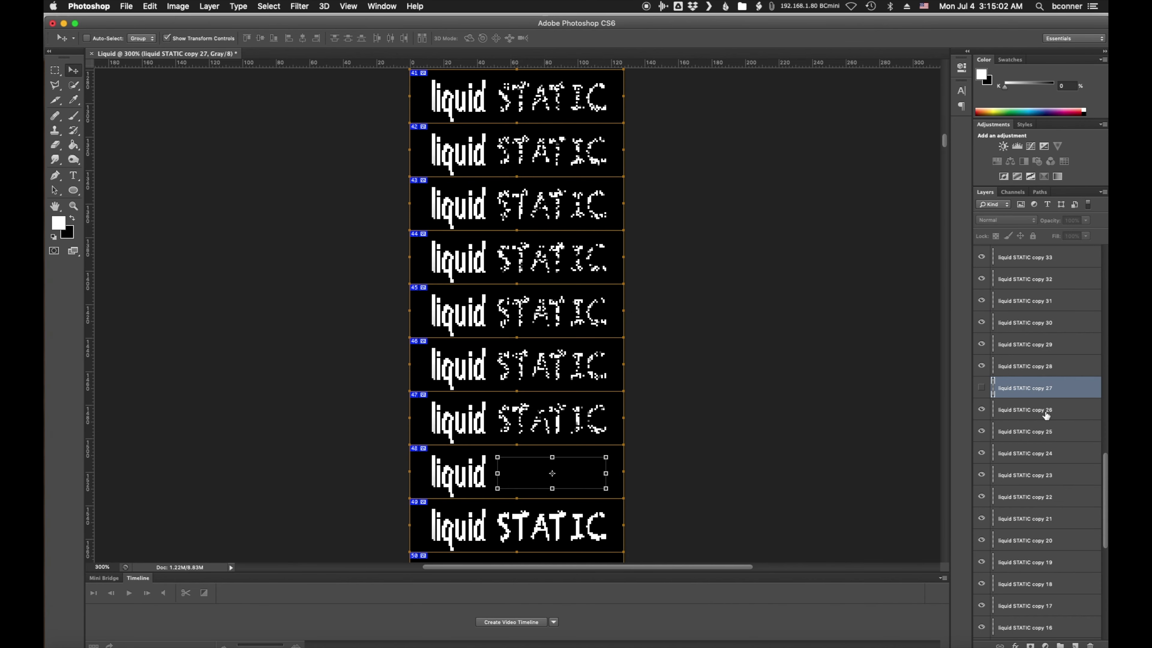
pyautogui.click(982, 388)
pyautogui.press('super+alt+f')
pyautogui.press('Return')
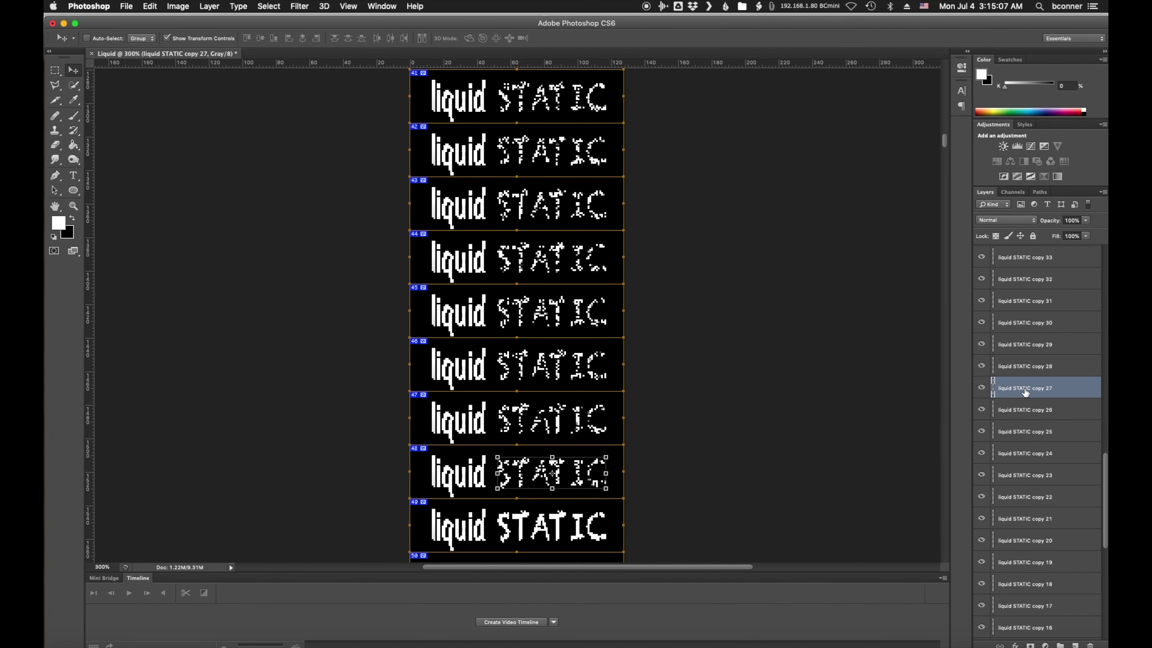
# Apply Add Noise at 400% Gaussian to the liquid STATIC copy 28 and copy 29 layers in frames 49 and 50.
pyautogui.click(1027, 367)
pyautogui.scroll(-2, 1039, 319)
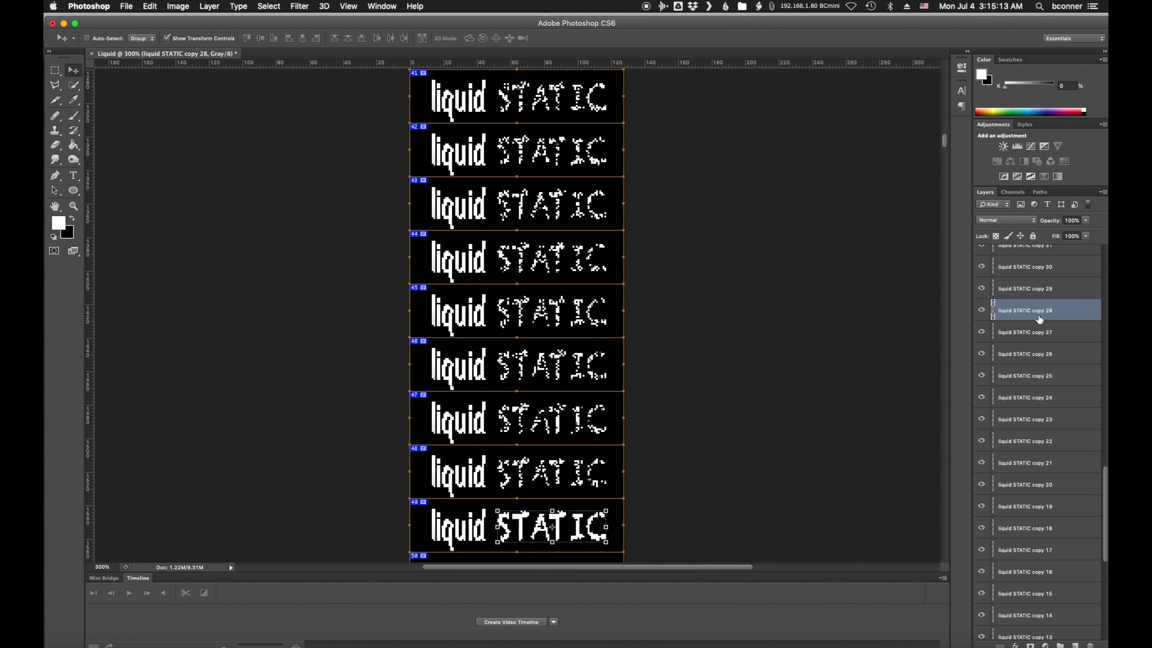
pyautogui.press('super+alt+f')
pyautogui.press('Return')
pyautogui.click(1039, 295)
pyautogui.scroll(5, 1046, 524)
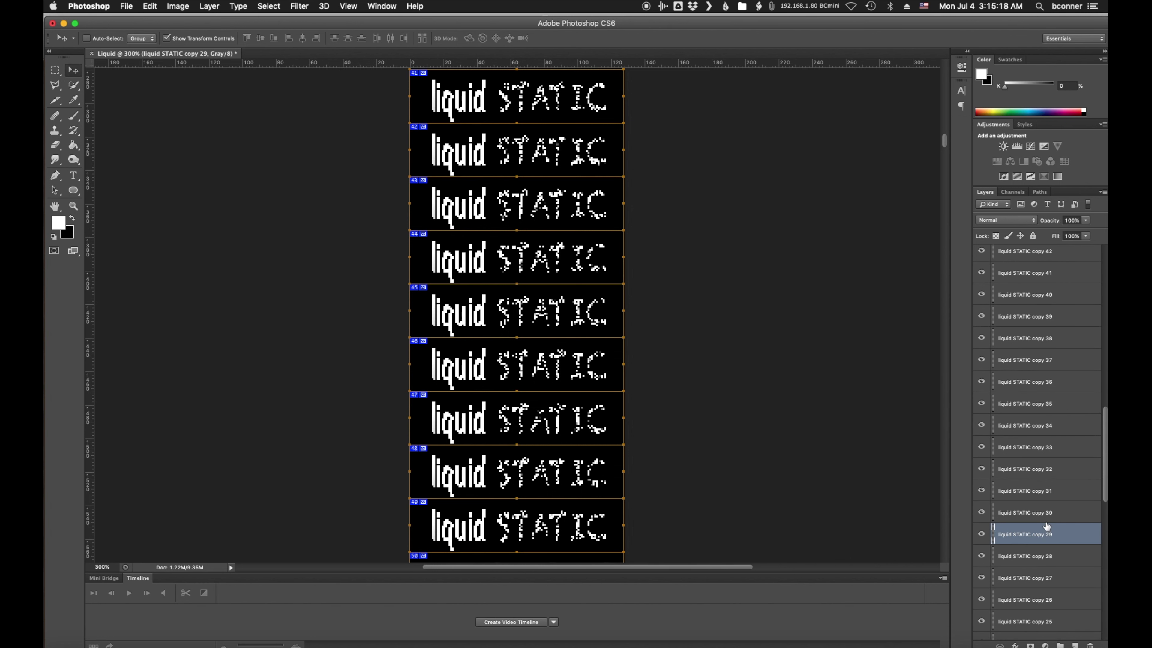
pyautogui.scroll(-3, 818, 514)
pyautogui.press('super+alt+f')
pyautogui.press('Return')
# Apply Add Noise at 400% Gaussian to the liquid STATIC copy 30 and copy 31 layers.
pyautogui.click(1051, 512)
pyautogui.press('super+alt+f')
pyautogui.press('Return')
pyautogui.click(1052, 491)
pyautogui.press('super+alt+f')
pyautogui.press('Return')
# Apply Add Noise at 400% Gaussian to the liquid STATIC copy 32 and copy 33 layers.
pyautogui.click(1051, 469)
pyautogui.press('super+alt+f')
pyautogui.press('Return')
pyautogui.click(1050, 447)
pyautogui.press('super+alt+f')
pyautogui.press('Return')
# Apply Add Noise at 400% Gaussian to the liquid STATIC copy 34 and copy 35 layers.
pyautogui.click(1049, 429)
pyautogui.press('super+alt+f')
pyautogui.press('Return')
pyautogui.click(1034, 406)
pyautogui.press('super+alt+f')
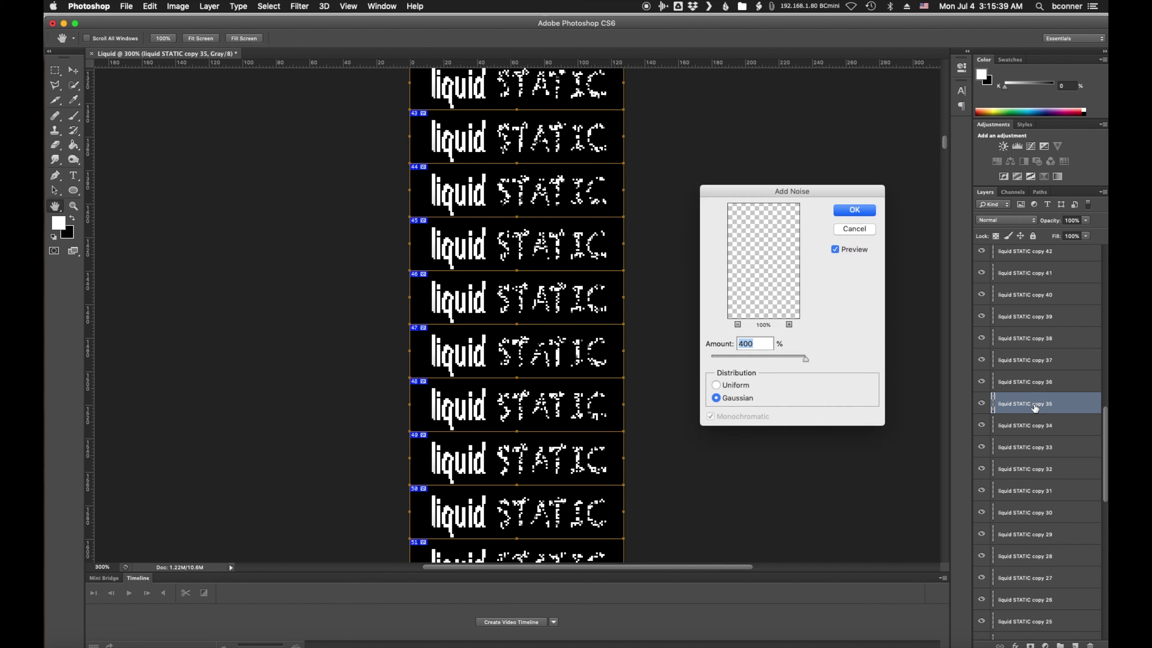
pyautogui.press('Return')
# Apply Add Noise at 400% Gaussian to the liquid STATIC copy 36 and copy 37 layers.
pyautogui.click(1033, 383)
pyautogui.press('super+alt+f')
pyautogui.press('Return')
pyautogui.click(1034, 361)
pyautogui.press('super+alt+f')
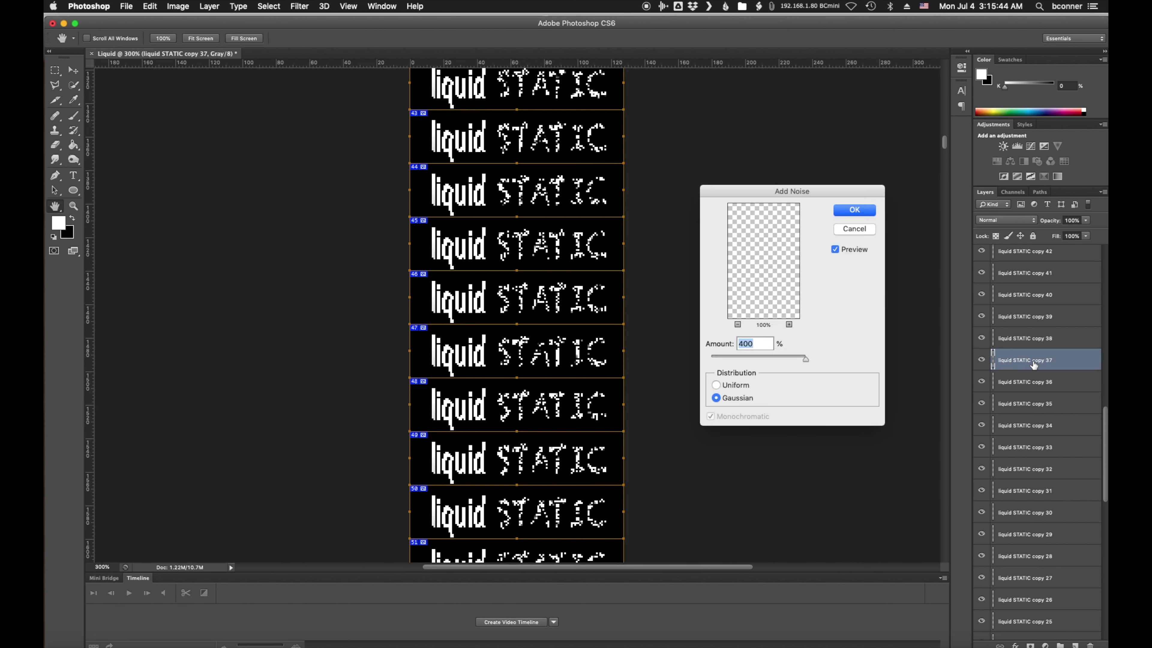
pyautogui.press('Return')
# Apply Add Noise at 400% Gaussian to the liquid STATIC copy 38 and copy 39 layers.
pyautogui.click(1033, 339)
pyautogui.press('super+alt+f')
pyautogui.press('Return')
pyautogui.click(1032, 319)
pyautogui.press('super+alt+f')
pyautogui.press('Return')
# Apply Add Noise at 400% Gaussian to the liquid STATIC copy 40 and copy 41 layers.
pyautogui.click(1025, 299)
pyautogui.press('super+alt+f')
pyautogui.press('Return')
pyautogui.scroll(5, 1020, 568)
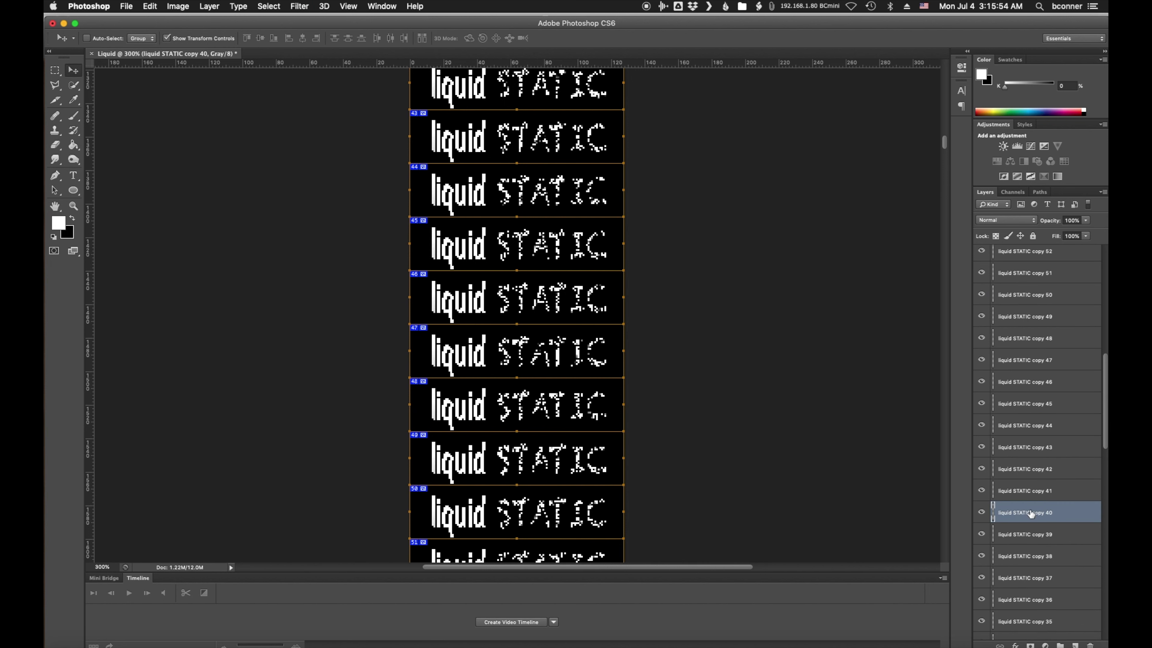
pyautogui.click(1030, 491)
pyautogui.press('super+alt+f')
pyautogui.press('Return')
# Apply Add Noise at 400% Gaussian to the liquid STATIC copy 42 and copy 43 layers.
pyautogui.click(1031, 472)
pyautogui.press('super+alt+f')
pyautogui.press('Return')
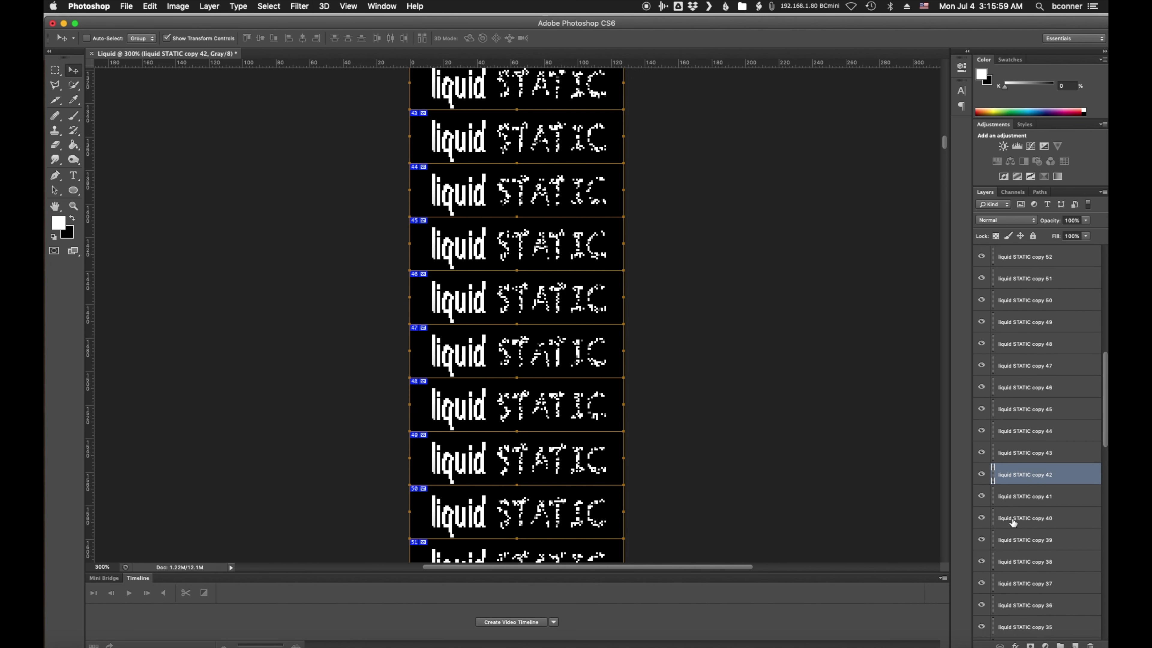
pyautogui.click(1031, 457)
pyautogui.press('super+alt+f')
pyautogui.press('Return')
# Apply Add Noise at 400% Gaussian to the liquid STATIC copy 44 and copy 45 layers.
pyautogui.click(1031, 436)
pyautogui.press('super+alt+f')
pyautogui.press('Return')
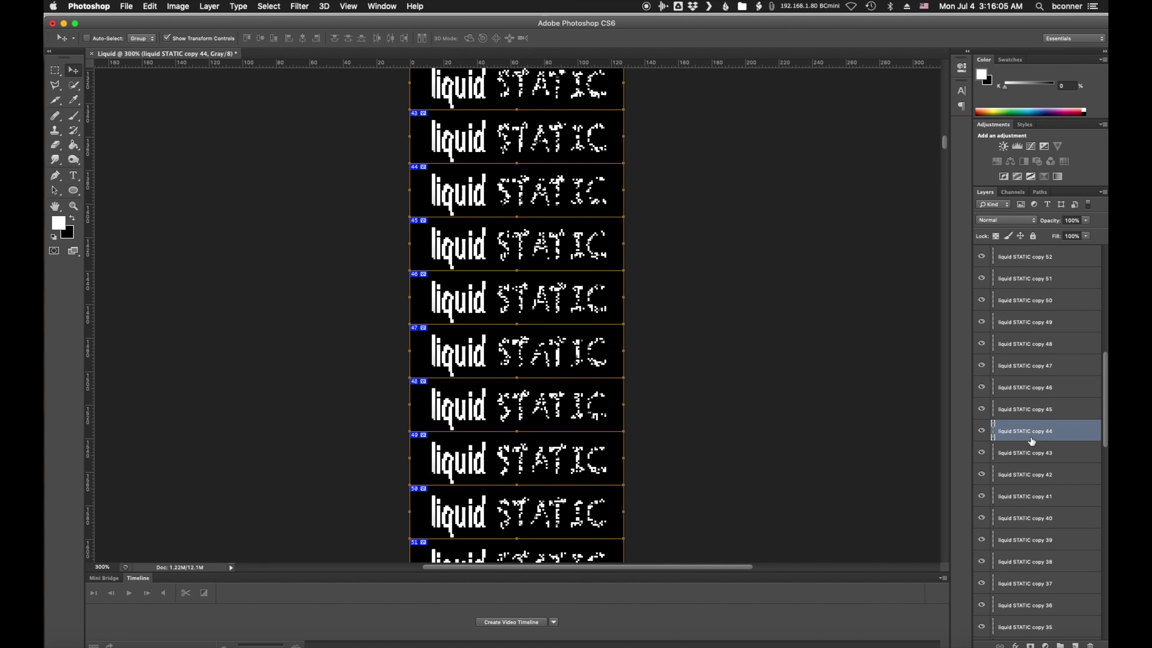
pyautogui.click(1028, 408)
pyautogui.press('super+alt+f')
pyautogui.press('Return')
# Apply Add Noise at 400% Gaussian to the liquid STATIC copy 46 and copy 47 layers.
pyautogui.click(1020, 390)
pyautogui.press('super+alt+f')
pyautogui.press('Return')
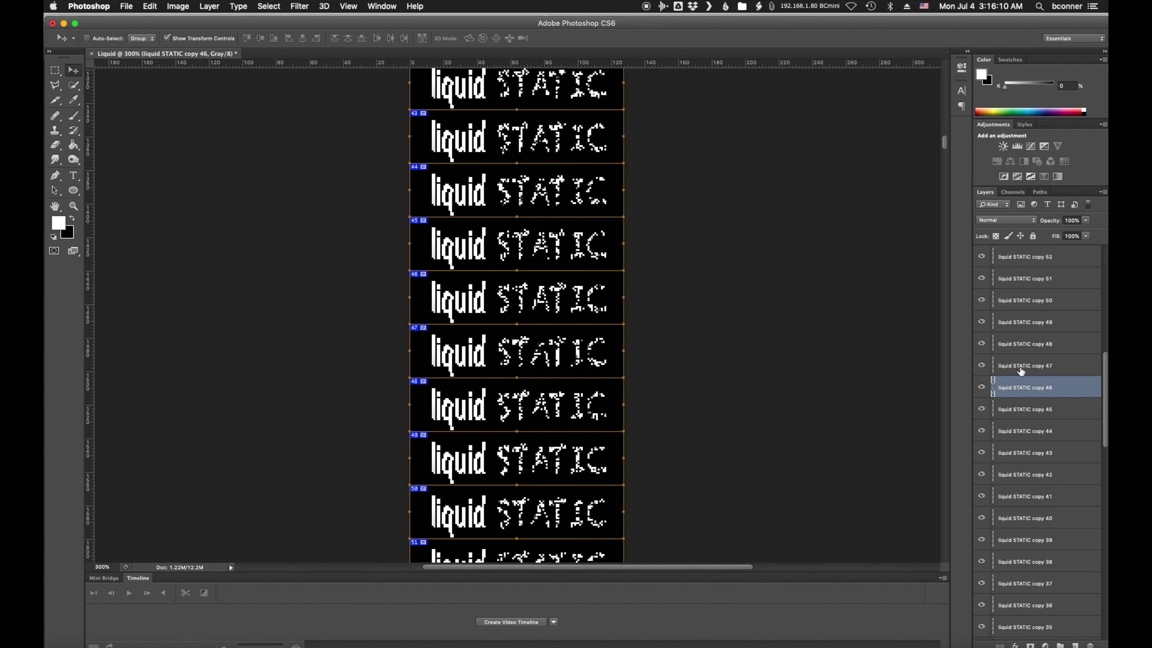
pyautogui.click(1021, 365)
pyautogui.press('super+alt+f')
pyautogui.press('Return')
# Apply Add Noise at 400% Gaussian to the liquid STATIC copy 48 and copy 49 layers.
pyautogui.scroll(3, 1020, 410)
pyautogui.click(1020, 410)
pyautogui.press('super+alt+f')
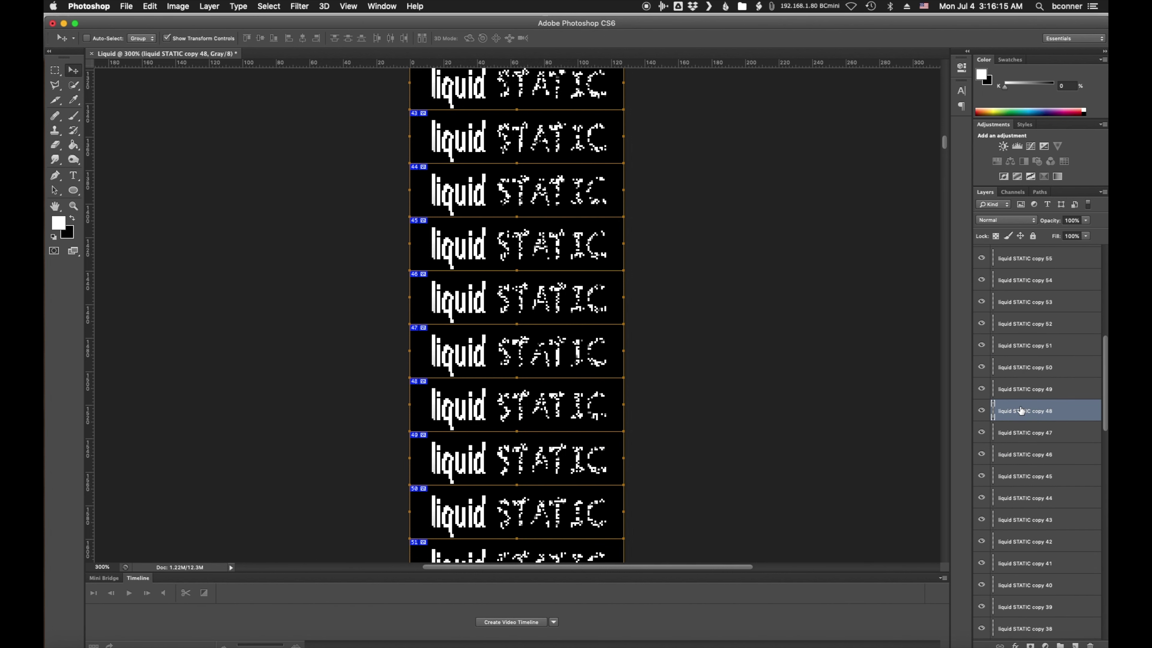
pyautogui.press('Return')
pyautogui.click(1021, 389)
pyautogui.press('super+alt+f')
pyautogui.press('Return')
# Apply Add Noise at 400% Gaussian to the liquid STATIC copy 50 and copy 51 layers.
pyautogui.click(1033, 371)
pyautogui.press('super+alt+f')
pyautogui.press('Return')
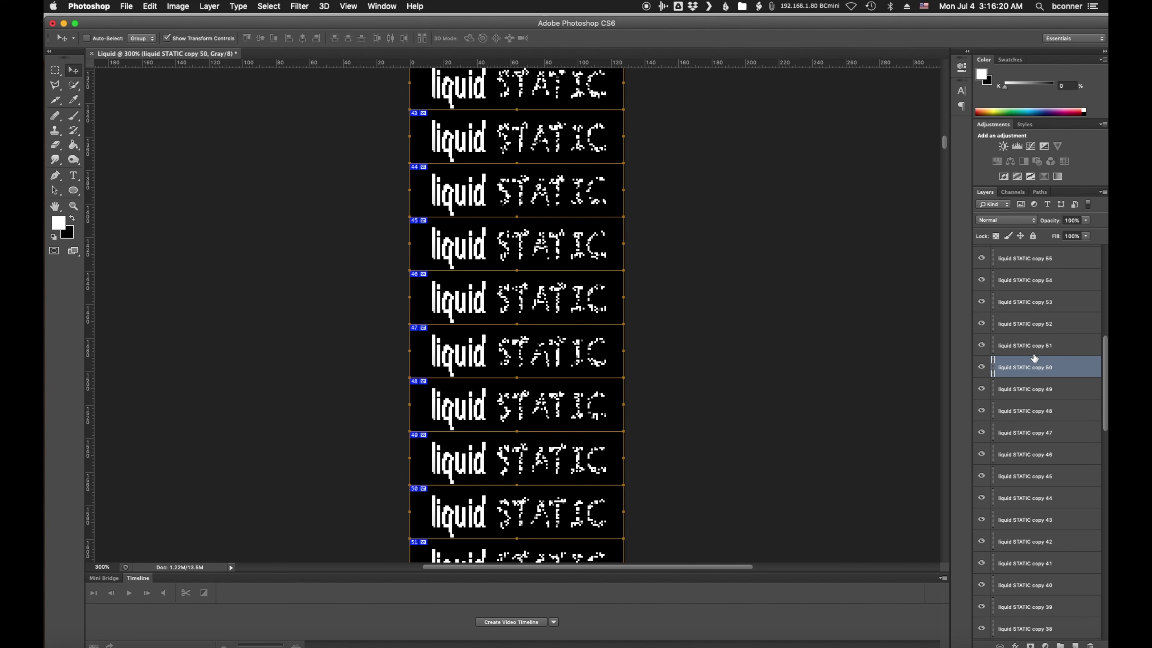
pyautogui.click(1022, 346)
pyautogui.press('super+alt+f')
pyautogui.press('Return')
# Apply Add Noise at 400% Gaussian to the liquid STATIC copy 52 and copy 53 layers.
pyautogui.click(1008, 325)
pyautogui.press('super+alt+f')
pyautogui.press('Return')
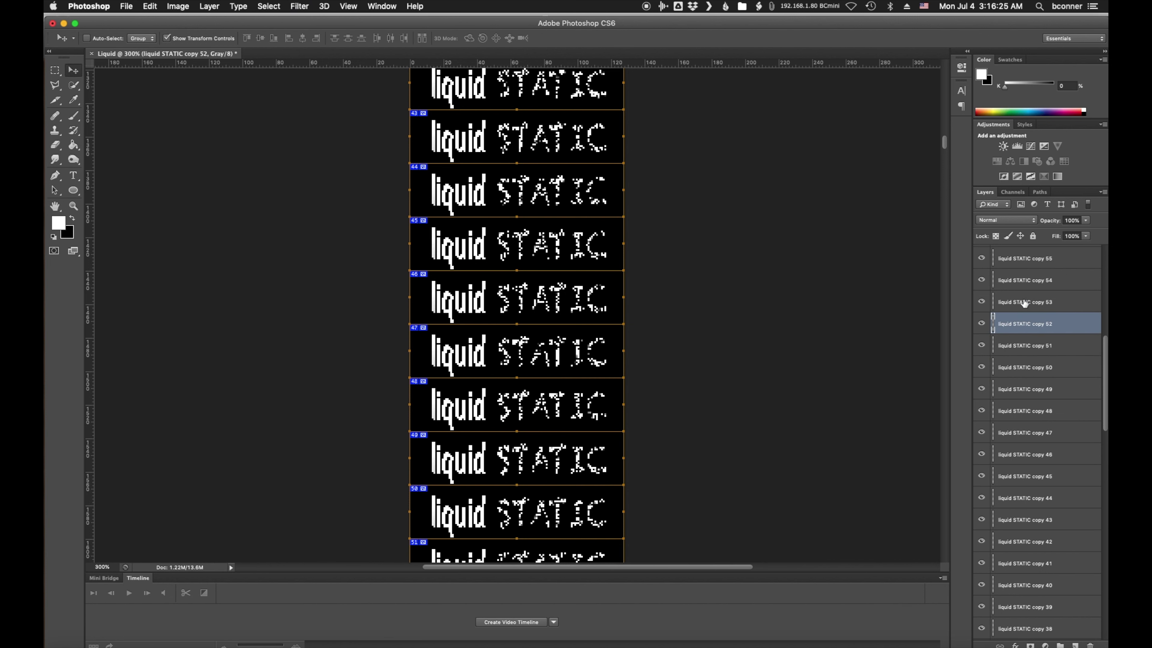
pyautogui.click(1021, 302)
pyautogui.press('super+alt+f')
pyautogui.press('Return')
# Apply Add Noise at 400% Gaussian to the liquid STATIC copy 54 and copy 55 layers.
pyautogui.scroll(5, 1029, 499)
pyautogui.click(1035, 544)
pyautogui.press('super+alt+f')
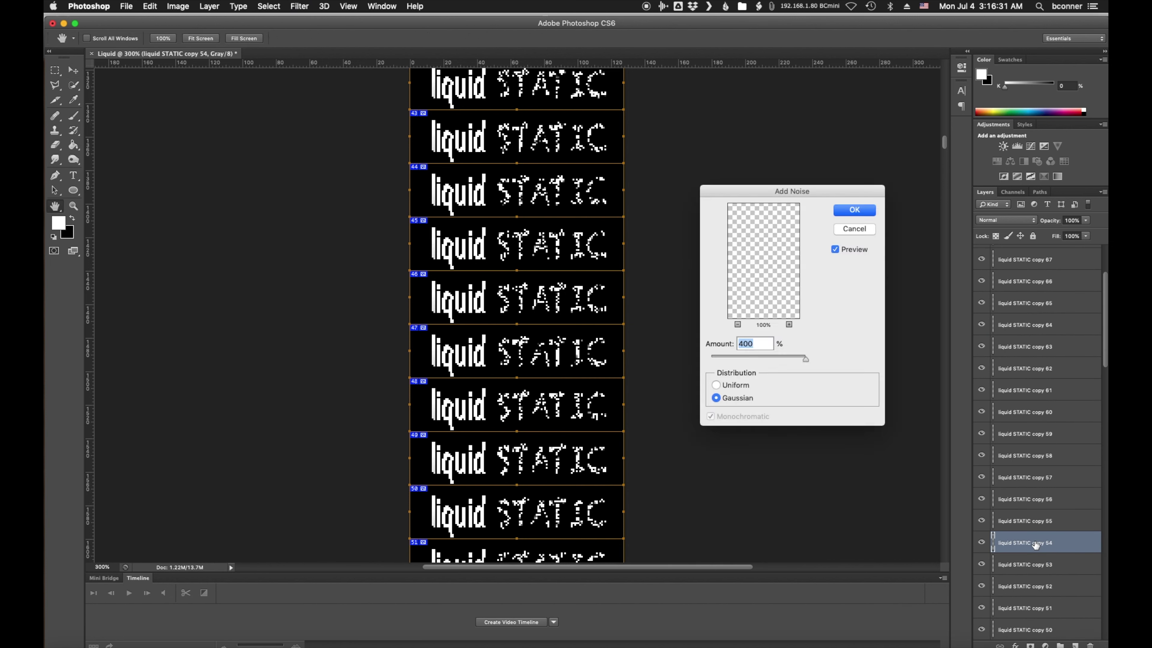
pyautogui.press('Return')
pyautogui.click(1035, 521)
pyautogui.press('super+alt+f')
pyautogui.press('Return')
# Apply Add Noise at 400% Gaussian to the liquid STATIC copy 56 and copy 57 layers.
pyautogui.click(1034, 499)
pyautogui.press('super+alt+f')
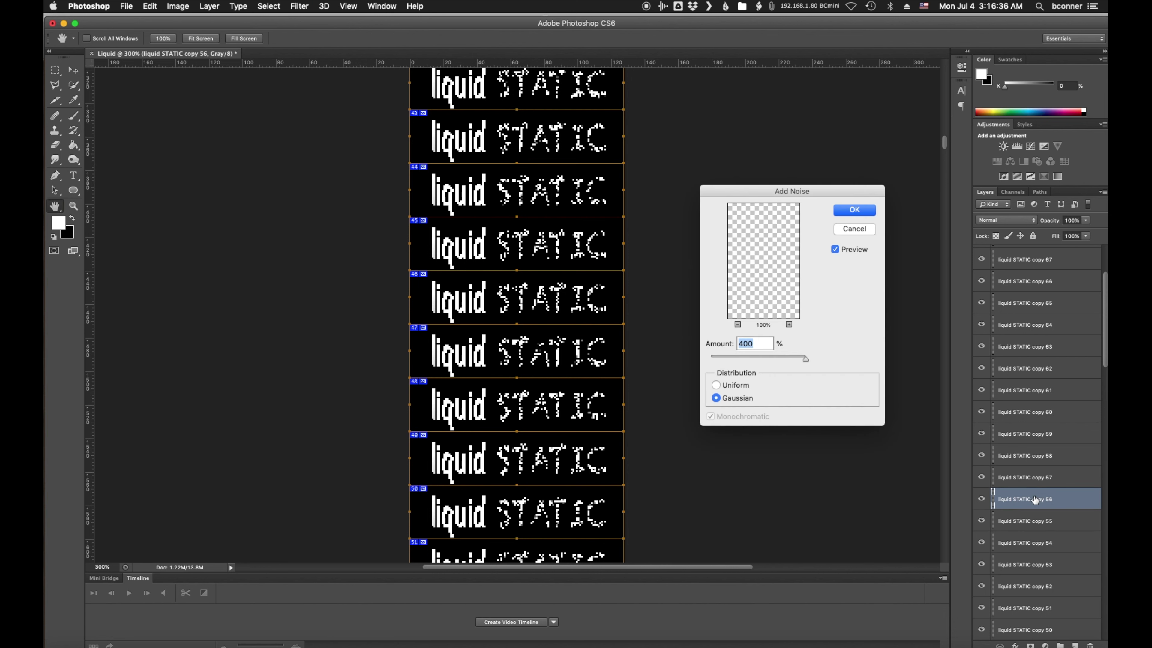
pyautogui.press('Return')
pyautogui.click(1034, 478)
pyautogui.press('super+alt+f')
pyautogui.press('Return')
# Apply Add Noise at 400% Gaussian to the liquid STATIC copy 58 and copy 59 layers.
pyautogui.click(1034, 457)
pyautogui.press('super+alt+f')
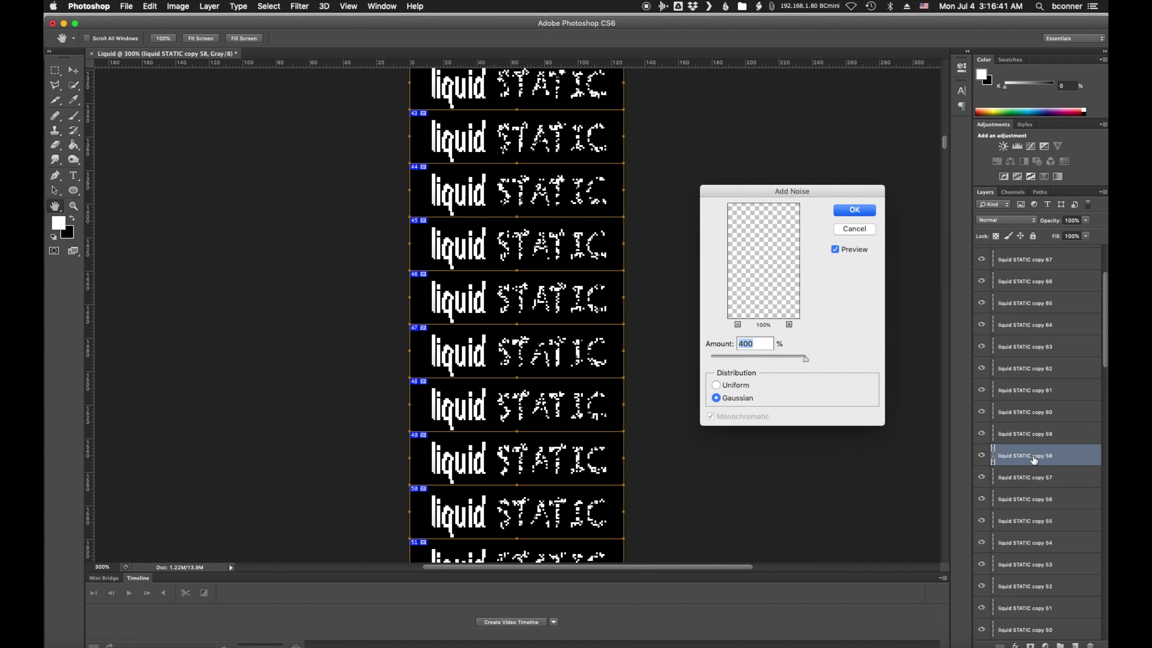
pyautogui.press('Return')
pyautogui.click(1033, 435)
pyautogui.press('super+alt+f')
pyautogui.press('Return')
# Apply Add Noise at 400% Gaussian to the liquid STATIC copy 60 and copy 61 layers.
pyautogui.click(1031, 414)
pyautogui.press('super+alt+f')
pyautogui.press('Return')
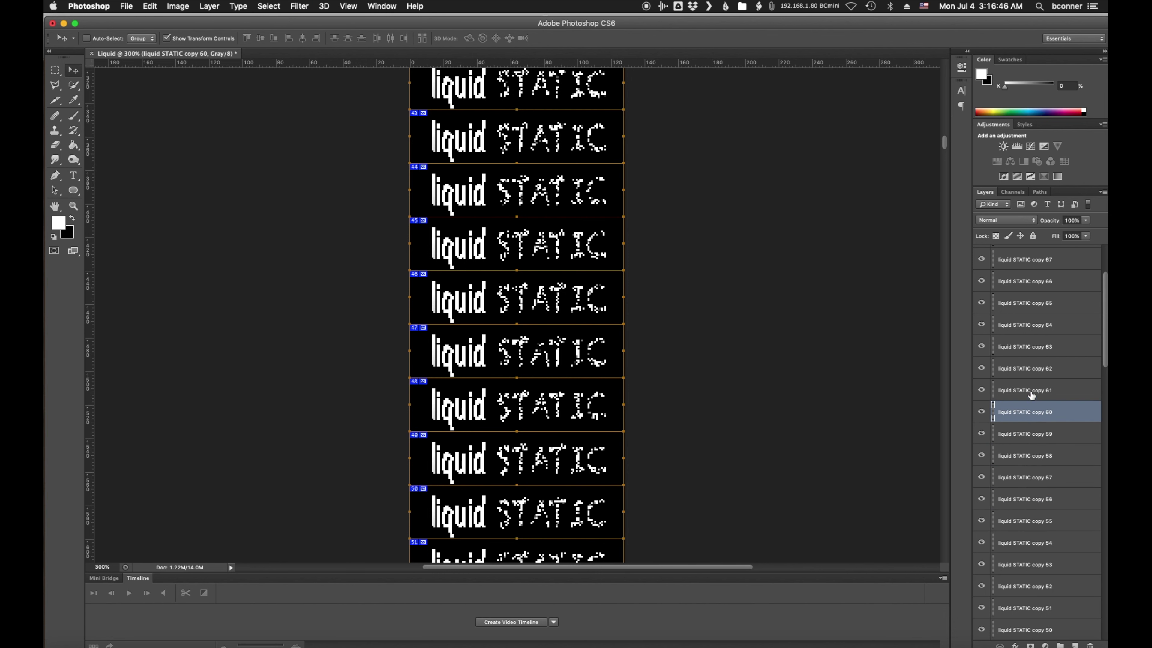
pyautogui.click(1028, 393)
pyautogui.press('super+alt+f')
pyautogui.press('Return')
# Apply Add Noise at 400% Gaussian to the liquid STATIC copy 62 and copy 63 layers.
pyautogui.click(1026, 371)
pyautogui.press('super+alt+f')
pyautogui.press('Return')
pyautogui.click(1026, 346)
pyautogui.press('super+alt+f')
pyautogui.press('Return')
# Apply Add Noise at 400% Gaussian to the liquid STATIC copy 64 and copy 65 layers.
pyautogui.click(1023, 325)
pyautogui.press('super+alt+f')
pyautogui.press('Return')
pyautogui.click(1024, 307)
pyautogui.press('super+alt+f')
pyautogui.press('Return')
# Apply Add Noise at 400% Gaussian to the liquid STATIC copy 66, copy 67 and copy 68 layers.
pyautogui.click(1028, 285)
pyautogui.press('super+alt+f')
pyautogui.press('Return')
pyautogui.scroll(3, 1015, 339)
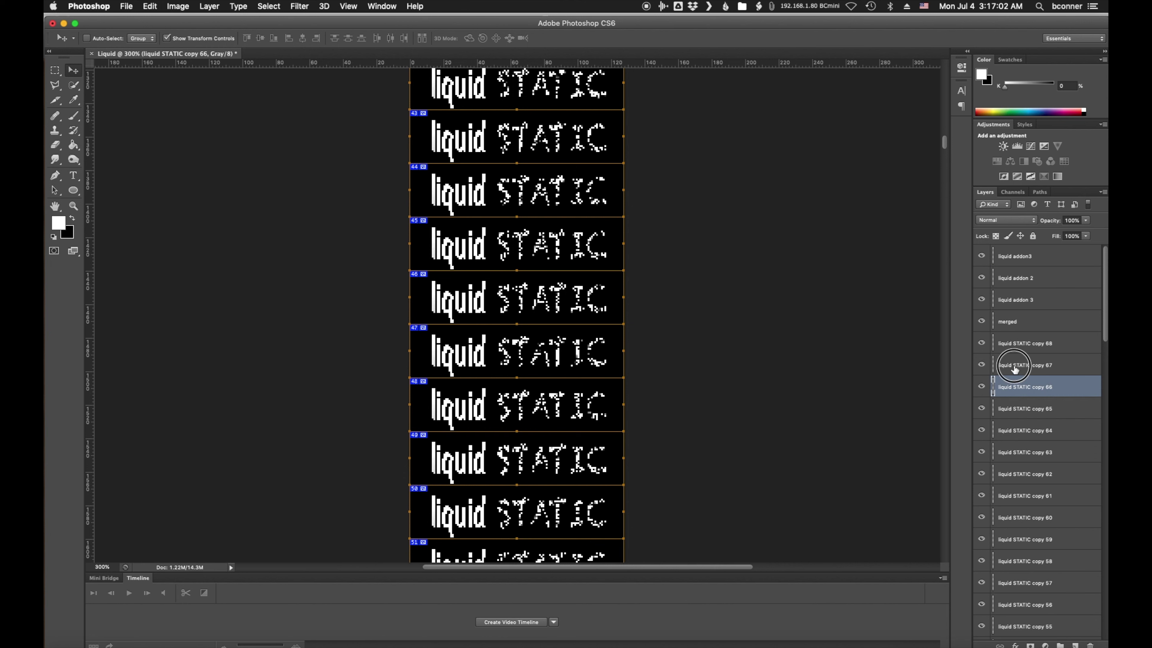
pyautogui.click(1016, 367)
pyautogui.press('super+alt+f')
pyautogui.press('Return')
pyautogui.click(1030, 345)
pyautogui.press('super+alt+f')
pyautogui.press('Return')
# Hide the liquid STATIC copy 3, 7, 8, 13, 18 and 19 layers so the word drops out of those frames.
pyautogui.moveTo(943, 142); pyautogui.dragTo(943, 182)
pyautogui.press('super+minus')
pyautogui.press('super+minus')
pyautogui.press('super+minus')
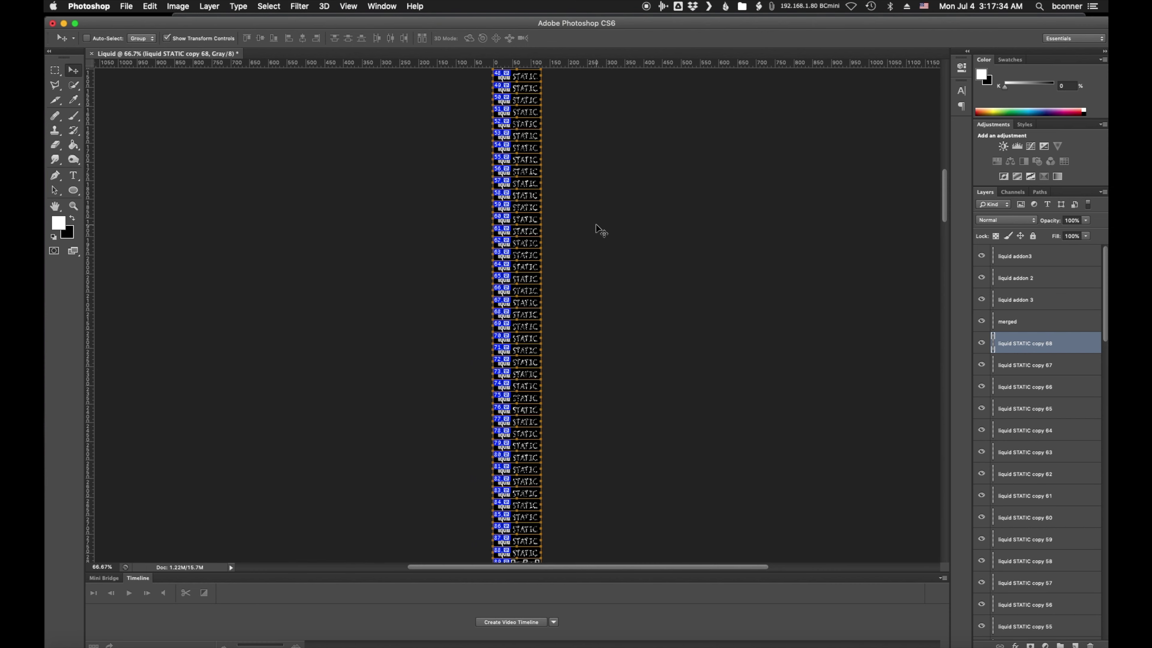
pyautogui.scroll(5, 603, 236)
pyautogui.moveTo(1104, 303); pyautogui.dragTo(1094, 611)
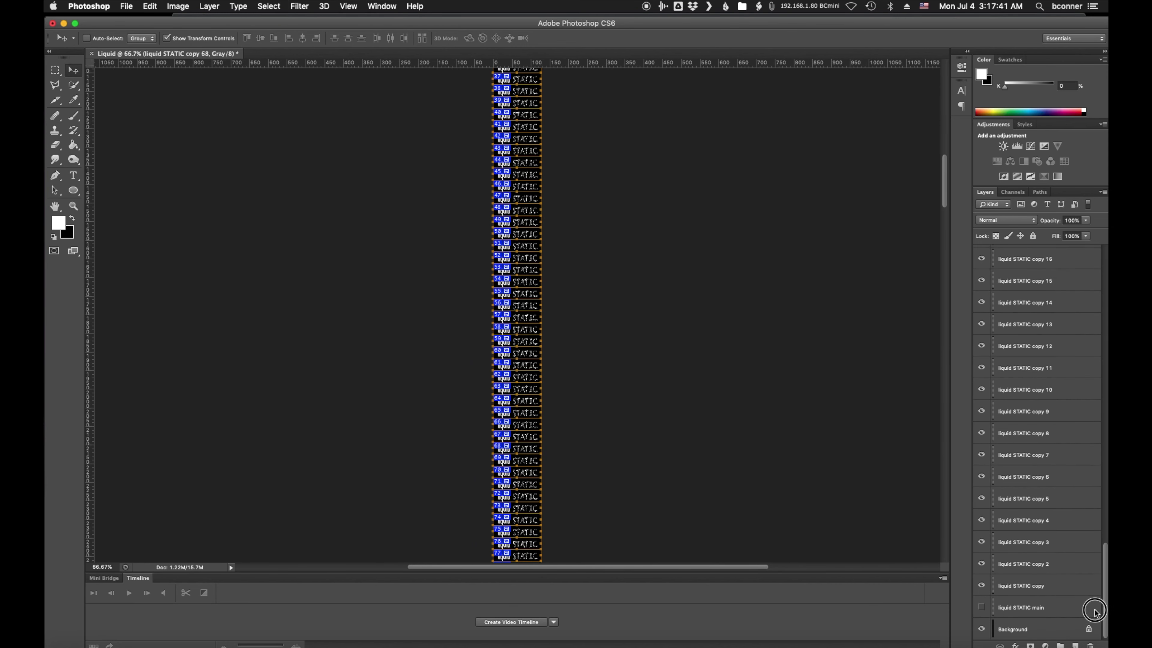
pyautogui.scroll(3, 1090, 595)
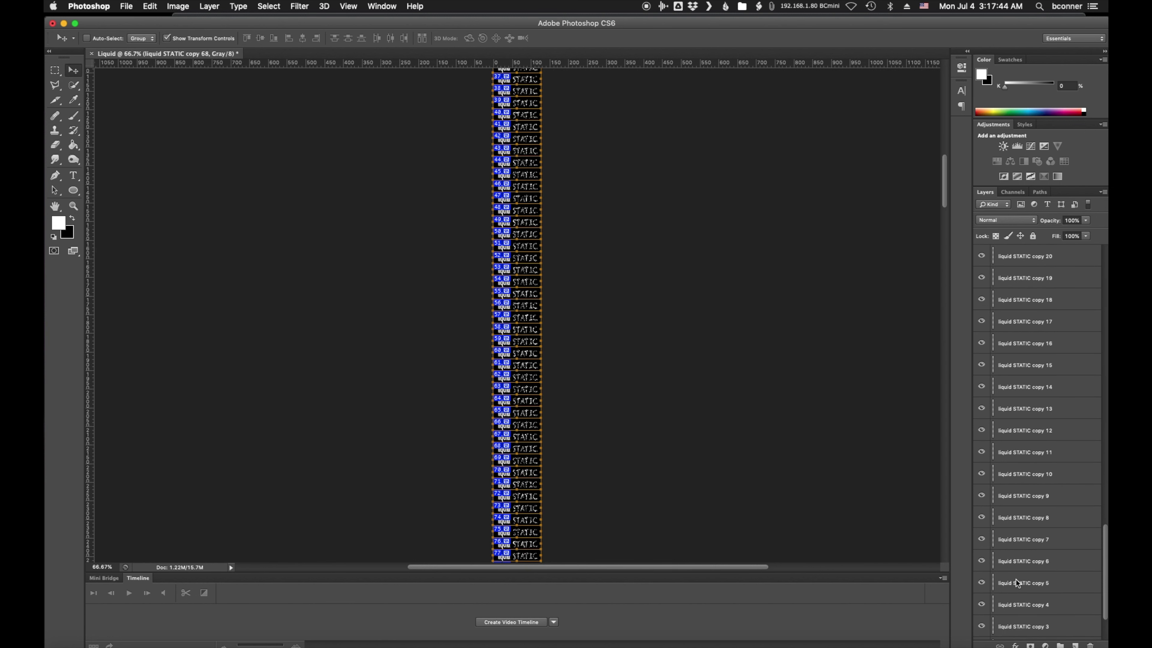
pyautogui.scroll(-3, 1013, 581)
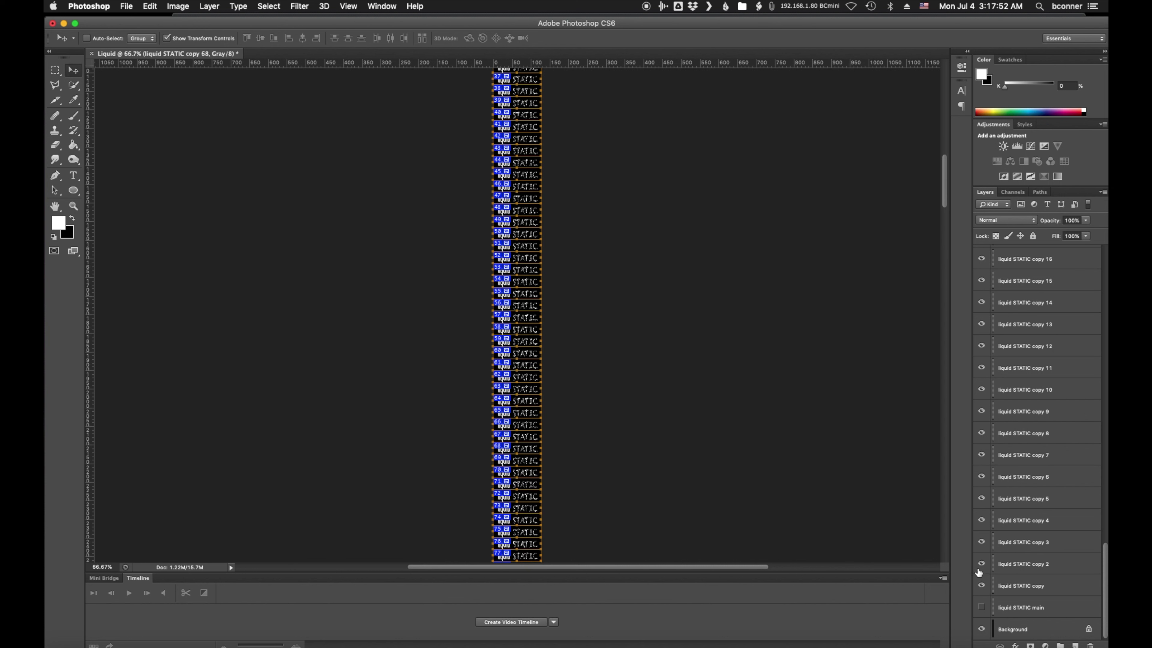
pyautogui.click(981, 542)
pyautogui.click(981, 323)
pyautogui.scroll(5, 983, 327)
pyautogui.click(982, 315)
pyautogui.click(981, 295)
# Hide the liquid STATIC copy 24, 26, 28, 33, 34 and 35 layers.
pyautogui.scroll(9, 986, 317)
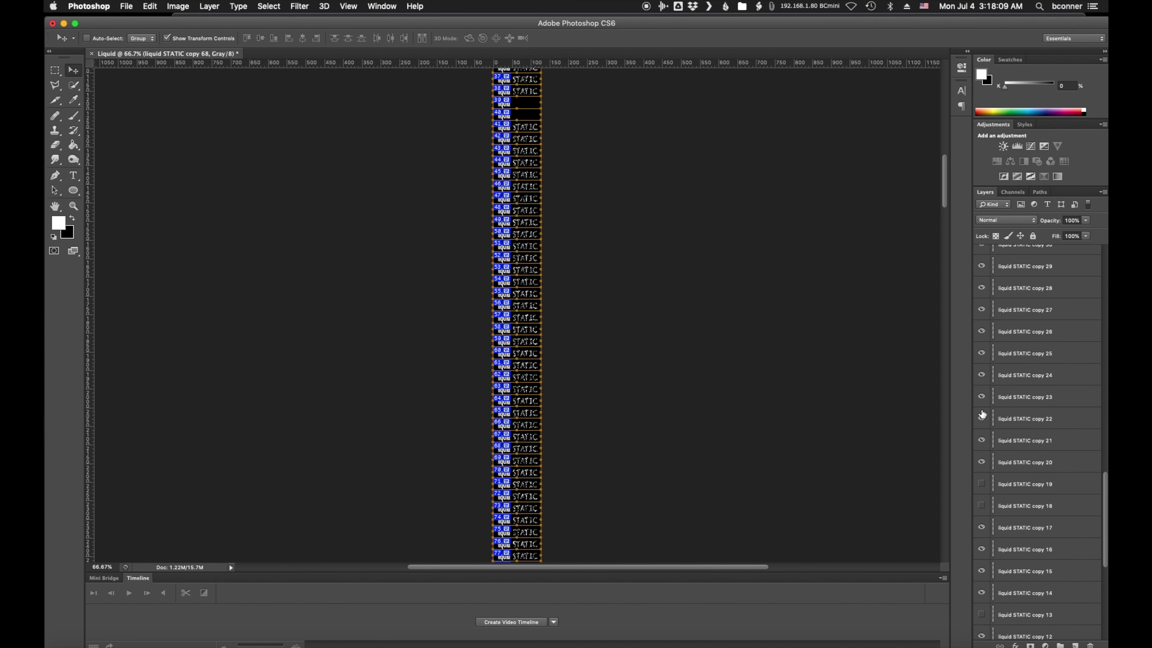
pyautogui.click(981, 375)
pyautogui.click(982, 331)
pyautogui.scroll(1, 982, 331)
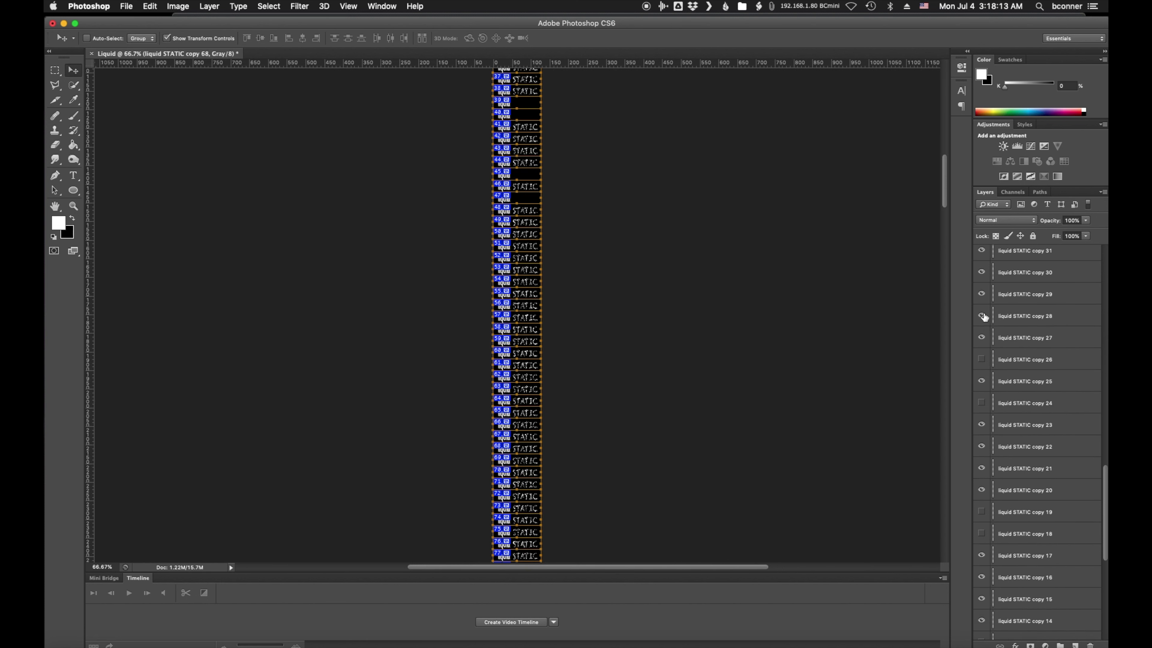
pyautogui.click(981, 317)
pyautogui.scroll(6, 982, 317)
pyautogui.scroll(3, 984, 382)
pyautogui.click(982, 399)
pyautogui.click(982, 378)
pyautogui.click(982, 357)
# Hide the liquid STATIC copy 40, 41, 46, 48, 56, 58 and 59 layers.
pyautogui.scroll(5, 984, 359)
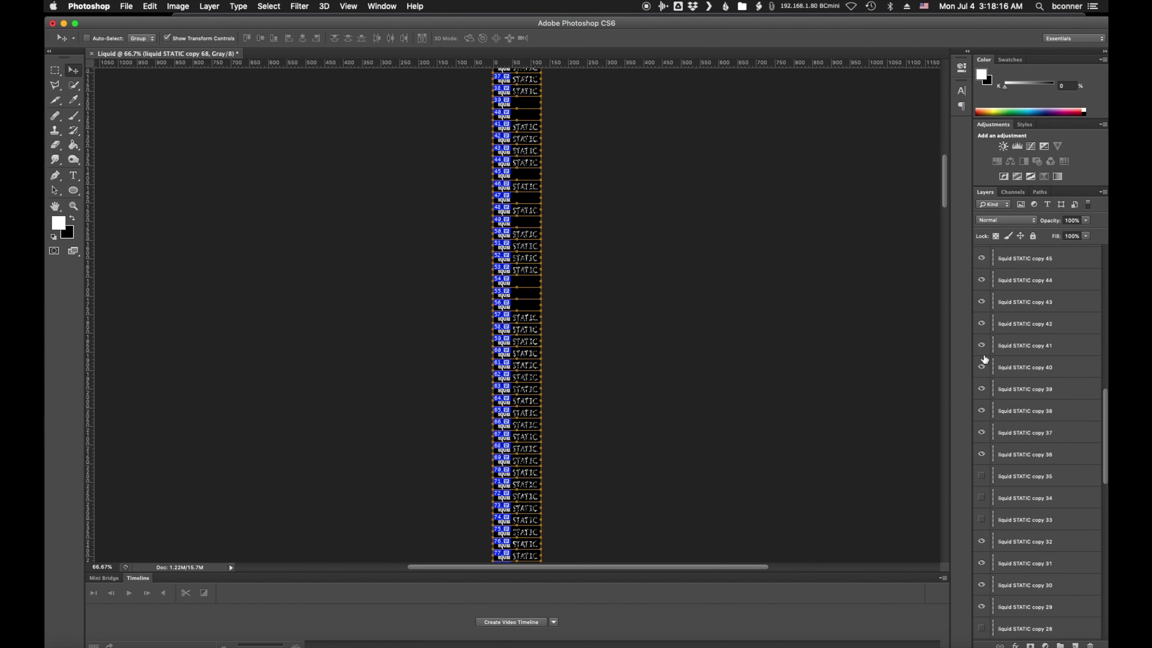
pyautogui.click(981, 345)
pyautogui.scroll(7, 982, 340)
pyautogui.click(982, 379)
pyautogui.click(981, 336)
pyautogui.scroll(9, 982, 349)
pyautogui.click(981, 359)
pyautogui.click(982, 316)
pyautogui.click(982, 293)
# Hide the liquid STATIC copy 62, copy 64 and copy 67 layers.
pyautogui.scroll(3, 984, 362)
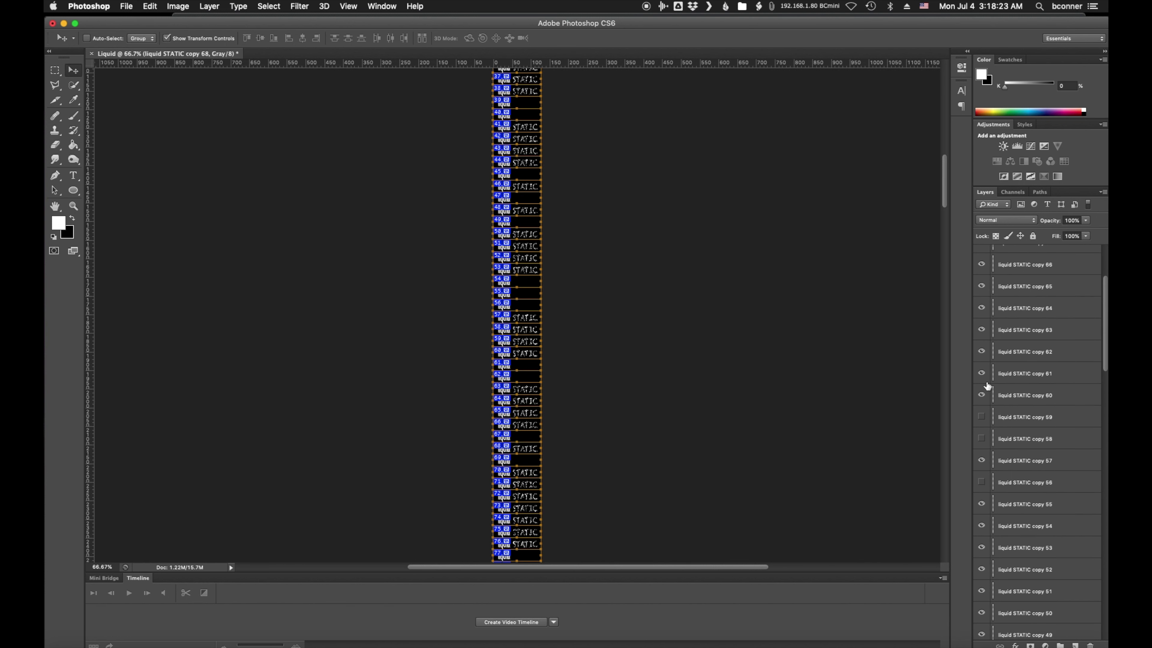
pyautogui.scroll(3, 985, 354)
pyautogui.click(981, 322)
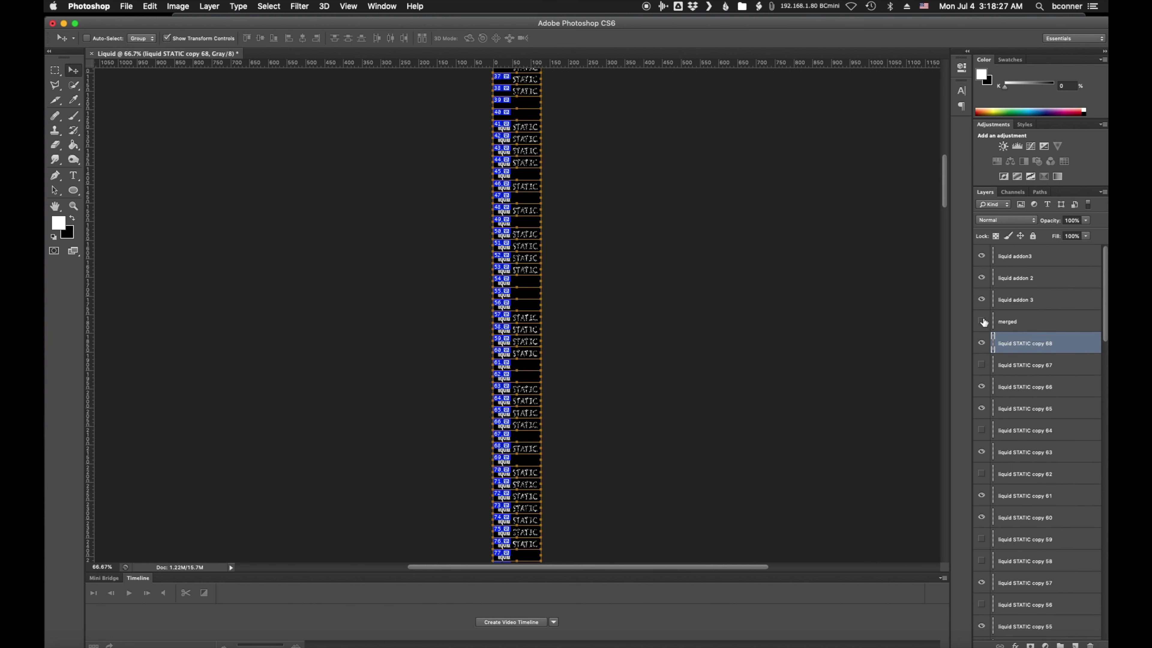
pyautogui.scroll(-1, 986, 348)
pyautogui.scroll(-5, 986, 347)
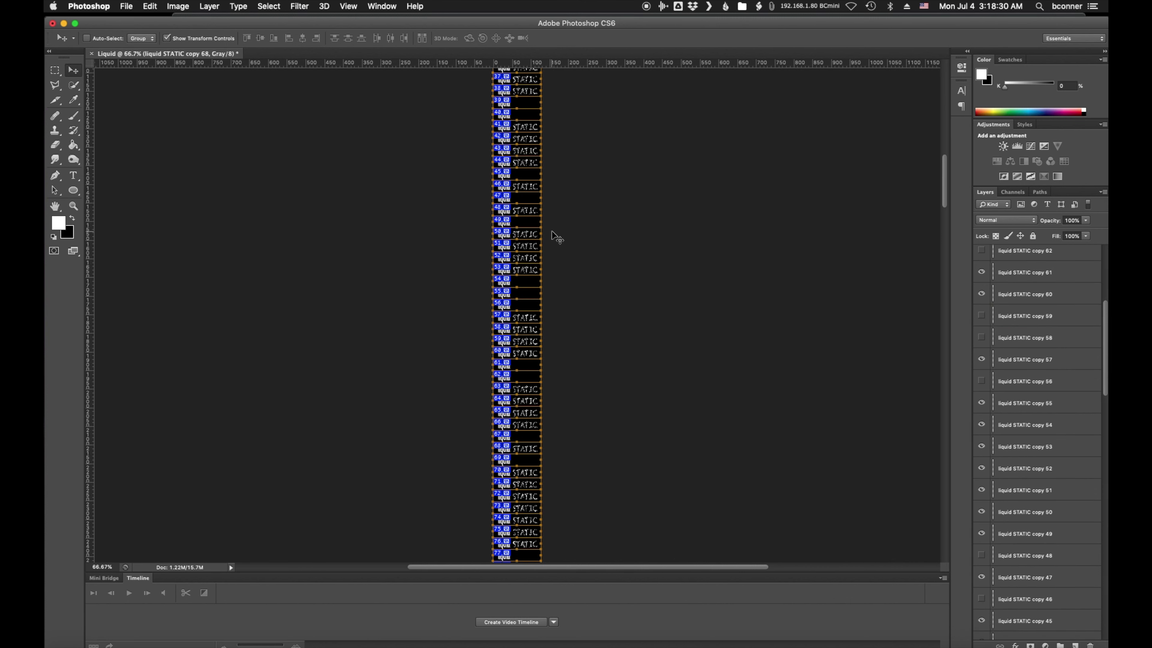
# Turn off the slice display and look over which frames of the strip show STATIC.
pyautogui.scroll(-3, 553, 237)
pyautogui.click(414, 6)
pyautogui.write('slice')
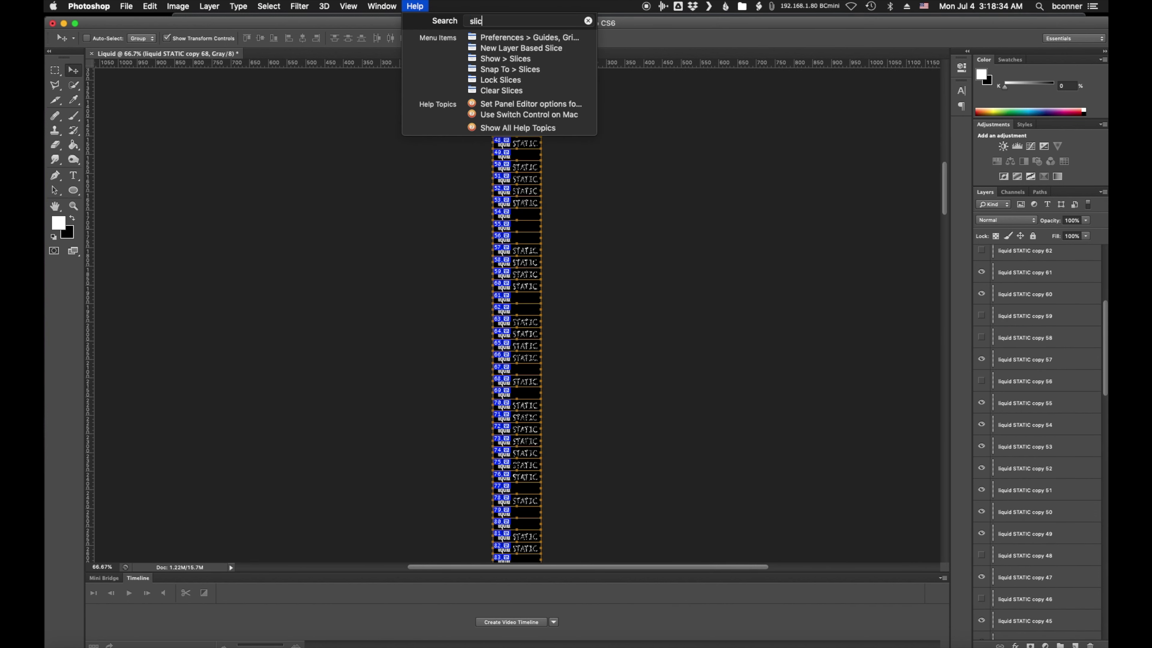
pyautogui.click(521, 58)
pyautogui.scroll(5, 606, 200)
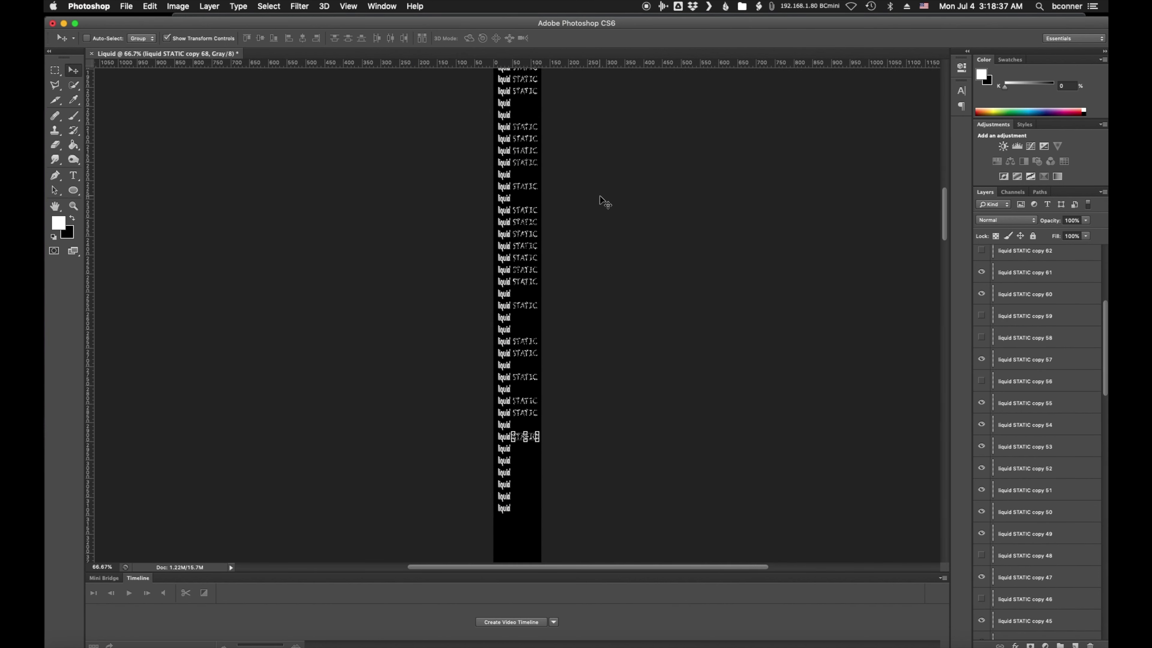
pyautogui.scroll(5, 606, 201)
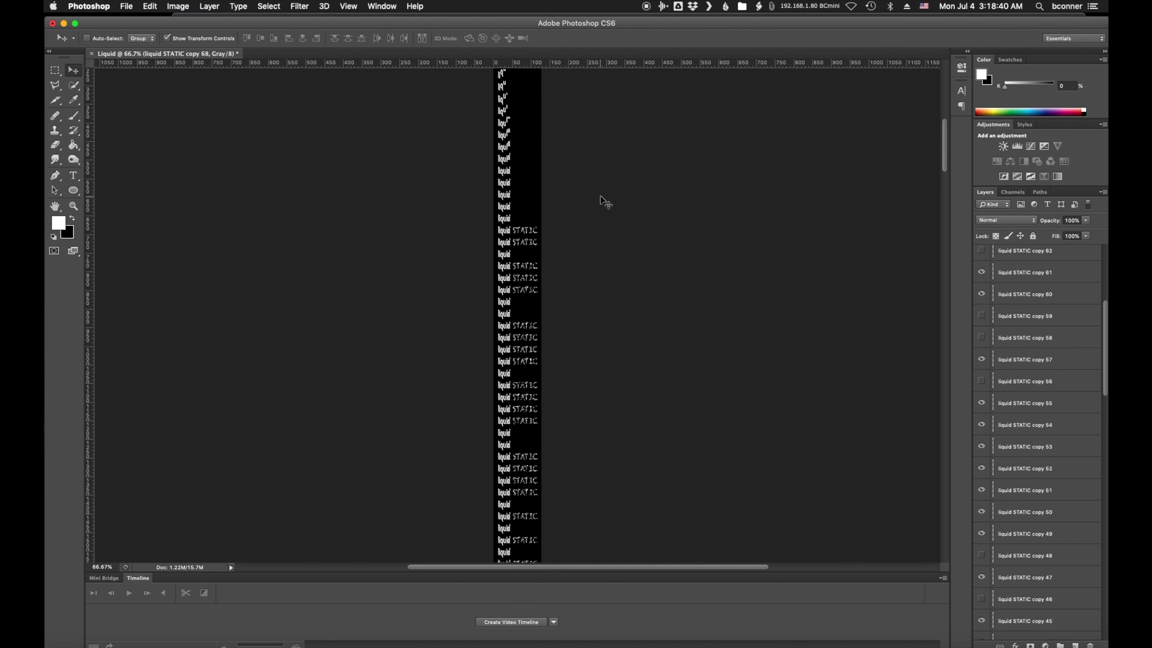
pyautogui.scroll(-1, 600, 193)
# Turn the slice display back on over the frame strip.
pyautogui.click(415, 6)
pyautogui.moveTo(490, 50)
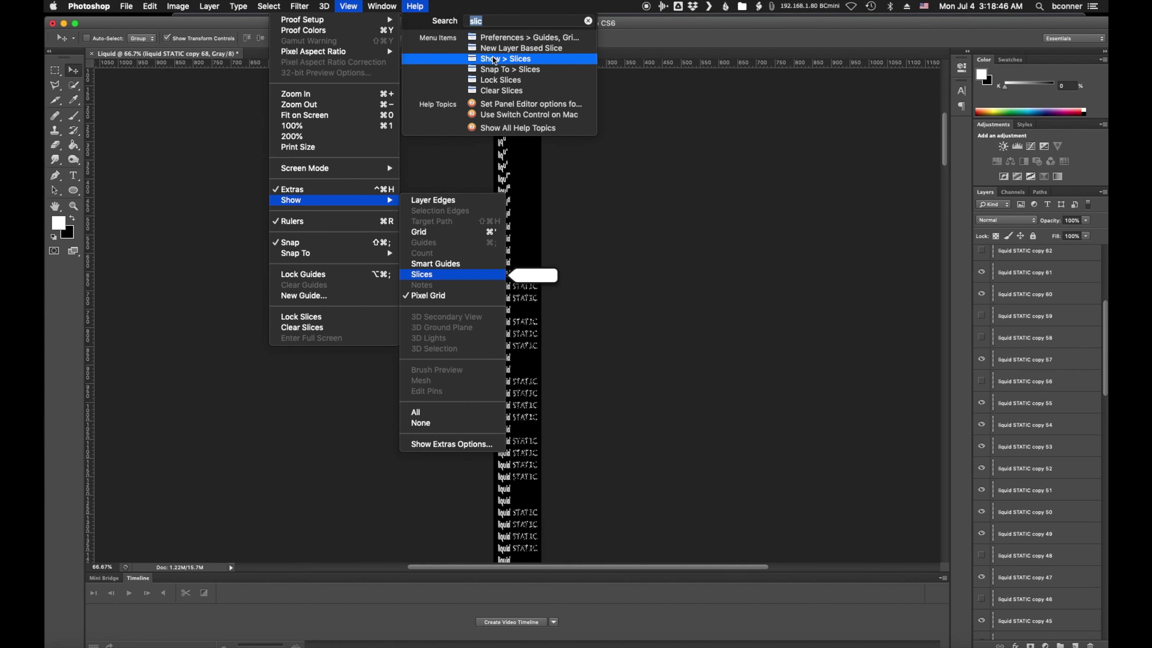
pyautogui.click(494, 61)
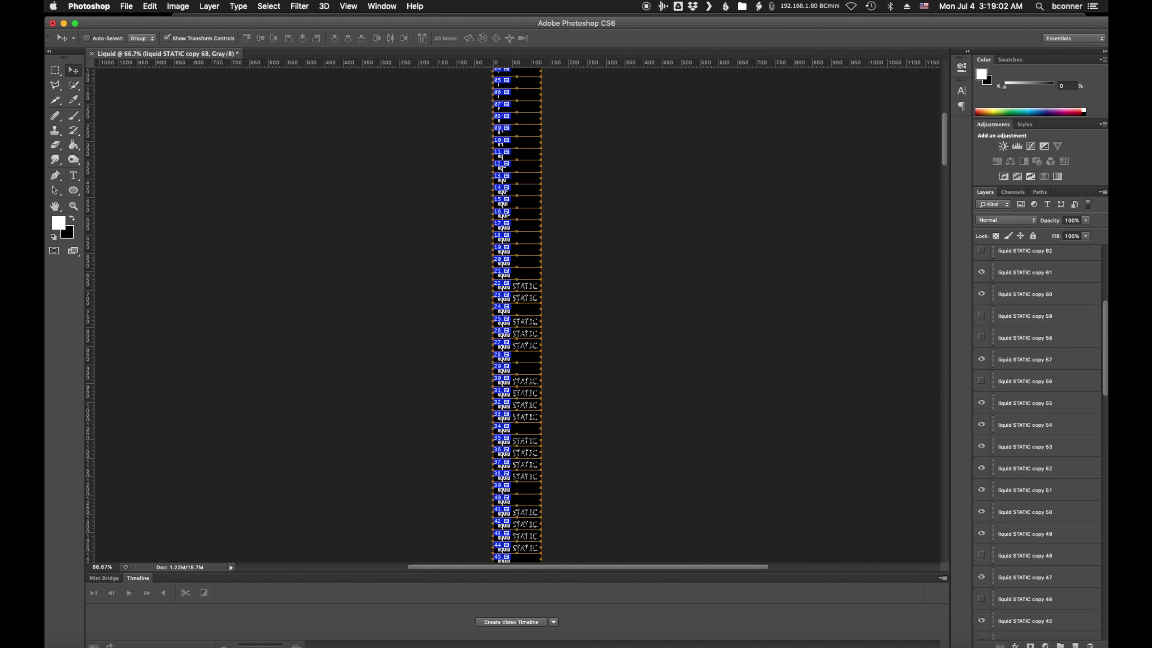
# Switch to Finder to view the demo_work folder, and return to Photoshop.
pyautogui.press('super+Tab')
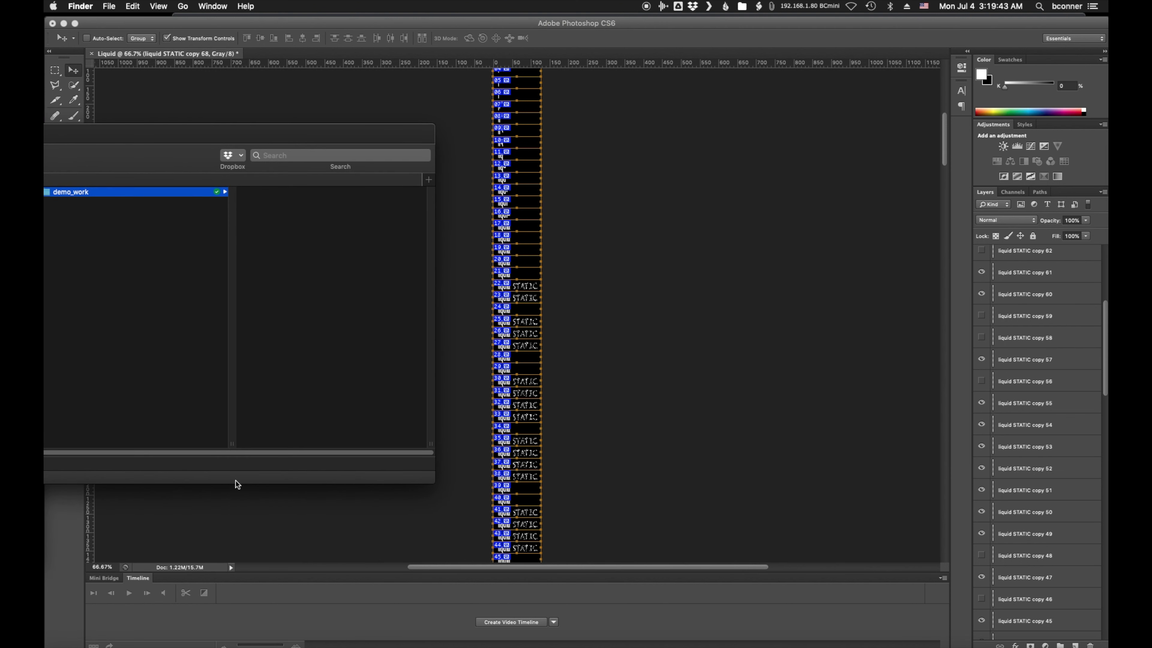
pyautogui.moveTo(231, 443); pyautogui.dragTo(138, 442)
pyautogui.moveTo(185, 135); pyautogui.dragTo(200, 138)
pyautogui.click(554, 262)
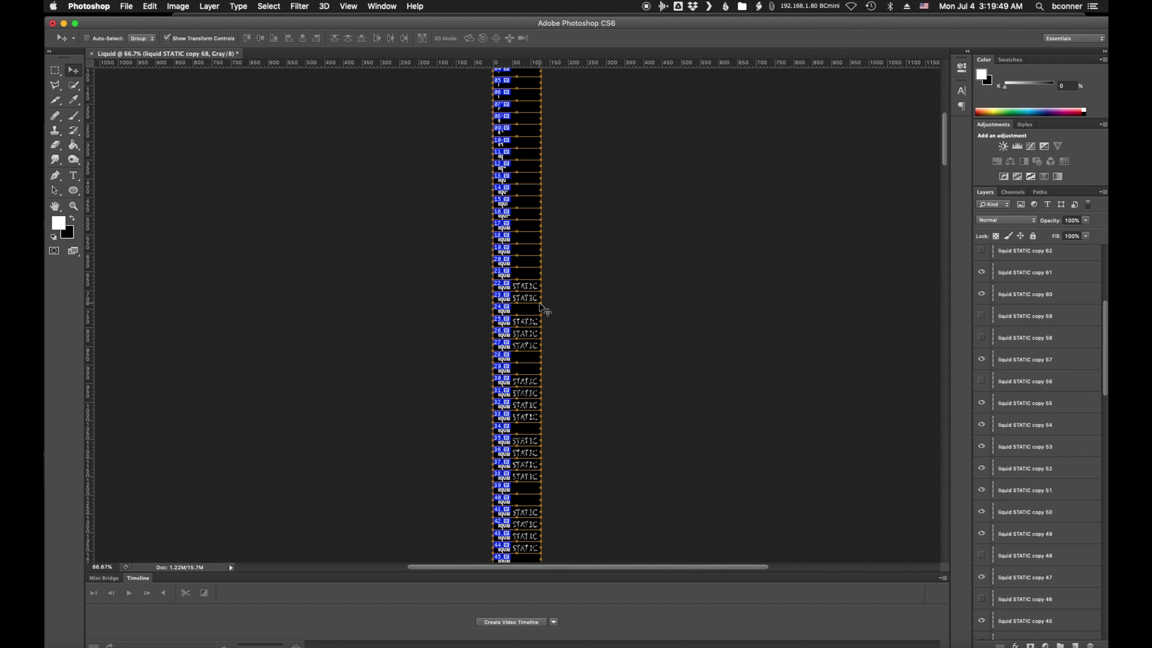
# Draw a rectangular marquee selection across the strip's full width from the top of frame 02 through the end of frame 89.
pyautogui.scroll(5, 570, 227)
pyautogui.scroll(-2, 570, 227)
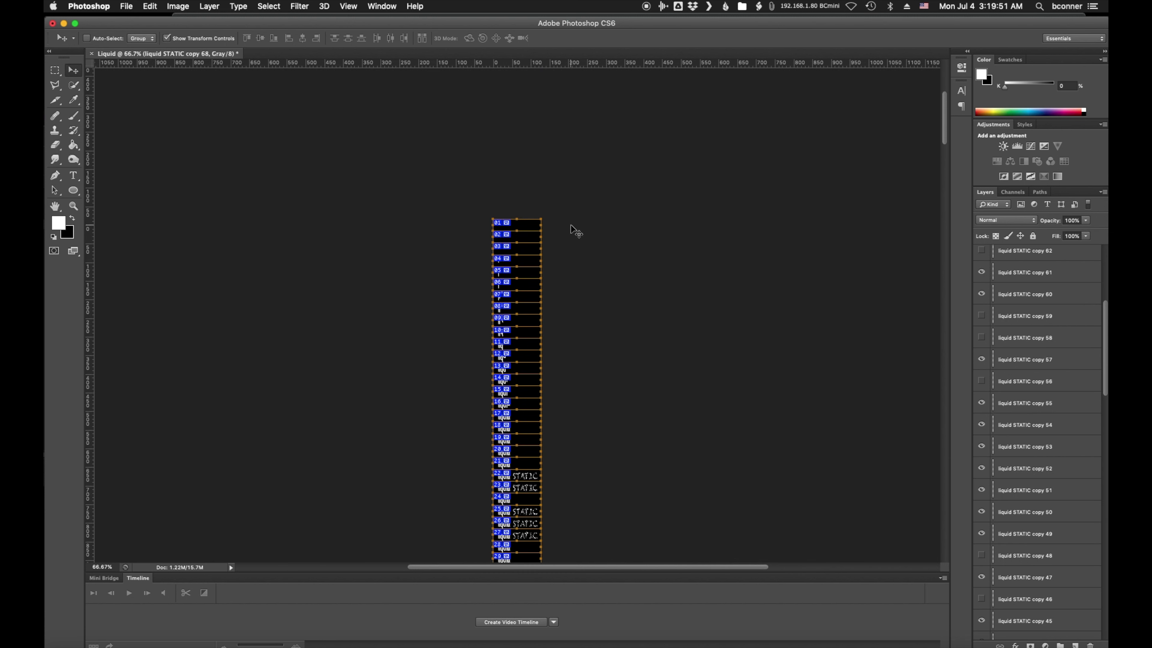
pyautogui.scroll(-1, 514, 118)
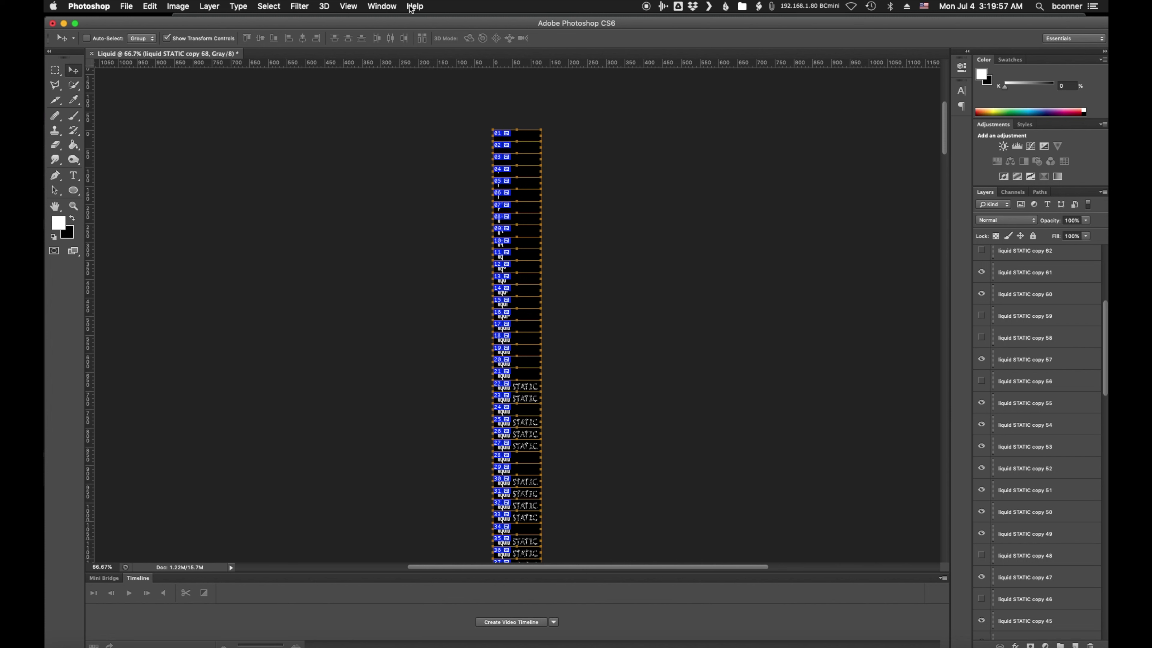
pyautogui.press('super+equal')
pyautogui.press('super+equal')
pyautogui.scroll(10, 588, 247)
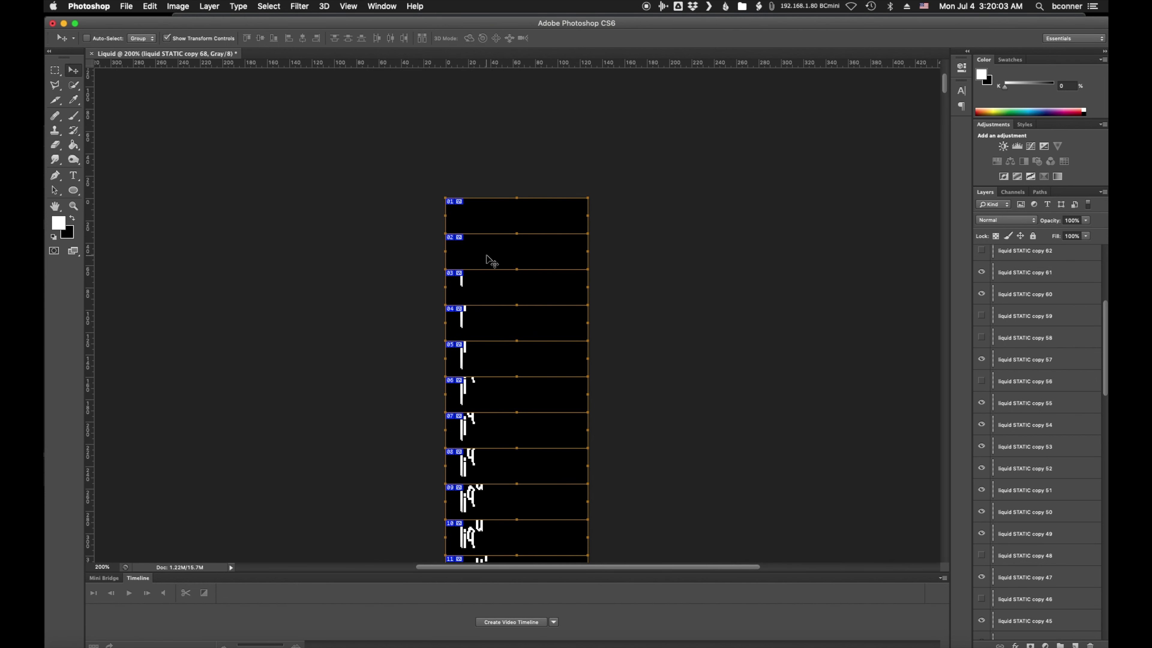
pyautogui.press('super+equal')
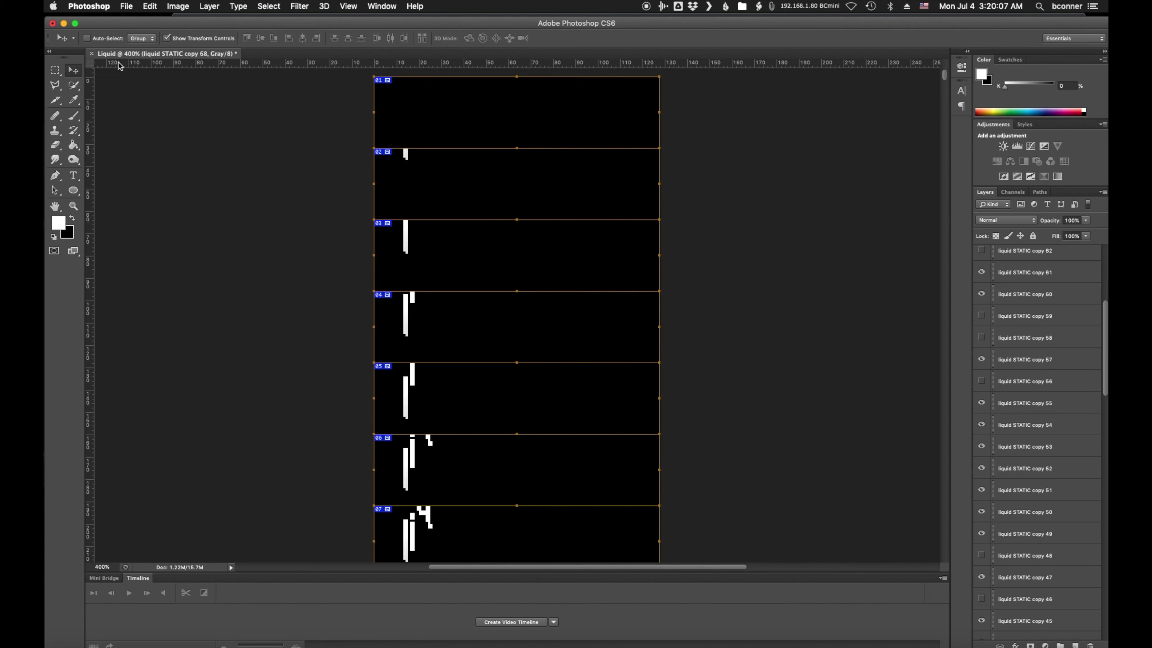
pyautogui.click(55, 71)
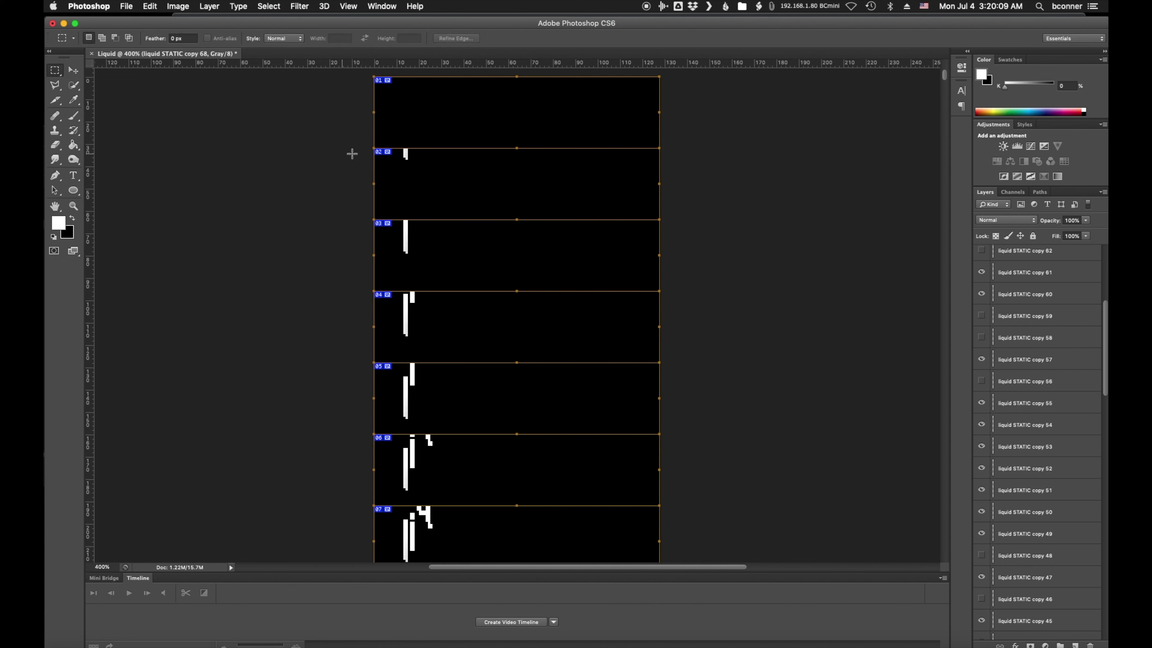
pyautogui.moveTo(359, 148); pyautogui.dragTo(724, 469)
pyautogui.press('super+minus')
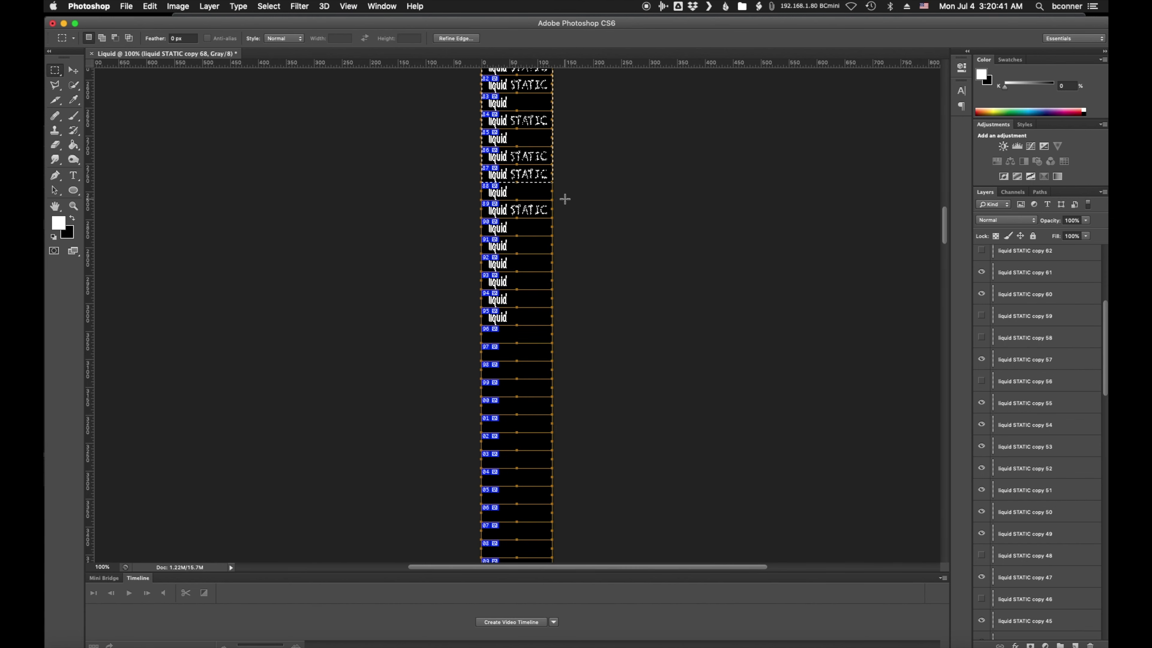
pyautogui.moveTo(553, 162); pyautogui.dragTo(478, 218)
# Crop the image to the selected frames.
pyautogui.scroll(5, 494, 298)
pyautogui.press('super+minus')
pyautogui.press('super+minus')
pyautogui.press('super+minus')
pyautogui.press('super+minus')
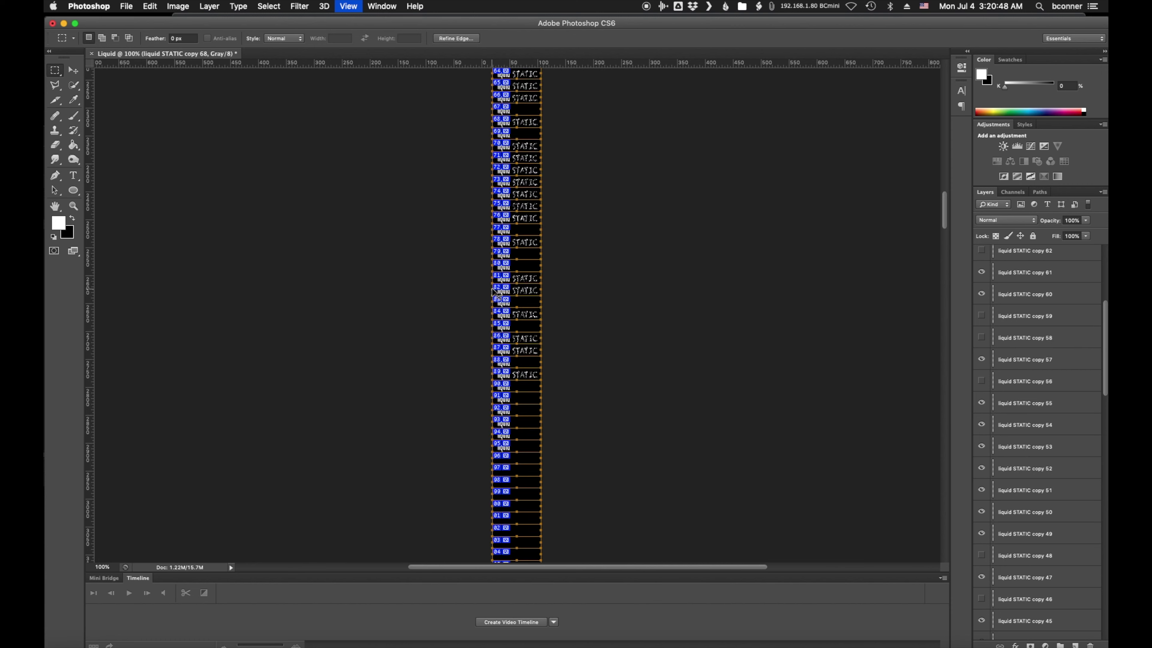
pyautogui.press('super+minus')
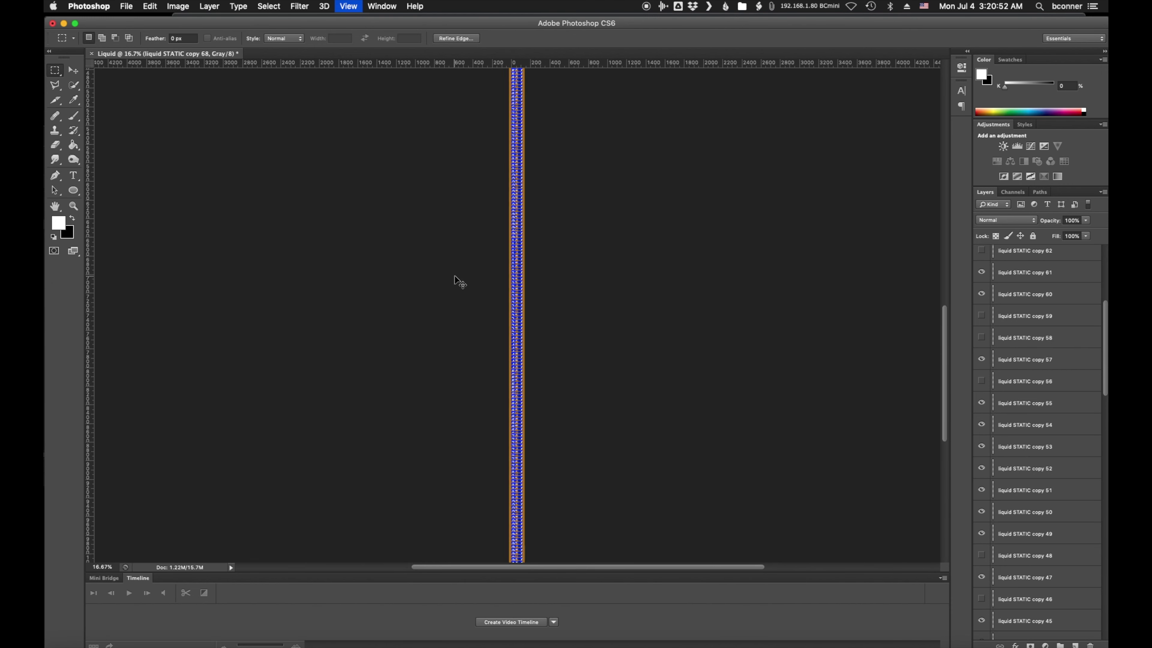
pyautogui.press('super+plus')
pyautogui.press('super+plus')
pyautogui.press('super+plus')
pyautogui.press('super+plus')
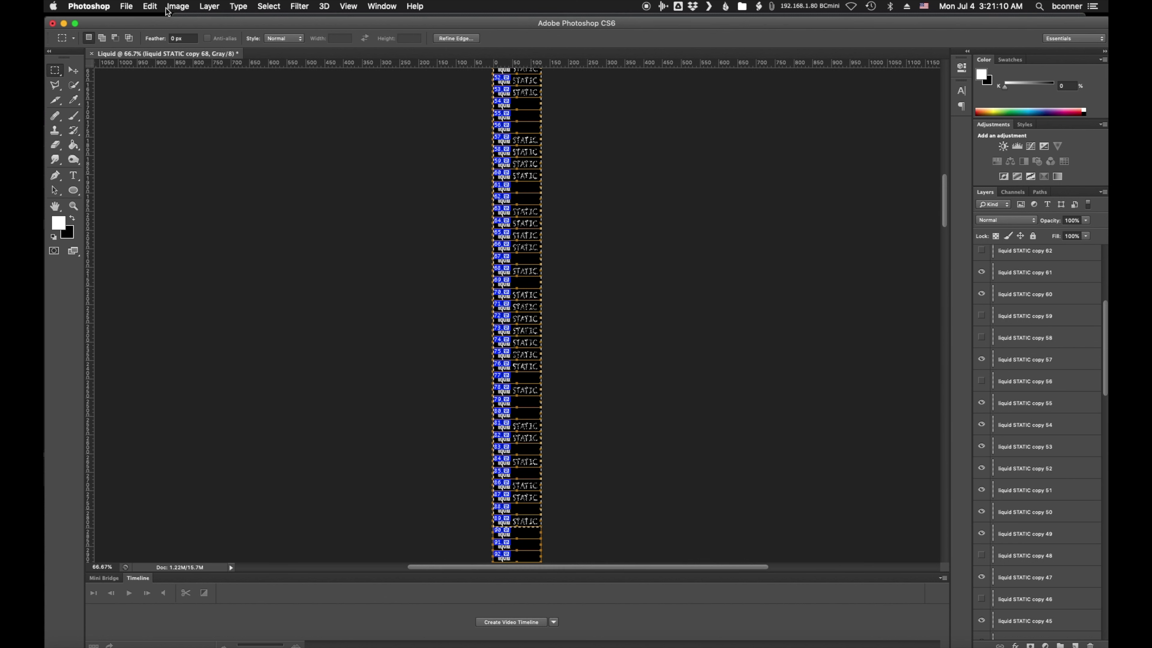
pyautogui.click(167, 7)
pyautogui.moveTo(198, 132)
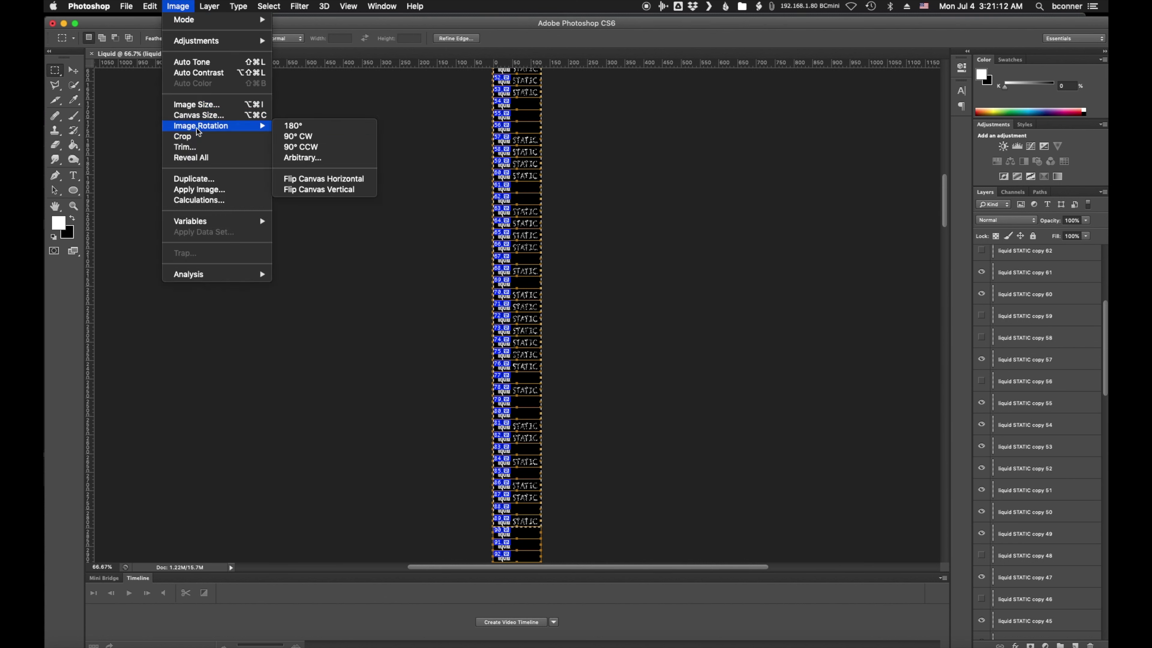
pyautogui.click(193, 138)
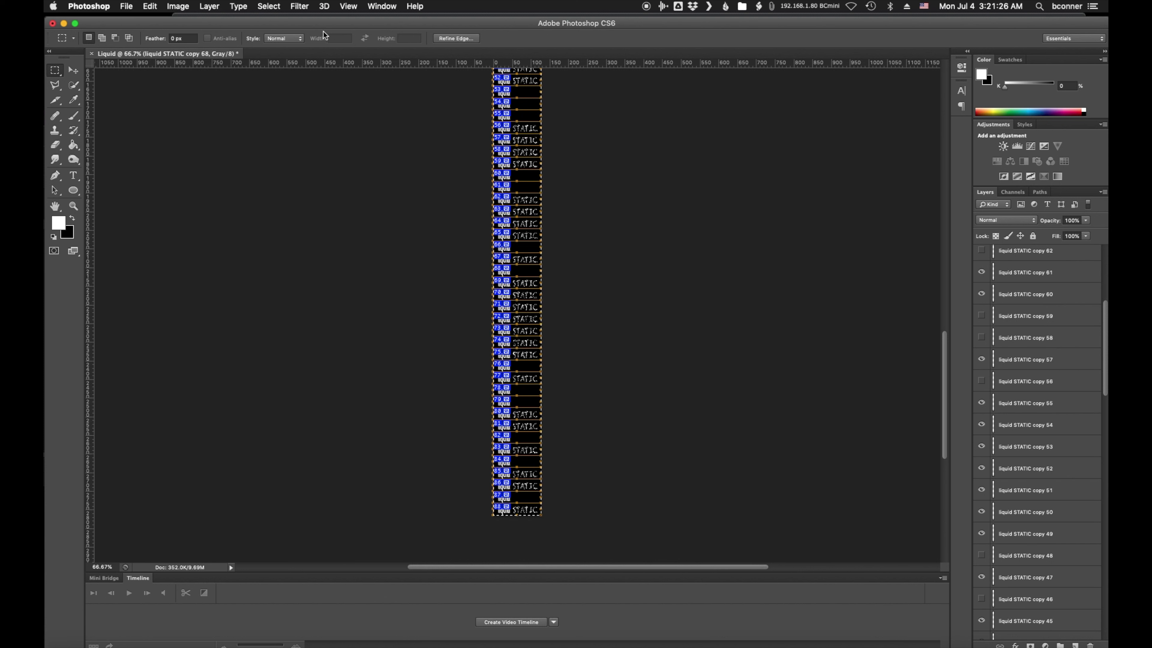
pyautogui.click(211, 6)
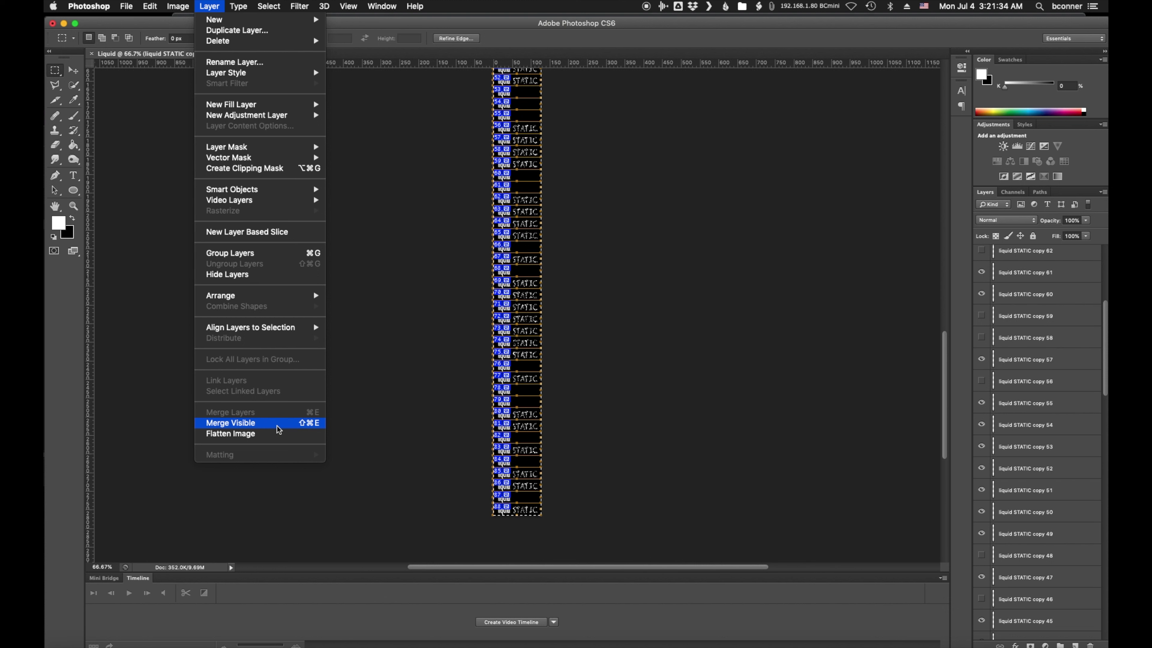
pyautogui.click(241, 436)
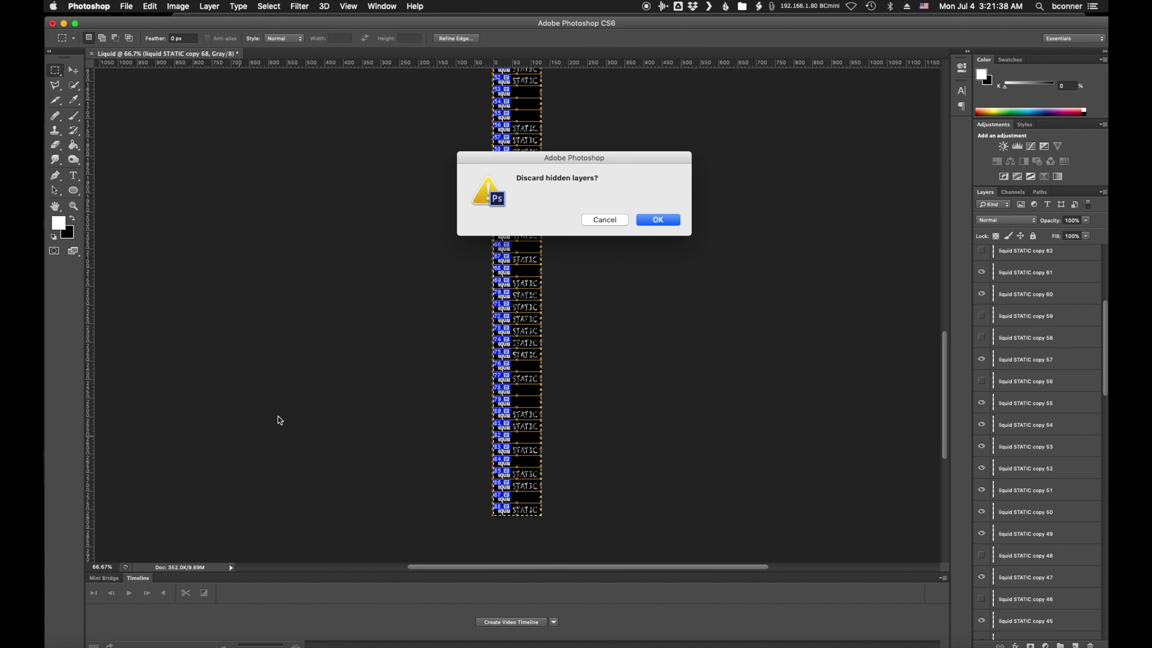
pyautogui.click(647, 219)
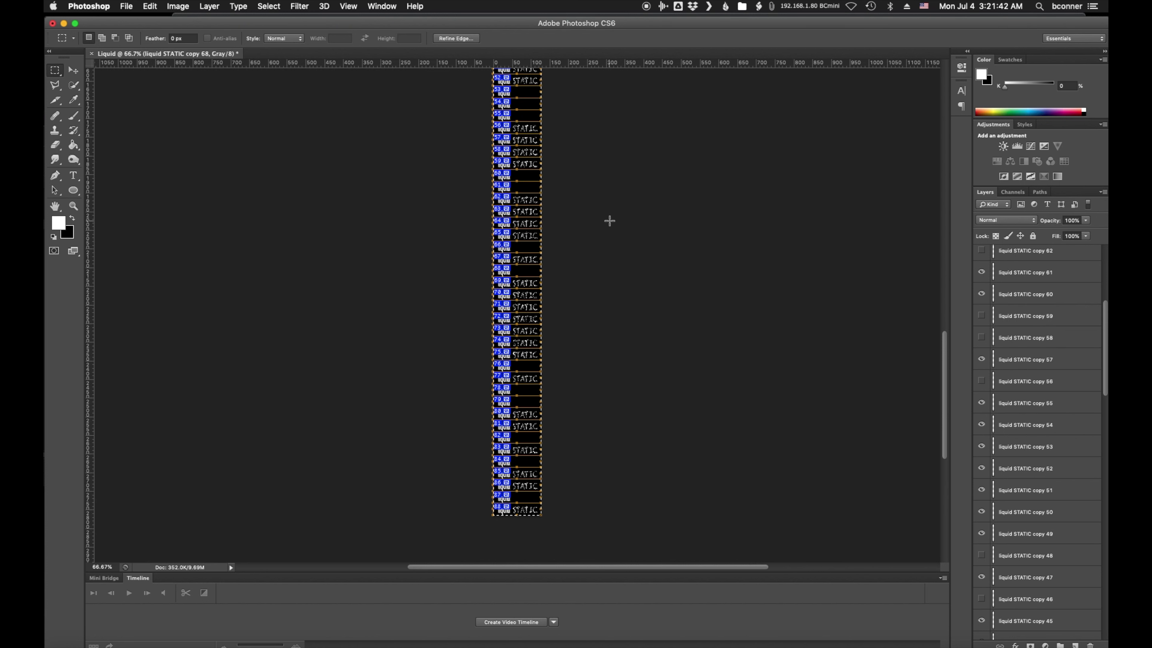
# Save the layered document as Liquid.psd in the demo_work folder, in Photoshop format with layers and Maximize Compatibility enabled.
pyautogui.click(122, 6)
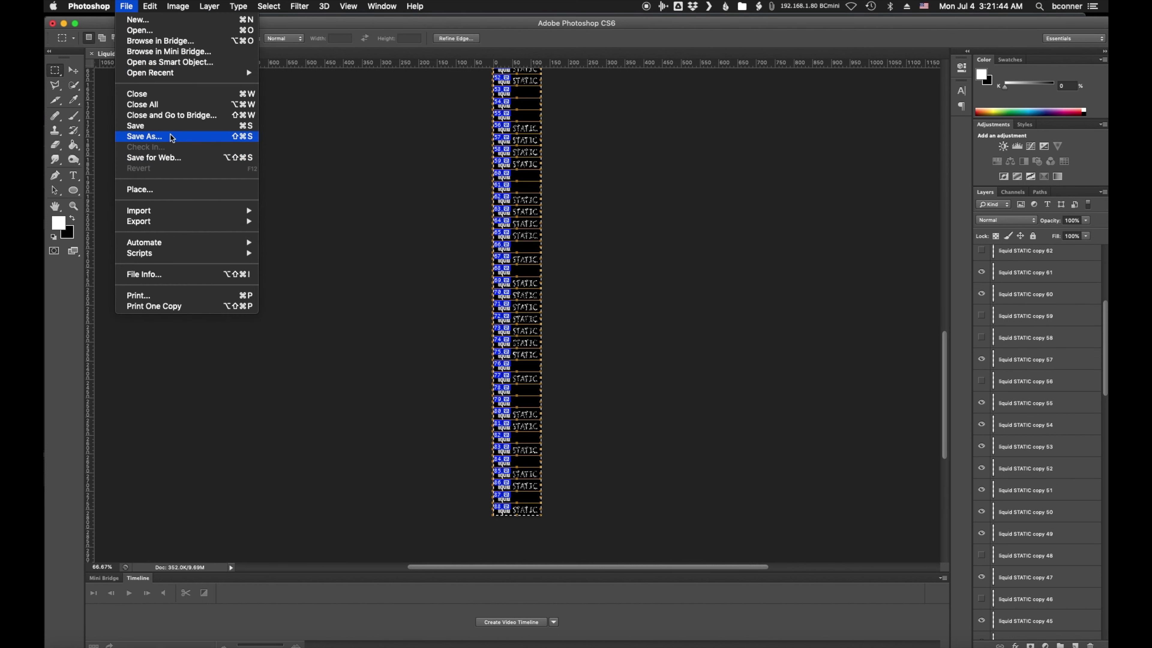
pyautogui.click(173, 131)
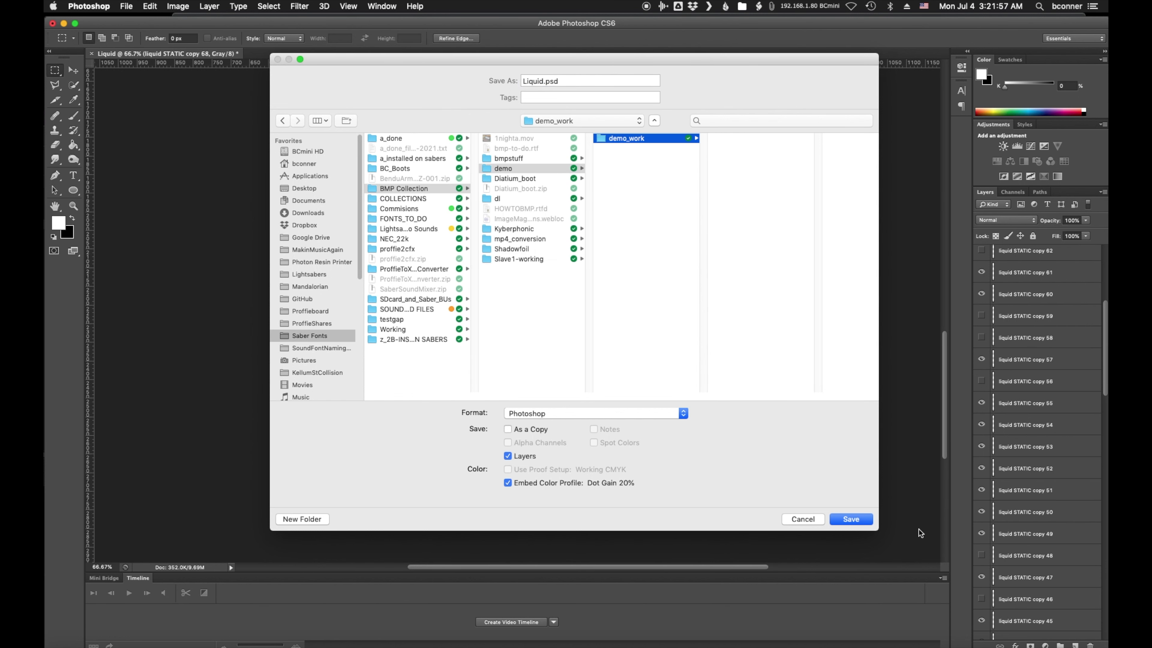
pyautogui.click(837, 515)
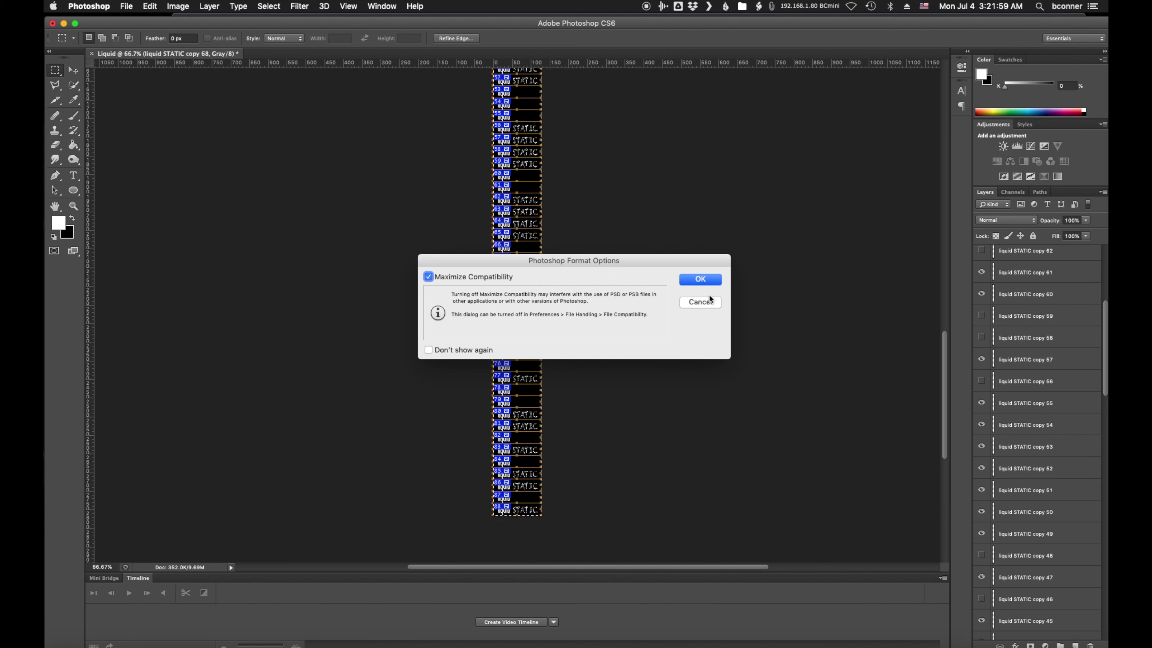
pyautogui.click(700, 278)
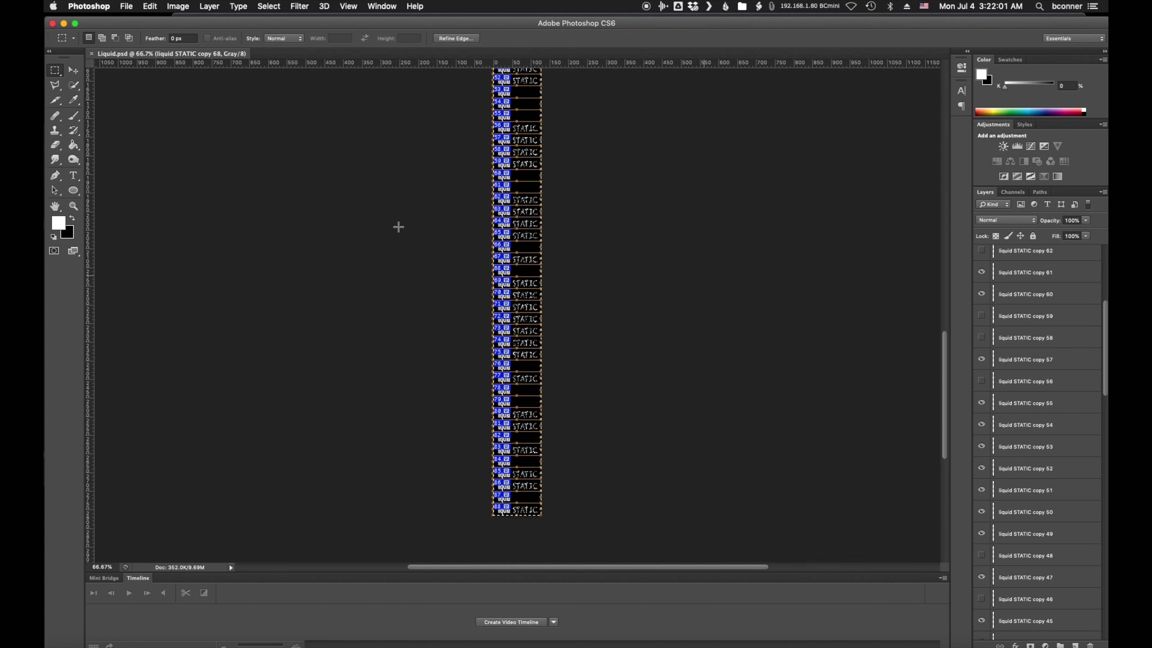
# Flatten the frame strip into a single background layer, discarding the hidden layers.
pyautogui.click(177, 6)
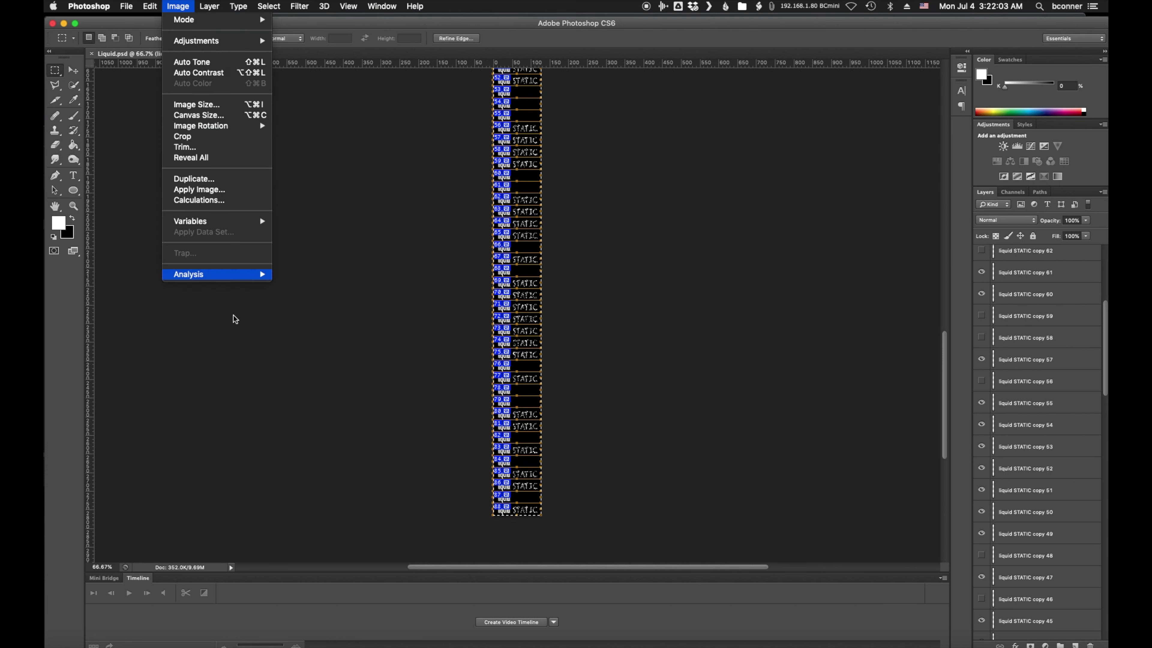
pyautogui.moveTo(209, 6)
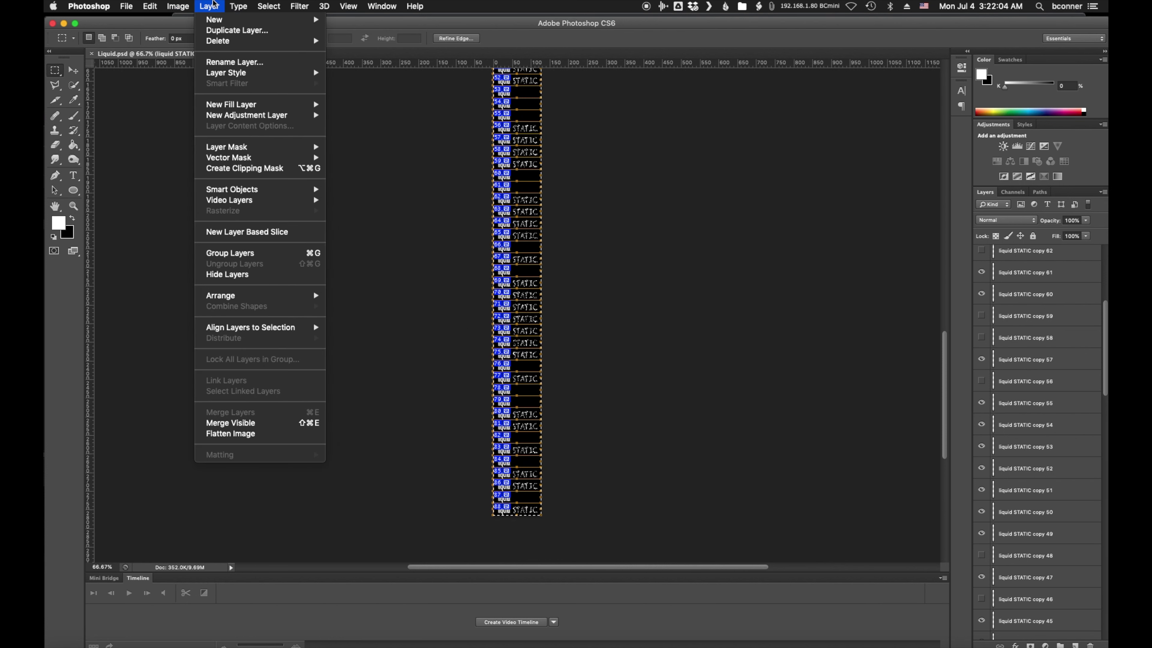
pyautogui.click(271, 434)
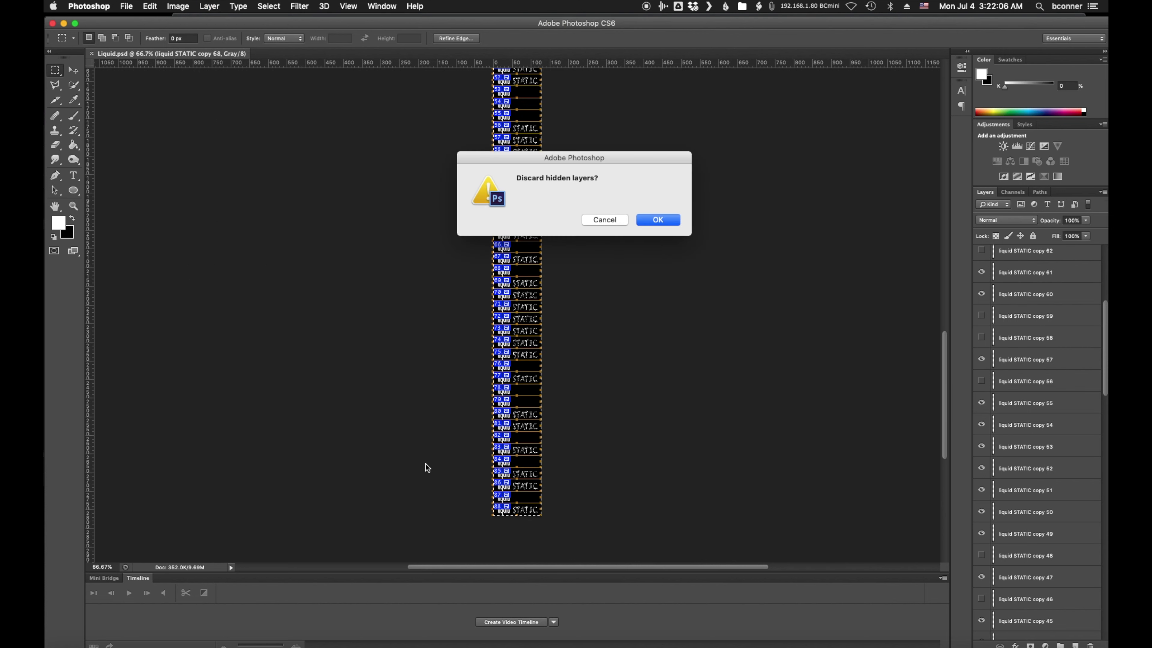
pyautogui.click(656, 221)
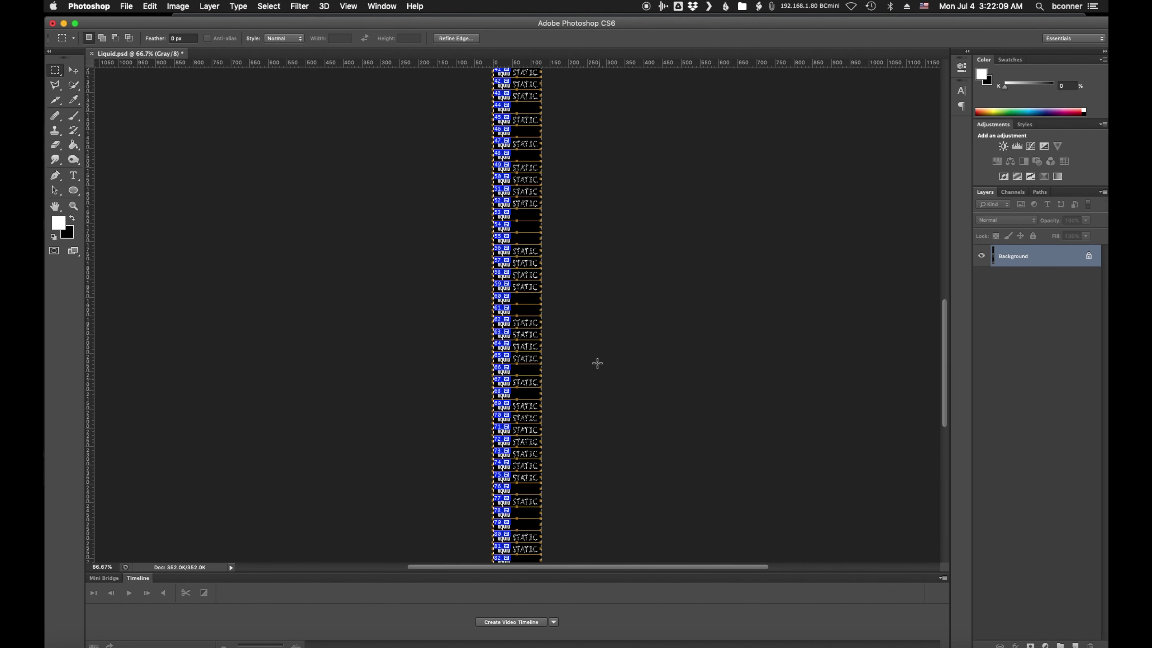
pyautogui.scroll(5, 597, 363)
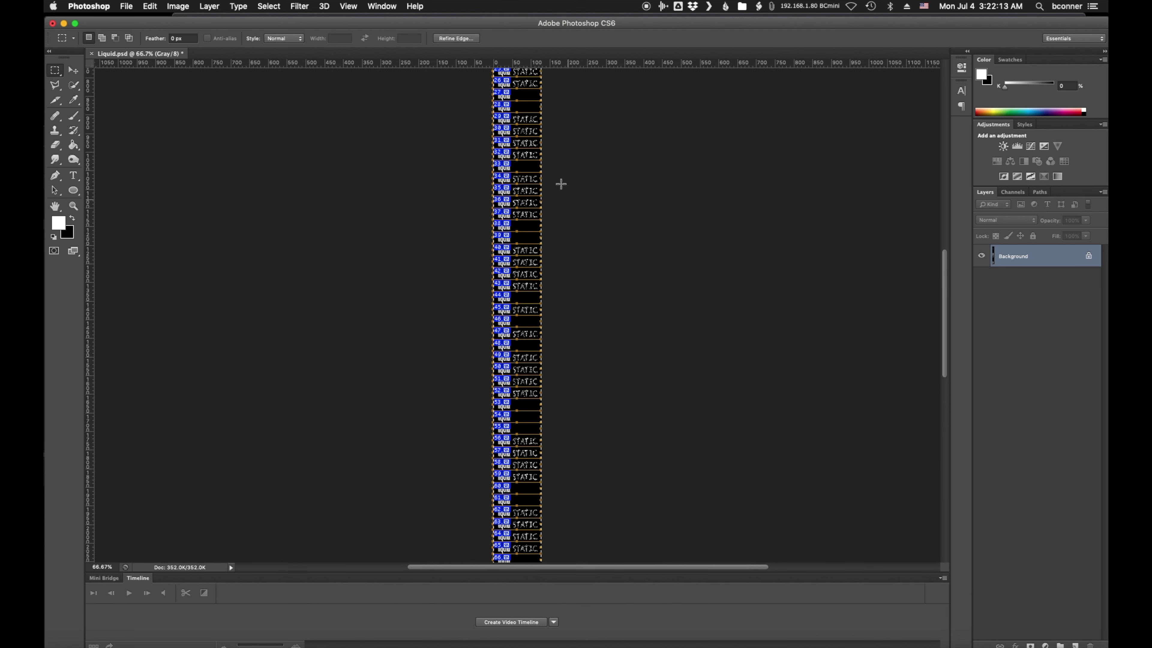
# Open the flattened strip in Save for Web and review its sliced frames in the optimized preview.
pyautogui.click(126, 6)
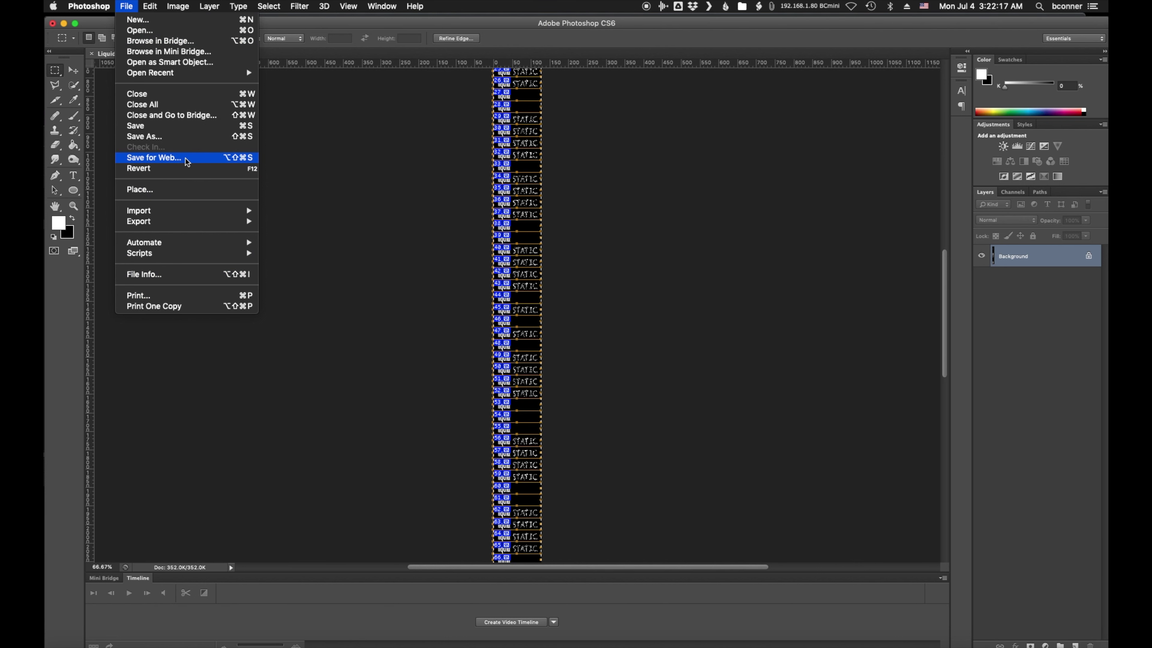
pyautogui.click(186, 158)
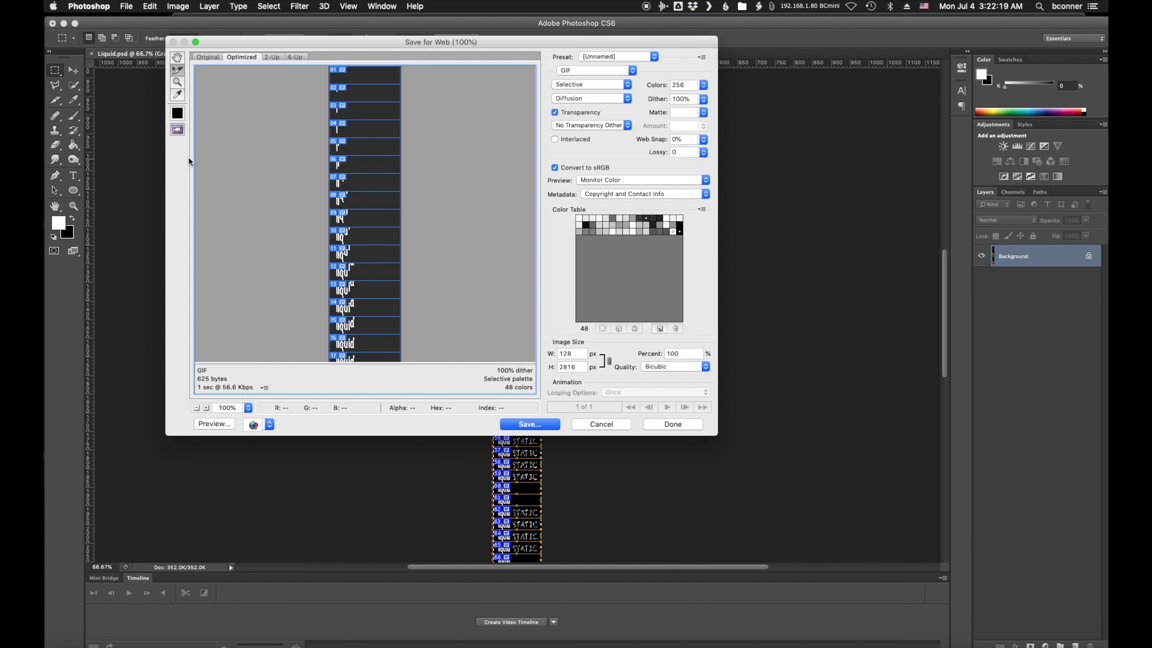
pyautogui.scroll(-20, 323, 212)
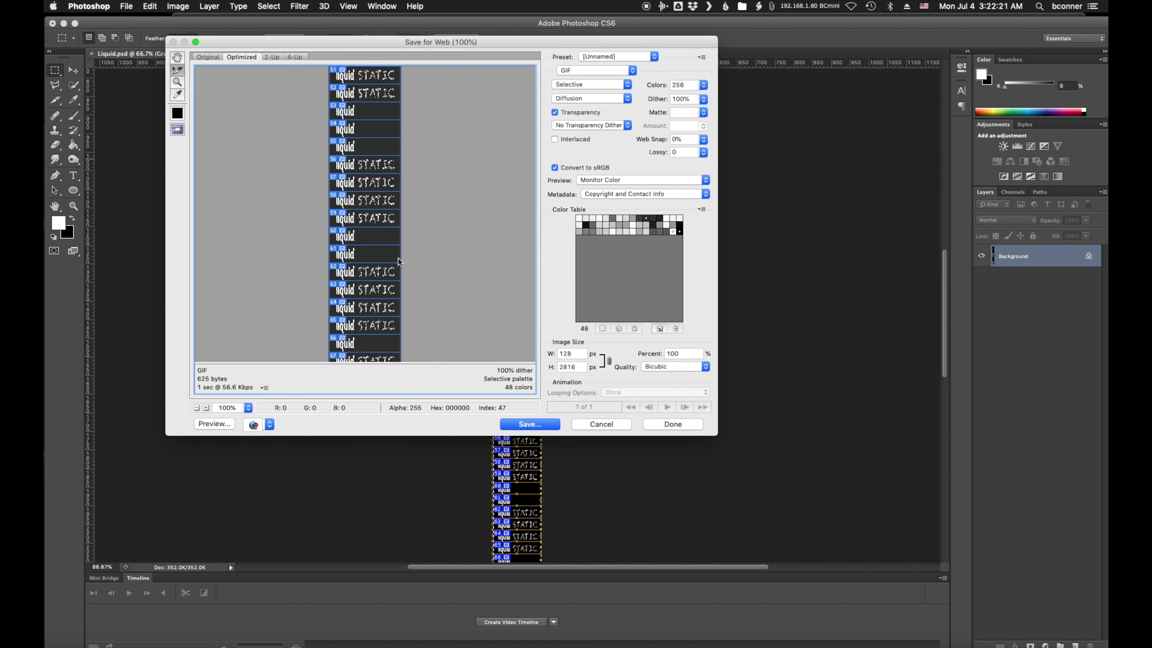
pyautogui.scroll(20, 440, 284)
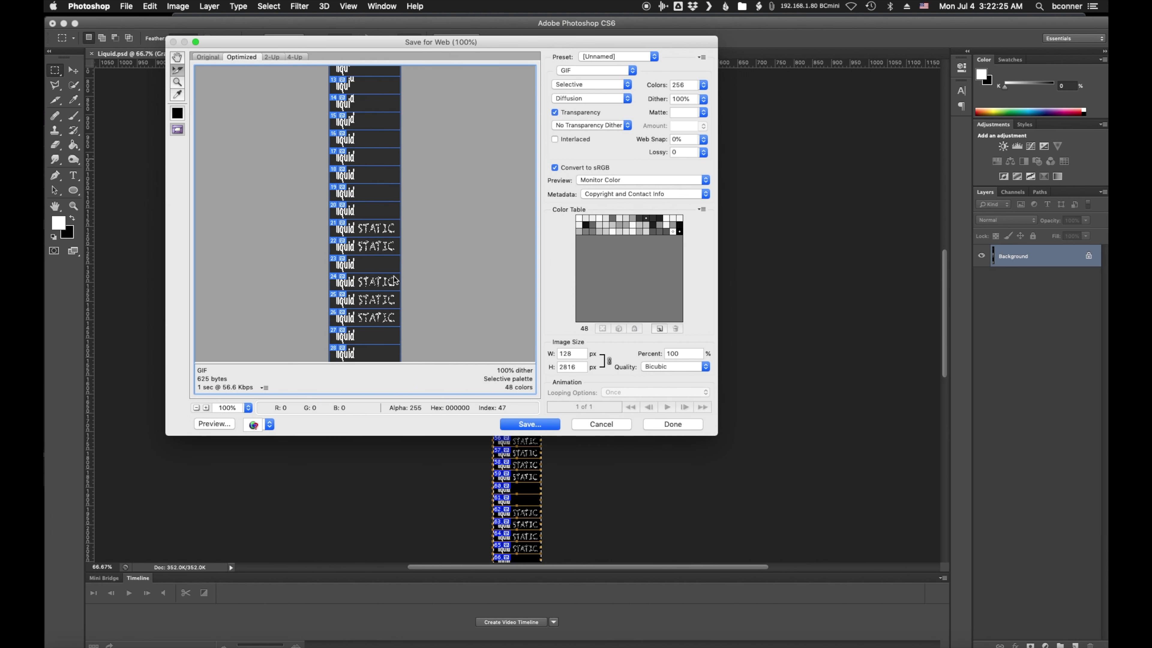
pyautogui.scroll(4, 393, 290)
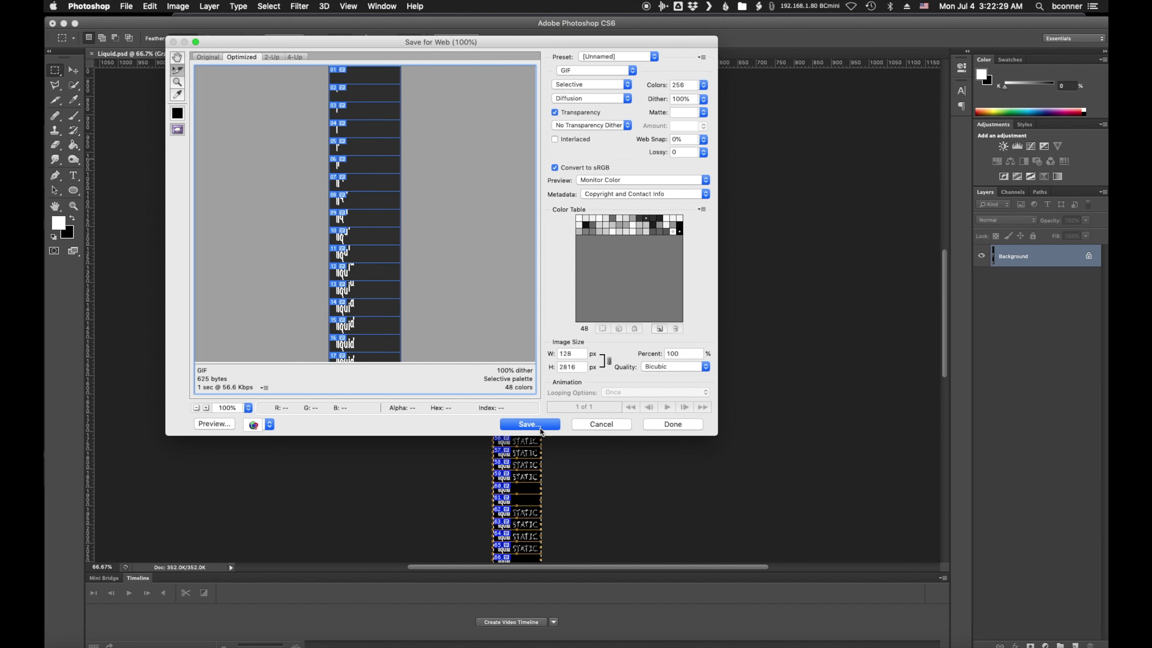
pyautogui.scroll(-10, 363, 214)
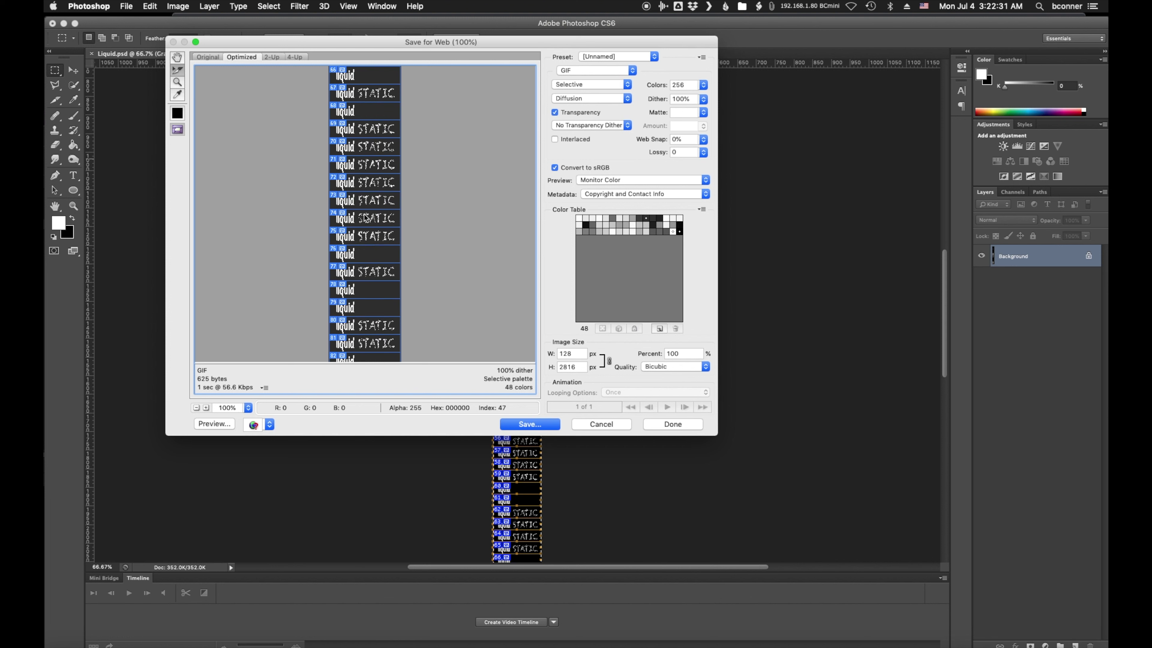
pyautogui.scroll(10, 365, 219)
pyautogui.scroll(-5, 364, 220)
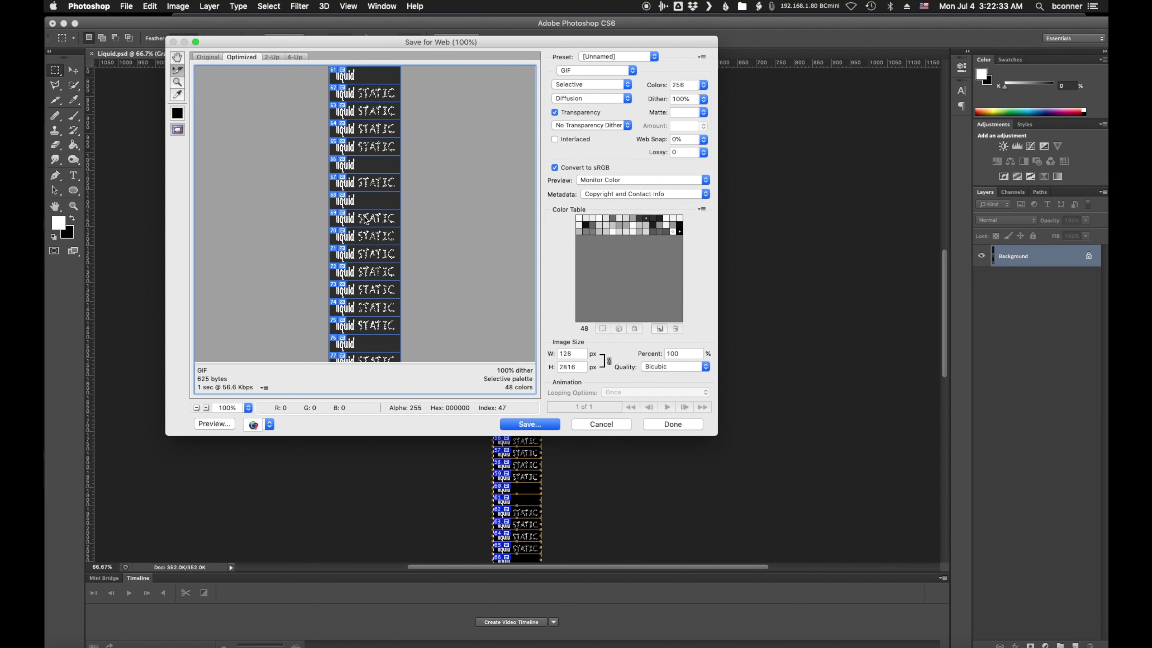
# Select all the slices in the Save for Web preview, from frame 01 through frame 88.
pyautogui.scroll(5, 364, 220)
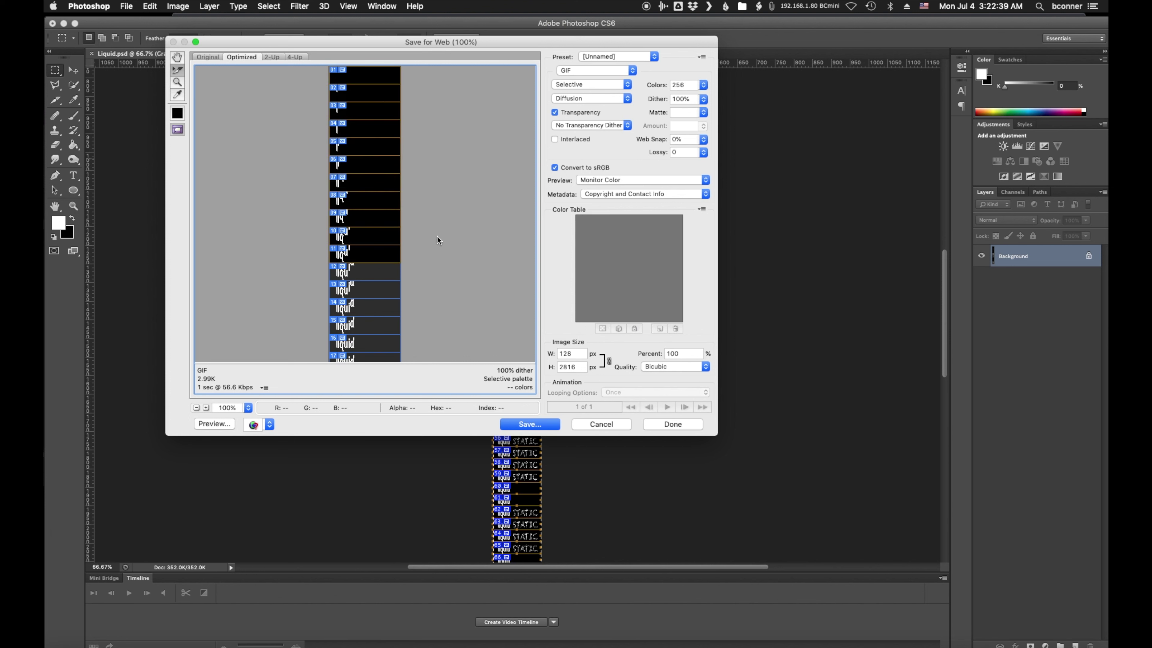
pyautogui.scroll(-15, 445, 369)
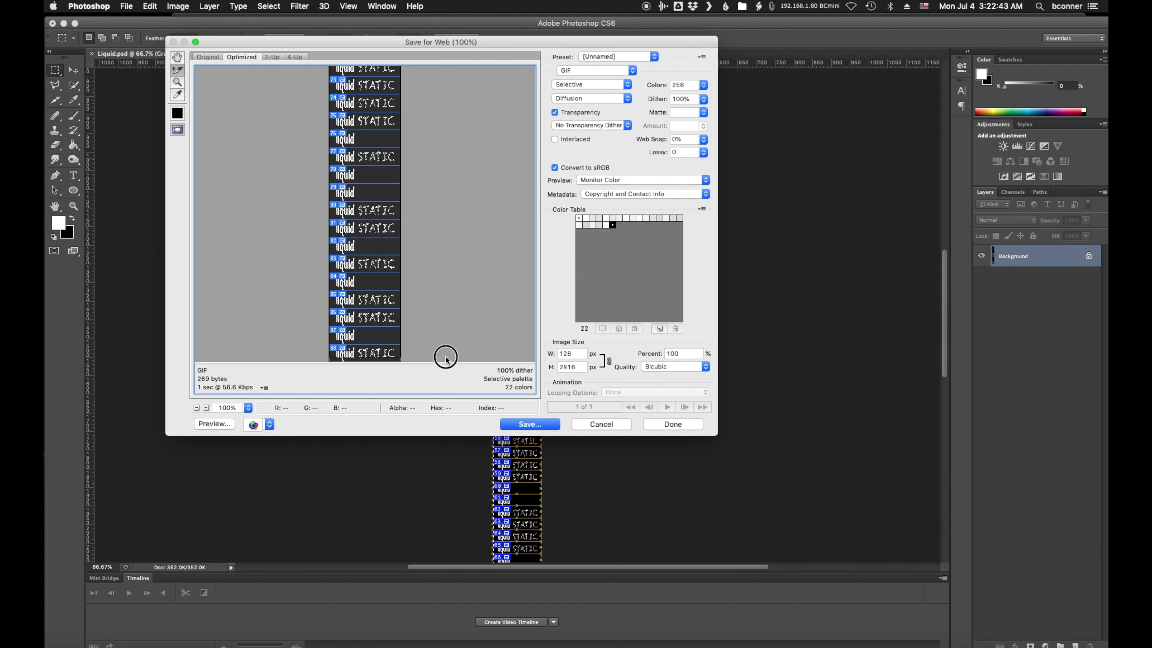
pyautogui.scroll(15, 369, 245)
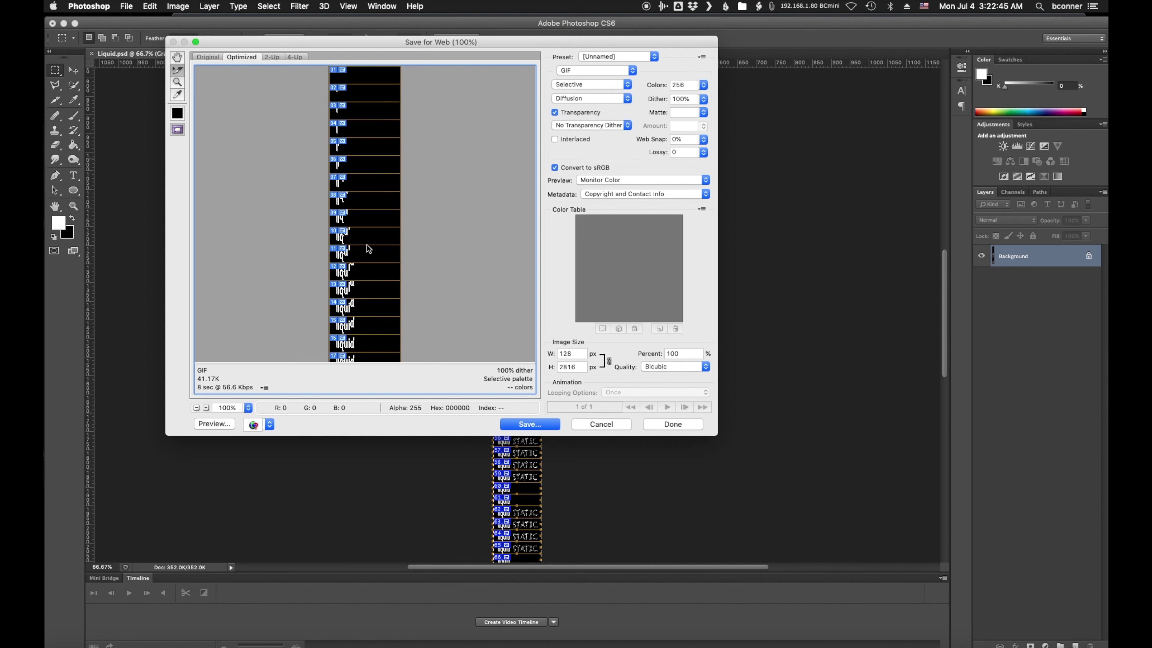
pyautogui.scroll(-15, 369, 242)
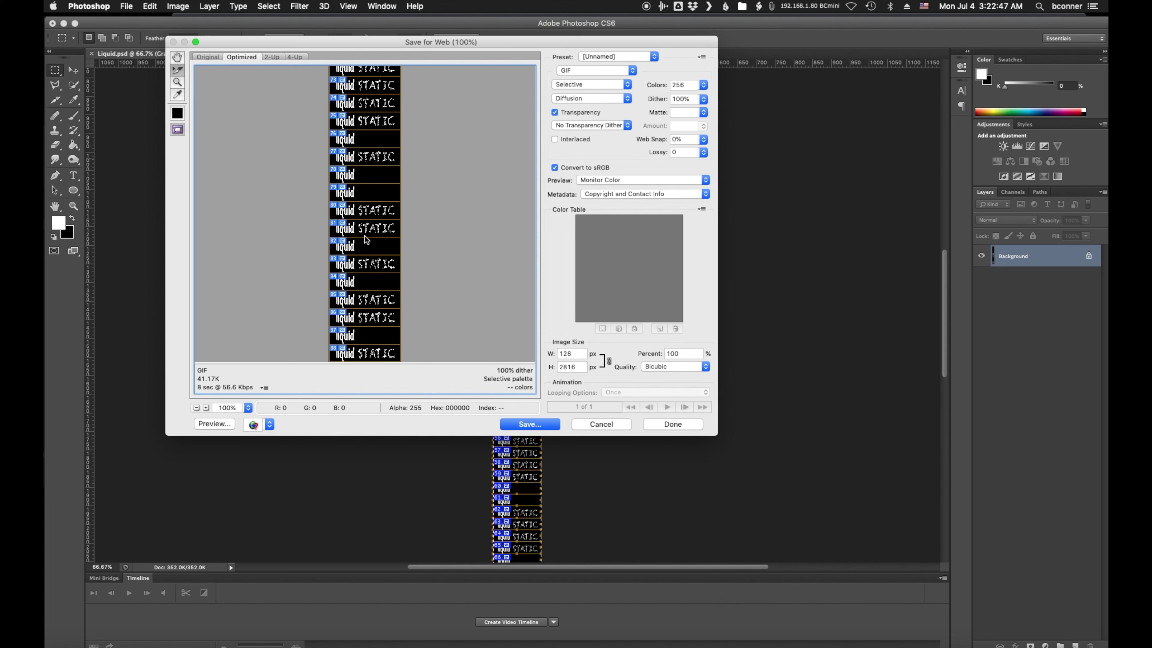
# Apply the JPEGmax preset to the selected slices for JPEG export at maximum quality.
pyautogui.click(619, 55)
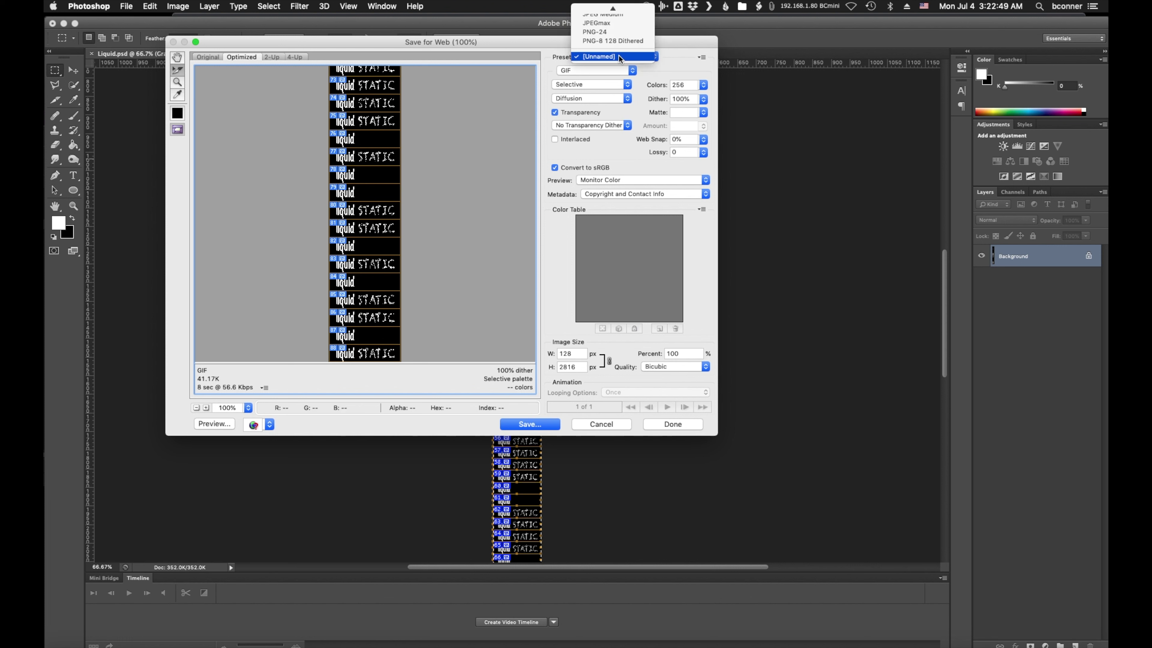
pyautogui.press('Escape')
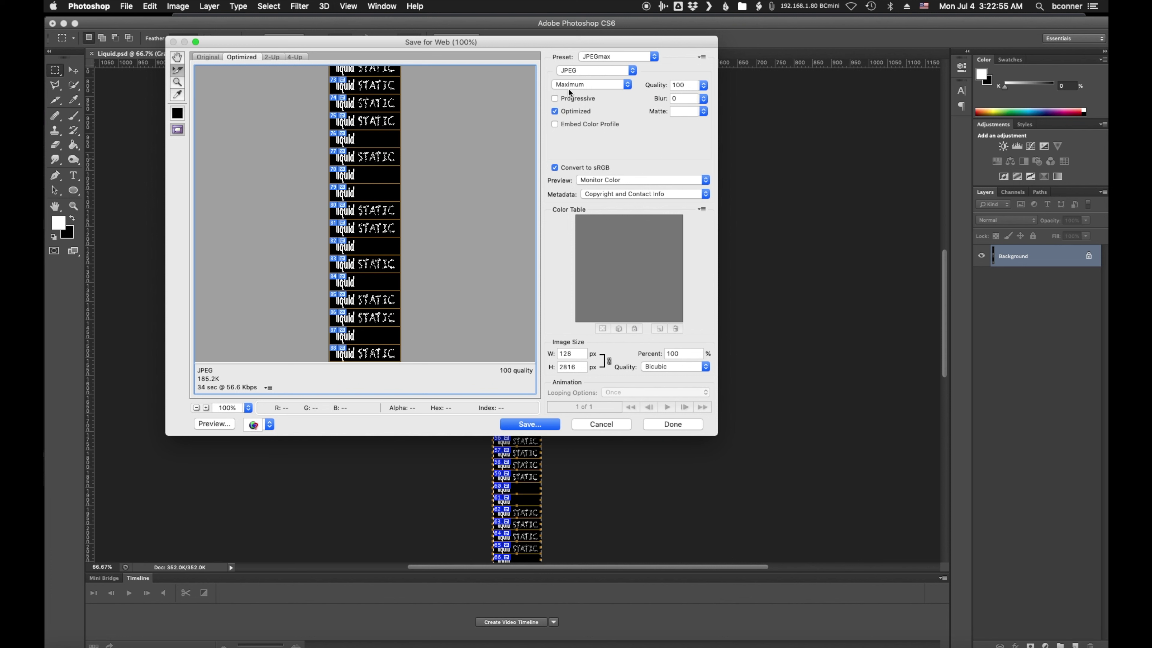
pyautogui.click(554, 168)
# Export all slices as Images Only with default settings into the demo_work folder inside demo.
pyautogui.click(530, 424)
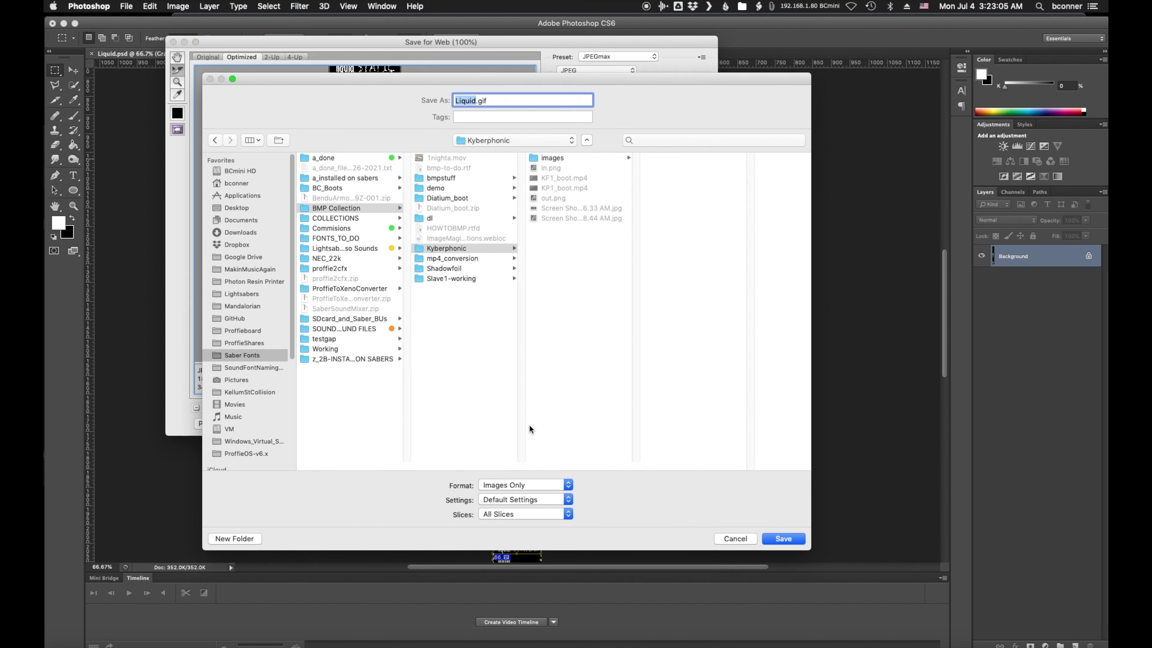
pyautogui.click(465, 189)
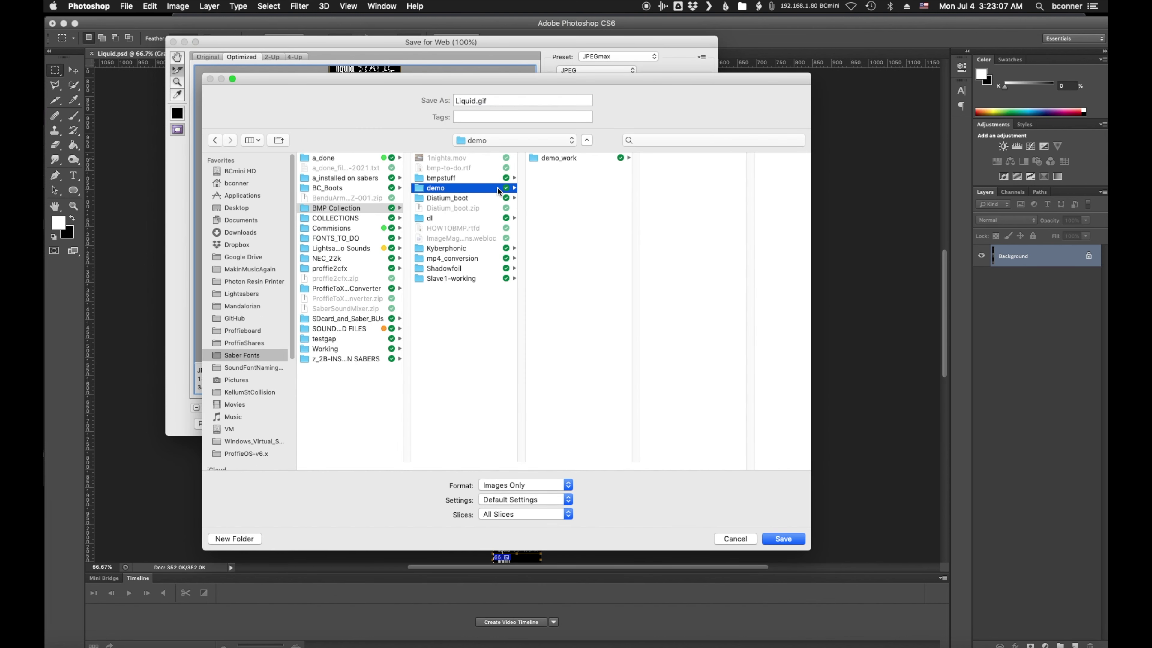
pyautogui.click(560, 157)
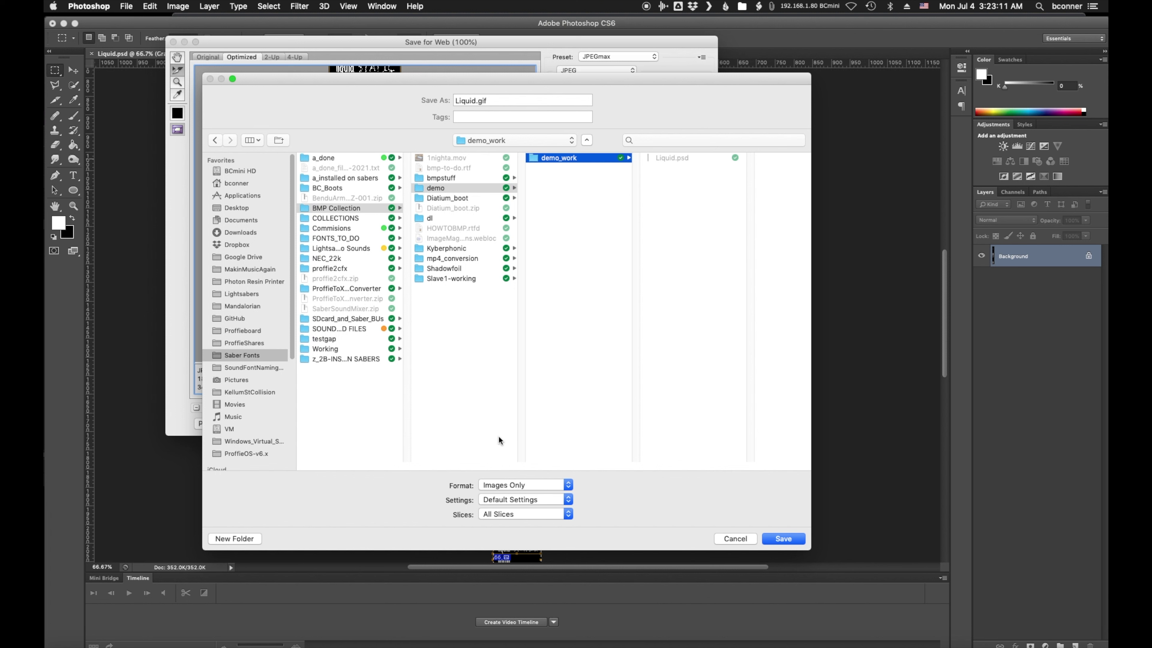
pyautogui.click(516, 486)
pyautogui.click(586, 483)
pyautogui.click(793, 540)
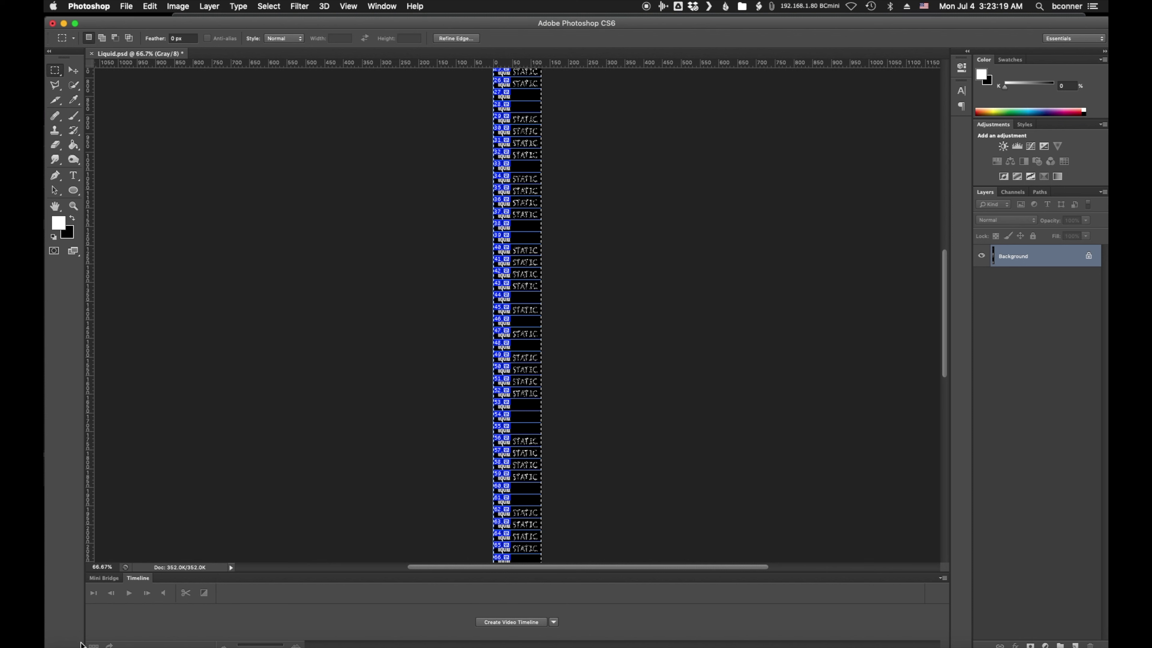
# Switch to Finder and open the exported images folder inside demo_work.
pyautogui.click(58, 646)
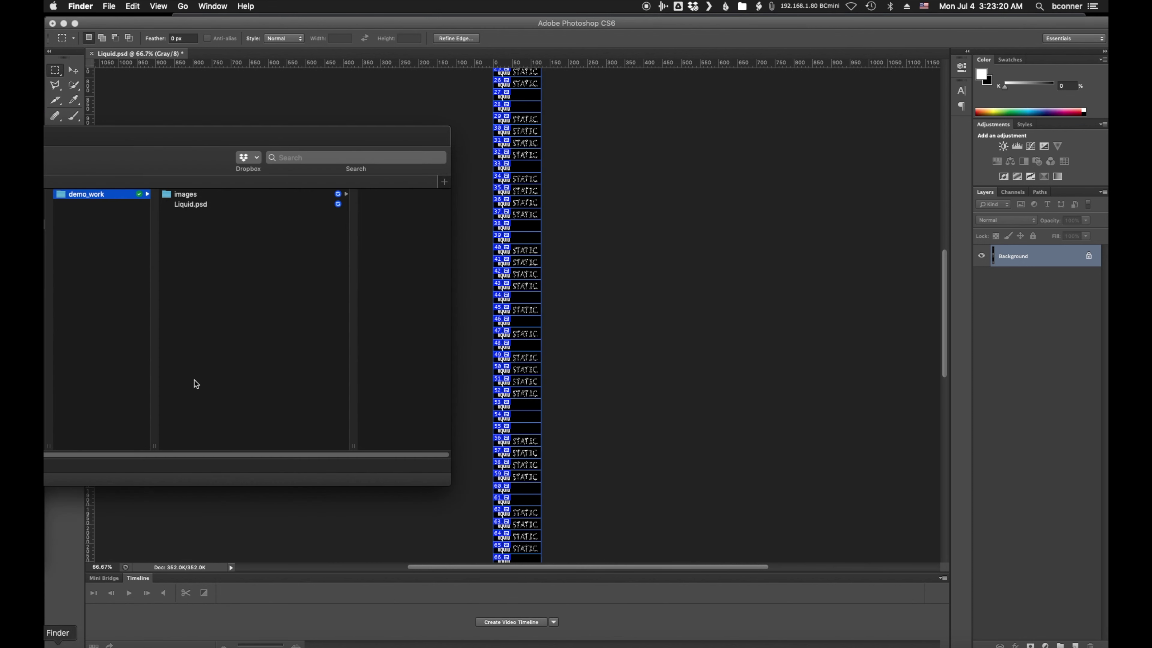
pyautogui.click(204, 196)
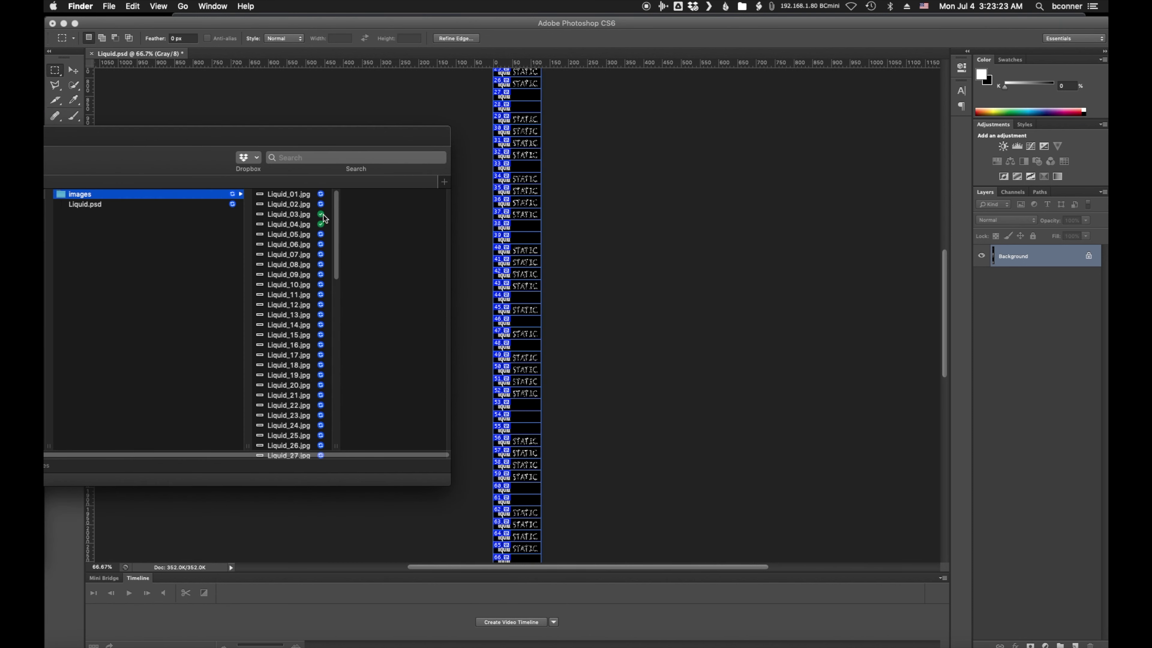
pyautogui.moveTo(334, 209); pyautogui.dragTo(336, 195)
# Examine the previews of the exported frames one after another, from Liquid_01.jpg through Liquid_59.jpg.
pyautogui.click(302, 197)
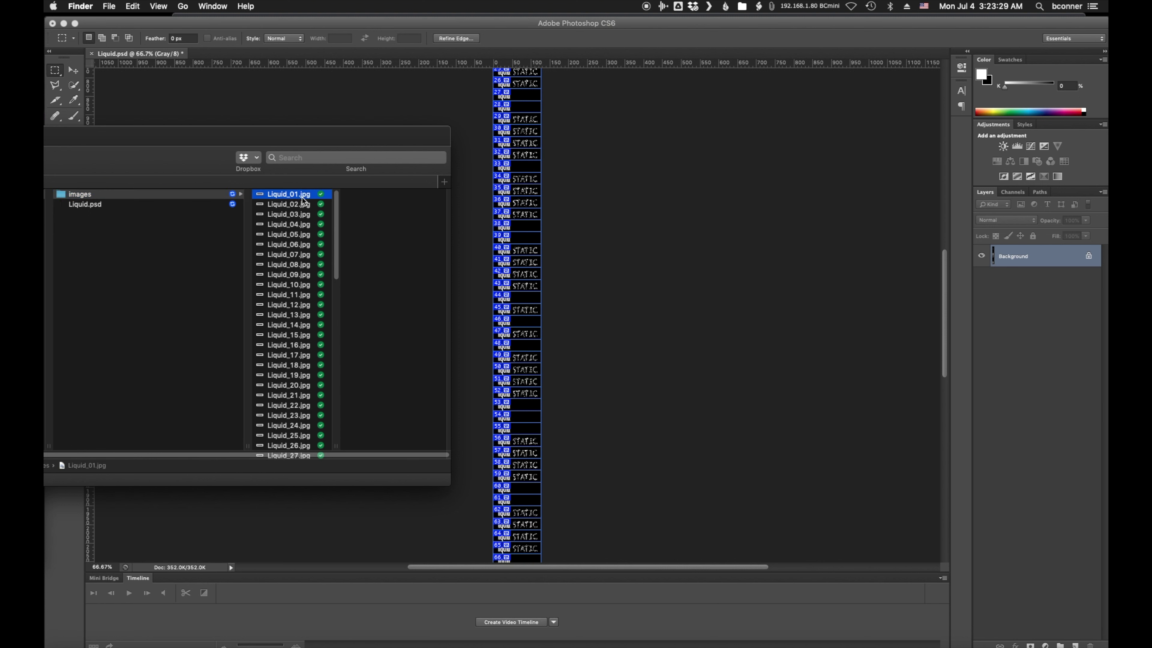
pyautogui.press('Down')
pyautogui.press('Down')
pyautogui.press('Down')
pyautogui.press('Down')
pyautogui.press('Down')
pyautogui.press('Down')
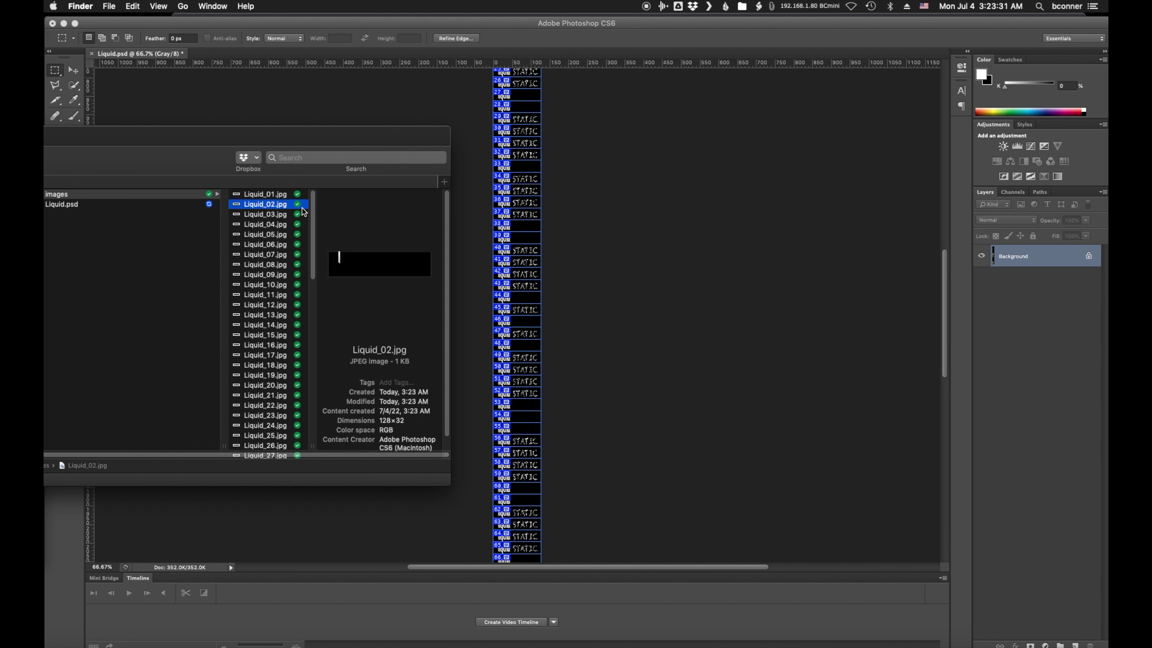
pyautogui.press('Down')
pyautogui.press('Down')
pyautogui.press('Down')
pyautogui.press('Down')
pyautogui.press('Down')
pyautogui.press('Down')
pyautogui.press('Down')
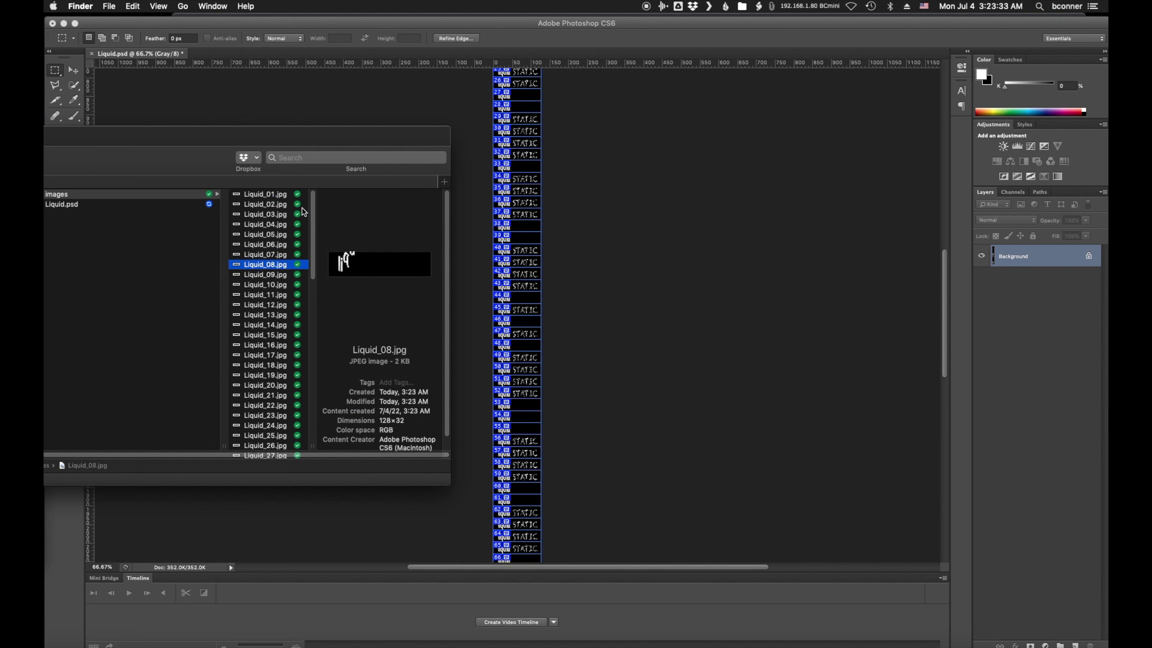
pyautogui.press('Down')
pyautogui.press('Down')
pyautogui.press('Down')
pyautogui.press('Down')
pyautogui.press('Down')
pyautogui.press('Down')
pyautogui.press('Down')
pyautogui.press('Down')
pyautogui.press('Down')
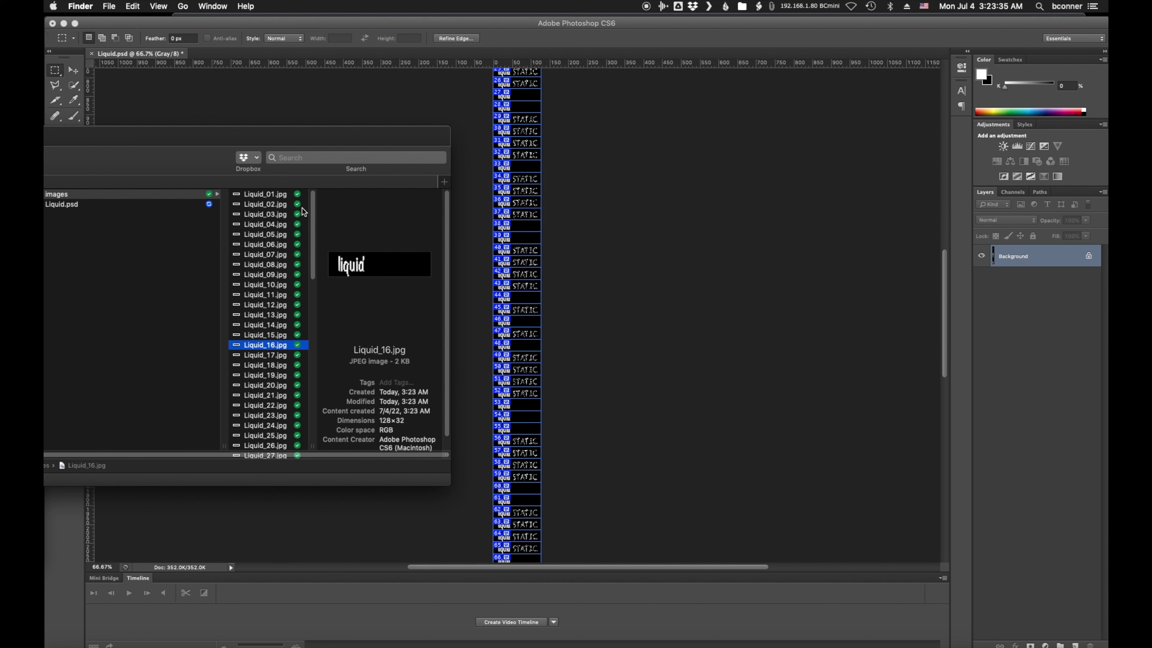
pyautogui.press('Down')
pyautogui.press('Down')
pyautogui.press('Down')
pyautogui.press('Down')
pyautogui.press('Down')
pyautogui.press('Down')
pyautogui.press('Down')
pyautogui.press('Down')
pyautogui.press('Down')
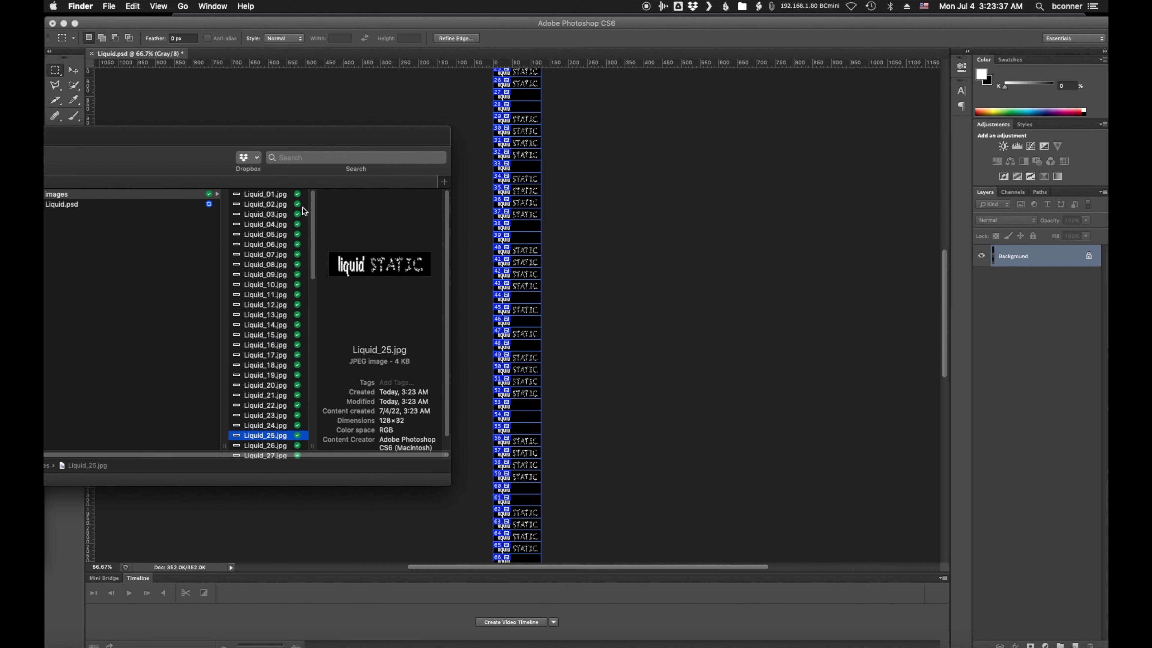
pyautogui.press('Down')
pyautogui.press('Down')
pyautogui.press('Down')
pyautogui.press('Down')
pyautogui.press('Down')
pyautogui.press('Down')
pyautogui.press('Down')
pyautogui.press('Down')
pyautogui.press('Down')
pyautogui.press('Down')
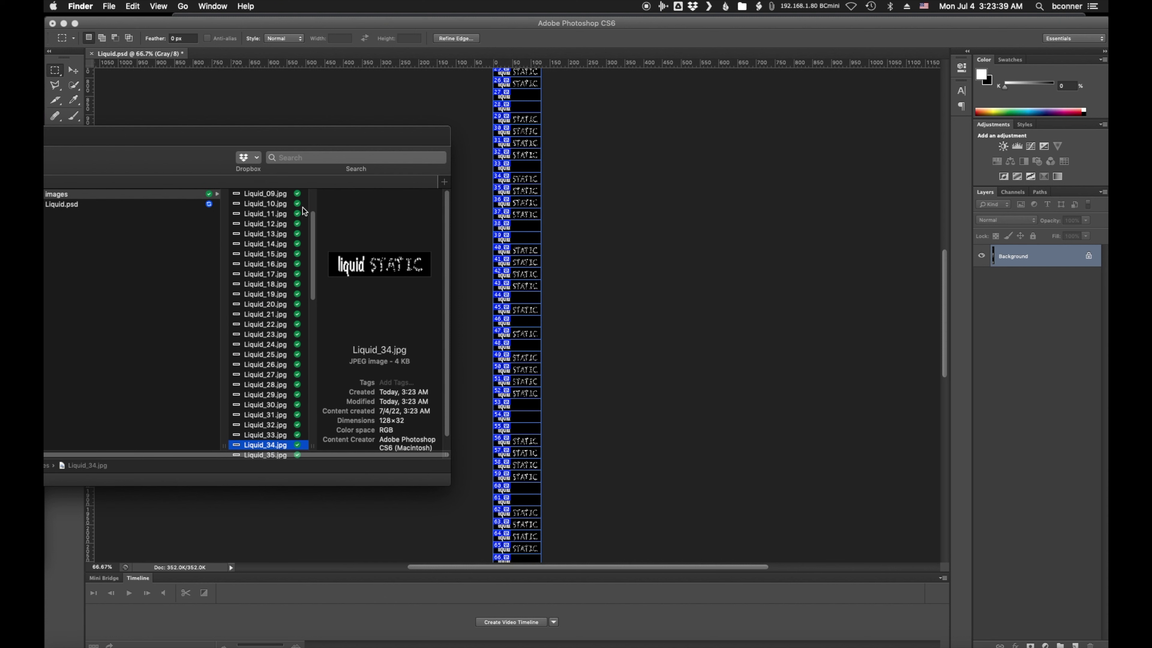
pyautogui.press('Down')
pyautogui.press('Down')
pyautogui.press('Down')
pyautogui.press('Down')
pyautogui.press('Down')
pyautogui.press('Down')
pyautogui.press('Down')
pyautogui.press('Down')
pyautogui.press('Down')
pyautogui.press('Down')
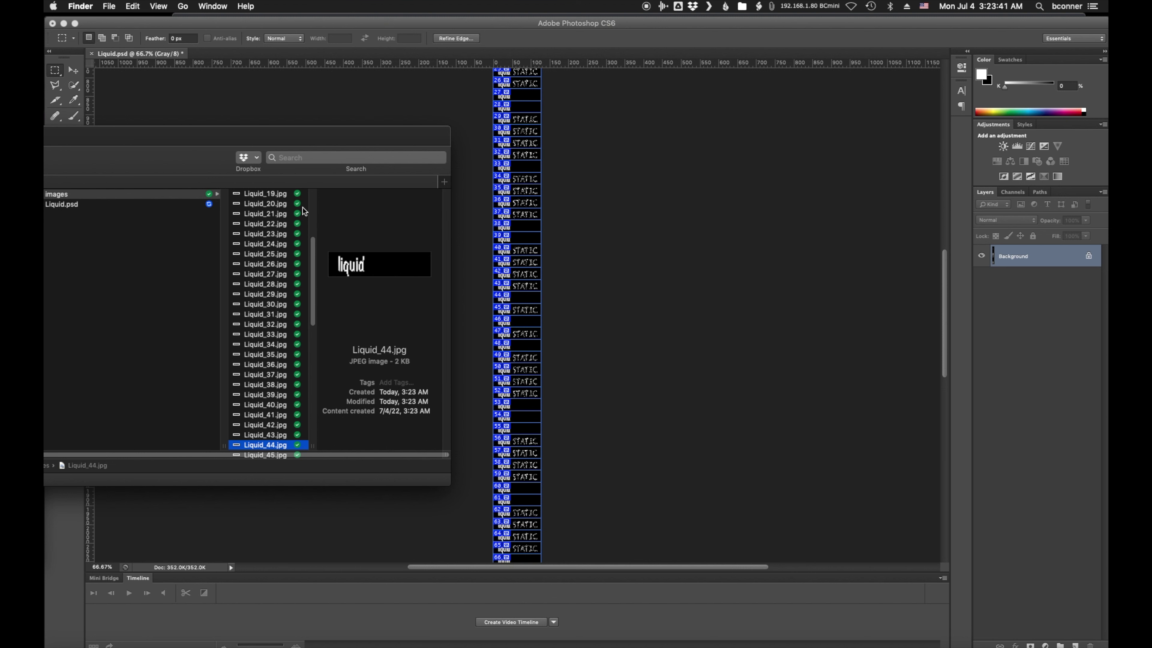
pyautogui.press('Down')
pyautogui.press('Down')
pyautogui.press('Down')
pyautogui.press('Down')
pyautogui.press('Down')
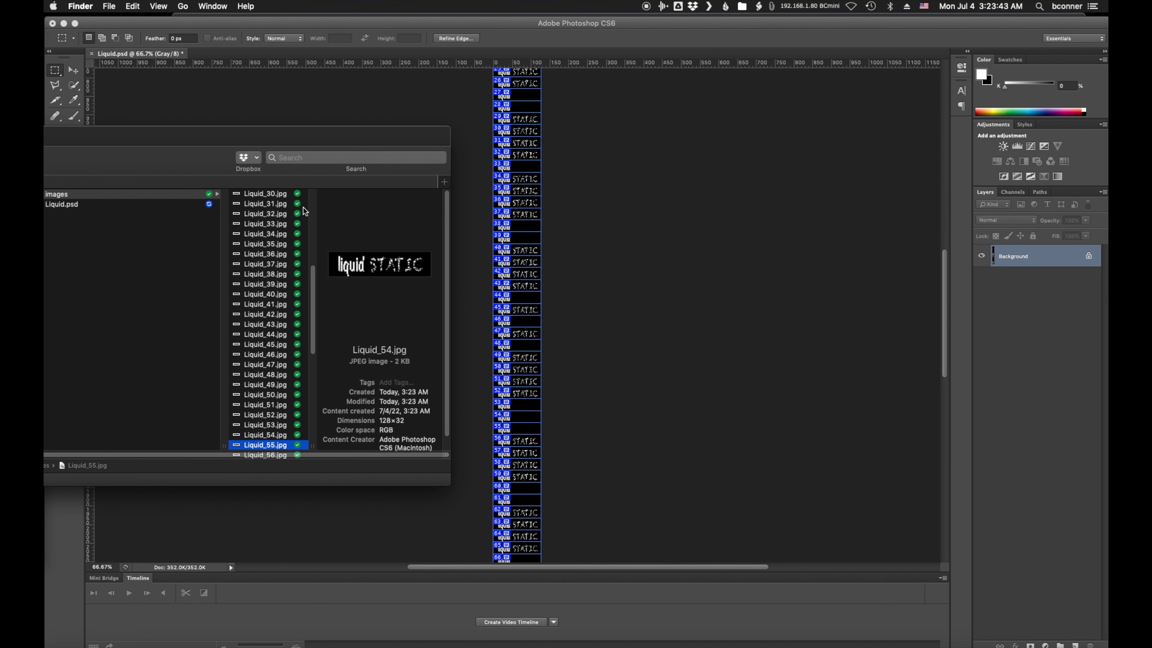
pyautogui.press('Up')
pyautogui.press('Up')
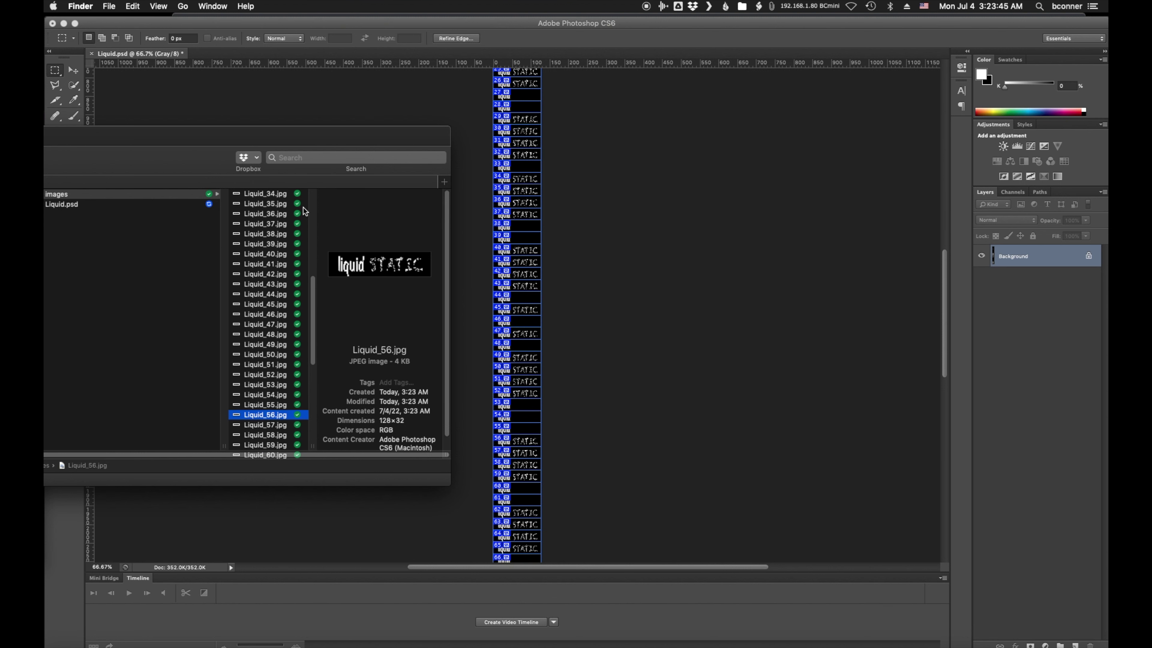
pyautogui.press('Down')
pyautogui.press('Down')
pyautogui.press('Down')
pyautogui.press('Down')
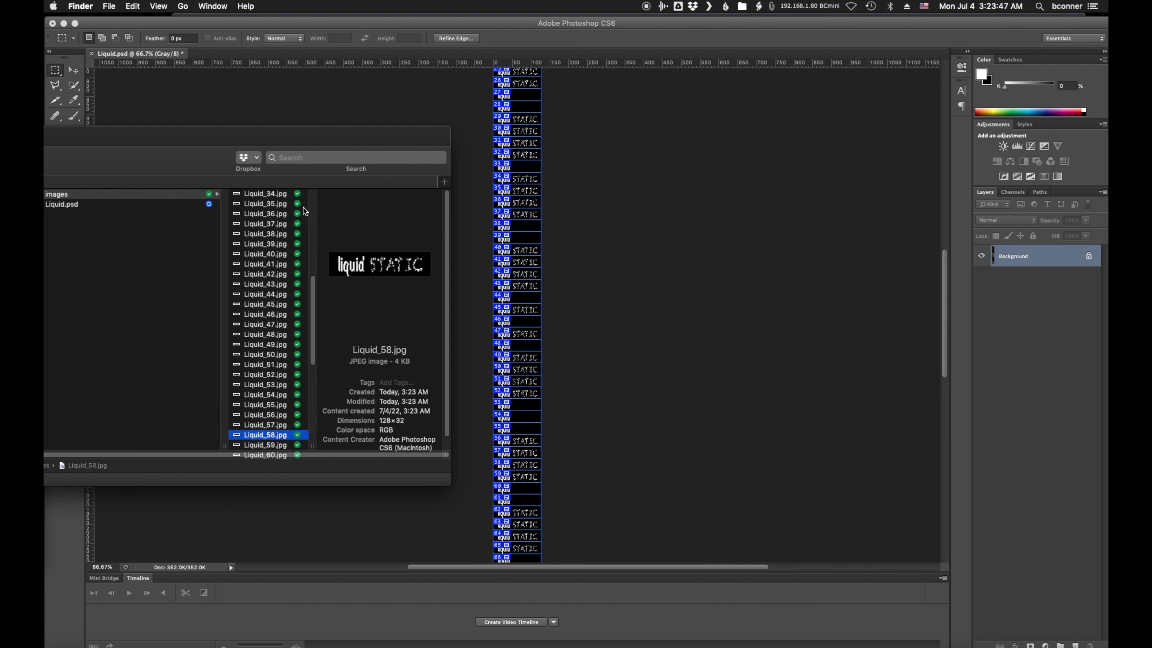
pyautogui.moveTo(316, 277)
pyautogui.mouseDown()
pyautogui.moveTo(316, 386)
pyautogui.moveTo(315, 227)
pyautogui.moveTo(314, 257)
pyautogui.mouseUp()
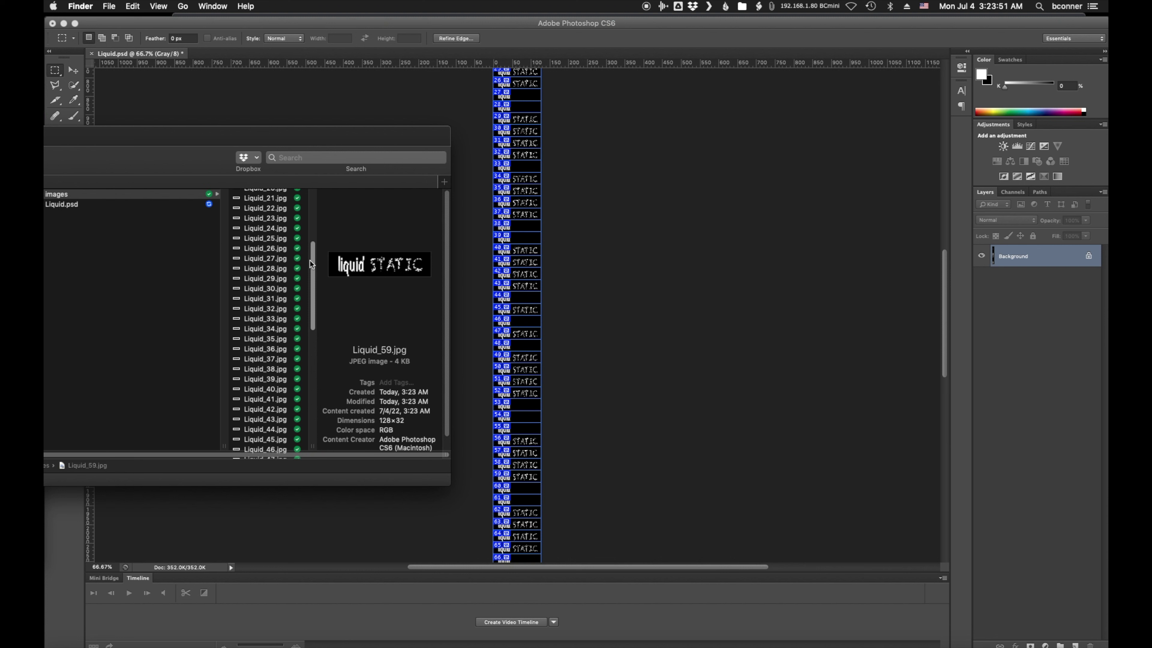
# Switch to Terminal and enlarge its window to about 201×47 characters.
pyautogui.click(462, 643)
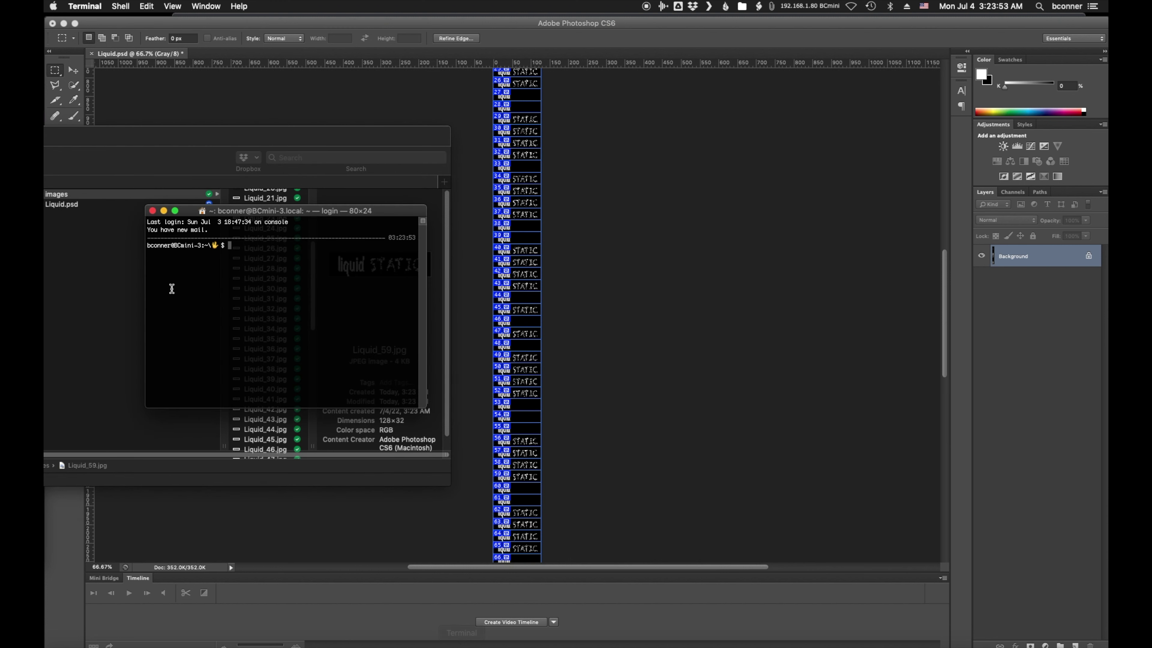
pyautogui.moveTo(193, 200); pyautogui.dragTo(256, 64)
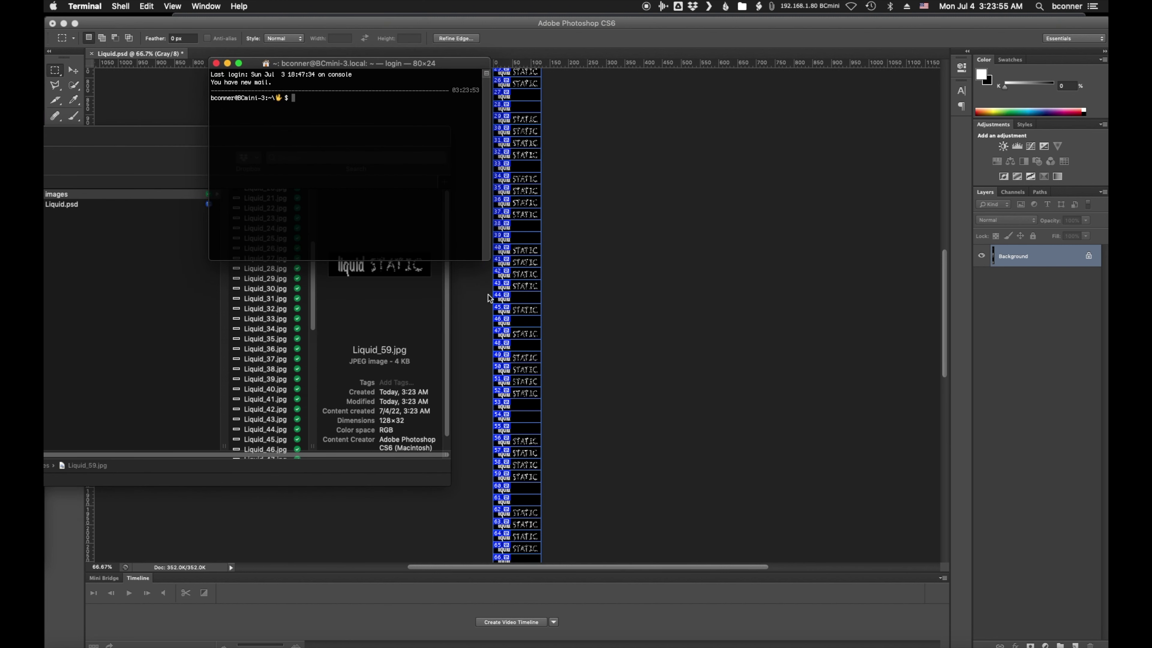
pyautogui.moveTo(488, 259); pyautogui.dragTo(889, 439)
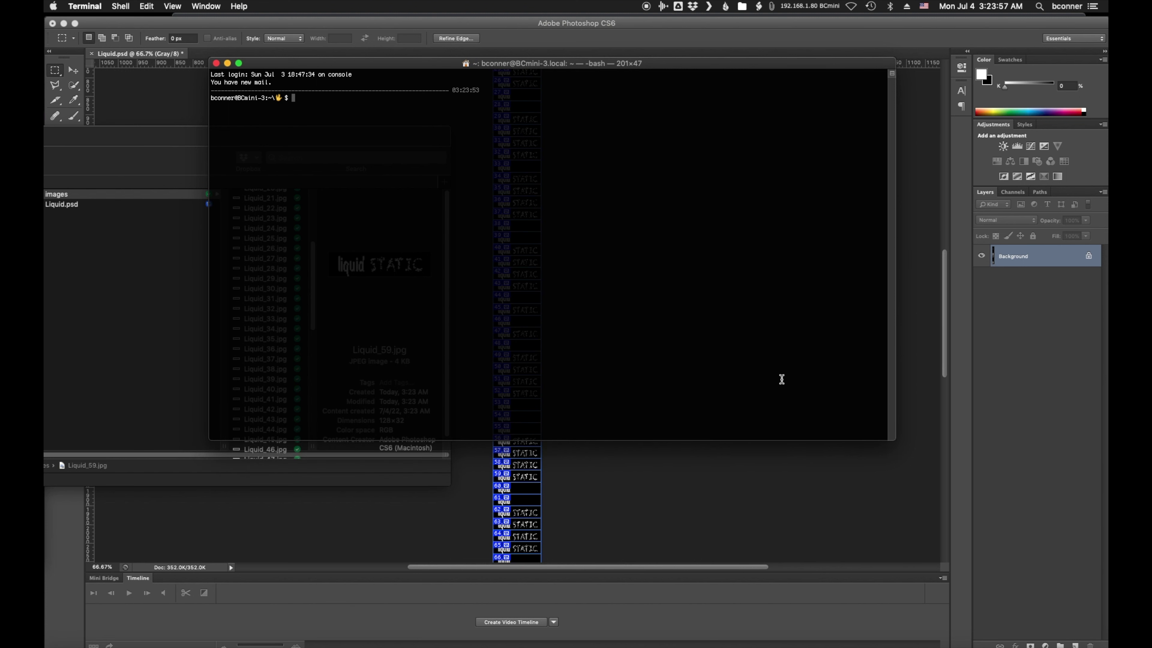
pyautogui.write('imagemagik')
pyautogui.press('BackSpace')
pyautogui.write('ck')
pyautogui.press('BackSpace')
pyautogui.press('BackSpace')
pyautogui.press('BackSpace')
pyautogui.press('BackSpace')
pyautogui.press('BackSpace')
pyautogui.press('BackSpace')
pyautogui.press('BackSpace')
pyautogui.press('BackSpace')
pyautogui.press('BackSpace')
pyautogui.press('BackSpace')
pyautogui.press('BackSpace')
pyautogui.write('brew install')
pyautogui.press('BackSpace')
pyautogui.press('BackSpace')
pyautogui.press('BackSpace')
pyautogui.press('BackSpace')
pyautogui.press('BackSpace')
pyautogui.press('BackSpace')
pyautogui.press('BackSpace')
pyautogui.press('BackSpace')
pyautogui.press('BackSpace')
pyautogui.press('BackSpace')
pyautogui.press('BackSpace')
pyautogui.press('BackSpace')
pyautogui.press('BackSpace')
# Look through the shell history for earlier ImageMagick convert commands, such as convert -monochrome KF1_??.bmp KF_boot.pbm.
pyautogui.write('convert -monochrome KF1_??.bmp KF_boot.pbm')
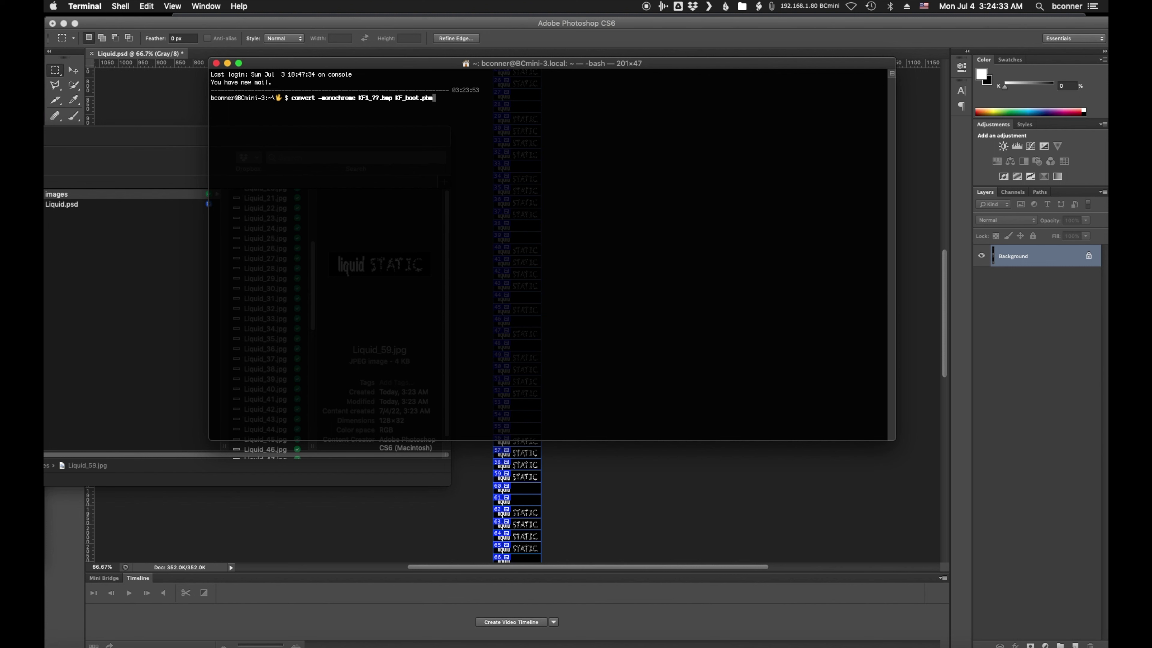
pyautogui.press('Up')
pyautogui.press('Up')
pyautogui.press('Up')
pyautogui.press('Up')
pyautogui.press('Up')
pyautogui.press('Up')
pyautogui.press('Down')
pyautogui.press('Down')
pyautogui.press('Down')
pyautogui.press('Down')
pyautogui.press('Down')
pyautogui.press('Down')
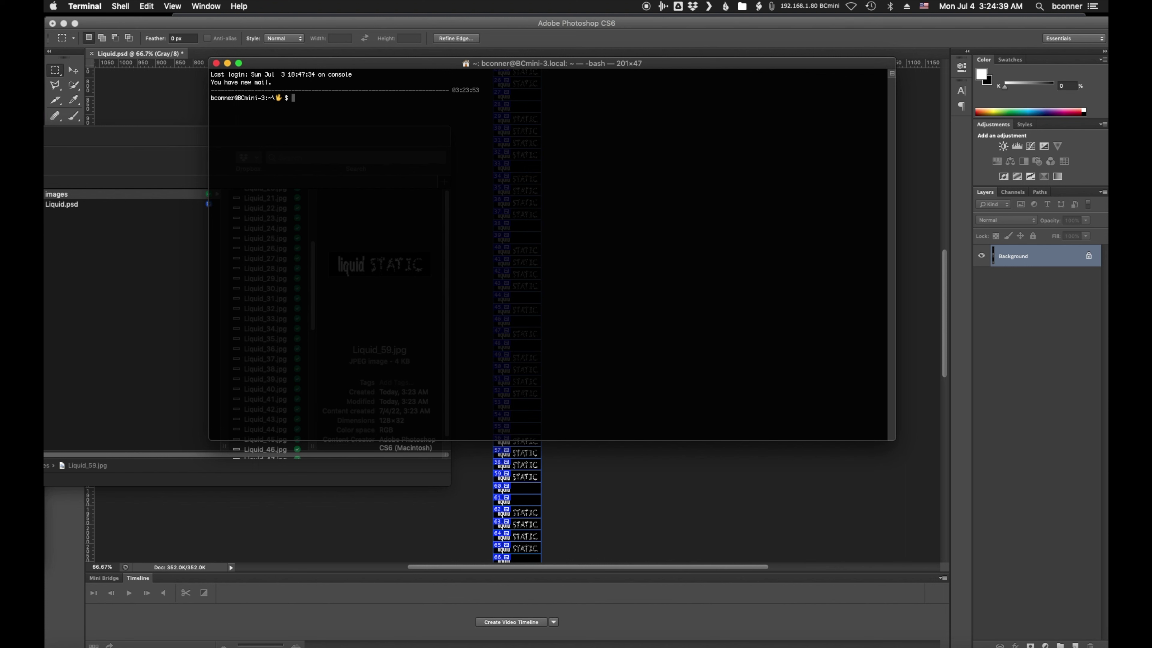
pyautogui.press('Up')
pyautogui.press('Down')
# Rearrange the Terminal and Finder windows to expose the images folder, and narrow the demo_work column in Finder.
pyautogui.moveTo(382, 65); pyautogui.dragTo(517, 38)
pyautogui.moveTo(279, 137); pyautogui.dragTo(326, 121)
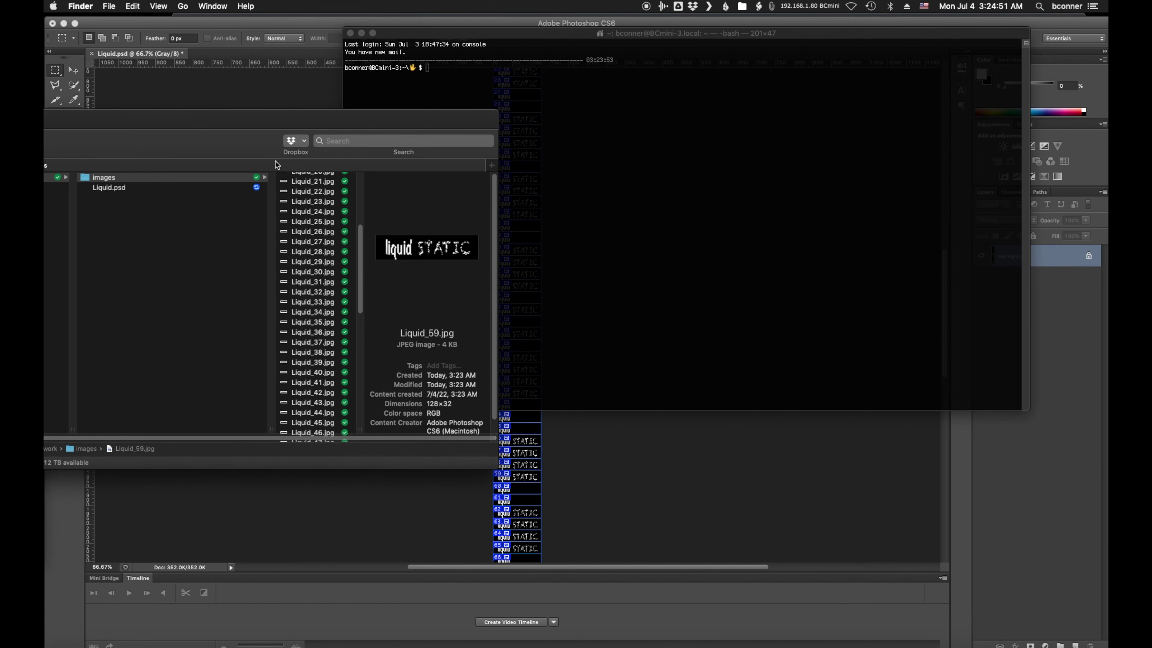
pyautogui.moveTo(271, 426); pyautogui.dragTo(192, 419)
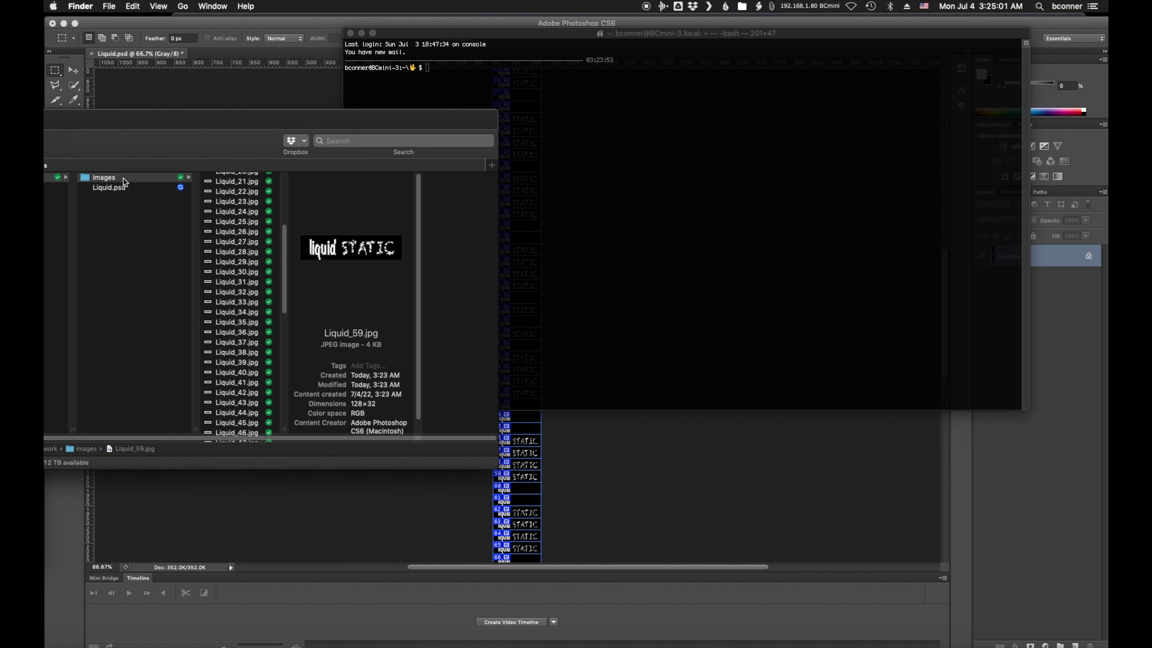
# Change the shell's working directory to the images folder inside demo/demo_work with cd.
pyautogui.click(557, 214)
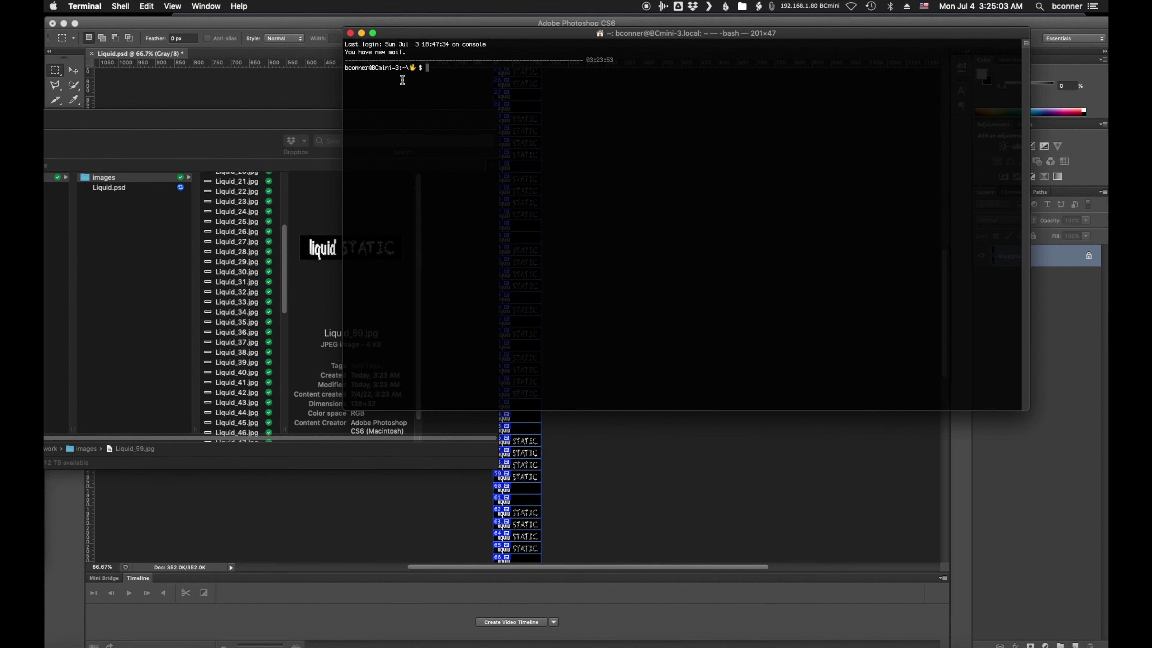
pyautogui.write('cd')
pyautogui.moveTo(94, 179); pyautogui.dragTo(530, 162)
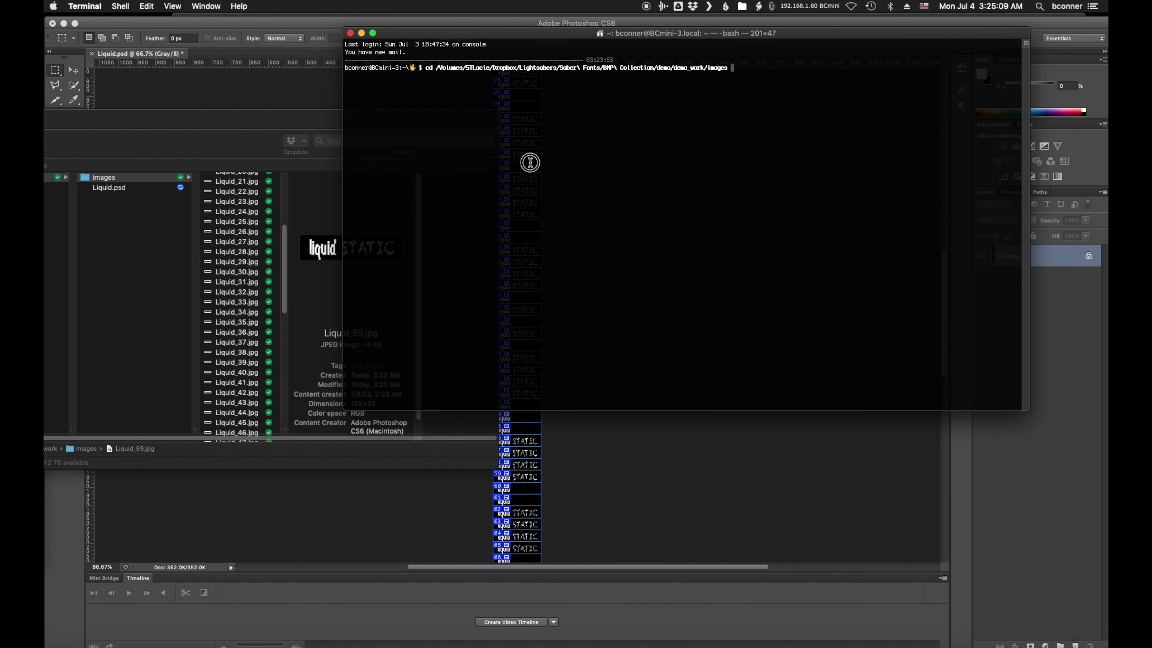
pyautogui.press('Return')
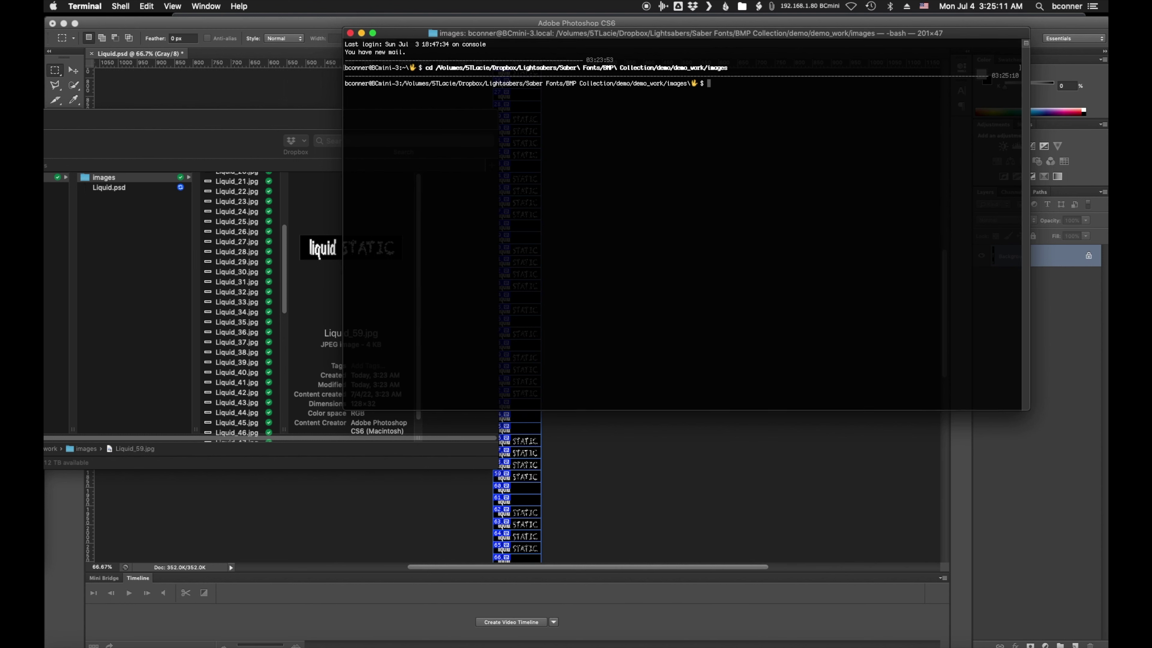
pyautogui.press('Return')
pyautogui.press('Return')
pyautogui.press('Return')
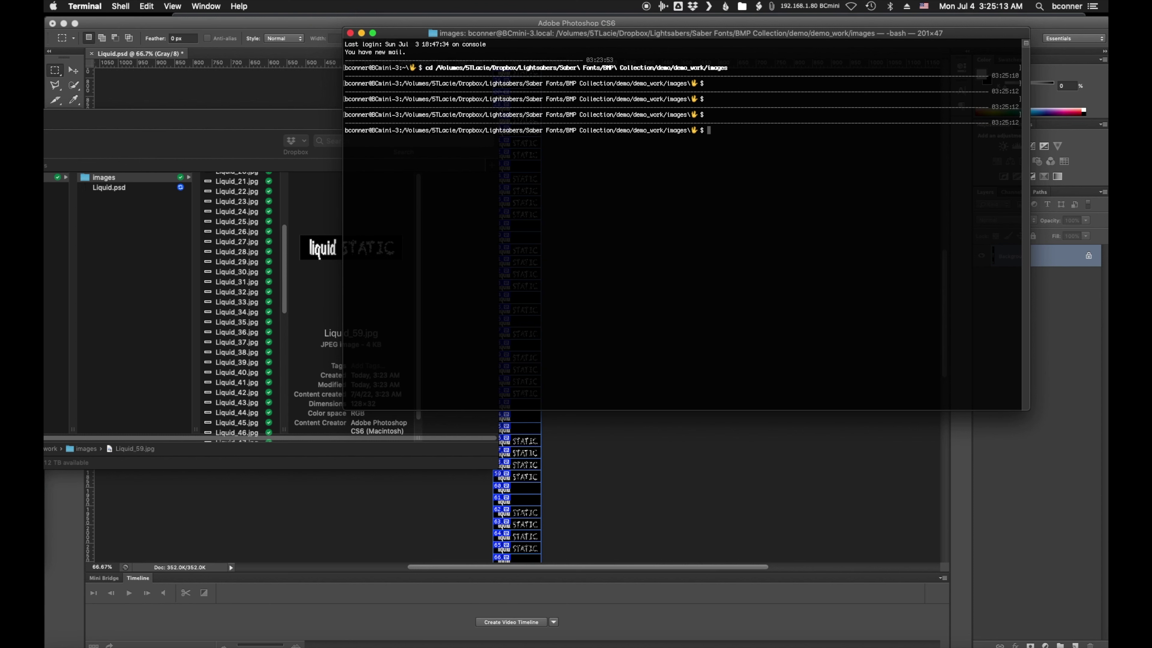
# List the images folder's contents in long format with ls -l, and add several blank prompt lines below.
pyautogui.write('ls -l')
pyautogui.press('Return')
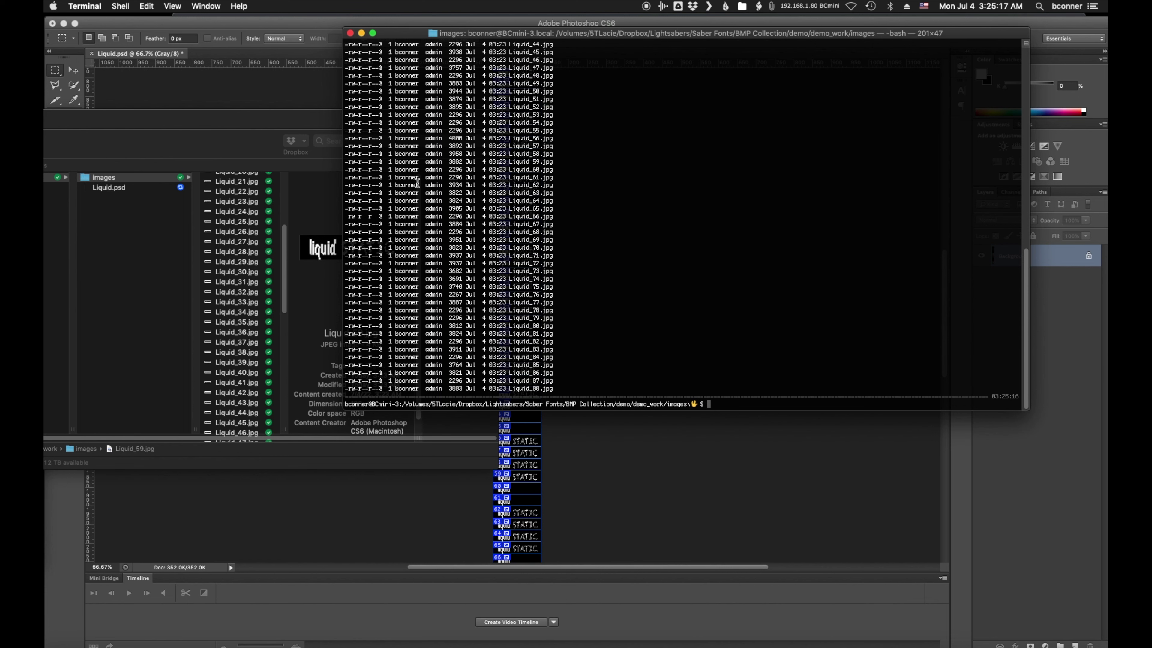
pyautogui.press('Return')
pyautogui.press('Return')
pyautogui.press('Return')
pyautogui.press('Return')
pyautogui.press('Return')
pyautogui.press('Return')
pyautogui.press('Return')
pyautogui.press('Return')
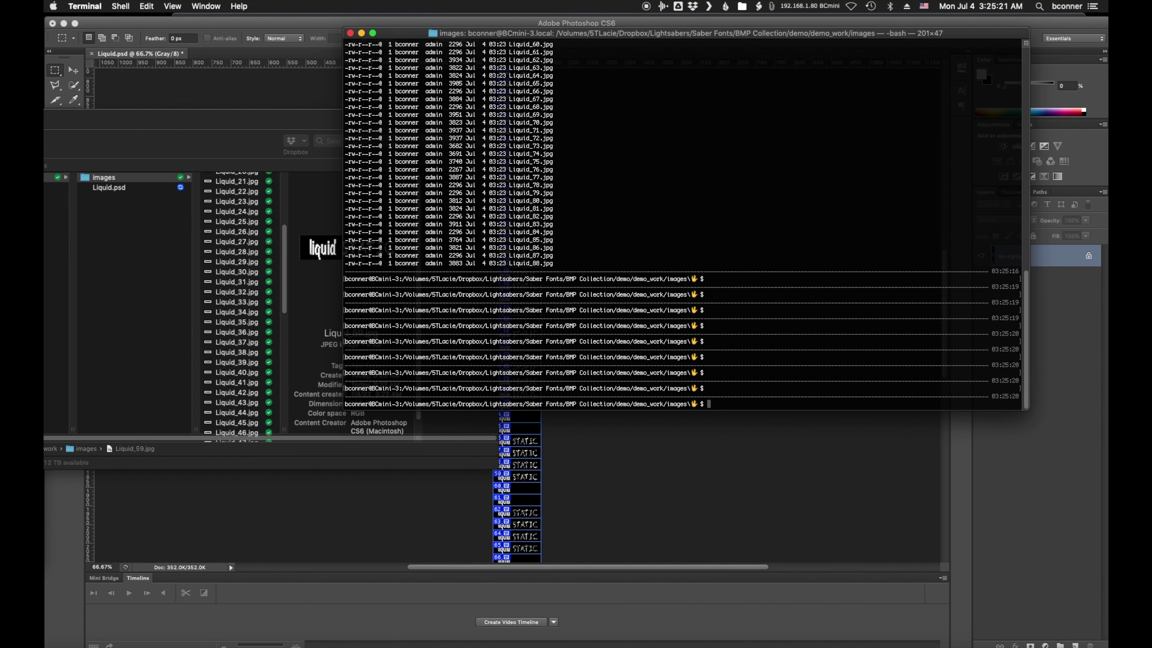
pyautogui.write('convert -monochrome KF1_??.bmp KF_boot.pbm')
pyautogui.press('Left')
pyautogui.press('Left')
pyautogui.press('Left')
pyautogui.press('Left')
pyautogui.press('Left')
pyautogui.press('Left')
pyautogui.press('Left')
pyautogui.press('Left')
pyautogui.press('Left')
pyautogui.press('Left')
pyautogui.press('Left')
pyautogui.press('Left')
pyautogui.press('Left')
pyautogui.press('Left')
pyautogui.press('Left')
pyautogui.press('Left')
pyautogui.press('Left')
pyautogui.press('Left')
pyautogui.press('BackSpace')
pyautogui.hotkey('ctrl', 'e')
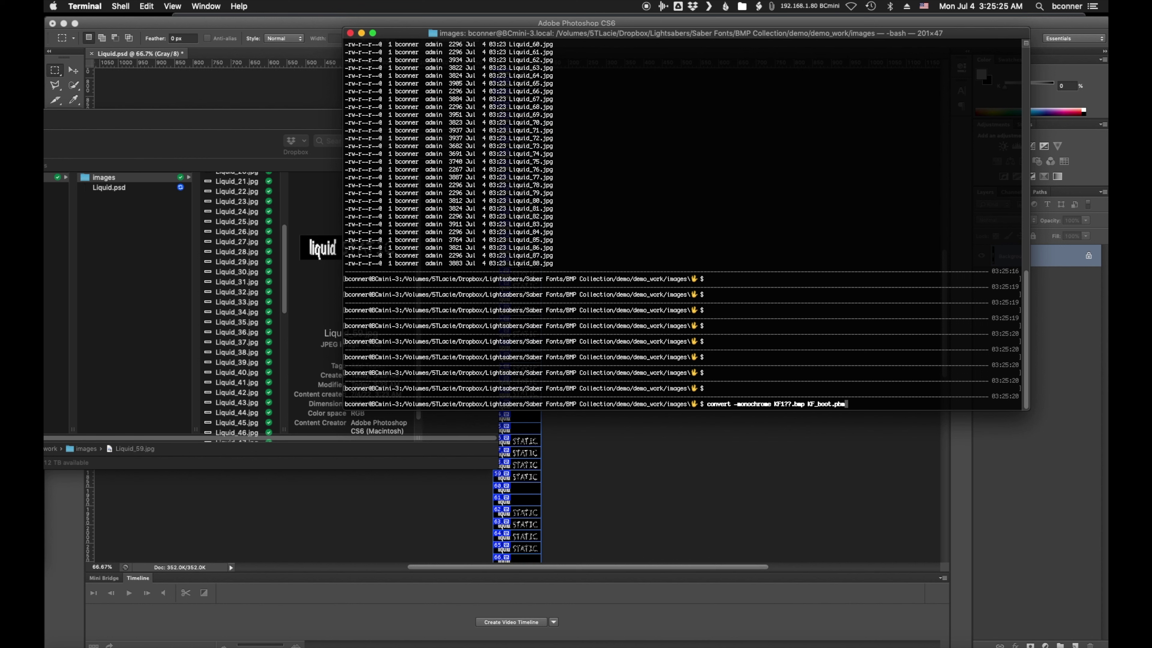
# Recall the earlier command convert -delay 3.5 KF*.bmp movie.gif from the shell history and remove KF* from its input pattern.
pyautogui.press('Up')
pyautogui.press('Up')
pyautogui.press('Up')
pyautogui.press('Up')
pyautogui.press('Up')
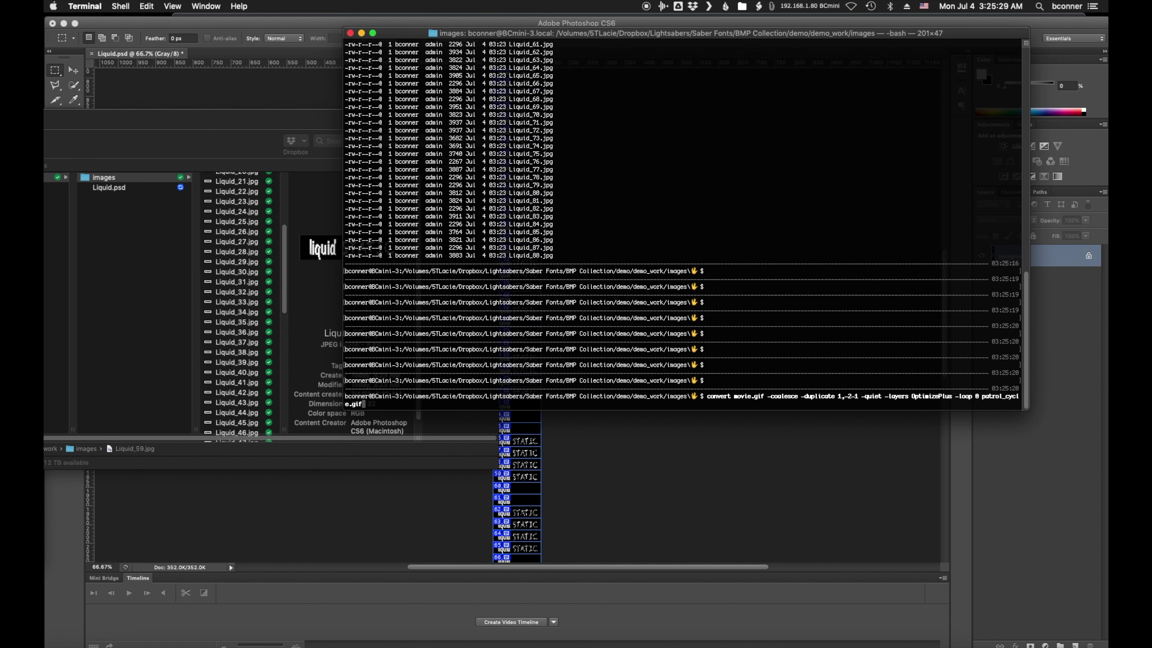
pyautogui.press('Up')
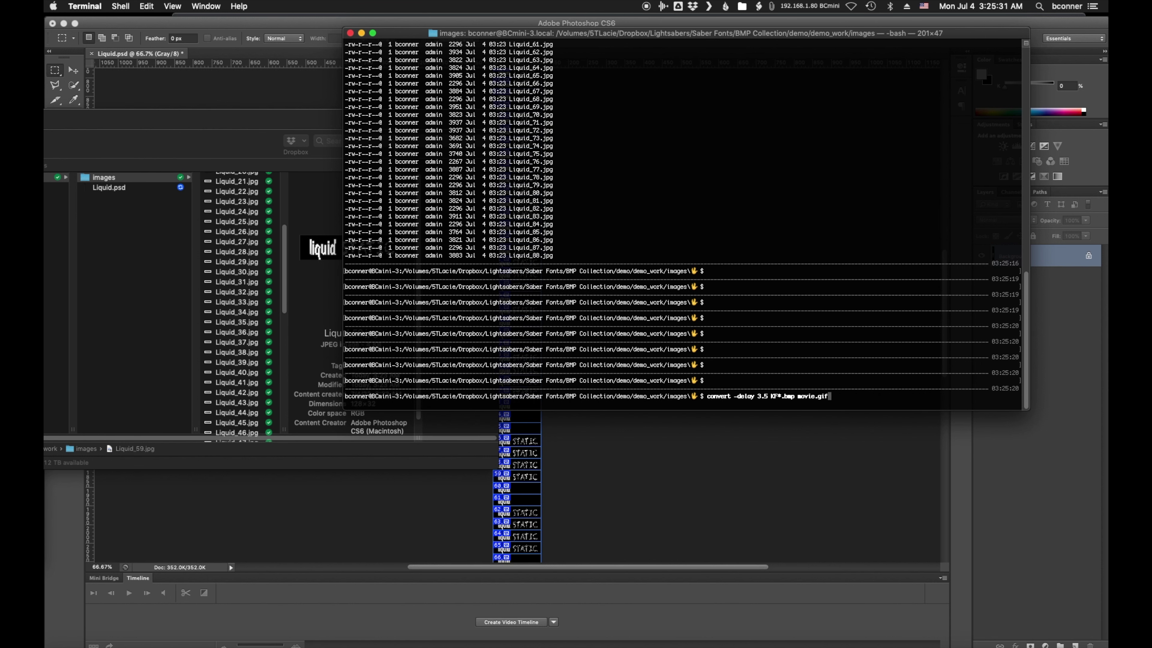
pyautogui.press('Left')
pyautogui.press('Left')
pyautogui.press('Left')
pyautogui.press('Left')
pyautogui.press('Left')
pyautogui.press('Left')
pyautogui.press('Left')
pyautogui.press('Left')
pyautogui.press('Left')
pyautogui.press('Left')
pyautogui.press('Left')
pyautogui.press('Left')
pyautogui.press('Left')
pyautogui.press('Left')
pyautogui.press('Left')
pyautogui.press('Left')
pyautogui.press('Left')
pyautogui.press('Left')
pyautogui.press('Left')
pyautogui.press('Left')
pyautogui.press('Left')
pyautogui.press('Left')
pyautogui.press('Left')
pyautogui.press('Left')
pyautogui.press('Left')
pyautogui.press('Left')
pyautogui.press('Right')
pyautogui.press('Right')
pyautogui.press('Right')
pyautogui.press('Right')
pyautogui.press('Right')
pyautogui.press('Right')
pyautogui.press('Right')
pyautogui.press('Right')
pyautogui.press('Left')
pyautogui.press('Left')
pyautogui.press('Right')
pyautogui.press('Right')
pyautogui.press('Right')
pyautogui.press('Right')
pyautogui.press('Right')
pyautogui.press('Right')
pyautogui.press('Right')
pyautogui.press('BackSpace')
pyautogui.press('BackSpace')
pyautogui.press('BackSpace')
pyautogui.tripleClick(521, 163)
pyautogui.moveTo(522, 168); pyautogui.dragTo(564, 196)
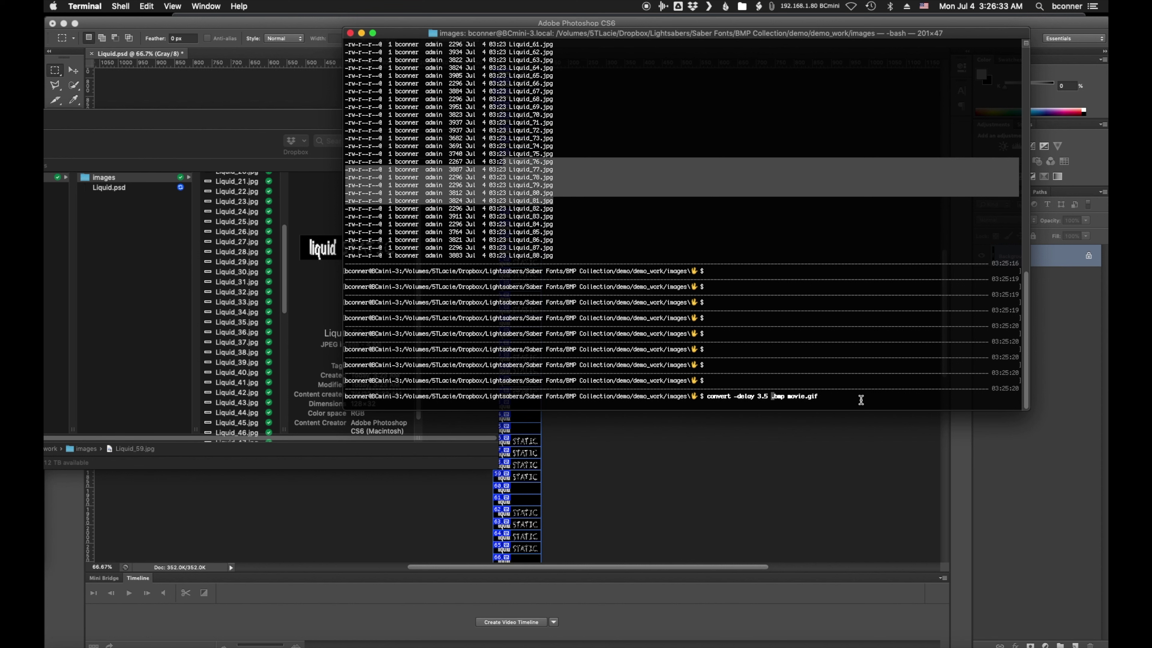
# Convert all JPEG frames in the images folder to BMP by running mogrify -format bmp *.jpg.
pyautogui.press('Up')
pyautogui.press('Up')
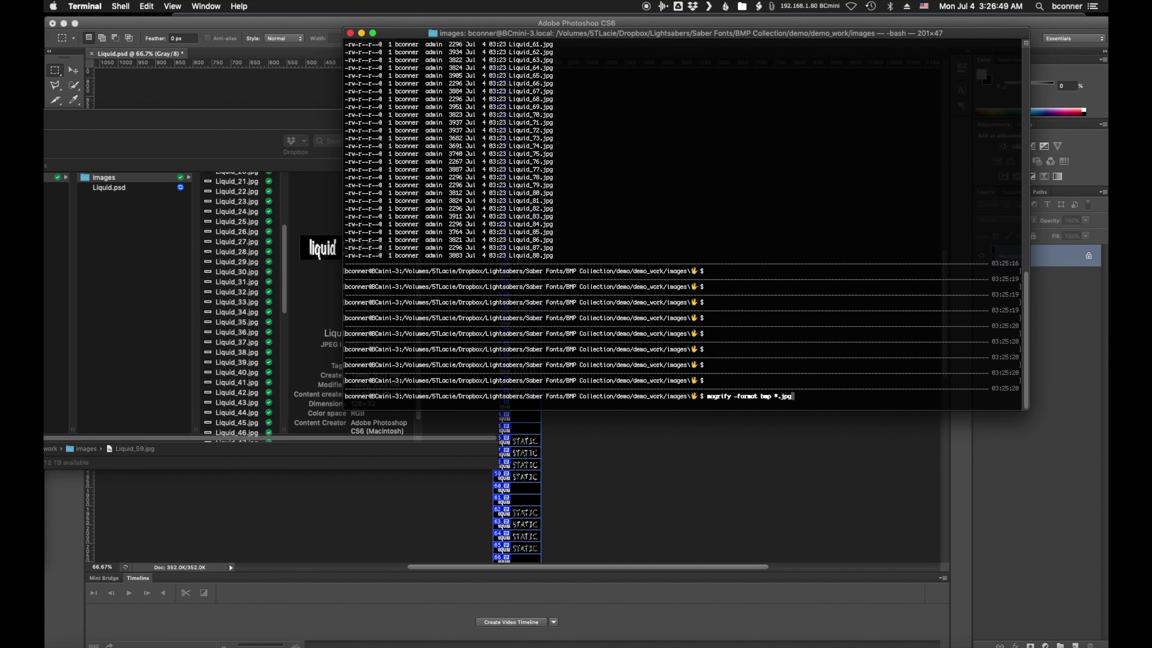
pyautogui.press('Left')
pyautogui.press('Left')
pyautogui.press('Left')
pyautogui.press('Left')
pyautogui.press('Left')
pyautogui.press('Return')
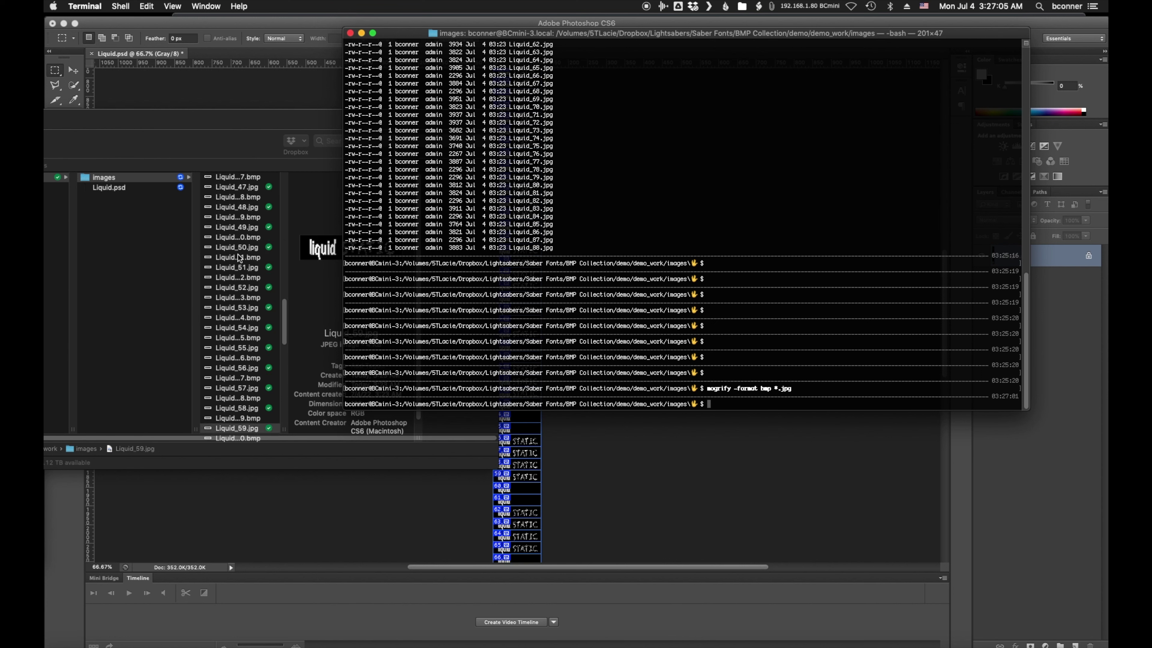
# Widen the file-name column in Finder and compare the previews of Liquid_50.bmp, Liquid_50.jpg and Liquid_52.jpg.
pyautogui.click(283, 430)
pyautogui.moveTo(283, 430); pyautogui.dragTo(322, 429)
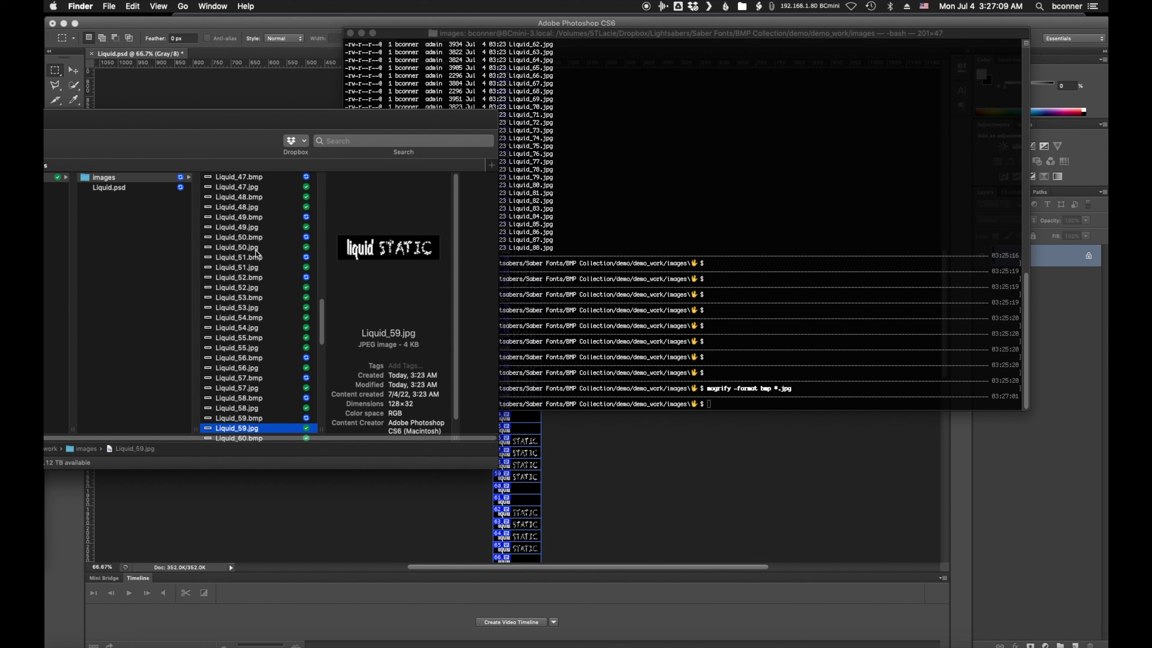
pyautogui.click(256, 236)
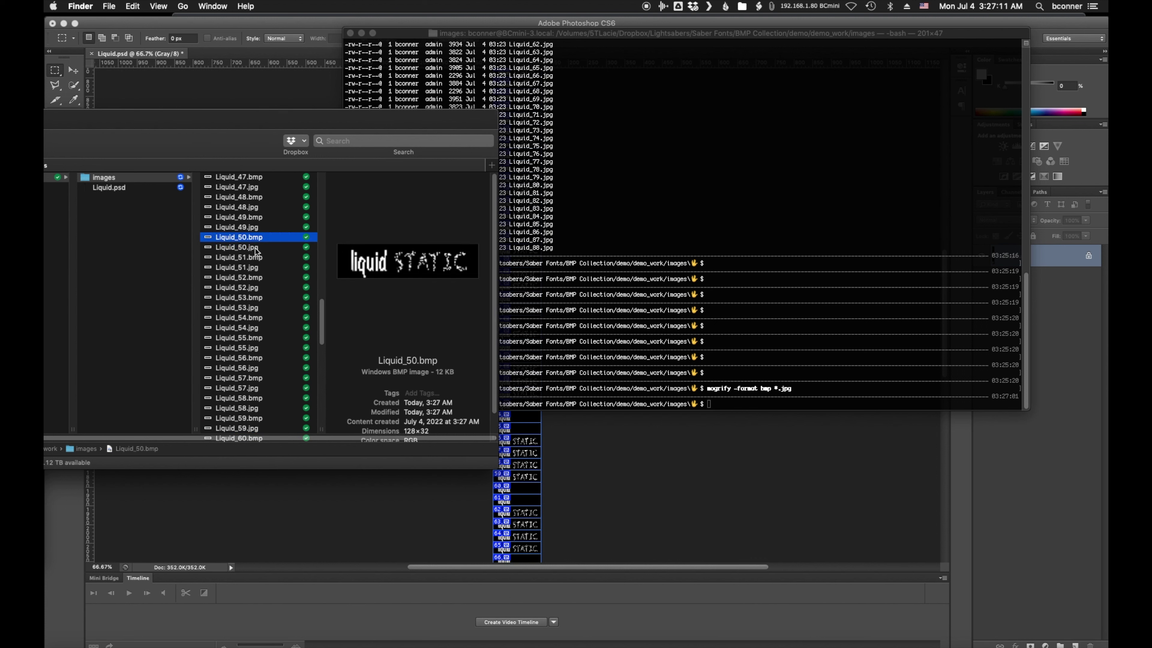
pyautogui.click(255, 247)
pyautogui.click(259, 238)
pyautogui.click(259, 287)
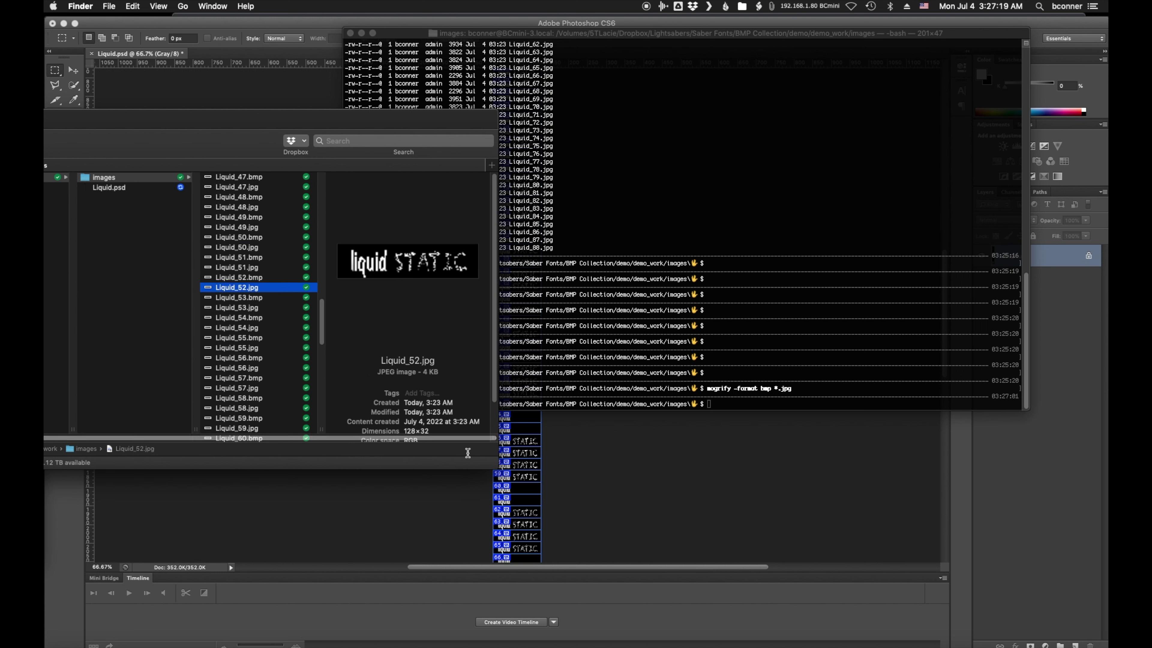
# In Terminal, build the animated GIF with convert -delay 3.5 *.bmp movie.gif, and preview movie.gif in Finder.
pyautogui.click(638, 363)
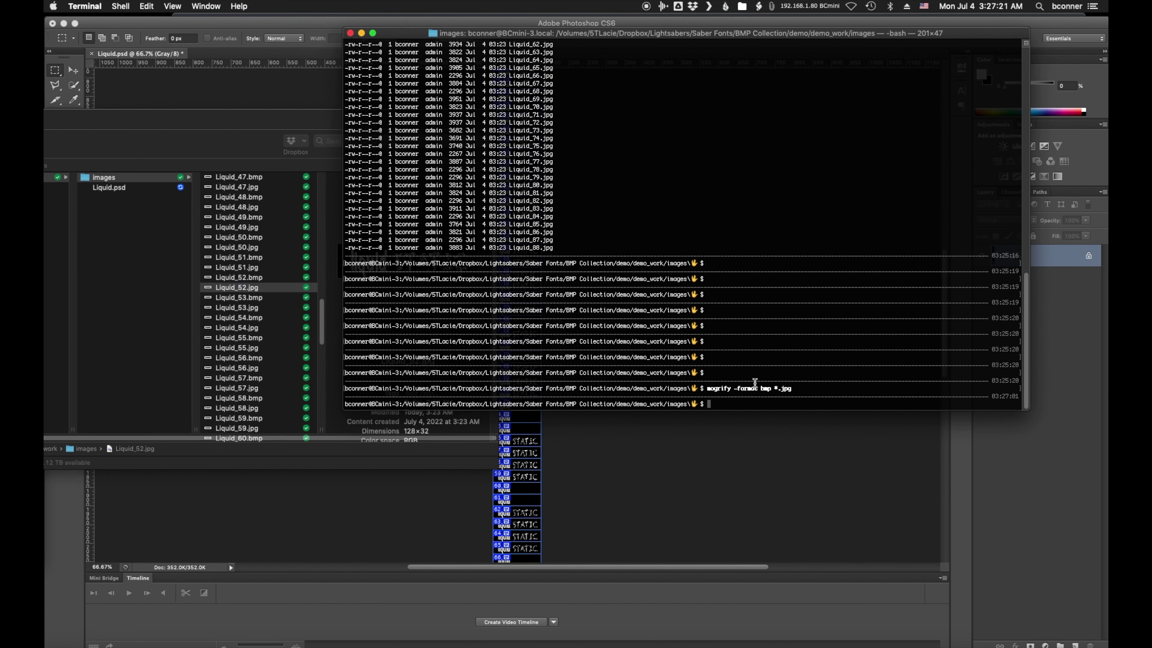
pyautogui.press('Up')
pyautogui.press('Up')
pyautogui.press('Up')
pyautogui.press('Up')
pyautogui.press('Up')
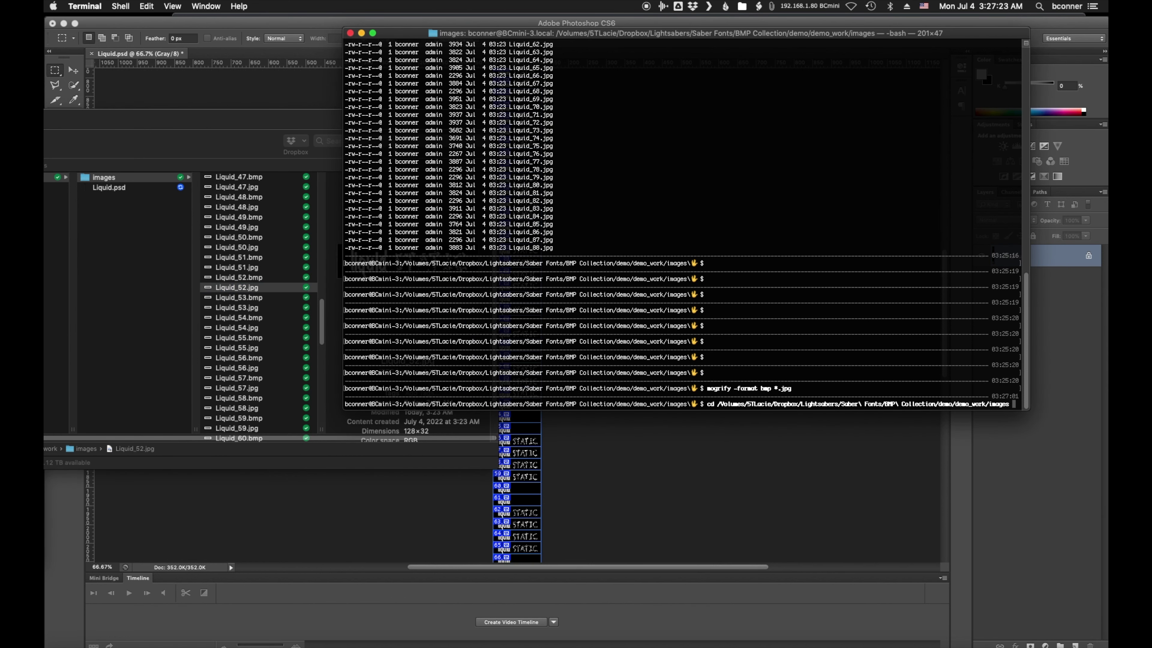
pyautogui.press('Up')
pyautogui.press('Up')
pyautogui.press('Up')
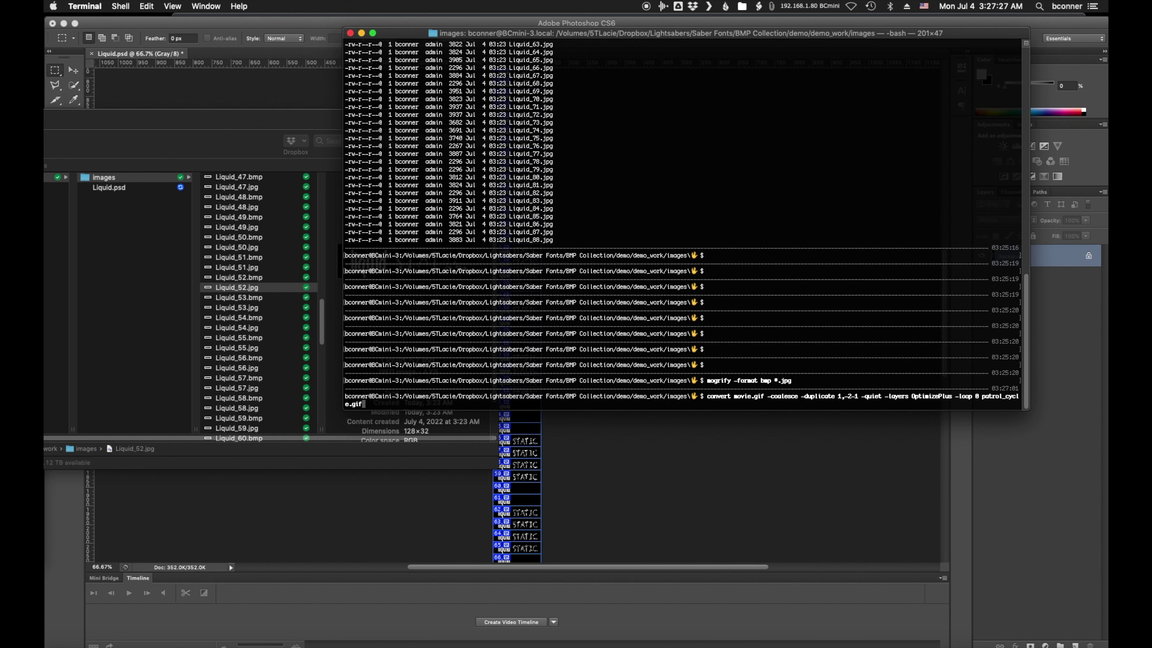
pyautogui.press('Up')
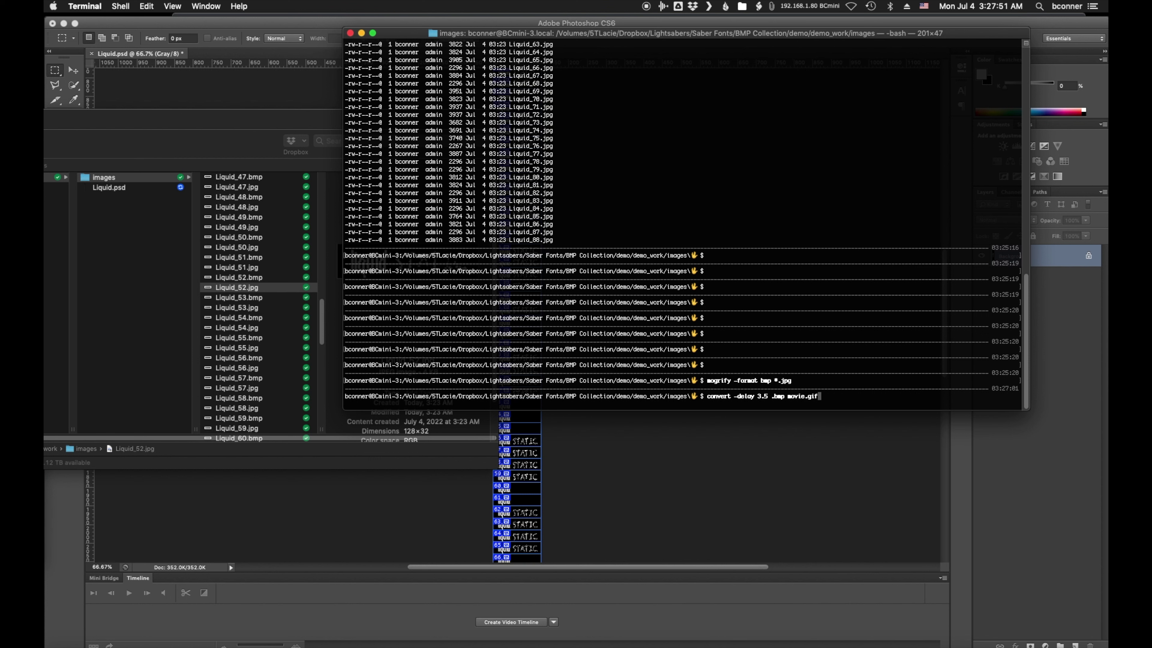
pyautogui.press('Up')
pyautogui.press('Down')
pyautogui.press('Left')
pyautogui.press('Left')
pyautogui.press('Left')
pyautogui.press('Left')
pyautogui.press('Left')
pyautogui.press('Left')
pyautogui.press('Left')
pyautogui.press('Left')
pyautogui.press('Left')
pyautogui.press('Left')
pyautogui.press('Left')
pyautogui.press('Left')
pyautogui.press('Left')
pyautogui.press('Left')
pyautogui.press('Left')
pyautogui.write('*')
pyautogui.press('Delete')
pyautogui.press('Right')
pyautogui.press('Right')
pyautogui.press('Right')
pyautogui.press('Right')
pyautogui.press('Right')
pyautogui.press('Right')
pyautogui.press('Right')
pyautogui.press('Right')
pyautogui.press('Right')
pyautogui.press('Right')
pyautogui.press('Right')
pyautogui.press('Right')
pyautogui.press('Right')
pyautogui.press('Right')
pyautogui.press('Return')
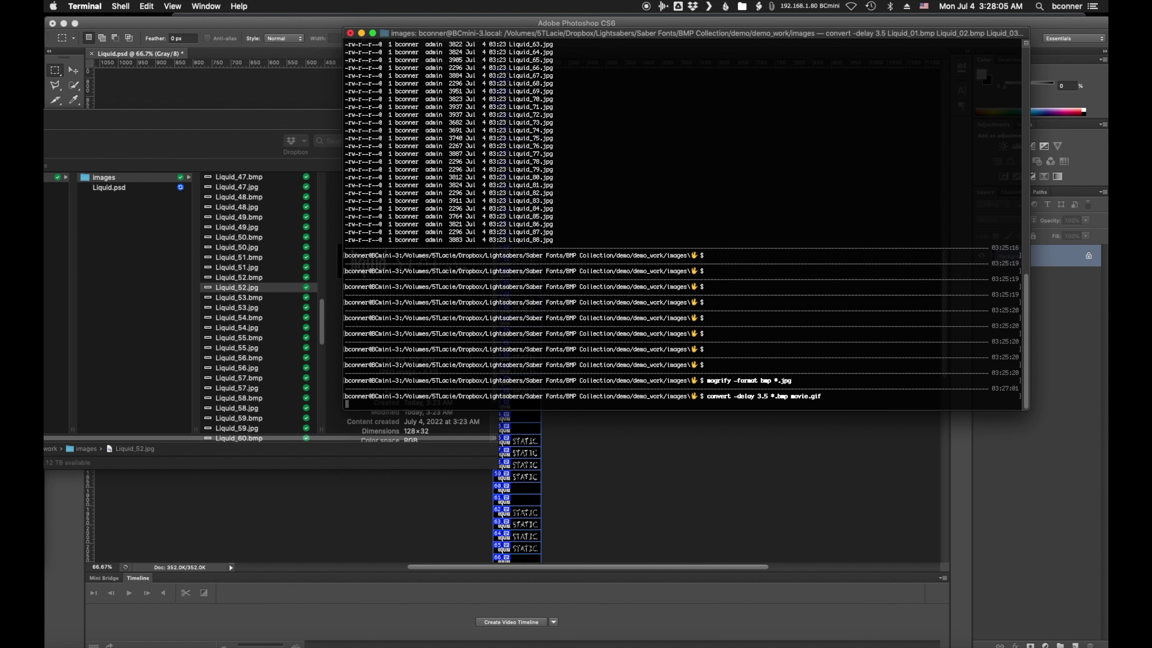
pyautogui.moveTo(324, 325); pyautogui.dragTo(327, 438)
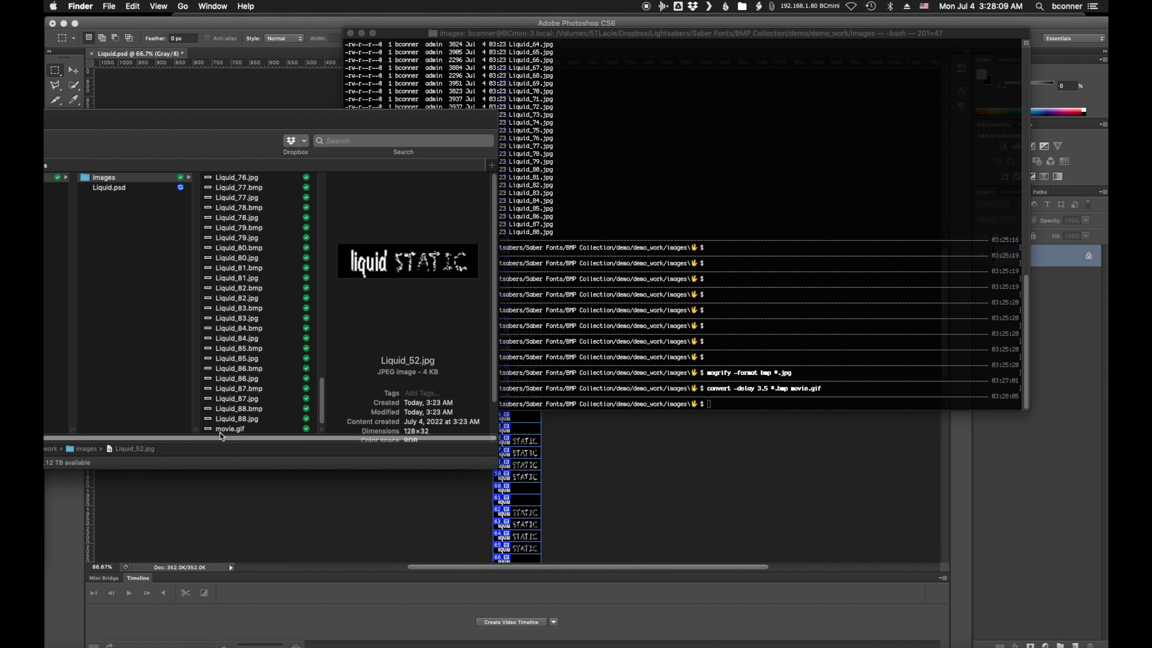
pyautogui.click(253, 427)
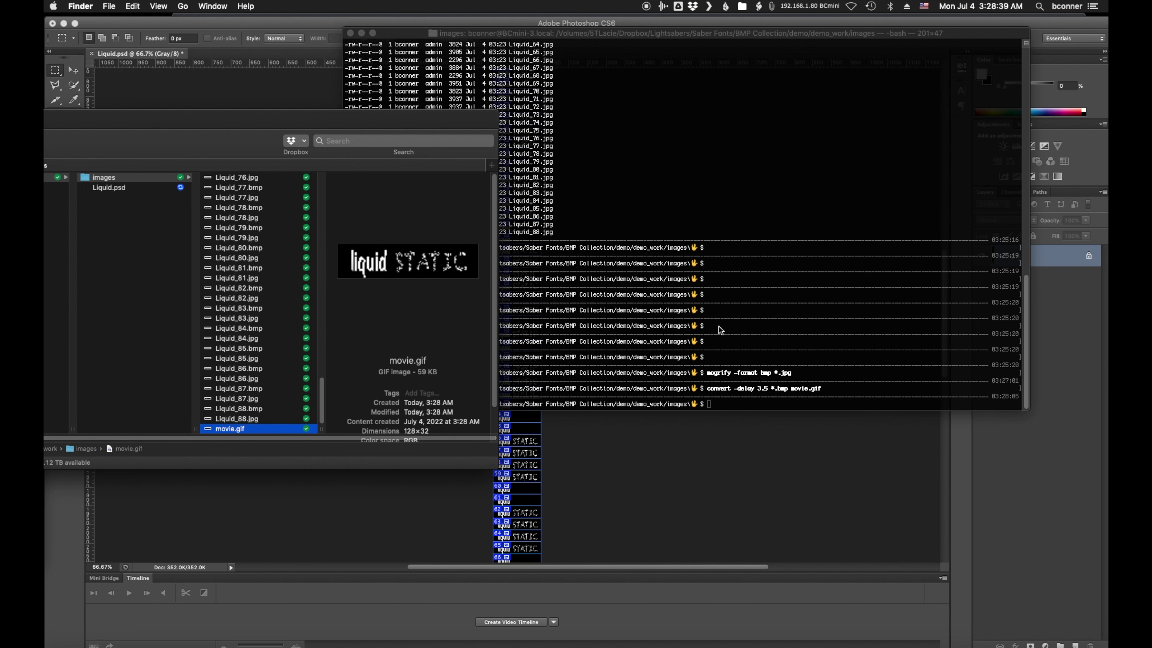
# Return to Terminal and look through the shell history as far as the cd command for the demo_work/images folder.
pyautogui.click(759, 337)
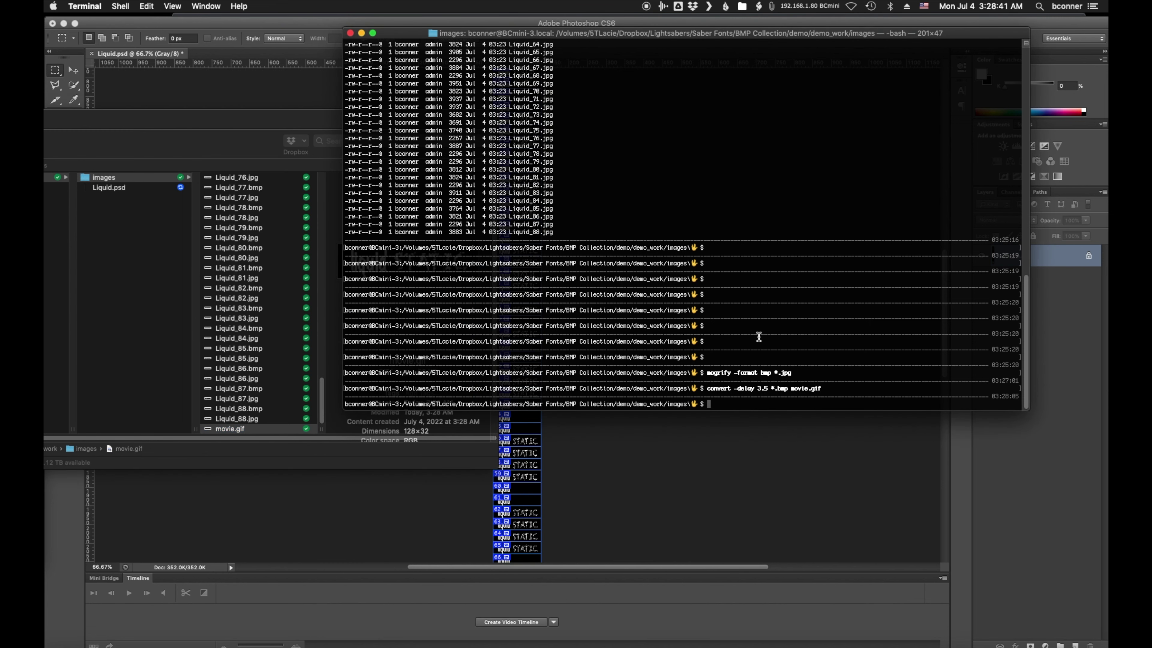
pyautogui.press('Up')
pyautogui.hotkey('ctrl', 'u')
pyautogui.write('cd')
pyautogui.write('/Volumes/5TLacie/Dropbox/Lightsabers/Saber\\ Fonts/BMP\\ Collection/demo/demo_work/images')
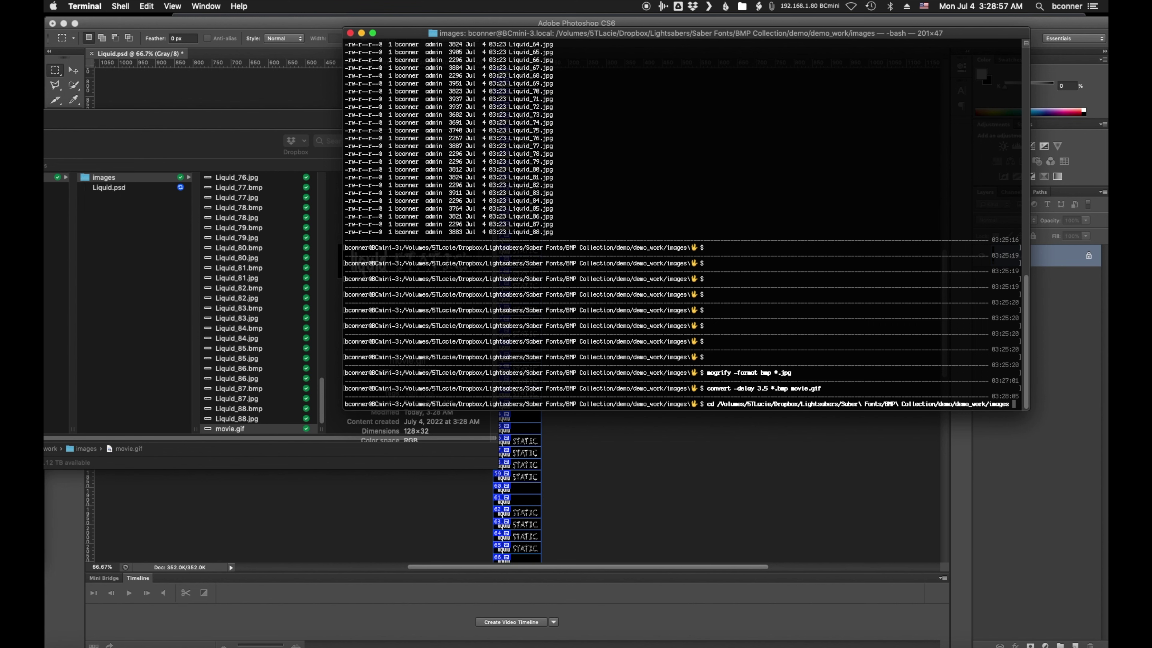
# Switch to Photoshop and deselect the marquee selection around the frame column in Liquid.psd.
pyautogui.press('super+Tab')
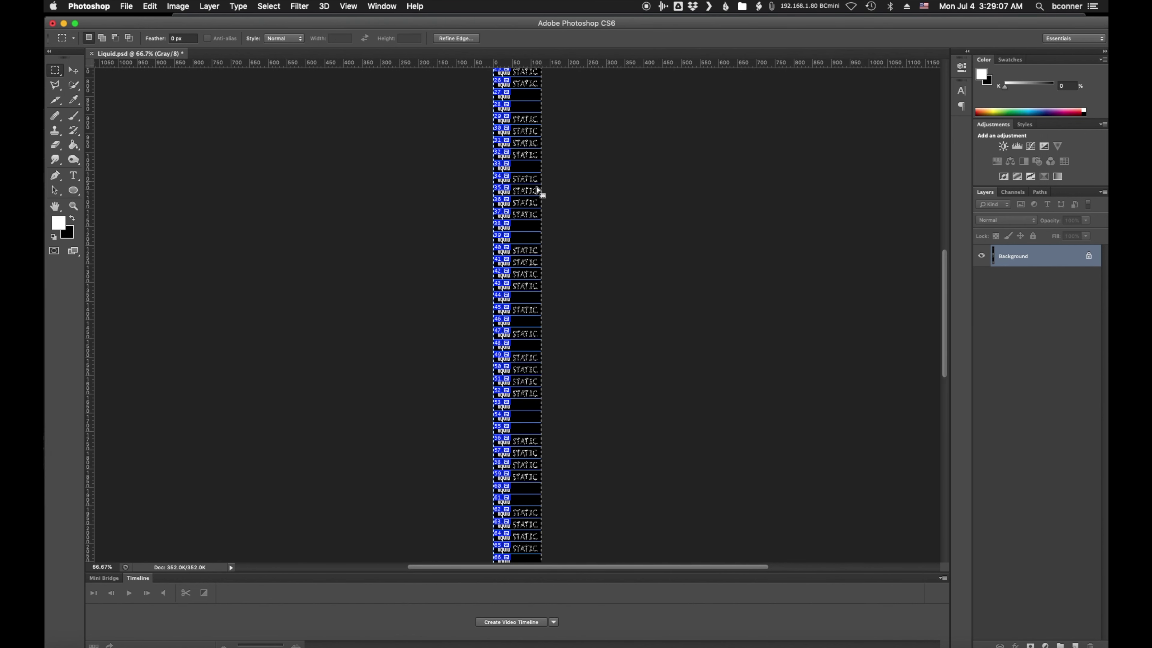
pyautogui.press('super+d')
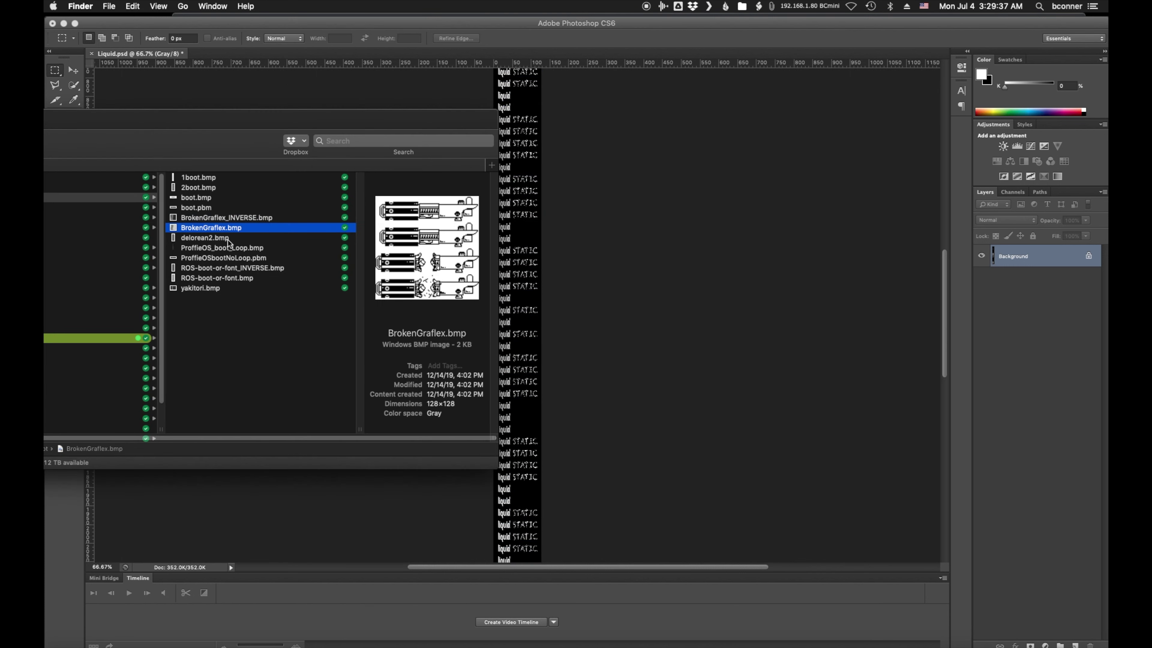
# Preview the sample boot images delorean2.bmp, BrokenGraflex.bmp and ProffieOSbootNoLoop.pbm in Finder.
pyautogui.click(228, 240)
pyautogui.click(229, 228)
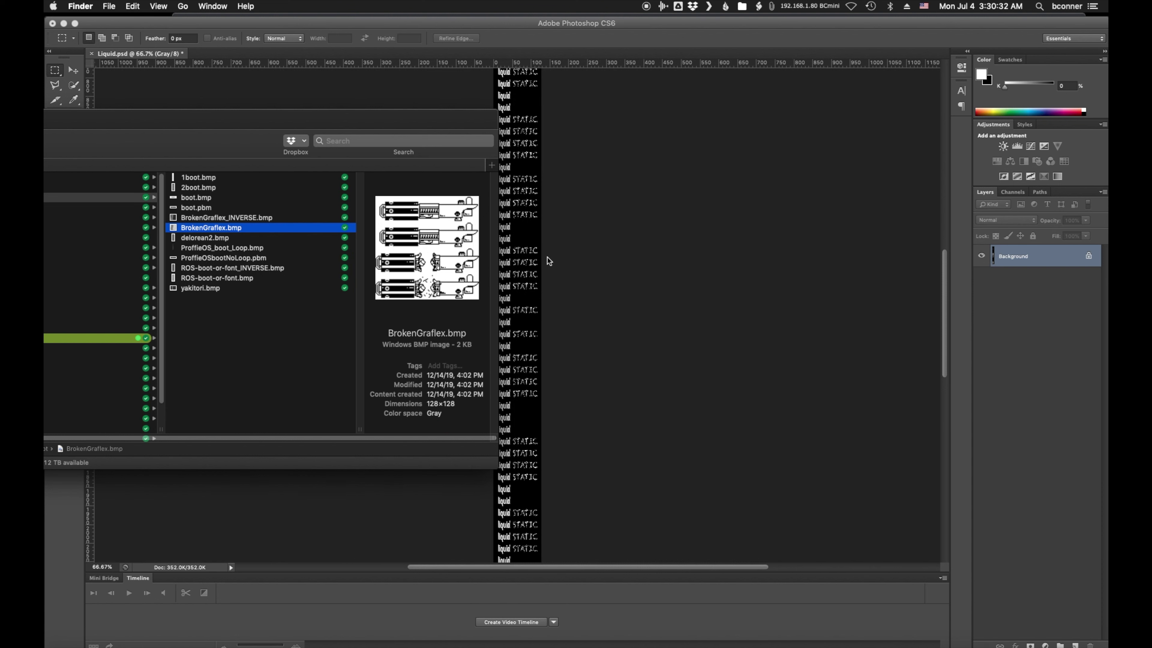
pyautogui.click(287, 257)
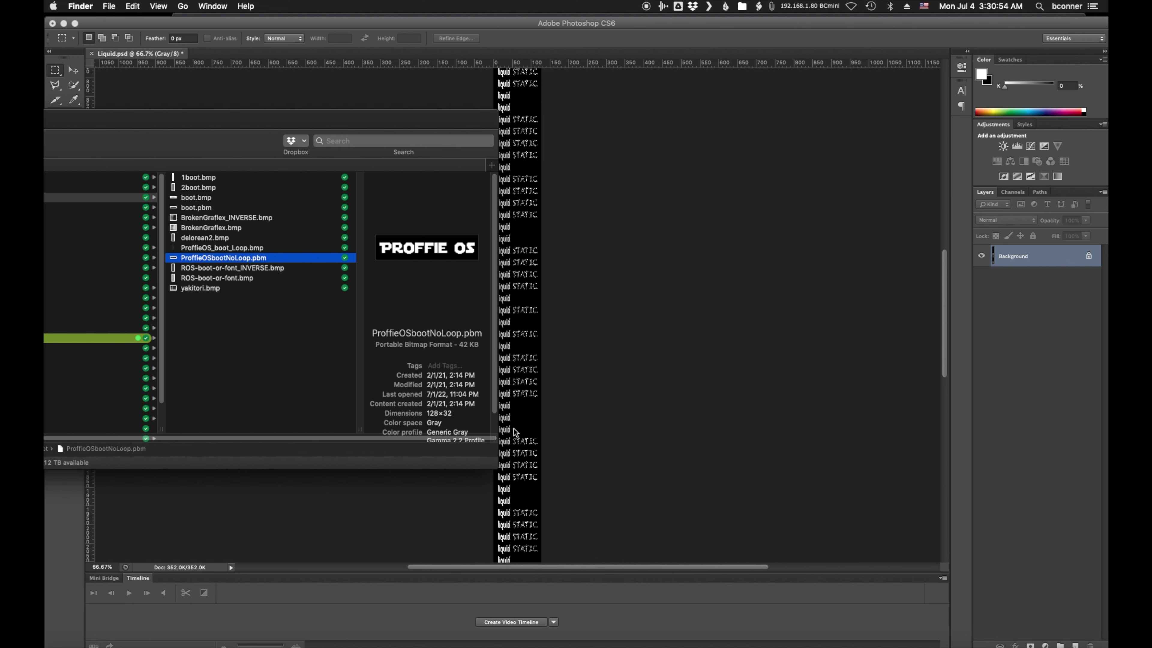
# Return to Photoshop, look over the upper frames of Liquid.psd, and switch to Terminal.
pyautogui.click(576, 249)
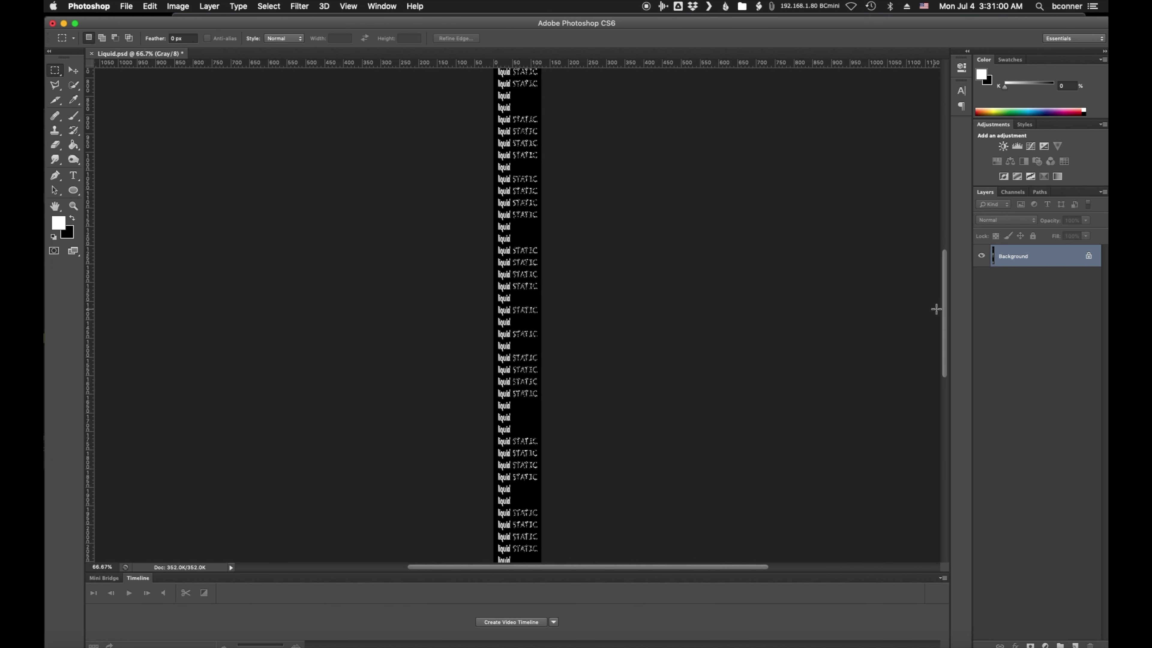
pyautogui.scroll(3, 930, 309)
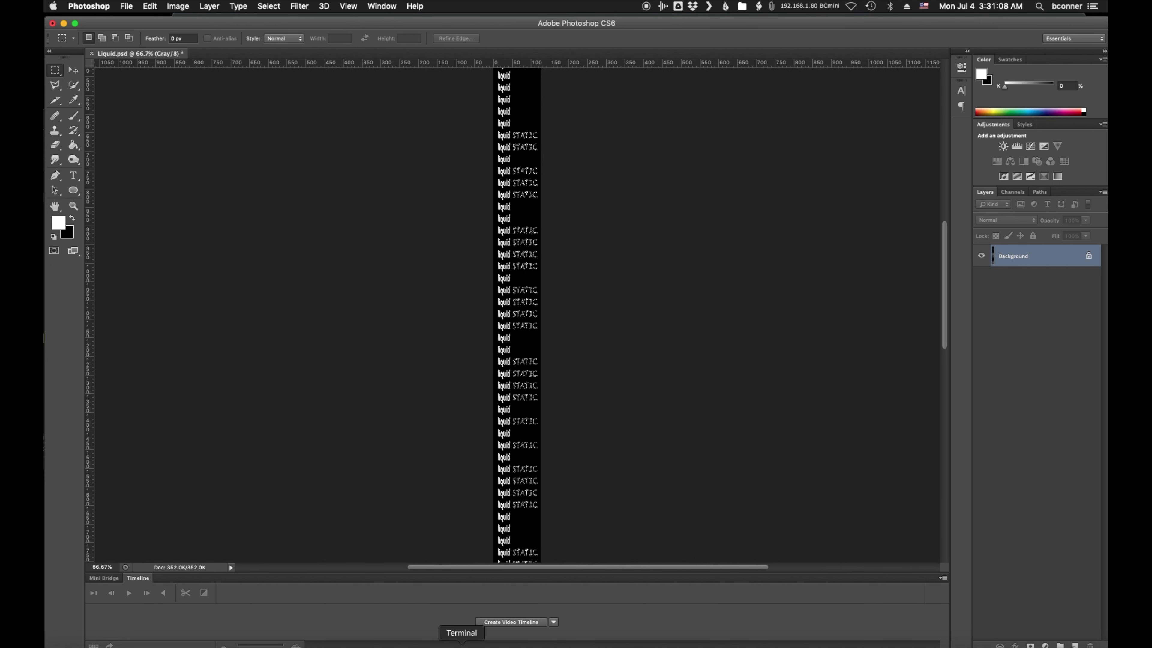
pyautogui.click(461, 644)
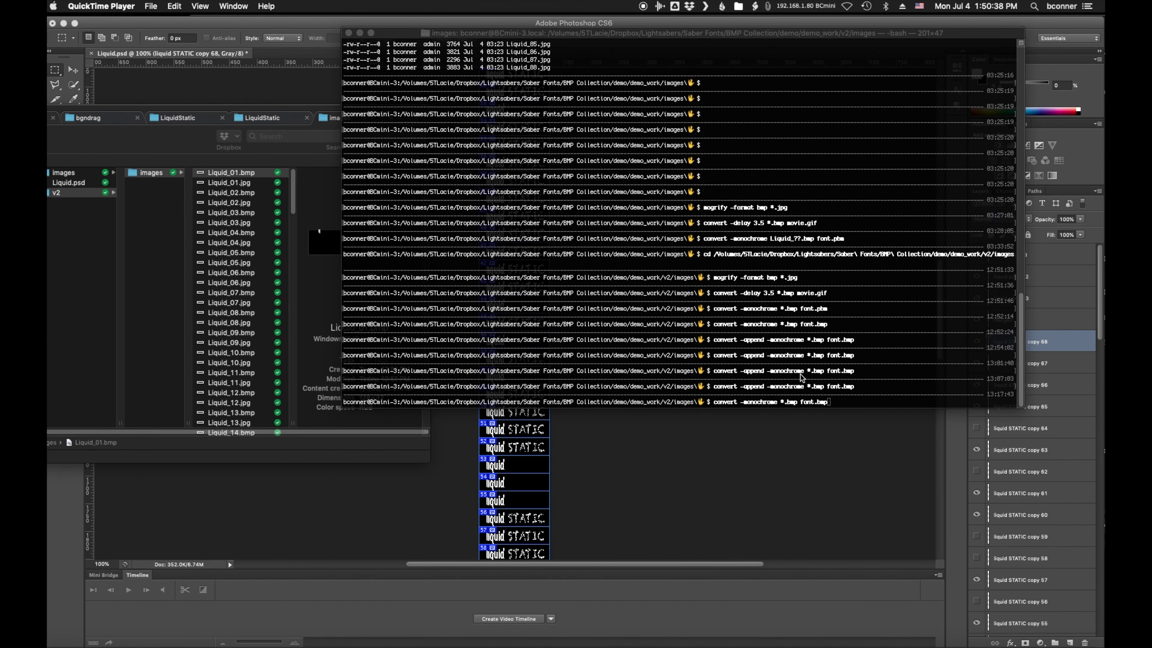
# Change the output file in the pending command so that it reads convert -monochrome *.bmp font.pbm.
pyautogui.click(714, 402)
pyautogui.moveTo(713, 402); pyautogui.dragTo(794, 401)
pyautogui.click(832, 401)
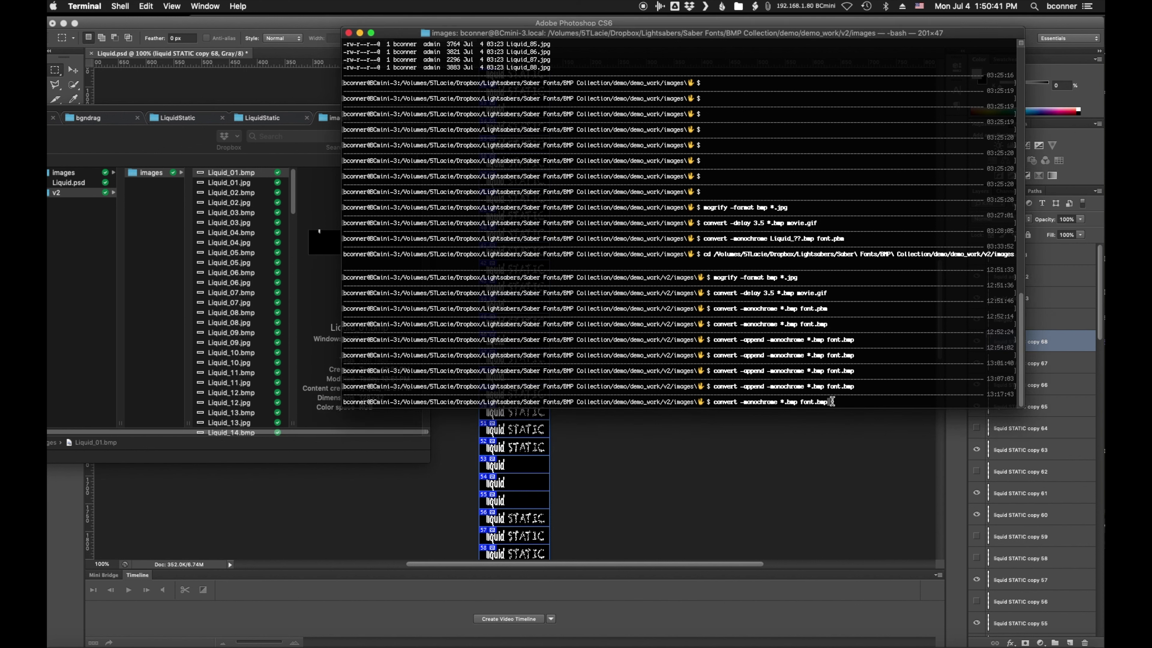
pyautogui.press('BackSpace')
pyautogui.press('BackSpace')
pyautogui.press('BackSpace')
pyautogui.write('pbm')
pyautogui.moveTo(714, 402); pyautogui.dragTo(776, 401)
# Switch to Photoshop, examine the bit-depth choices for a new grayscale document, and cancel without creating it.
pyautogui.click(690, 457)
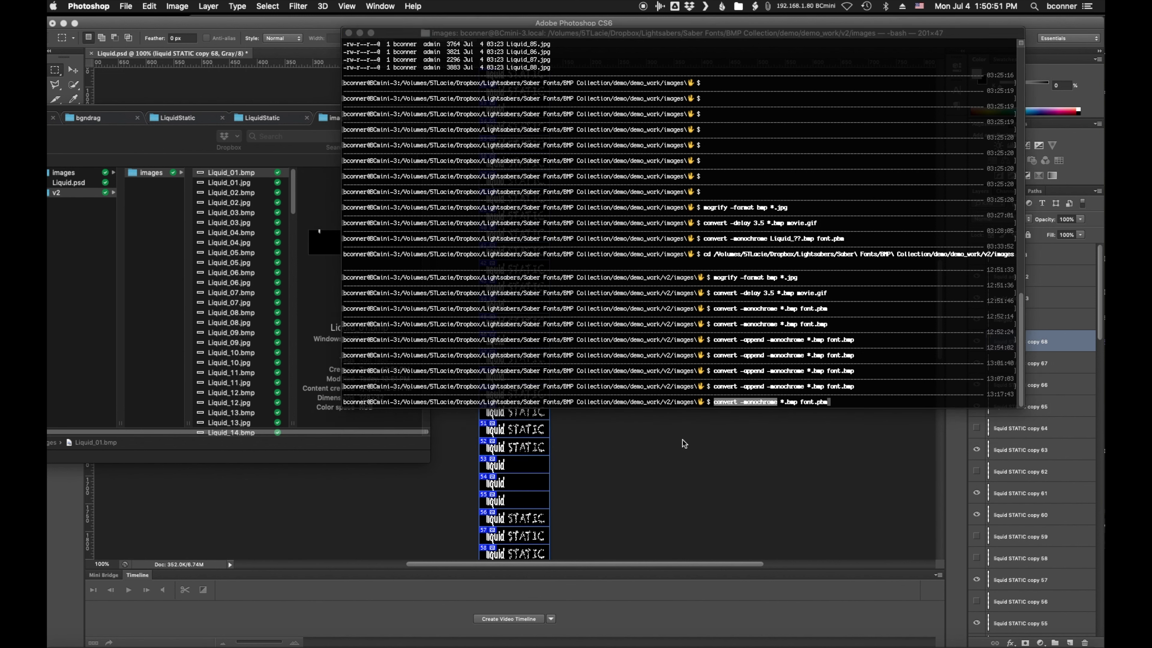
pyautogui.click(130, 5)
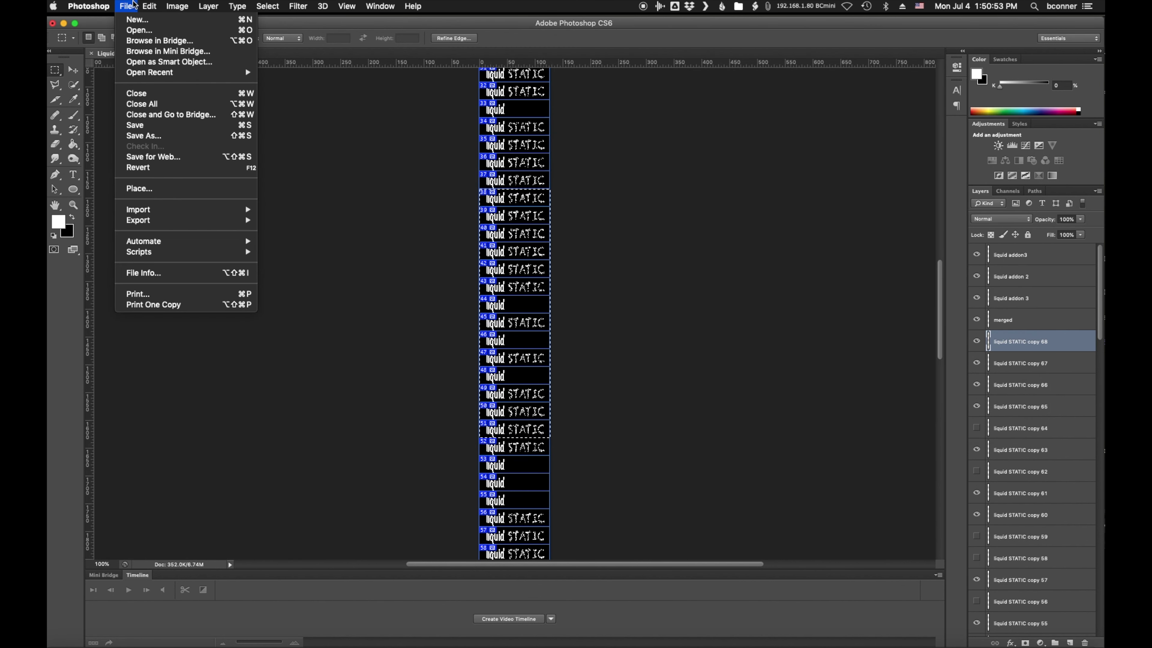
pyautogui.click(137, 20)
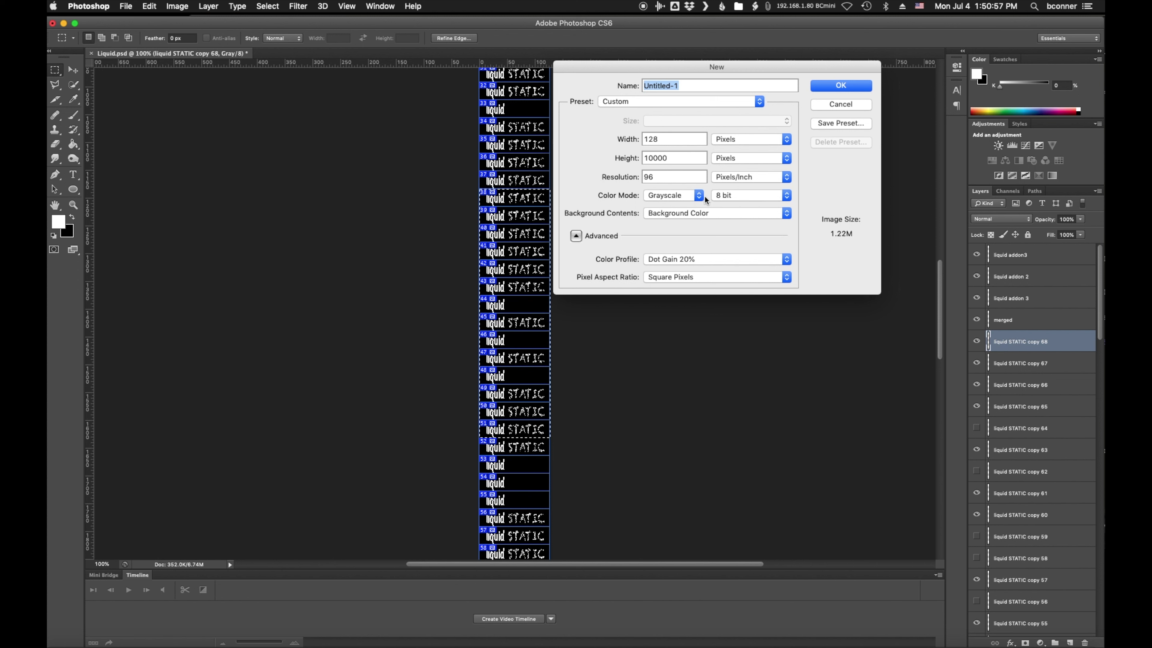
pyautogui.click(758, 195)
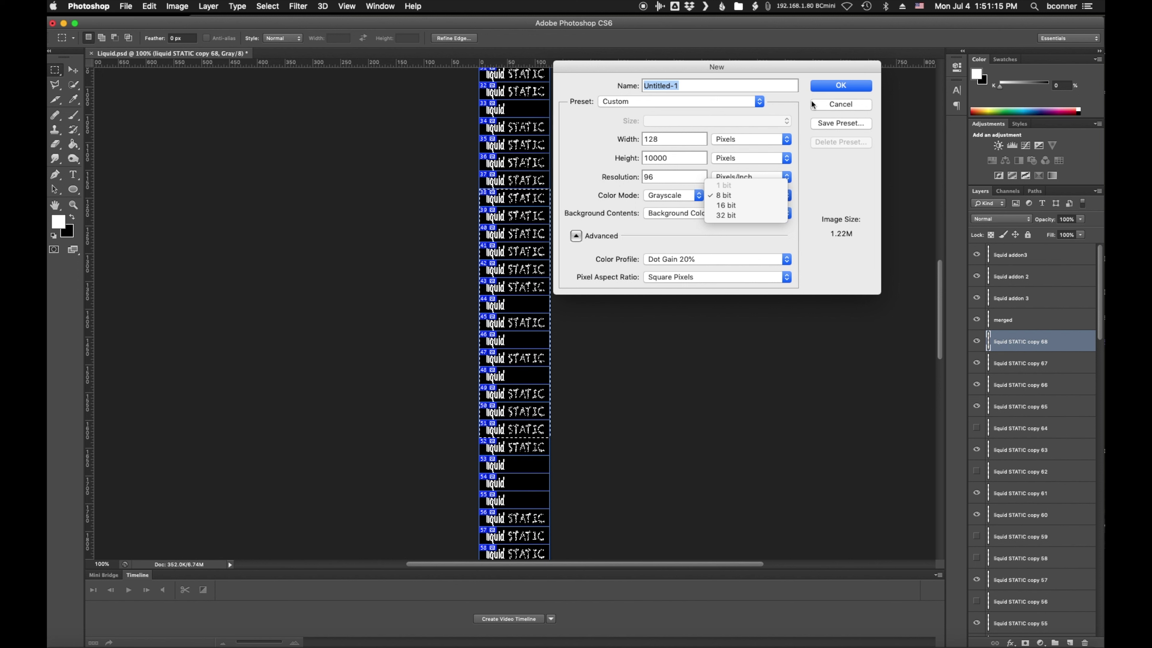
pyautogui.click(832, 103)
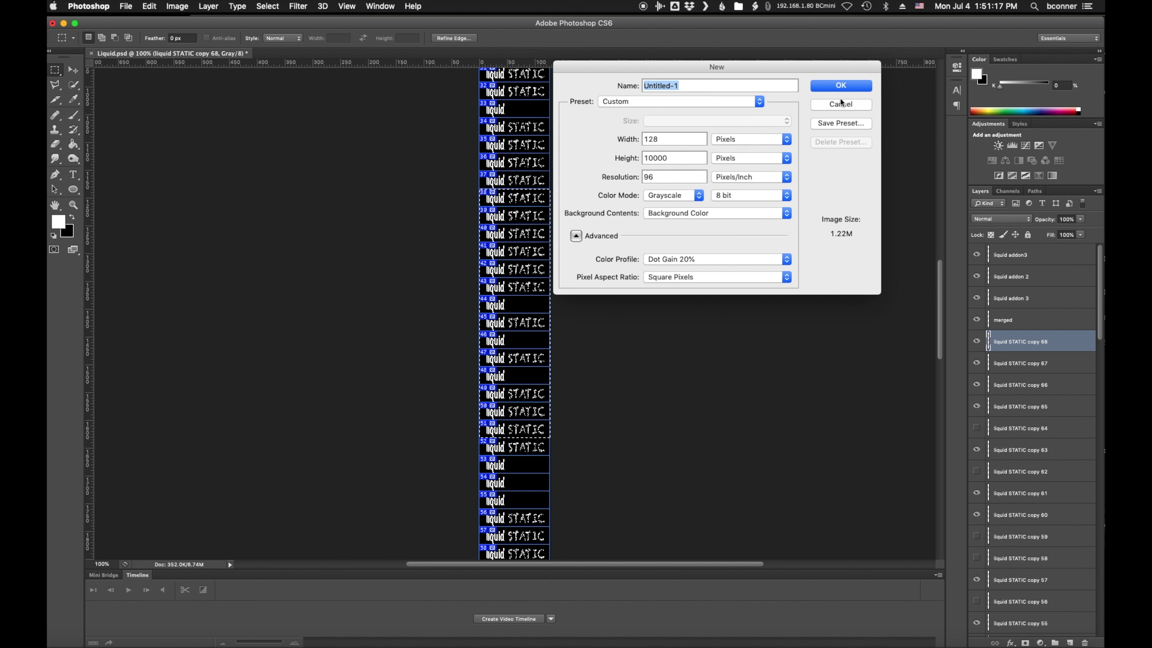
pyautogui.click(841, 105)
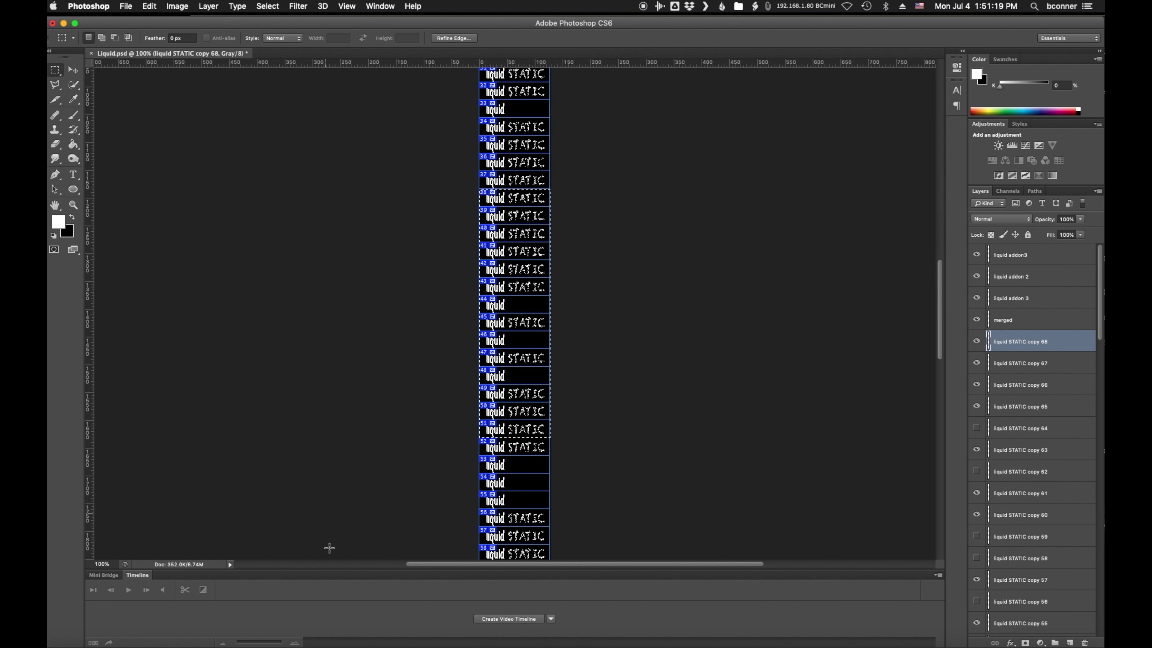
# Back in Terminal, highlight *.bmp in the pending command and examine the earlier convert commands, glancing at the BMP frames in Finder.
pyautogui.click(420, 642)
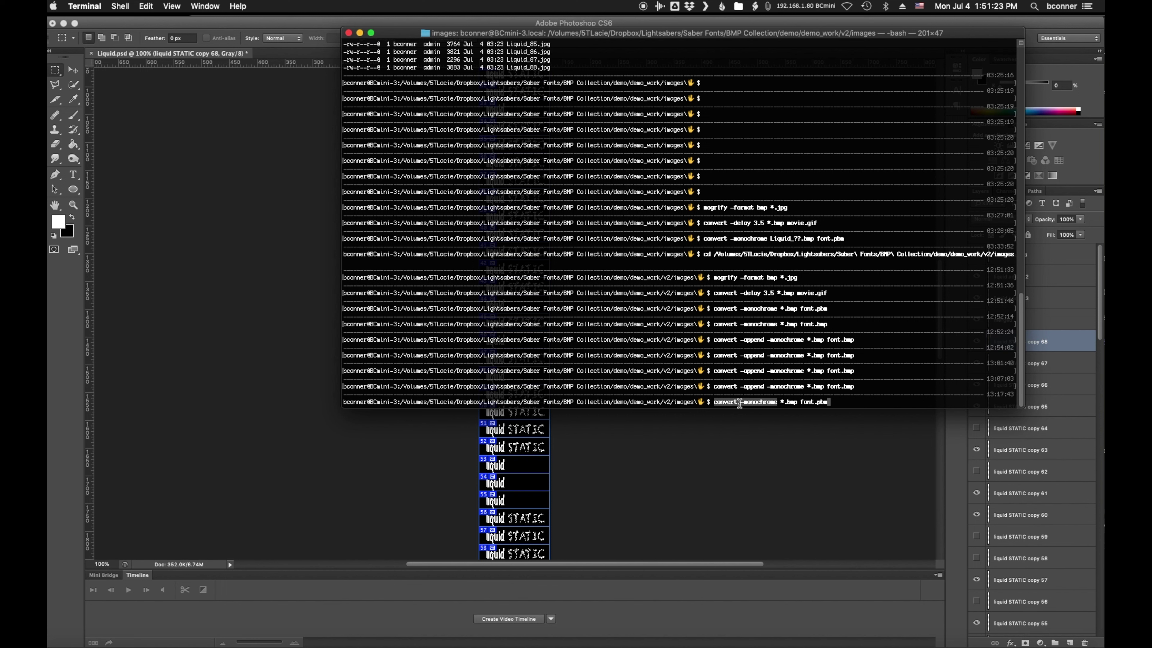
pyautogui.click(779, 402)
pyautogui.moveTo(781, 401); pyautogui.dragTo(797, 402)
pyautogui.scroll(3, 568, 101)
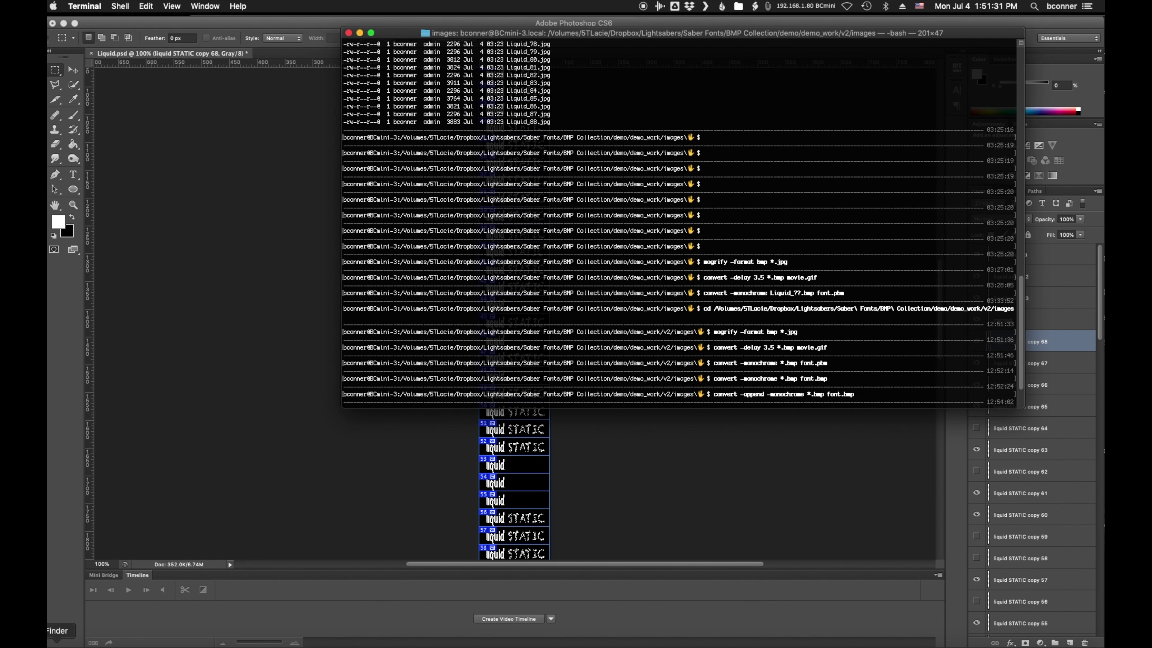
pyautogui.press('super+Tab')
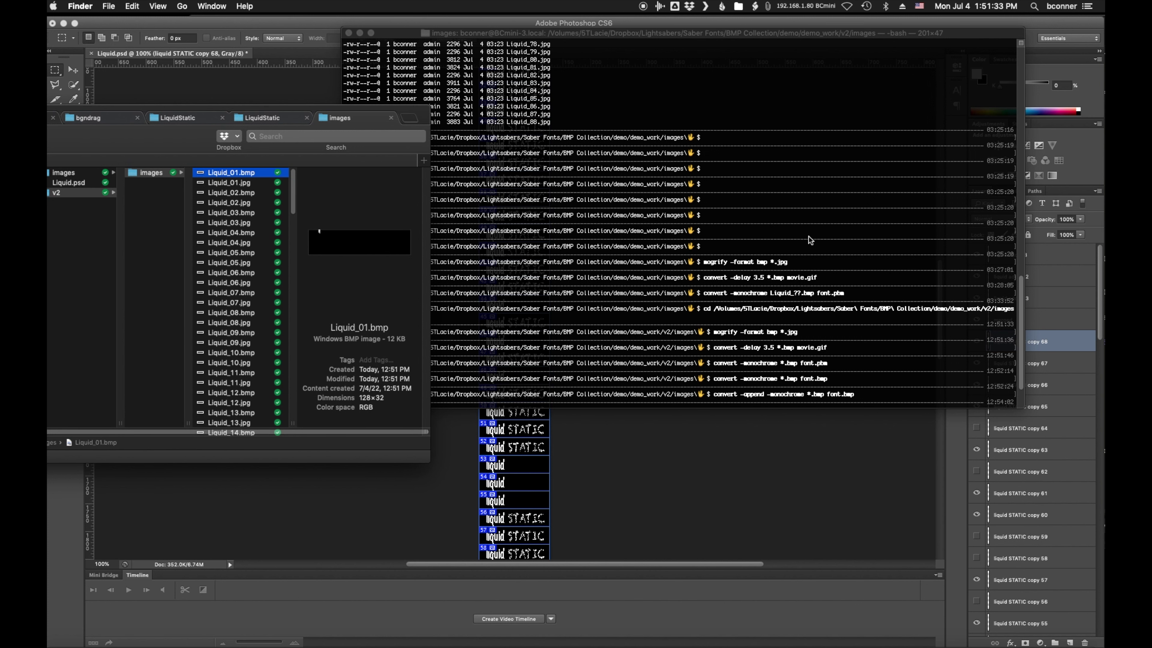
pyautogui.click(837, 391)
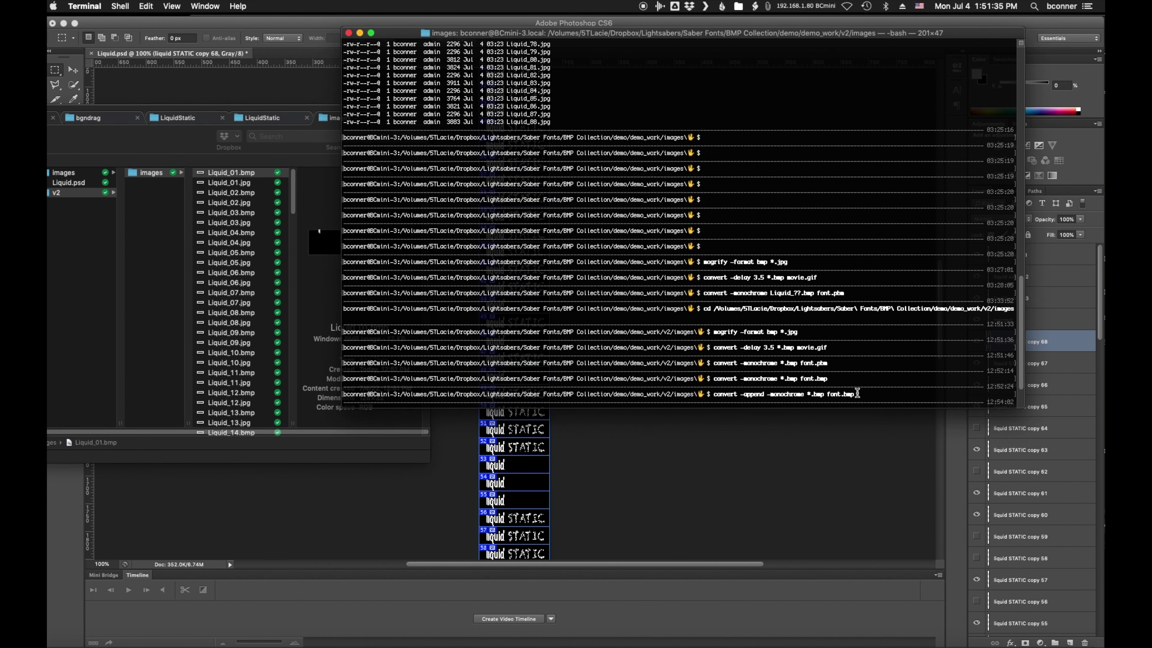
# Review the pending command convert -monochrome *.bmp font.pbm and run it.
pyautogui.scroll(-4, 858, 394)
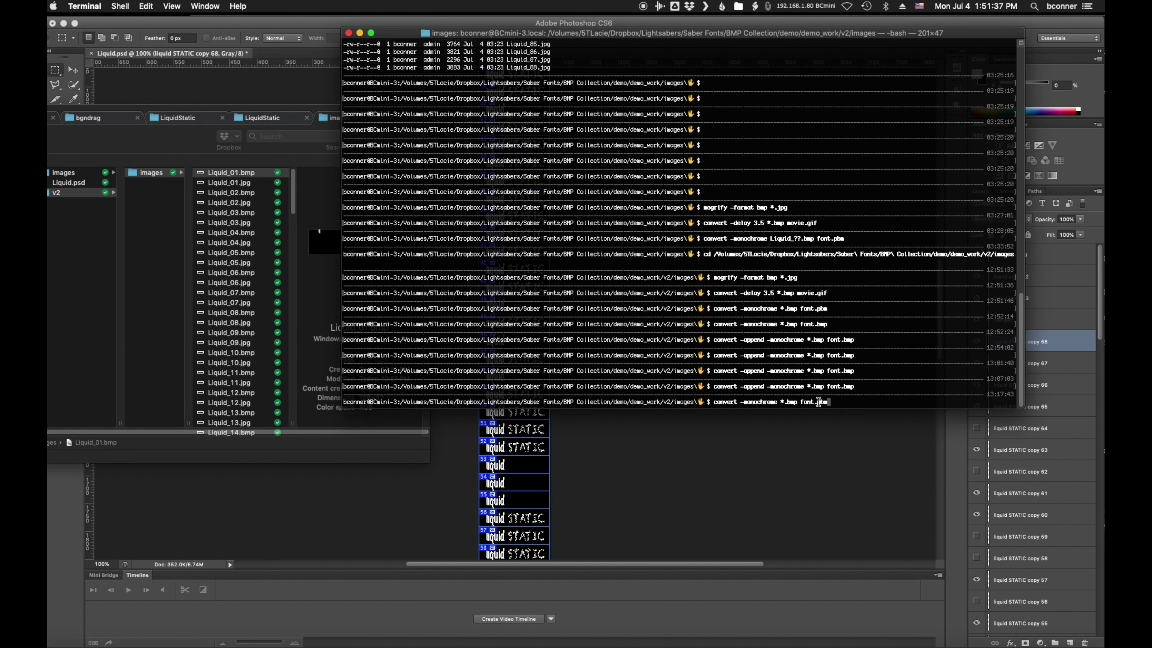
pyautogui.moveTo(747, 402); pyautogui.dragTo(829, 402)
pyautogui.click(833, 403)
pyautogui.click(838, 402)
pyautogui.press('Return')
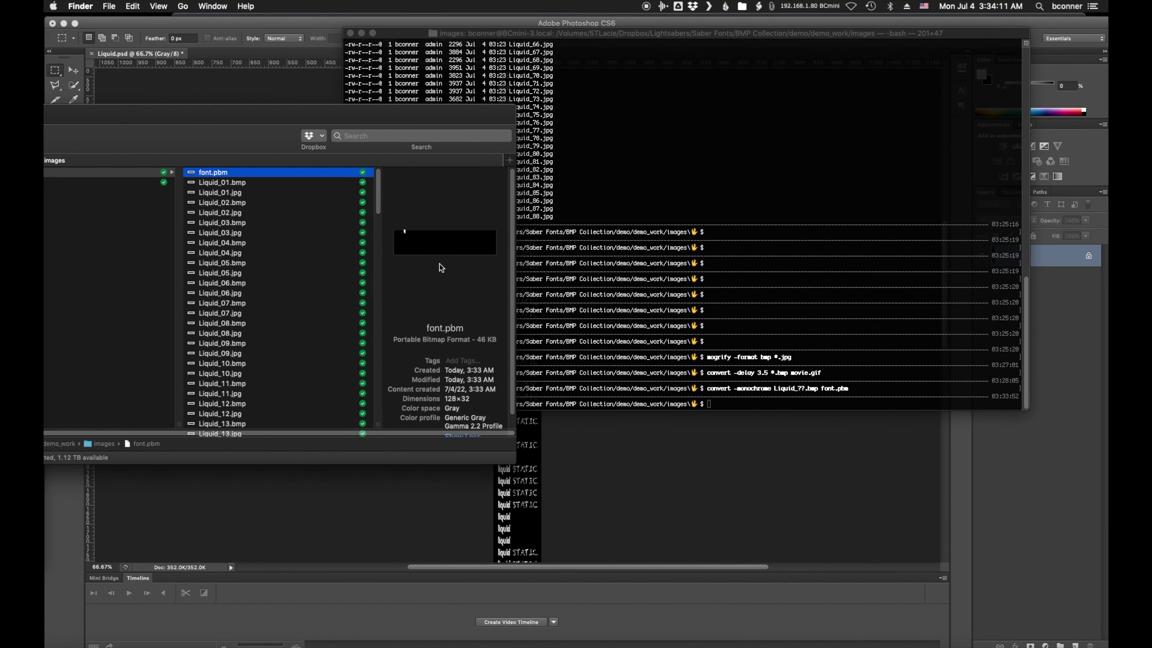
# Preview font.pbm in Finder's images folder and pick the file up in the list.
pyautogui.press('space')
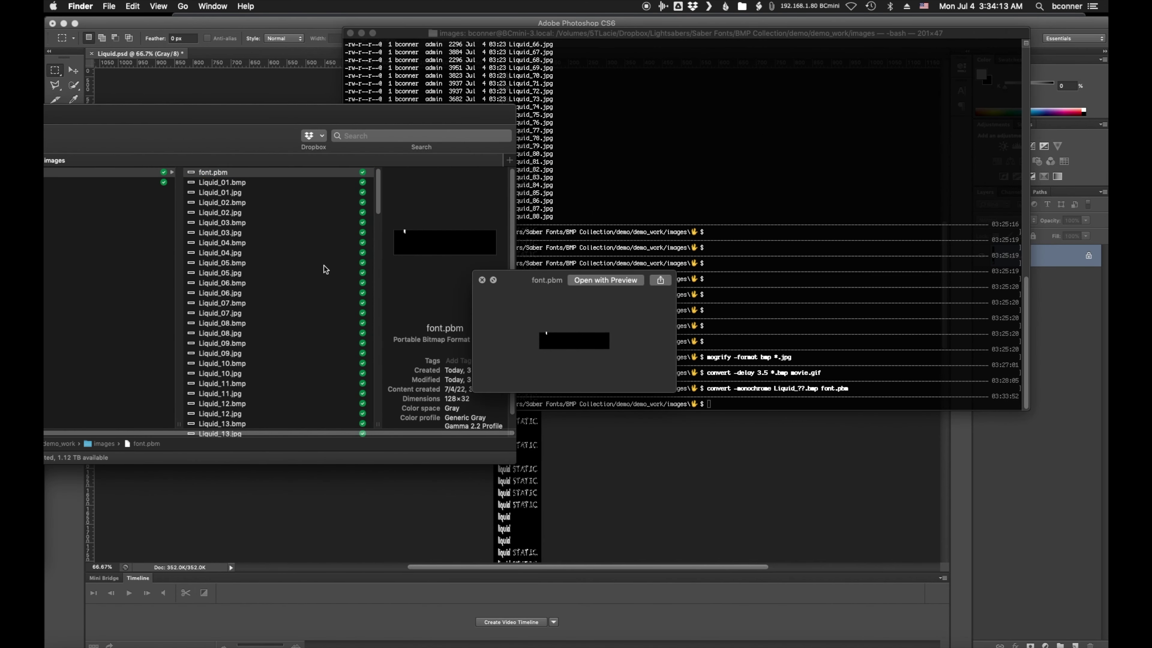
pyautogui.press('space')
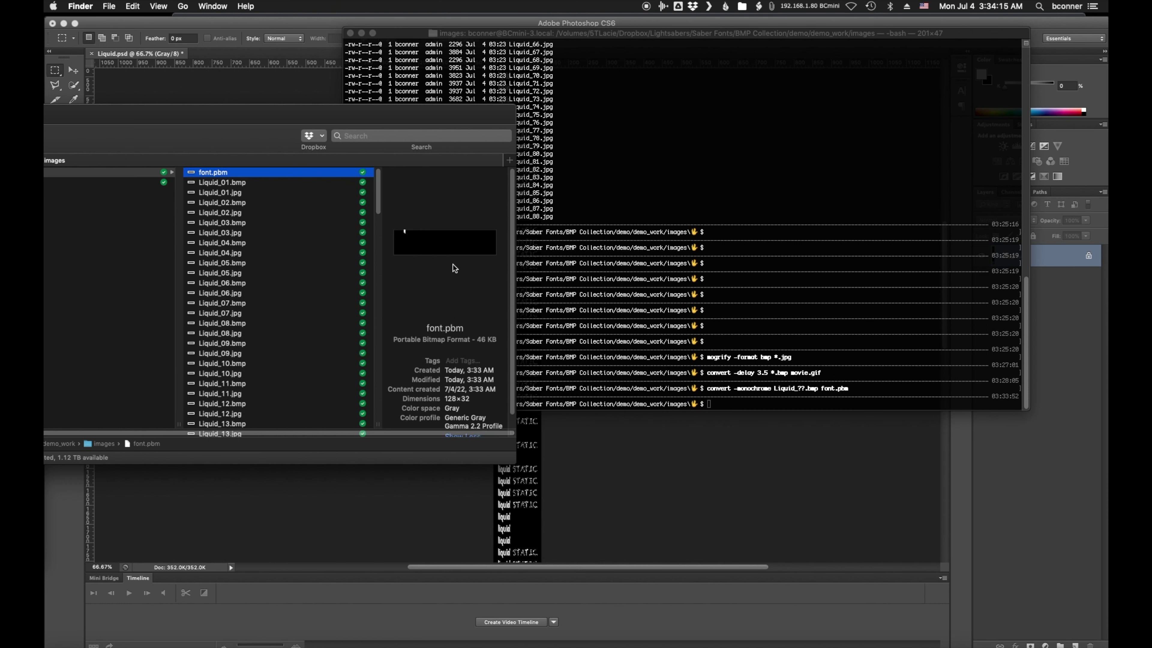
pyautogui.click(202, 175)
pyautogui.moveTo(202, 176); pyautogui.dragTo(312, 247)
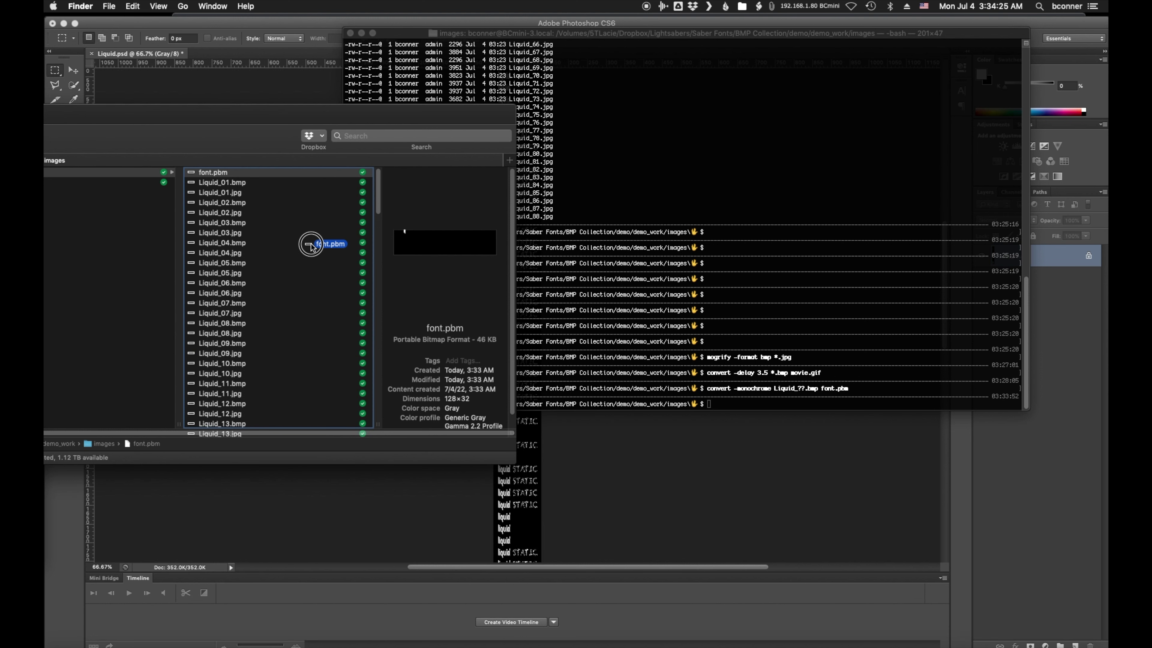
pyautogui.moveTo(311, 246); pyautogui.dragTo(290, 210)
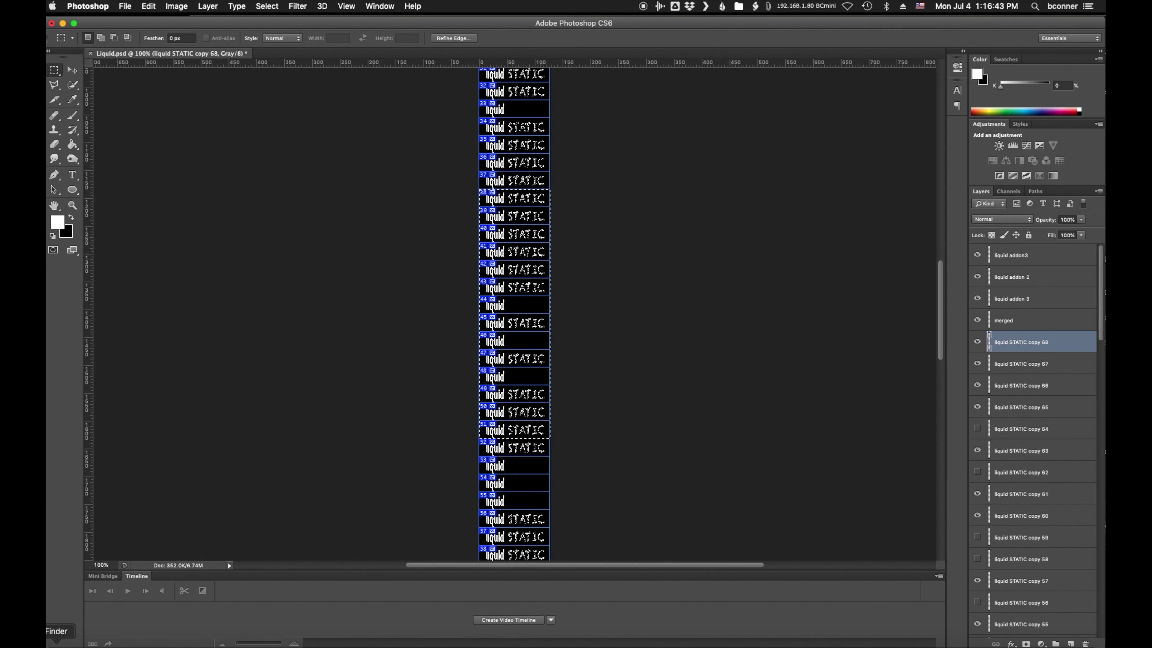
# Bring up the images folder in Finder, and switch to Terminal to view the latest convert commands.
pyautogui.click(159, 644)
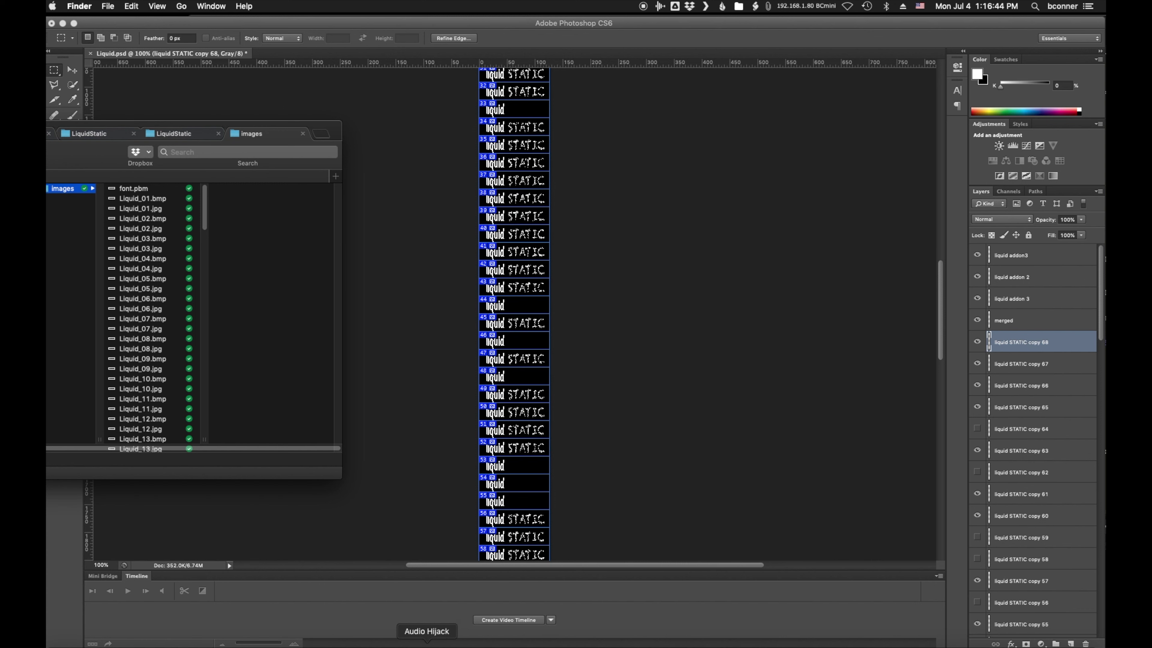
pyautogui.click(442, 643)
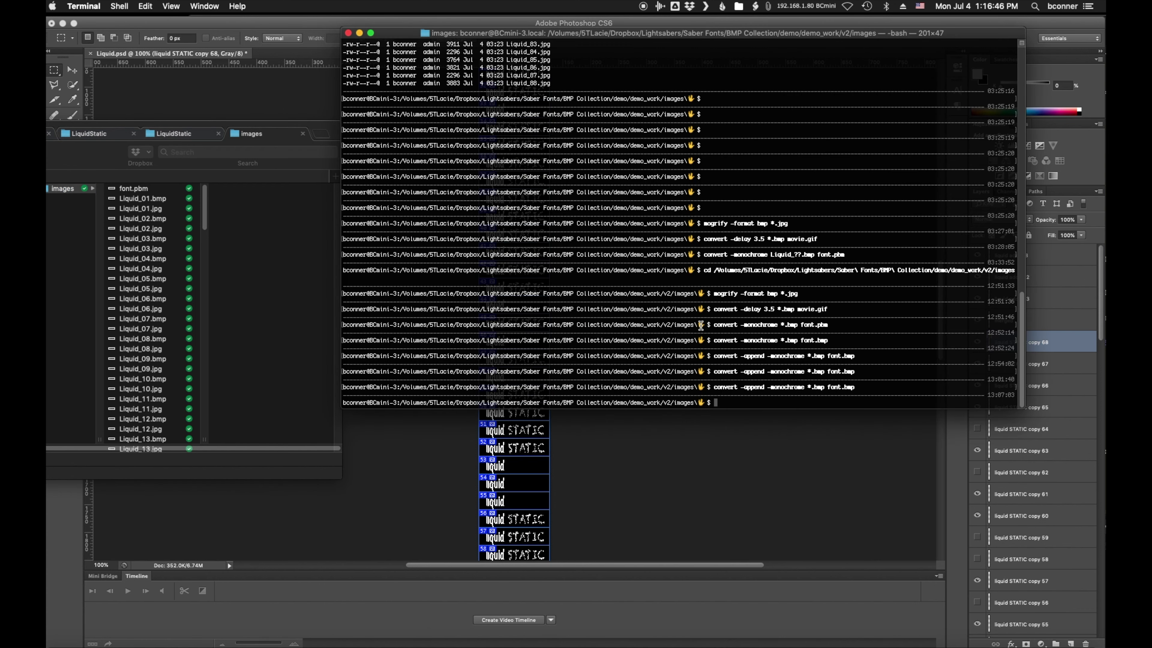
pyautogui.scroll(-3, 713, 334)
pyautogui.click(739, 385)
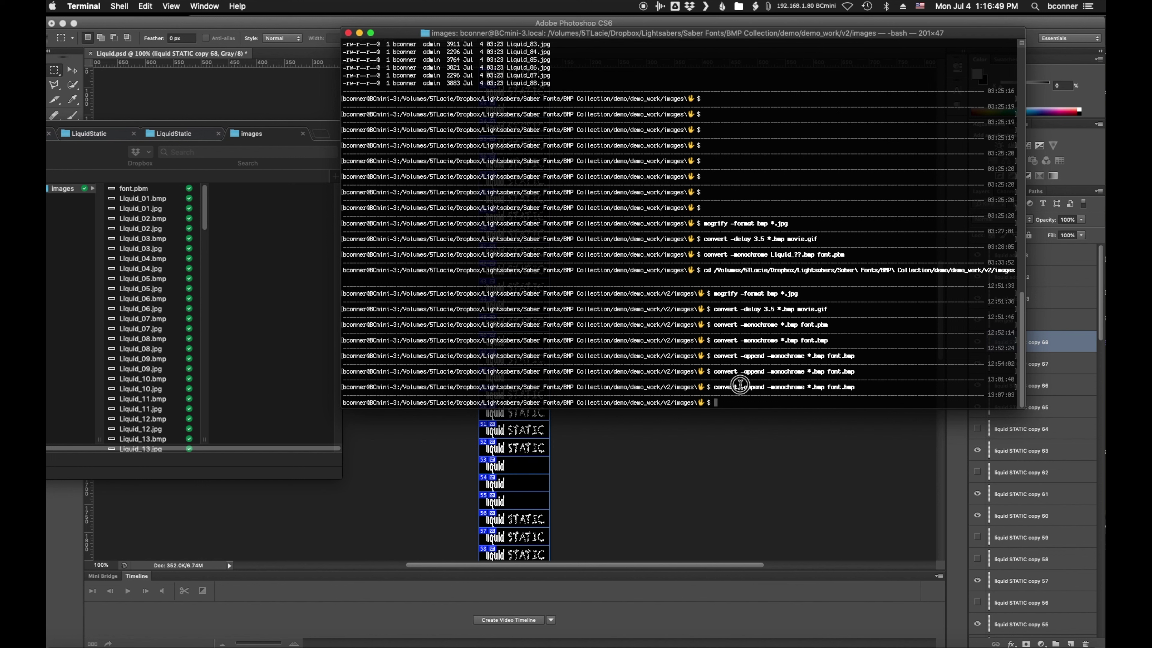
# Examine the parts of the last convert -append -monochrome *.bmp font.bmp command, highlighting -monochrome, and look over the earlier terminal output.
pyautogui.doubleClick(714, 389)
pyautogui.doubleClick(757, 387)
pyautogui.click(775, 390)
pyautogui.doubleClick(768, 389)
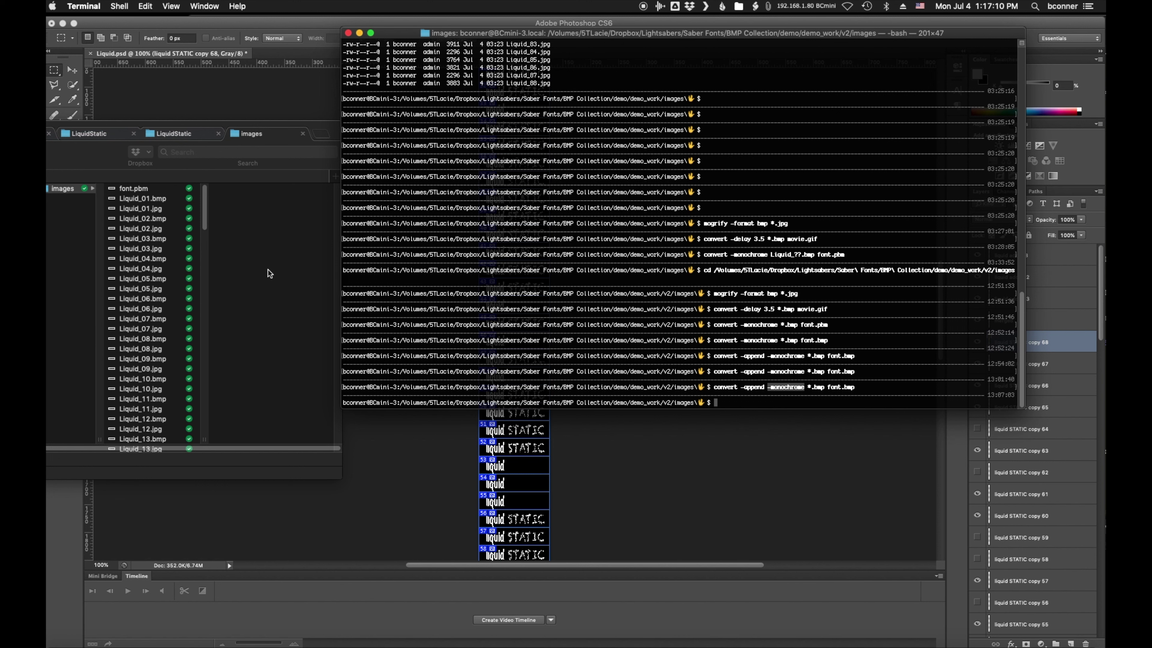
pyautogui.click(766, 388)
pyautogui.moveTo(766, 388); pyautogui.dragTo(802, 393)
pyautogui.click(810, 387)
pyautogui.scroll(5, 539, 82)
pyautogui.scroll(3, 536, 95)
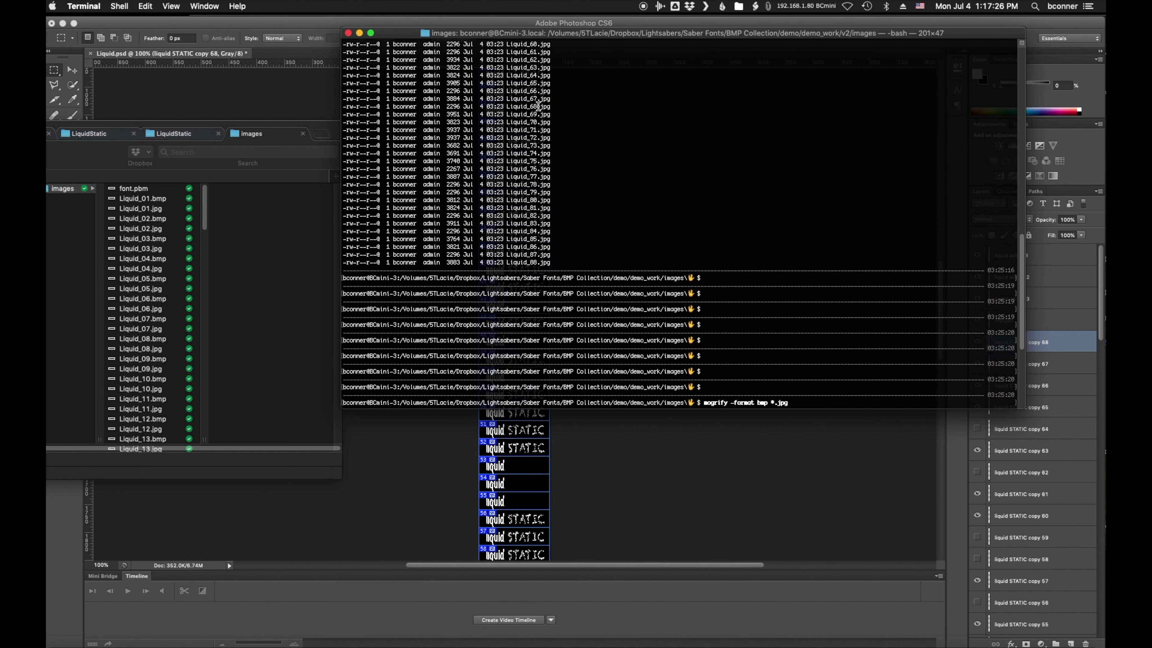
pyautogui.scroll(-10, 536, 111)
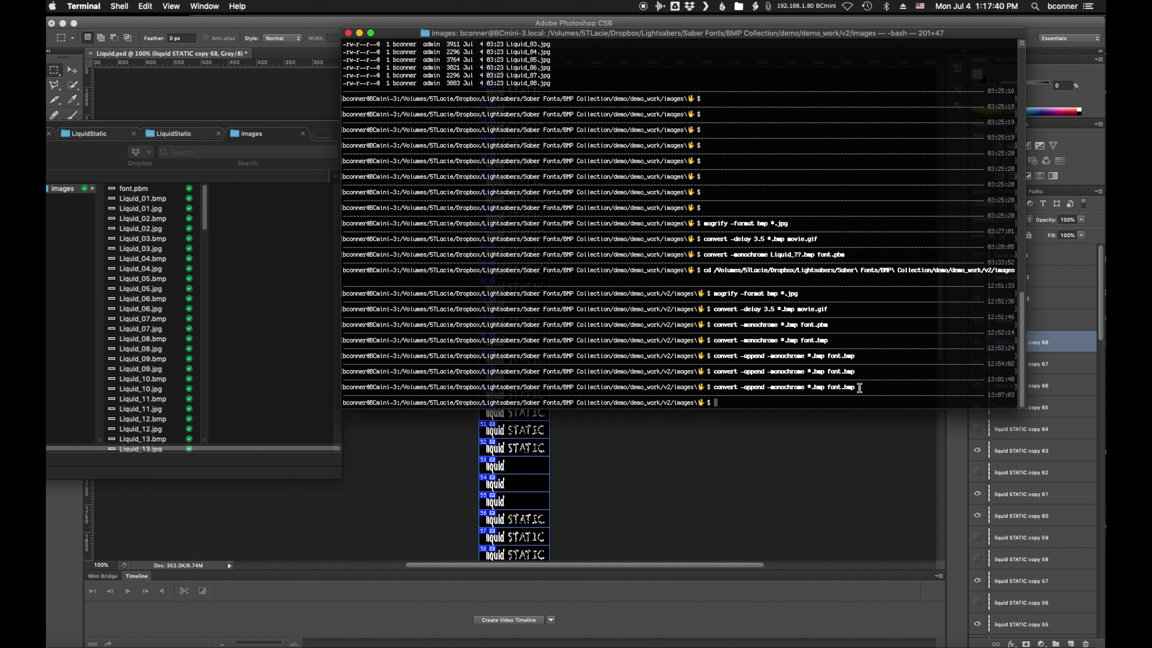
# Run convert -append -monochrome *.bmp font.bmp again, and check the file type of font.bmp in Finder.
pyautogui.press('Up')
pyautogui.press('Return')
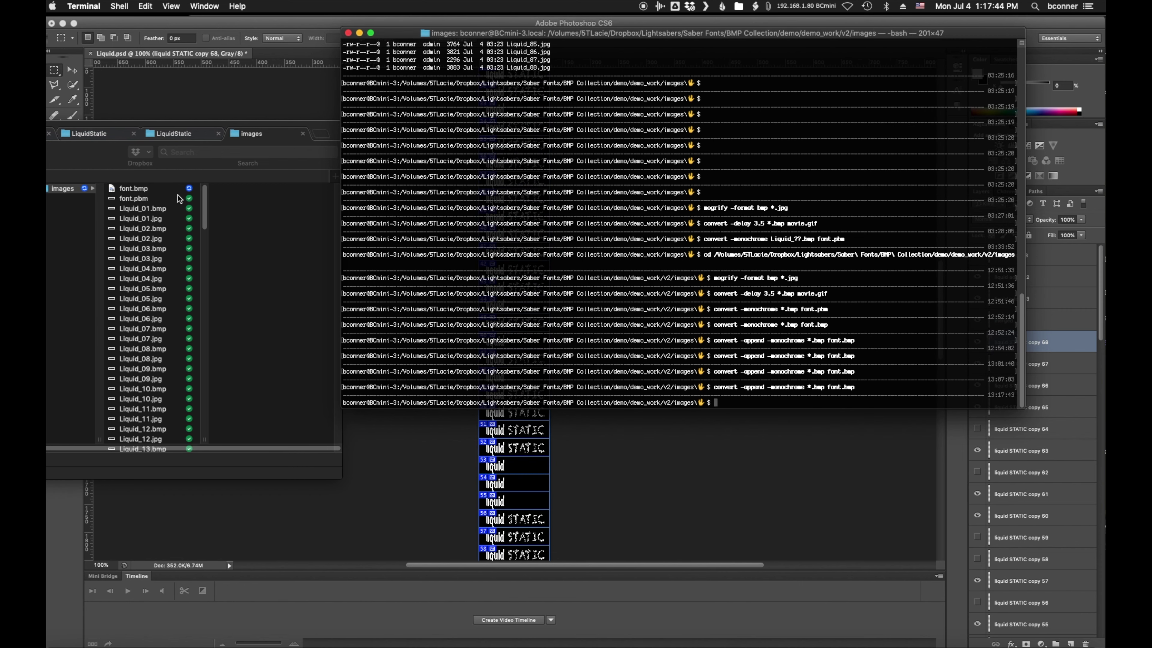
pyautogui.click(164, 190)
pyautogui.click(163, 190)
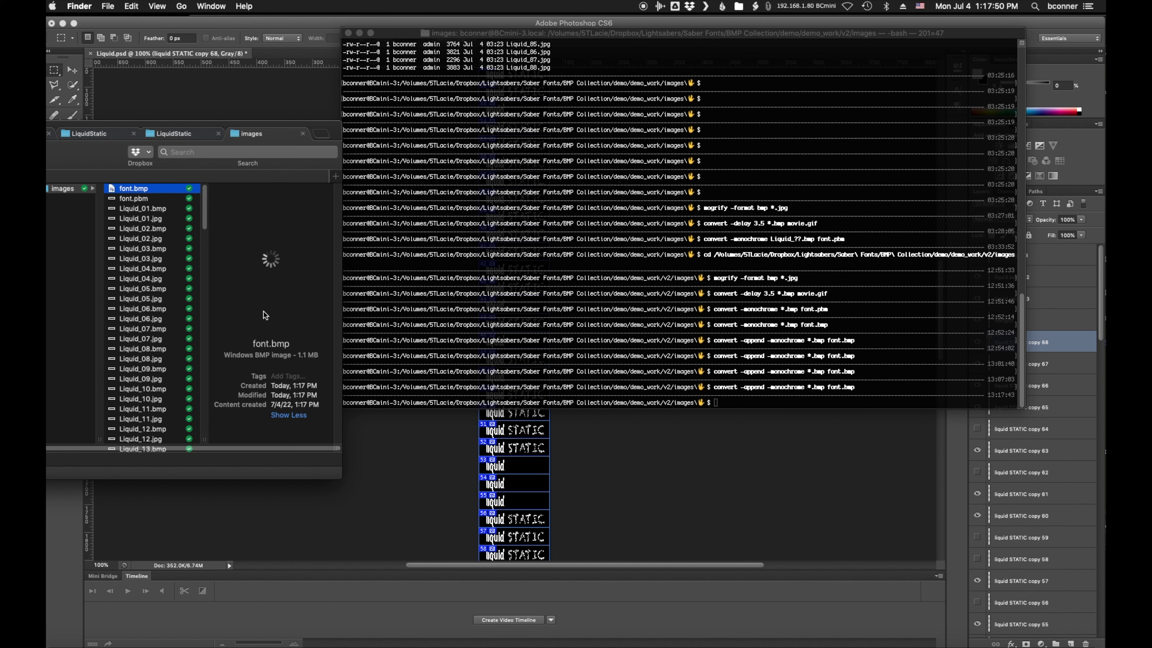
pyautogui.moveTo(223, 356); pyautogui.dragTo(292, 355)
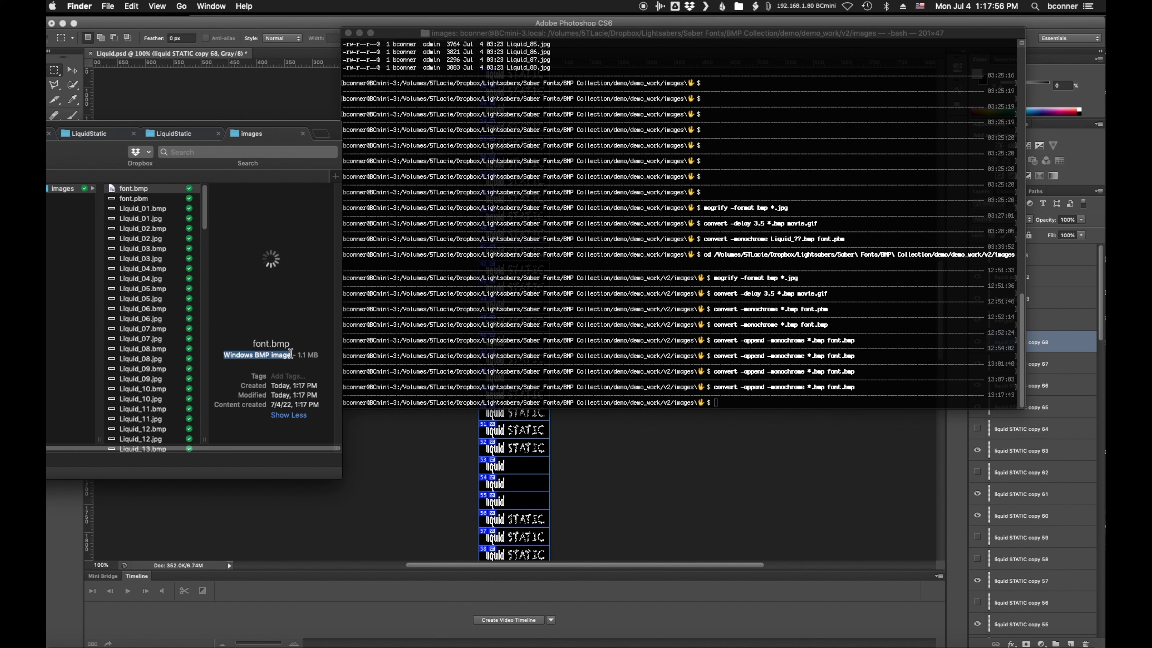
# Switch to Chrome, bring its window fully into view, and load jspaint.app.
pyautogui.press('super+Tab')
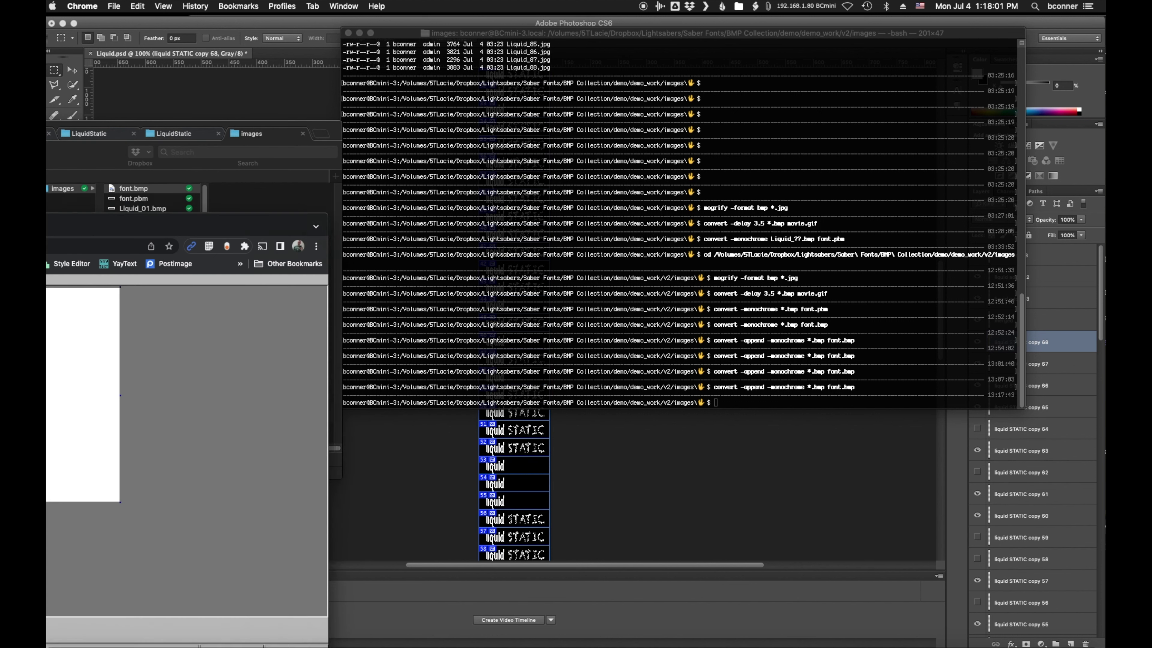
pyautogui.moveTo(81, 222)
pyautogui.mouseDown()
pyautogui.moveTo(338, 102)
pyautogui.moveTo(320, 91)
pyautogui.moveTo(314, 61)
pyautogui.mouseUp()
pyautogui.moveTo(359, 87); pyautogui.dragTo(395, 88)
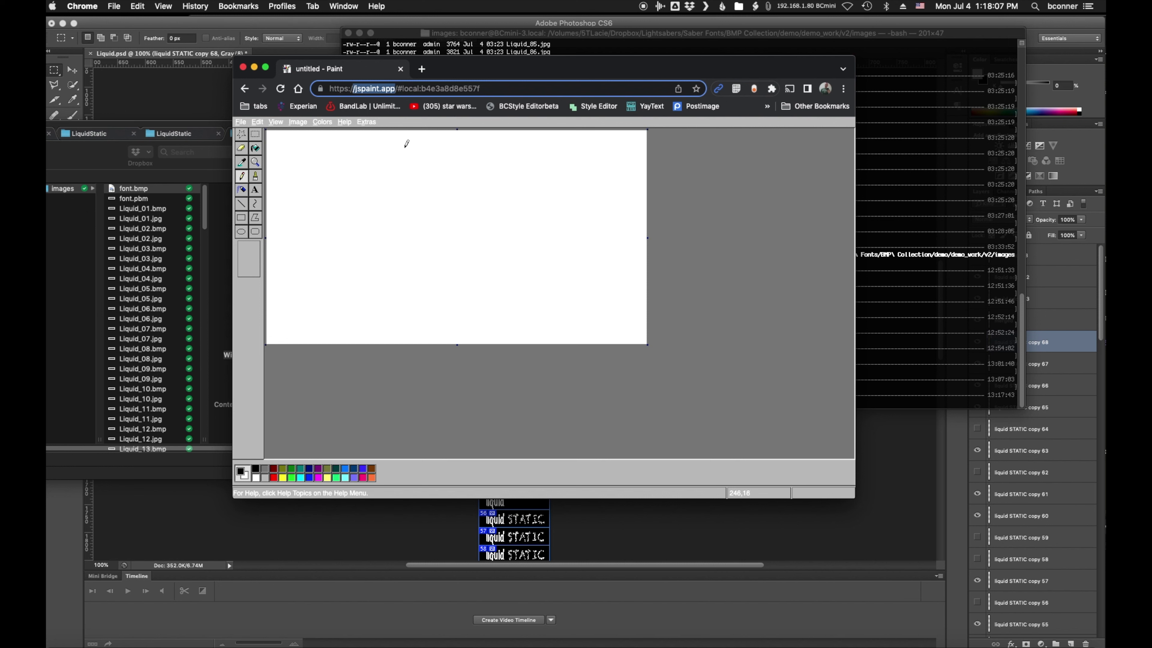
pyautogui.press('Return')
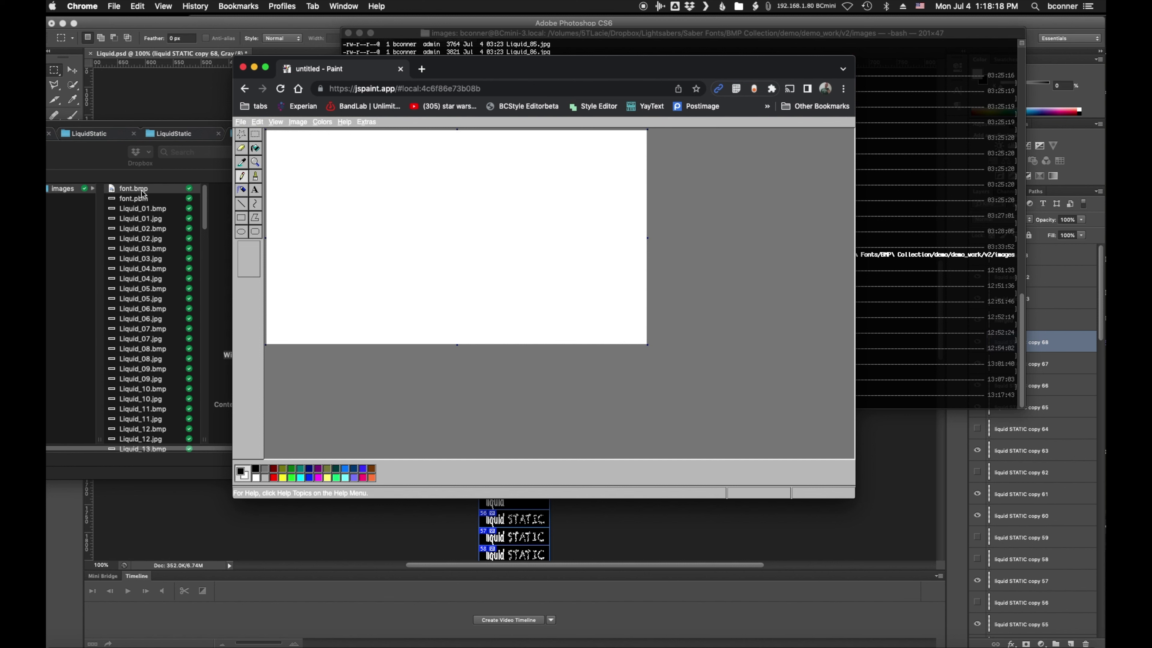
# Open font.bmp from the images folder in JS Paint and invert its colors.
pyautogui.click(241, 121)
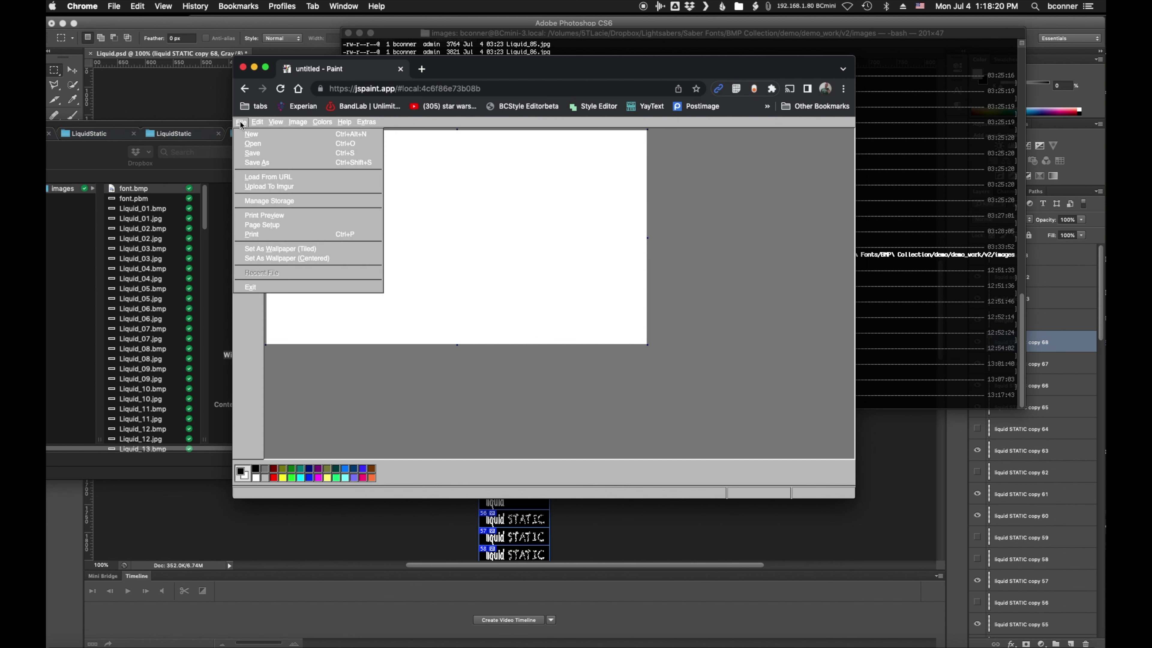
pyautogui.click(260, 152)
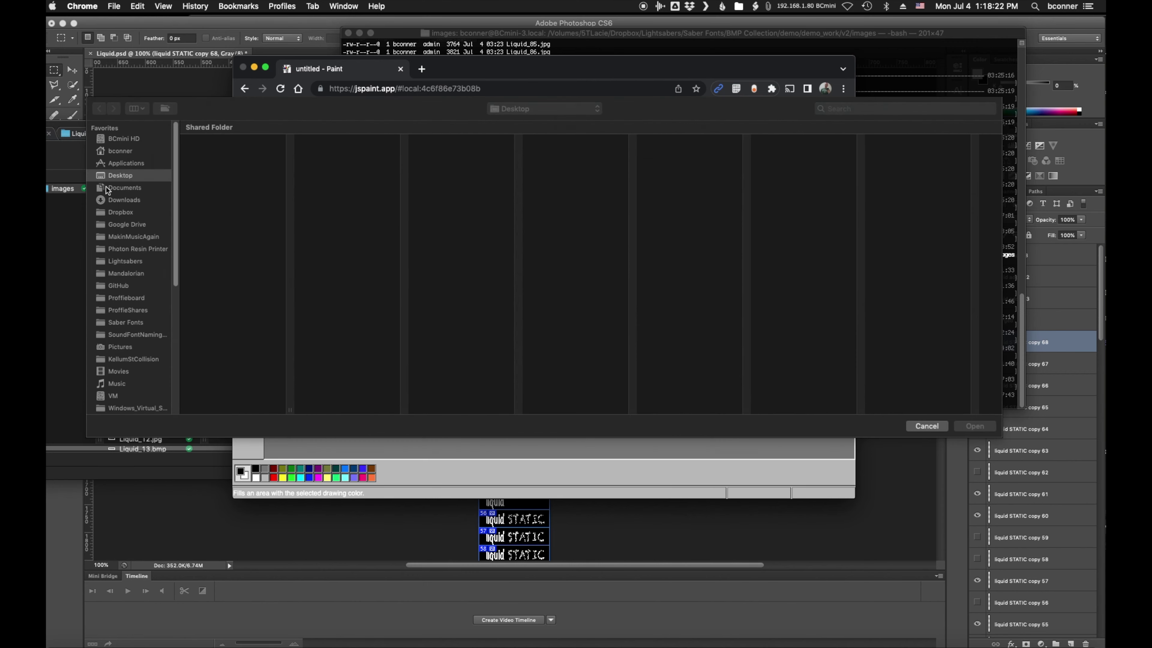
pyautogui.press('Return')
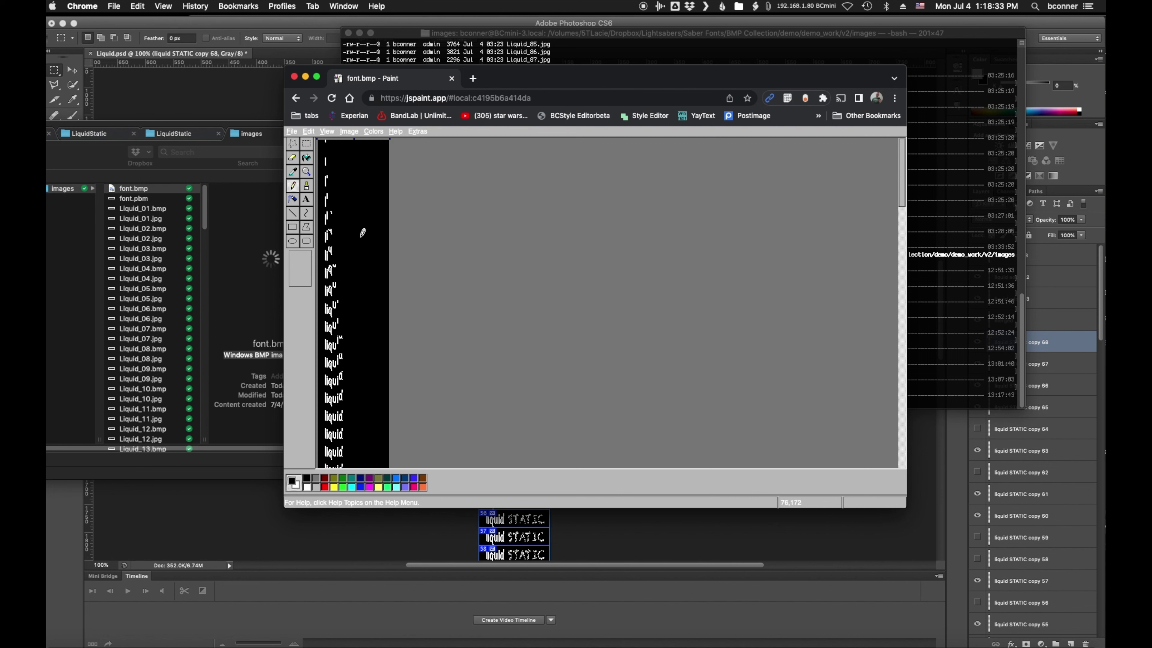
pyautogui.click(349, 131)
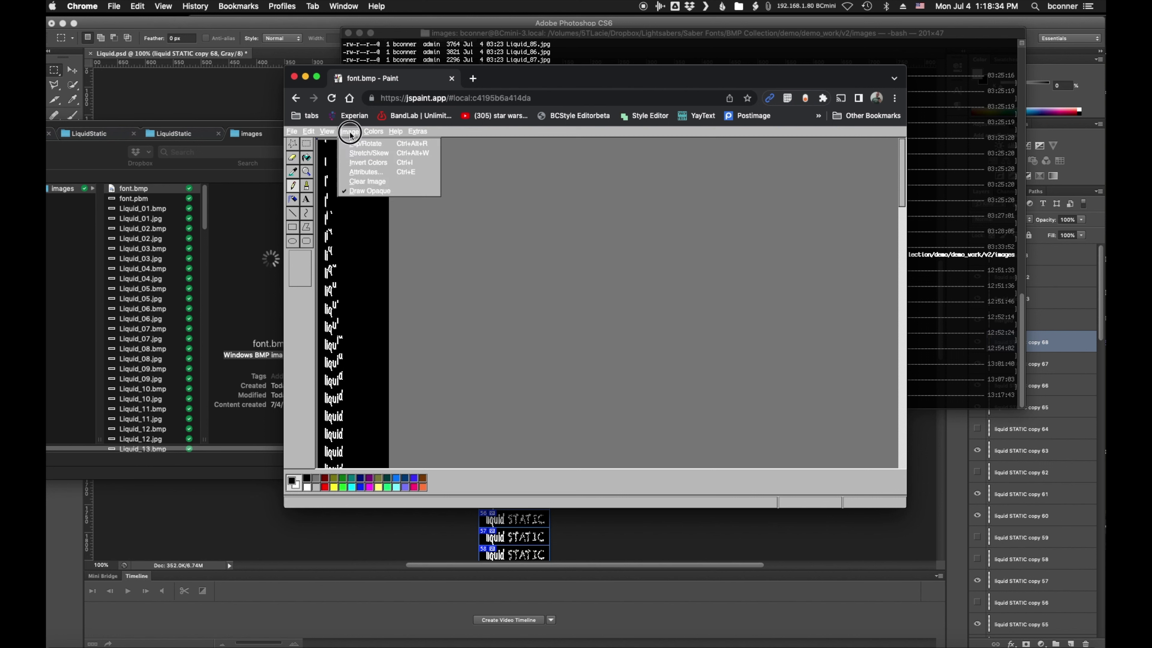
pyautogui.click(385, 164)
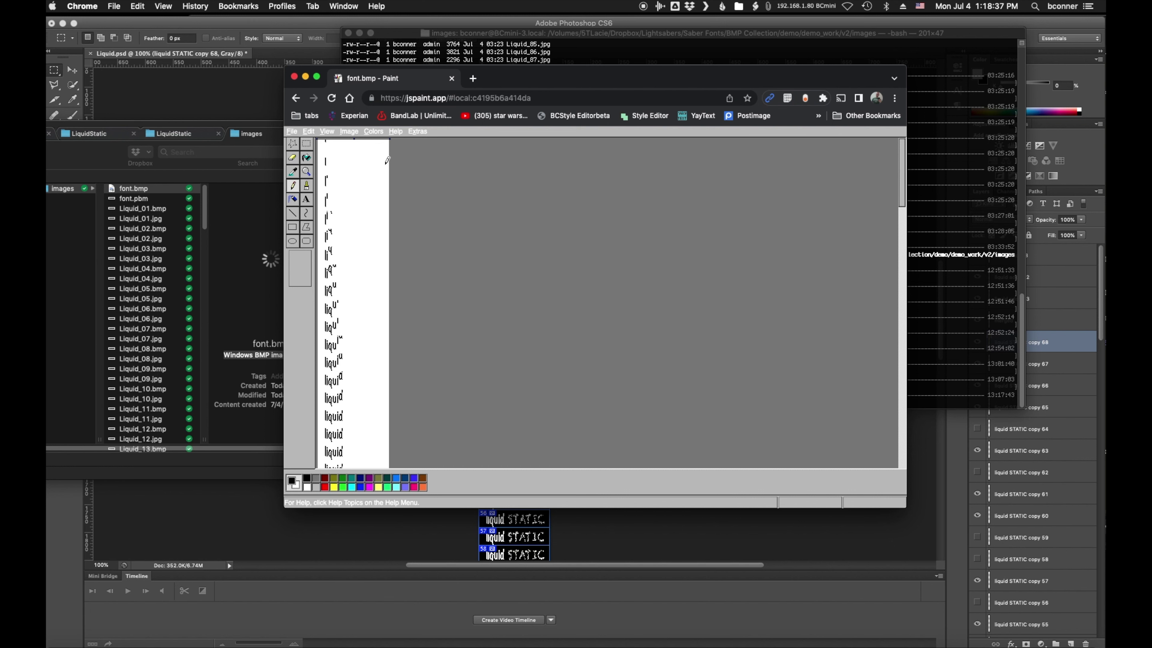
# Save the inverted image as a Monochrome Bitmap named font.bmp in the images folder, replacing the existing file.
pyautogui.click(292, 133)
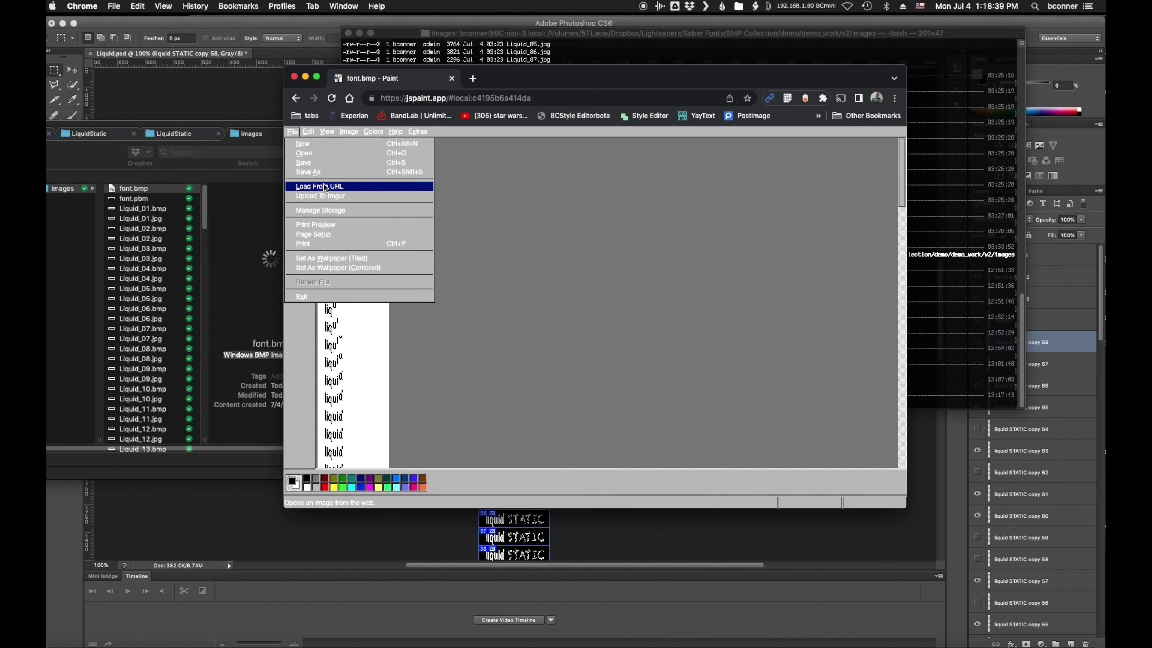
pyautogui.click(335, 171)
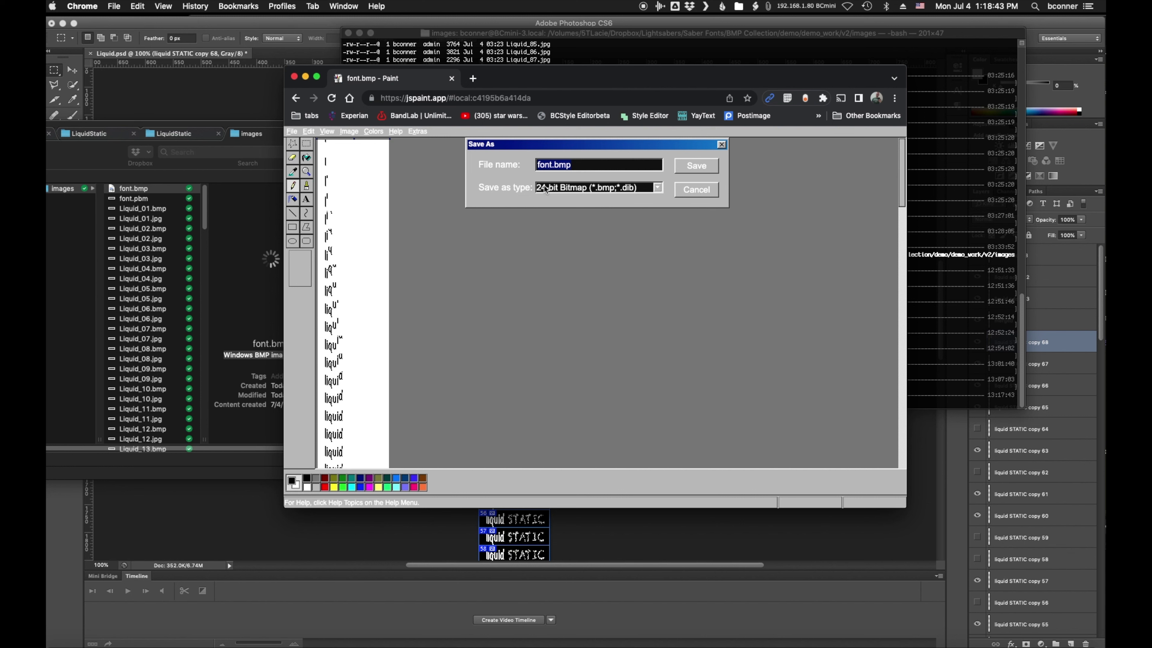
pyautogui.click(657, 188)
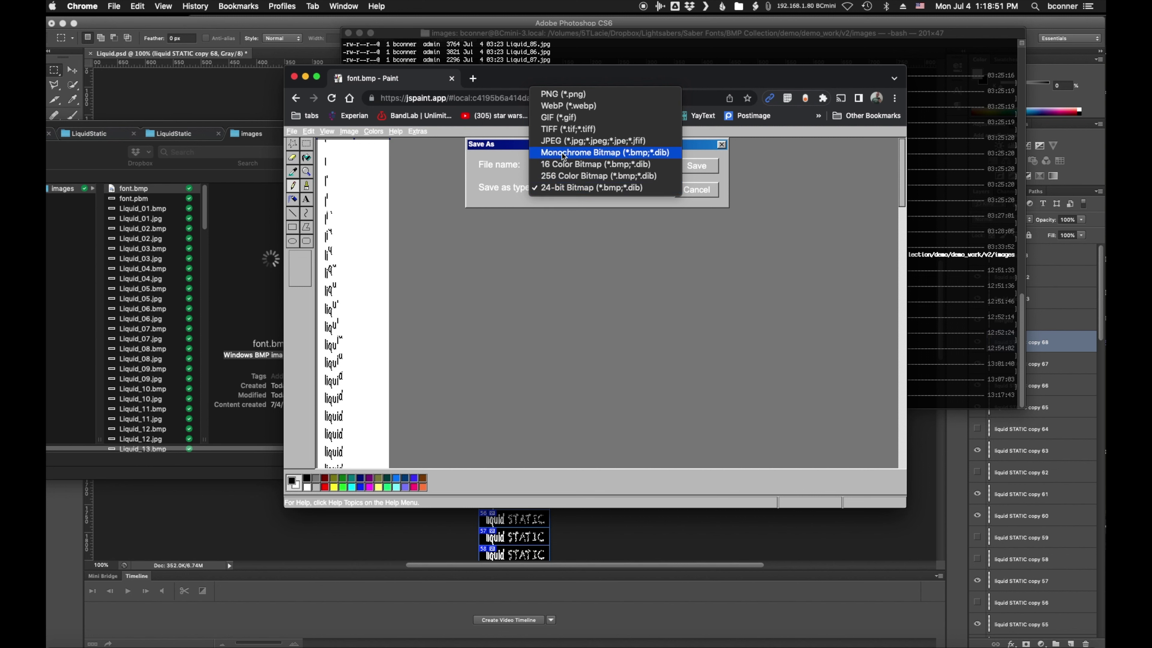
pyautogui.click(658, 154)
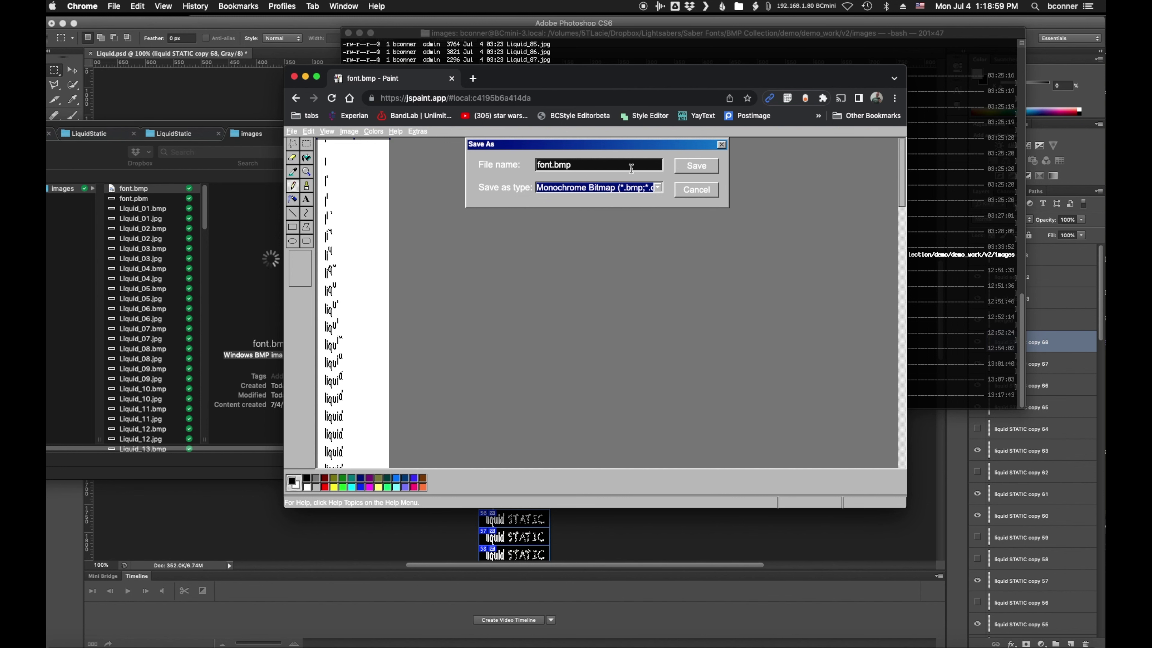
pyautogui.click(688, 166)
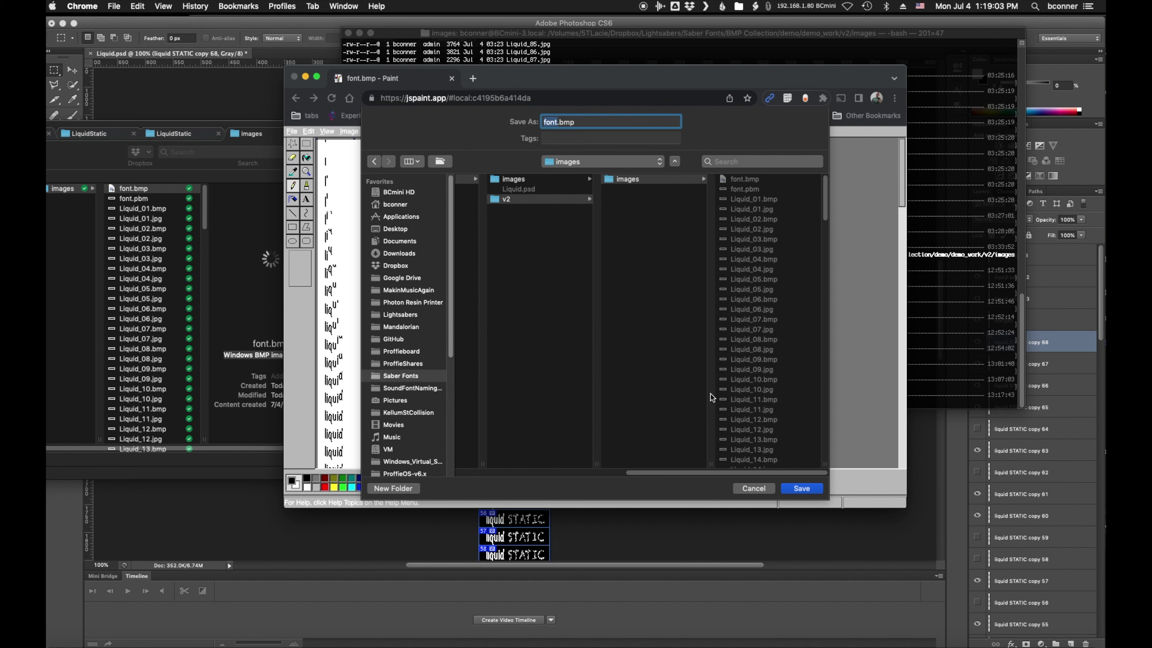
pyautogui.click(803, 489)
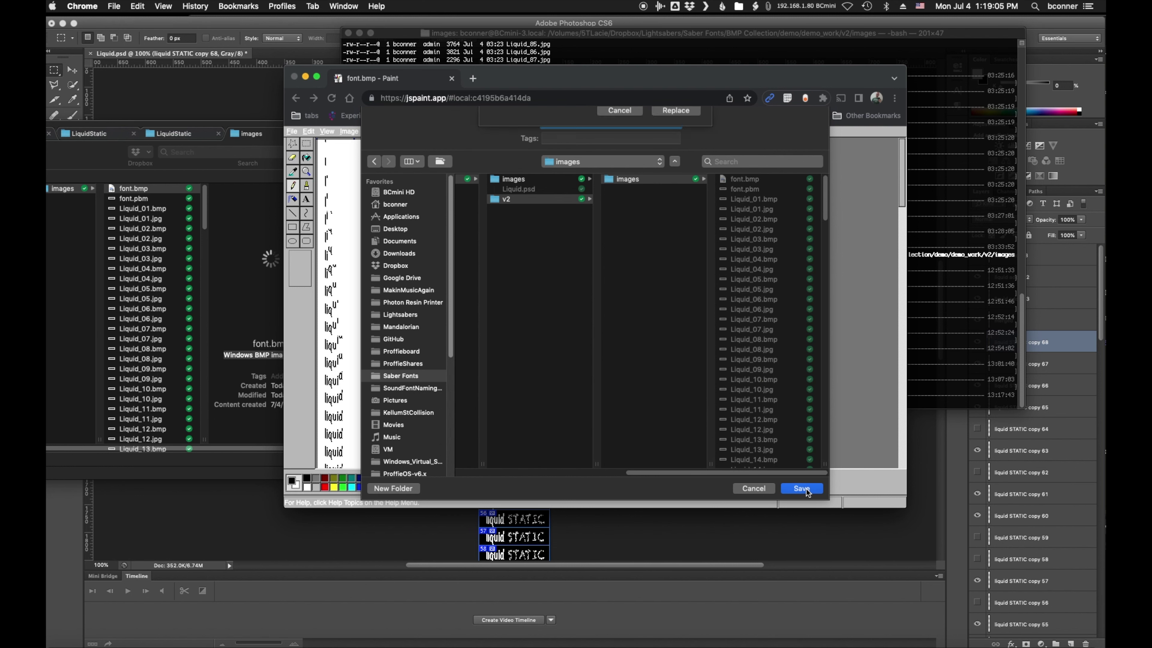
pyautogui.click(680, 172)
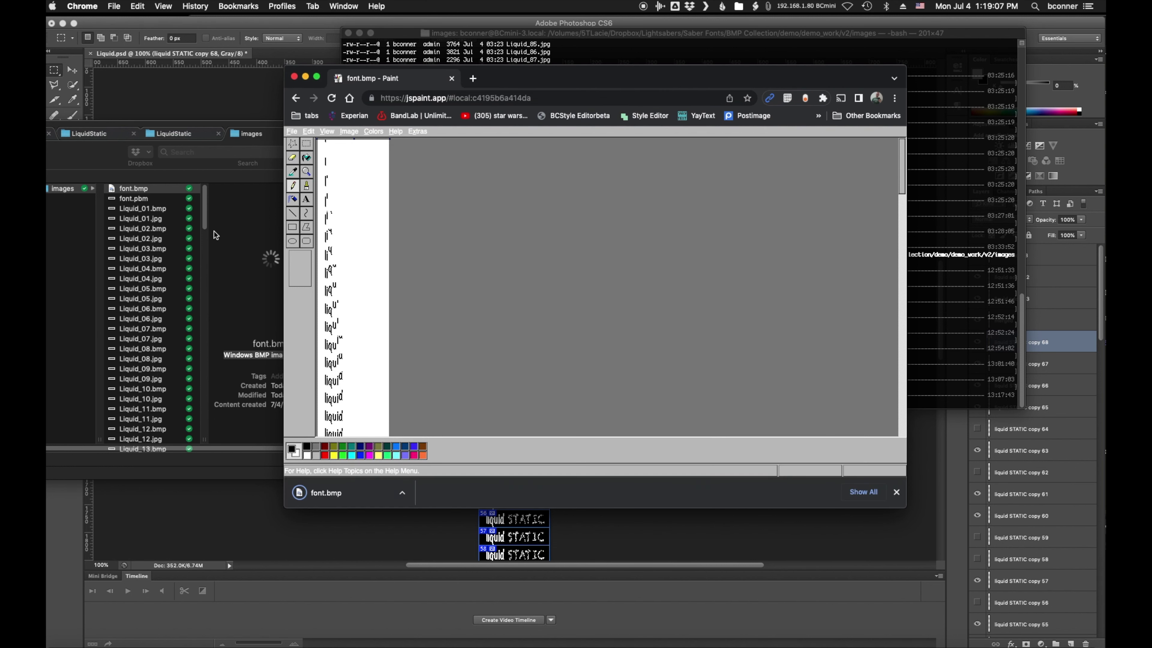
# Return to Finder, inspect the details of the saved font.bmp, and preview it at a larger size.
pyautogui.click(237, 123)
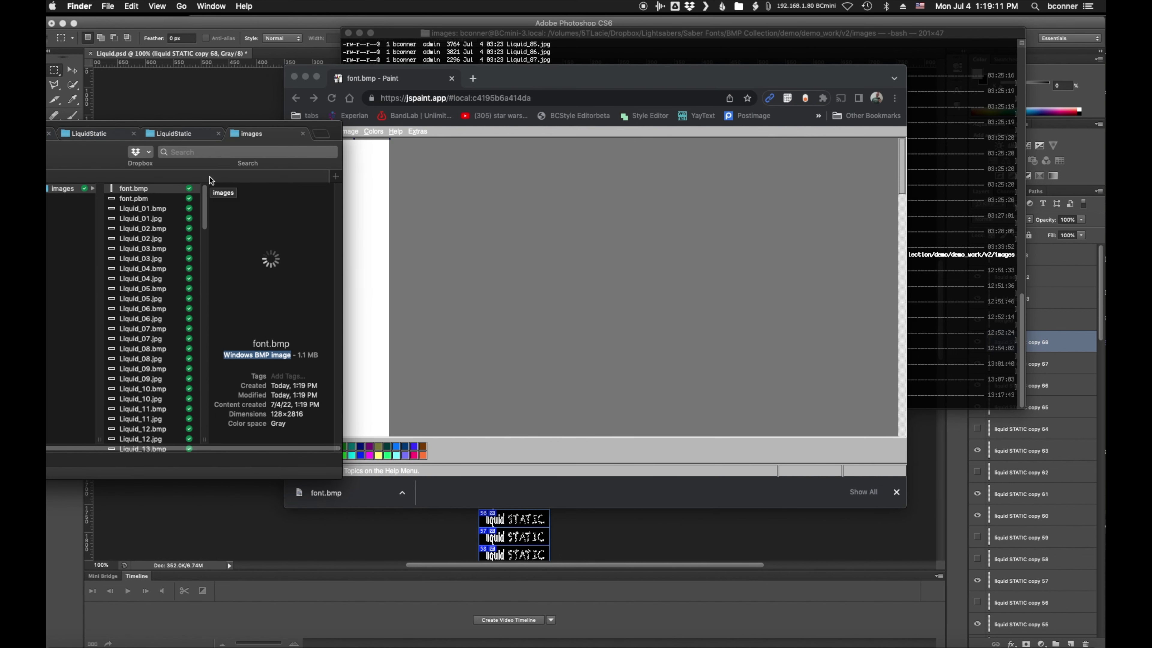
pyautogui.click(153, 200)
pyautogui.click(157, 190)
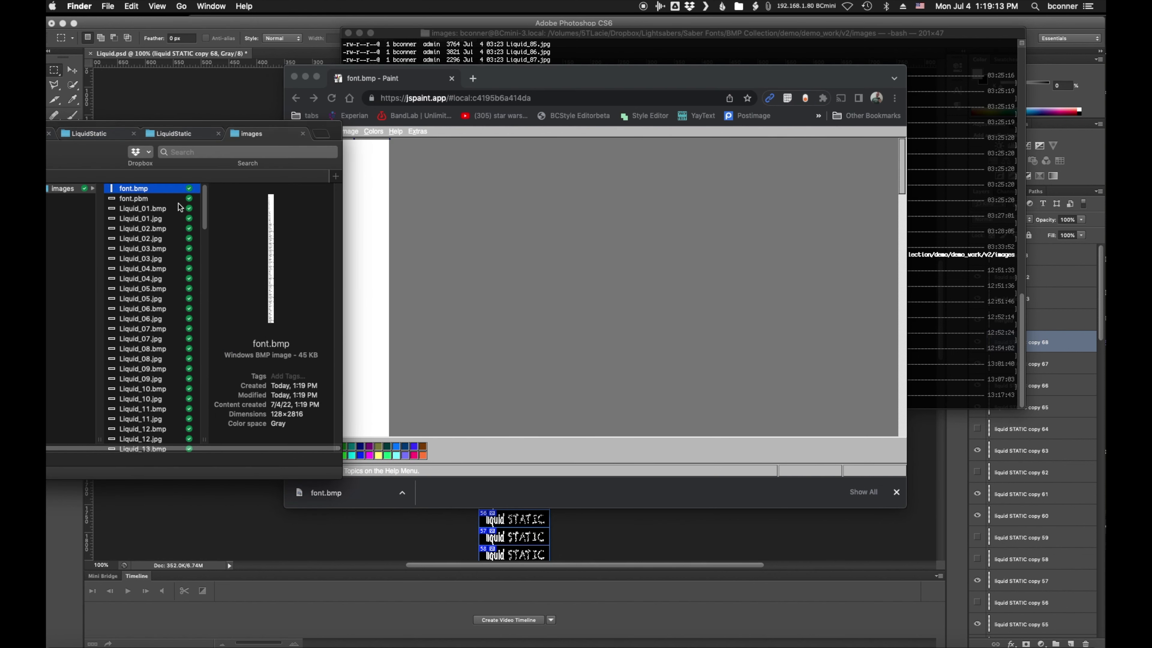
pyautogui.click(112, 176)
pyautogui.press('space')
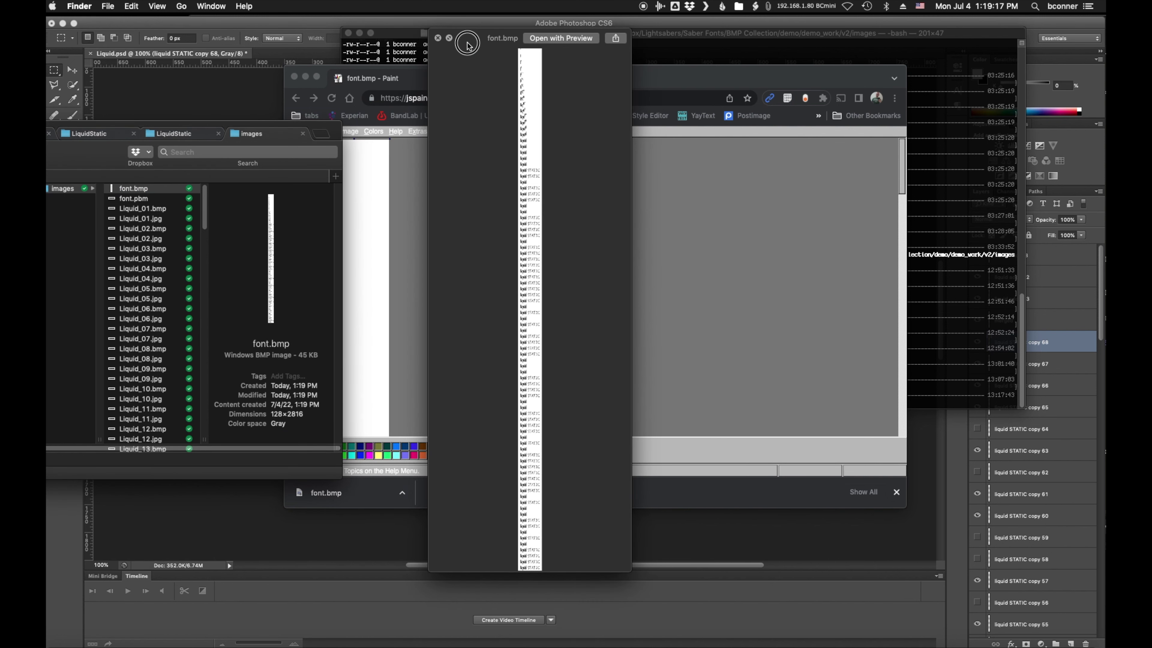